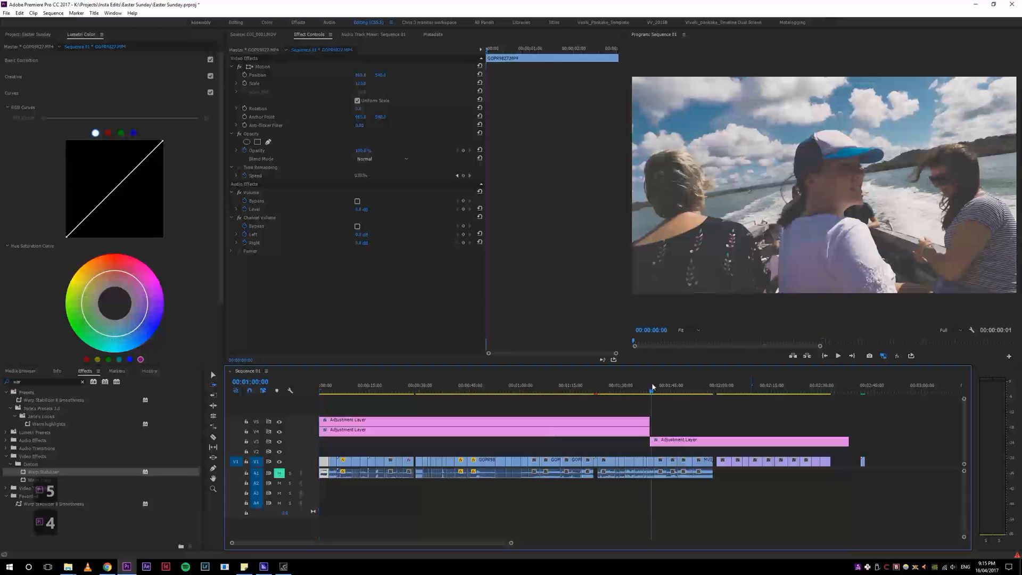
Step: Zoom the timeline out and in and scroll it back to the start of the sequence
{"action": "left_click", "coordinate": [422, 381]}
{"action": "key", "text": "minus"}
{"action": "key", "text": "equal"}
{"action": "left_click_drag", "start_coordinate": [379, 390], "coordinate": [285, 391]}
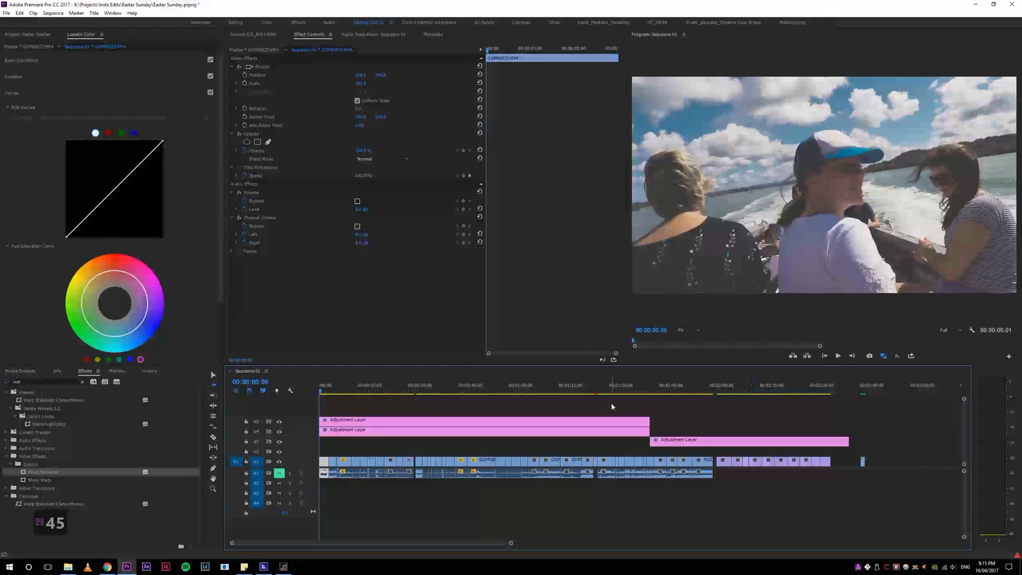
Step: Switch the timeline repeatedly between a close-up zoom and the whole-sequence view and scrub the playhead near the start
{"action": "key", "text": "4"}
{"action": "key", "text": "5"}
{"action": "key", "text": "5"}
{"action": "key", "text": "4"}
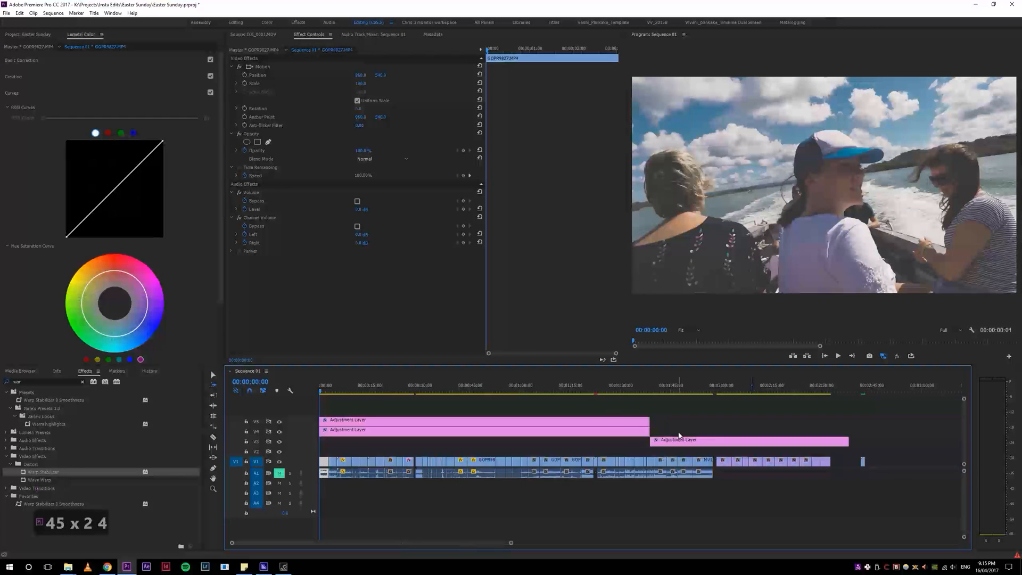
{"action": "key", "text": "4"}
{"action": "key", "text": "5"}
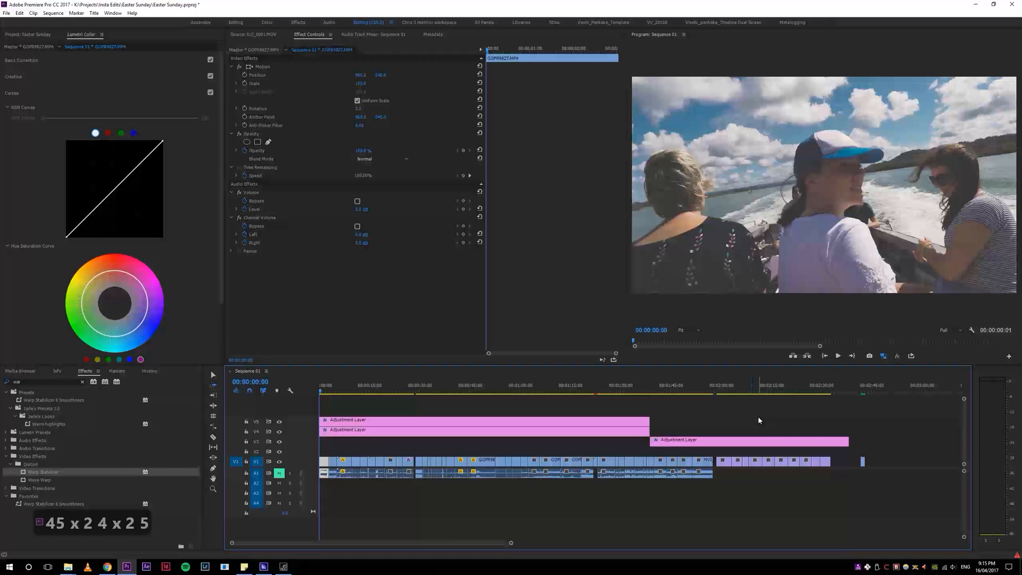
{"action": "left_click", "coordinate": [360, 392]}
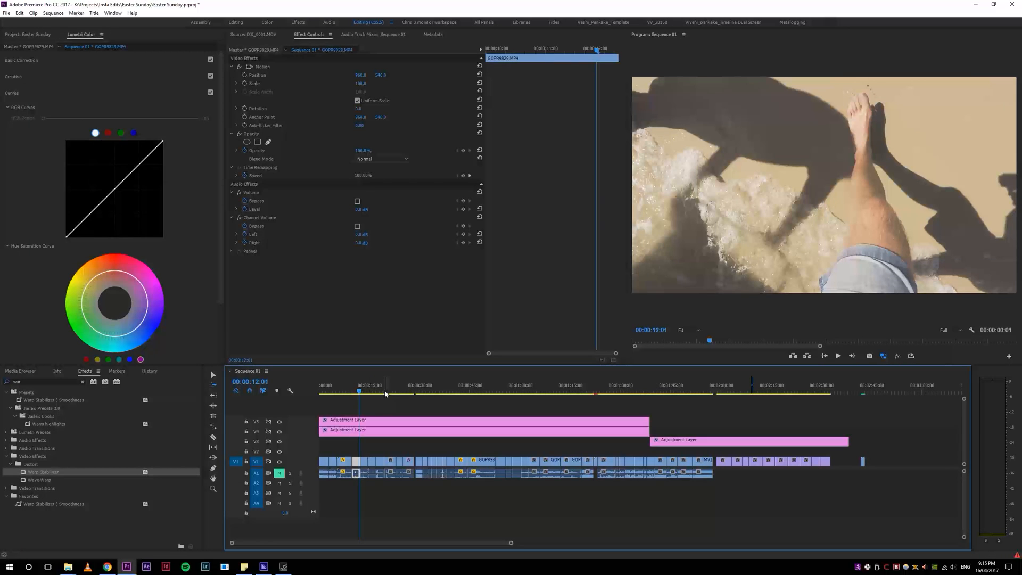
{"action": "left_click_drag", "start_coordinate": [420, 397], "coordinate": [306, 374]}
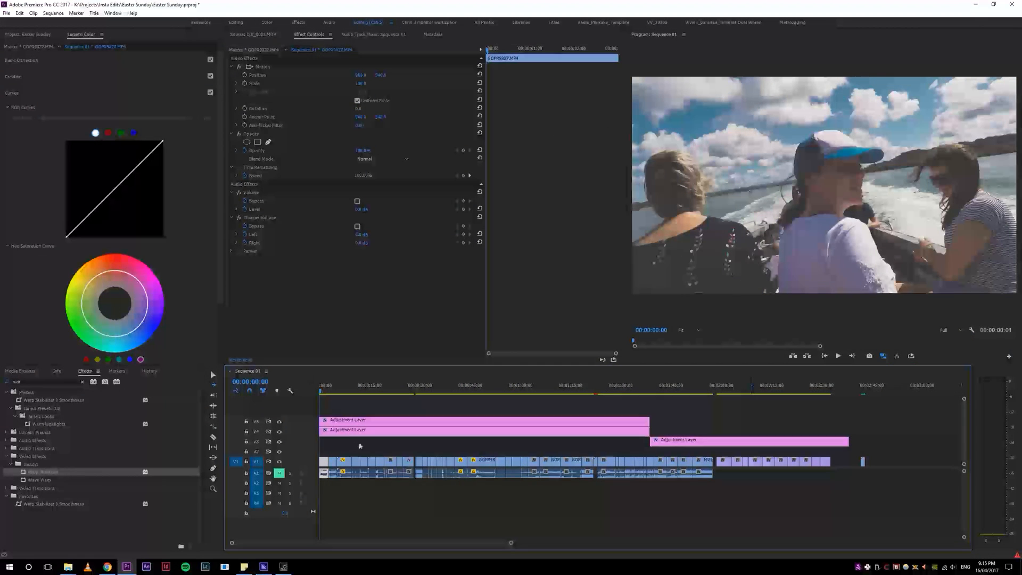
Step: Select all clips in the sequence and bring the Project panel forward
{"action": "key", "text": "ctrl+a"}
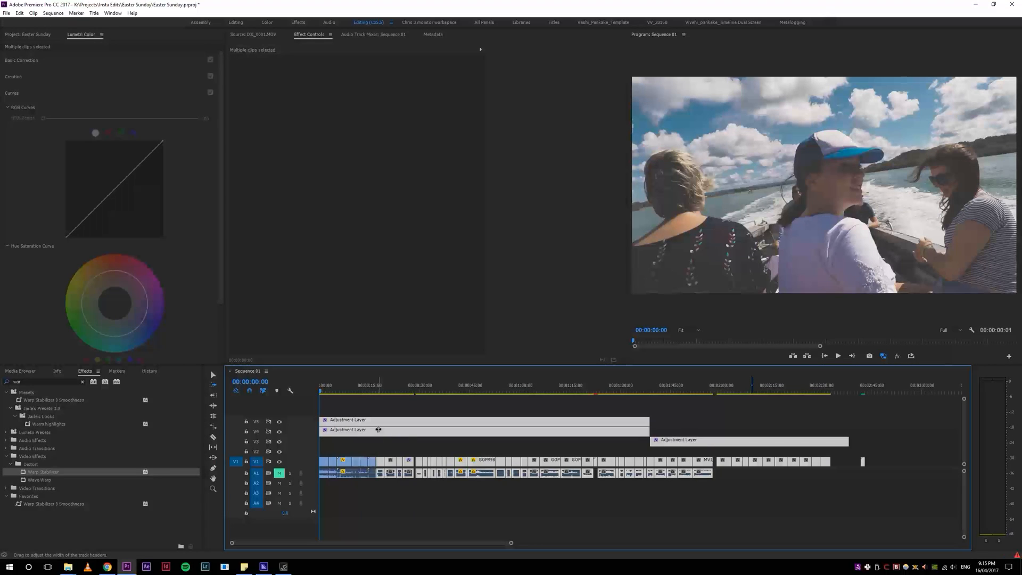
{"action": "key", "text": "z"}
{"action": "left_click", "coordinate": [386, 445]}
{"action": "left_click", "coordinate": [37, 34]}
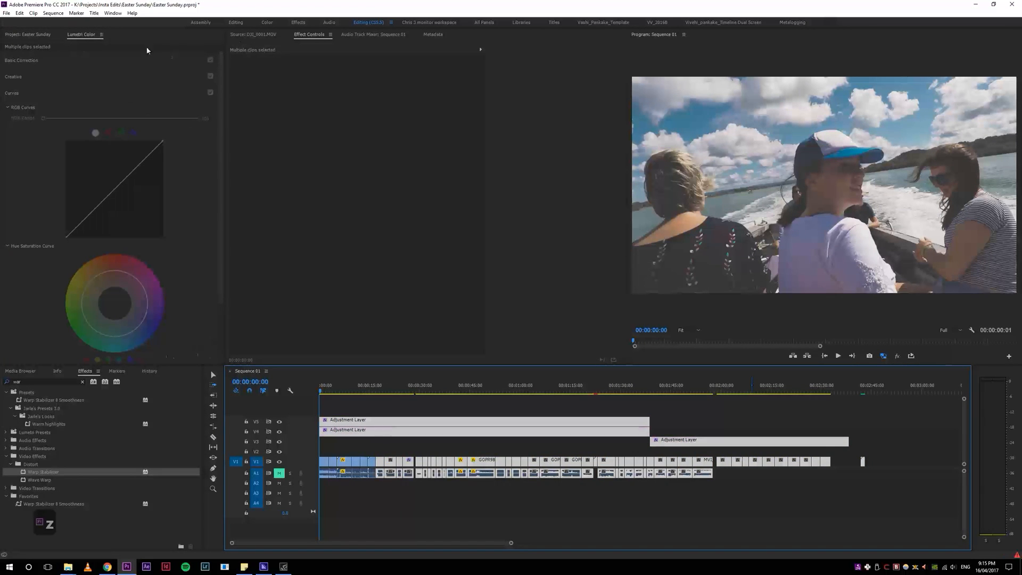
Step: With the Selection tool, select the adjustment layers and zoom the timeline in and out around them
{"action": "key", "text": "v"}
{"action": "left_click", "coordinate": [405, 442]}
{"action": "left_click", "coordinate": [407, 432]}
{"action": "key", "text": "equal"}
{"action": "key", "text": "equal"}
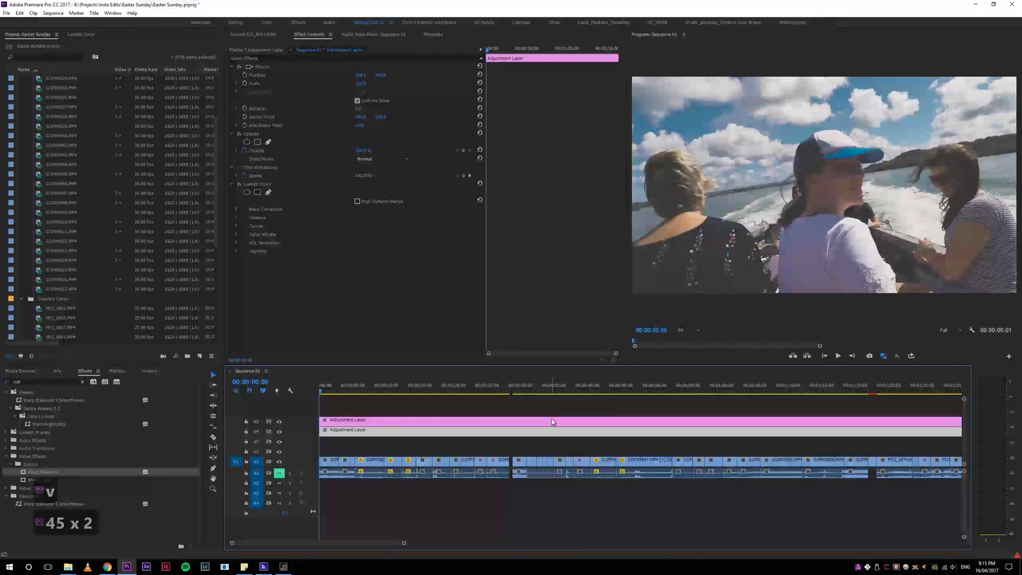
{"action": "key", "text": "minus"}
{"action": "key", "text": "minus"}
{"action": "left_click_drag", "start_coordinate": [525, 391], "coordinate": [338, 391]}
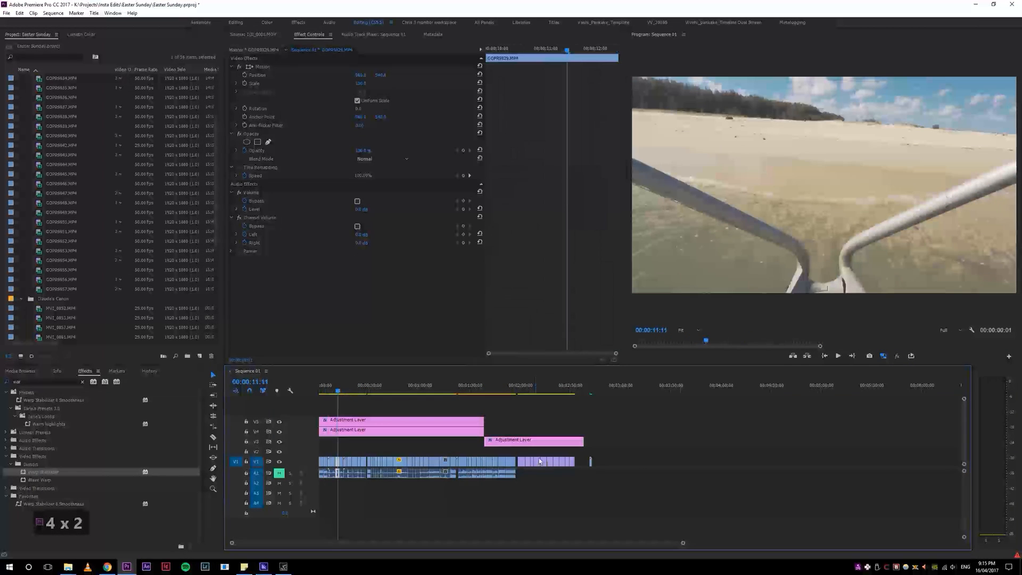
Step: Jump the playhead around the sequence, including back to its start, while toggling between the two custom zoom levels
{"action": "left_click", "coordinate": [464, 391]}
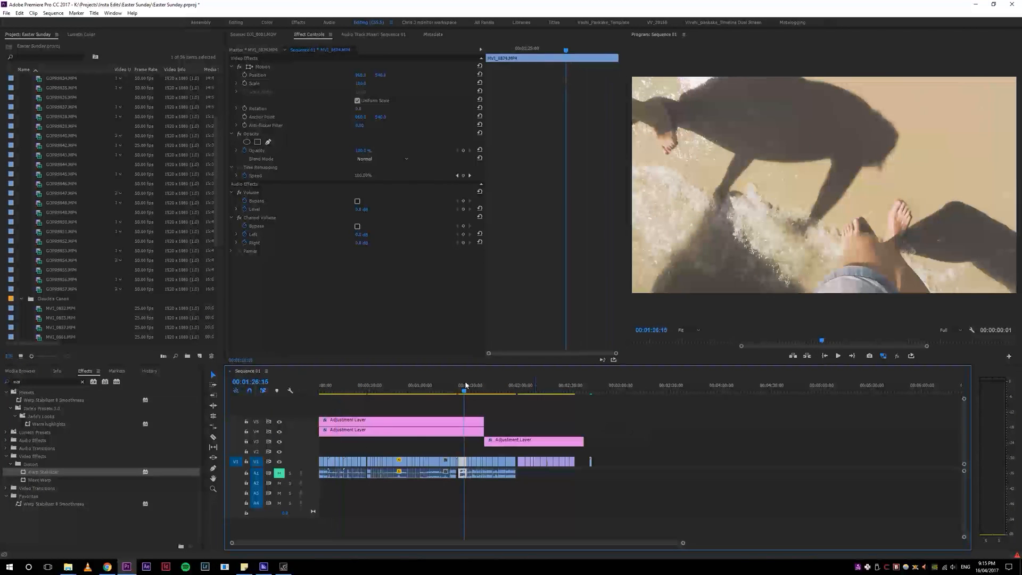
{"action": "key", "text": "5"}
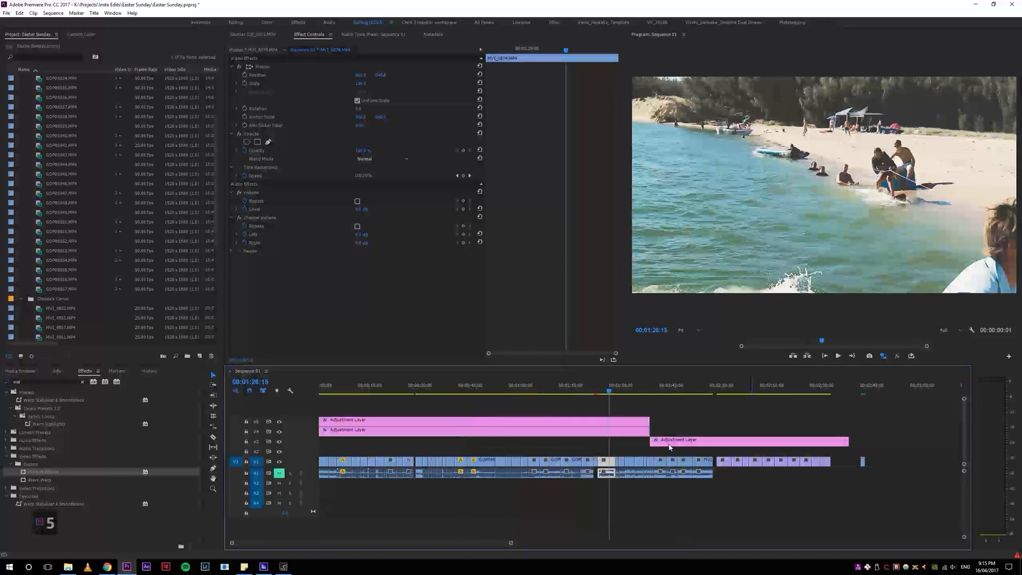
{"action": "left_click", "coordinate": [671, 449]}
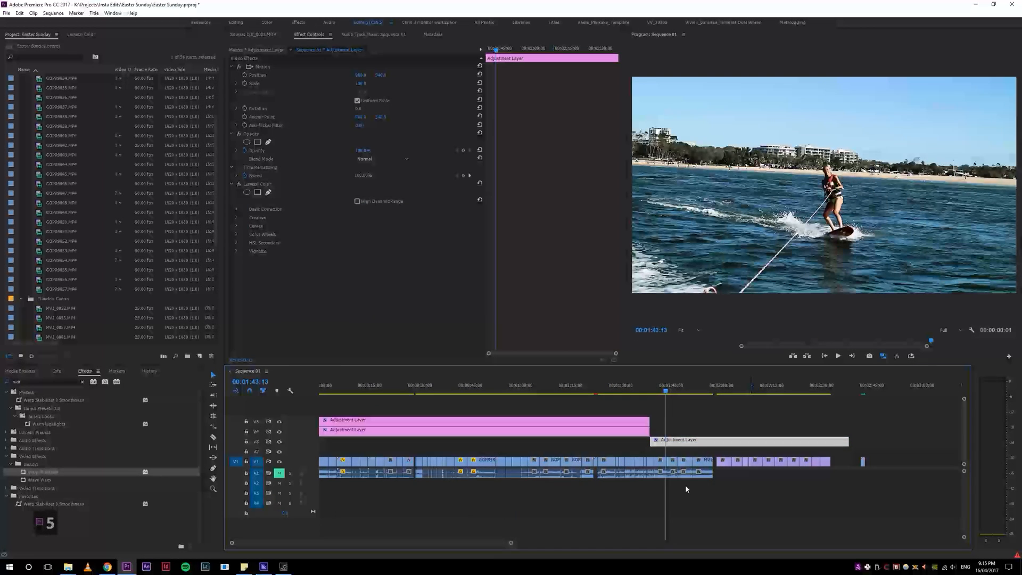
{"action": "key", "text": "4"}
{"action": "key", "text": "5"}
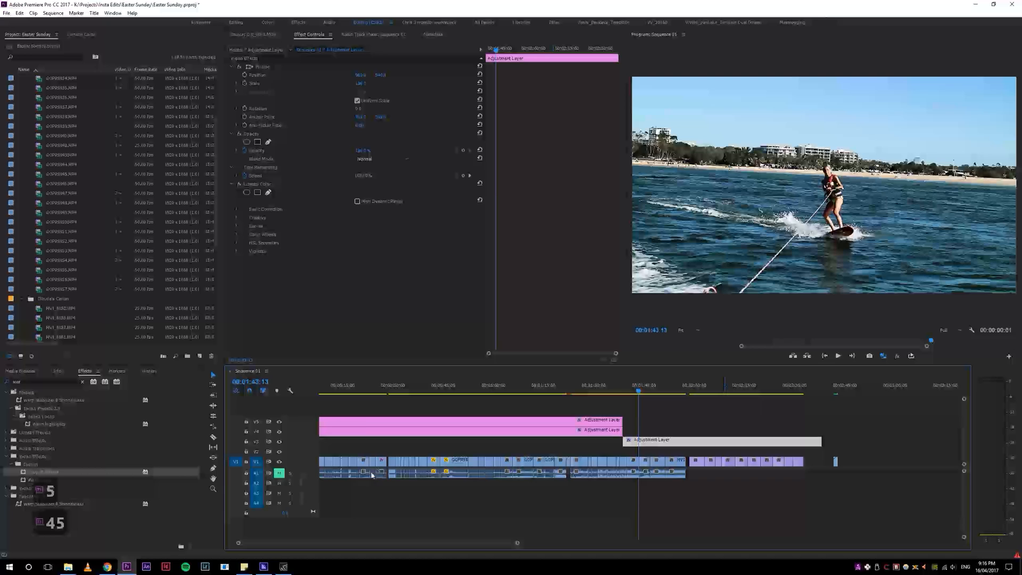
{"action": "key", "text": "4"}
{"action": "key", "text": "Home"}
{"action": "key", "text": "5"}
{"action": "key", "text": "5"}
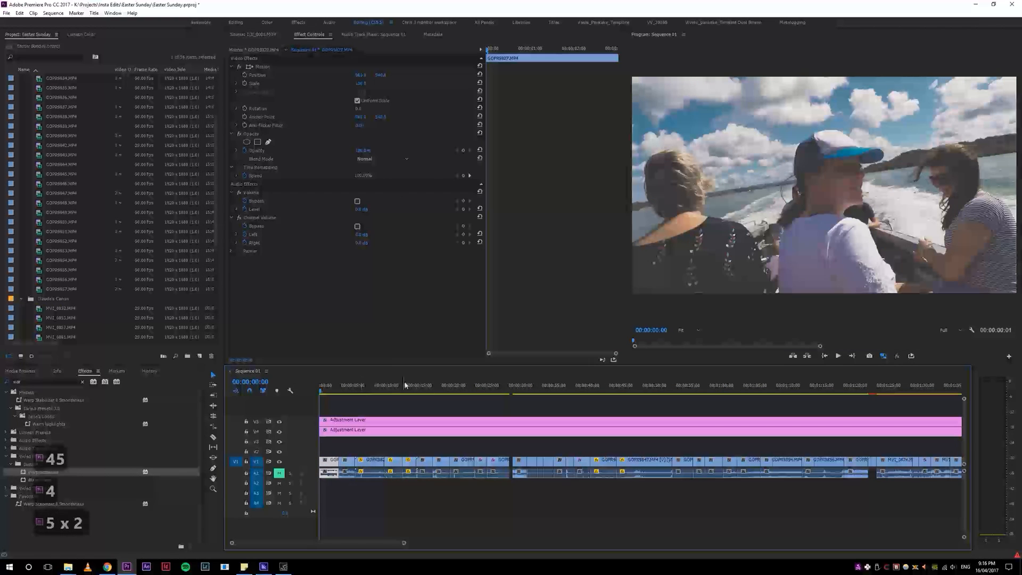
{"action": "key", "text": "5"}
Step: Play the sequence while toggling the timeline between close-up and full views to follow the playhead
{"action": "key", "text": "space"}
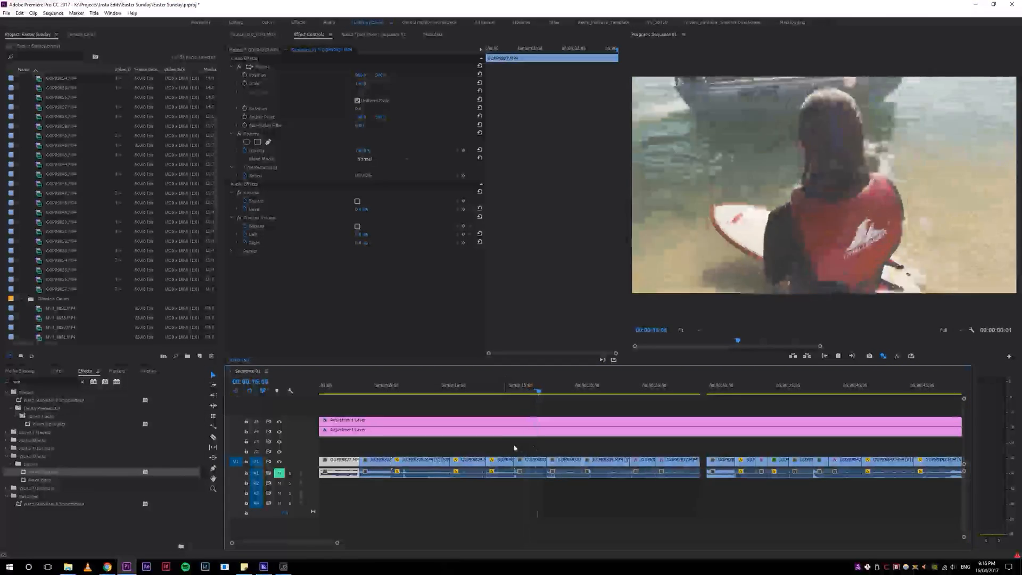
{"action": "key", "text": "5"}
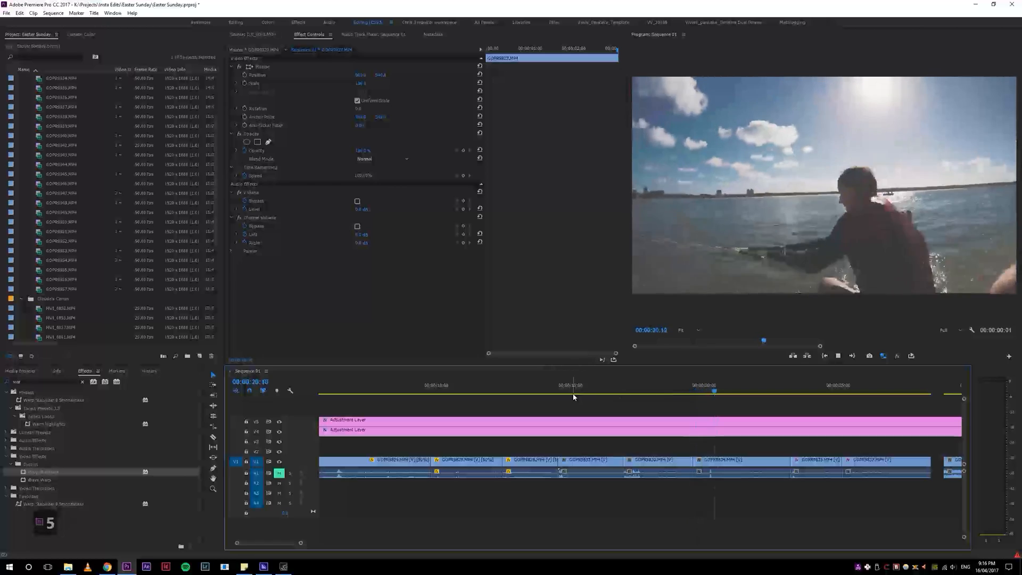
{"action": "key", "text": "4"}
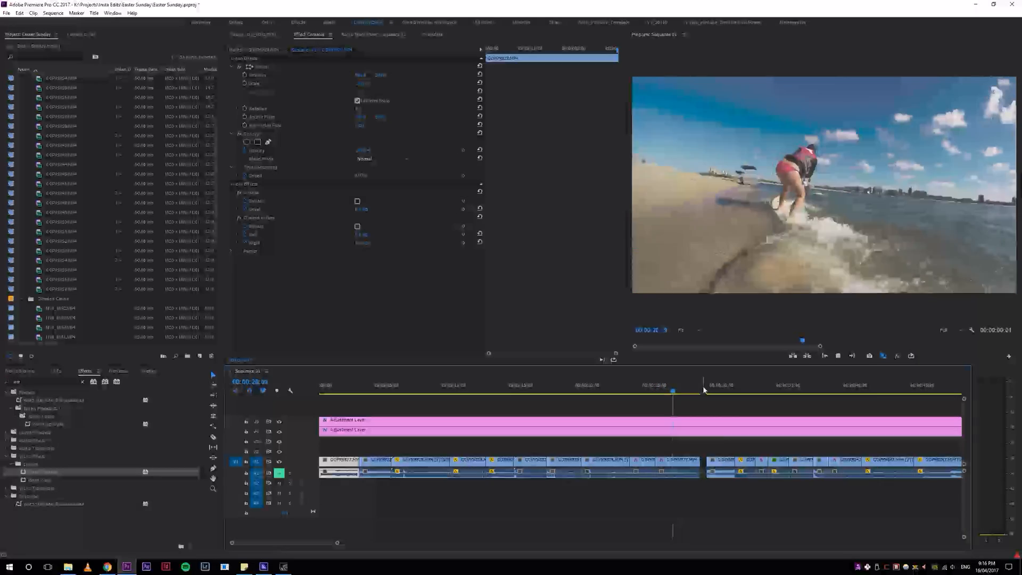
{"action": "key", "text": "4"}
{"action": "key", "text": "5"}
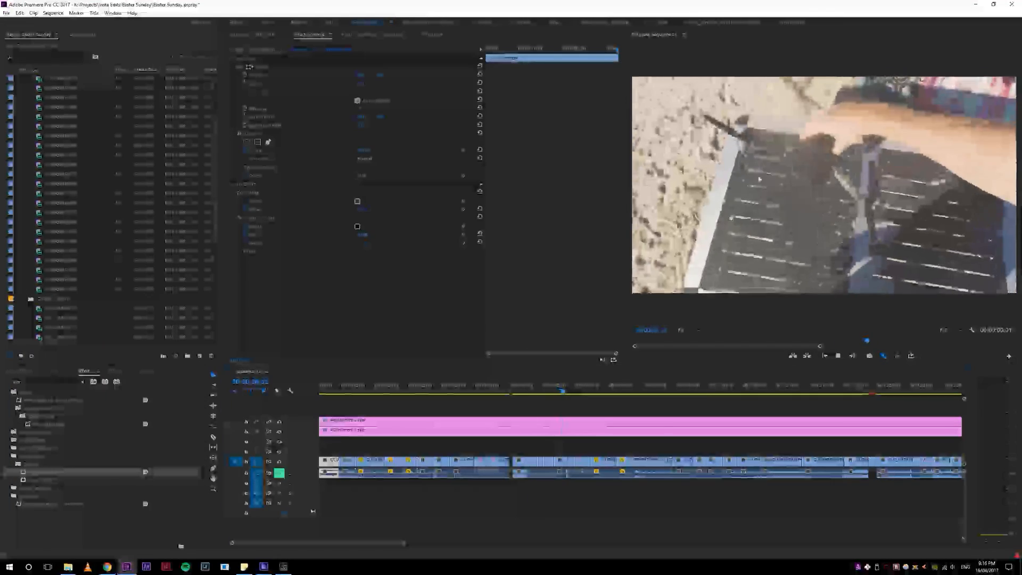
{"action": "key", "text": "5"}
{"action": "key", "text": "4"}
{"action": "key", "text": "4"}
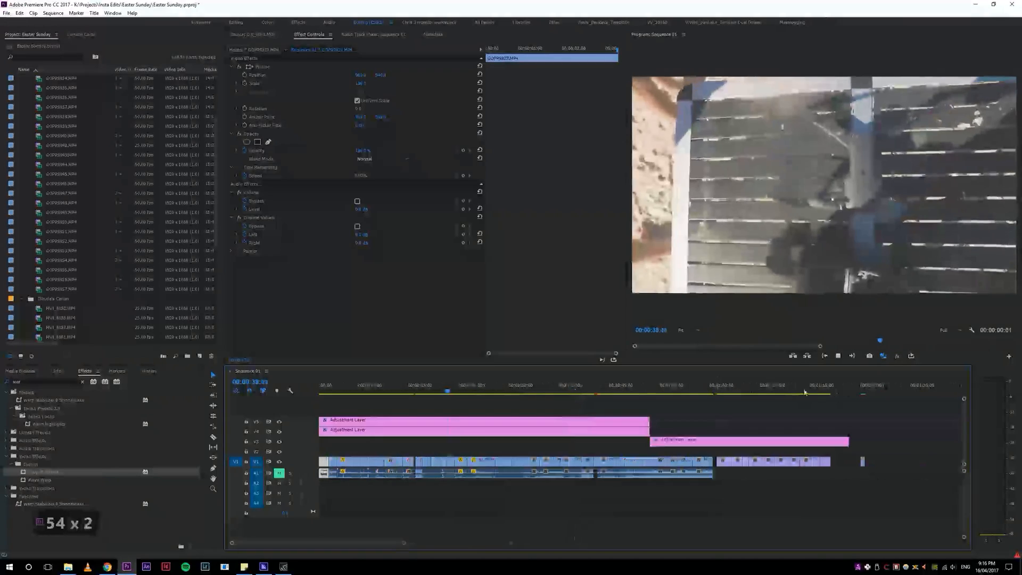
{"action": "left_click_drag", "start_coordinate": [751, 386], "coordinate": [727, 387]}
{"action": "key", "text": "5"}
{"action": "key", "text": "5"}
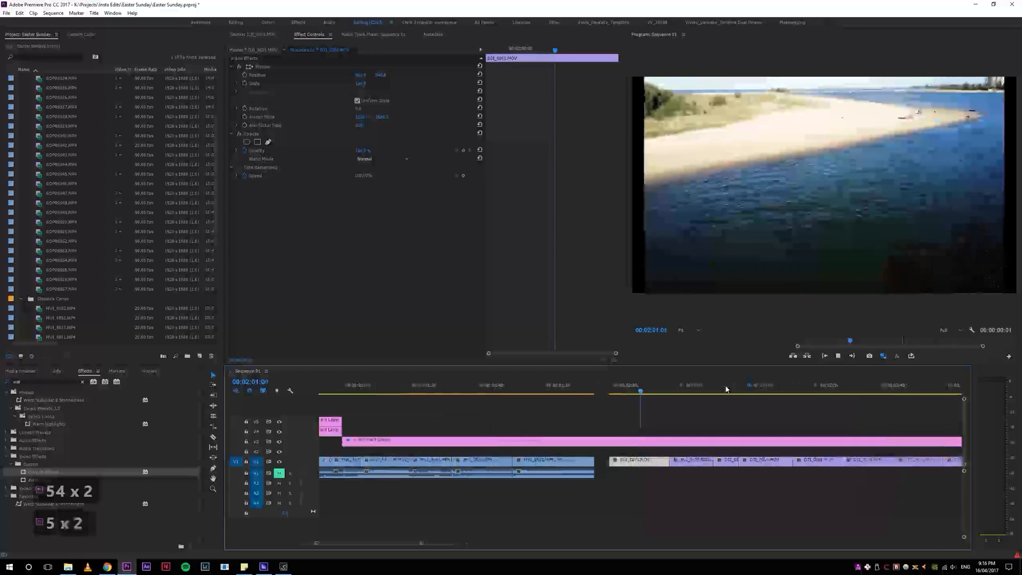
{"action": "key", "text": "4"}
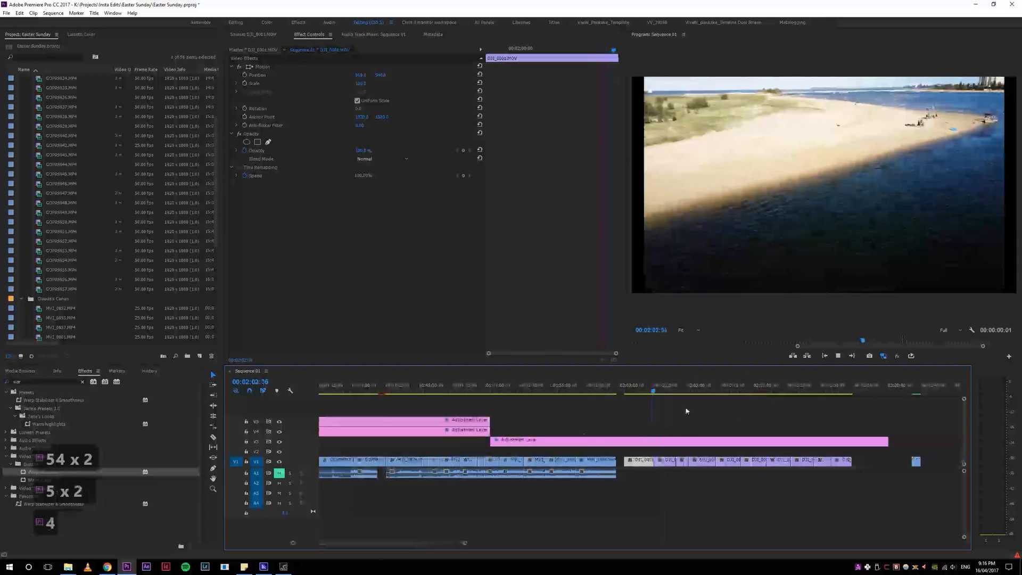
{"action": "key", "text": "5"}
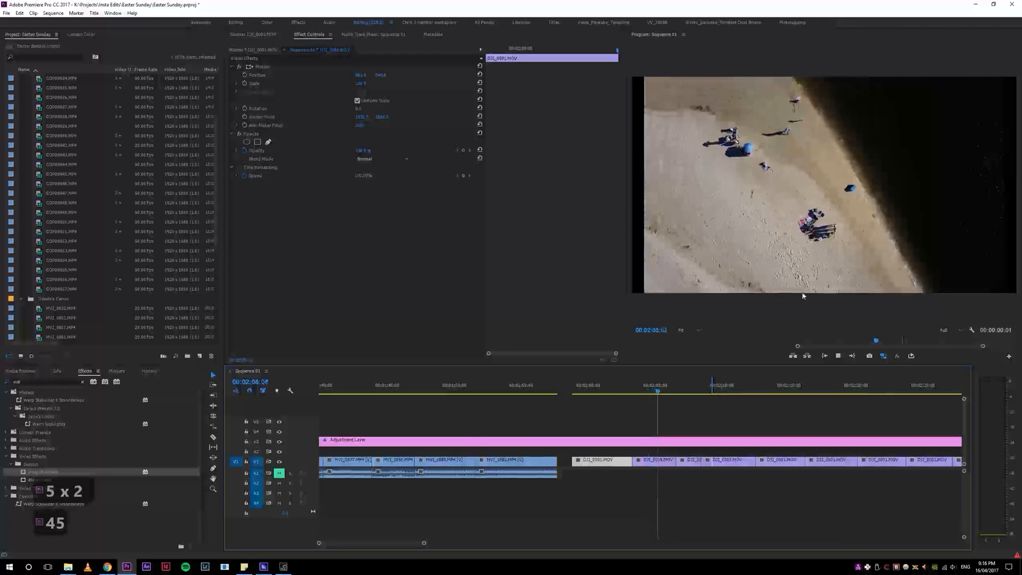
{"action": "key", "text": "4"}
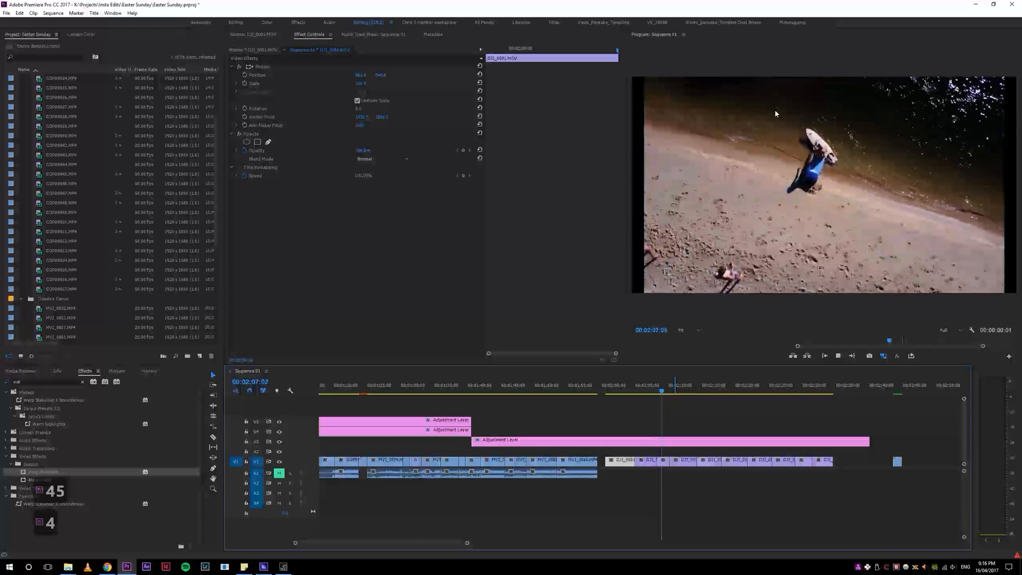
Step: Stop playback, toggle proxy viewing in the Program Monitor, and play the drone clip again
{"action": "key", "text": "space"}
{"action": "left_click", "coordinate": [883, 356]}
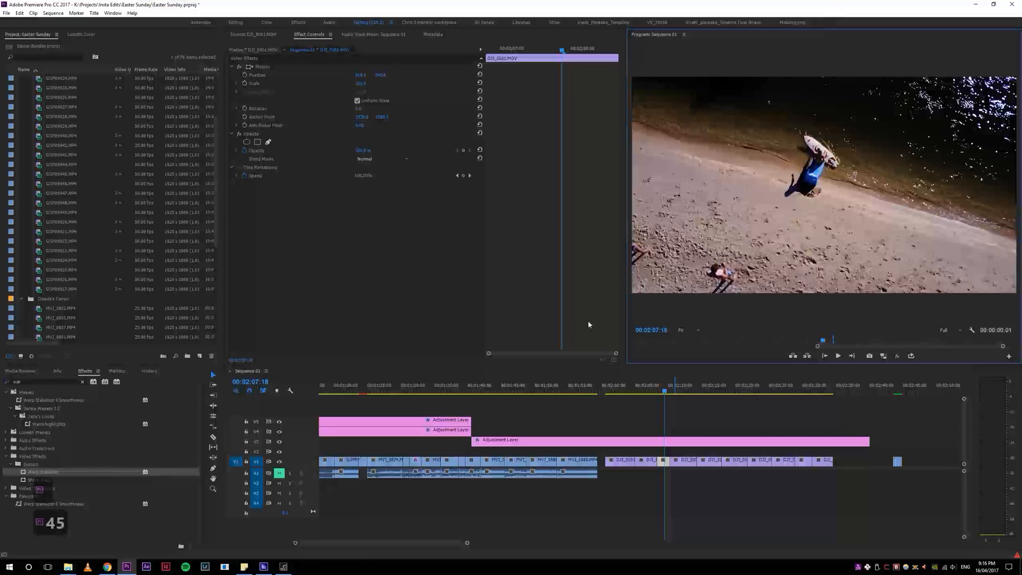
{"action": "key", "text": "space"}
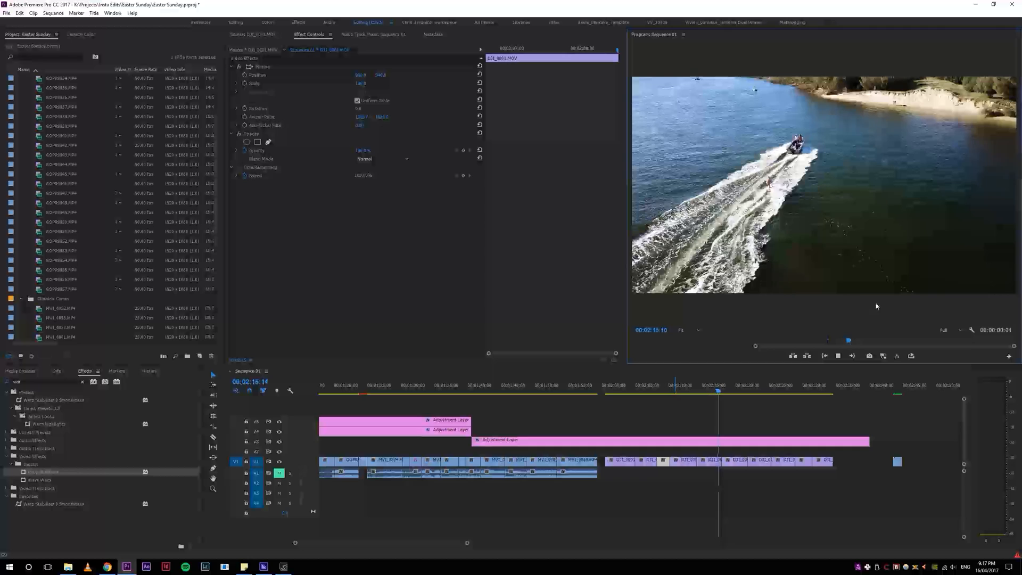
{"action": "key", "text": "space"}
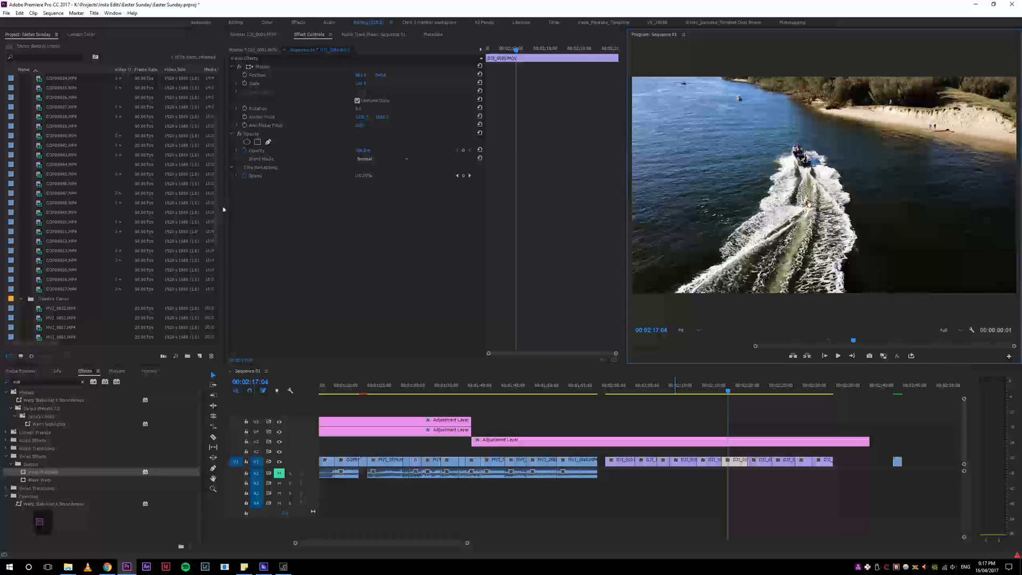
Step: Reveal the current drone clip in the Project panel, inspect its Proxy options, and check the Media Encoder queue
{"action": "key", "text": "f"}
{"action": "key", "text": "f"}
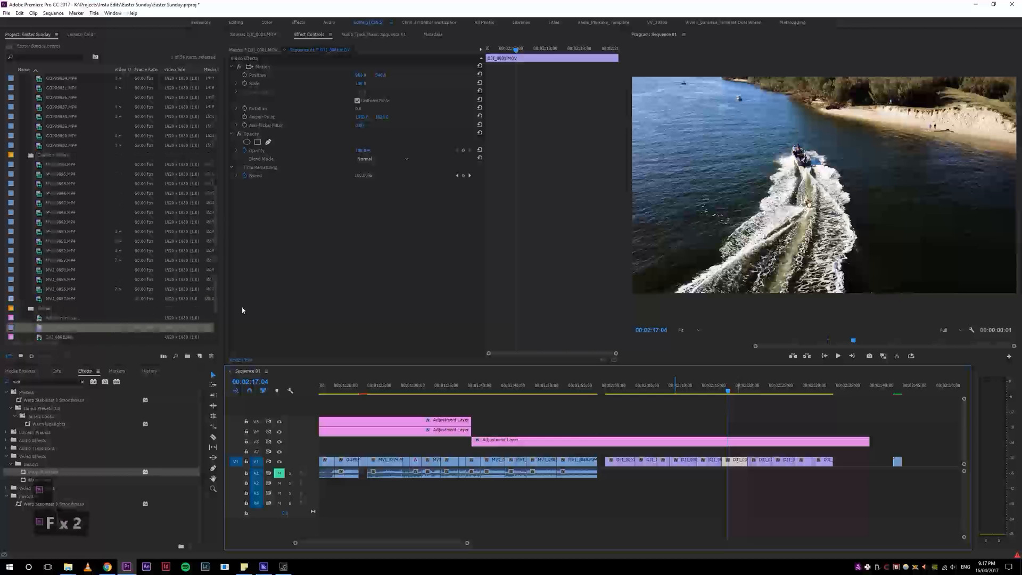
{"action": "scroll", "coordinate": [219, 266], "scroll_direction": "down", "scroll_amount": 2}
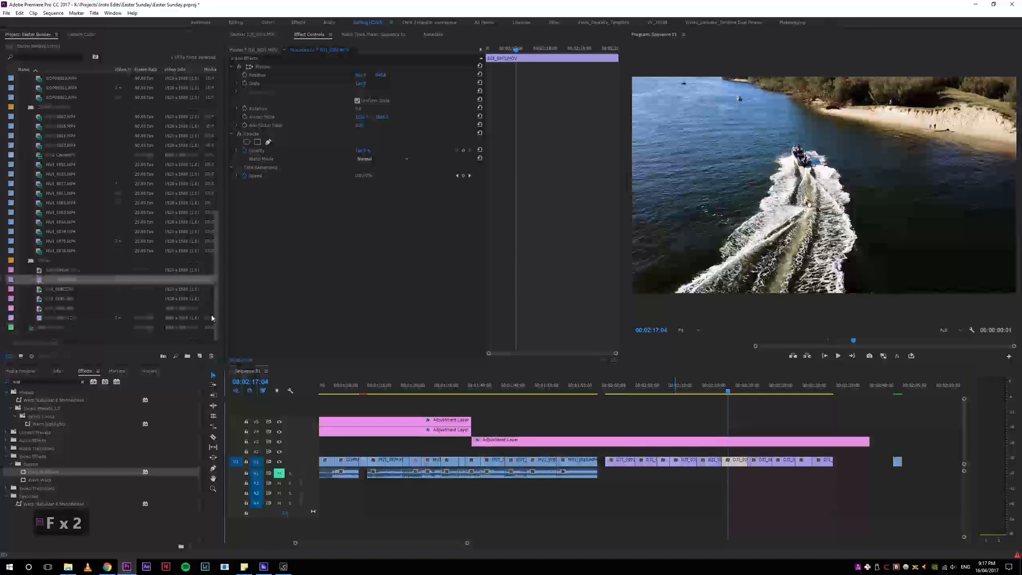
{"action": "right_click", "coordinate": [42, 281]}
{"action": "mouse_move", "coordinate": [85, 414]}
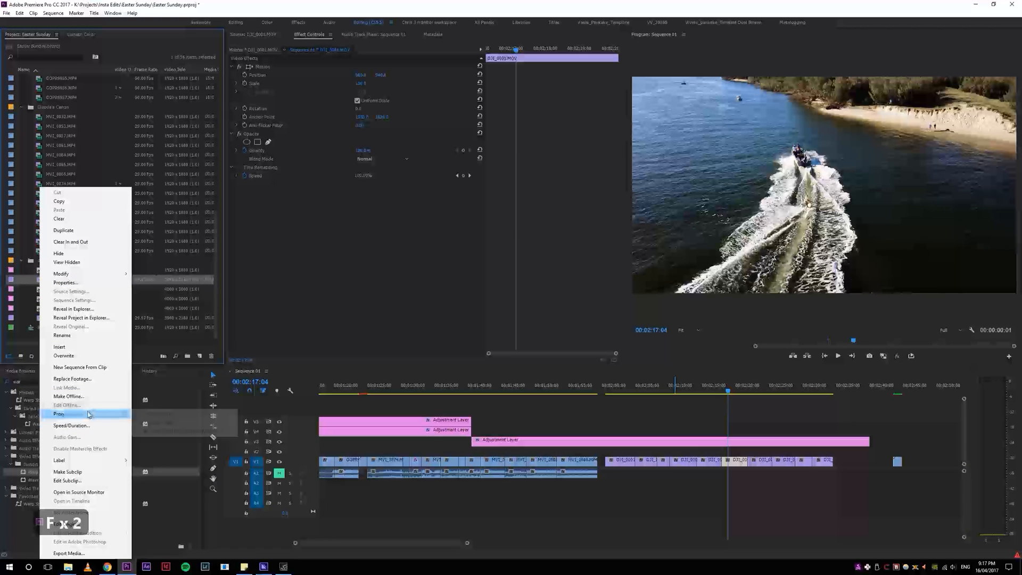
{"action": "left_click", "coordinate": [265, 567]}
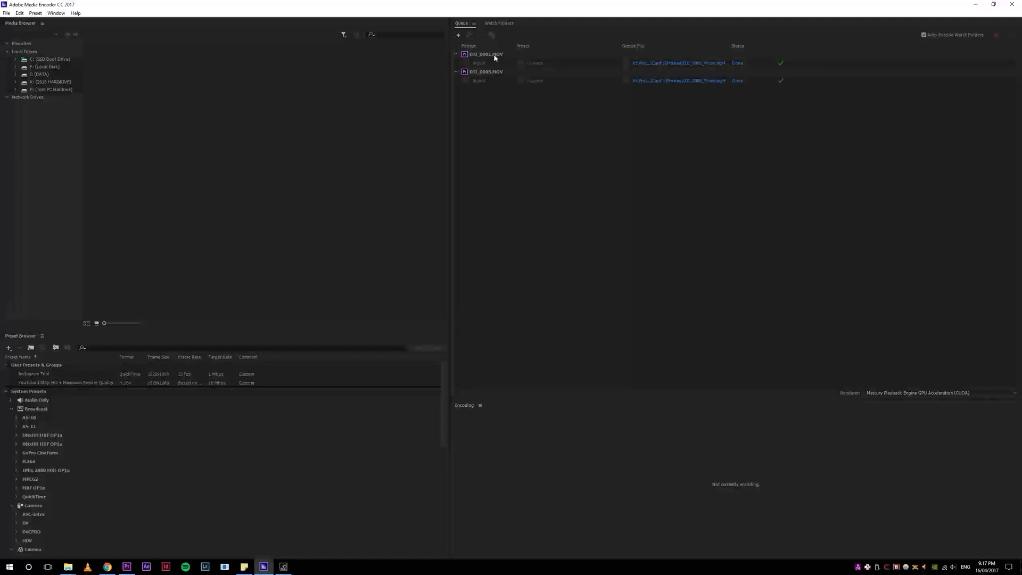
{"action": "left_click", "coordinate": [977, 4]}
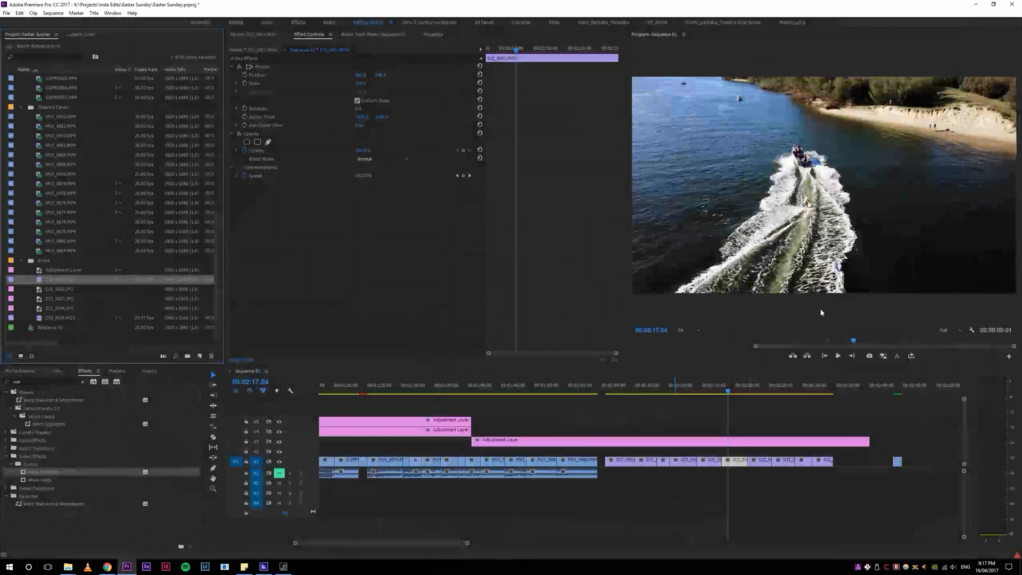
Step: Toggle proxy playback in the Program Monitor several times and play the drone clip to compare
{"action": "left_click", "coordinate": [883, 355]}
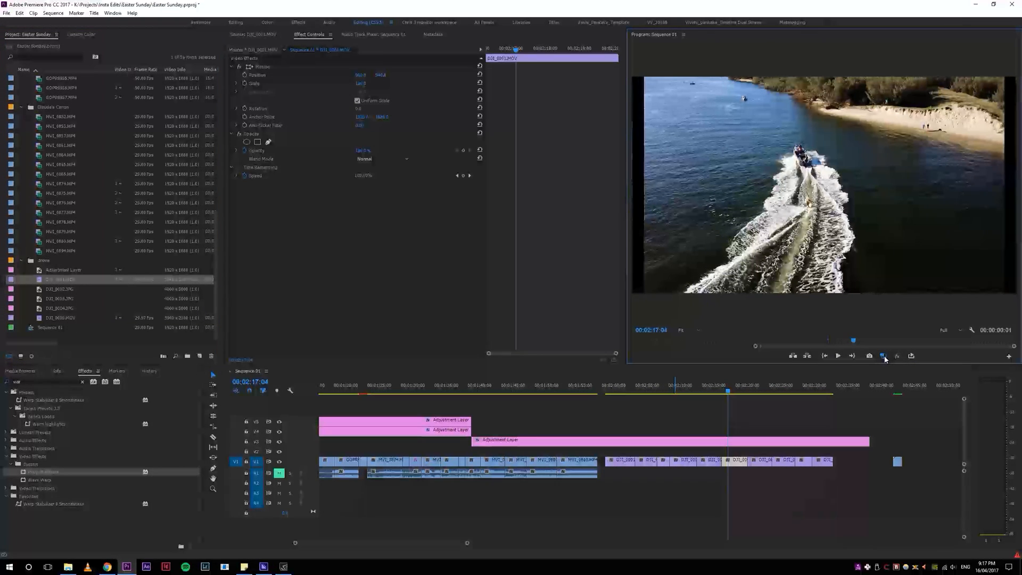
{"action": "left_click", "coordinate": [883, 356]}
{"action": "left_click", "coordinate": [885, 356]}
{"action": "key", "text": "space"}
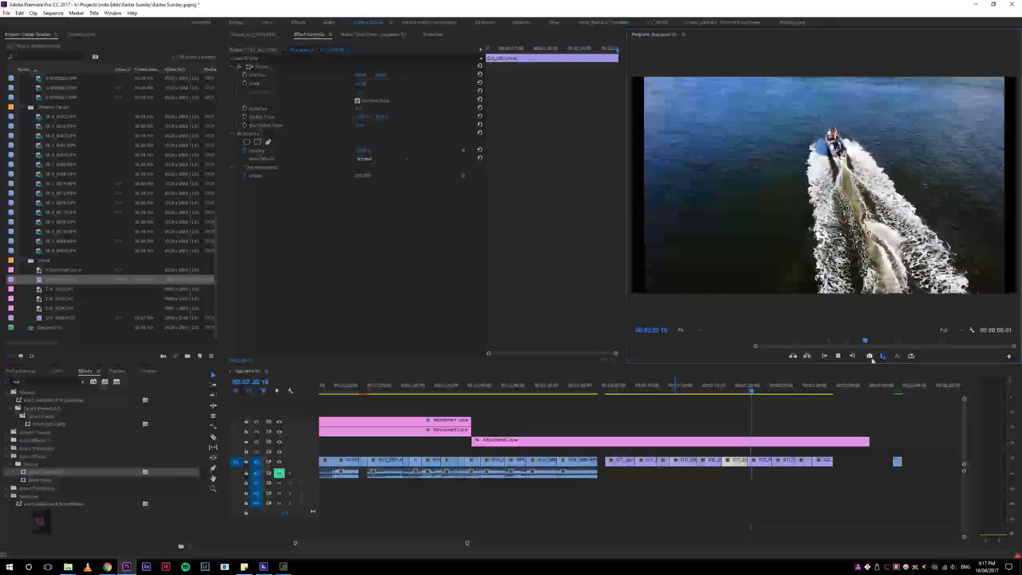
{"action": "key", "text": "space"}
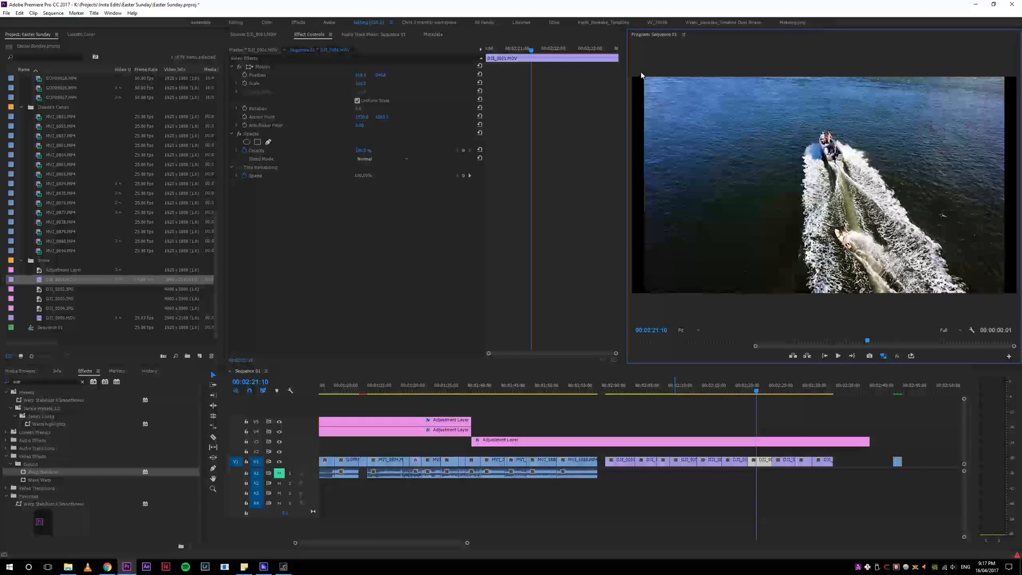
{"action": "left_click", "coordinate": [717, 385]}
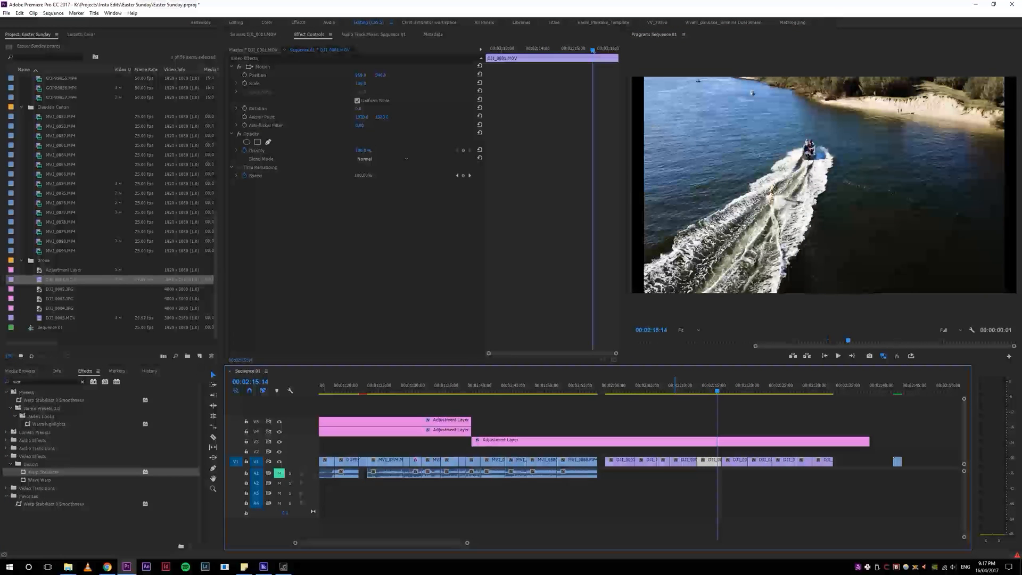
Step: Move the playhead into the drone section and toggle the timeline between close-up and full zoom views
{"action": "left_click", "coordinate": [673, 385]}
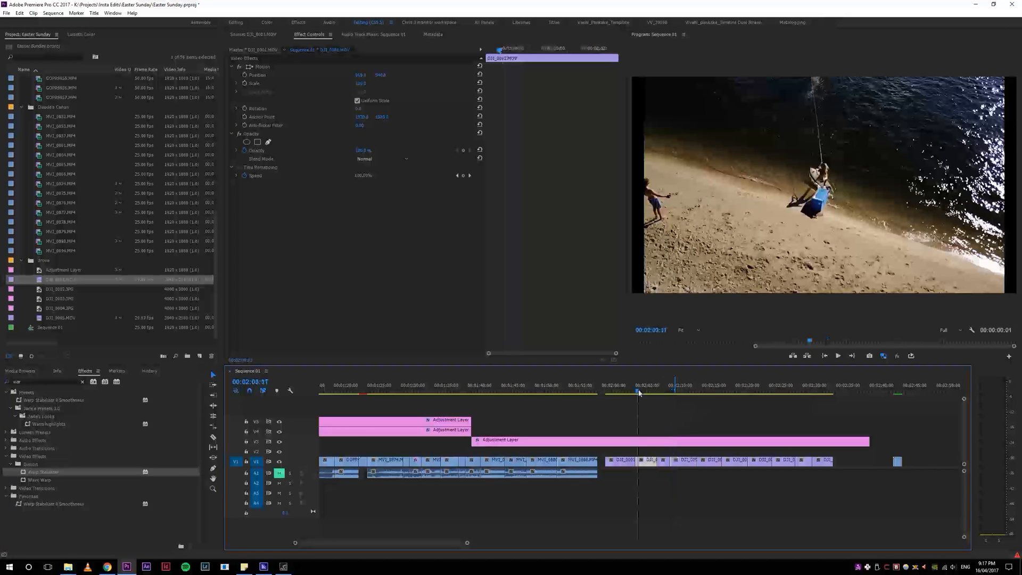
{"action": "left_click_drag", "start_coordinate": [639, 393], "coordinate": [642, 393]}
{"action": "key", "text": "5"}
{"action": "key", "text": "4"}
{"action": "key", "text": "5"}
{"action": "key", "text": "5"}
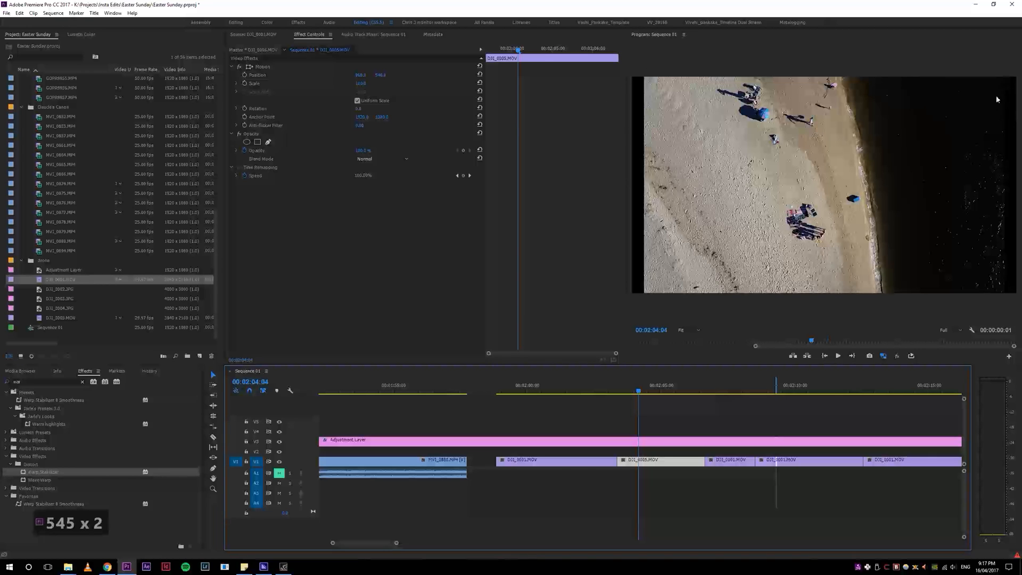
Step: Show the full sequence, jump the playhead near the start, and zoom in close around it
{"action": "key", "text": "4"}
{"action": "key", "text": "4"}
{"action": "key", "text": "4"}
{"action": "key", "text": "4"}
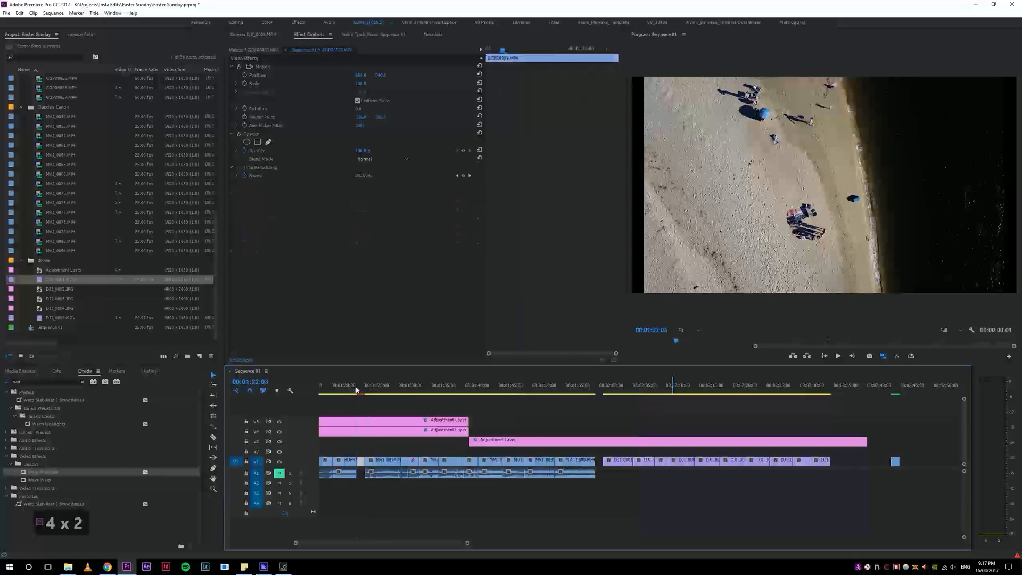
{"action": "left_click", "coordinate": [396, 390]}
{"action": "key", "text": "5"}
{"action": "key", "text": "5"}
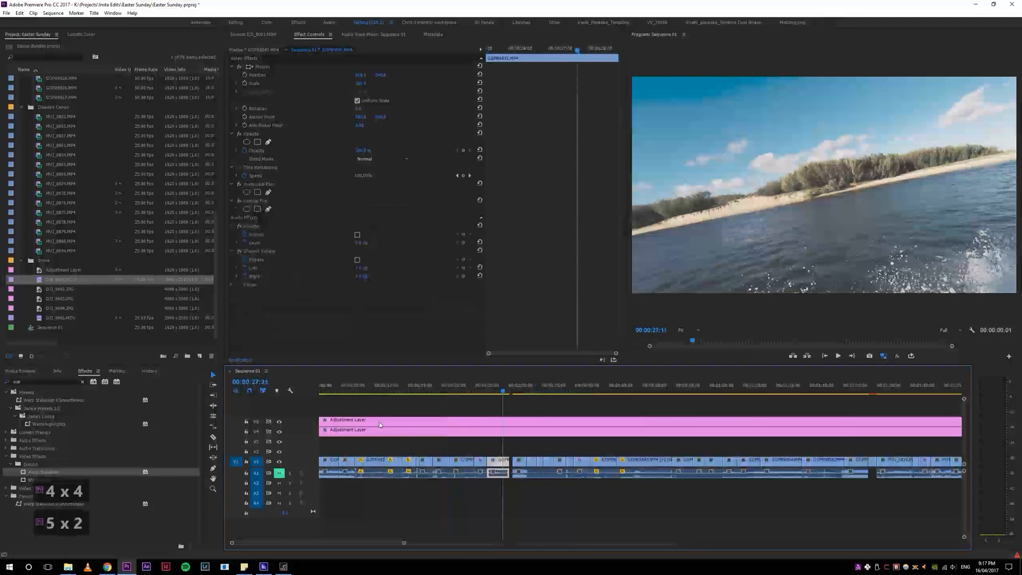
Step: Select the adjustment layers on tracks V4 and V5 in the timeline
{"action": "left_click", "coordinate": [374, 431]}
{"action": "key", "text": "4"}
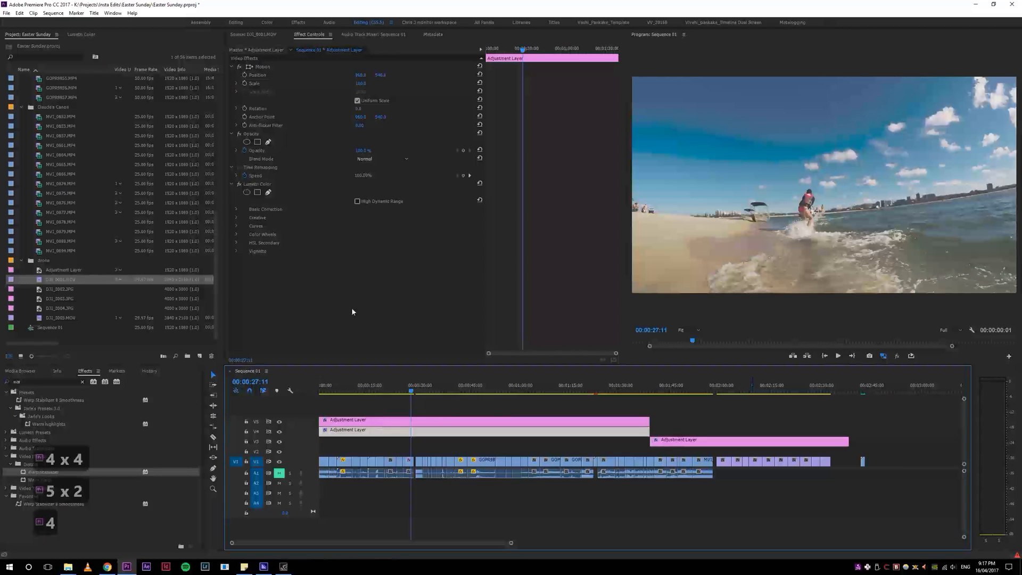
{"action": "left_click", "coordinate": [381, 450]}
{"action": "left_click", "coordinate": [387, 419]}
{"action": "key", "text": "e"}
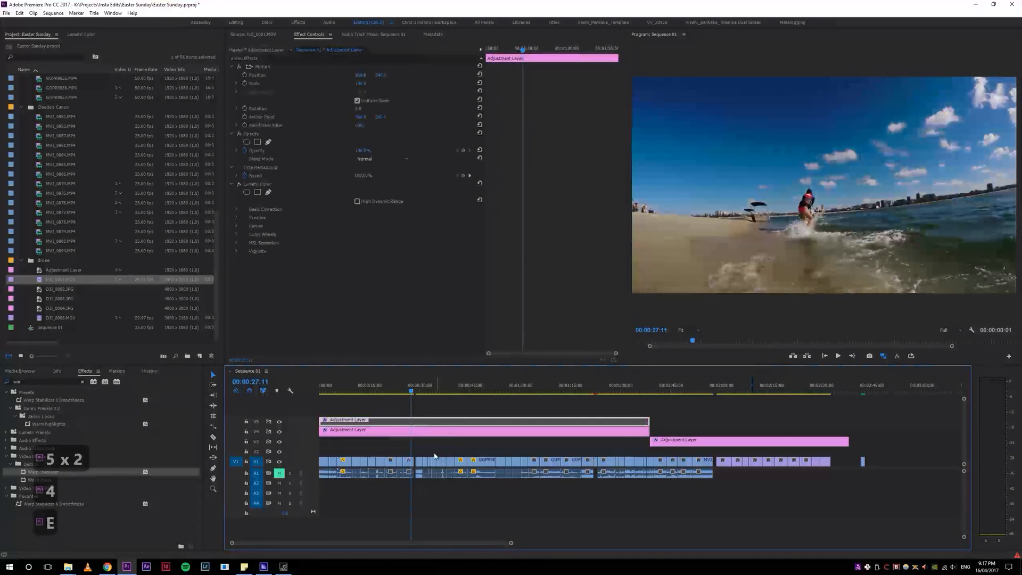
{"action": "left_click", "coordinate": [433, 453]}
{"action": "left_click", "coordinate": [415, 421]}
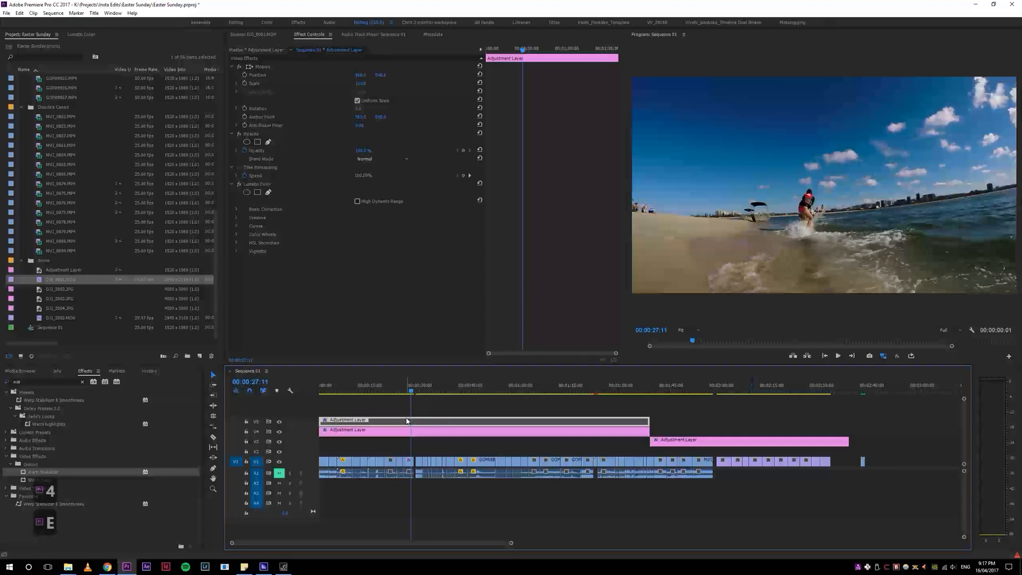
Step: Zoom in at the playhead and extend the V5 adjustment layer's edge to the playhead
{"action": "key", "text": "5"}
{"action": "key", "text": "5"}
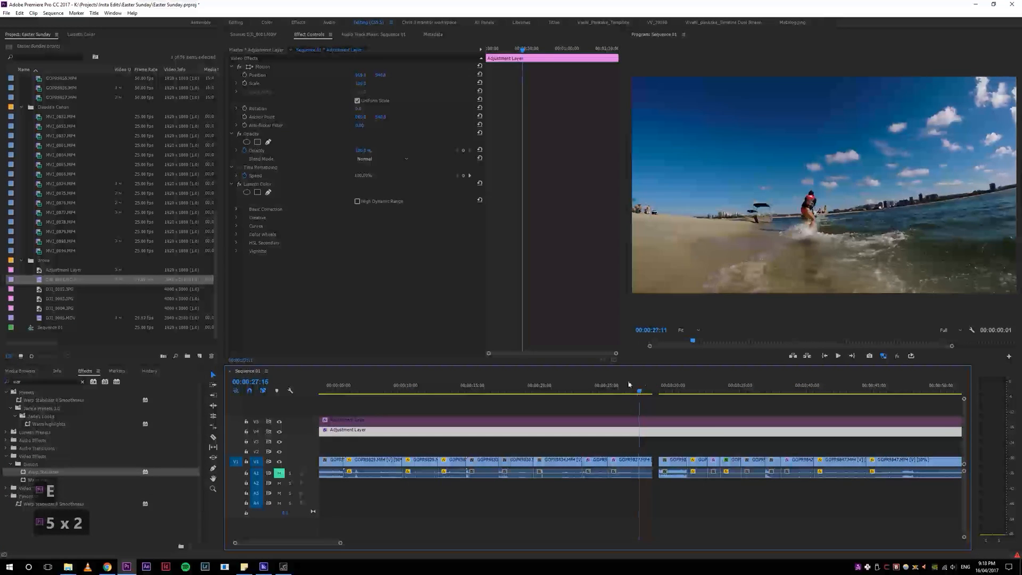
{"action": "left_click", "coordinate": [616, 385]}
{"action": "left_click", "coordinate": [620, 420]}
{"action": "key", "text": "e"}
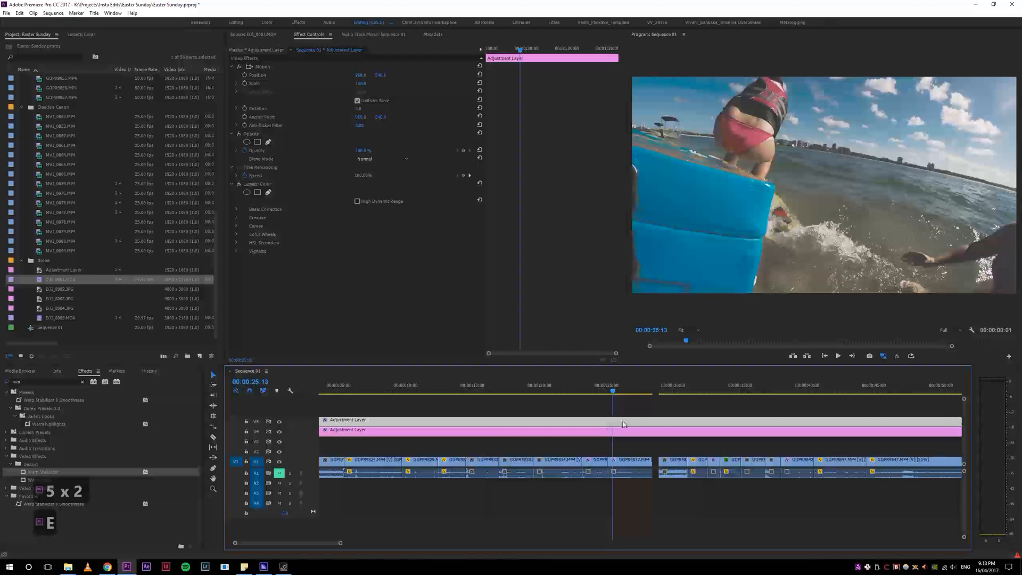
{"action": "key", "text": "e"}
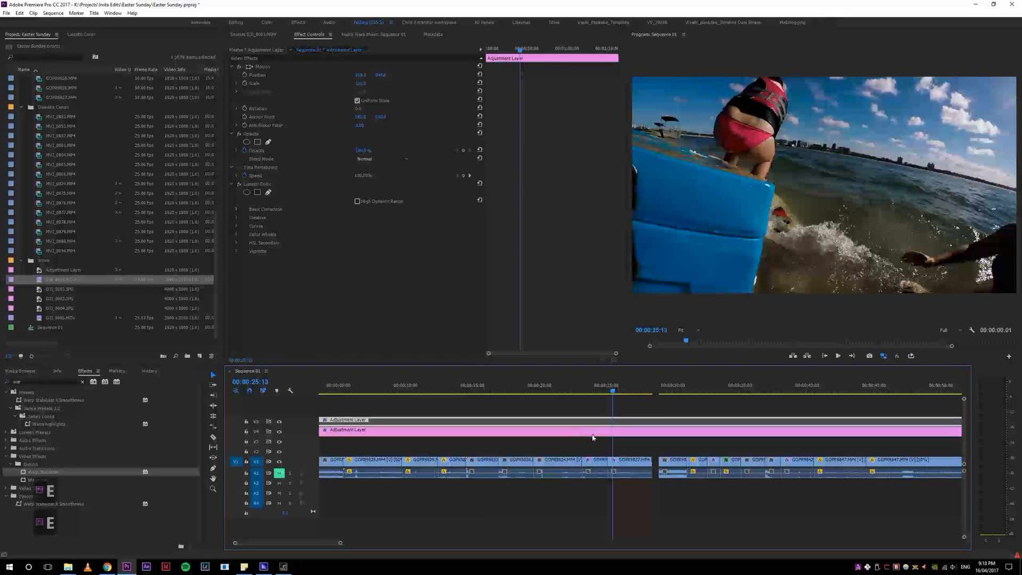
Step: Select the V4 adjustment layer and open its Basic Correction settings in Lumetri Color
{"action": "left_click", "coordinate": [595, 431]}
{"action": "left_click", "coordinate": [91, 34]}
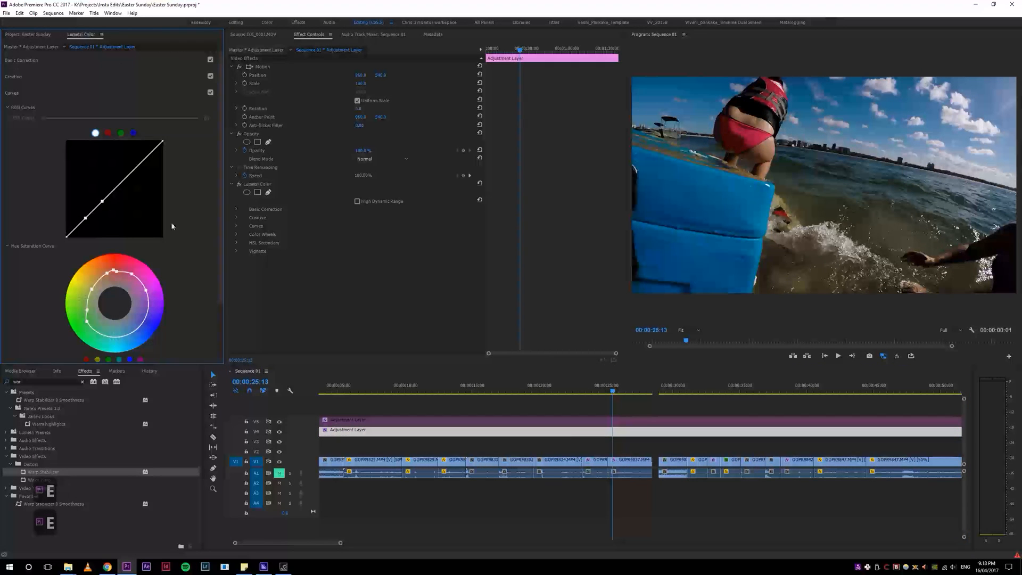
{"action": "left_click", "coordinate": [24, 61]}
Step: Show the full timeline and scrub the playhead forward through the sequence
{"action": "key", "text": "4"}
{"action": "left_click_drag", "start_coordinate": [603, 388], "coordinate": [636, 389]}
{"action": "key", "text": "4"}
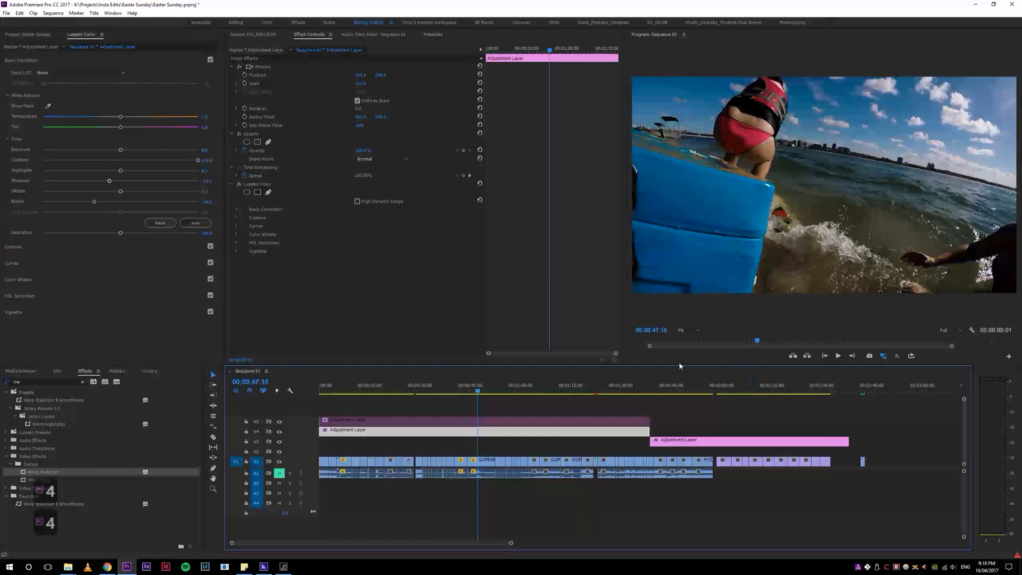
{"action": "key", "text": "4"}
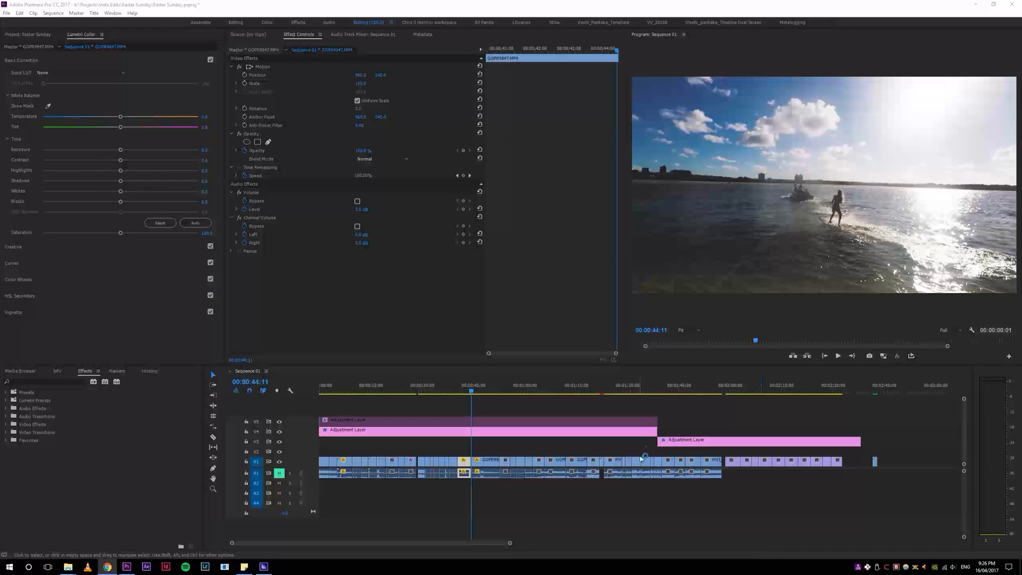
{"action": "left_click_drag", "start_coordinate": [1021, 330], "coordinate": [715, 0]}
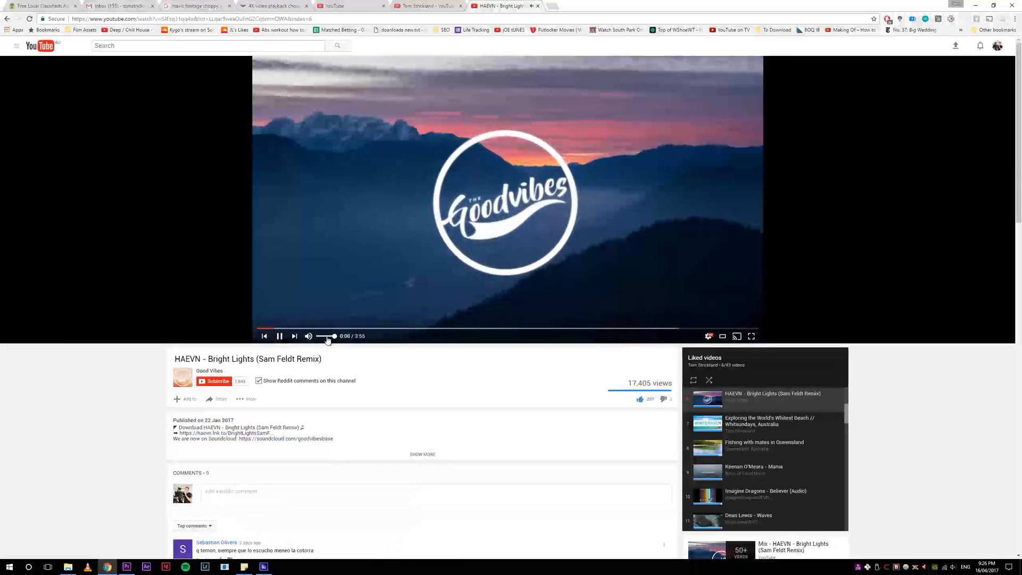
{"action": "left_click_drag", "start_coordinate": [630, 4], "coordinate": [1021, 431]}
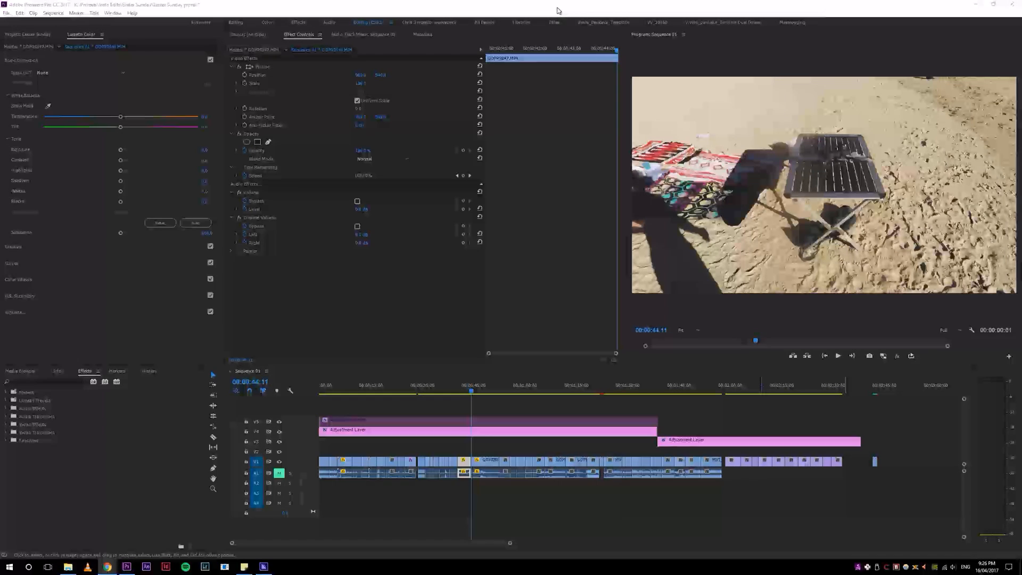
{"action": "left_click", "coordinate": [495, 550]}
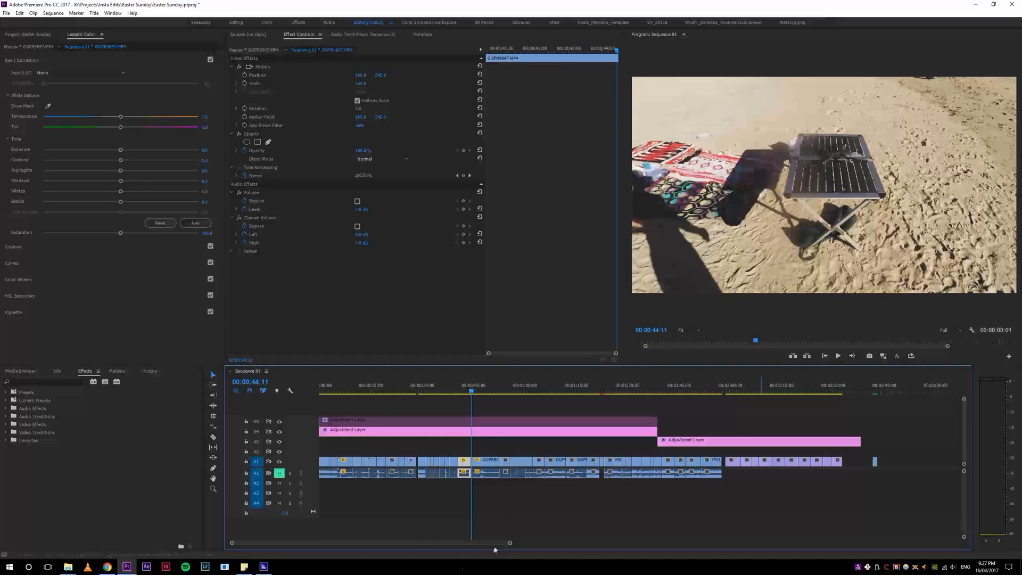
Step: Zoom in near the sequence start and play it, switching to the full timeline view during playback
{"action": "key", "text": "5"}
{"action": "key", "text": "5"}
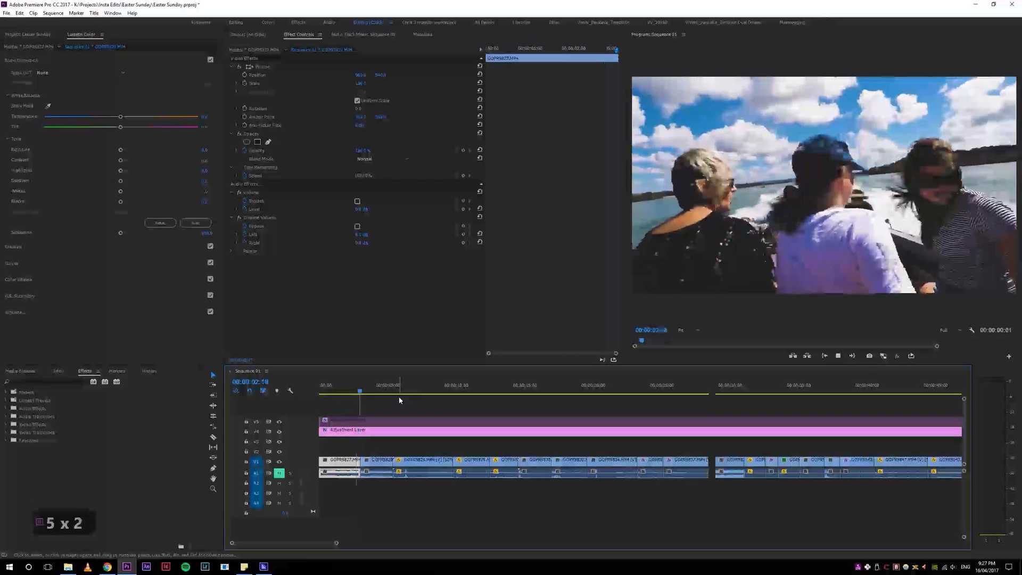
{"action": "left_click", "coordinate": [323, 387]}
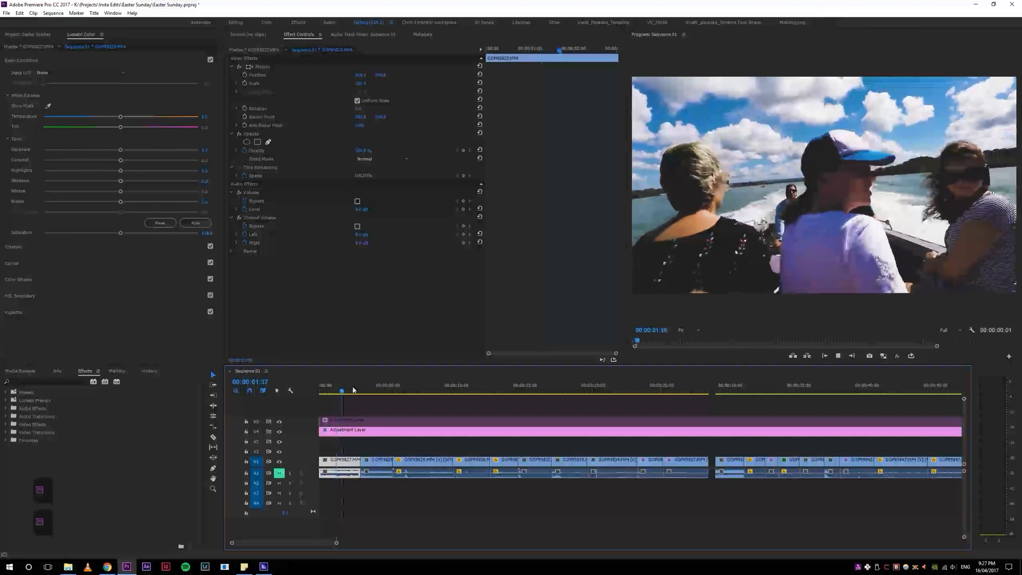
{"action": "key", "text": "s"}
{"action": "key", "text": "space"}
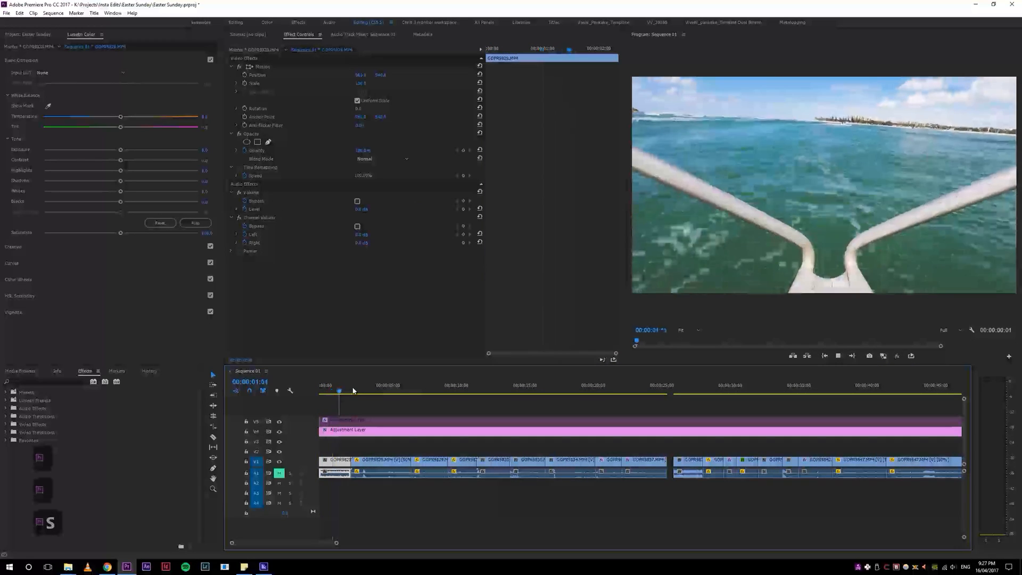
{"action": "key", "text": "4"}
{"action": "key", "text": "4"}
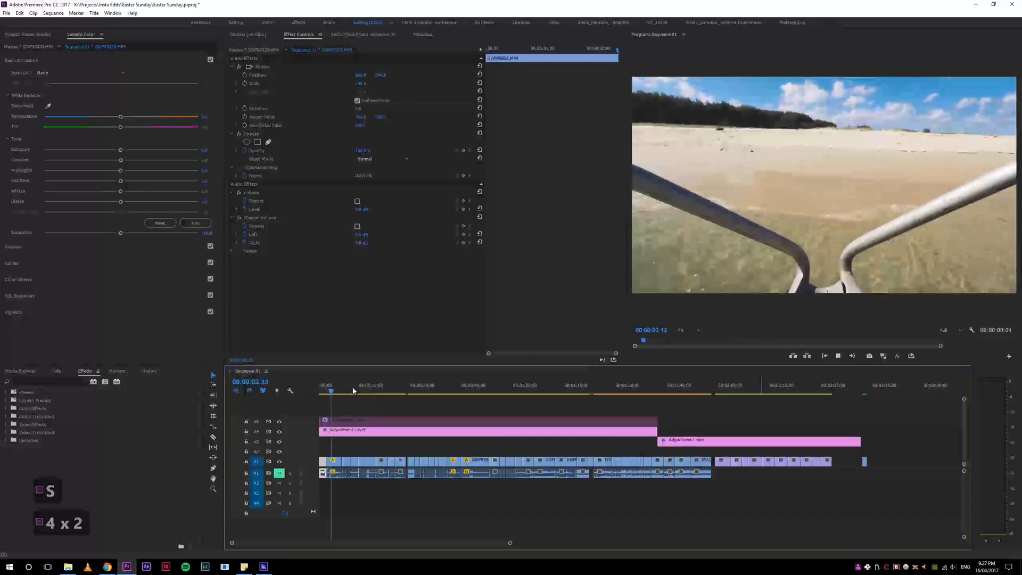
{"action": "key", "text": "space"}
Step: Move the drone clips from the end of the sequence to its start
{"action": "left_click", "coordinate": [737, 461]}
{"action": "left_click_drag", "start_coordinate": [739, 466], "coordinate": [326, 464]}
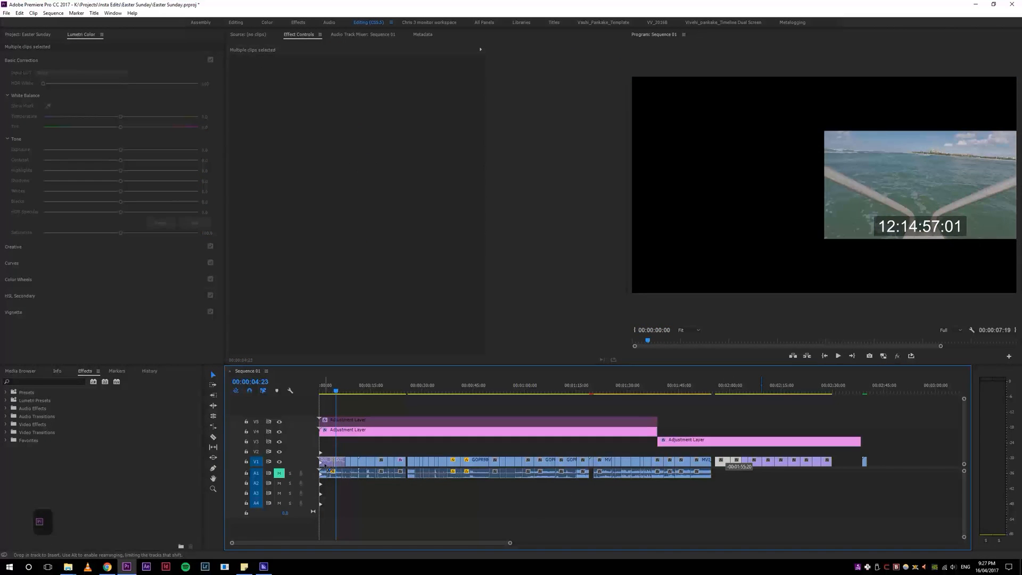
{"action": "left_click_drag", "start_coordinate": [323, 465], "coordinate": [325, 467]}
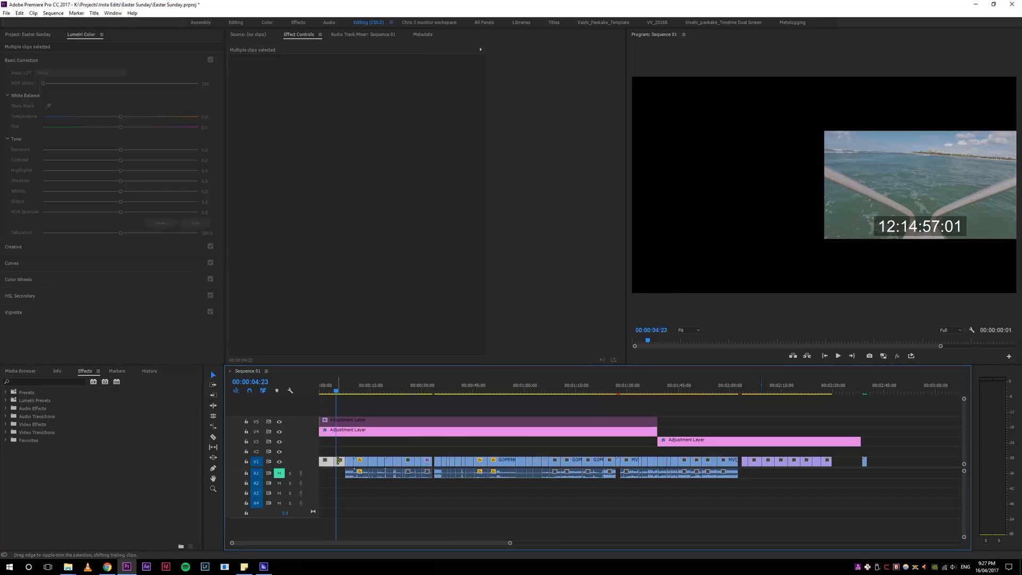
Step: Try moving a GoPro clip between the opening drone clips and undo the move
{"action": "key", "text": "5"}
{"action": "key", "text": "5"}
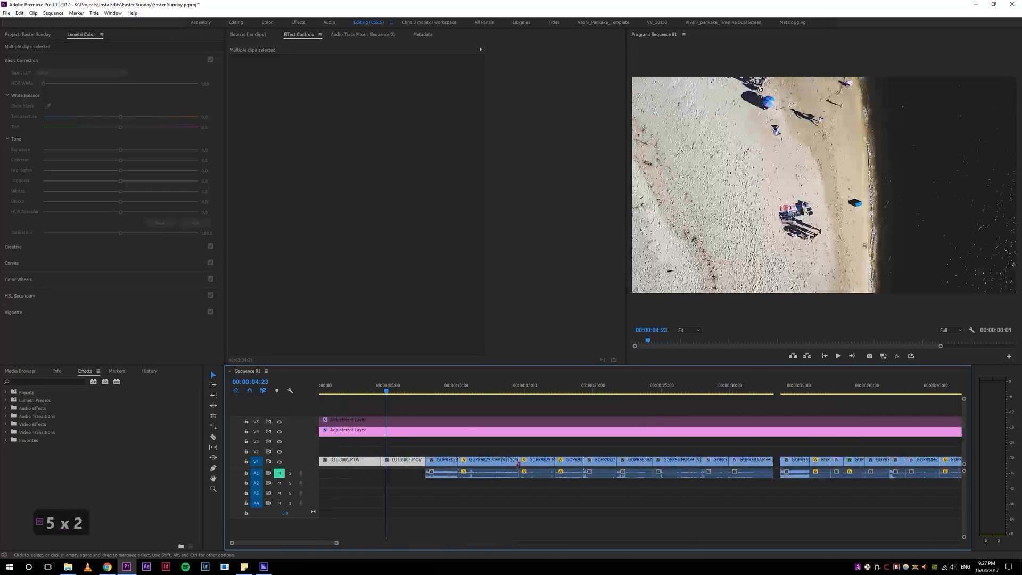
{"action": "left_click", "coordinate": [410, 413]}
{"action": "left_click", "coordinate": [393, 461]}
{"action": "mouse_move", "coordinate": [392, 461]}
{"action": "left_mouse_down"}
{"action": "mouse_move", "coordinate": [438, 471]}
{"action": "mouse_move", "coordinate": [404, 467]}
{"action": "left_mouse_up"}
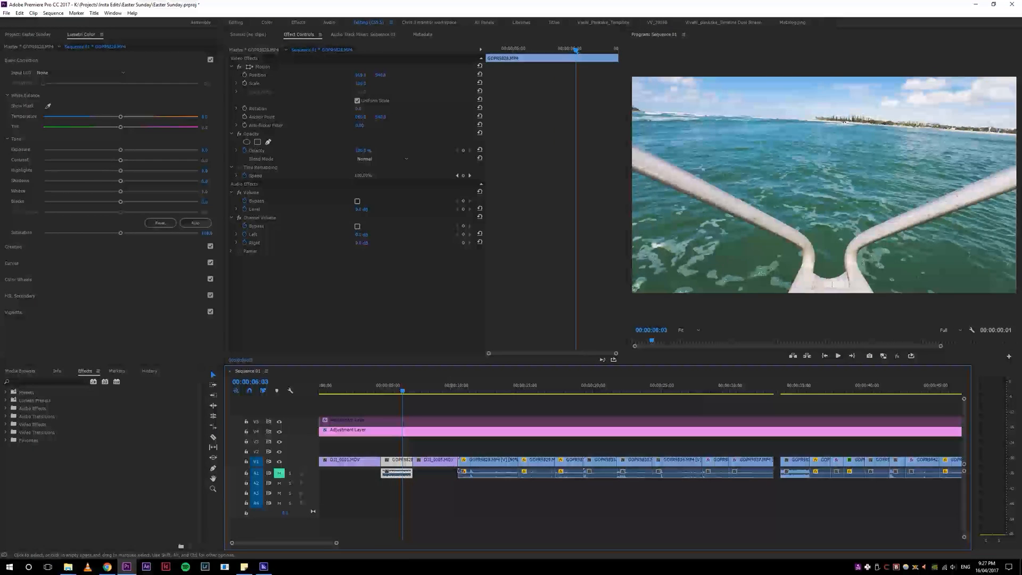
{"action": "key", "text": "ctrl+z"}
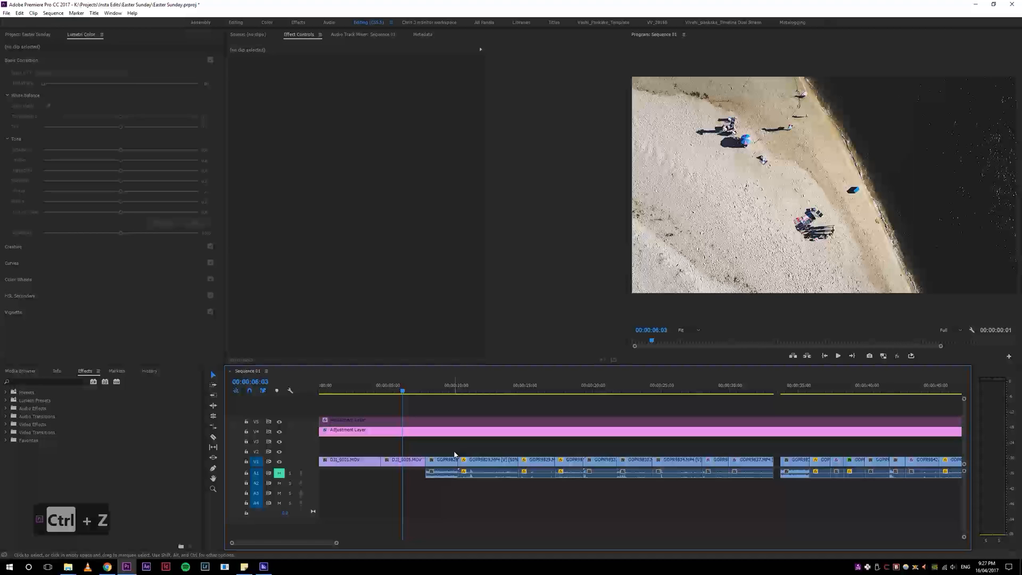
Step: Zoom in at the sequence start and play the opening drone clips from the beginning
{"action": "key", "text": "4"}
{"action": "key", "text": "5"}
{"action": "key", "text": "5"}
{"action": "left_click_drag", "start_coordinate": [372, 388], "coordinate": [269, 384]}
{"action": "key", "text": "space"}
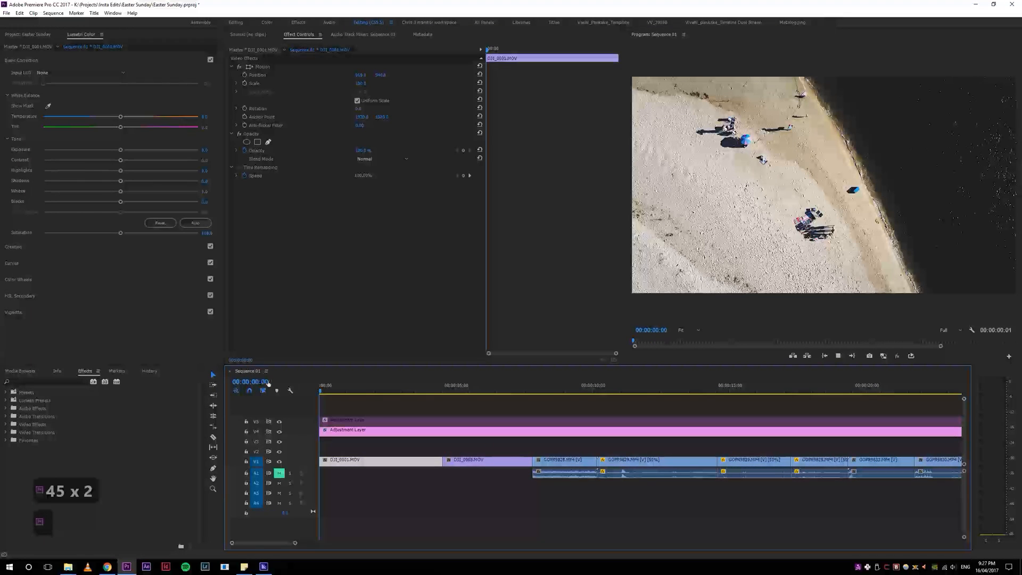
{"action": "key", "text": "space"}
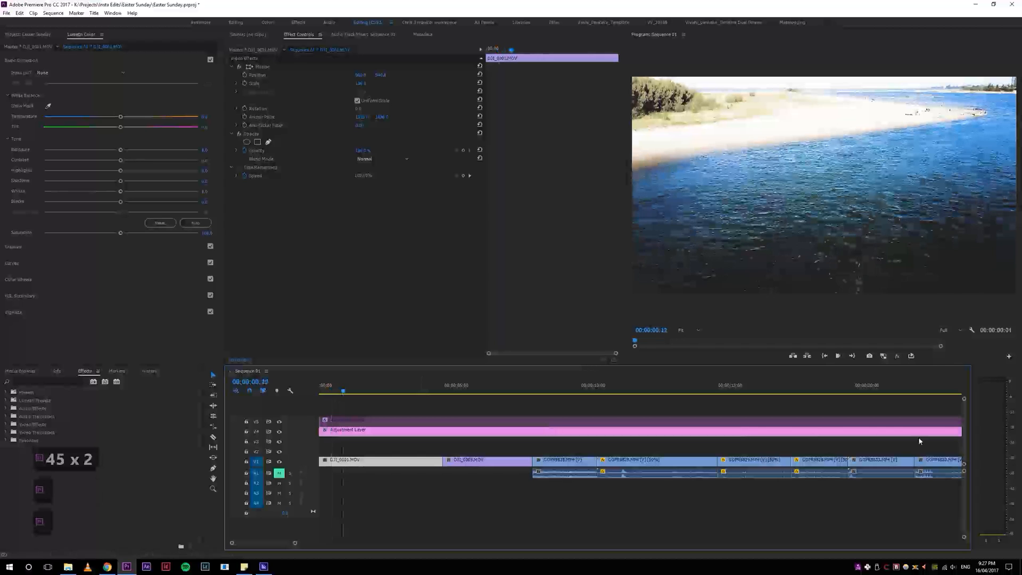
Step: Toggle proxy playback and replay the opening drone clip from the start
{"action": "left_click", "coordinate": [883, 356]}
{"action": "left_click_drag", "start_coordinate": [339, 390], "coordinate": [231, 390]}
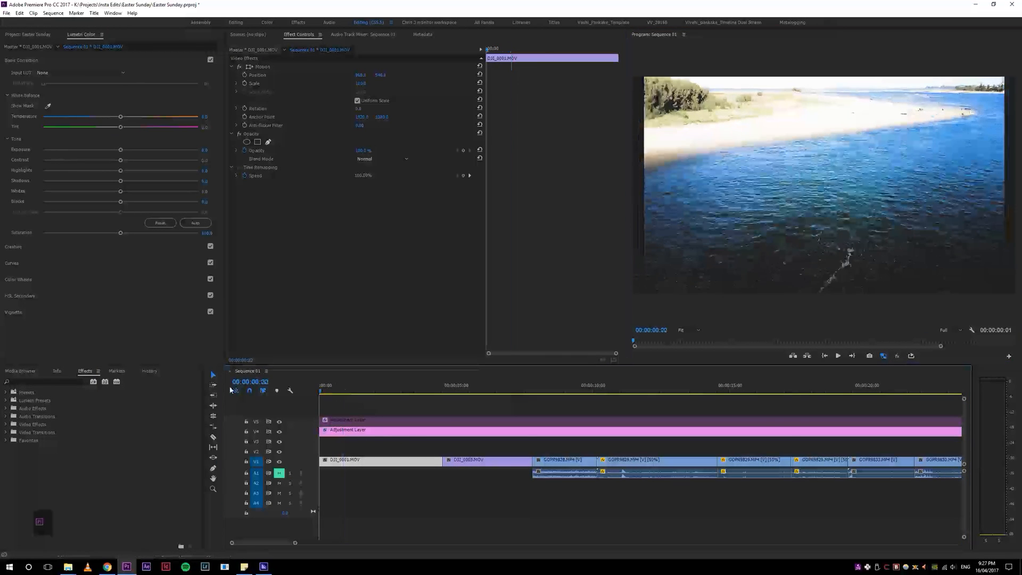
{"action": "key", "text": "space"}
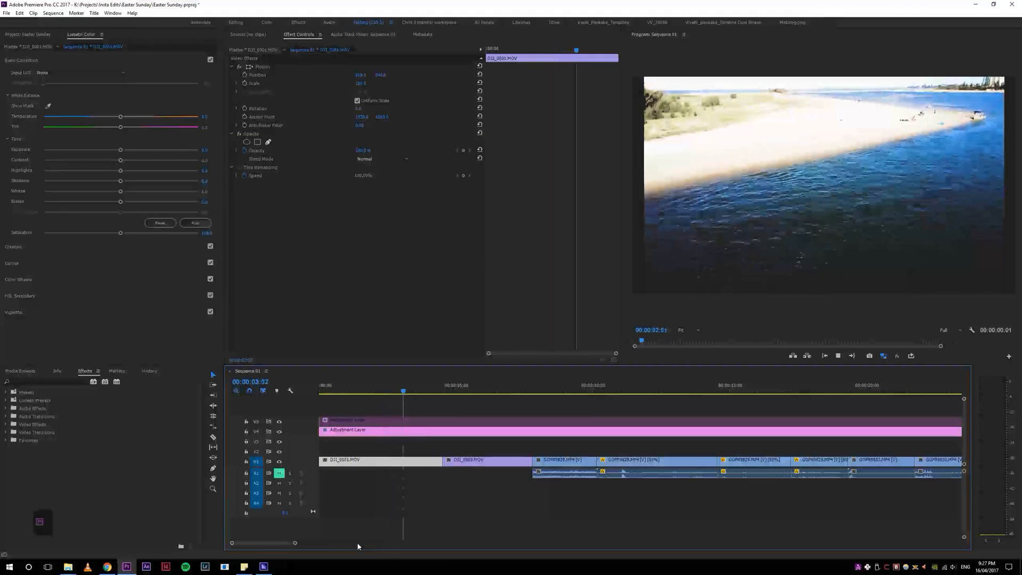
{"action": "key", "text": "space"}
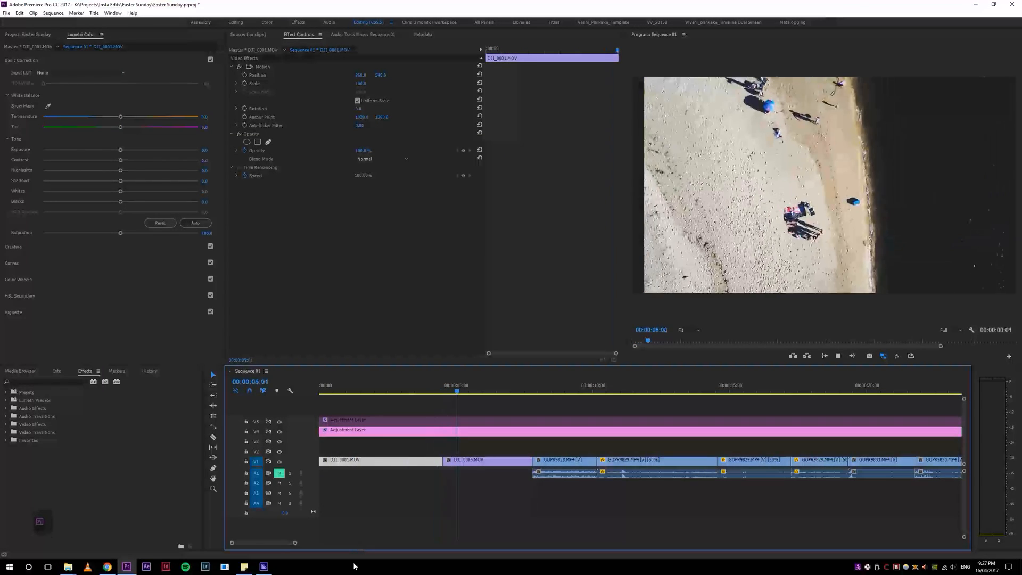
Step: Ripple trim the end of the first drone clip to the playhead at about 00:00:03:16
{"action": "left_click", "coordinate": [418, 386]}
{"action": "key", "text": "w"}
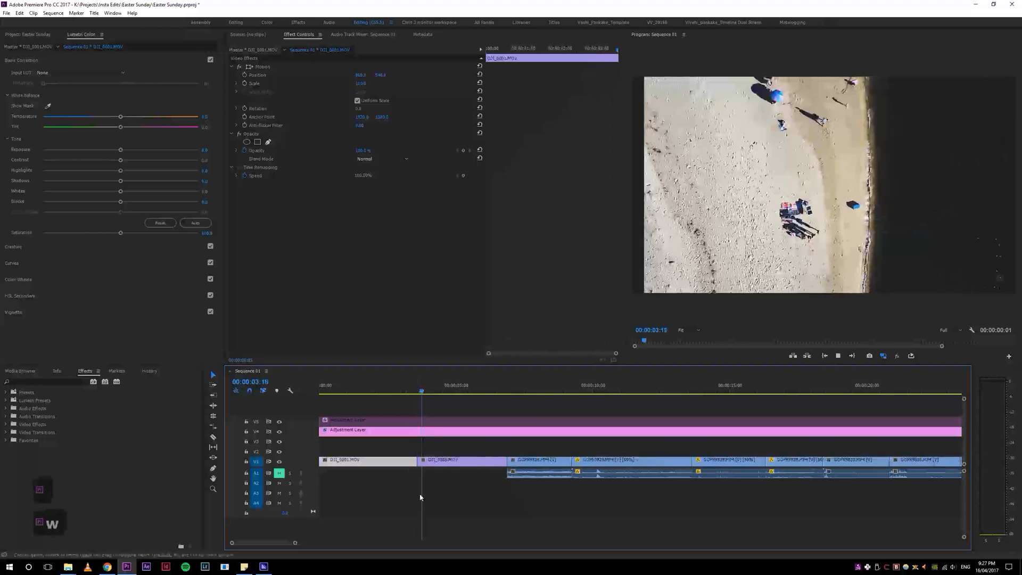
{"action": "key", "text": "z"}
{"action": "left_click", "coordinate": [406, 390]}
{"action": "left_click_drag", "start_coordinate": [405, 390], "coordinate": [290, 394]}
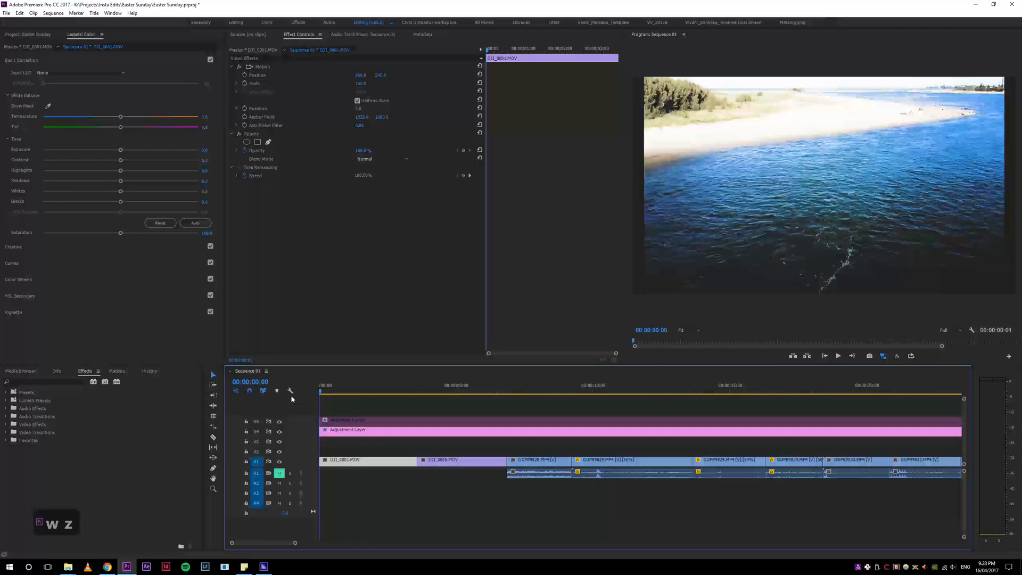
Step: Ripple trim the first drone clip further to the playhead at about 00:00:03:09
{"action": "left_click", "coordinate": [414, 390]}
{"action": "key", "text": "w"}
{"action": "mouse_move", "coordinate": [401, 390]}
{"action": "left_mouse_down"}
{"action": "mouse_move", "coordinate": [322, 394]}
{"action": "mouse_move", "coordinate": [411, 390]}
{"action": "left_mouse_up"}
{"action": "key", "text": "q"}
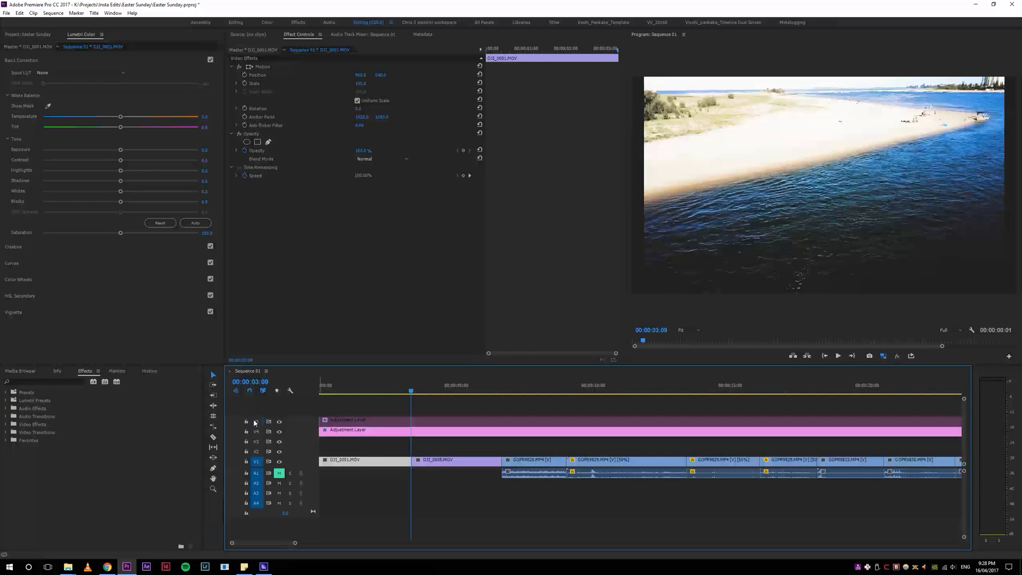
Step: Toggle track targeting on video tracks V1 through V5
{"action": "key", "text": "ctrl+1"}
{"action": "key", "text": "ctrl+2"}
{"action": "key", "text": "ctrl+3"}
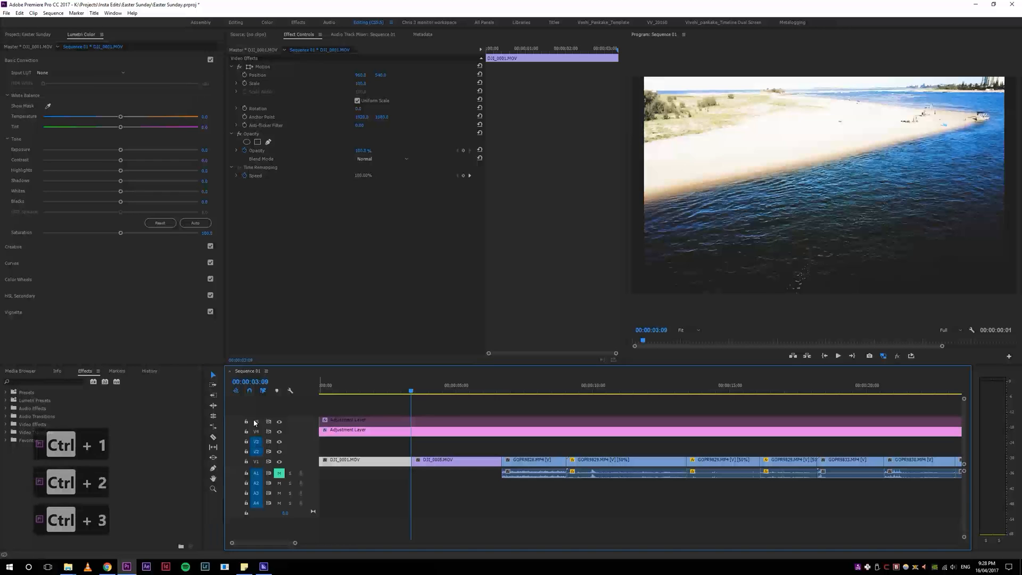
{"action": "key", "text": "ctrl+4"}
{"action": "key", "text": "ctrl+5"}
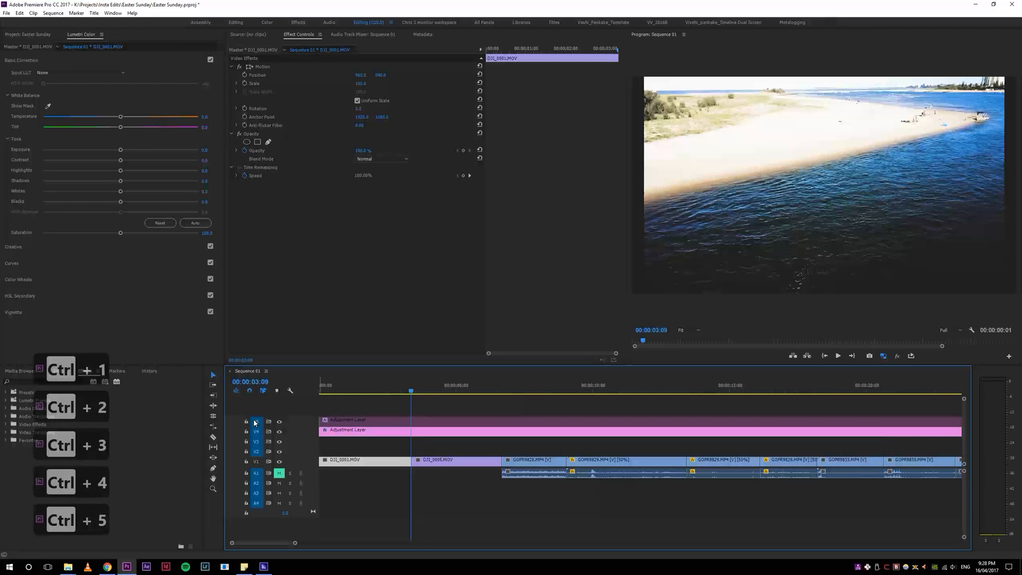
Step: Retarget the video tracks with the targeting shortcuts so only V1 stays targeted, with the playhead at about 00:00:02:08
{"action": "key", "text": "ctrl+4"}
{"action": "key", "text": "ctrl+5"}
{"action": "key", "text": "ctrl+3"}
{"action": "key", "text": "ctrl+2"}
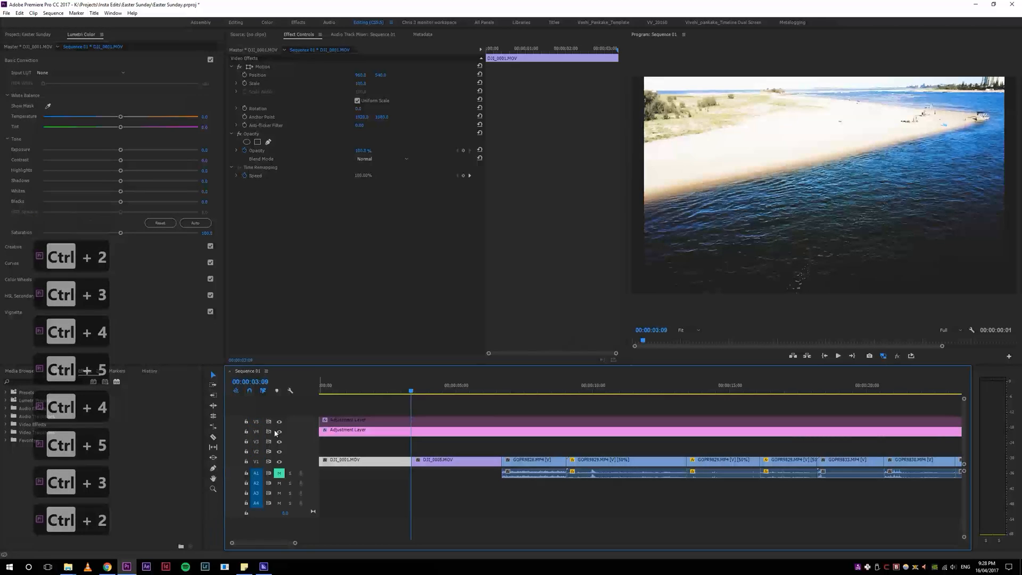
{"action": "key", "text": "ctrl+1"}
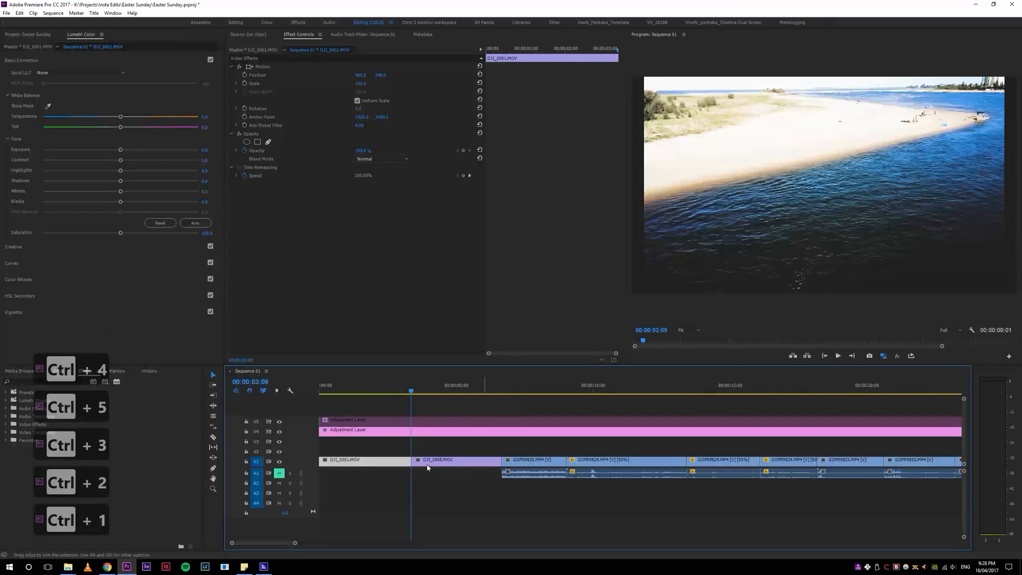
{"action": "key", "text": "ctrl+2"}
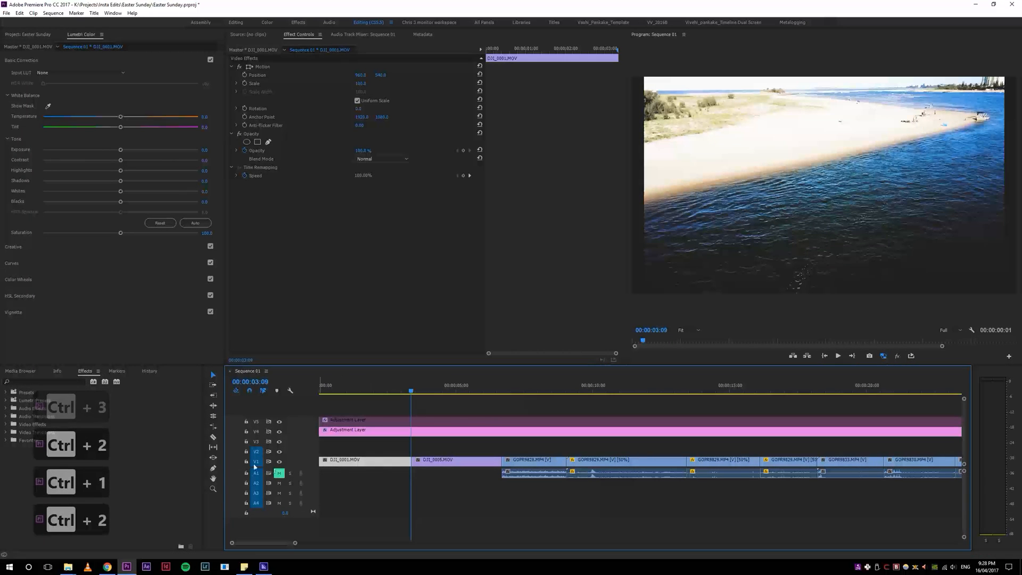
{"action": "left_click_drag", "start_coordinate": [372, 385], "coordinate": [382, 381]}
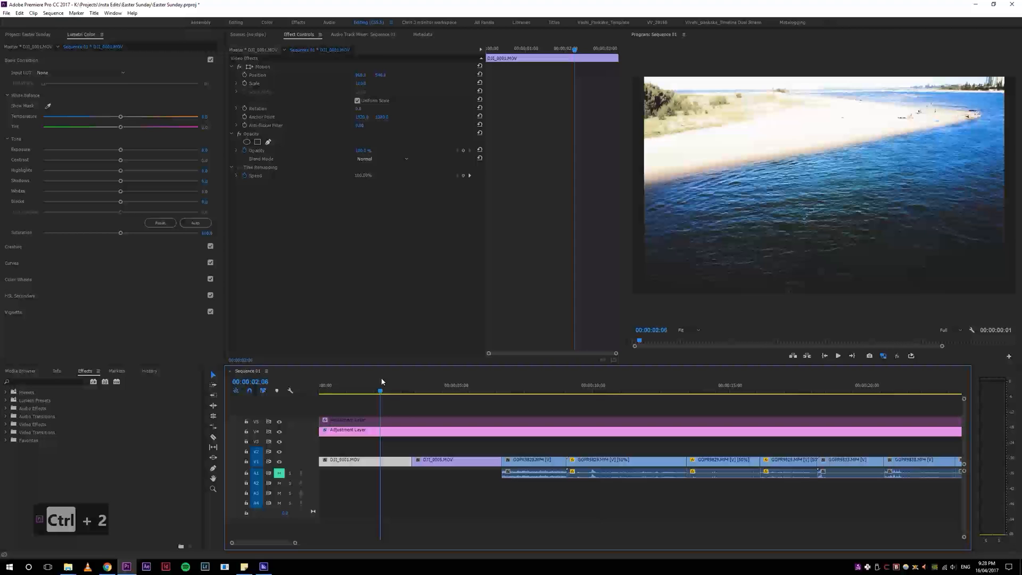
{"action": "key", "text": "ctrl+2"}
Step: Try splitting the top adjustment layer at the playhead with Razor and Add Edit, undoing each cut
{"action": "left_click_drag", "start_coordinate": [389, 394], "coordinate": [545, 445]}
{"action": "left_click", "coordinate": [437, 419]}
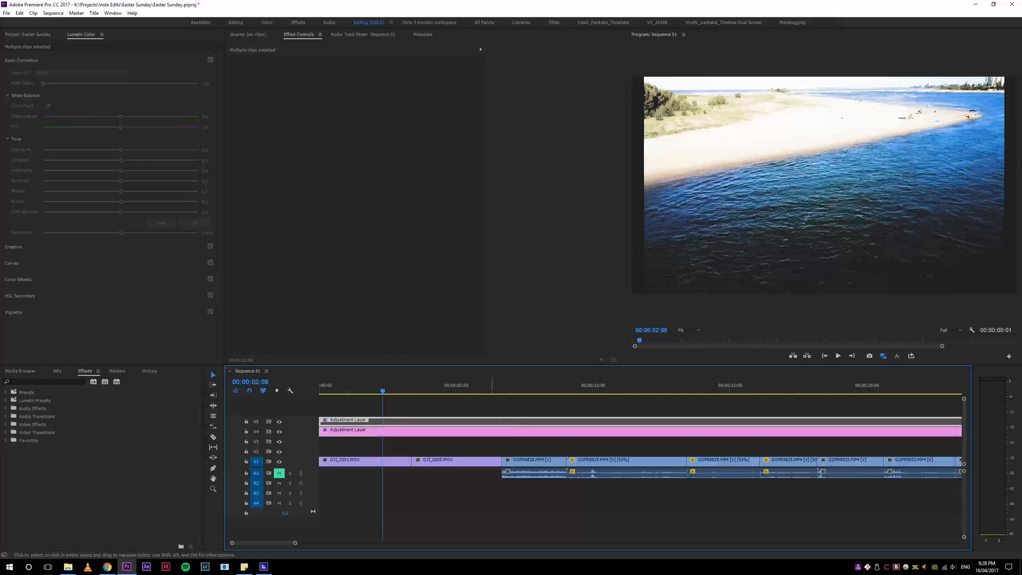
{"action": "left_click", "coordinate": [420, 440]}
{"action": "left_click", "coordinate": [407, 415]}
{"action": "left_click", "coordinate": [406, 419]}
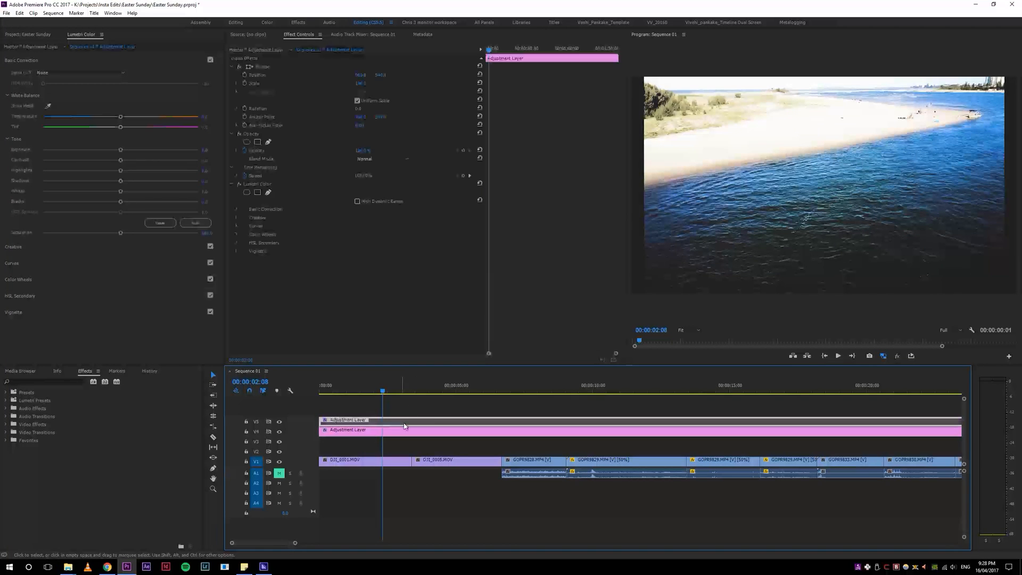
{"action": "key", "text": "c"}
{"action": "key", "text": "ctrl+z"}
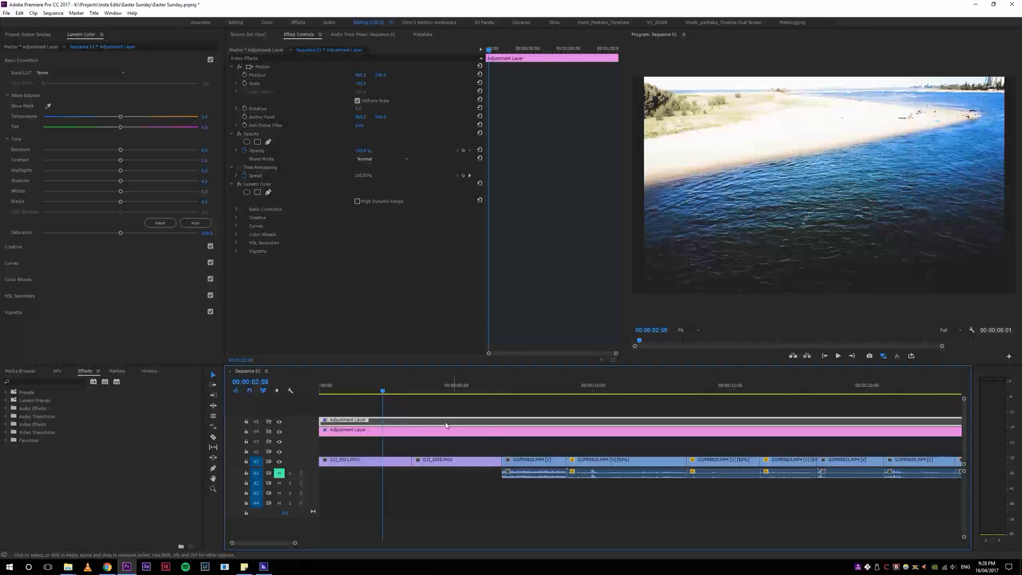
{"action": "key", "text": "ctrl+k"}
{"action": "key", "text": "c"}
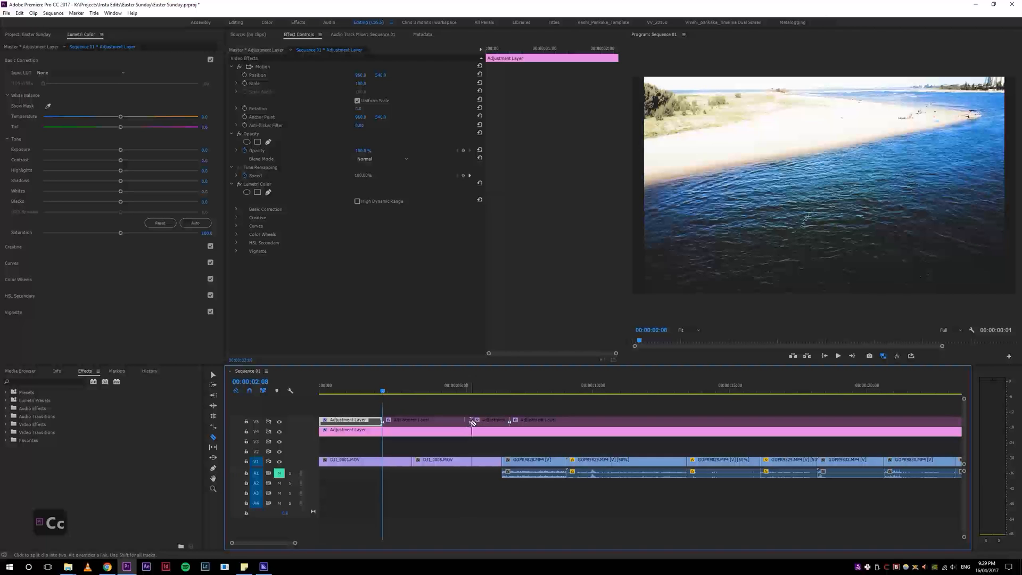
{"action": "key", "text": "v"}
{"action": "key", "text": "ctrl+z"}
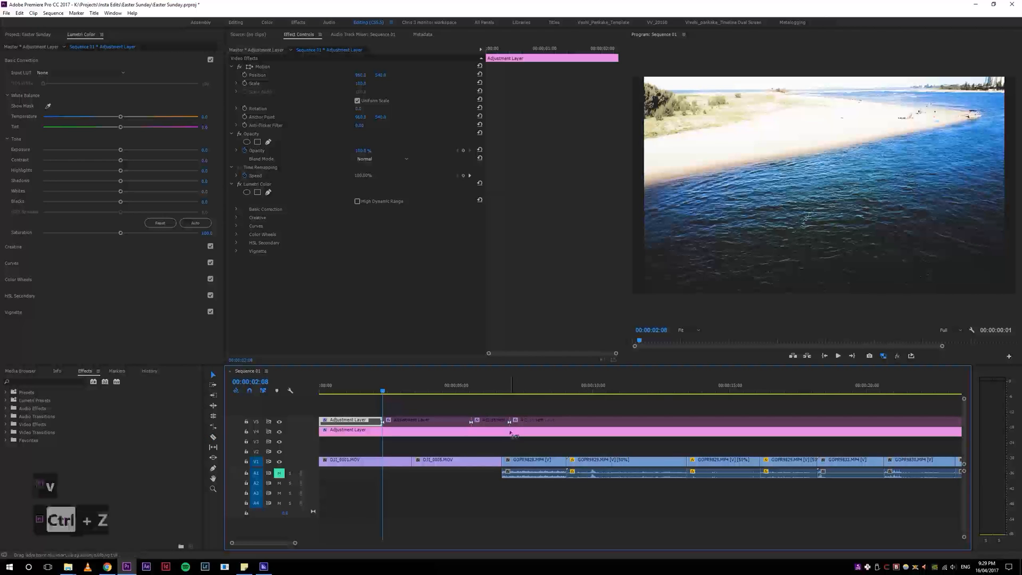
{"action": "key", "text": "ctrl+z"}
{"action": "key", "text": "ctrl+z"}
Step: Zoom the timeline out with the custom zoom shortcuts and briefly play the sequence from a later point
{"action": "key", "text": "5"}
{"action": "key", "text": "5"}
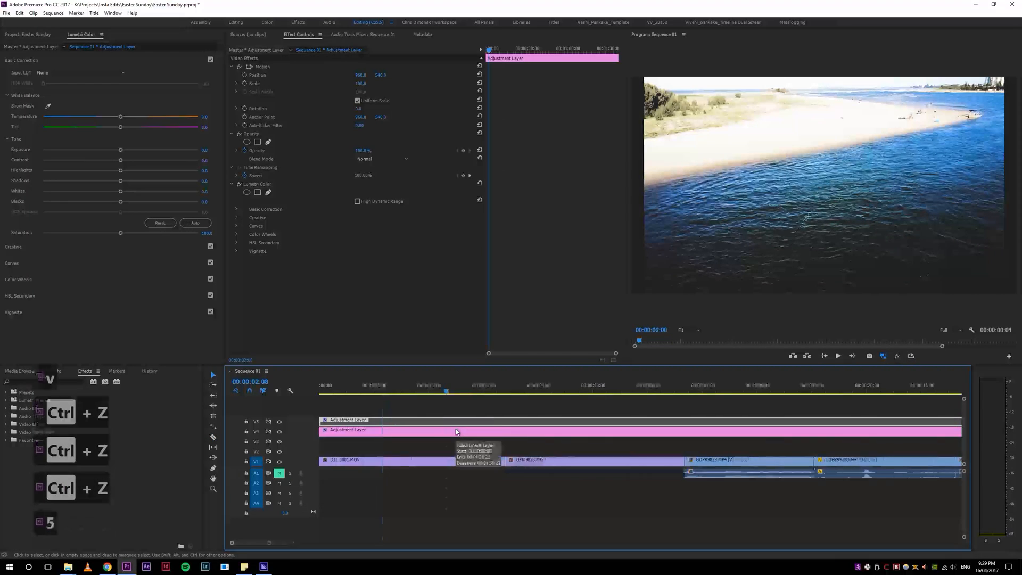
{"action": "key", "text": "4"}
{"action": "key", "text": "4"}
{"action": "key", "text": "4"}
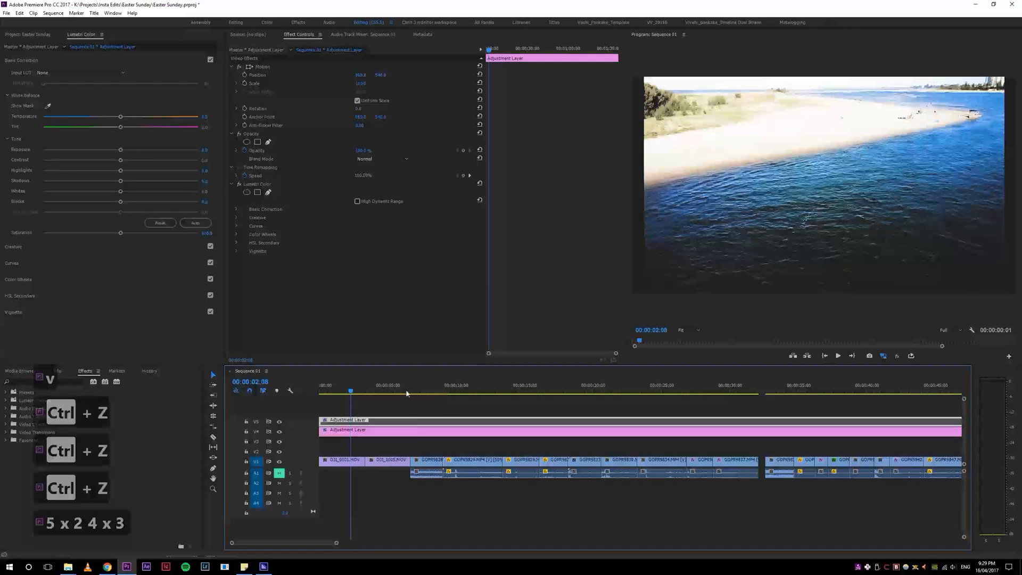
{"action": "left_click", "coordinate": [417, 391]}
{"action": "key", "text": "space"}
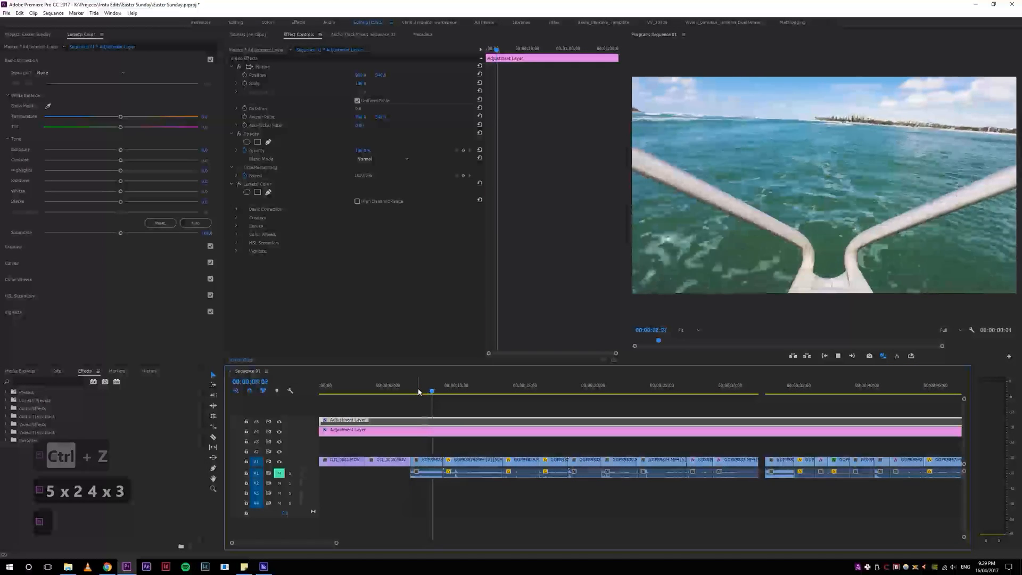
{"action": "key", "text": "space"}
Step: Ripple trim the end of the first drone clip to the playhead and replay the opening
{"action": "left_click_drag", "start_coordinate": [388, 382], "coordinate": [246, 389]}
{"action": "key", "text": "space"}
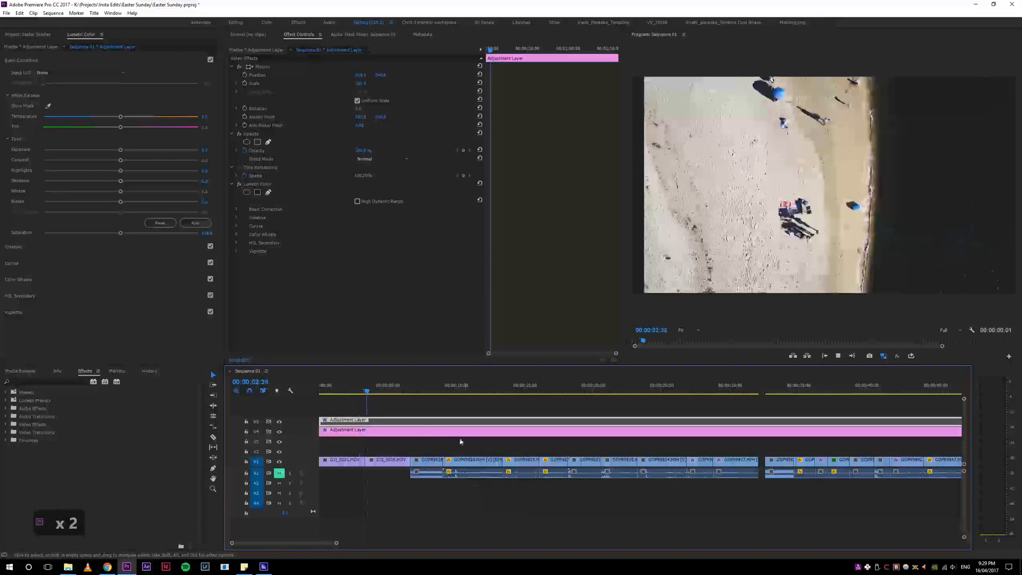
{"action": "key", "text": "space"}
{"action": "left_click_drag", "start_coordinate": [368, 392], "coordinate": [292, 396]}
{"action": "key", "text": "w"}
{"action": "key", "text": "space"}
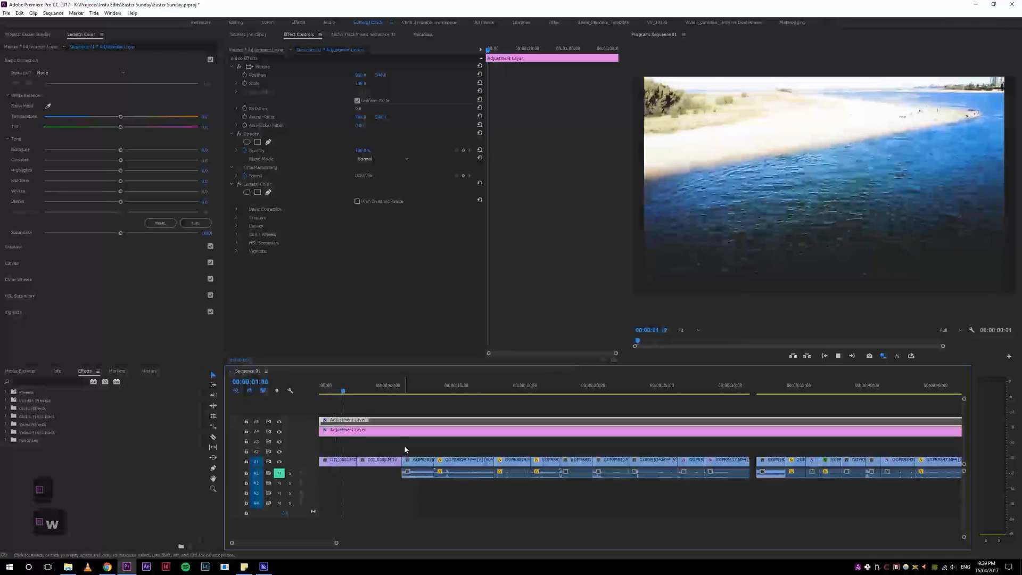
{"action": "key", "text": "space"}
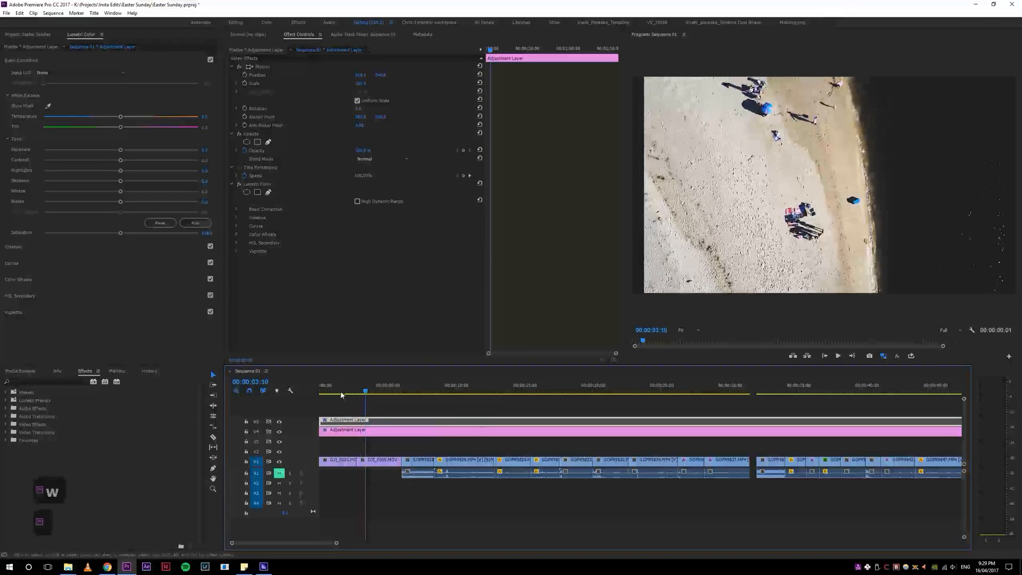
Step: Replay the trimmed opening of the sequence from the start
{"action": "left_click_drag", "start_coordinate": [341, 393], "coordinate": [261, 398]}
{"action": "key", "text": "space"}
{"action": "key", "text": "space"}
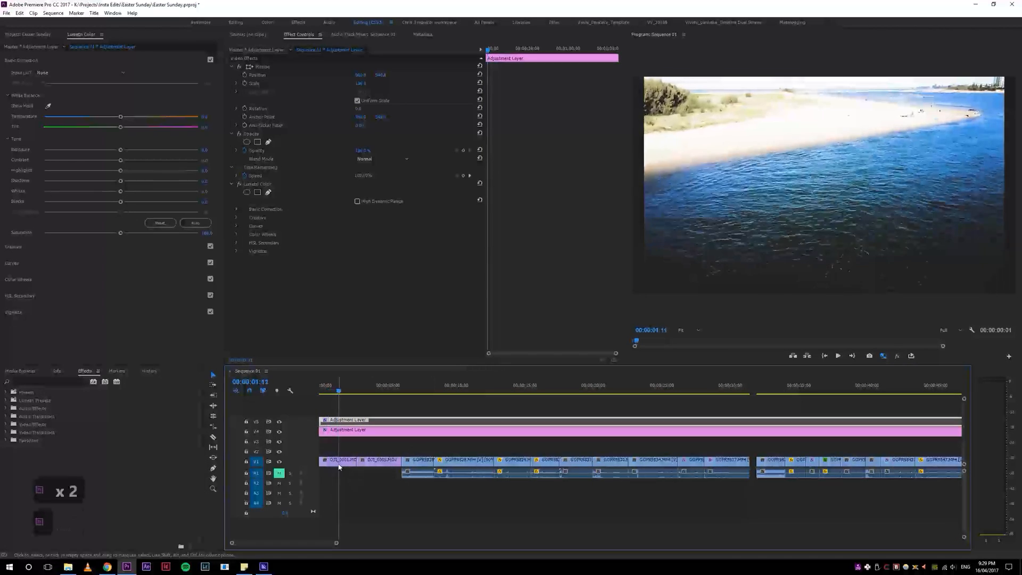
Step: Try applying Warp Stabilizer from an effects search for warp to the first drone clip, then remove it
{"action": "left_click", "coordinate": [338, 463]}
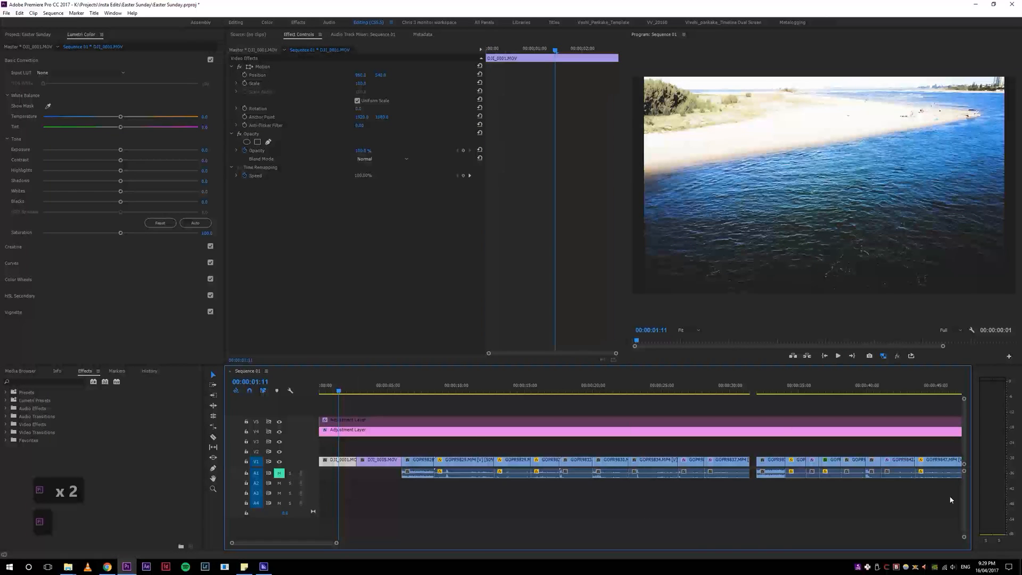
{"action": "left_click", "coordinate": [44, 382]}
{"action": "type", "text": "warp"}
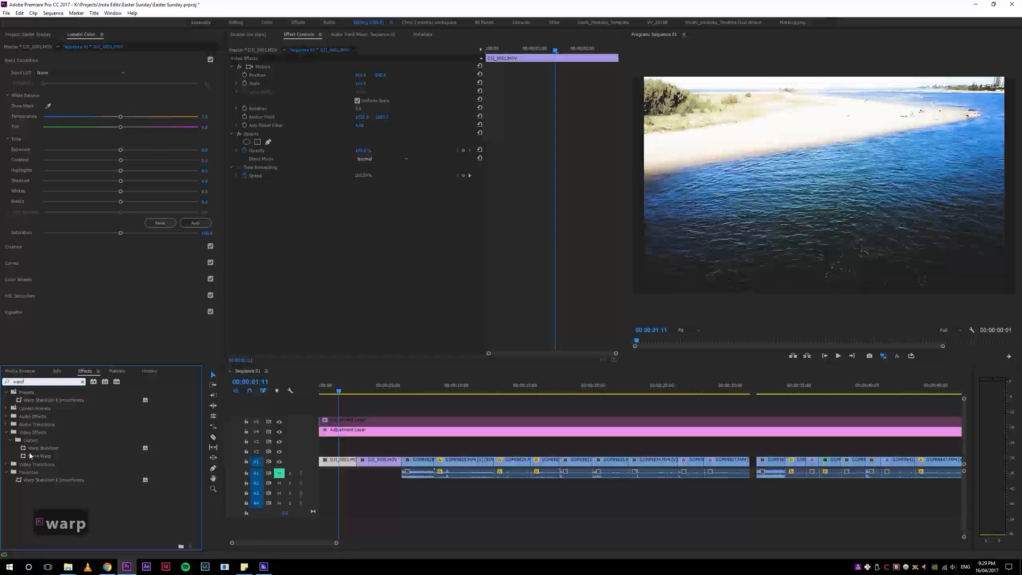
{"action": "double_click", "coordinate": [25, 449]}
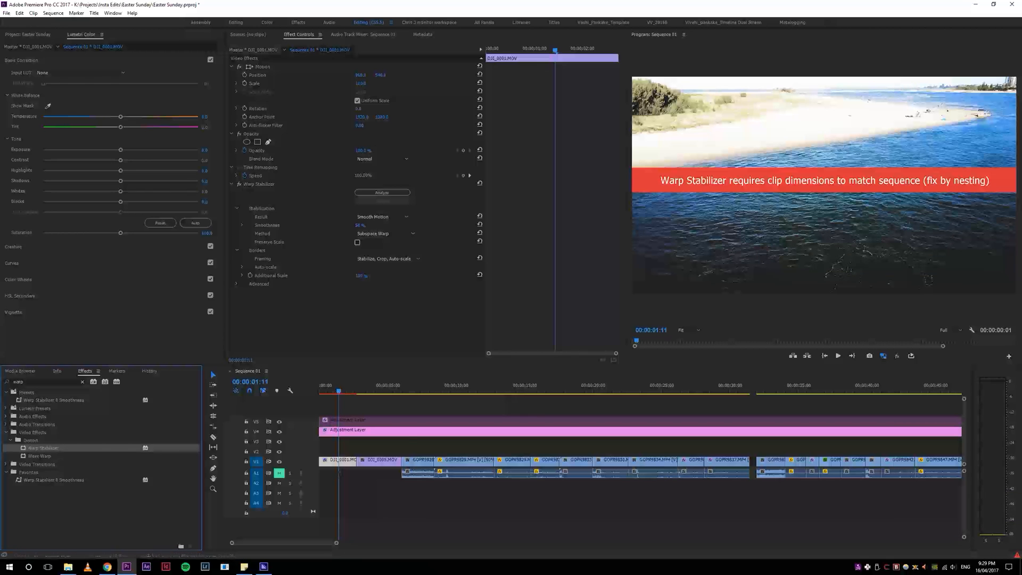
{"action": "left_click", "coordinate": [259, 185]}
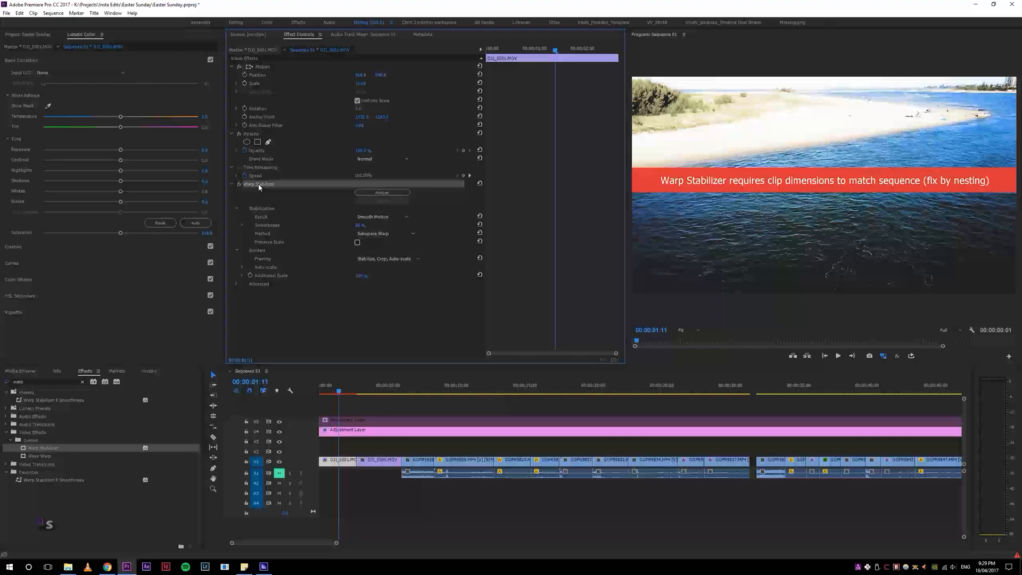
{"action": "key", "text": "Delete"}
Step: Nest the first drone clip into a nested sequence with the default name
{"action": "left_click", "coordinate": [345, 467]}
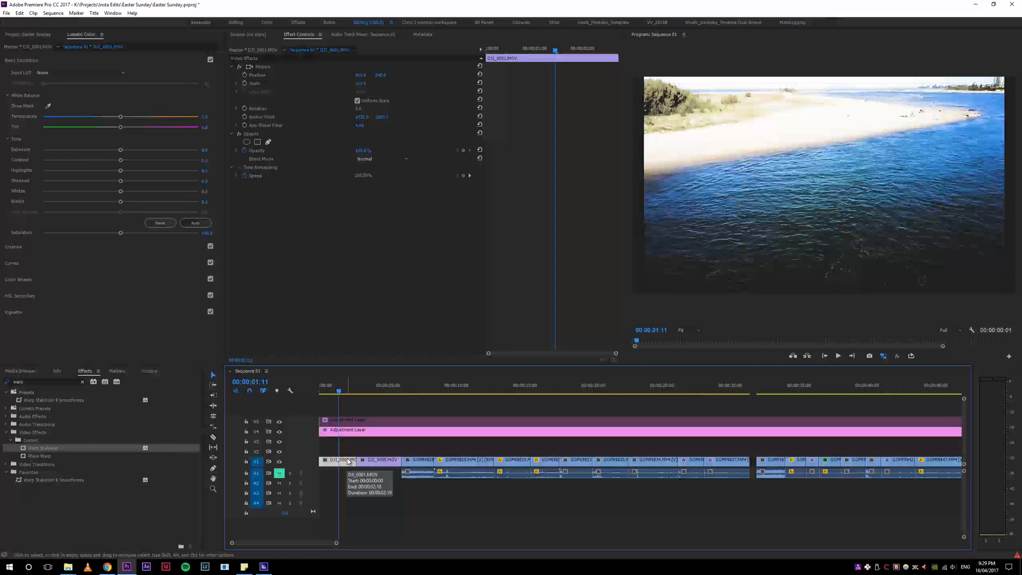
{"action": "key", "text": "h"}
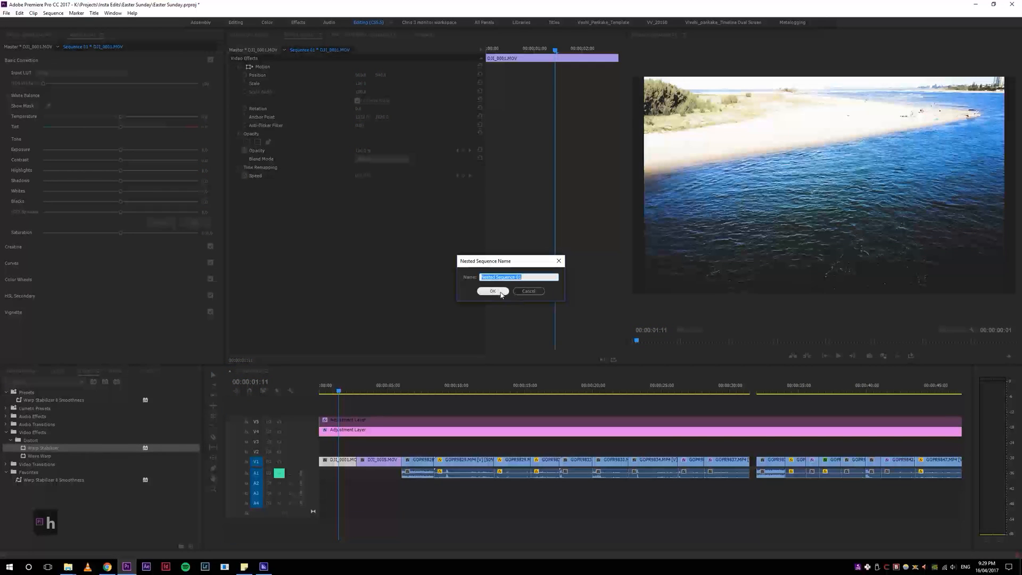
{"action": "left_click", "coordinate": [500, 292]}
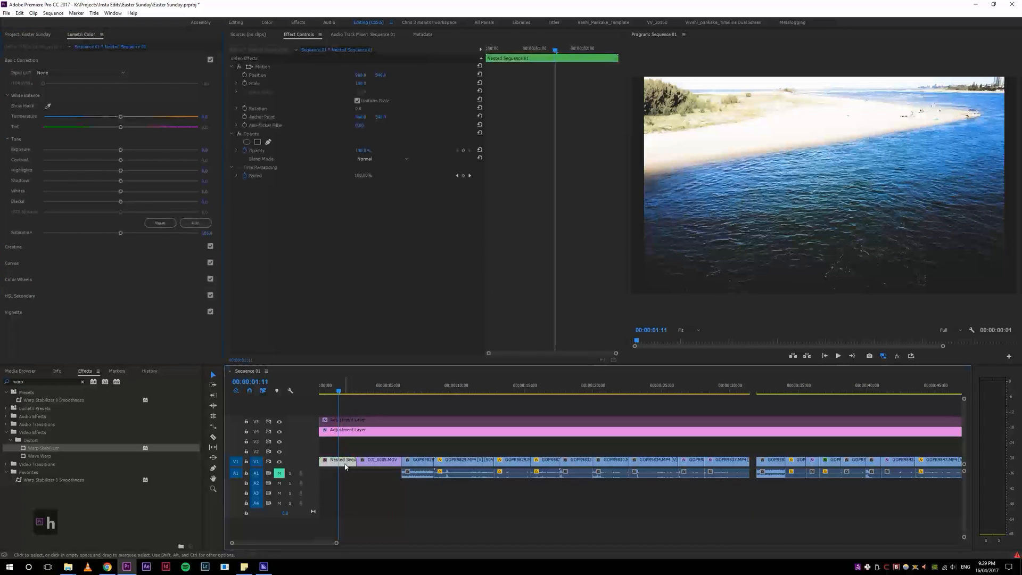
Step: Apply Warp Stabilizer to the nested sequence and play through the opening while it analyzes
{"action": "double_click", "coordinate": [24, 449]}
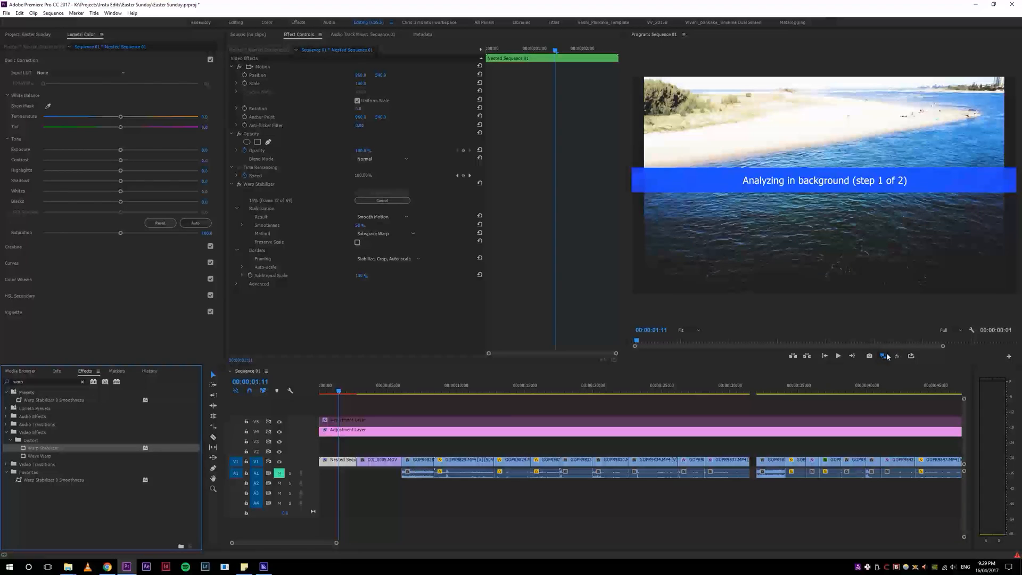
{"action": "left_click_drag", "start_coordinate": [370, 392], "coordinate": [349, 390]}
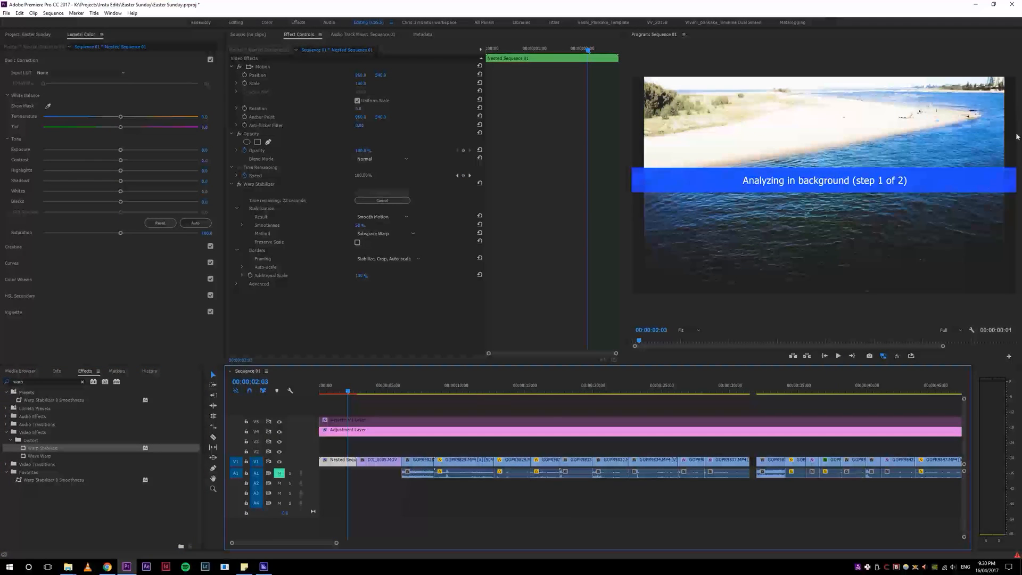
{"action": "mouse_move", "coordinate": [360, 391]}
{"action": "left_mouse_down"}
{"action": "mouse_move", "coordinate": [346, 401]}
{"action": "mouse_move", "coordinate": [365, 397]}
{"action": "mouse_move", "coordinate": [332, 394]}
{"action": "mouse_move", "coordinate": [358, 395]}
{"action": "left_mouse_up"}
{"action": "key", "text": "space"}
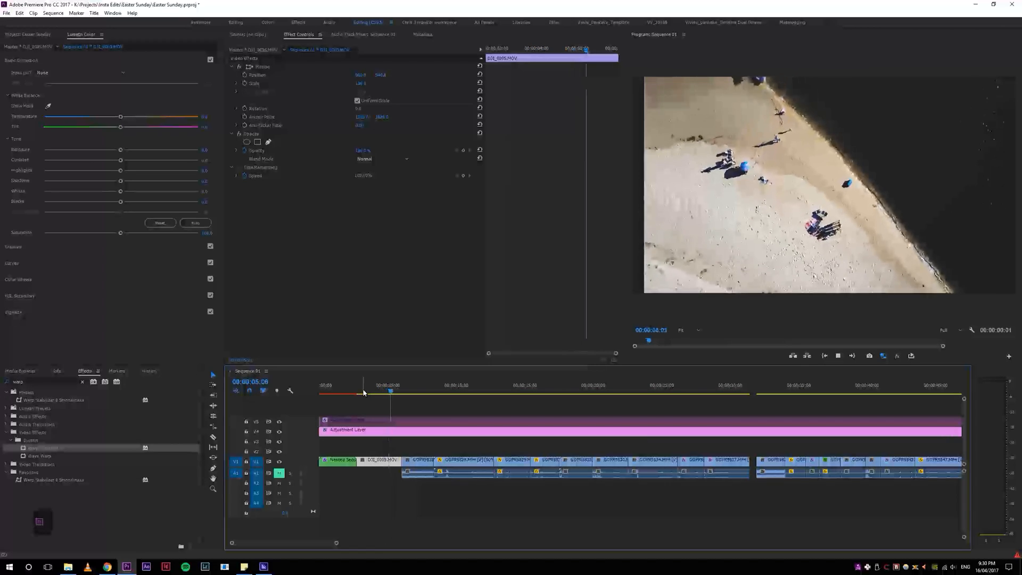
{"action": "key", "text": "space"}
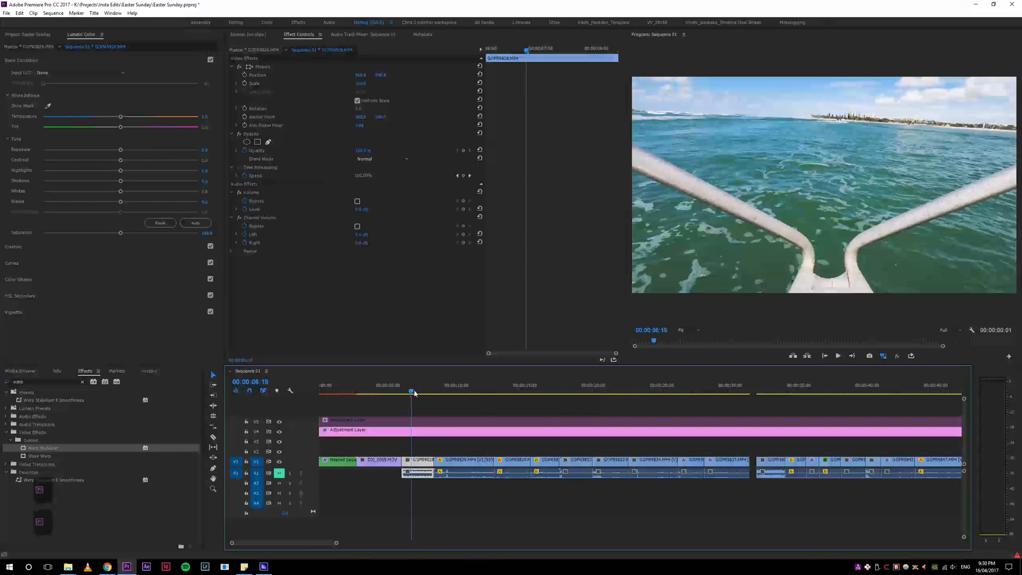
Step: Move the DJI_0005.MOV drone clip to after the first GoPro clip on V1
{"action": "left_click", "coordinate": [365, 392]}
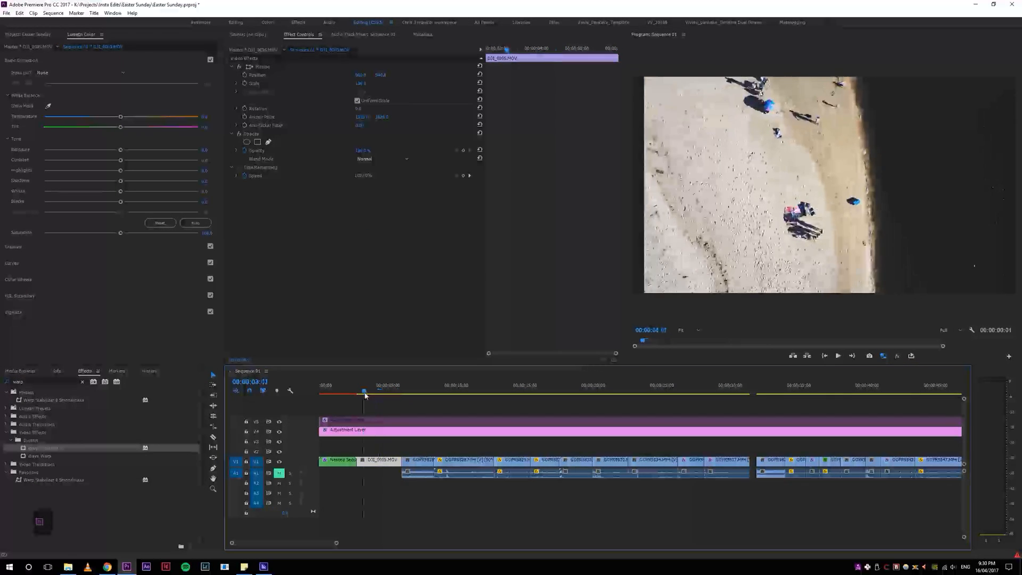
{"action": "key", "text": "space"}
{"action": "mouse_move", "coordinate": [363, 384]}
{"action": "left_mouse_down"}
{"action": "mouse_move", "coordinate": [335, 387]}
{"action": "mouse_move", "coordinate": [453, 388]}
{"action": "mouse_move", "coordinate": [375, 395]}
{"action": "left_mouse_up"}
{"action": "key", "text": "space"}
{"action": "left_click_drag", "start_coordinate": [381, 464], "coordinate": [510, 466]}
{"action": "left_click_drag", "start_coordinate": [523, 466], "coordinate": [515, 465]}
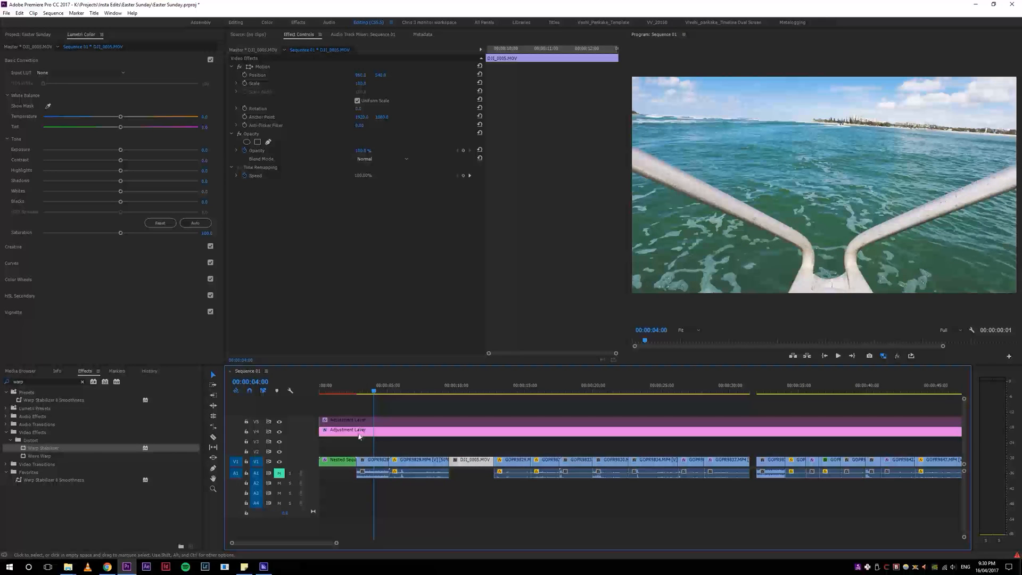
Step: Start Warp Stabilizer analysis on the nested sequence and replay the stabilized opening
{"action": "left_click_drag", "start_coordinate": [382, 396], "coordinate": [340, 389]}
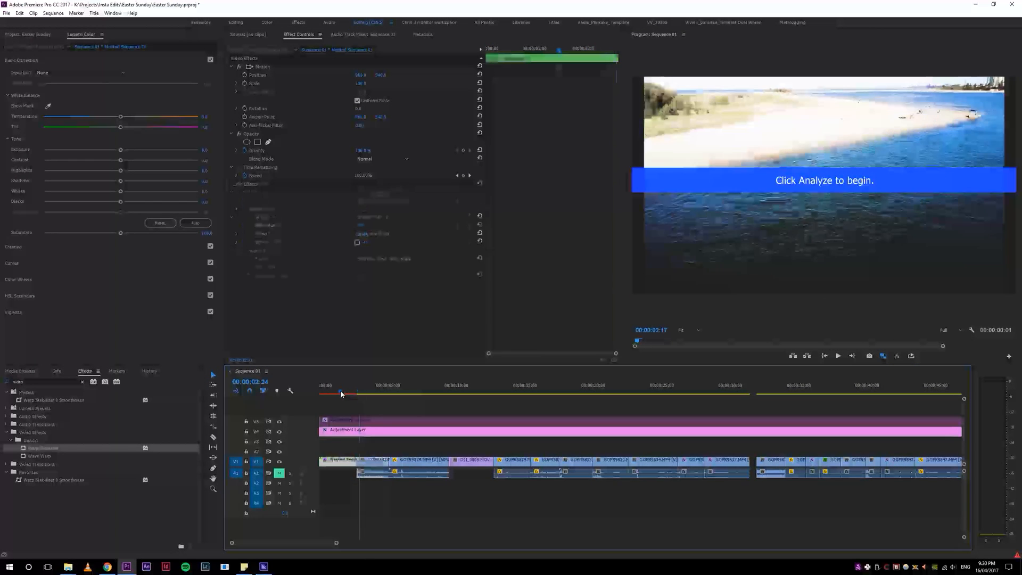
{"action": "left_click", "coordinate": [382, 192]}
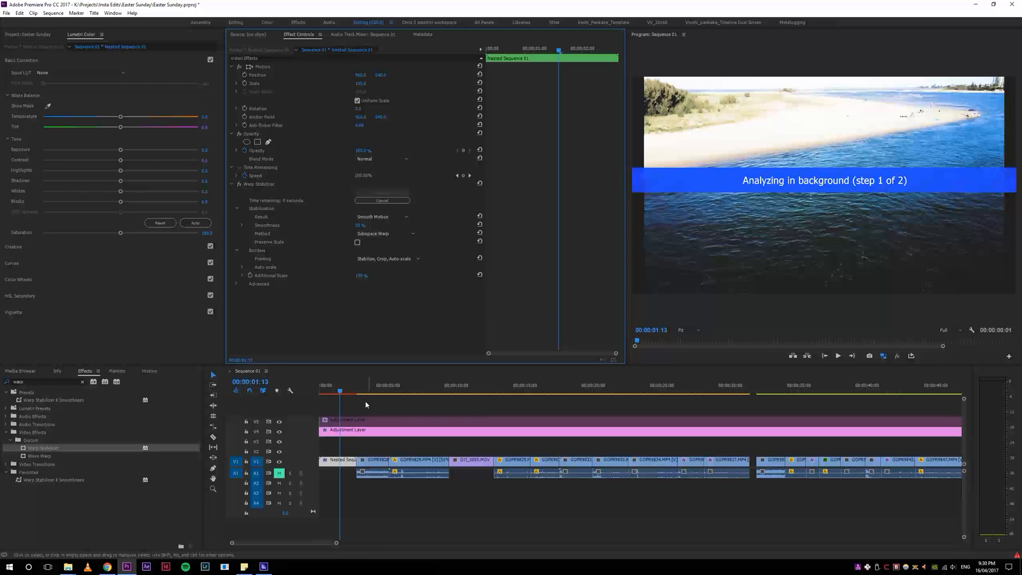
{"action": "left_click_drag", "start_coordinate": [336, 392], "coordinate": [332, 383]}
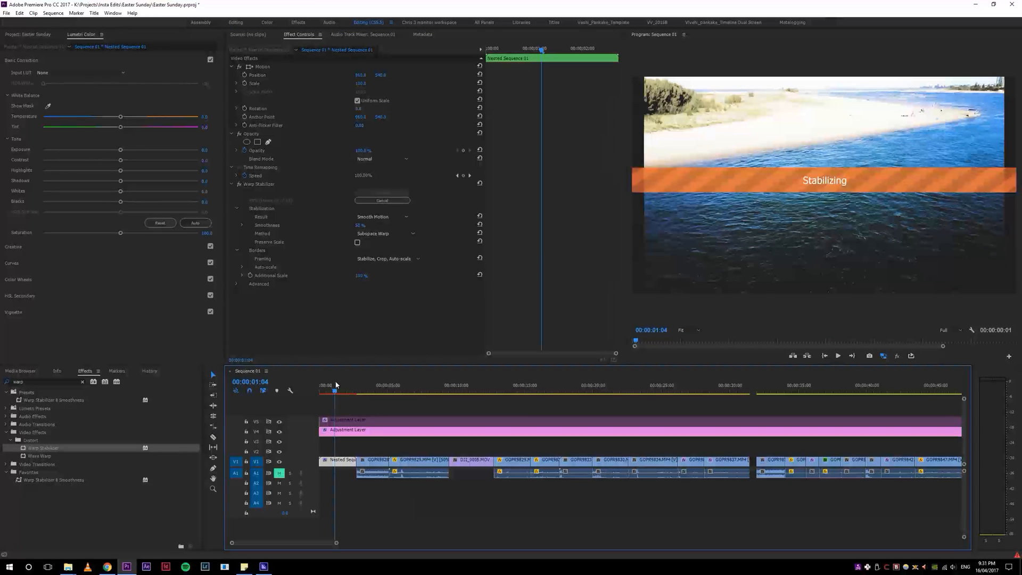
{"action": "left_click_drag", "start_coordinate": [326, 391], "coordinate": [287, 401]}
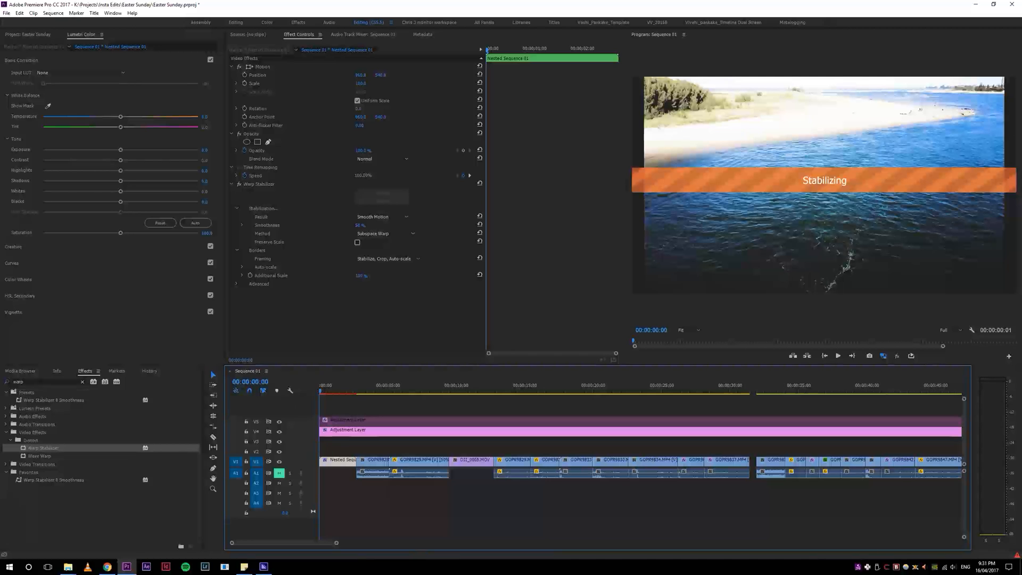
{"action": "key", "text": "space"}
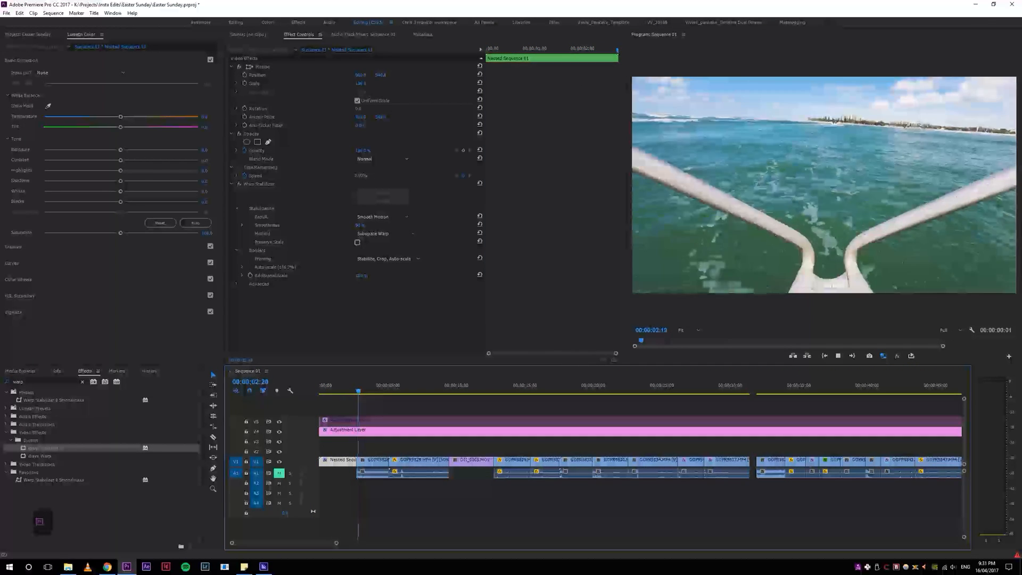
{"action": "key", "text": "space"}
{"action": "left_click", "coordinate": [336, 391]}
{"action": "key", "text": "space"}
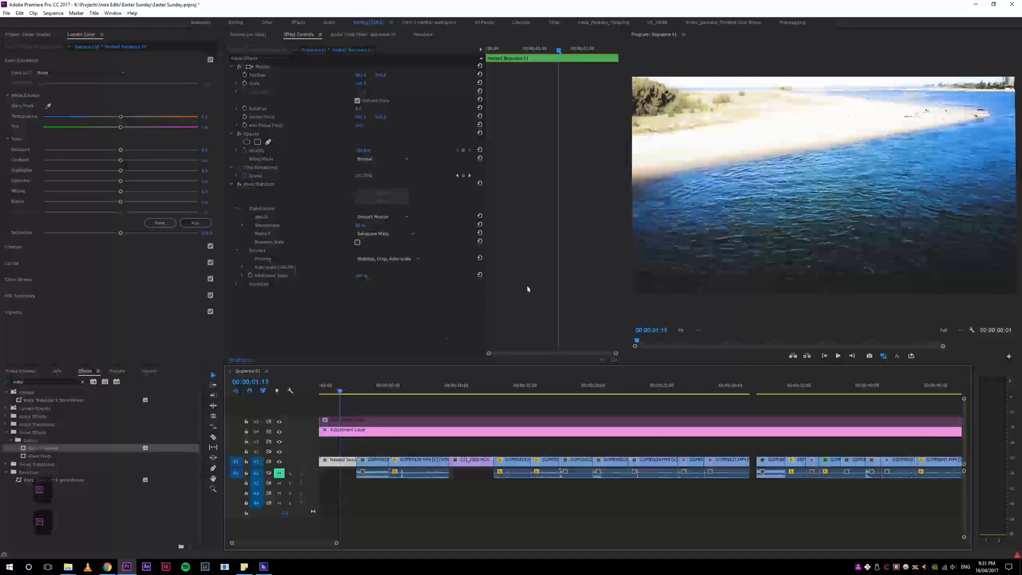
Step: Toggle proxy playback on and off while playing the opening of the sequence from the start
{"action": "left_click", "coordinate": [326, 391]}
{"action": "left_click", "coordinate": [882, 356]}
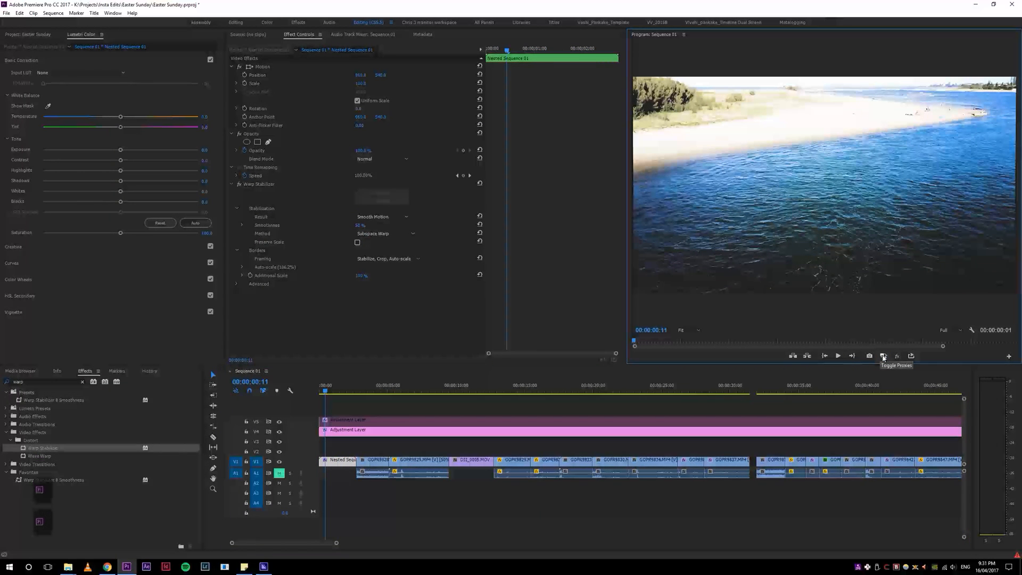
{"action": "left_click_drag", "start_coordinate": [326, 389], "coordinate": [302, 393]}
{"action": "key", "text": "space"}
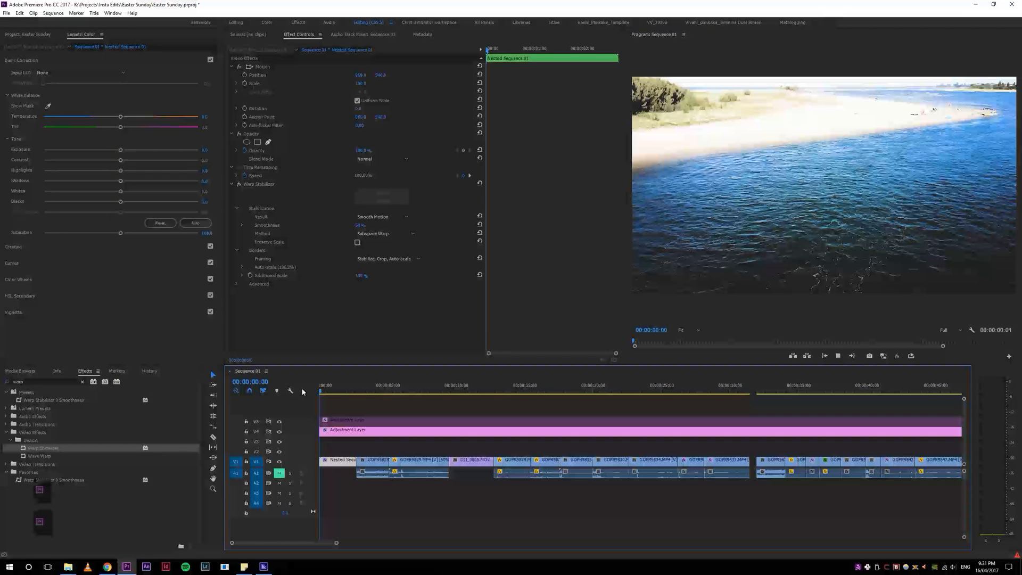
{"action": "key", "text": "space"}
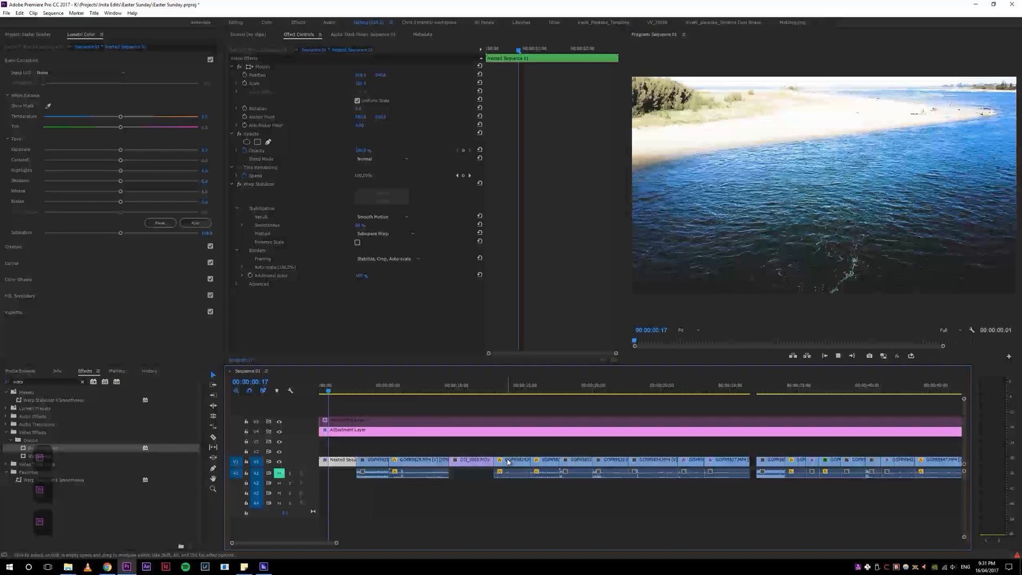
{"action": "key", "text": "space"}
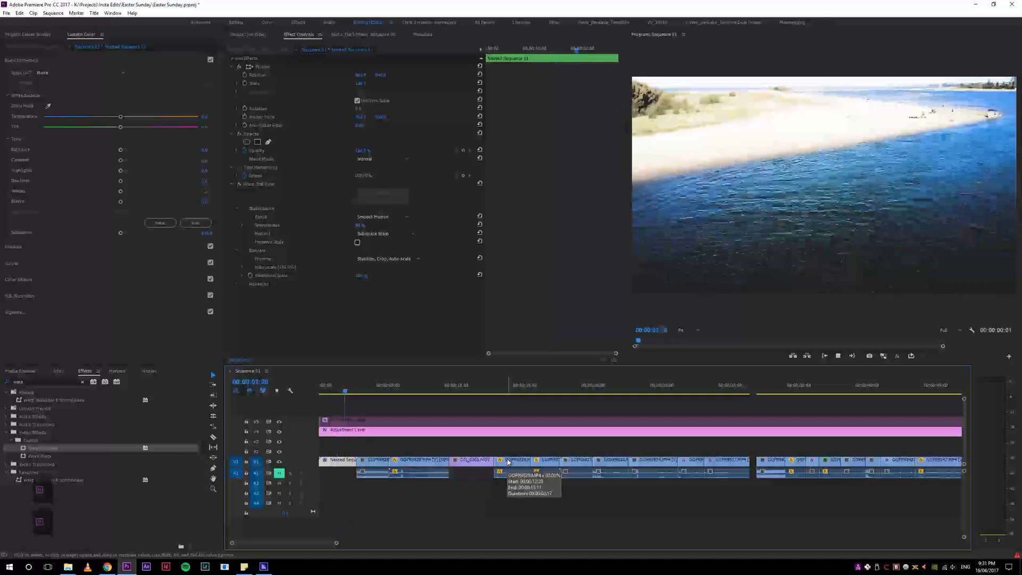
{"action": "key", "text": "Home"}
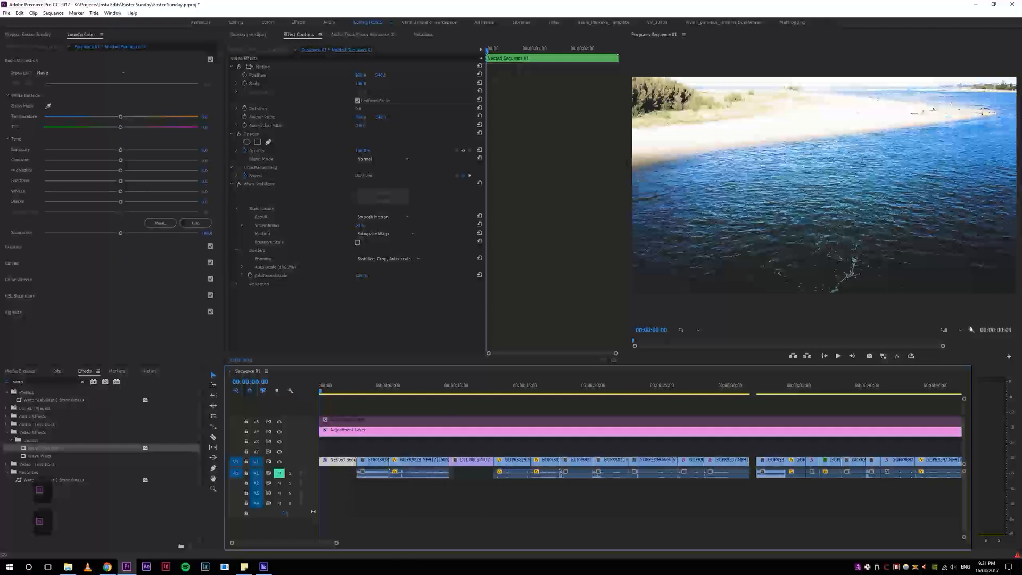
{"action": "left_click", "coordinate": [883, 355]}
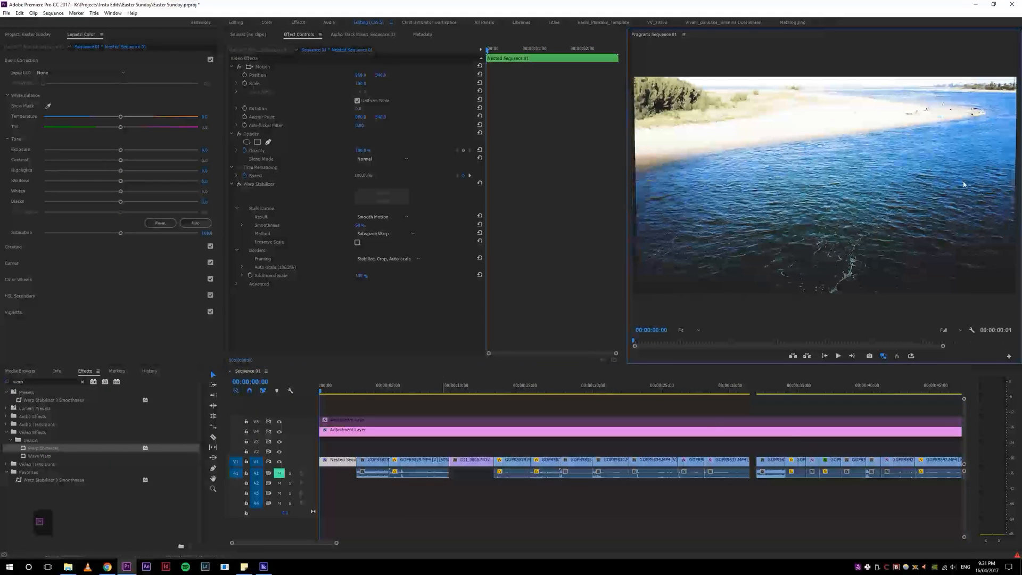
{"action": "key", "text": "space"}
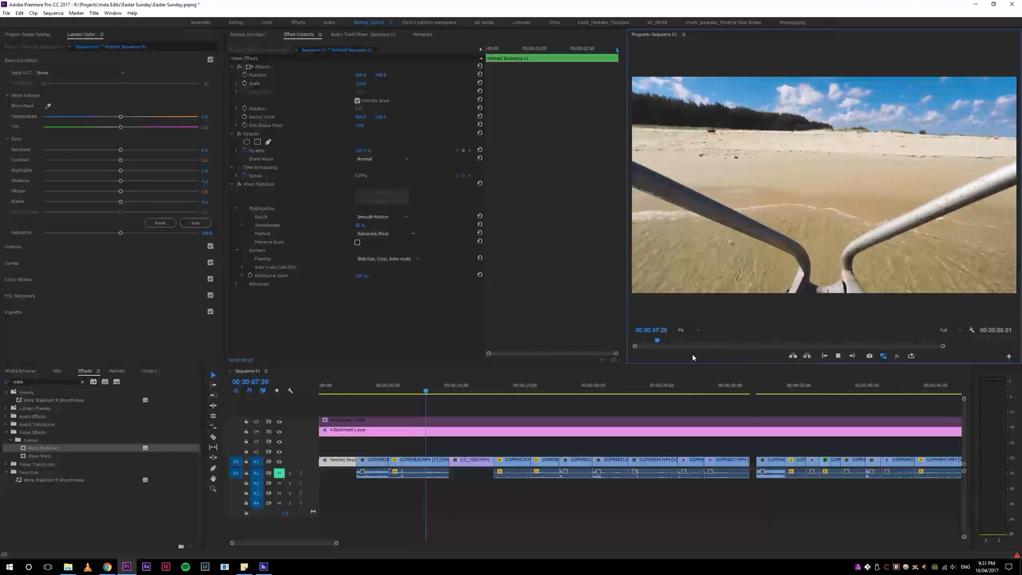
Step: Ripple trim the end of the first GoPro clip to the playhead and play the edit
{"action": "left_click_drag", "start_coordinate": [503, 392], "coordinate": [415, 387]}
{"action": "key", "text": "w"}
{"action": "left_click", "coordinate": [369, 388]}
{"action": "key", "text": "space"}
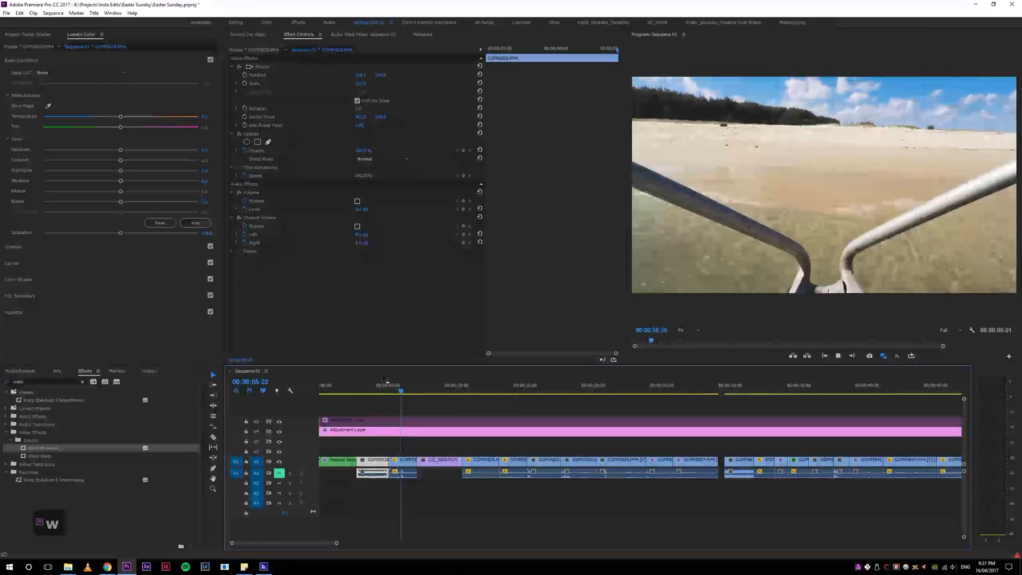
Step: Add a Film Dissolve at the cut after the first GoPro clip and zoom in on it
{"action": "left_click", "coordinate": [379, 388]}
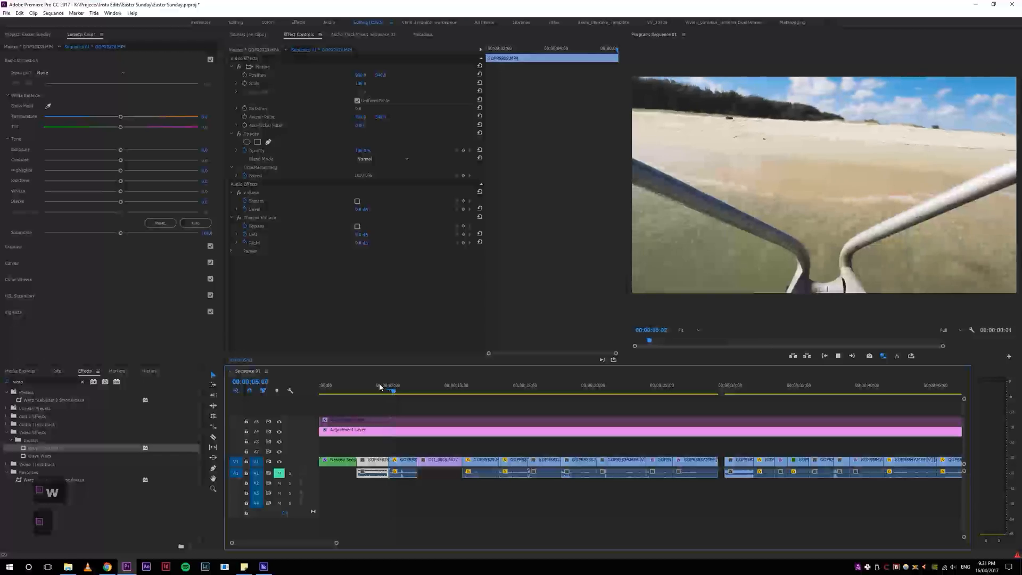
{"action": "left_click", "coordinate": [380, 387]}
{"action": "left_click", "coordinate": [380, 392]}
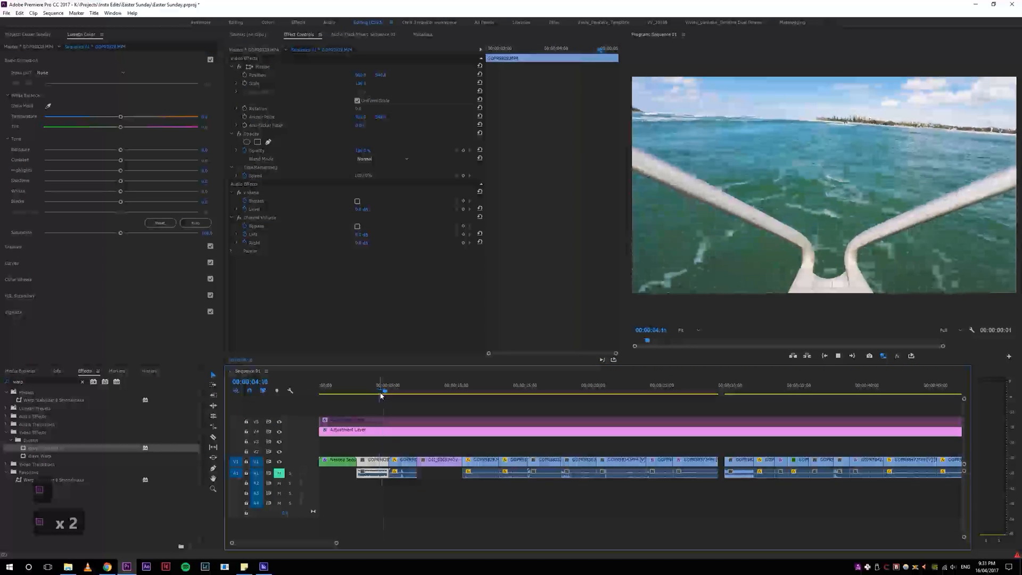
{"action": "left_click", "coordinate": [388, 393]}
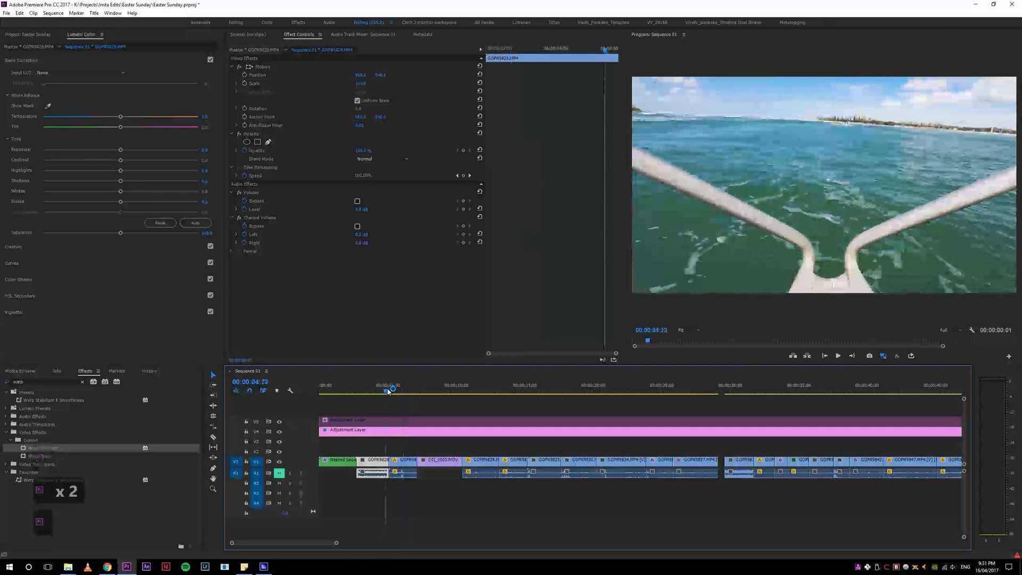
{"action": "key", "text": "1"}
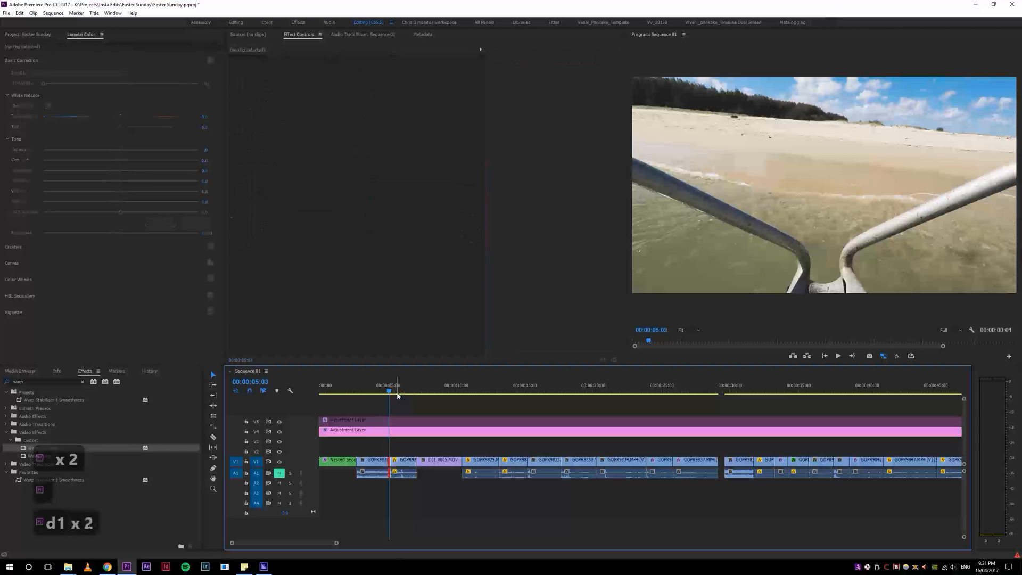
{"action": "key", "text": "5"}
{"action": "key", "text": "5"}
{"action": "key", "text": "5"}
{"action": "key", "text": "5"}
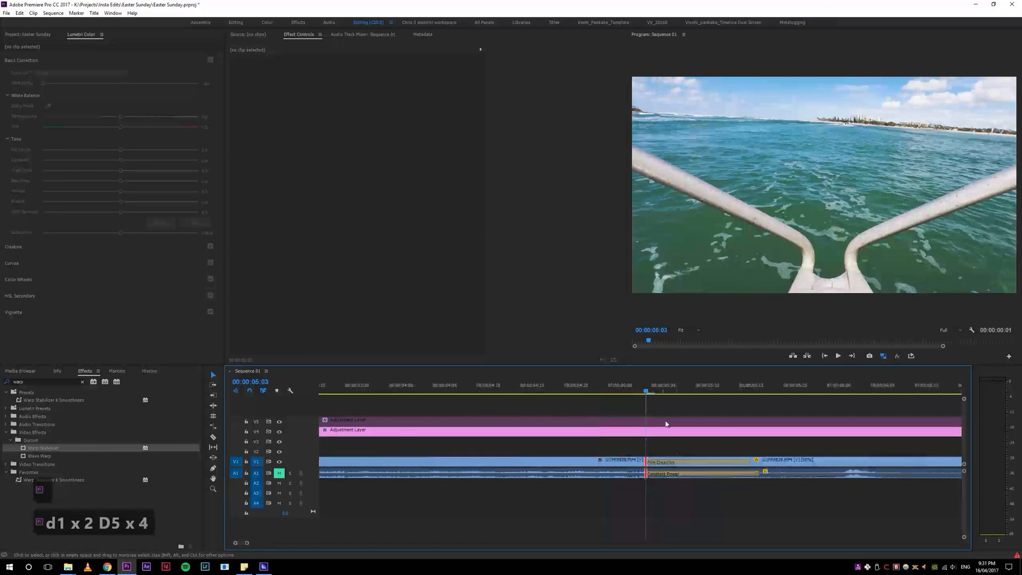
Step: Select the Film Dissolve transition, preview it, and undo then redo the change
{"action": "left_click", "coordinate": [659, 462]}
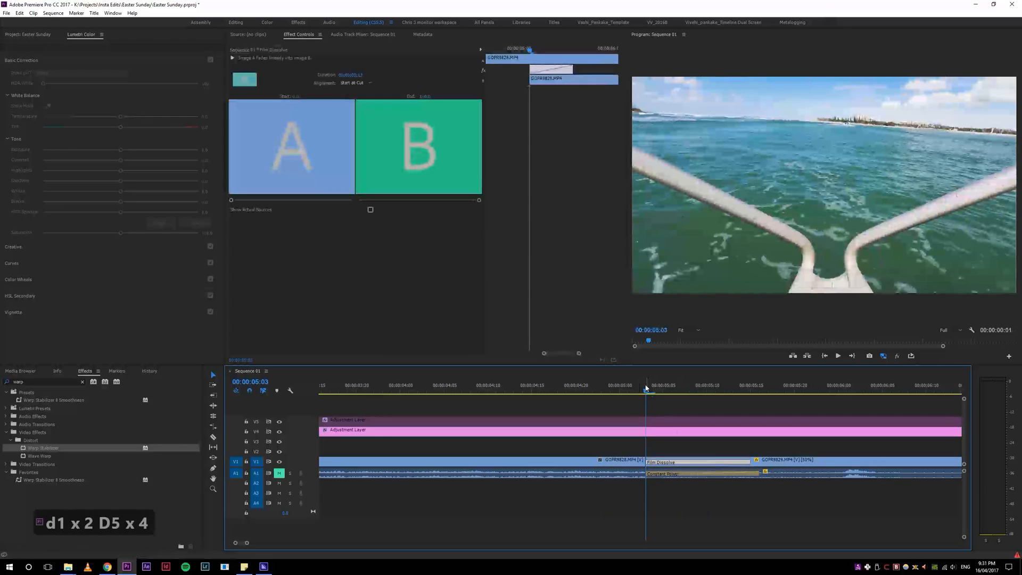
{"action": "left_click", "coordinate": [628, 462]}
{"action": "key", "text": "space"}
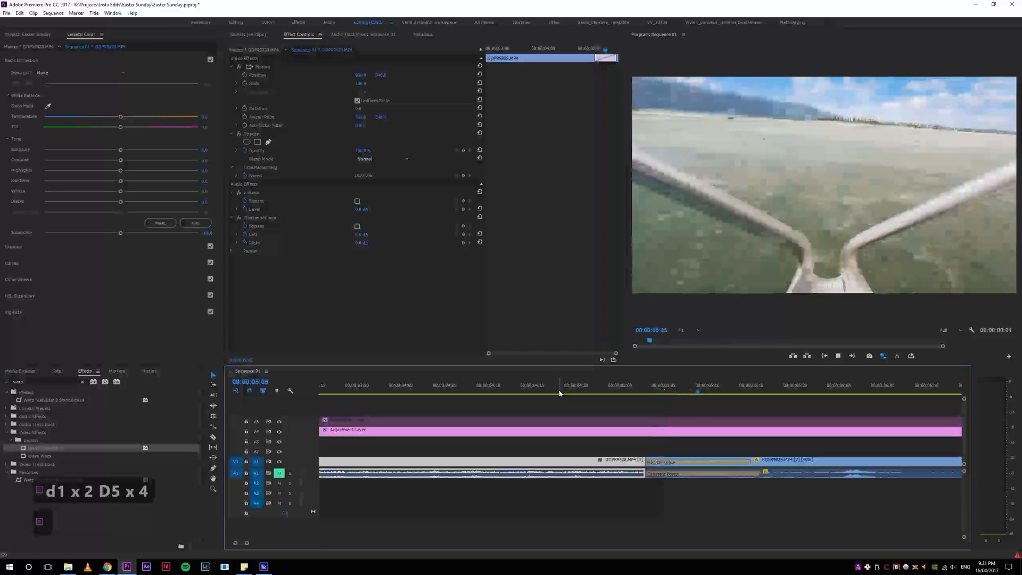
{"action": "key", "text": "space"}
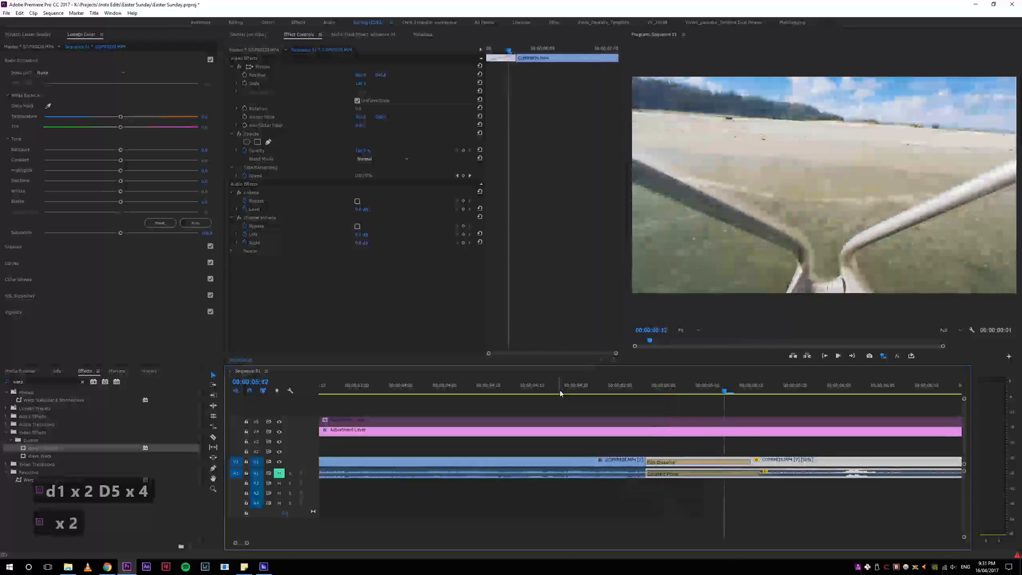
{"action": "key", "text": "ctrl+z"}
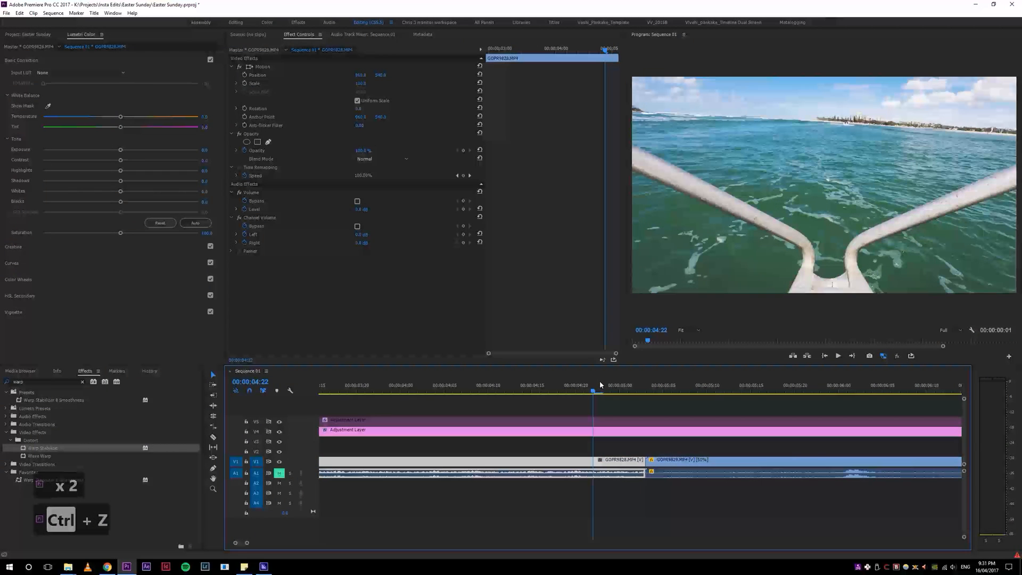
{"action": "key", "text": "ctrl+shift+z"}
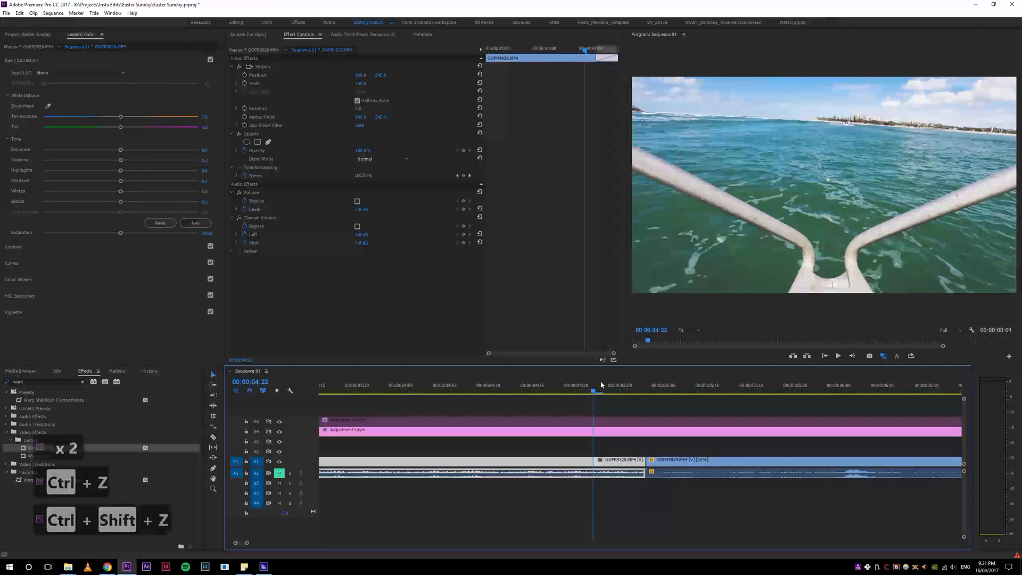
{"action": "left_click", "coordinate": [575, 386]}
{"action": "key", "text": "space"}
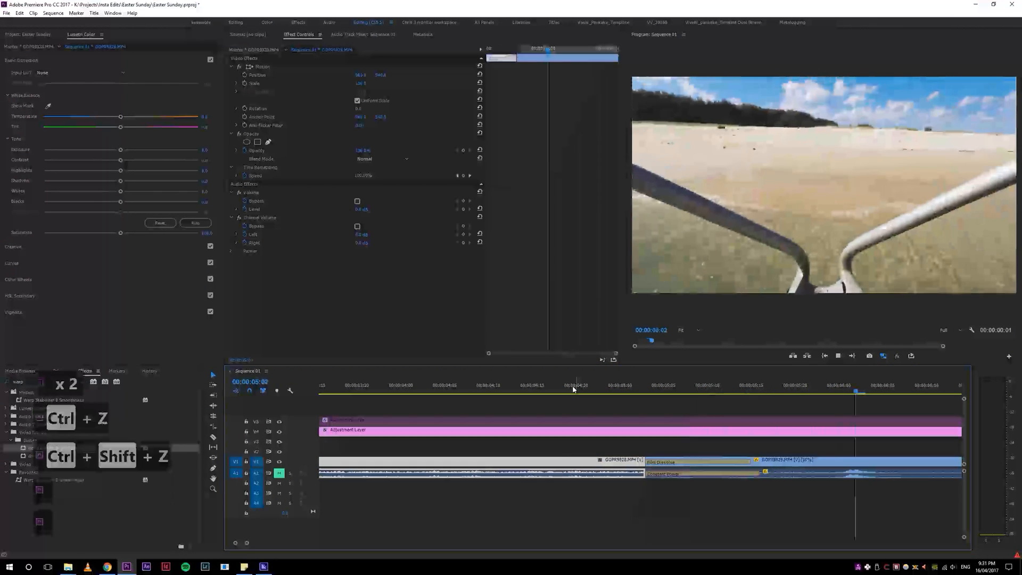
Step: Undo the Film Dissolve transition and zoom the timeline back out
{"action": "key", "text": "ctrl+z"}
{"action": "key", "text": "4"}
{"action": "key", "text": "4"}
{"action": "key", "text": "4"}
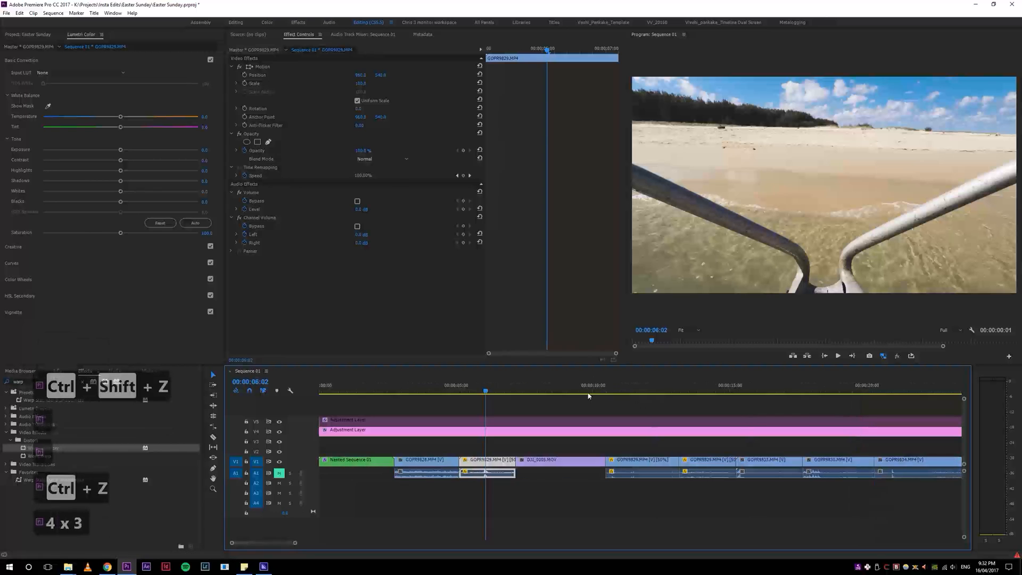
Step: Zoom in around the first GoPro clips on V1 and play them back
{"action": "left_click", "coordinate": [448, 387]}
{"action": "key", "text": "5"}
{"action": "key", "text": "5"}
{"action": "key", "text": "space"}
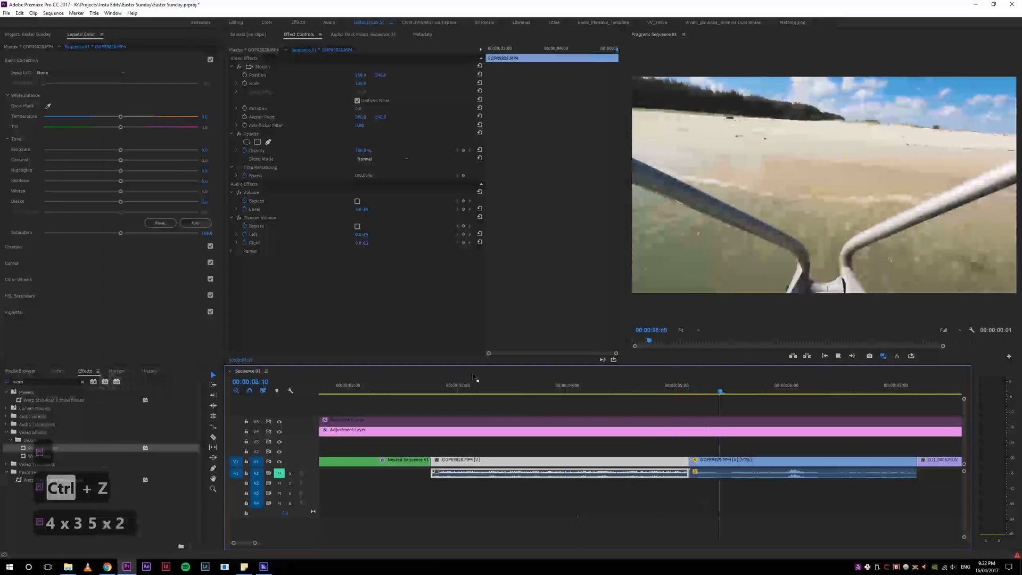
{"action": "key", "text": "space"}
Step: Switch to the browser, play Matt Simons – Catch & Release (Deepend Remix) from the liked videos, and return to Premiere
{"action": "left_click", "coordinate": [107, 567]}
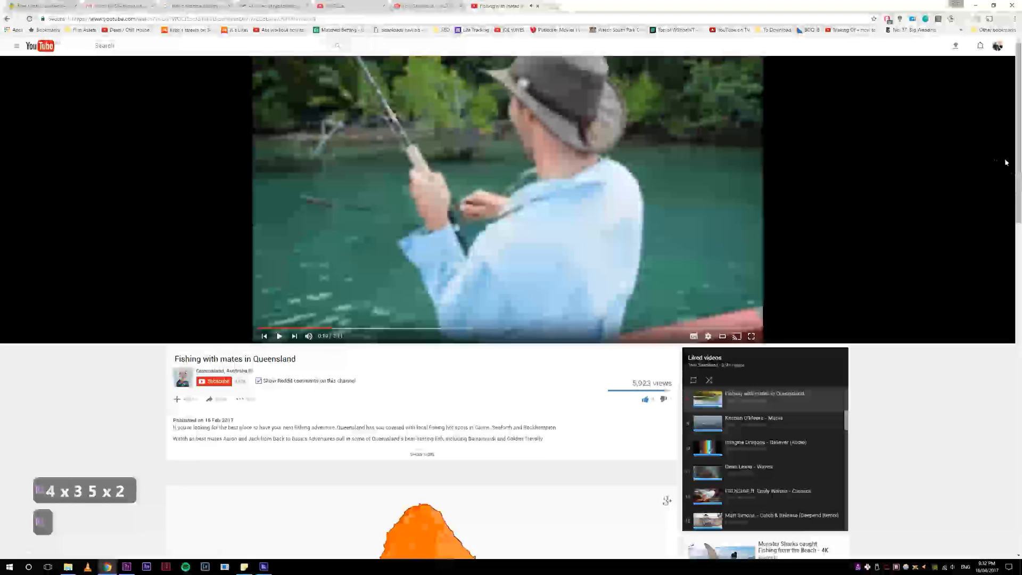
{"action": "scroll", "coordinate": [511, 309], "scroll_direction": "down", "scroll_amount": 2}
{"action": "scroll", "coordinate": [511, 309], "scroll_direction": "up", "scroll_amount": 1}
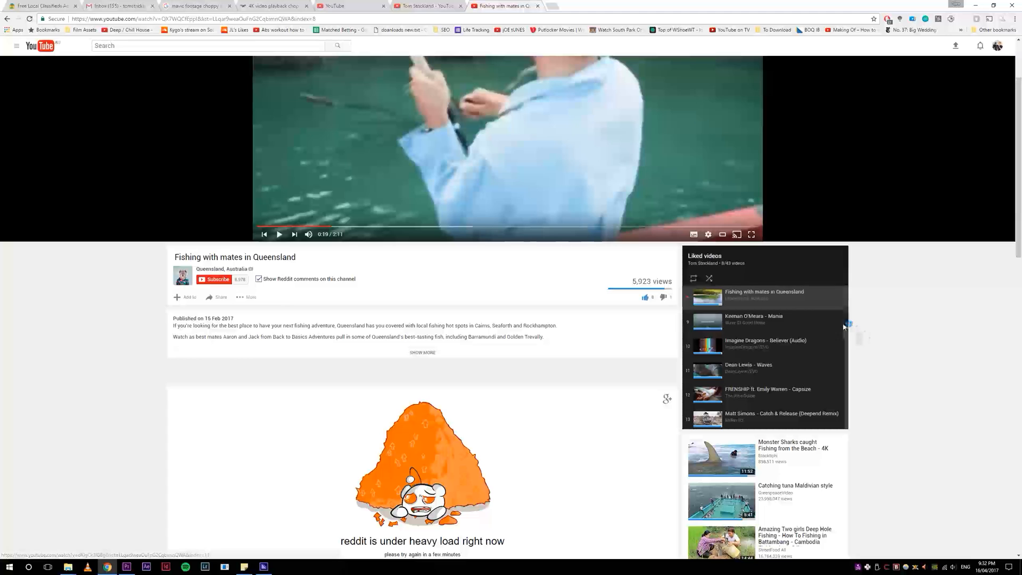
{"action": "scroll", "coordinate": [801, 367], "scroll_direction": "down", "scroll_amount": 1}
{"action": "left_click", "coordinate": [801, 366]}
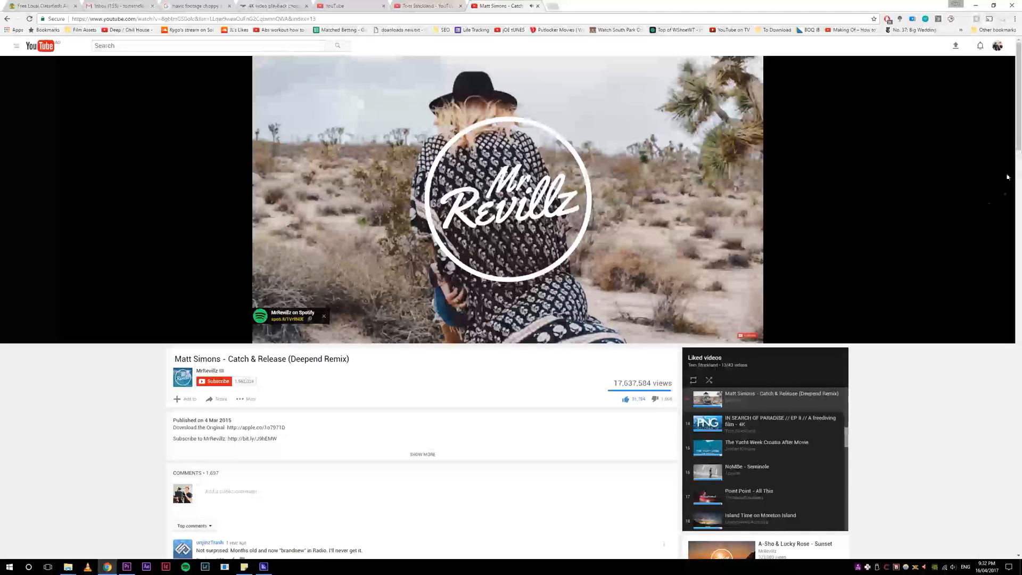
{"action": "mouse_move", "coordinate": [1020, 111]}
{"action": "left_mouse_down"}
{"action": "mouse_move", "coordinate": [1017, 266]}
{"action": "mouse_move", "coordinate": [1006, 101]}
{"action": "left_mouse_up"}
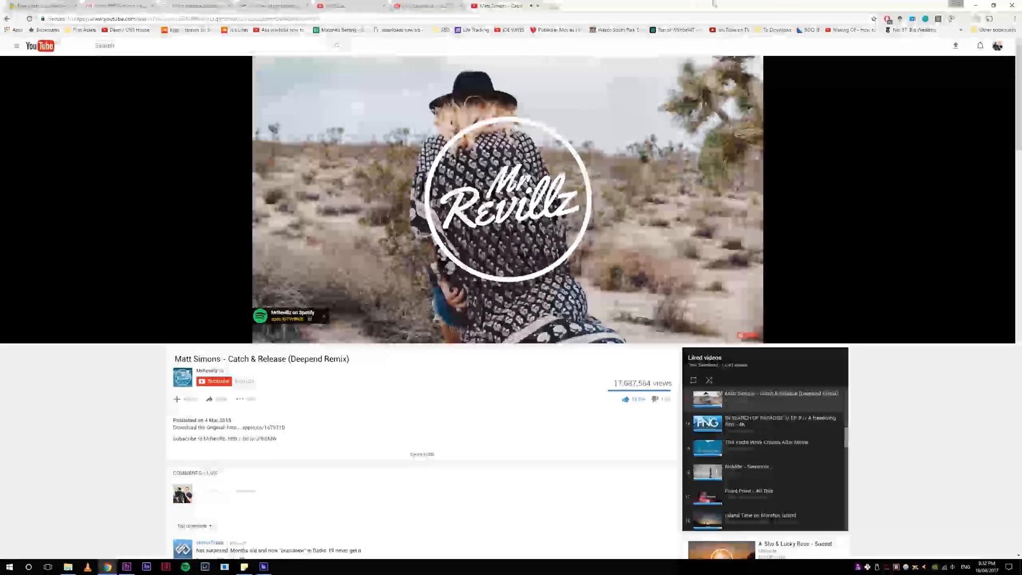
{"action": "left_click_drag", "start_coordinate": [675, 3], "coordinate": [1021, 511]}
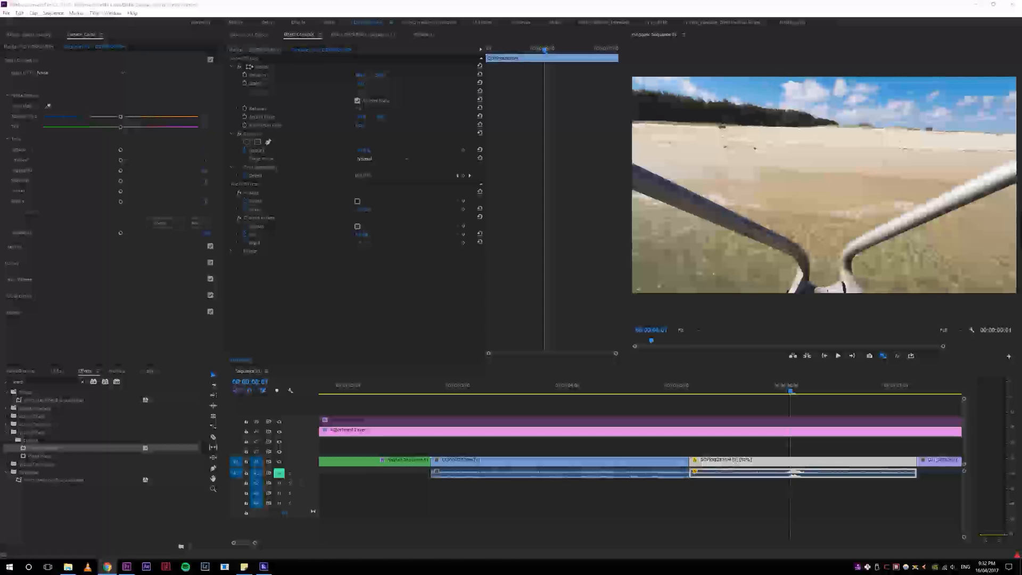
{"action": "left_click", "coordinate": [649, 4]}
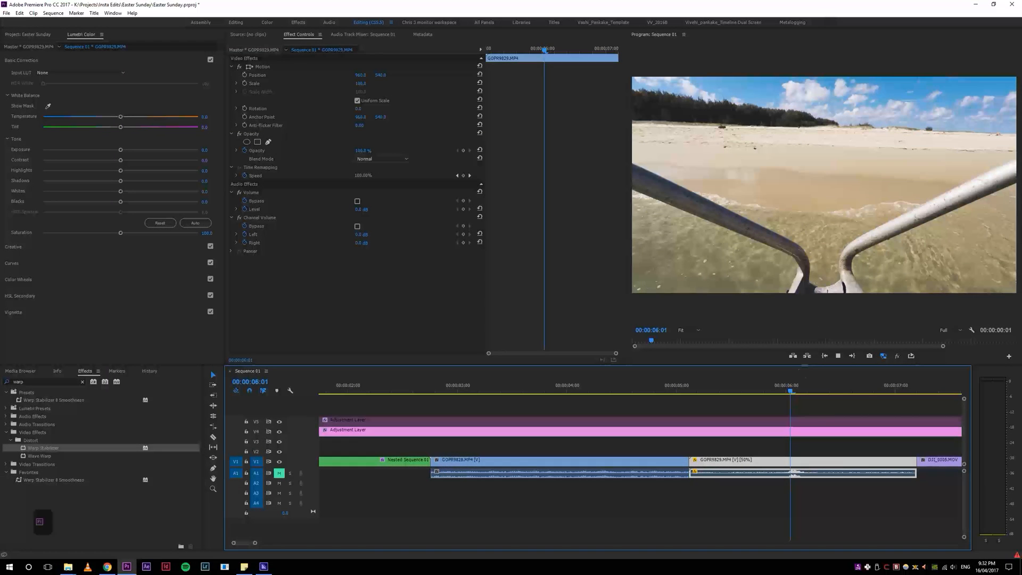
Step: Move the 50% speed GoPro clip from after DJI_0005.MOV to before it on V1 and play the change
{"action": "key", "text": "space"}
{"action": "key", "text": "minus"}
{"action": "key", "text": "minus"}
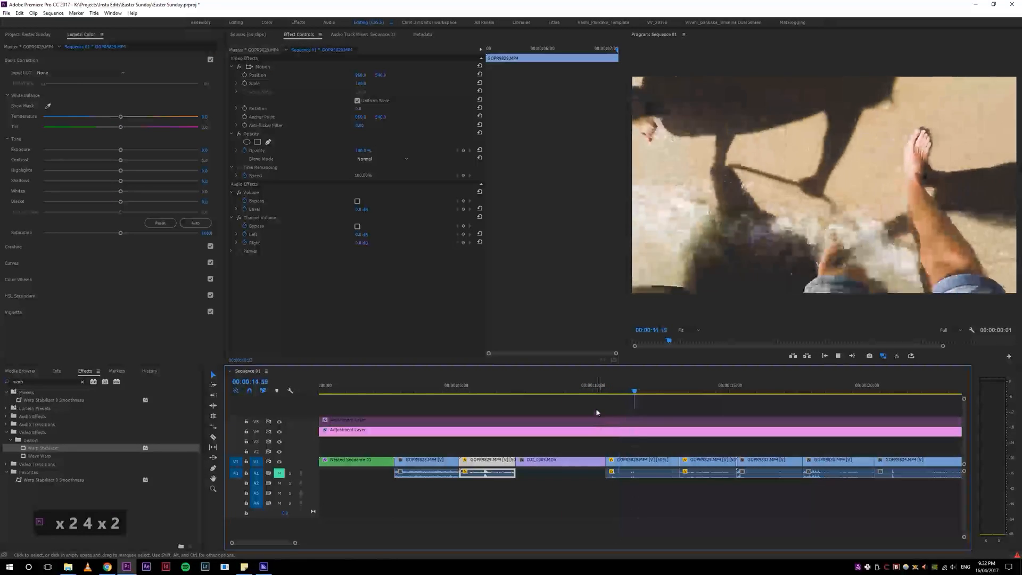
{"action": "left_click", "coordinate": [631, 475]}
{"action": "left_click_drag", "start_coordinate": [601, 465], "coordinate": [519, 464]}
{"action": "left_click", "coordinate": [498, 389]}
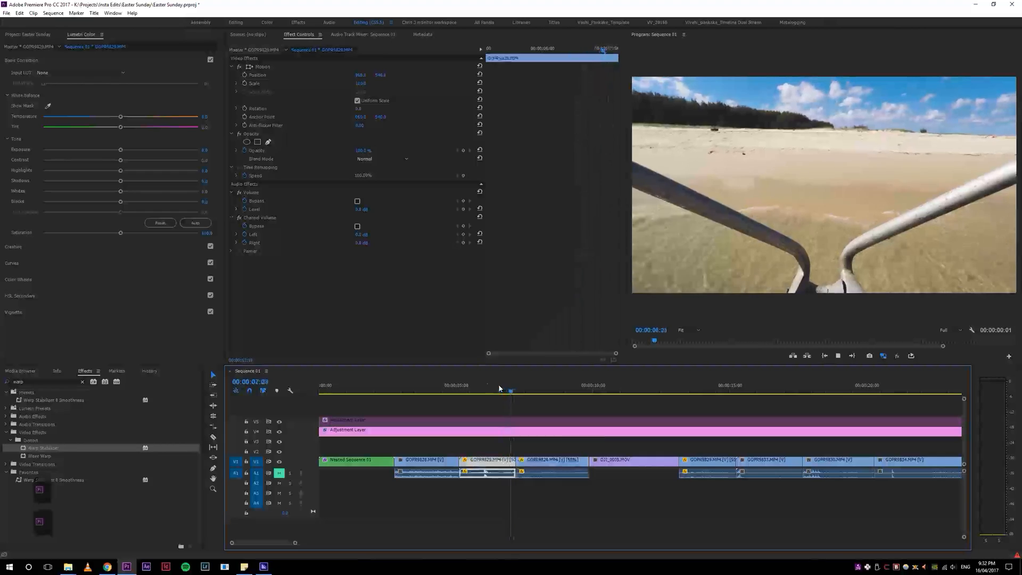
{"action": "key", "text": "space"}
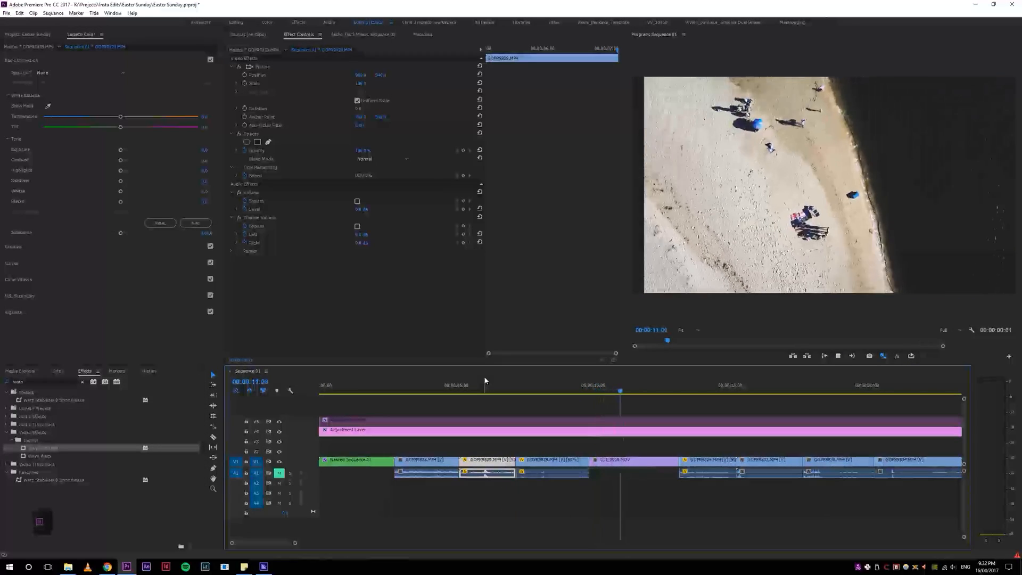
Step: Reverse the playback speed of the DJI_0005.MOV drone clip through Clip Speed / Duration
{"action": "left_click", "coordinate": [583, 388]}
{"action": "left_click_drag", "start_coordinate": [574, 392], "coordinate": [548, 394]}
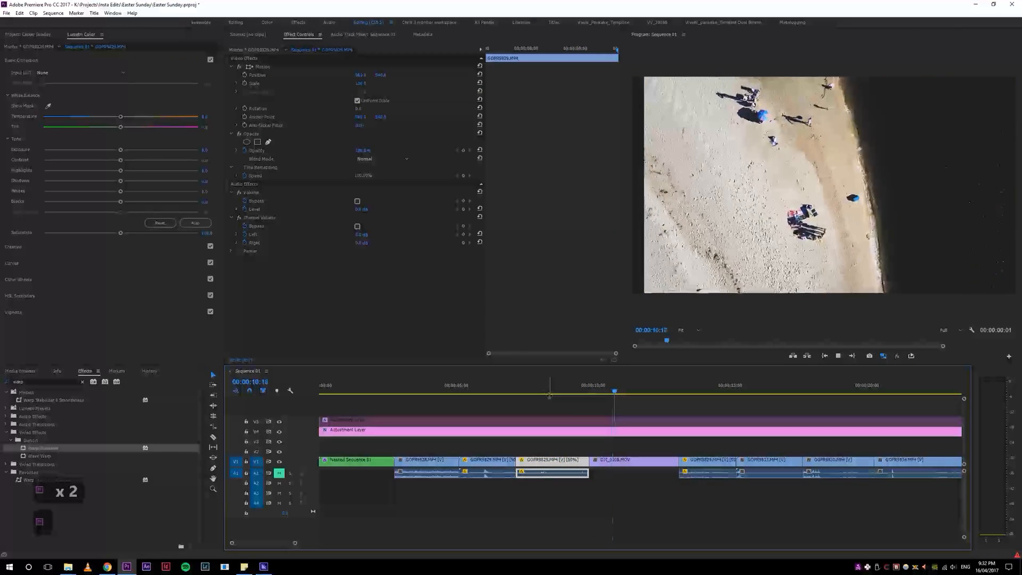
{"action": "left_click", "coordinate": [632, 389]}
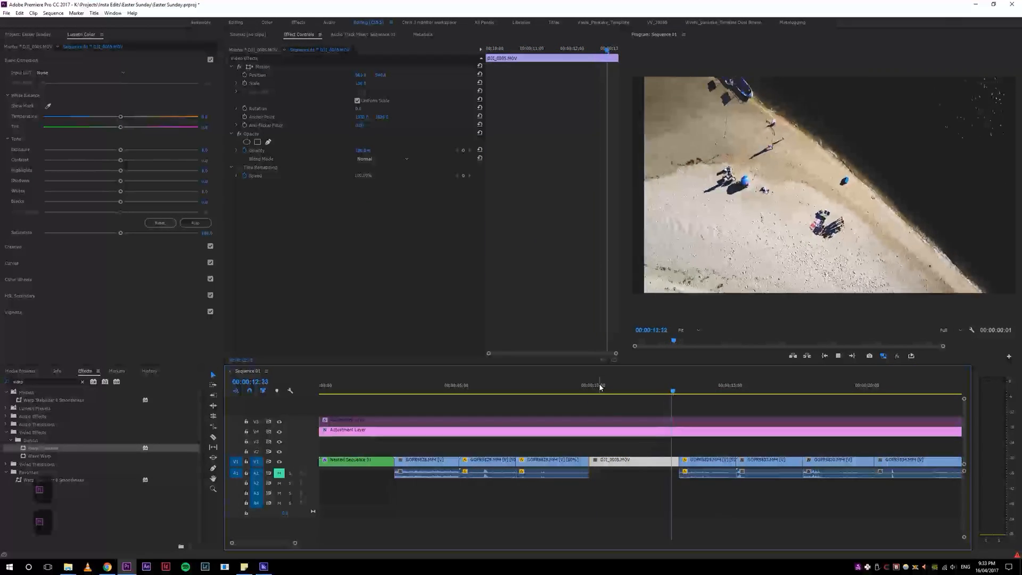
{"action": "left_click", "coordinate": [591, 391]}
{"action": "left_click_drag", "start_coordinate": [591, 391], "coordinate": [568, 398]}
{"action": "key", "text": "space"}
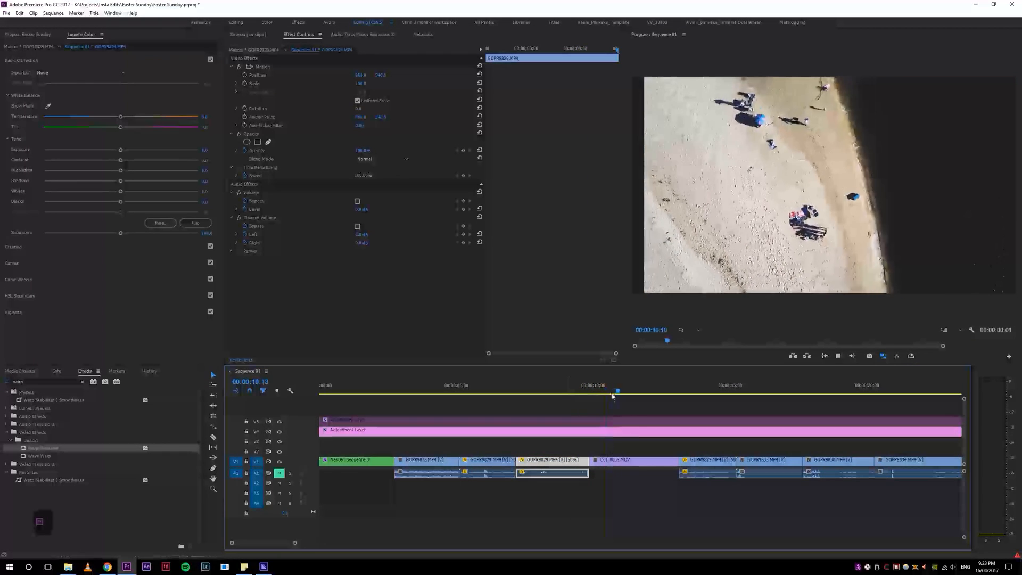
{"action": "left_click", "coordinate": [625, 461]}
{"action": "key", "text": "ctrl+r"}
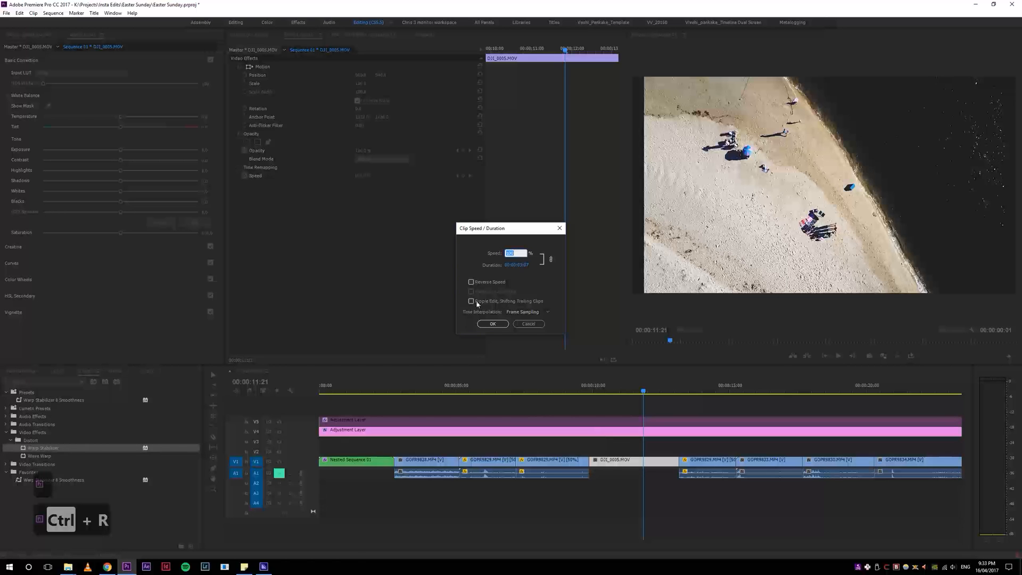
{"action": "left_click", "coordinate": [492, 324]}
Step: Play back the reversed drone clip from just before it
{"action": "left_click", "coordinate": [590, 392]}
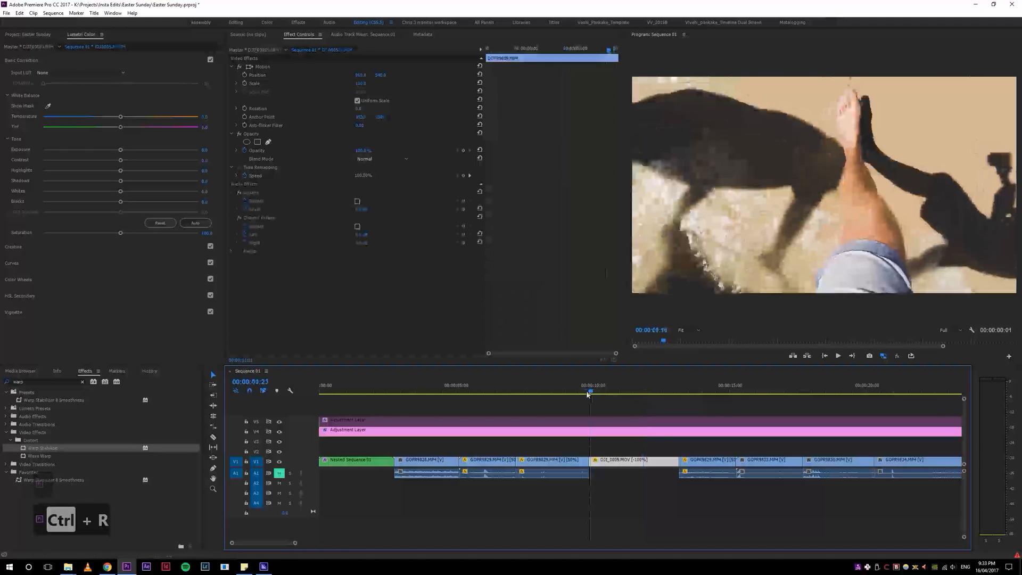
{"action": "key", "text": "space"}
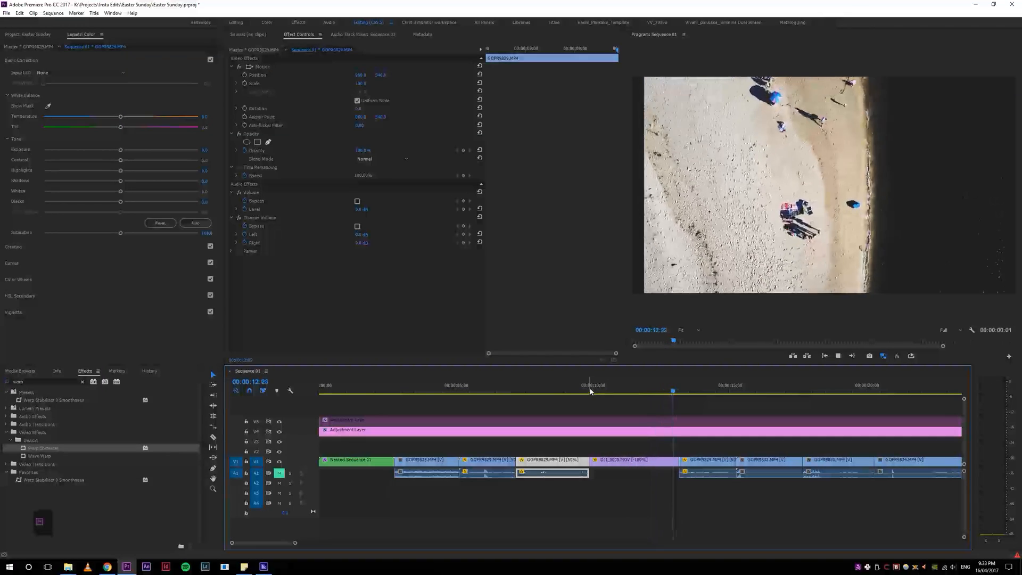
{"action": "left_click", "coordinate": [554, 391]}
{"action": "key", "text": "space"}
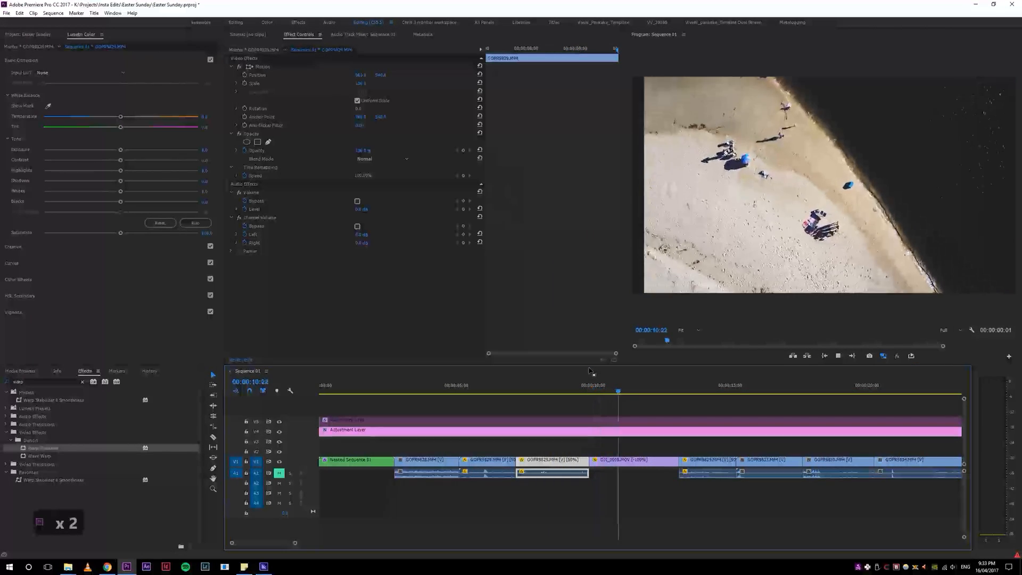
Step: Undo the drone clip's reverse speed and play back the GoPro clip that follows it
{"action": "key", "text": "ctrl+z"}
{"action": "left_click", "coordinate": [585, 390]}
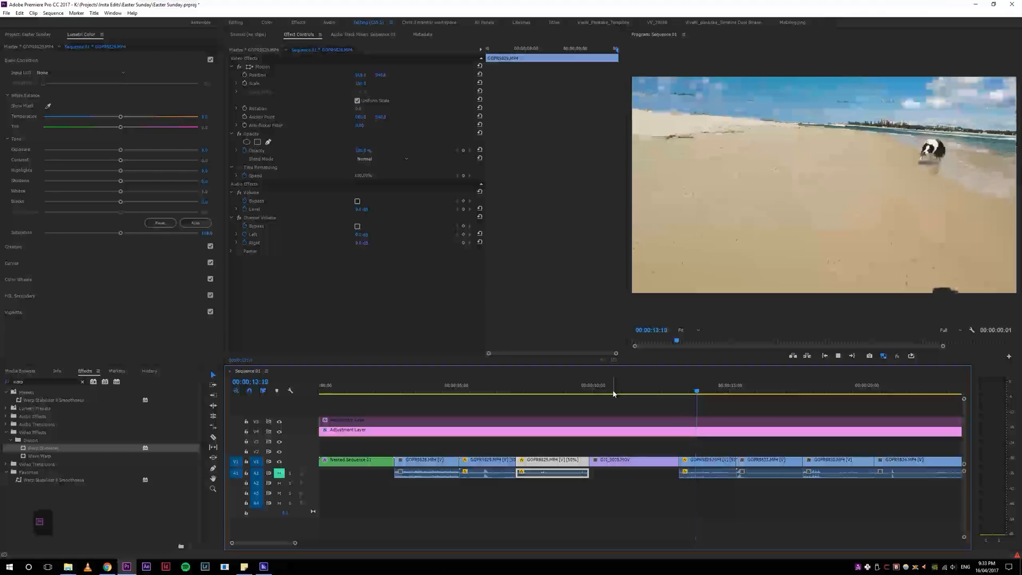
{"action": "key", "text": "space"}
{"action": "left_click", "coordinate": [709, 462]}
{"action": "left_click_drag", "start_coordinate": [716, 392], "coordinate": [683, 394]}
{"action": "key", "text": "space"}
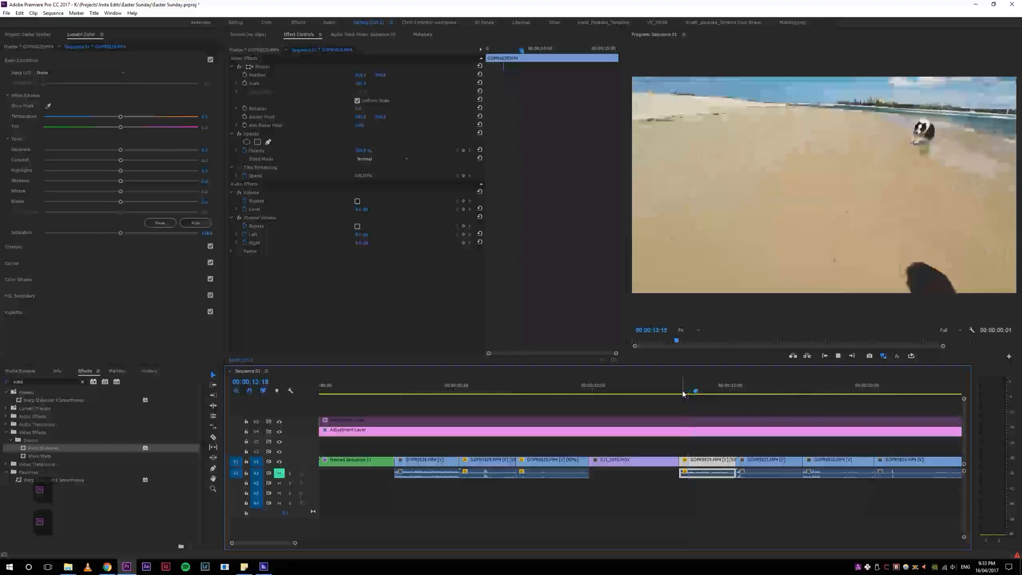
{"action": "key", "text": "space"}
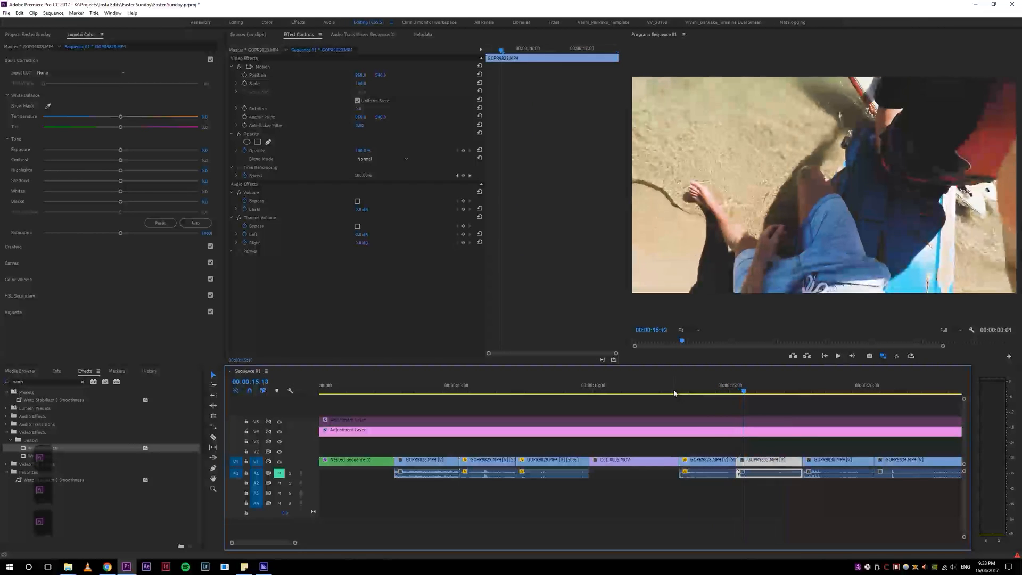
Step: Select the GOPR9829.MP4 clip at the playhead and try deleting it
{"action": "key", "text": "s"}
{"action": "key", "text": "ctrl+z"}
{"action": "left_click_drag", "start_coordinate": [732, 394], "coordinate": [710, 406]}
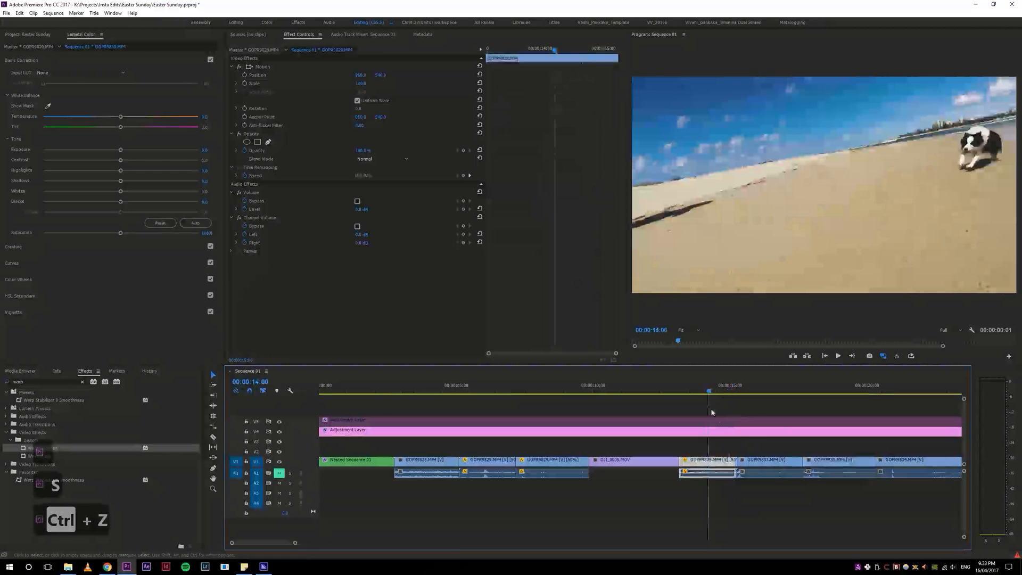
{"action": "key", "text": "d"}
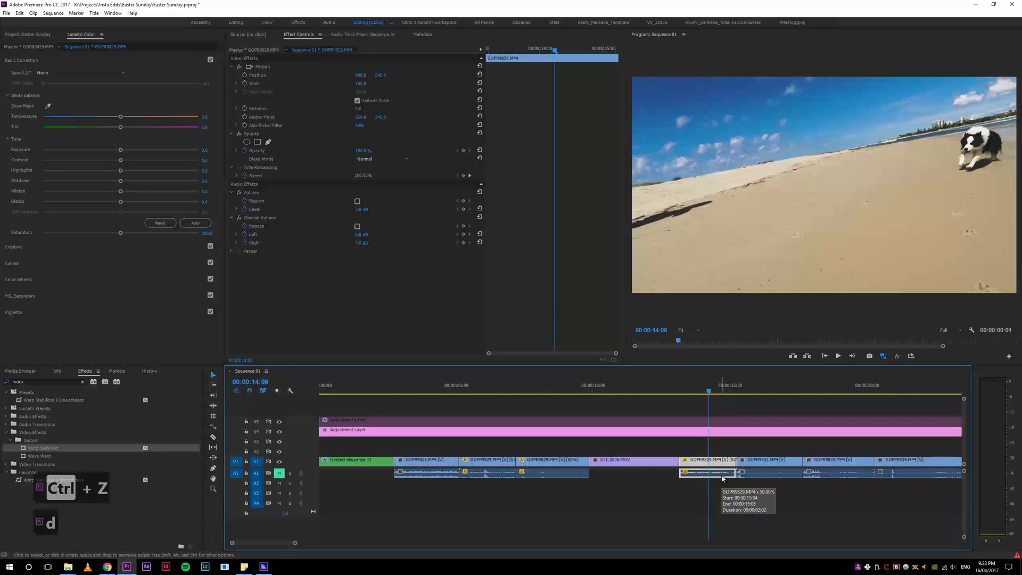
{"action": "key", "text": "Delete"}
{"action": "key", "text": "ctrl+z"}
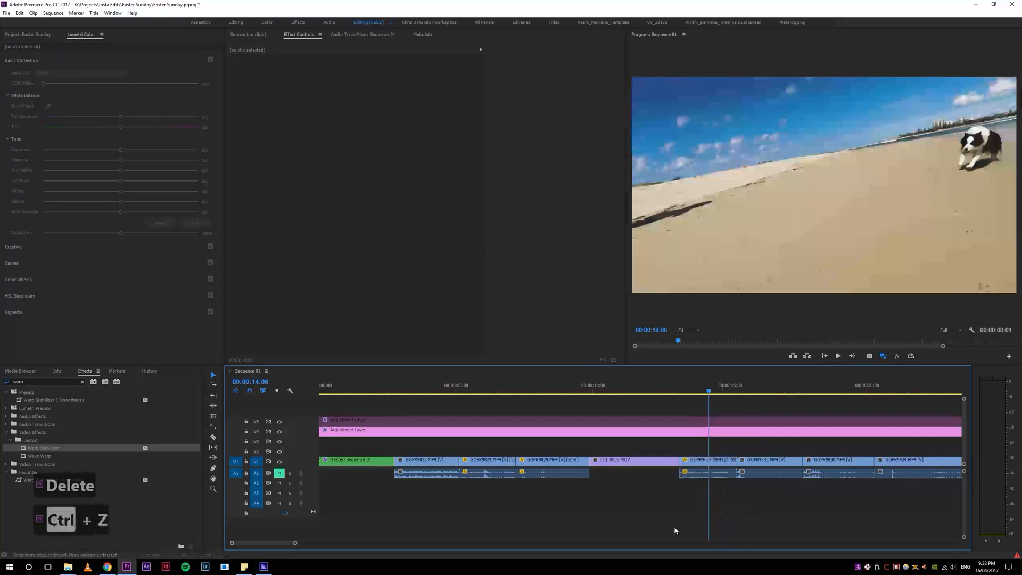
Step: Open Keyboard Shortcuts, search for "delet" commands, inspect the Clear command's shortcut, and cancel
{"action": "key", "text": "ctrl+alt+k"}
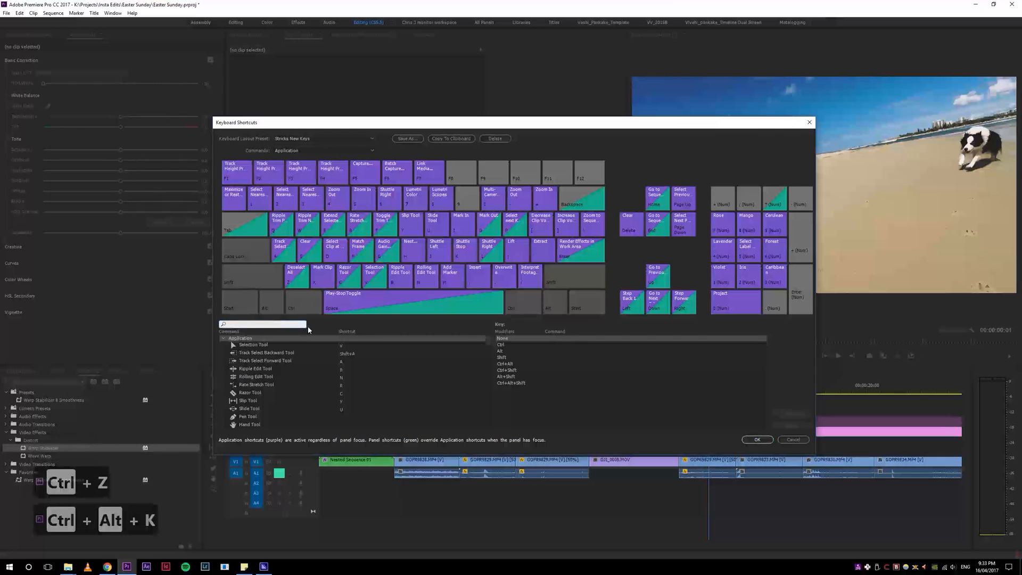
{"action": "type", "text": "delt"}
{"action": "key", "text": "BackSpace"}
{"action": "type", "text": "et"}
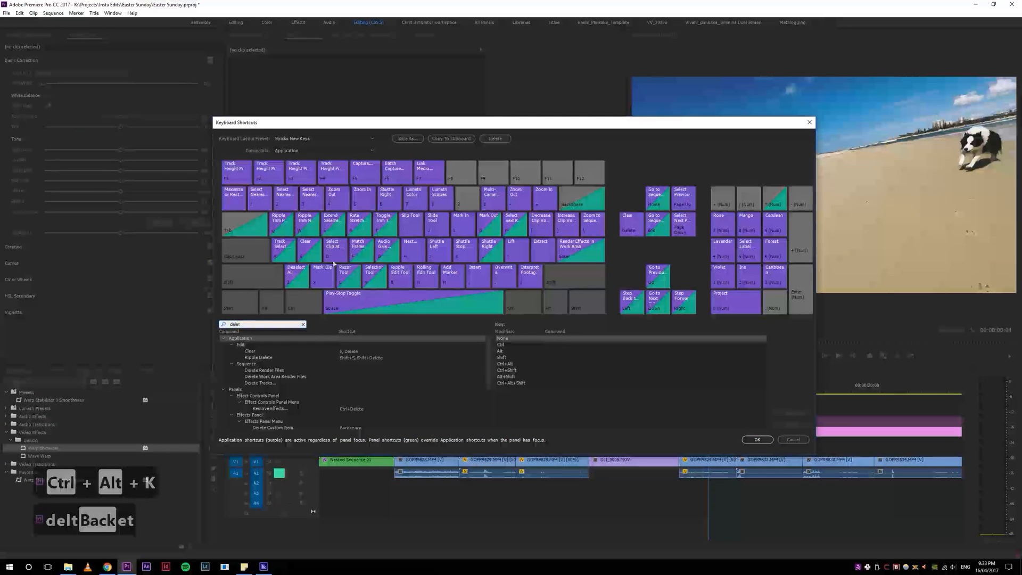
{"action": "left_click", "coordinate": [348, 353]}
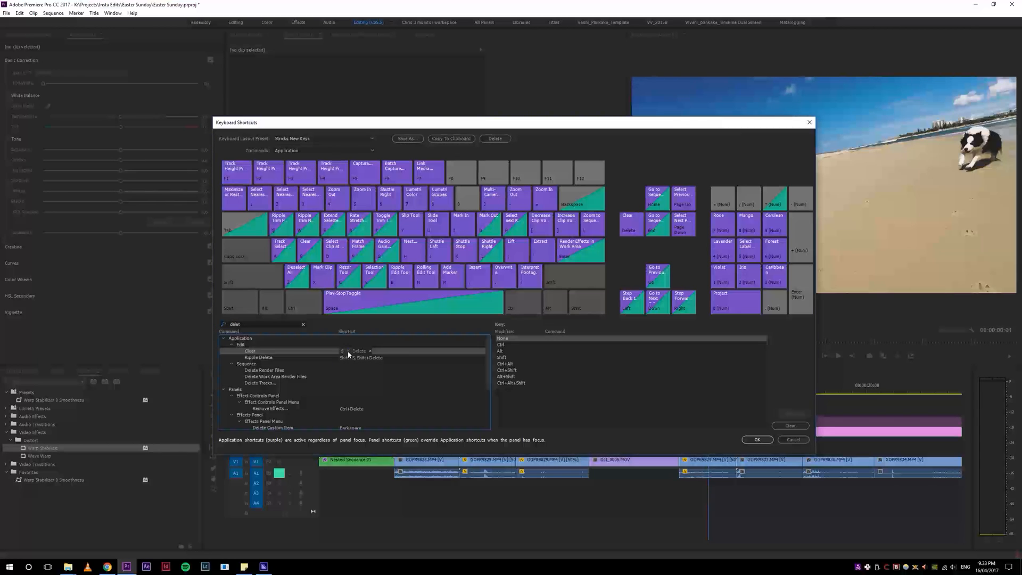
{"action": "left_click", "coordinate": [794, 440]}
Step: Ripple delete the GOPR9829.MP4 clip following DJI_0005.MOV so no gap is left
{"action": "mouse_move", "coordinate": [701, 390]}
{"action": "left_mouse_down"}
{"action": "mouse_move", "coordinate": [677, 402]}
{"action": "mouse_move", "coordinate": [734, 389]}
{"action": "mouse_move", "coordinate": [683, 392]}
{"action": "left_mouse_up"}
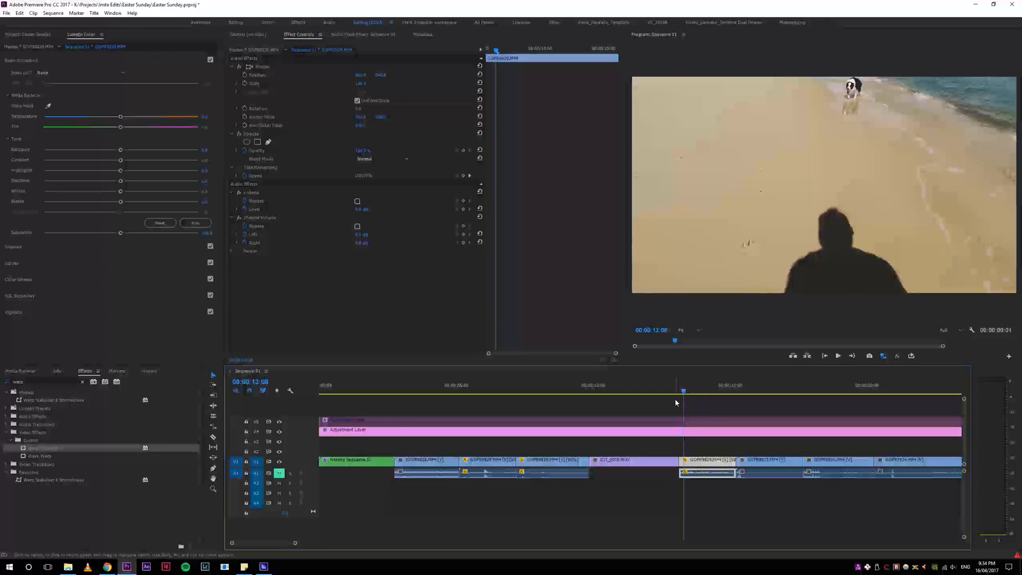
{"action": "key", "text": "Delete"}
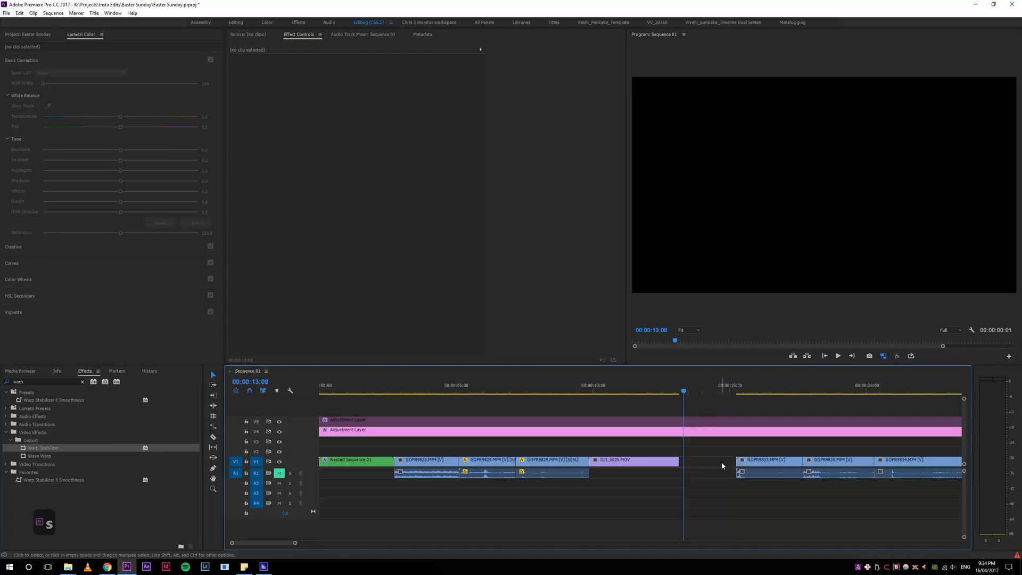
{"action": "key", "text": "ctrl+z"}
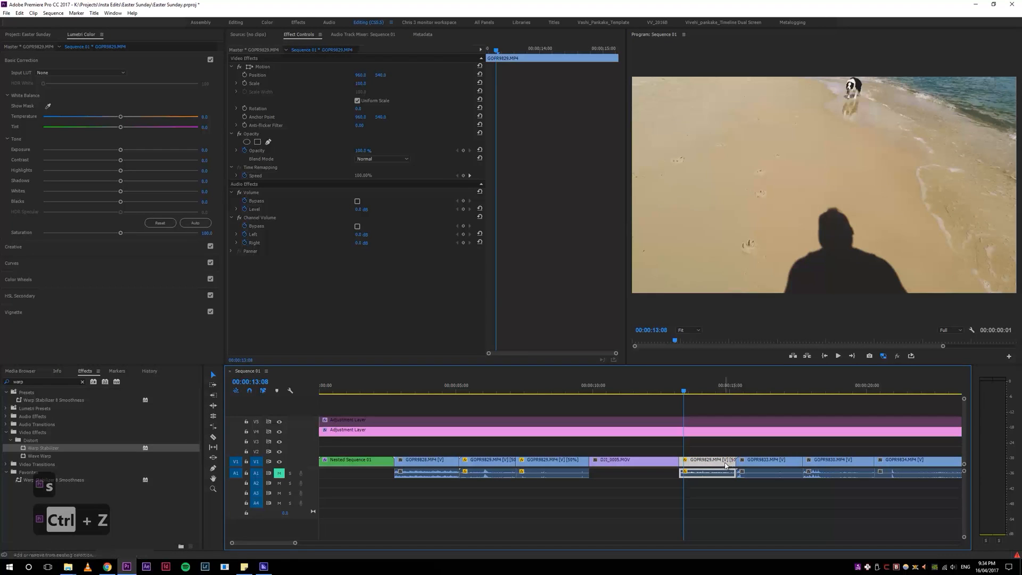
{"action": "key", "text": "shift+Delete"}
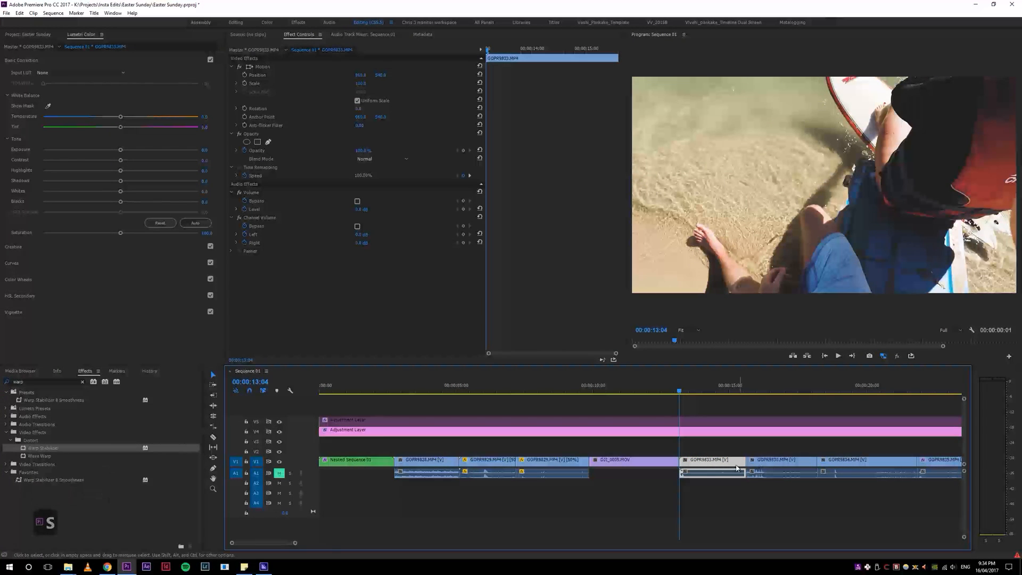
Step: Zoom the timeline in and out and play through the clips after the deletion
{"action": "key", "text": "equal"}
{"action": "key", "text": "equal"}
{"action": "key", "text": "space"}
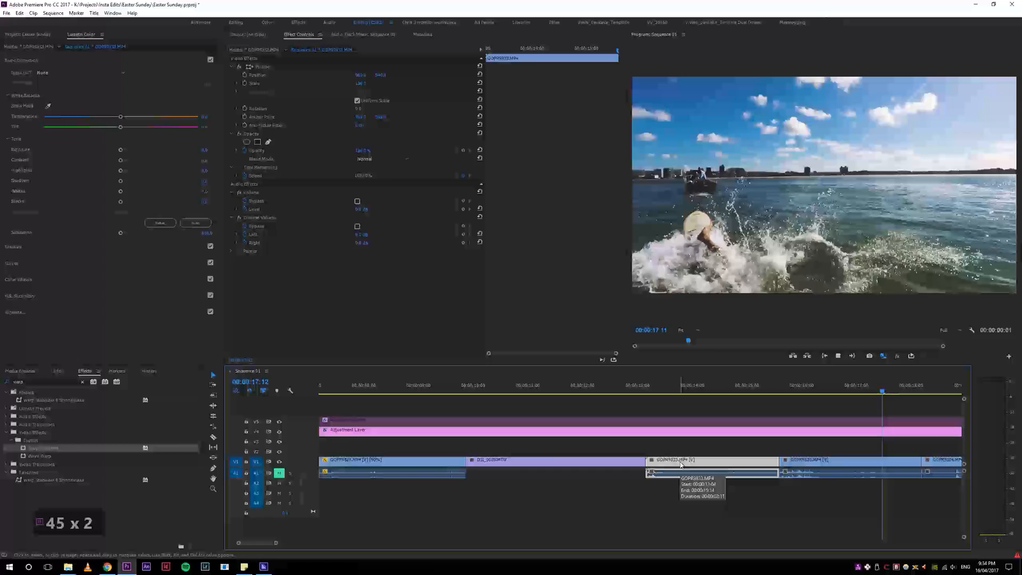
{"action": "key", "text": "minus"}
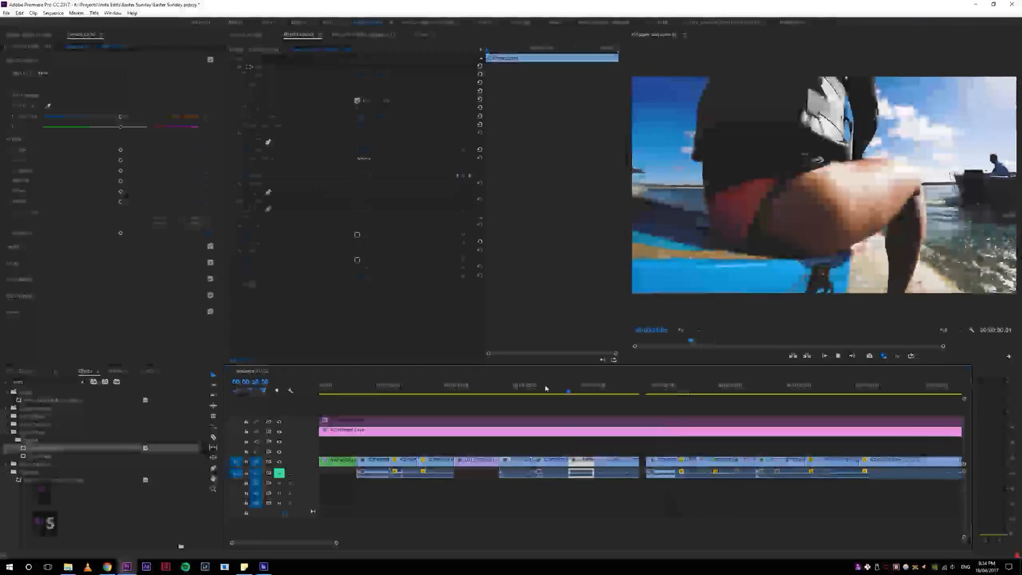
{"action": "key", "text": "s"}
{"action": "key", "text": "s"}
{"action": "key", "text": "s"}
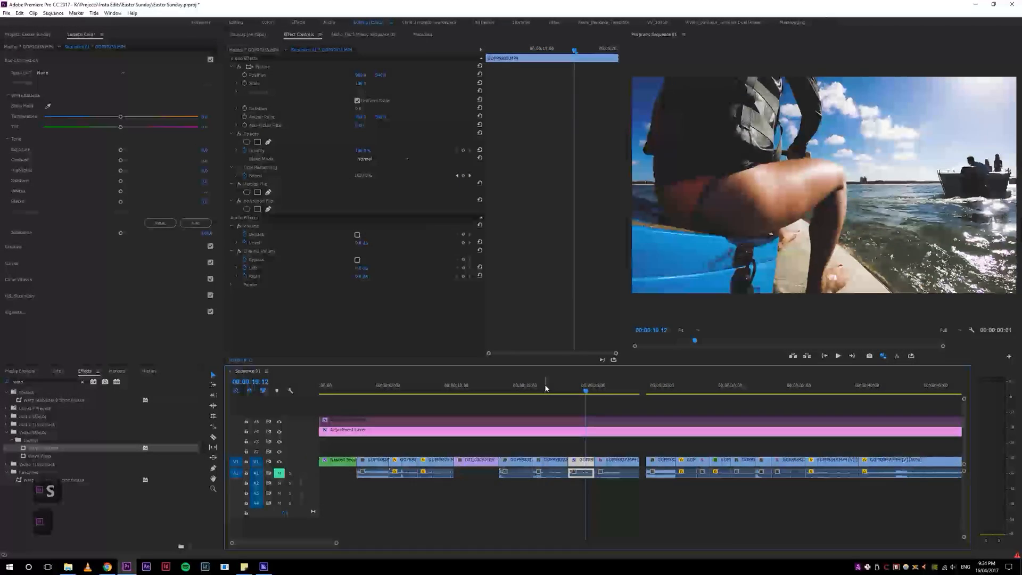
{"action": "key", "text": "space"}
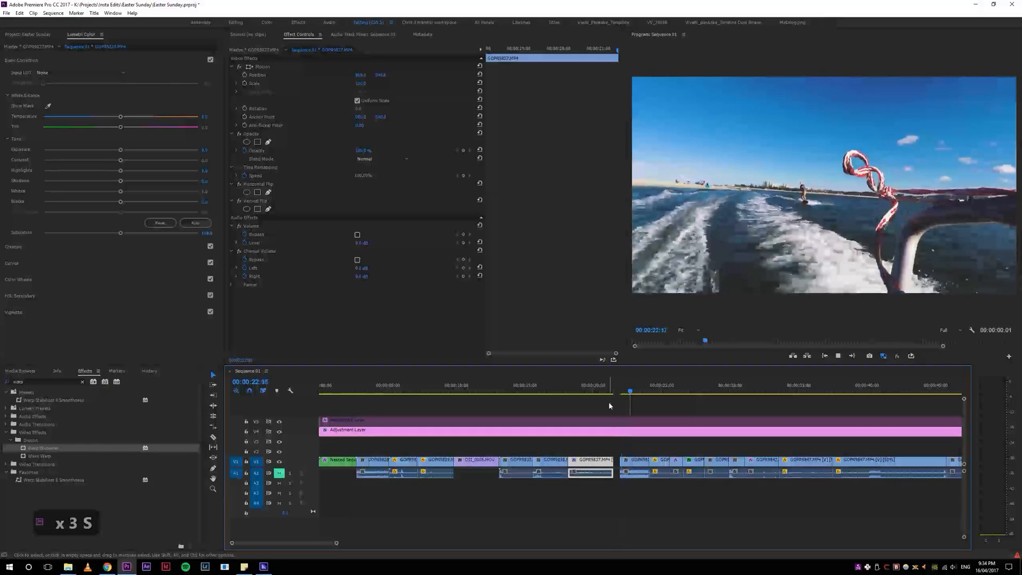
{"action": "key", "text": "space"}
{"action": "key", "text": "s"}
{"action": "key", "text": "space"}
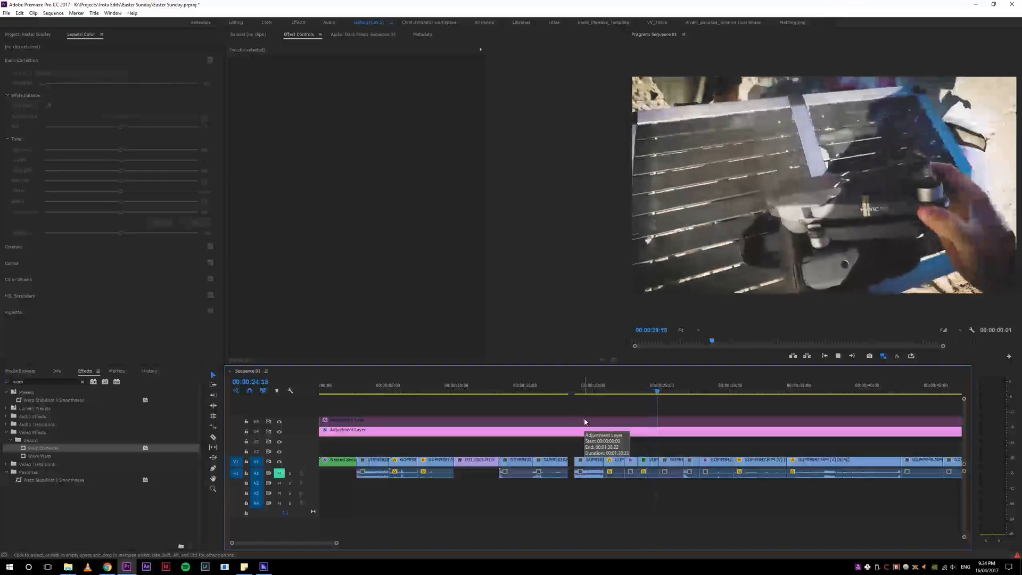
Step: Ripple trim the next edit to the playhead near 00:00:24 and play it back
{"action": "key", "text": "5"}
{"action": "key", "text": "5"}
{"action": "left_click_drag", "start_coordinate": [672, 392], "coordinate": [503, 389]}
{"action": "key", "text": "w"}
{"action": "key", "text": "space"}
{"action": "key", "text": "space"}
Step: Select the edit point between GOPR9840.MP4 and GOPR9845.MP4 at the playhead, zooming in closely
{"action": "left_click_drag", "start_coordinate": [592, 392], "coordinate": [559, 395]}
{"action": "left_click", "coordinate": [576, 391]}
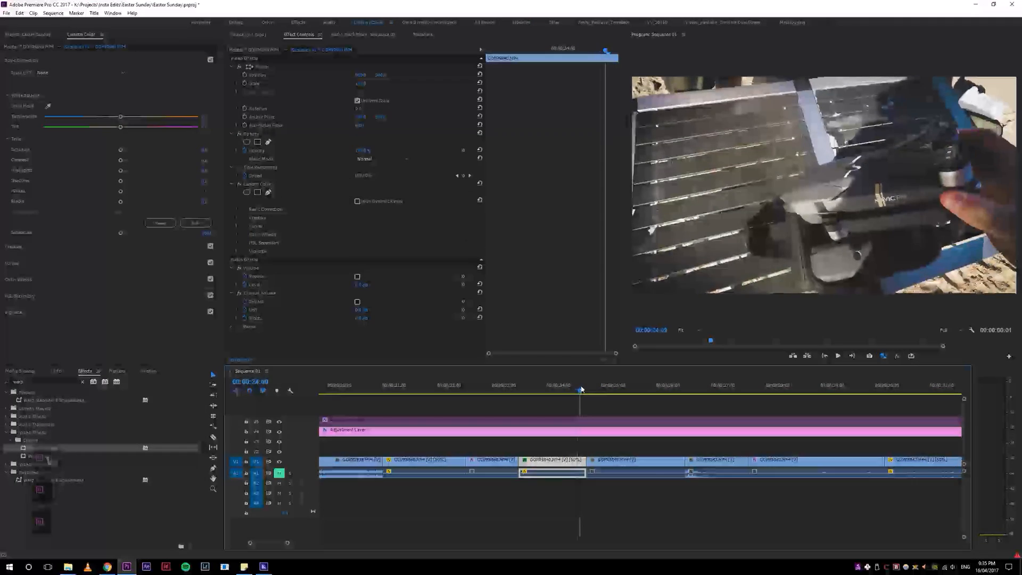
{"action": "left_click", "coordinate": [486, 392]}
{"action": "key", "text": "space"}
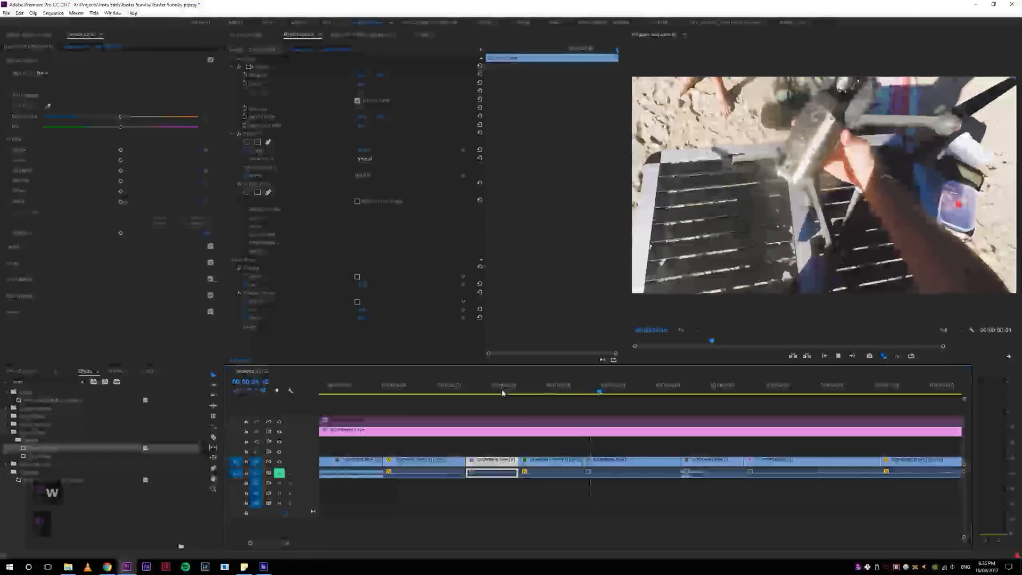
{"action": "left_click", "coordinate": [487, 393]}
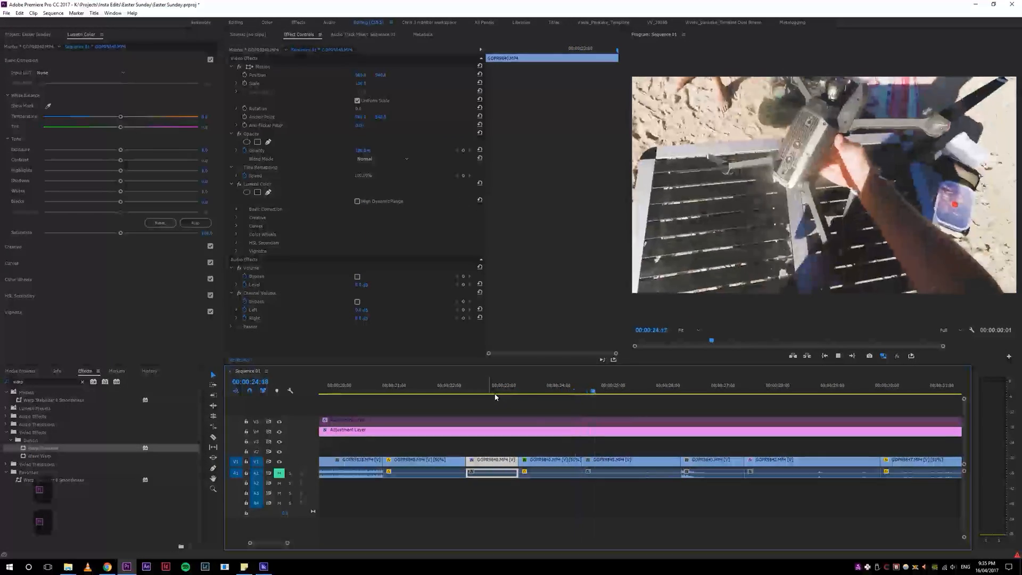
{"action": "left_click", "coordinate": [585, 389]}
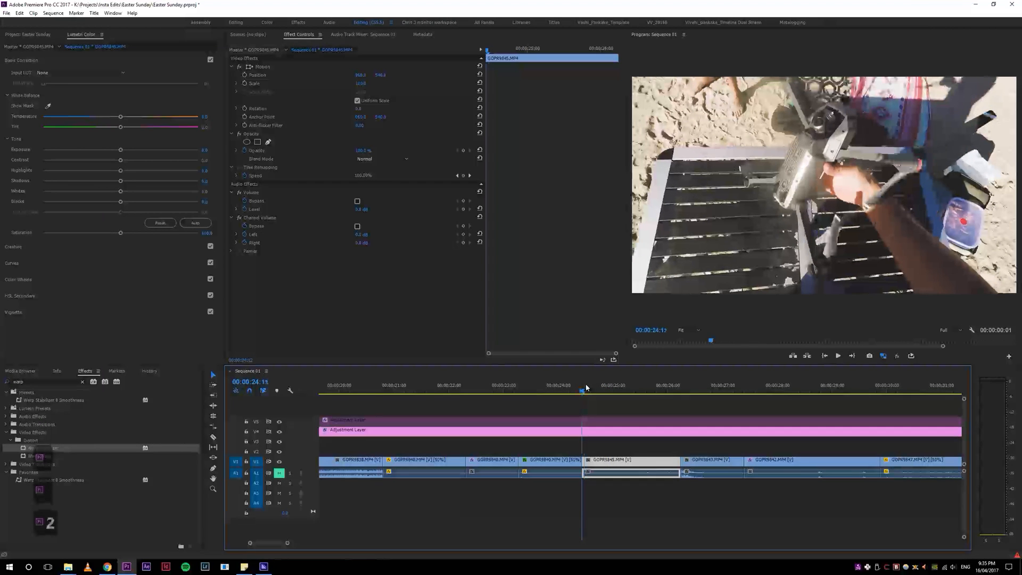
{"action": "key", "text": "z"}
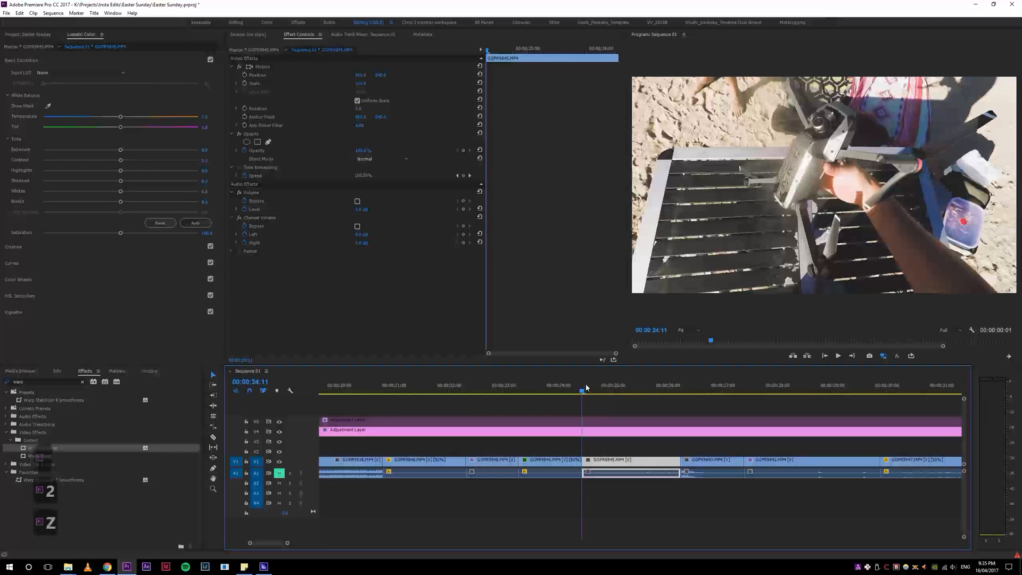
{"action": "key", "text": "3"}
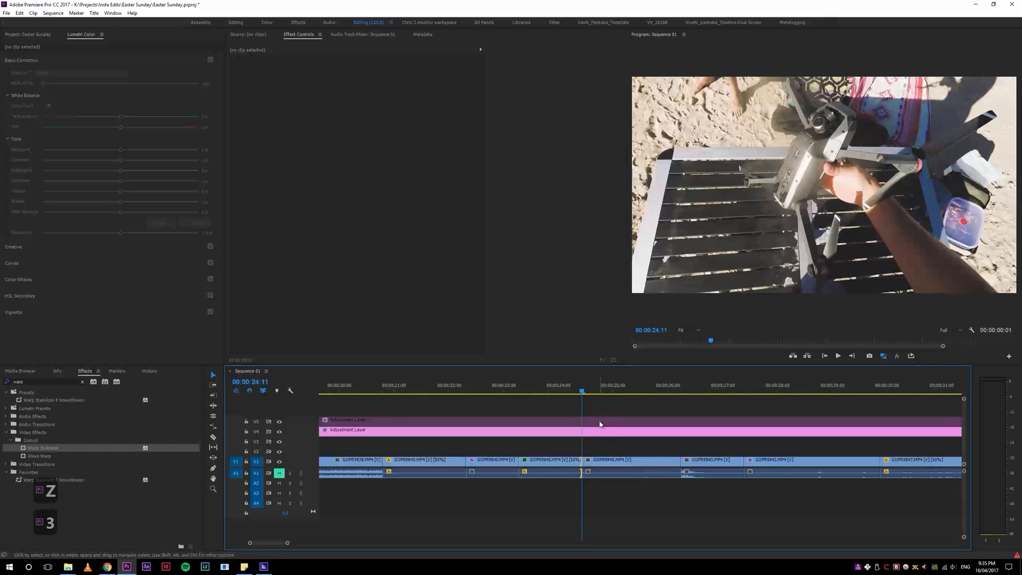
{"action": "key", "text": "5"}
{"action": "key", "text": "5"}
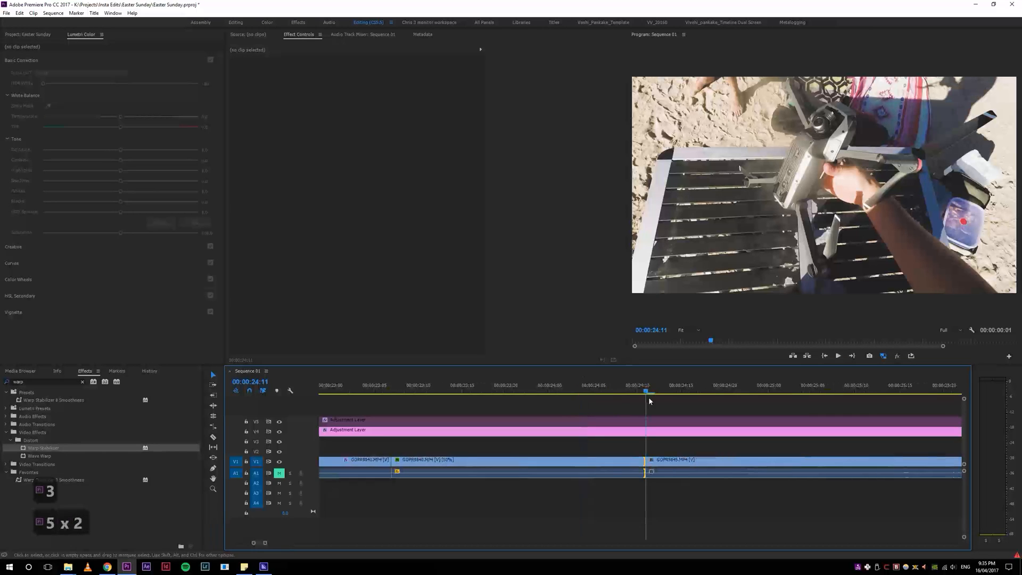
{"action": "key", "text": "1"}
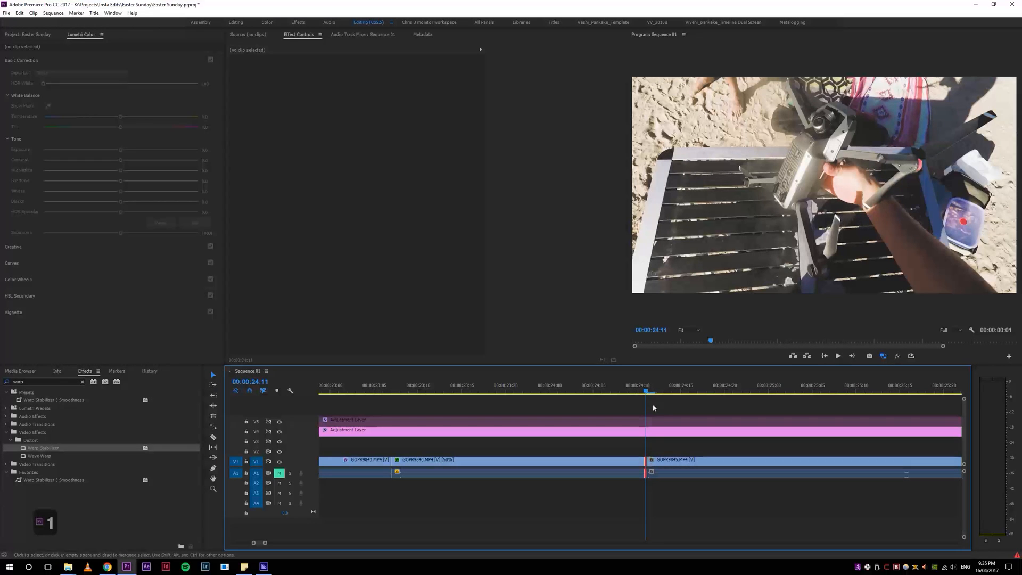
Step: Extend the selected edit to the playhead repeatedly while nudging the playhead around 00:00:24:12
{"action": "mouse_move", "coordinate": [658, 390]}
{"action": "left_mouse_down"}
{"action": "mouse_move", "coordinate": [697, 388]}
{"action": "mouse_move", "coordinate": [640, 399]}
{"action": "mouse_move", "coordinate": [702, 395]}
{"action": "mouse_move", "coordinate": [589, 402]}
{"action": "mouse_move", "coordinate": [672, 403]}
{"action": "mouse_move", "coordinate": [645, 401]}
{"action": "left_mouse_up"}
{"action": "key", "text": "e"}
{"action": "key", "text": "e"}
{"action": "key", "text": "e"}
{"action": "mouse_move", "coordinate": [646, 401]}
{"action": "left_mouse_down"}
{"action": "mouse_move", "coordinate": [627, 398]}
{"action": "mouse_move", "coordinate": [675, 400]}
{"action": "mouse_move", "coordinate": [604, 407]}
{"action": "mouse_move", "coordinate": [689, 407]}
{"action": "mouse_move", "coordinate": [655, 411]}
{"action": "mouse_move", "coordinate": [665, 407]}
{"action": "mouse_move", "coordinate": [647, 391]}
{"action": "left_mouse_up"}
{"action": "key", "text": "e"}
{"action": "key", "text": "e"}
{"action": "key", "text": "e"}
{"action": "key", "text": "e"}
{"action": "key", "text": "e"}
{"action": "key", "text": "e"}
{"action": "key", "text": "e"}
{"action": "key", "text": "4"}
{"action": "key", "text": "4"}
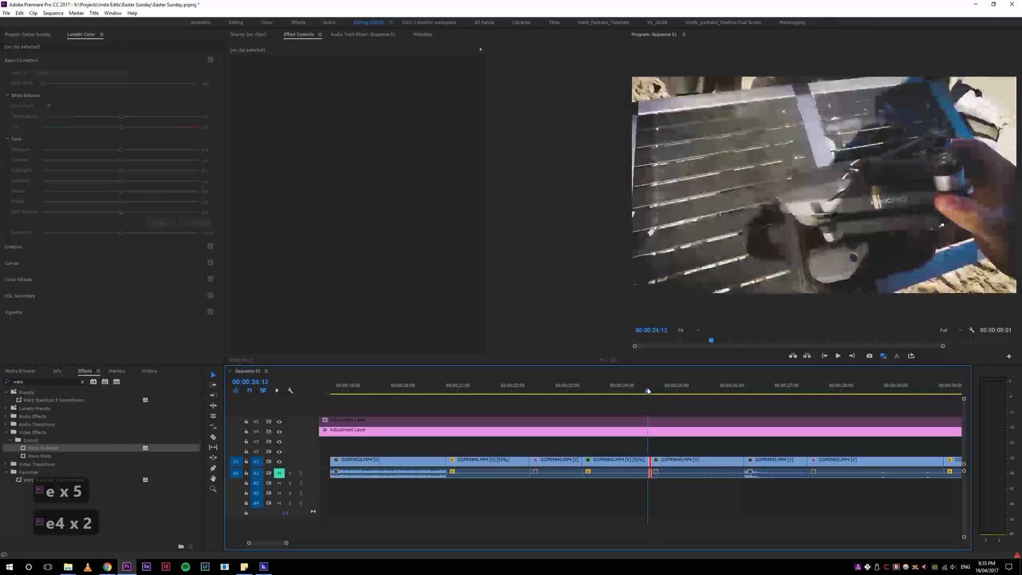
{"action": "key", "text": "e"}
{"action": "key", "text": "1"}
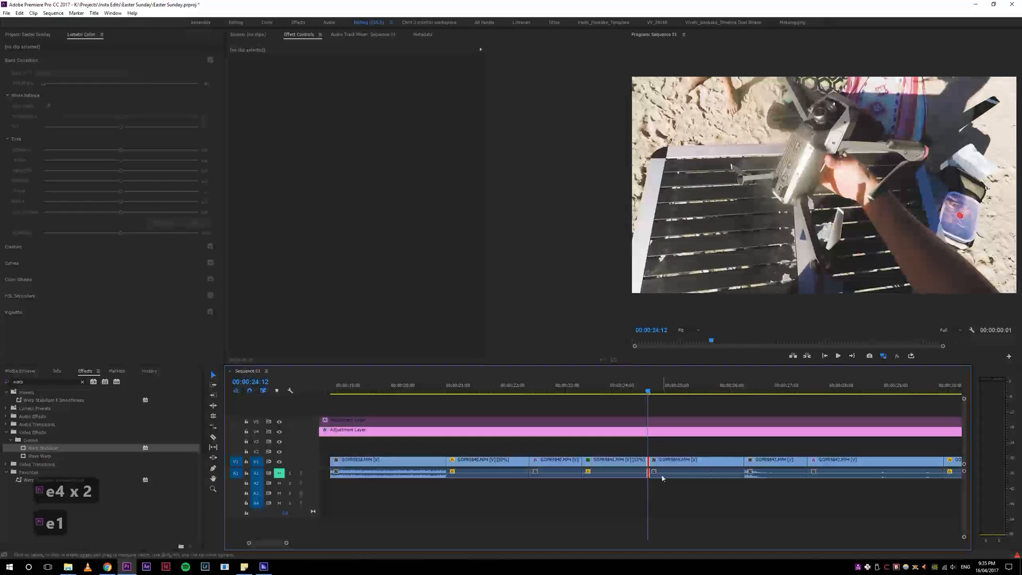
Step: Reposition the playhead near 00:00:24:12 and extend the selected edit to it several more times
{"action": "left_click", "coordinate": [653, 389]}
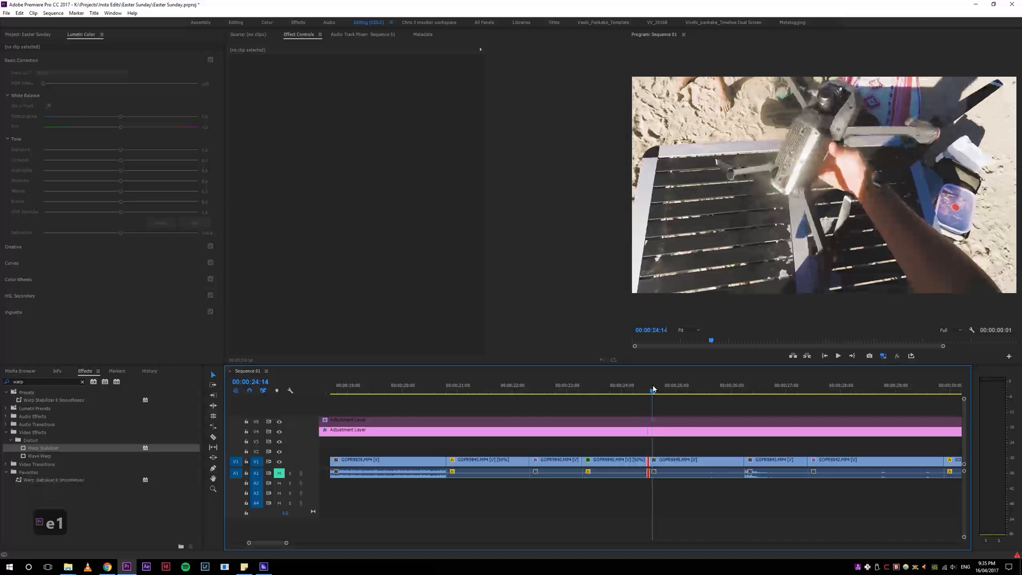
{"action": "key", "text": "e"}
{"action": "left_click", "coordinate": [648, 390]}
{"action": "key", "text": "e"}
{"action": "left_click", "coordinate": [655, 390]}
{"action": "key", "text": "e"}
{"action": "left_click", "coordinate": [650, 392]}
{"action": "key", "text": "e"}
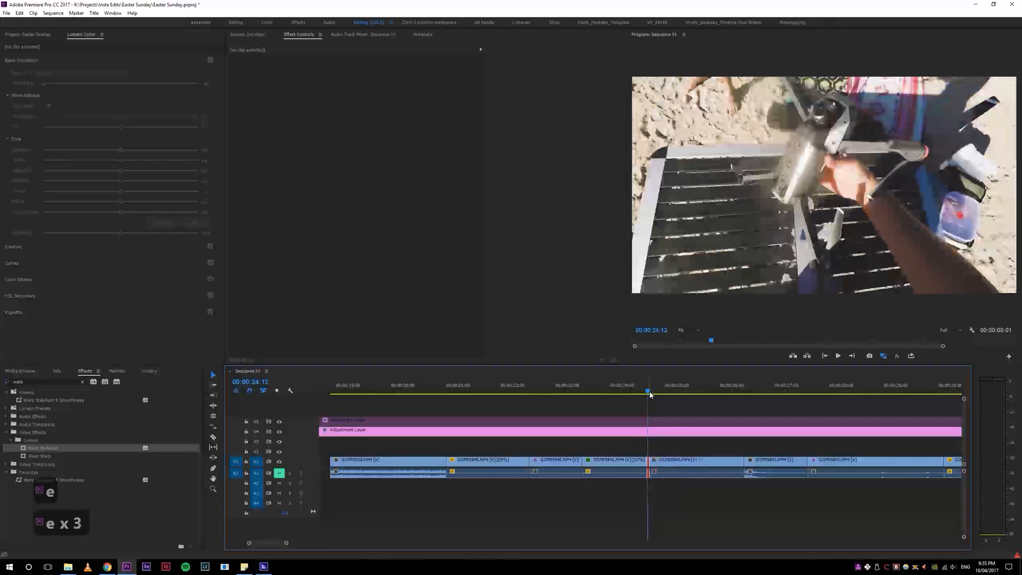
Step: Zoom the timeline out and back in around the playhead using the zoom-level shortcuts
{"action": "key", "text": "4"}
{"action": "key", "text": "4"}
{"action": "key", "text": "4"}
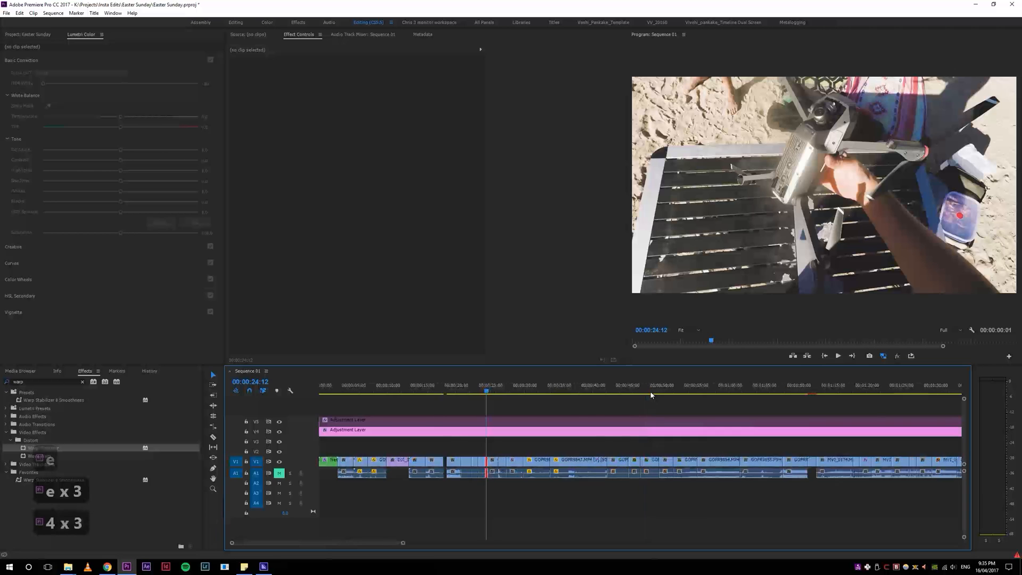
{"action": "key", "text": "5"}
{"action": "key", "text": "5"}
{"action": "key", "text": "5"}
{"action": "key", "text": "5"}
{"action": "key", "text": "5"}
{"action": "key", "text": "5"}
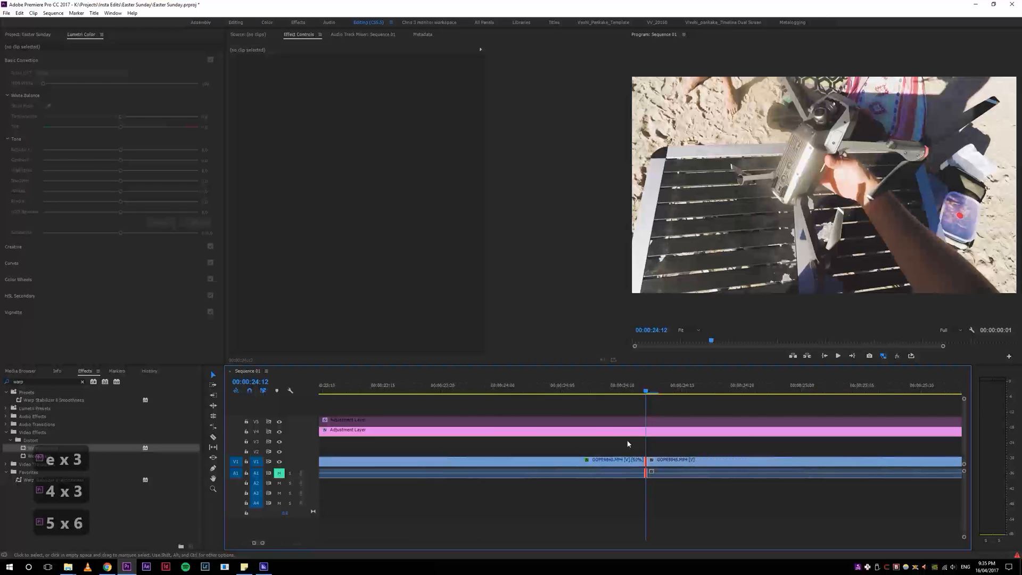
{"action": "key", "text": "2"}
{"action": "key", "text": "3"}
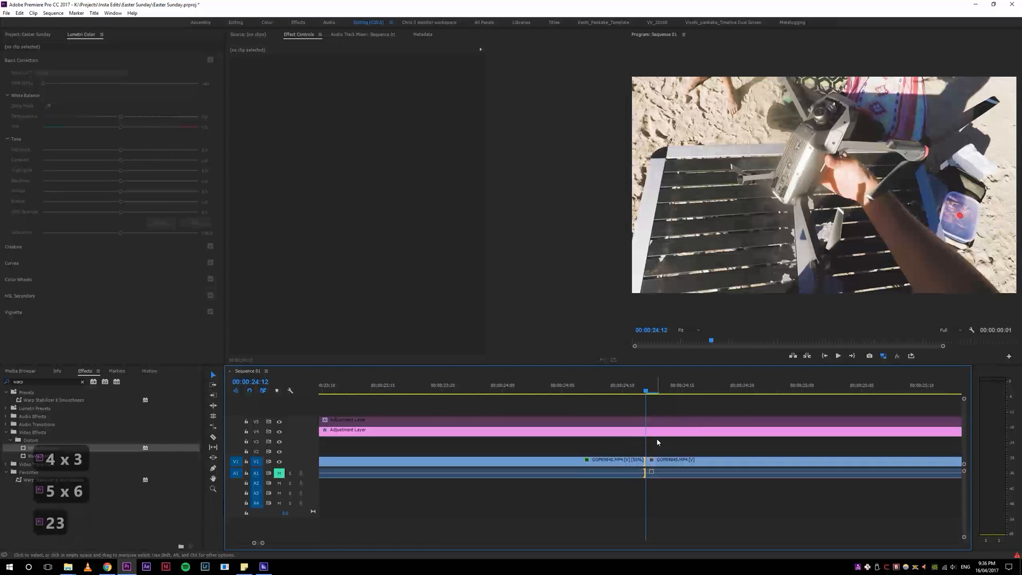
{"action": "key", "text": "2"}
{"action": "key", "text": "3"}
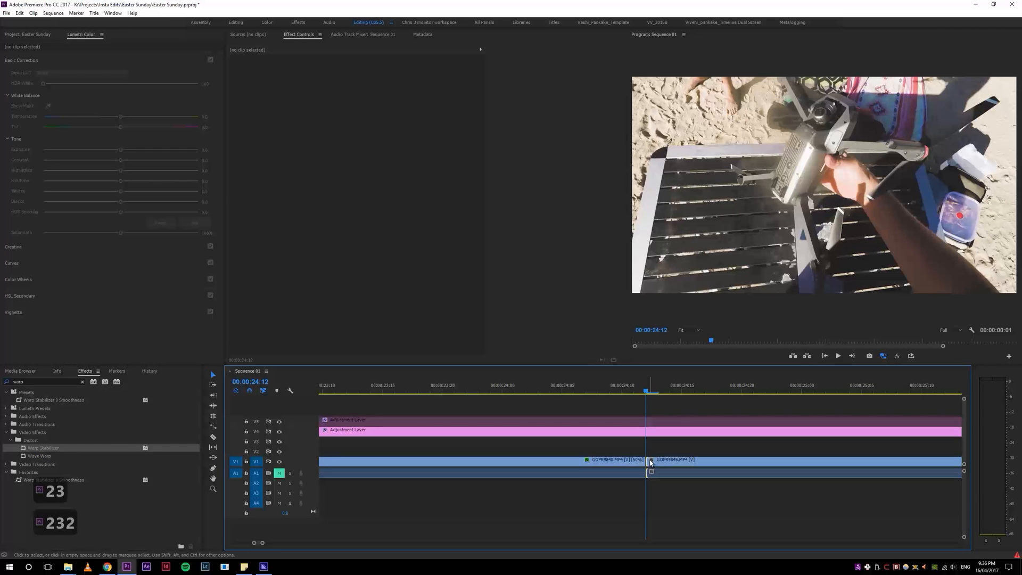
{"action": "key", "text": "4"}
{"action": "key", "text": "4"}
{"action": "key", "text": "4"}
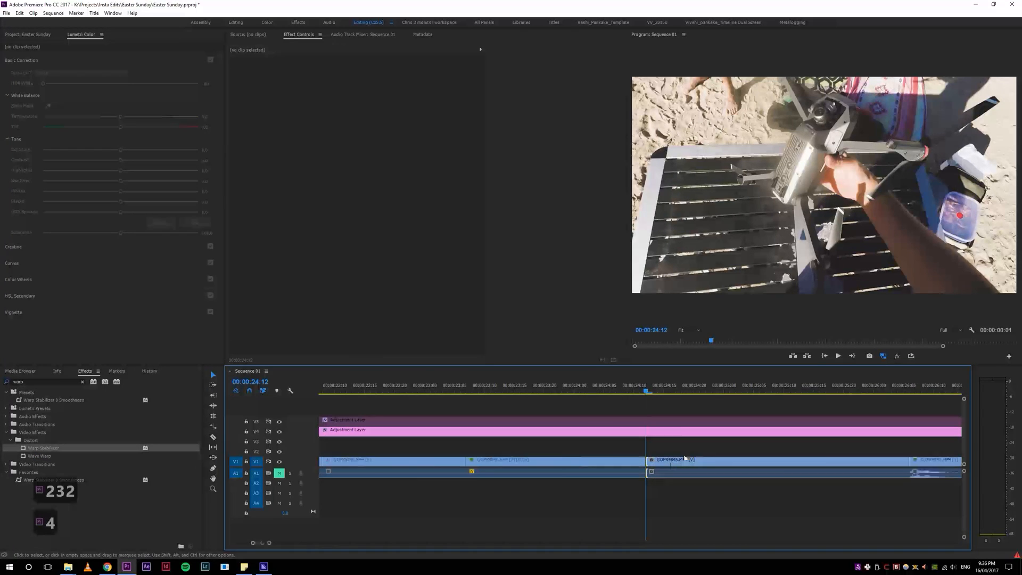
Step: Select the nearest edit point as a ripple-in edit and extend it to the playhead
{"action": "key", "text": "5"}
{"action": "key", "text": "5"}
{"action": "key", "text": "5"}
{"action": "key", "text": "4"}
{"action": "key", "text": "4"}
{"action": "key", "text": "4"}
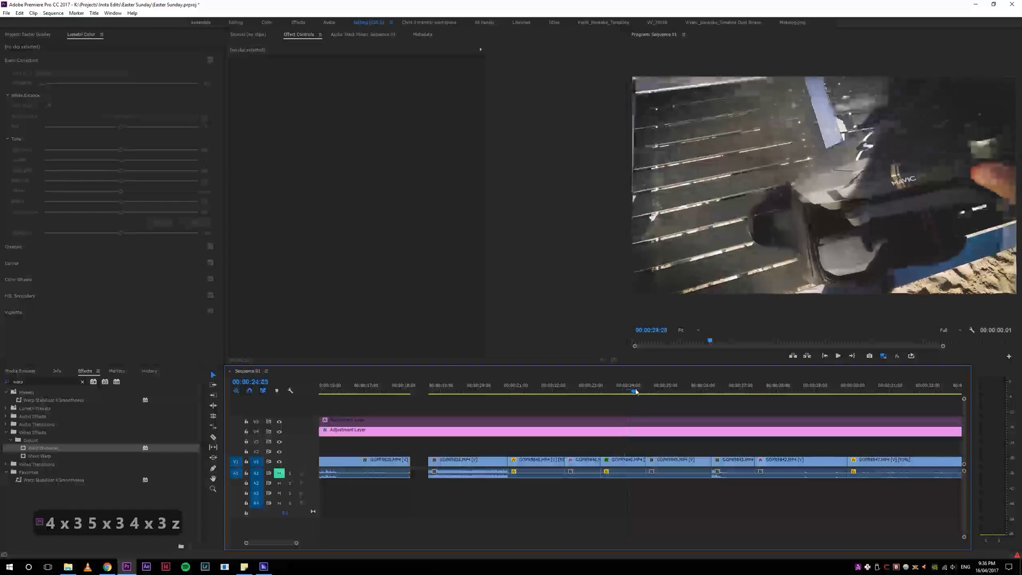
{"action": "key", "text": "2"}
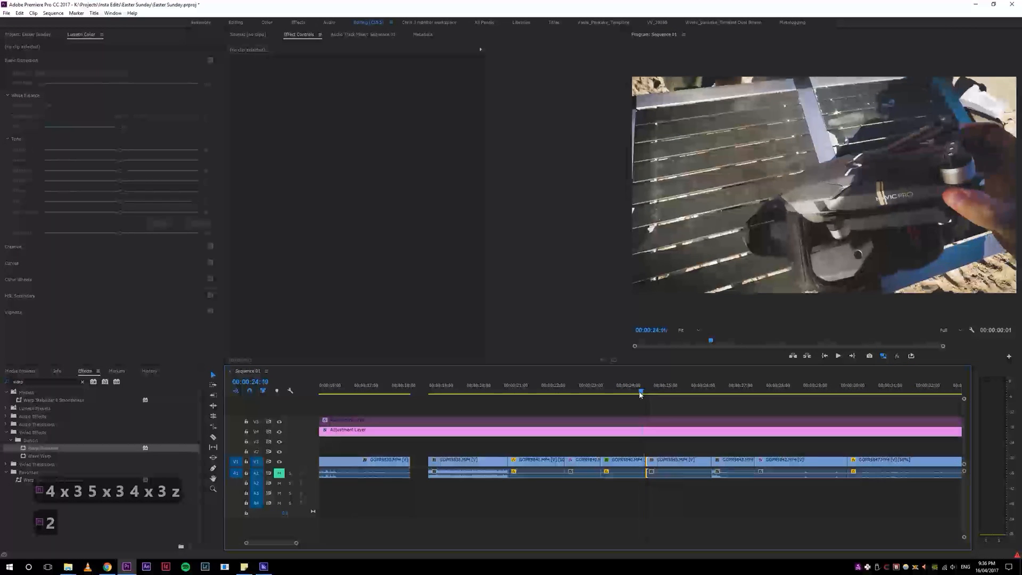
{"action": "key", "text": "e"}
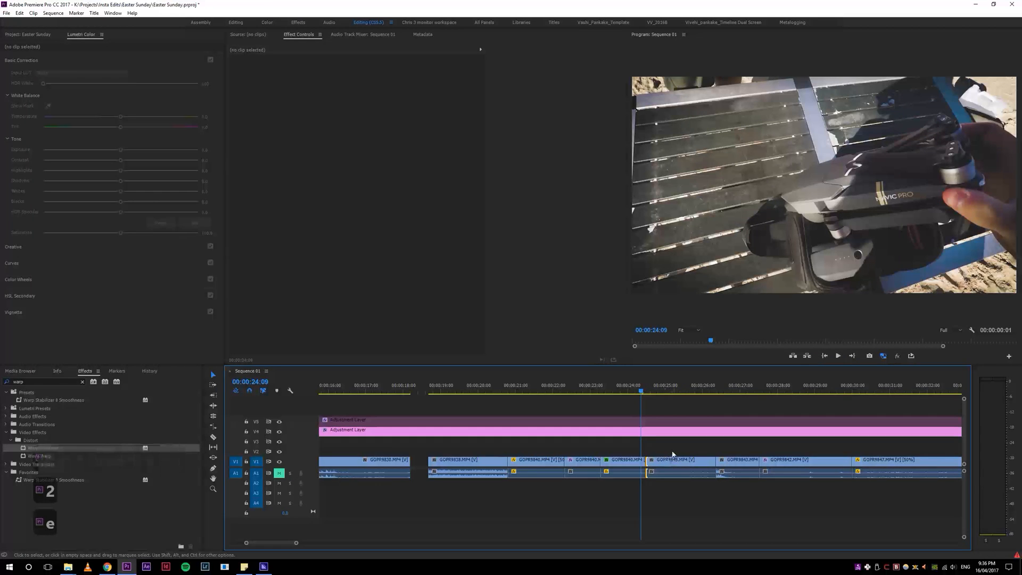
Step: Zoom the timeline out and back in to examine the trimmed edit around the playhead
{"action": "key", "text": "4"}
{"action": "key", "text": "4"}
{"action": "key", "text": "5"}
{"action": "key", "text": "5"}
{"action": "key", "text": "5"}
{"action": "key", "text": "5"}
{"action": "key", "text": "5"}
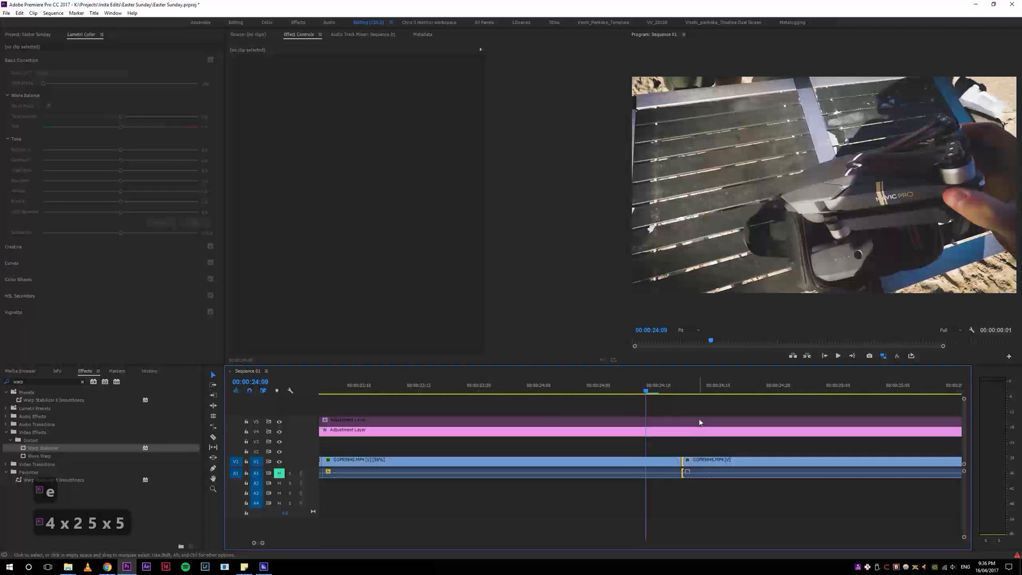
{"action": "key", "text": "4"}
{"action": "key", "text": "4"}
{"action": "key", "text": "4"}
{"action": "key", "text": "4"}
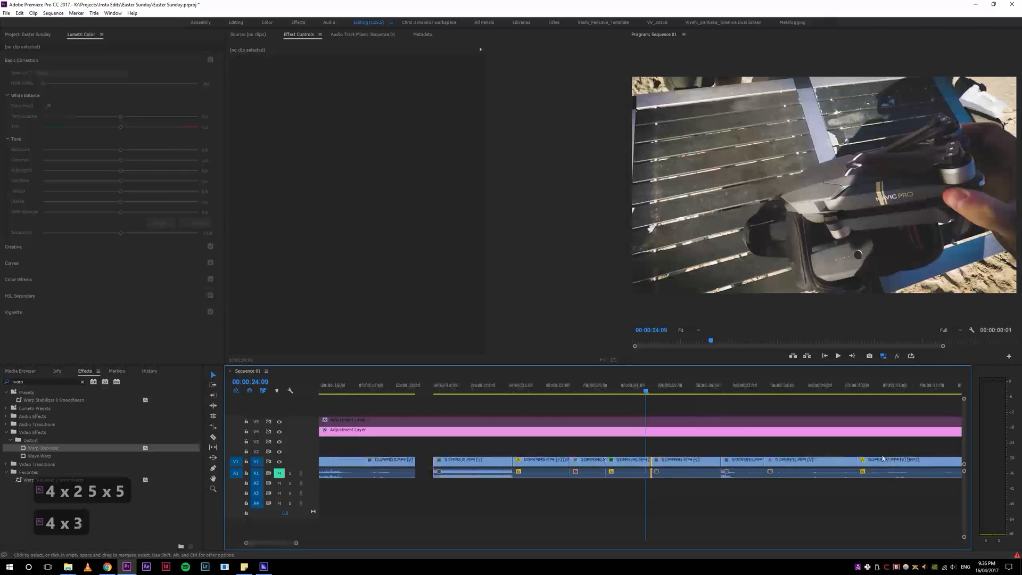
{"action": "key", "text": "5"}
{"action": "key", "text": "5"}
{"action": "key", "text": "5"}
{"action": "key", "text": "5"}
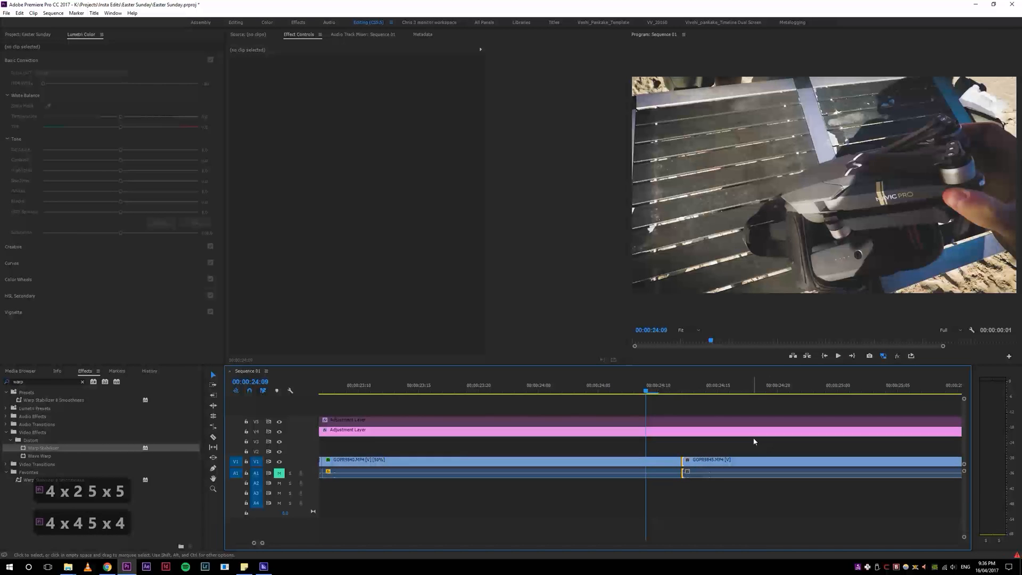
Step: Undo the last two edits and place the playhead at 00:00:24:16
{"action": "key", "text": "ctrl+z"}
{"action": "key", "text": "ctrl+z"}
{"action": "left_click", "coordinate": [726, 390]}
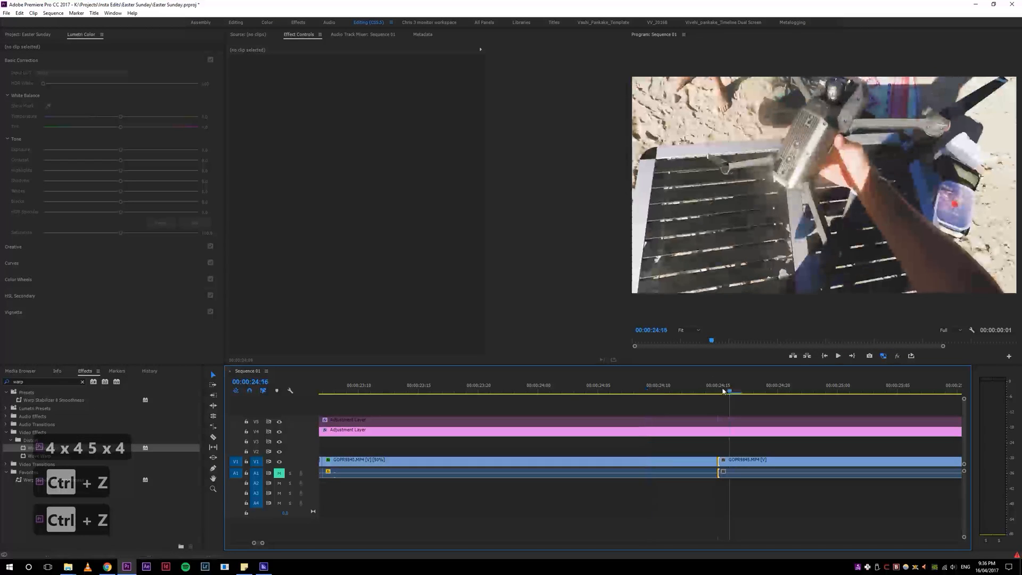
Step: Select the clips from GOPR9845.MP4 onward with the Track Select Forward tool and nudge them slightly
{"action": "key", "text": "z"}
{"action": "key", "text": "4"}
{"action": "key", "text": "4"}
{"action": "key", "text": "4"}
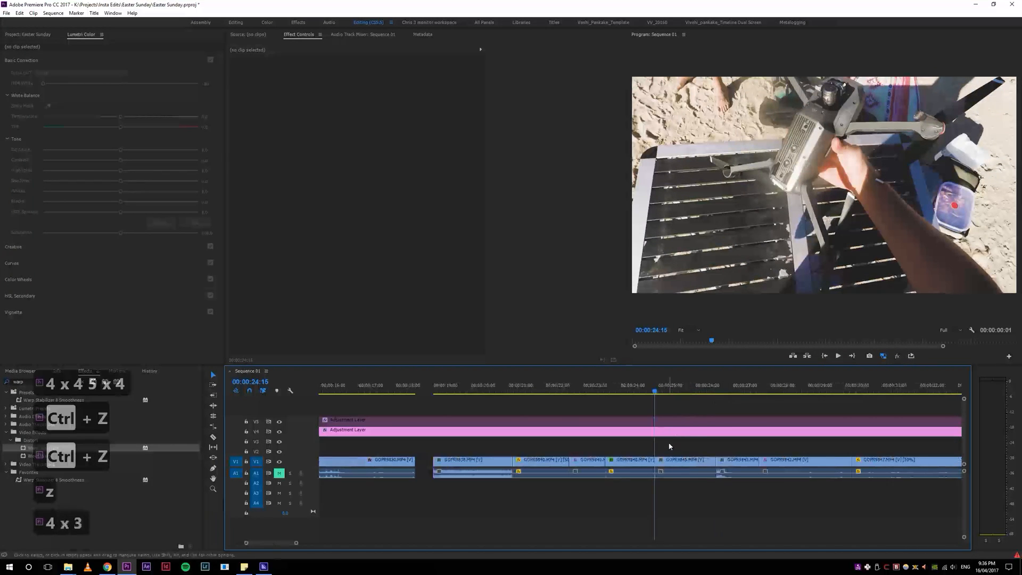
{"action": "key", "text": "a"}
{"action": "left_click", "coordinate": [667, 462]}
{"action": "key", "text": "v"}
{"action": "mouse_move", "coordinate": [677, 464]}
{"action": "left_mouse_down"}
{"action": "mouse_move", "coordinate": [694, 466]}
{"action": "mouse_move", "coordinate": [667, 461]}
{"action": "left_mouse_up"}
{"action": "left_click", "coordinate": [692, 497]}
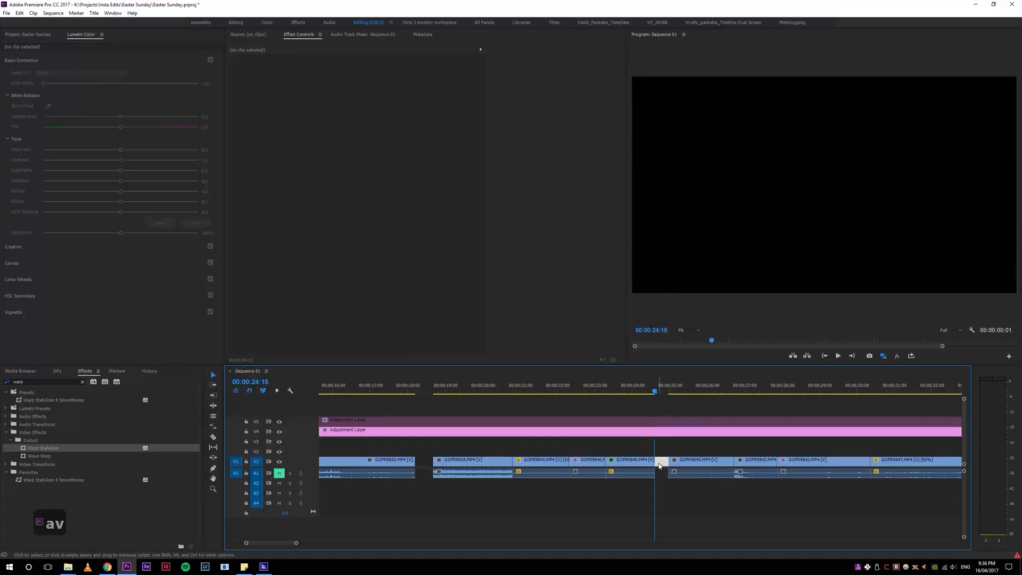
Step: Select the gap before GOPR9845.MP4 and ripple delete it
{"action": "left_click", "coordinate": [660, 464]}
{"action": "key", "text": "s"}
{"action": "key", "text": "5"}
{"action": "key", "text": "5"}
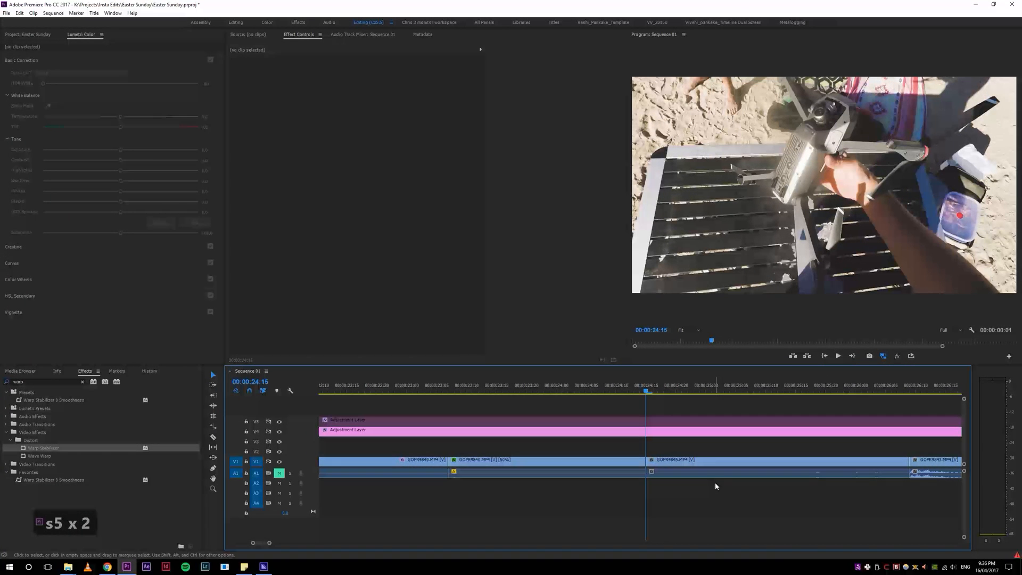
Step: Select the nearest edit as ripple in, move the playhead to 00:00:23:23 and extend the edit to it repeatedly
{"action": "key", "text": "2"}
{"action": "left_click_drag", "start_coordinate": [647, 391], "coordinate": [551, 389]}
{"action": "key", "text": "e"}
{"action": "key", "text": "e"}
{"action": "key", "text": "4"}
{"action": "key", "text": "4"}
{"action": "key", "text": "4"}
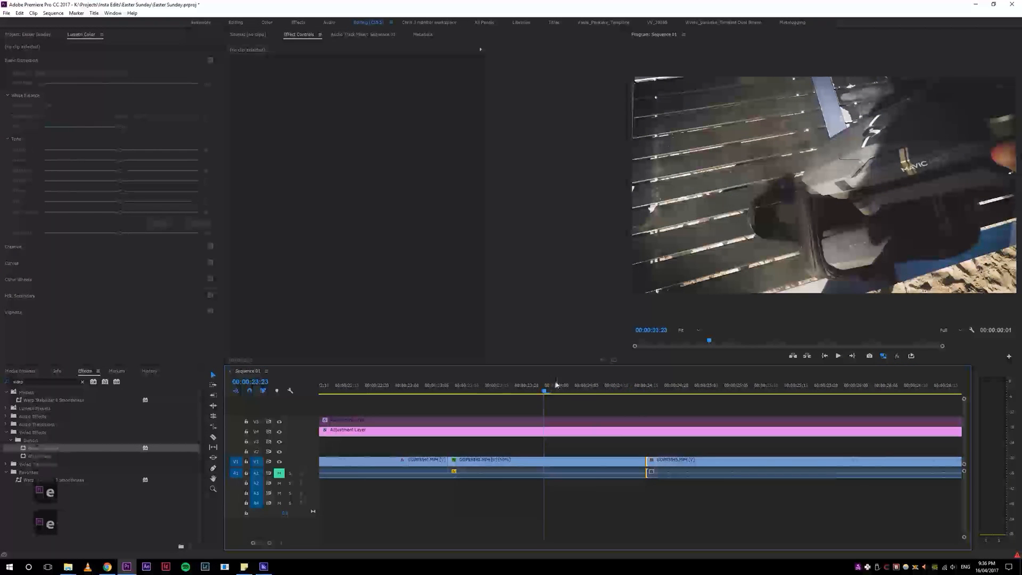
{"action": "key", "text": "e"}
{"action": "key", "text": "e"}
{"action": "key", "text": "e"}
{"action": "key", "text": "e"}
{"action": "key", "text": "e"}
{"action": "key", "text": "e"}
{"action": "key", "text": "e"}
{"action": "key", "text": "e"}
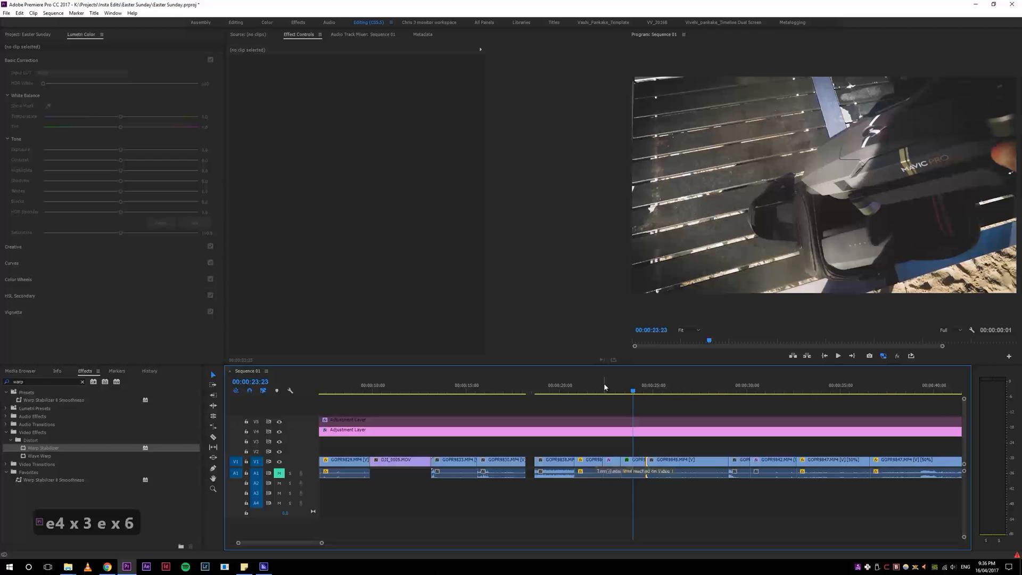
Step: Undo the last eight edits
{"action": "key", "text": "ctrl+z"}
{"action": "key", "text": "ctrl+z"}
{"action": "key", "text": "ctrl+z"}
{"action": "key", "text": "ctrl+z"}
{"action": "key", "text": "ctrl+z"}
{"action": "key", "text": "ctrl+z"}
{"action": "key", "text": "ctrl+z"}
{"action": "key", "text": "ctrl+z"}
{"action": "key", "text": "ctrl+z"}
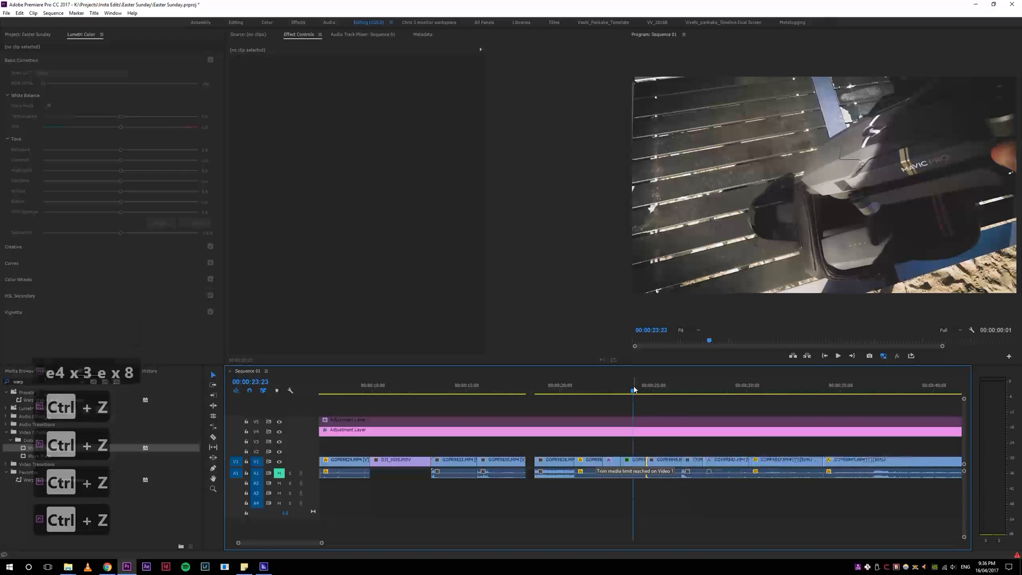
{"action": "key", "text": "ctrl+z"}
{"action": "key", "text": "ctrl+z"}
{"action": "key", "text": "ctrl+z"}
{"action": "key", "text": "ctrl+z"}
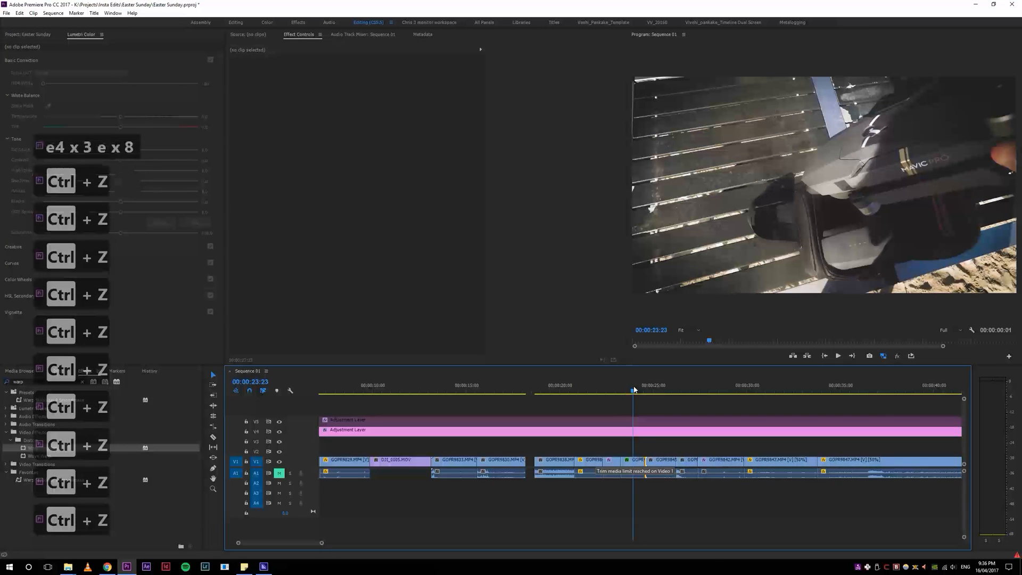
Step: Move the playhead to about 00:00:24:04 and briefly play back the sequence
{"action": "mouse_move", "coordinate": [639, 390]}
{"action": "left_mouse_down"}
{"action": "mouse_move", "coordinate": [661, 393]}
{"action": "mouse_move", "coordinate": [622, 394]}
{"action": "left_mouse_up"}
{"action": "key", "text": "5"}
{"action": "key", "text": "5"}
{"action": "key", "text": "5"}
{"action": "key", "text": "space"}
{"action": "key", "text": "space"}
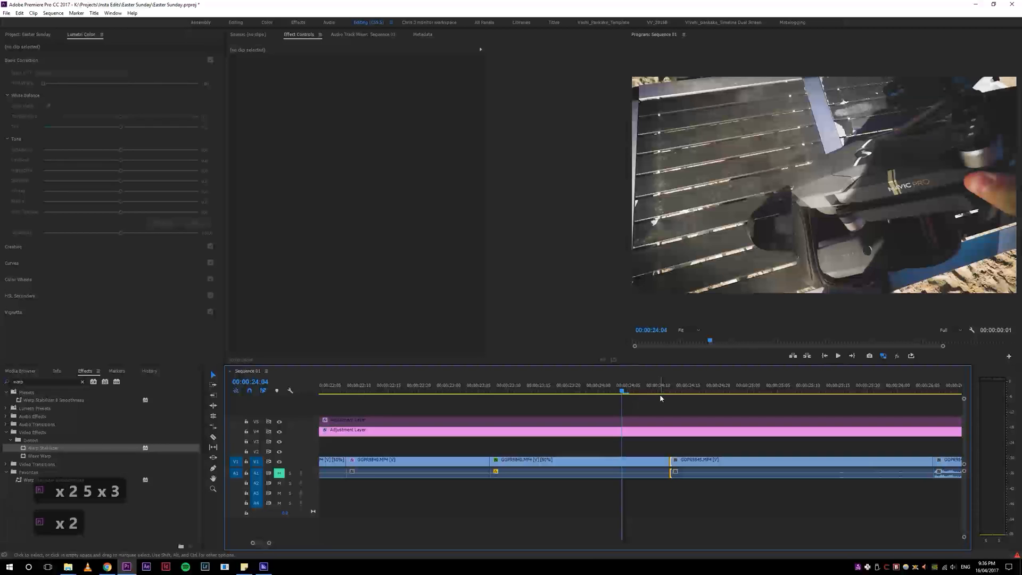
{"action": "key", "text": "z"}
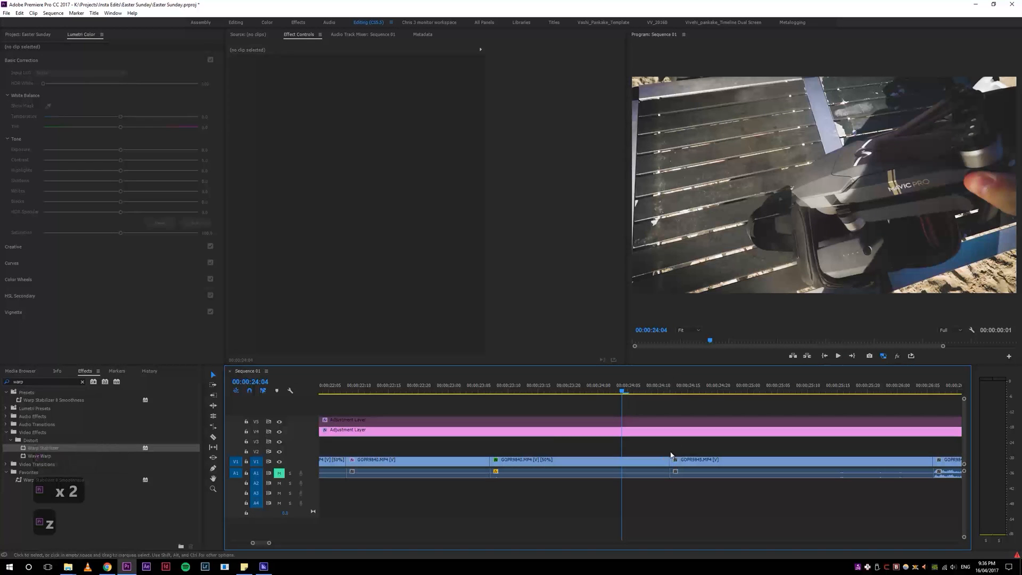
Step: Try dragging the edit point, then extending a ripple-out edit to the playhead at 00:00:24:16, undoing each
{"action": "left_click_drag", "start_coordinate": [669, 460], "coordinate": [690, 460]}
{"action": "key", "text": "ctrl+z"}
{"action": "left_click_drag", "start_coordinate": [626, 389], "coordinate": [697, 393]}
{"action": "key", "text": "3"}
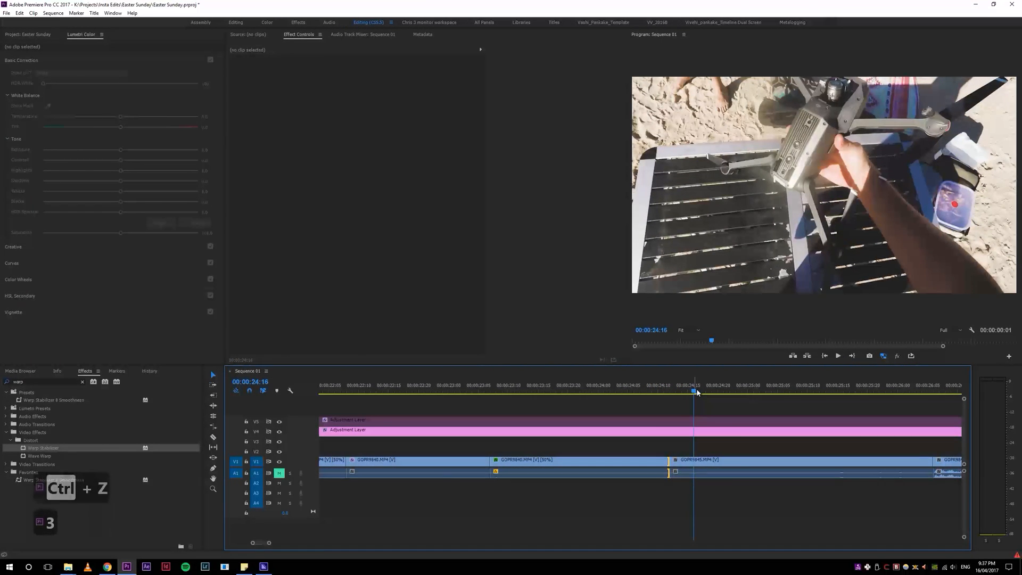
{"action": "key", "text": "e"}
{"action": "key", "text": "ctrl+z"}
Step: Open Keyboard Shortcuts and look up the commands mapped to keys 2 and 3
{"action": "left_click_drag", "start_coordinate": [674, 389], "coordinate": [664, 392]}
{"action": "key", "text": "ctrl+alt+k"}
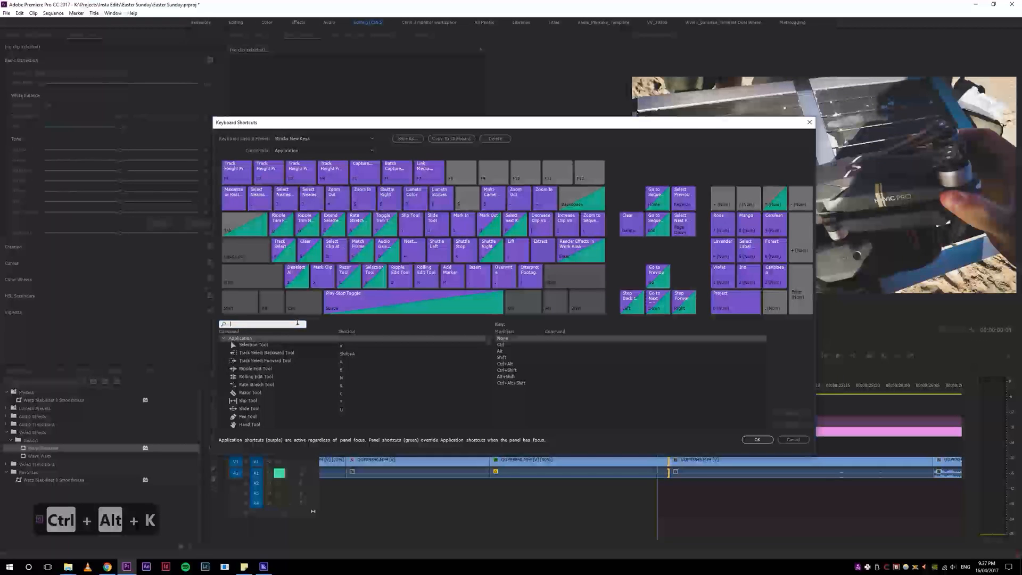
{"action": "type", "text": "2"}
{"action": "left_click_drag", "start_coordinate": [488, 353], "coordinate": [489, 366]}
{"action": "left_click", "coordinate": [258, 383]}
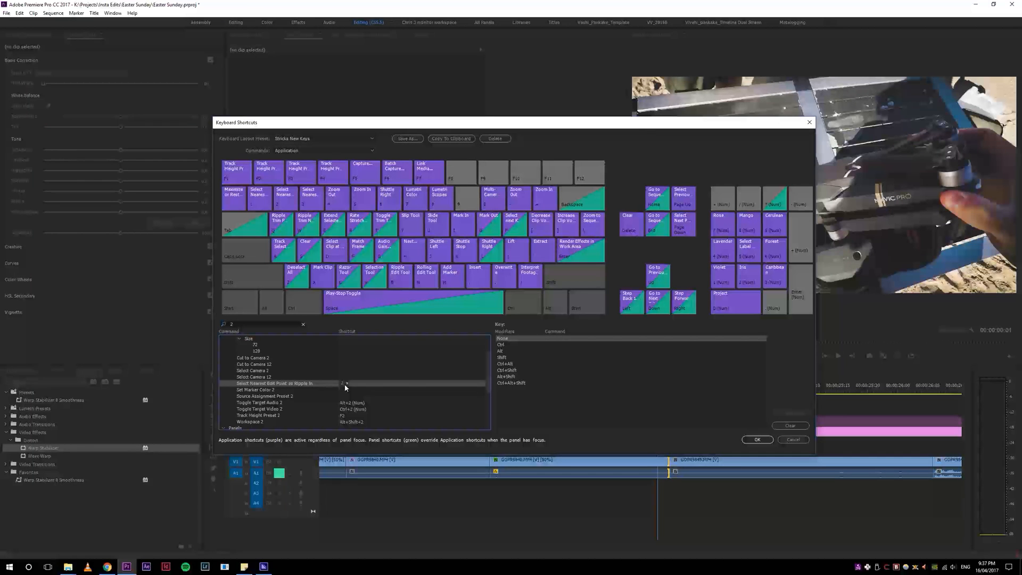
{"action": "type", "text": "3"}
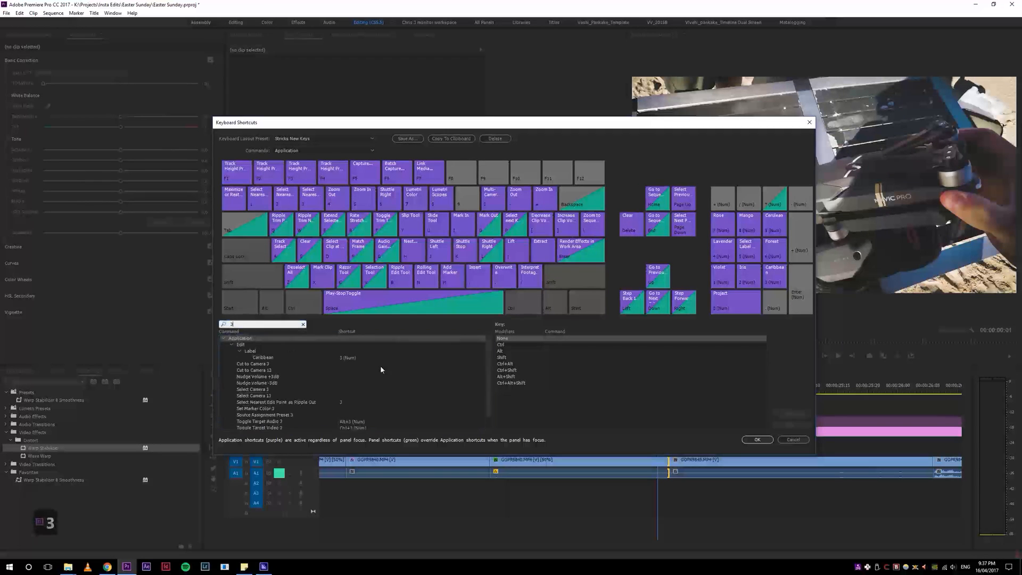
{"action": "scroll", "coordinate": [334, 396], "scroll_direction": "down", "scroll_amount": 1}
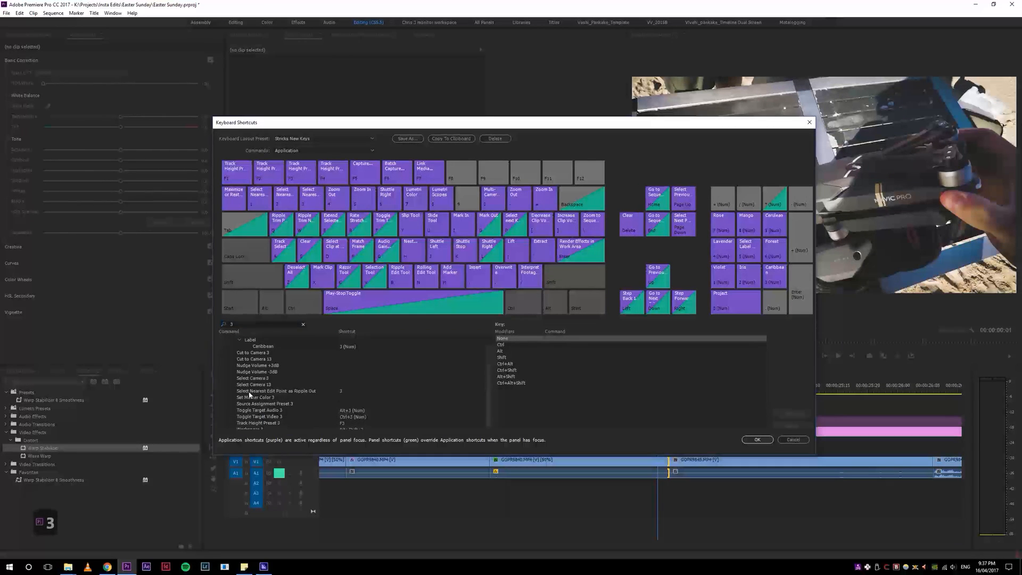
{"action": "left_click", "coordinate": [331, 391]}
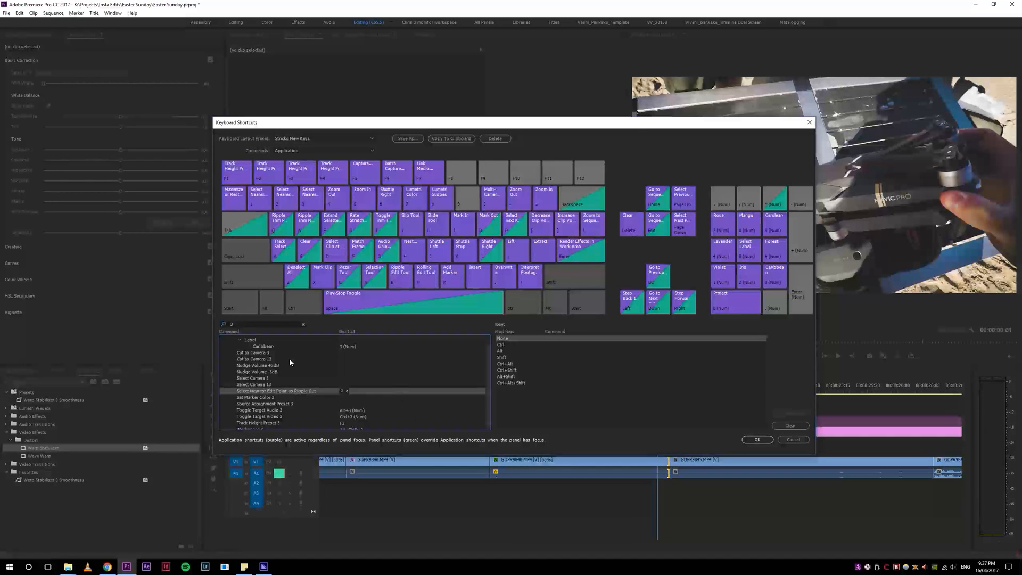
Step: Search the shortcuts for key 1 and close the dialog without saving
{"action": "double_click", "coordinate": [247, 322]}
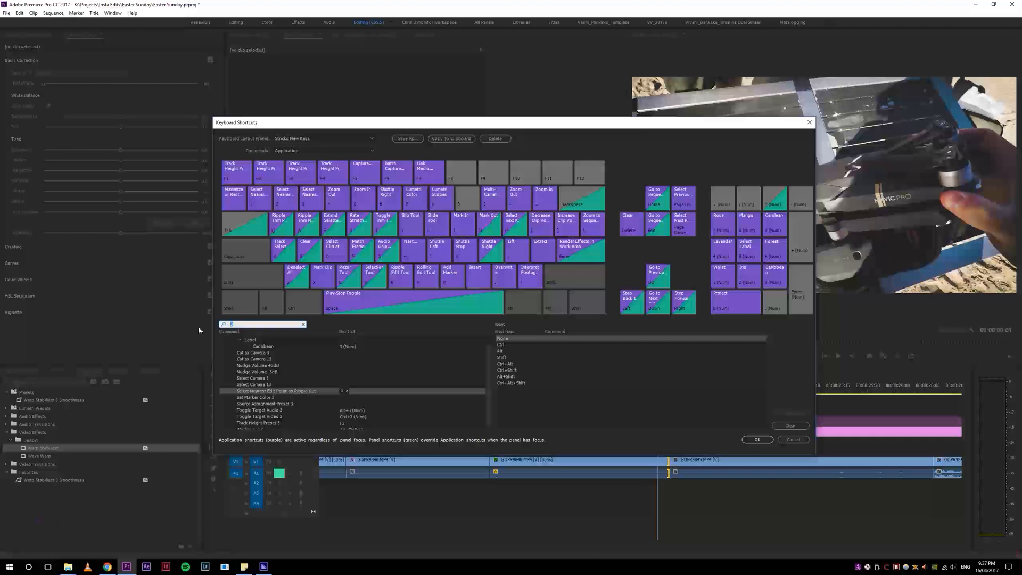
{"action": "type", "text": "1"}
{"action": "left_click_drag", "start_coordinate": [488, 348], "coordinate": [479, 385]}
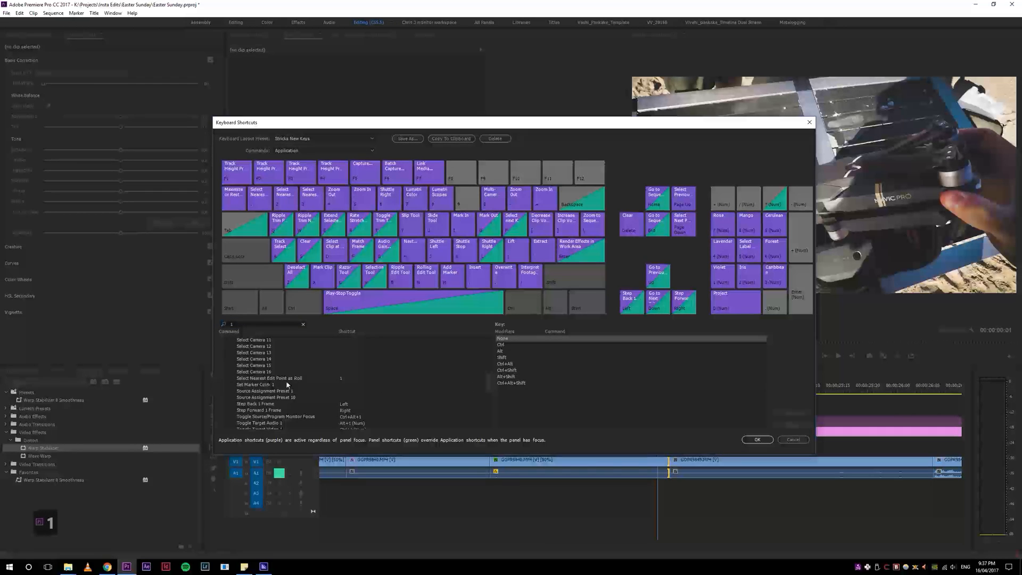
{"action": "left_click", "coordinate": [798, 441]}
Step: Select the nearest edit point as a roll edit and extend it to the playhead repeatedly
{"action": "key", "text": "1"}
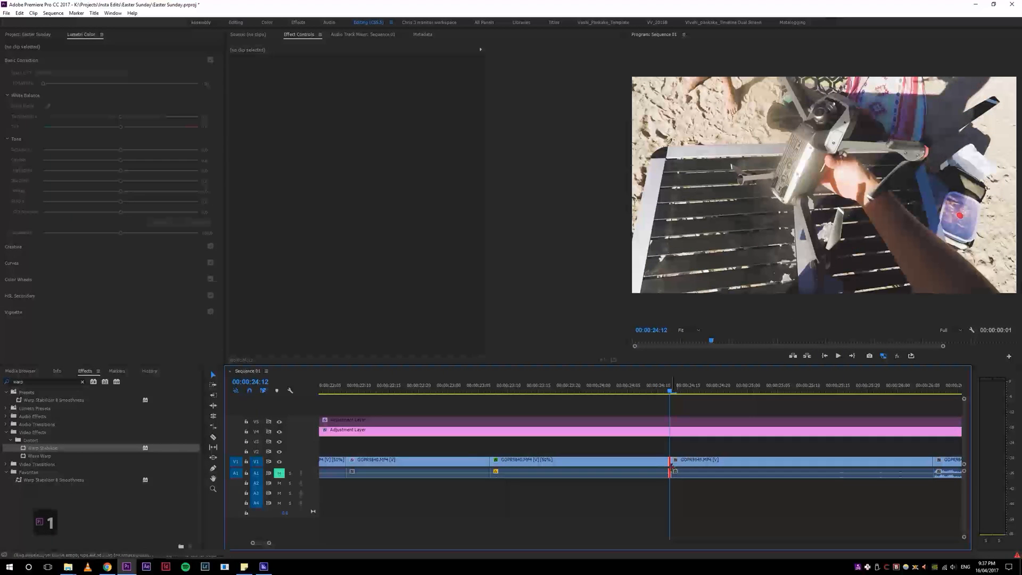
{"action": "key", "text": "e"}
{"action": "key", "text": "e"}
{"action": "key", "text": "e"}
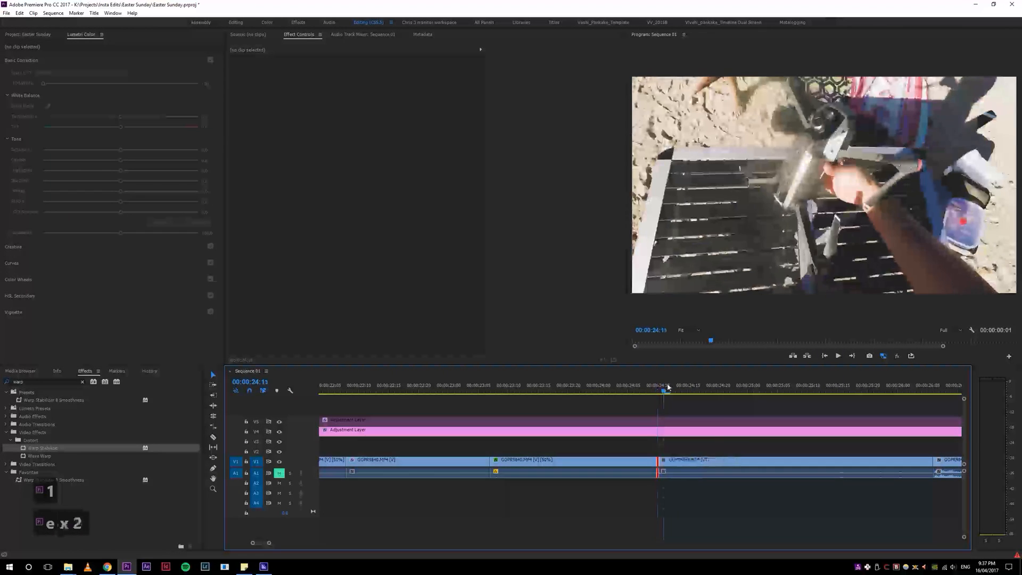
{"action": "key", "text": "e"}
{"action": "key", "text": "e"}
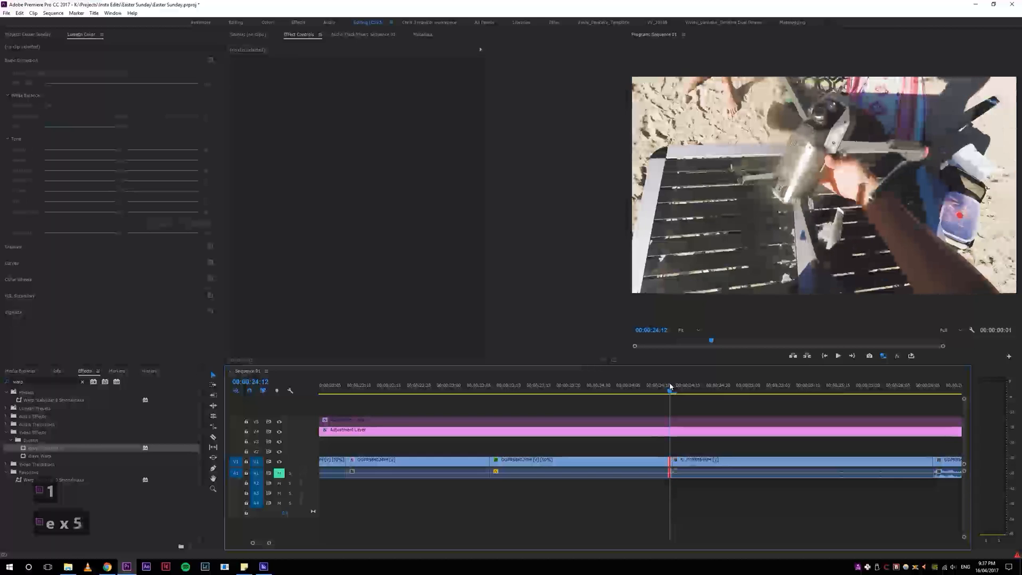
Step: Enlarge the video track height and roll the edit to the playhead at several nearby positions
{"action": "scroll", "coordinate": [258, 460], "scroll_direction": "down", "scroll_amount": 1}
{"action": "scroll", "coordinate": [258, 460], "scroll_direction": "up", "scroll_amount": 9}
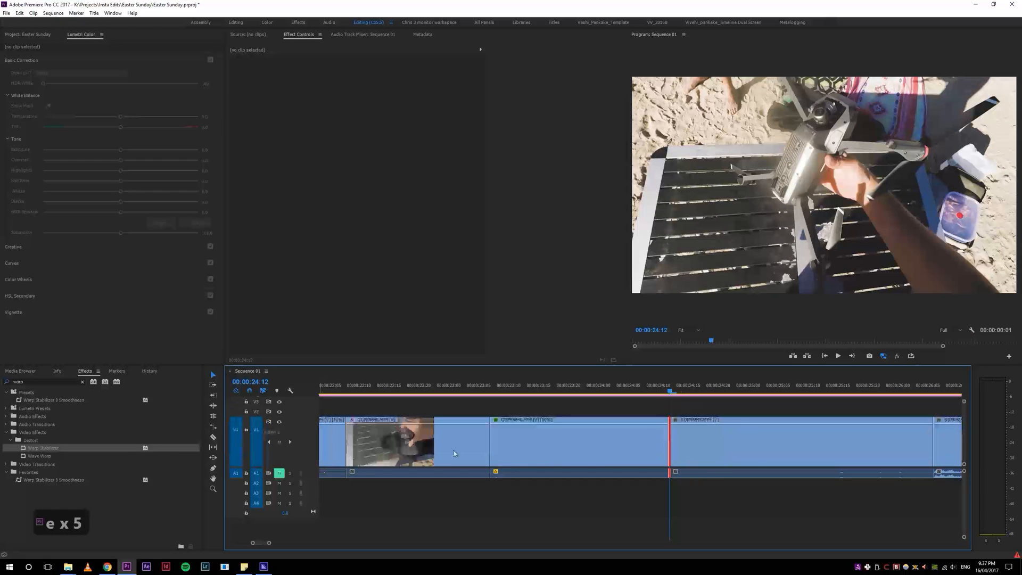
{"action": "key", "text": "e"}
{"action": "left_click", "coordinate": [661, 387]}
{"action": "key", "text": "e"}
{"action": "left_click", "coordinate": [675, 387]}
{"action": "key", "text": "e"}
{"action": "key", "text": "e"}
{"action": "left_click", "coordinate": [569, 387]}
{"action": "key", "text": "space"}
Step: Extend the roll edit to the playhead once more and play back the section just before the cut
{"action": "key", "text": "space"}
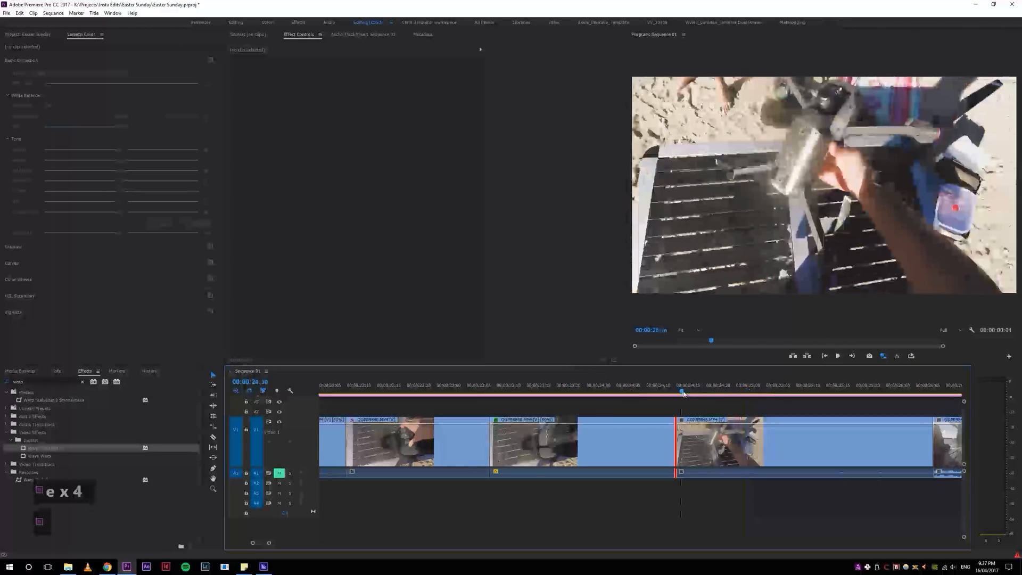
{"action": "key", "text": "e"}
{"action": "left_click", "coordinate": [538, 387]}
{"action": "key", "text": "space"}
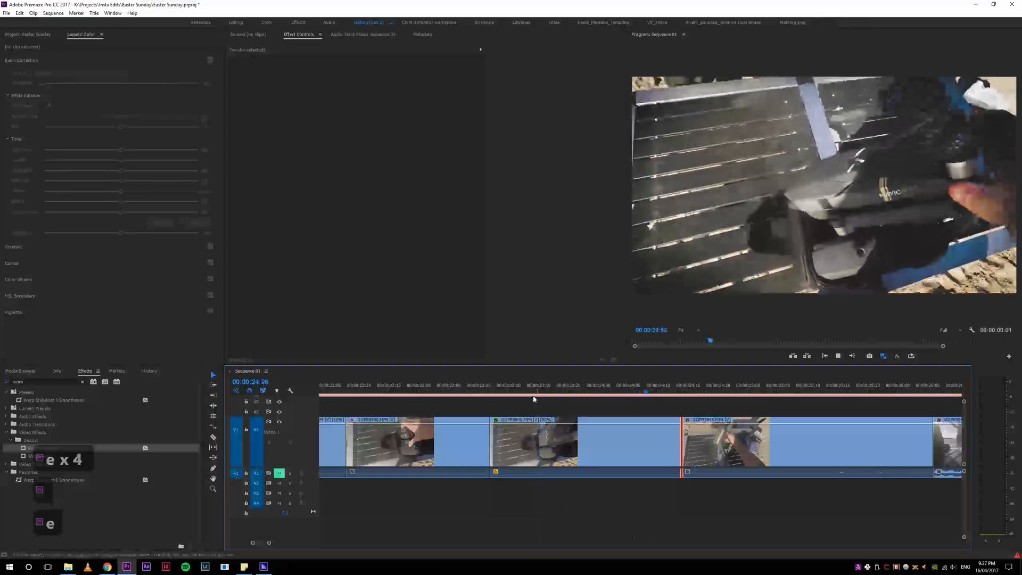
{"action": "key", "text": "space"}
{"action": "left_click", "coordinate": [555, 388]}
{"action": "key", "text": "space"}
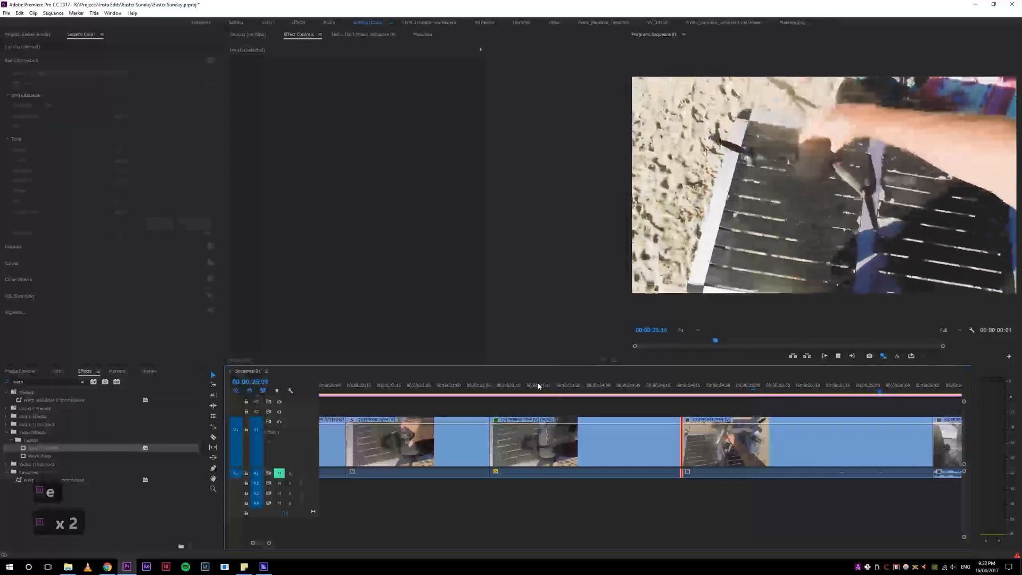
Step: Play back the sequence from around the rolled cut to review it
{"action": "key", "text": "4"}
{"action": "key", "text": "4"}
{"action": "key", "text": "4"}
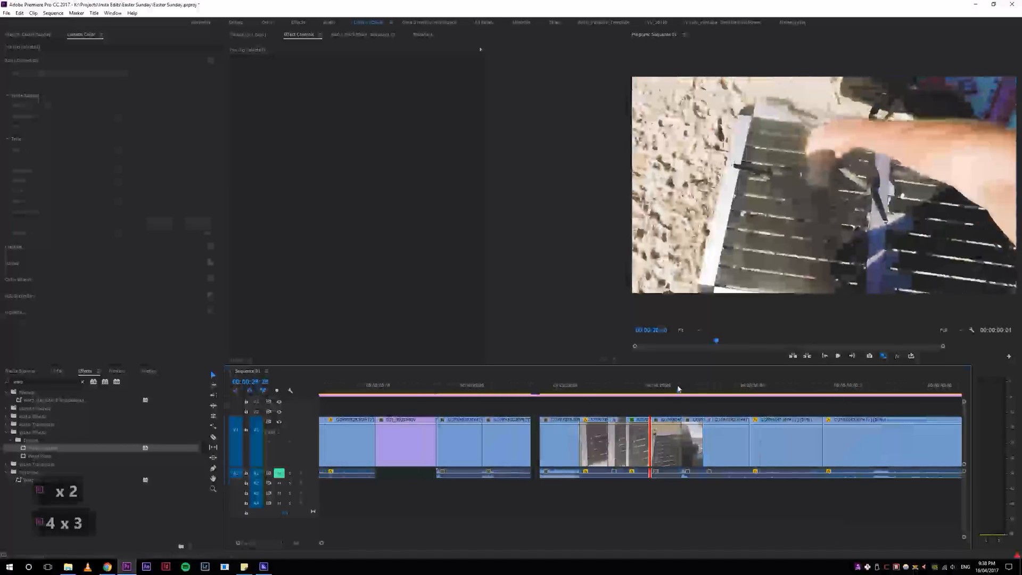
{"action": "key", "text": "space"}
{"action": "left_click", "coordinate": [668, 386]}
{"action": "key", "text": "space"}
{"action": "key", "text": "space"}
{"action": "key", "text": "space"}
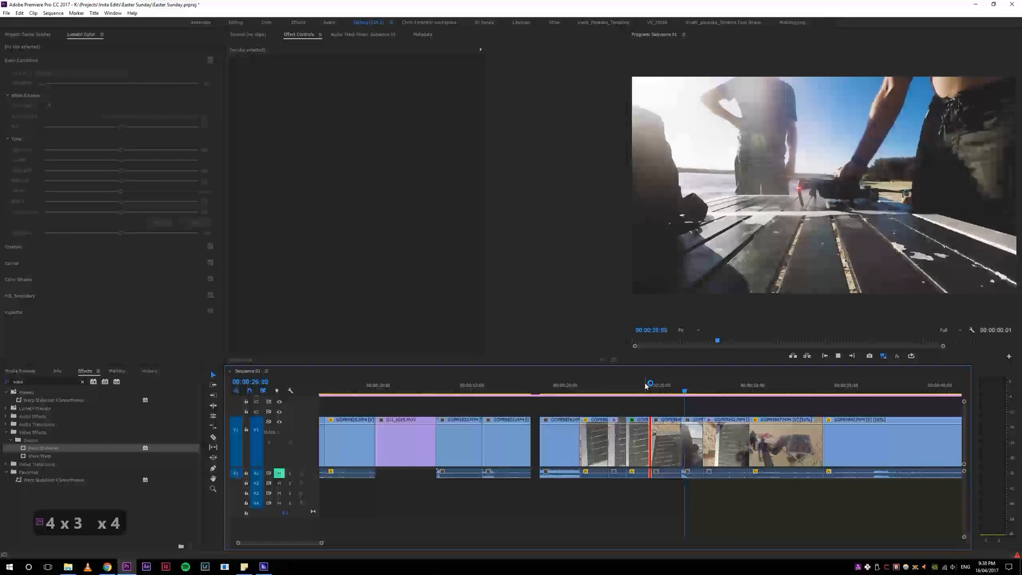
{"action": "left_click", "coordinate": [672, 383]}
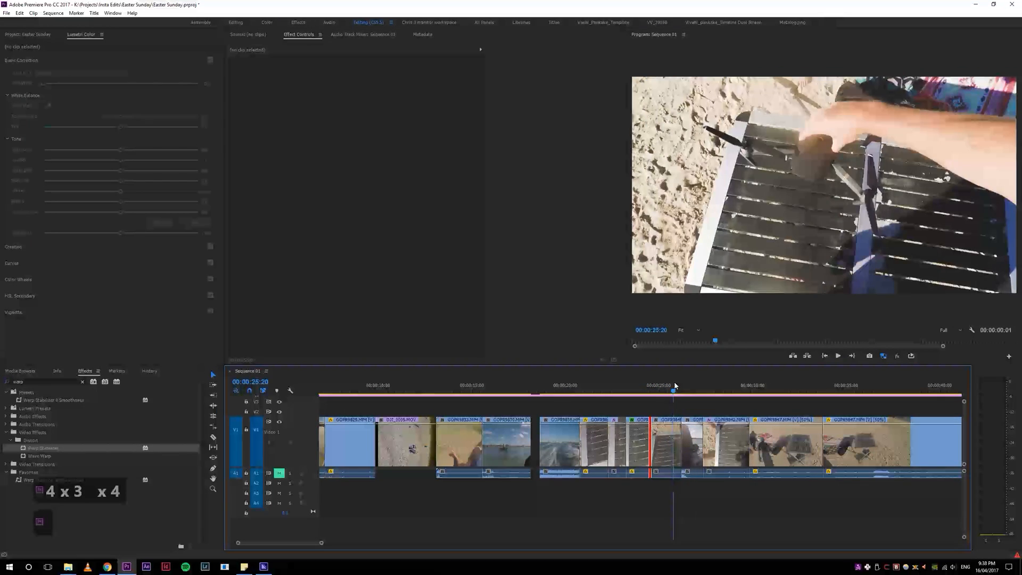
{"action": "key", "text": "space"}
{"action": "key", "text": "space"}
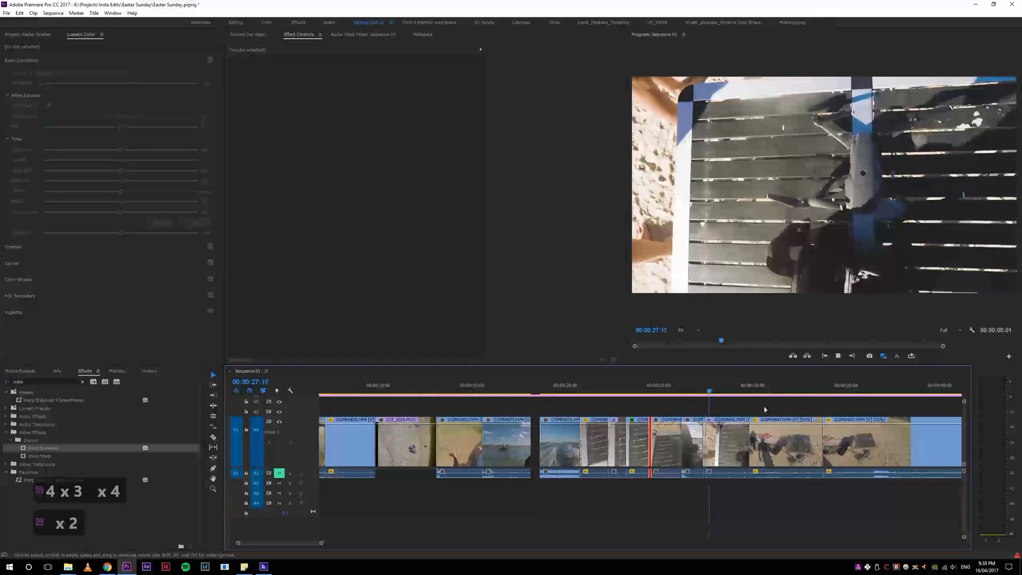
Step: Zoom into the timeline and play back the section around the rolled cut from two nearby positions
{"action": "key", "text": "5"}
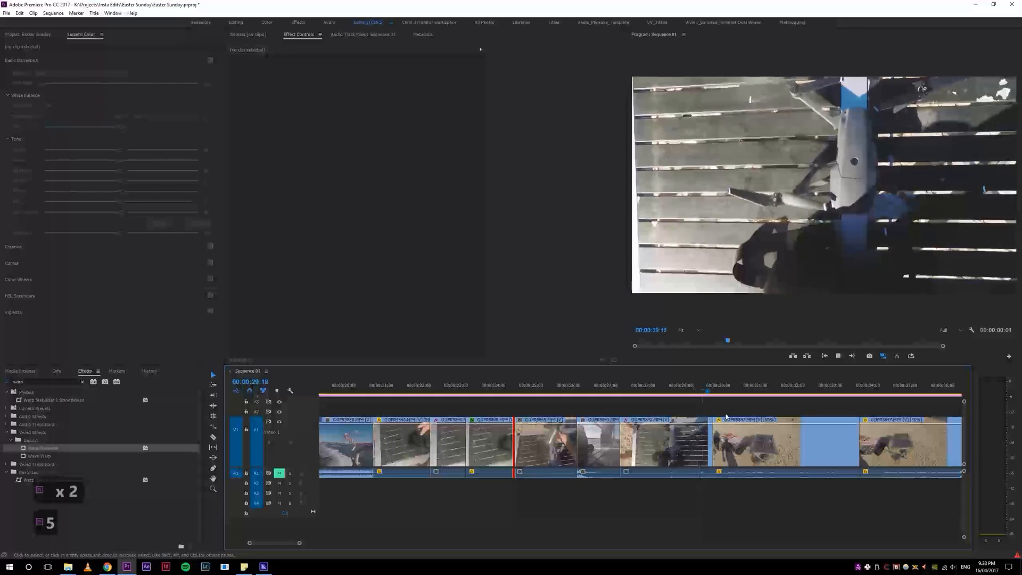
{"action": "left_click", "coordinate": [620, 388]}
{"action": "key", "text": "space"}
{"action": "key", "text": "space"}
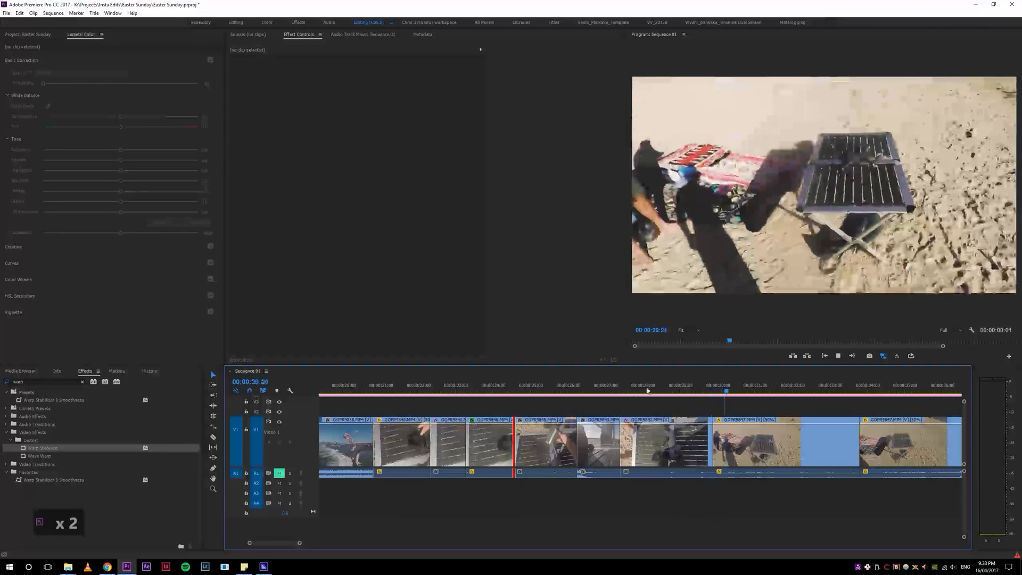
{"action": "key", "text": "space"}
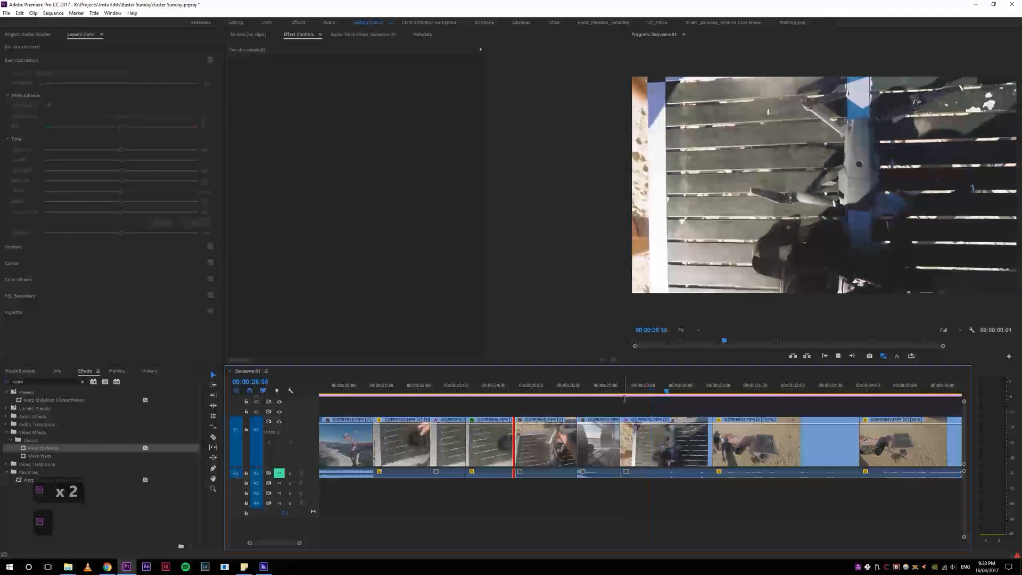
{"action": "left_click", "coordinate": [625, 388]}
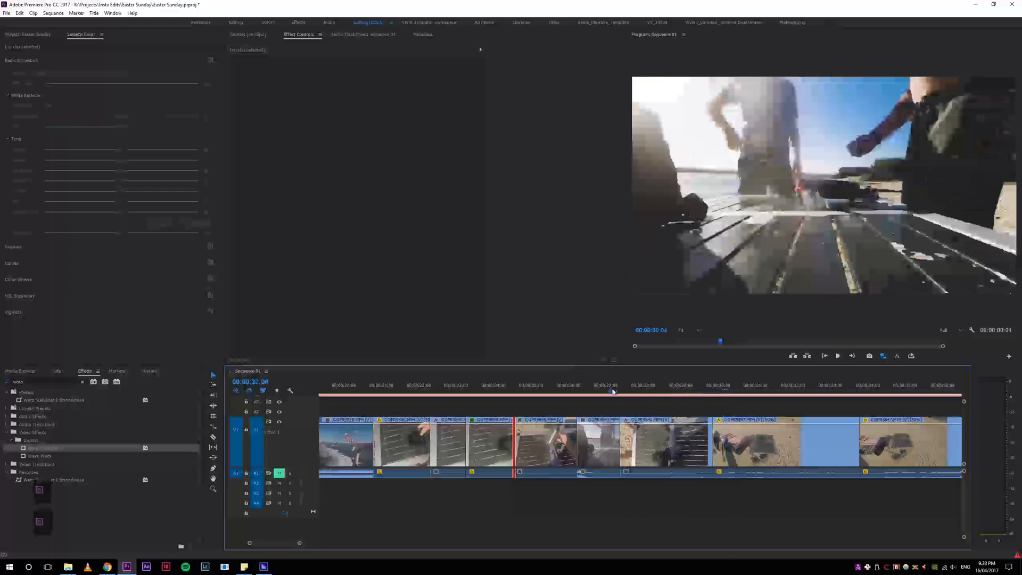
{"action": "key", "text": "space"}
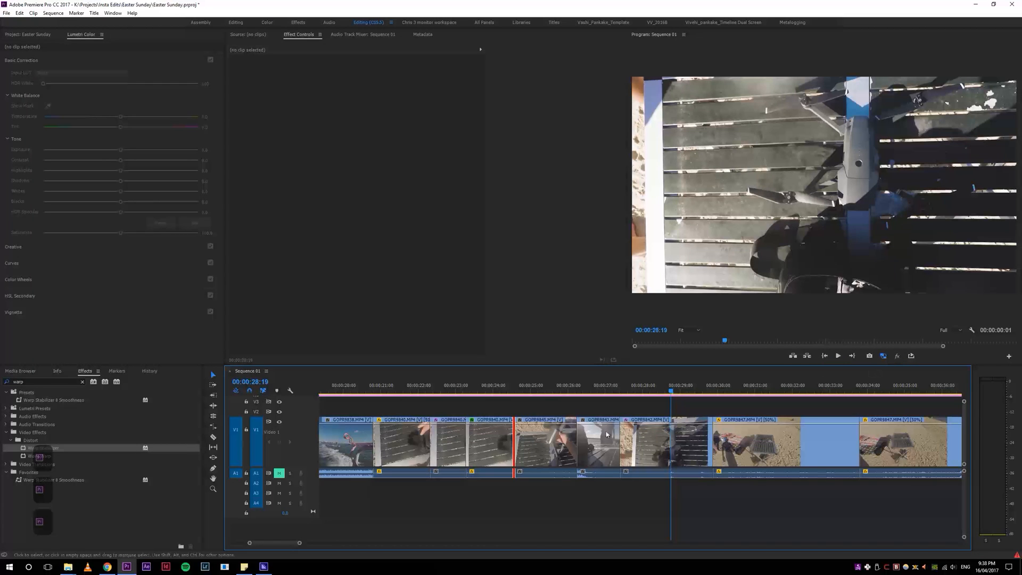
Step: Move the playhead near the cut, select the clip beneath it and undo the last edit
{"action": "left_click", "coordinate": [626, 391]}
{"action": "mouse_move", "coordinate": [665, 393]}
{"action": "left_mouse_down"}
{"action": "mouse_move", "coordinate": [632, 394]}
{"action": "mouse_move", "coordinate": [698, 392]}
{"action": "mouse_move", "coordinate": [651, 393]}
{"action": "left_mouse_up"}
{"action": "key", "text": "4"}
{"action": "left_click", "coordinate": [655, 442]}
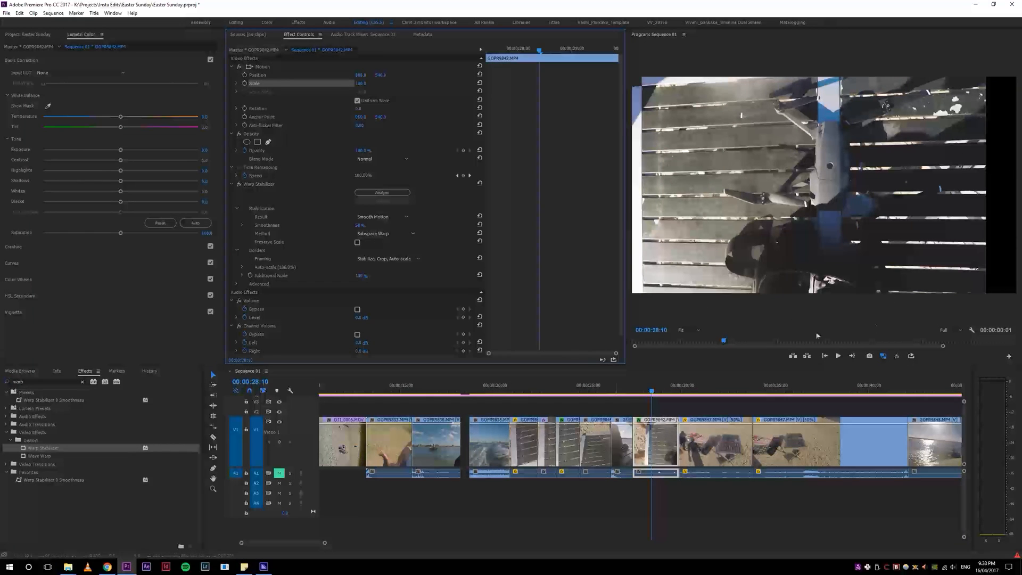
{"action": "key", "text": "ctrl+z"}
Step: Position the playhead just past the cut and zoom the timeline out and back in around it
{"action": "left_click_drag", "start_coordinate": [647, 387], "coordinate": [672, 397]}
{"action": "key", "text": "minus"}
{"action": "key", "text": "minus"}
{"action": "key", "text": "equal"}
{"action": "key", "text": "equal"}
{"action": "key", "text": "equal"}
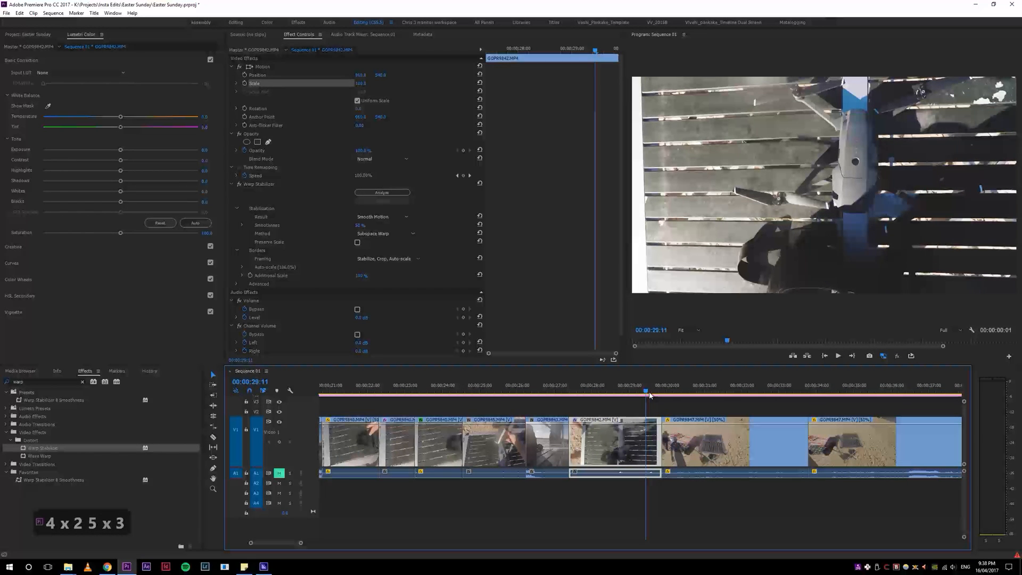
{"action": "key", "text": "minus"}
{"action": "key", "text": "equal"}
{"action": "key", "text": "equal"}
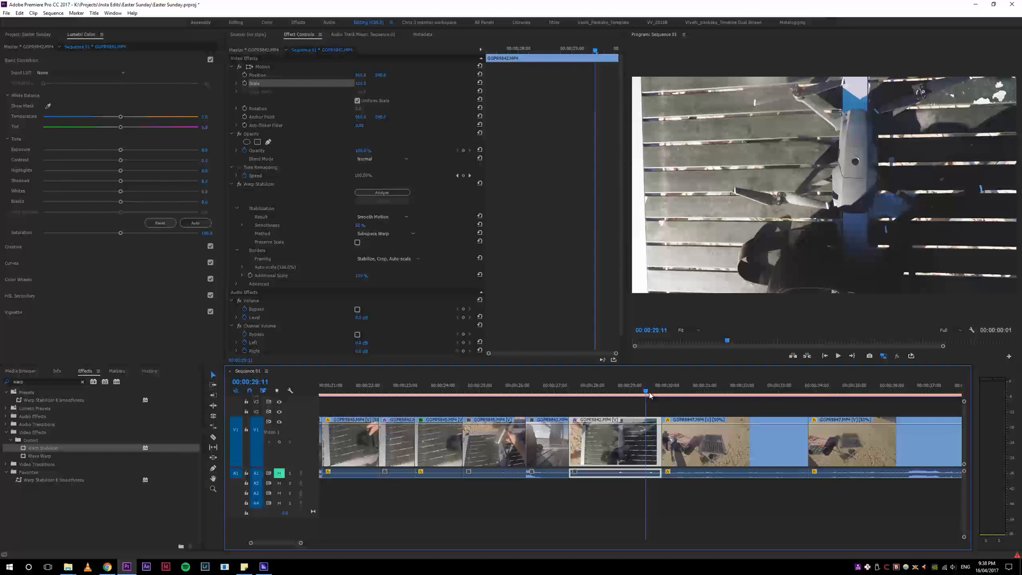
Step: Step the timeline zoom out and in with the zoom shortcuts and move the playhead slightly earlier
{"action": "key", "text": "4"}
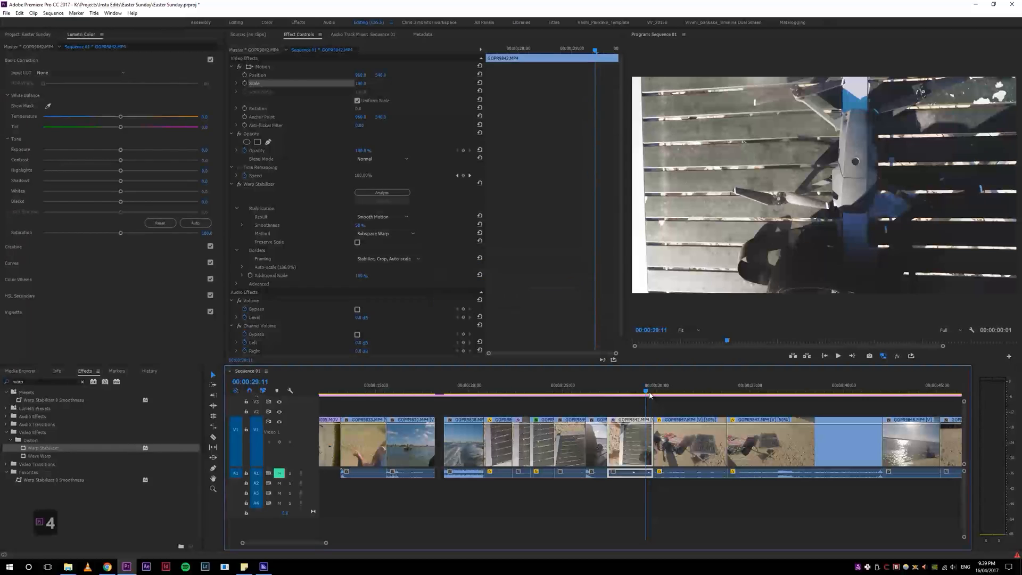
{"action": "key", "text": "4"}
{"action": "key", "text": "5"}
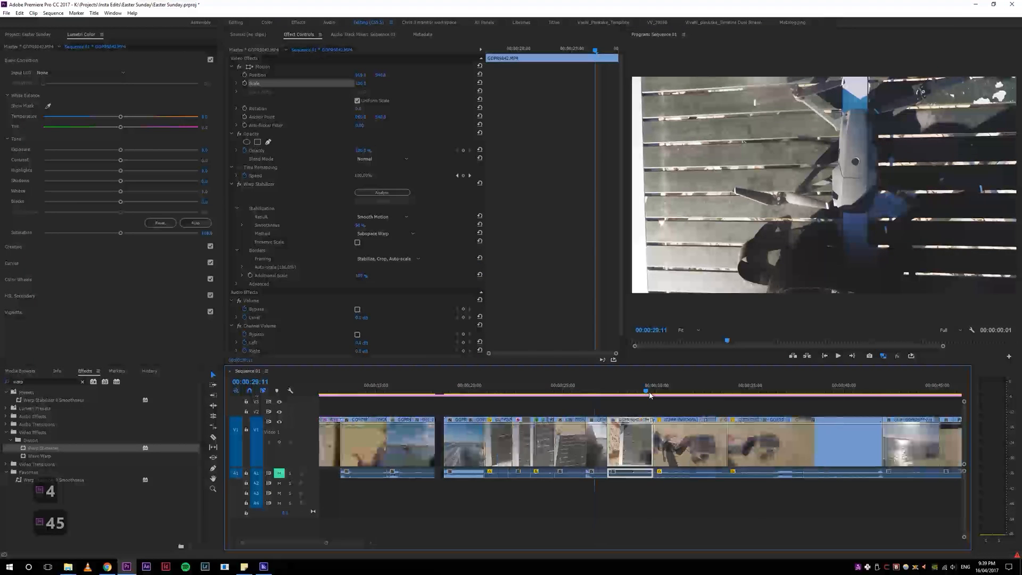
{"action": "key", "text": "5"}
{"action": "left_click_drag", "start_coordinate": [649, 394], "coordinate": [625, 390]}
{"action": "key", "text": "4"}
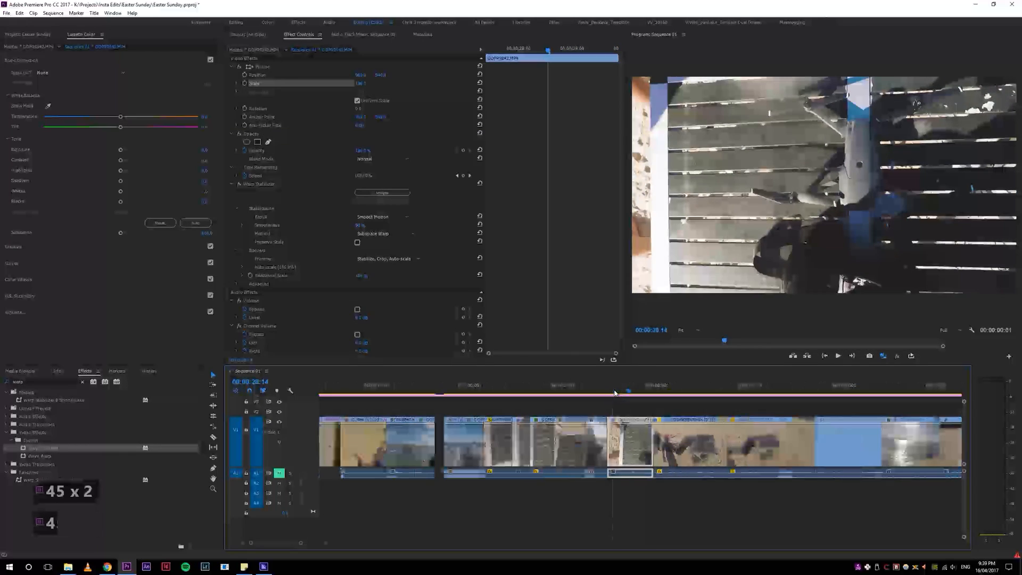
Step: Move the playhead past the cut, step the zoom in and out again, and zoom fully in at the playhead
{"action": "left_click", "coordinate": [661, 390]}
{"action": "mouse_move", "coordinate": [661, 390]}
{"action": "left_mouse_down"}
{"action": "mouse_move", "coordinate": [814, 394]}
{"action": "mouse_move", "coordinate": [653, 394]}
{"action": "mouse_move", "coordinate": [662, 388]}
{"action": "left_mouse_up"}
{"action": "key", "text": "4"}
{"action": "key", "text": "4"}
{"action": "key", "text": "5"}
{"action": "key", "text": "5"}
{"action": "key", "text": "5"}
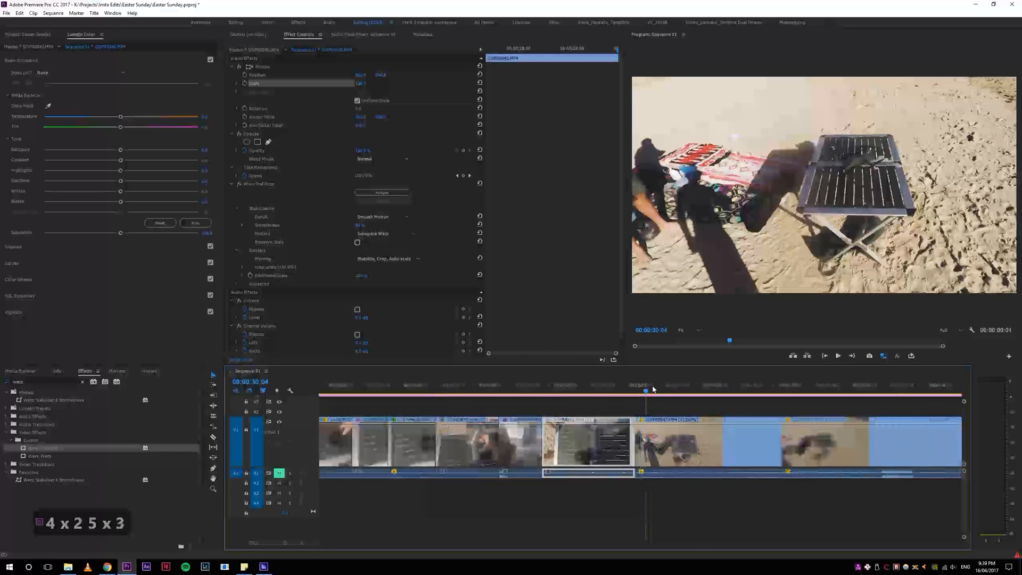
{"action": "key", "text": "5"}
{"action": "key", "text": "z"}
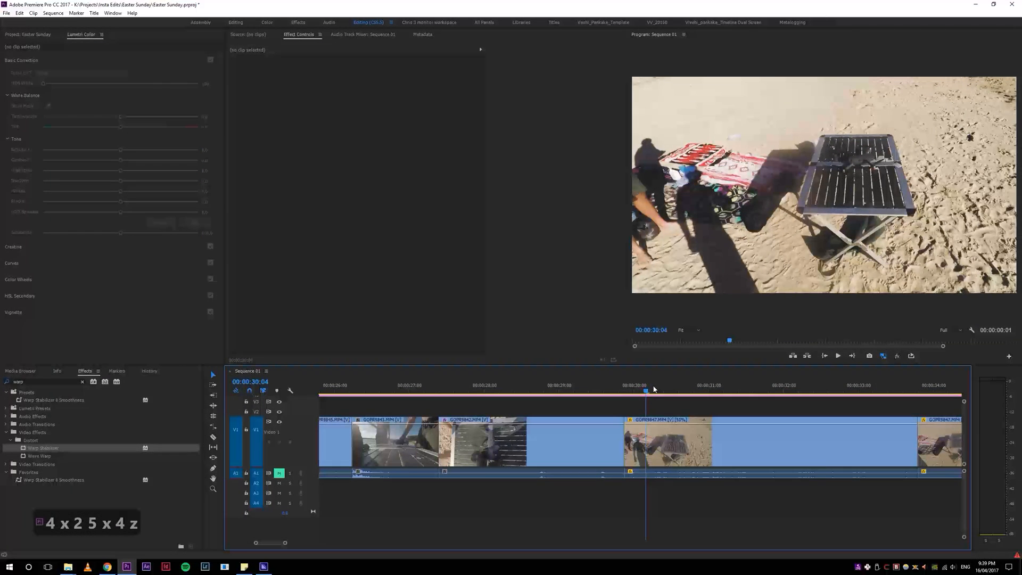
Step: Switch to the YouTube tabs in the browser and open a video from the Liked videos playlist in a new tab
{"action": "left_click_drag", "start_coordinate": [1021, 441], "coordinate": [818, 4]}
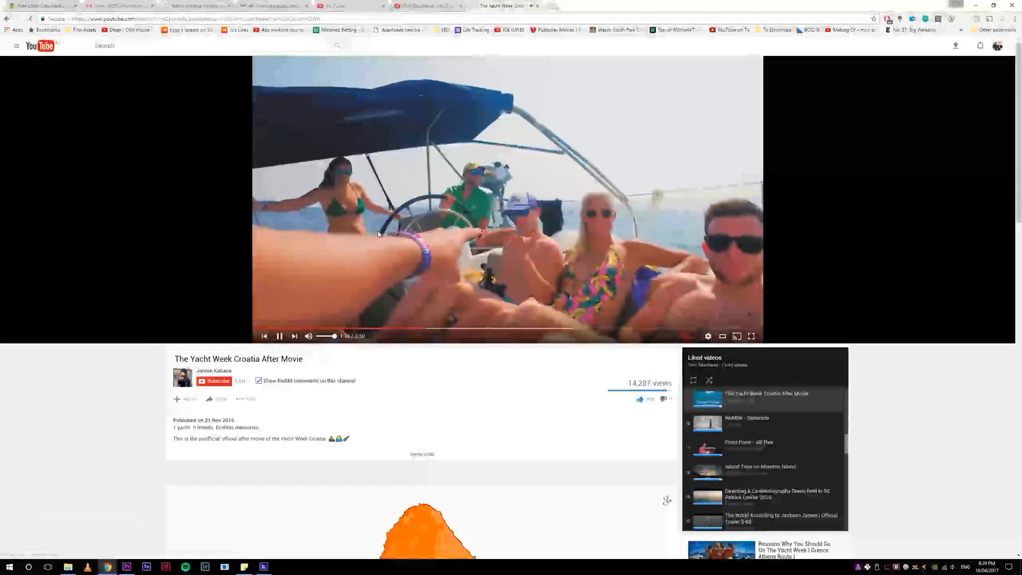
{"action": "key", "text": "ctrl+shift+Tab"}
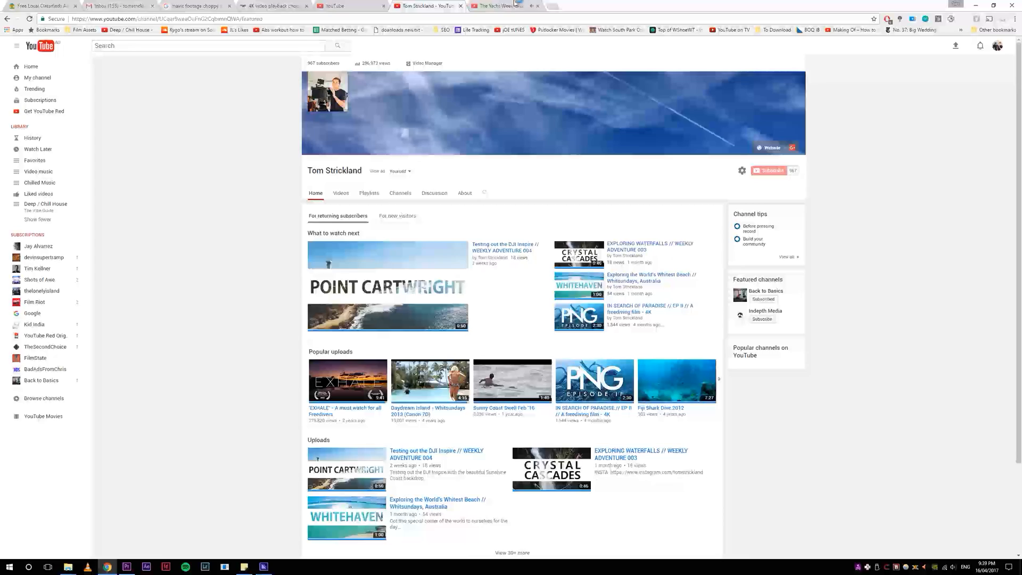
{"action": "key", "text": "ctrl+Tab"}
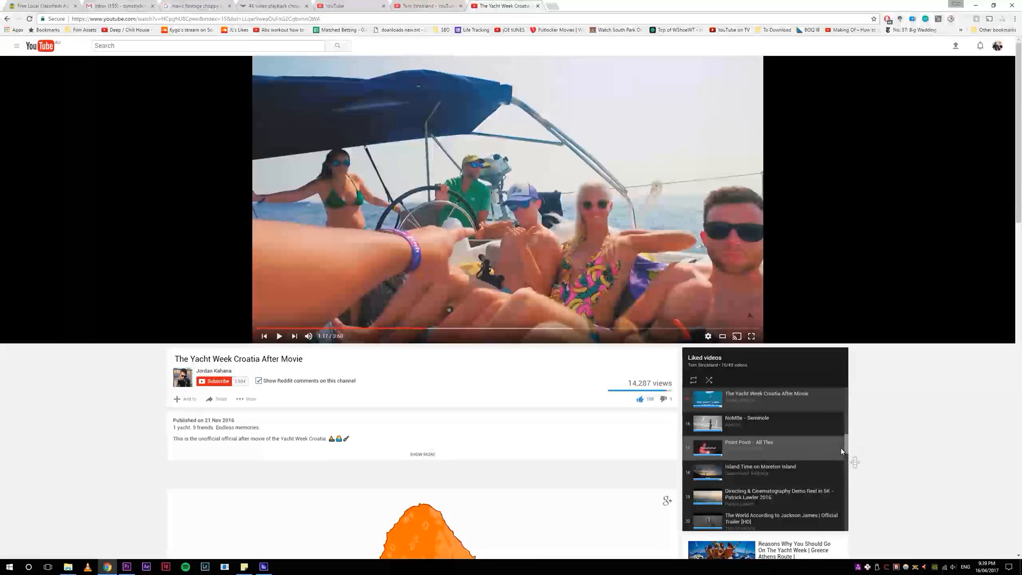
{"action": "middle_click", "coordinate": [816, 428]}
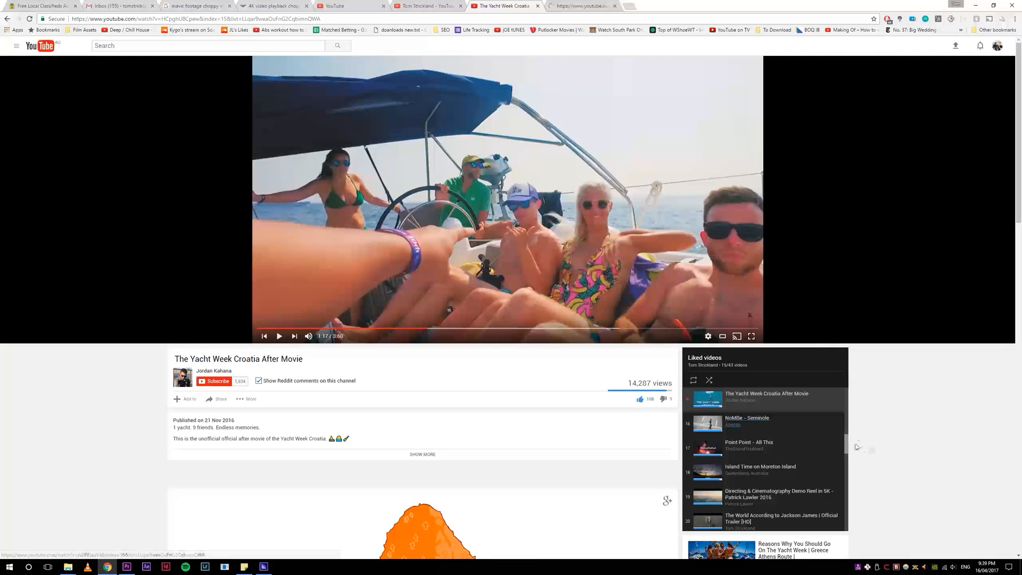
Step: Browse the Liked videos playlist, open another video in a new tab, and play Matt Simons - Catch & Release (Deepend Remix)
{"action": "scroll", "coordinate": [849, 432], "scroll_direction": "up", "scroll_amount": 3}
{"action": "scroll", "coordinate": [849, 429], "scroll_direction": "up", "scroll_amount": 2}
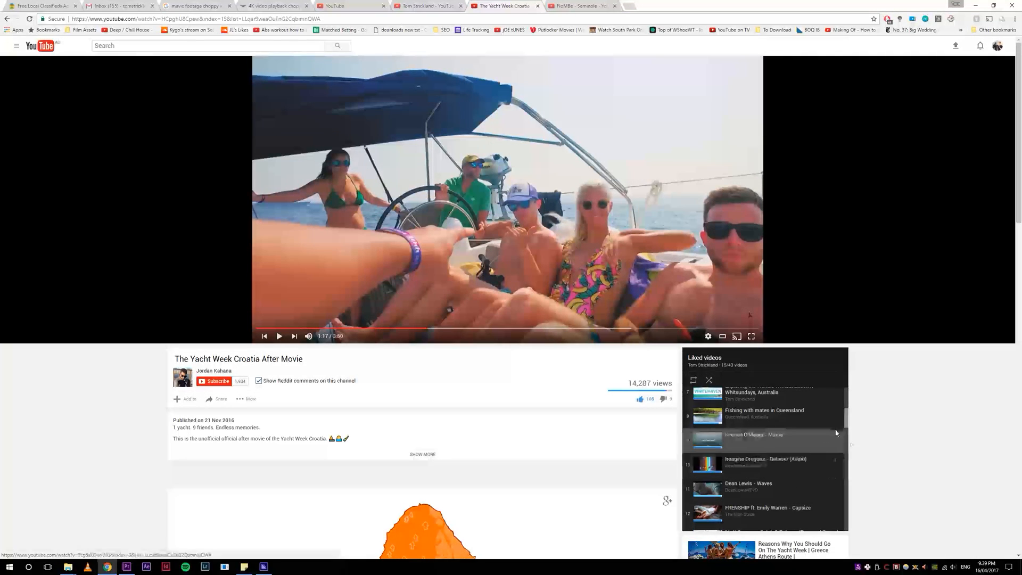
{"action": "scroll", "coordinate": [846, 426], "scroll_direction": "down", "scroll_amount": 1}
{"action": "middle_click", "coordinate": [753, 418]}
{"action": "scroll", "coordinate": [795, 458], "scroll_direction": "down", "scroll_amount": 2}
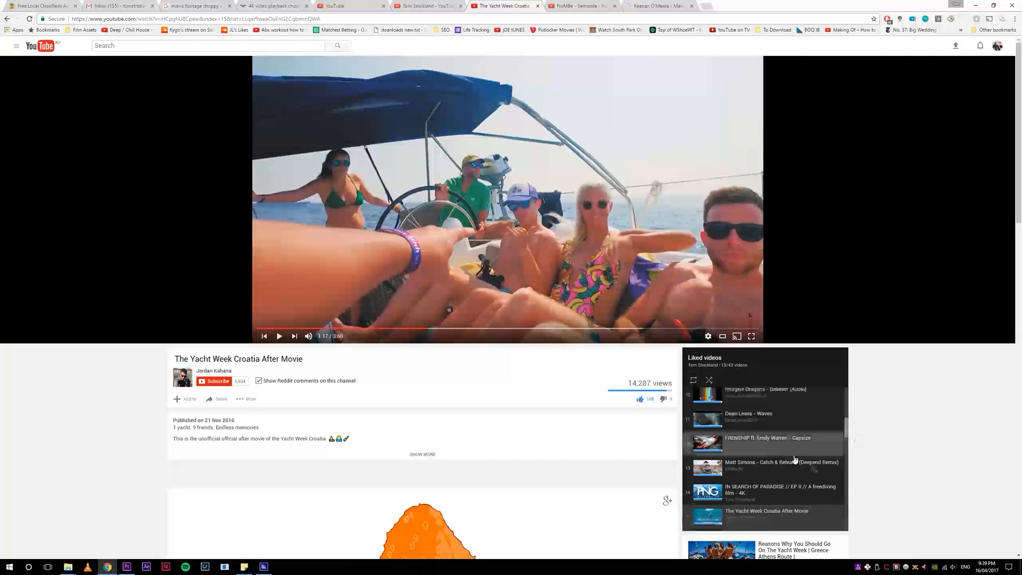
{"action": "left_click", "coordinate": [778, 464]}
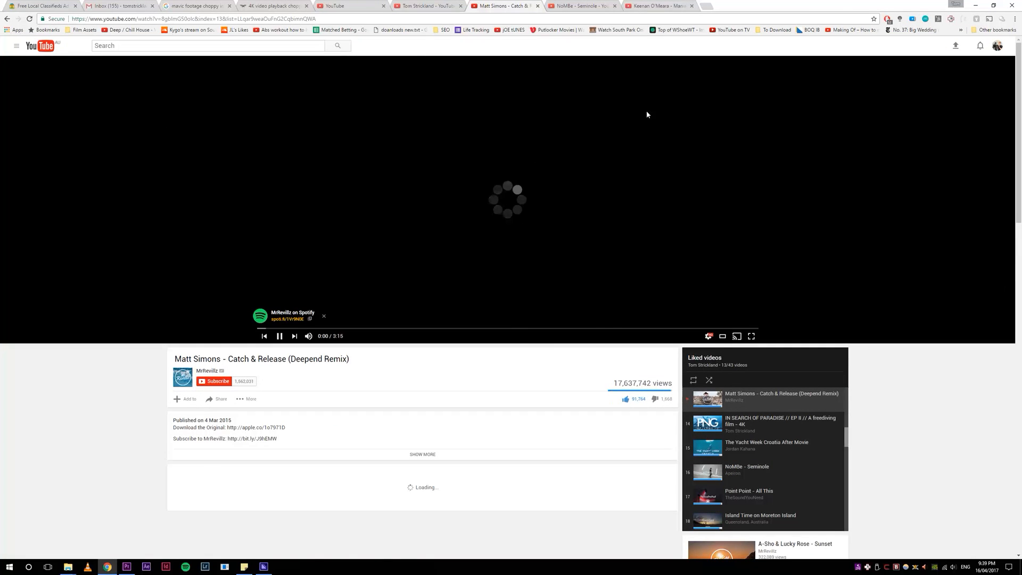
Step: Open the video's Share options and copy its short link
{"action": "left_click", "coordinate": [221, 399]}
{"action": "scroll", "coordinate": [106, 346], "scroll_direction": "down", "scroll_amount": 1}
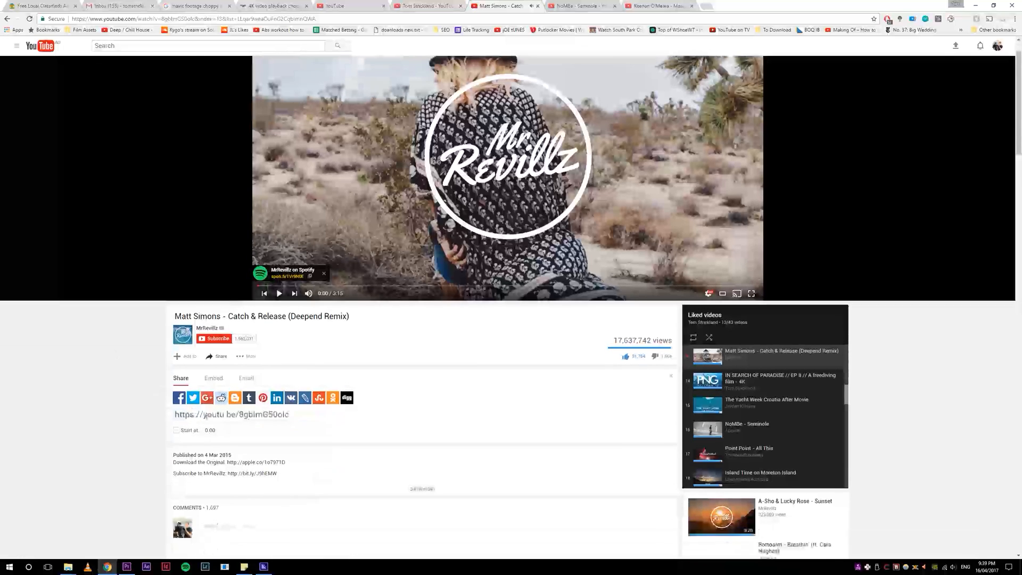
{"action": "key", "text": "ctrl+c"}
{"action": "key", "text": "ctrl+c"}
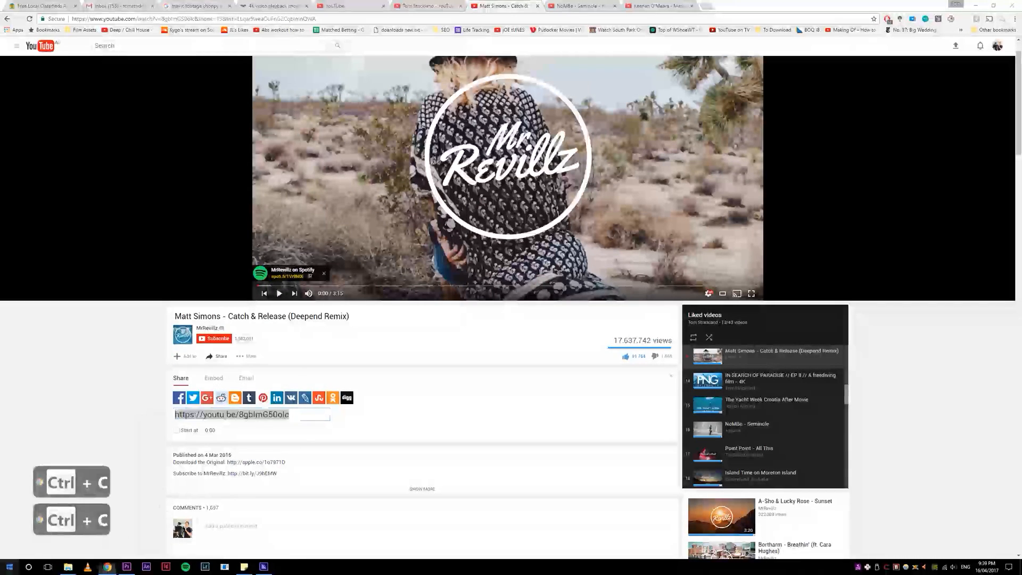
Step: Open MediaHuman YouTube to MP3 and paste the copied link to add the track for download
{"action": "left_click", "coordinate": [9, 566]}
{"action": "left_click", "coordinate": [185, 453]}
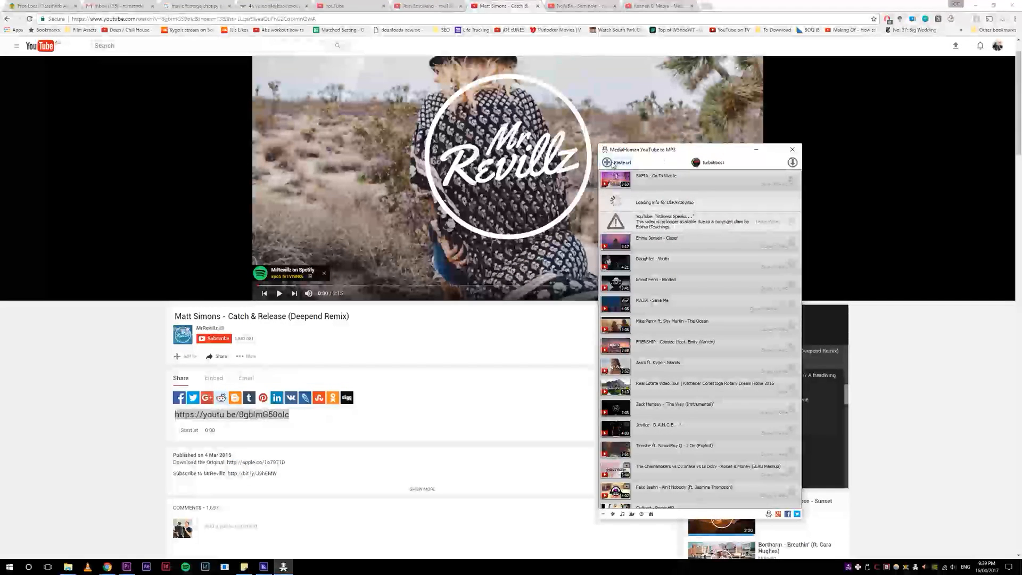
{"action": "left_click", "coordinate": [618, 161]}
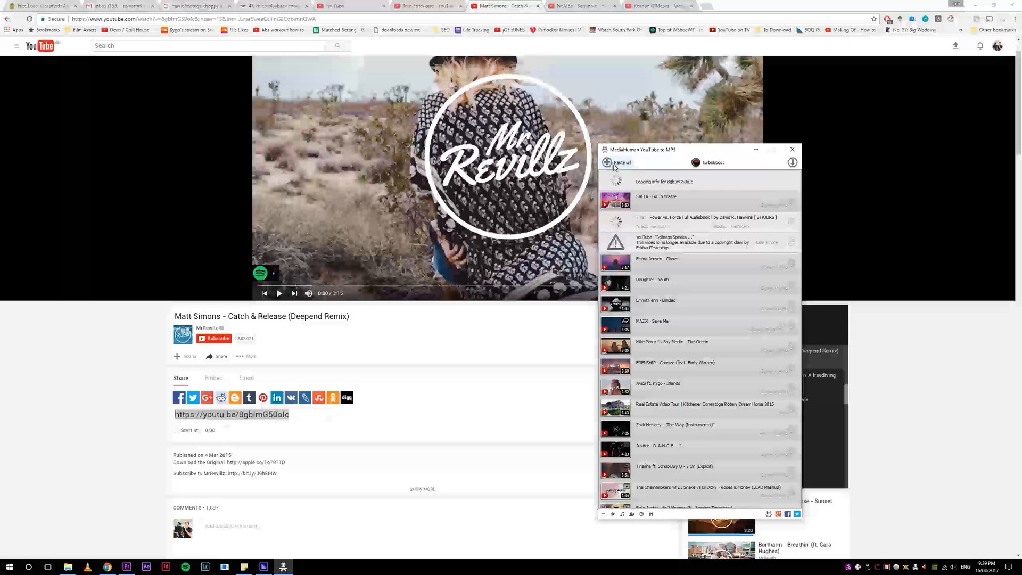
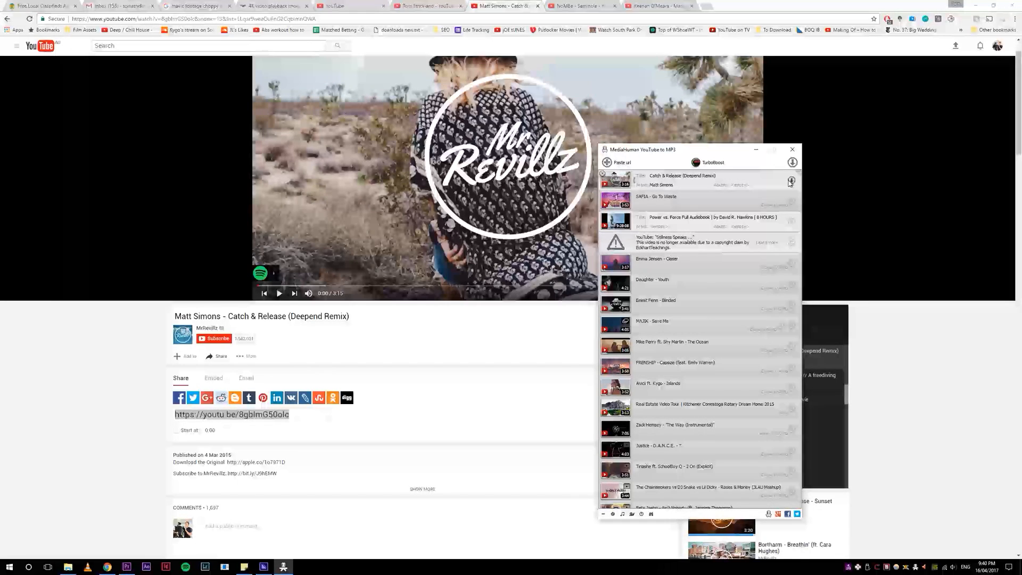
Step: Copy the full web address of the Matt Simons - Catch & Release (Deepend Remix) video from the browser
{"action": "left_click_drag", "start_coordinate": [692, 150], "coordinate": [625, 156]}
{"action": "left_click_drag", "start_coordinate": [239, 19], "coordinate": [71, 19]}
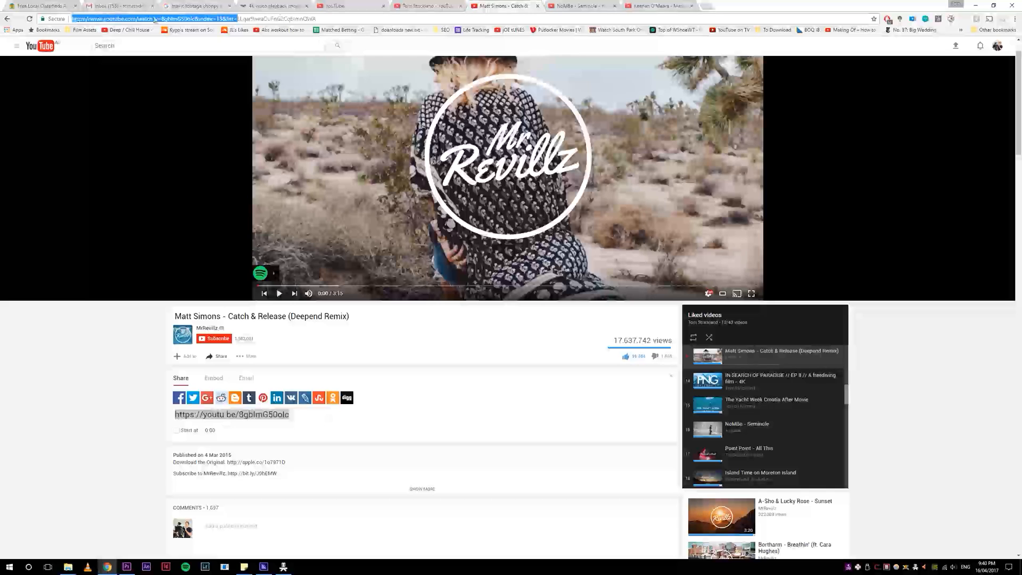
{"action": "left_click", "coordinate": [313, 20]}
{"action": "left_click_drag", "start_coordinate": [312, 19], "coordinate": [56, 16]}
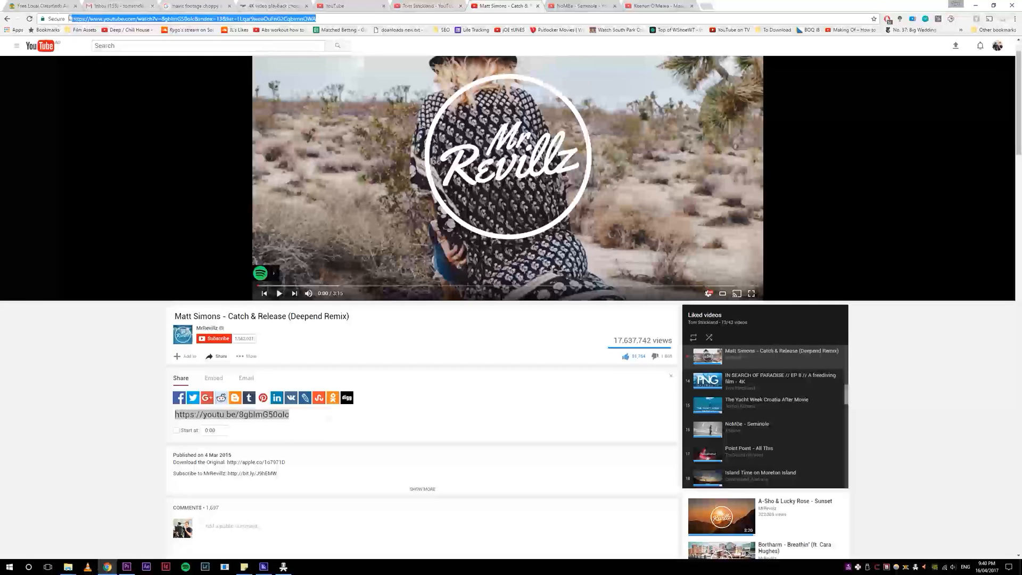
{"action": "key", "text": "ctrl+c"}
{"action": "key", "text": "ctrl+c"}
{"action": "key", "text": "ctrl+c"}
Step: Add the copied address to MediaHuman YouTube to MP3 and remove the duplicate Catch & Release entry from its download list
{"action": "left_click", "coordinate": [283, 567]}
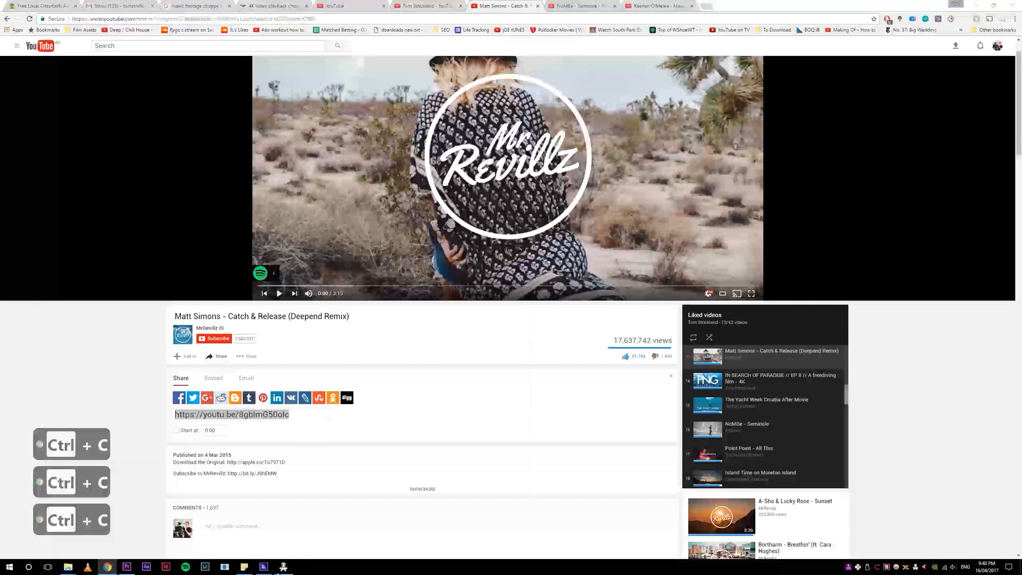
{"action": "left_click", "coordinate": [556, 168]}
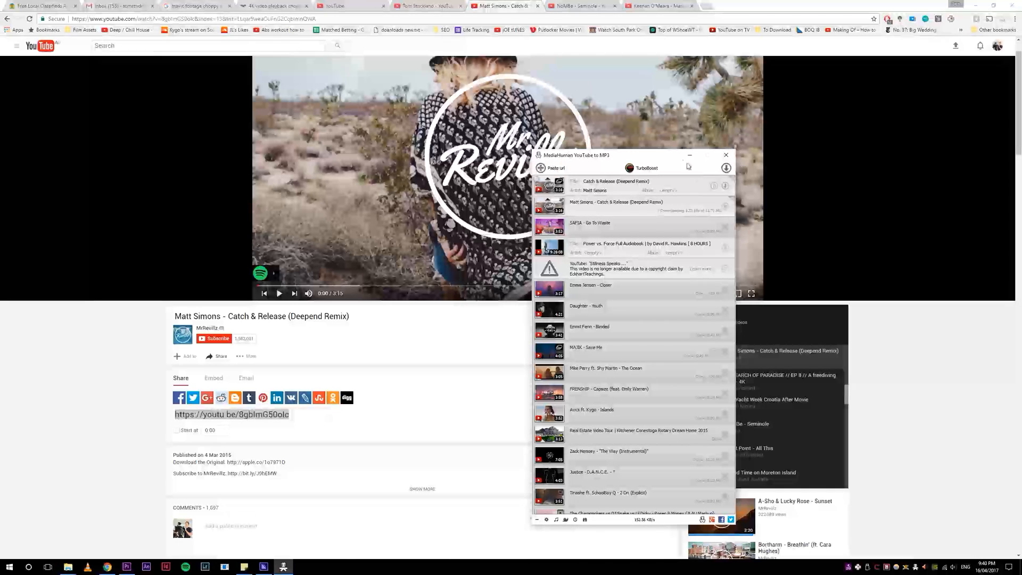
{"action": "left_click", "coordinate": [536, 179]}
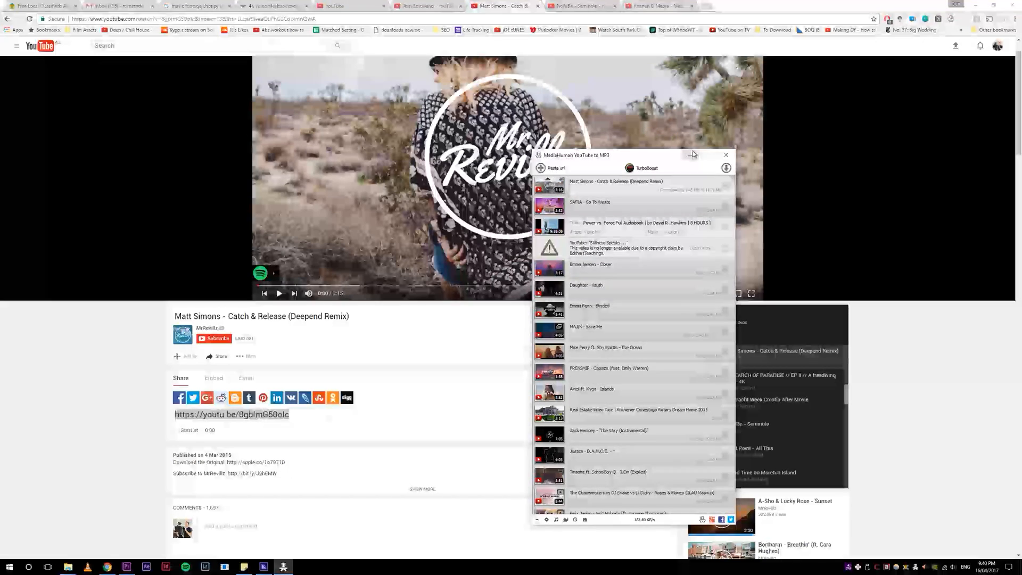
{"action": "left_click", "coordinate": [690, 155]}
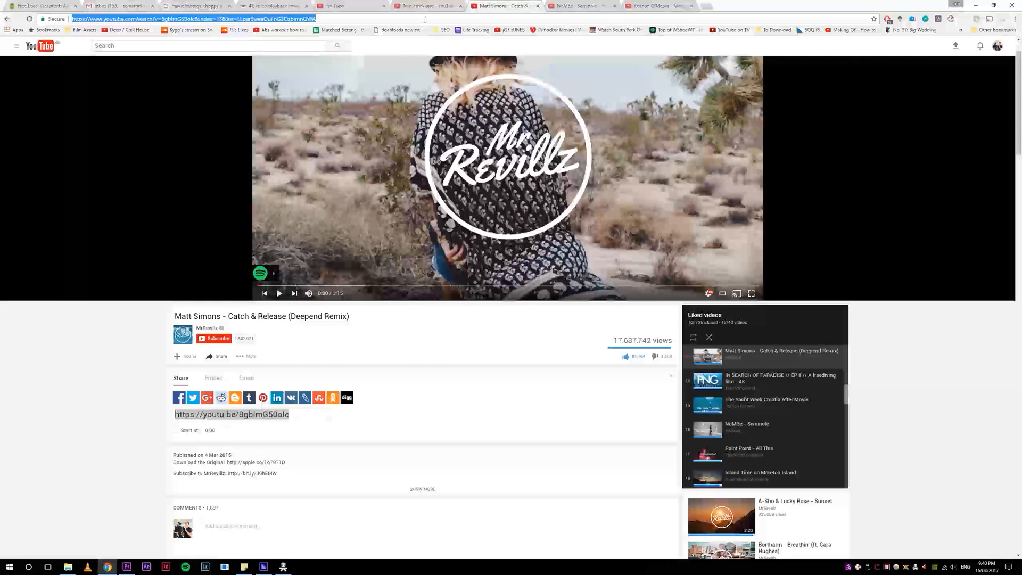
Step: Preview the NoMBe - Seminole video at several points in the track and close its tab
{"action": "left_click", "coordinate": [577, 6]}
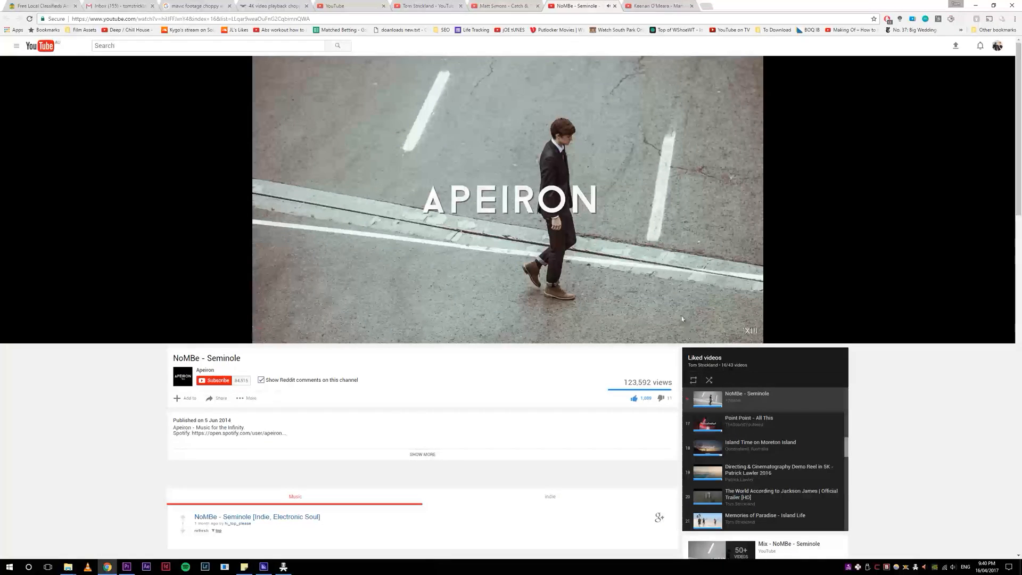
{"action": "left_click", "coordinate": [316, 330]}
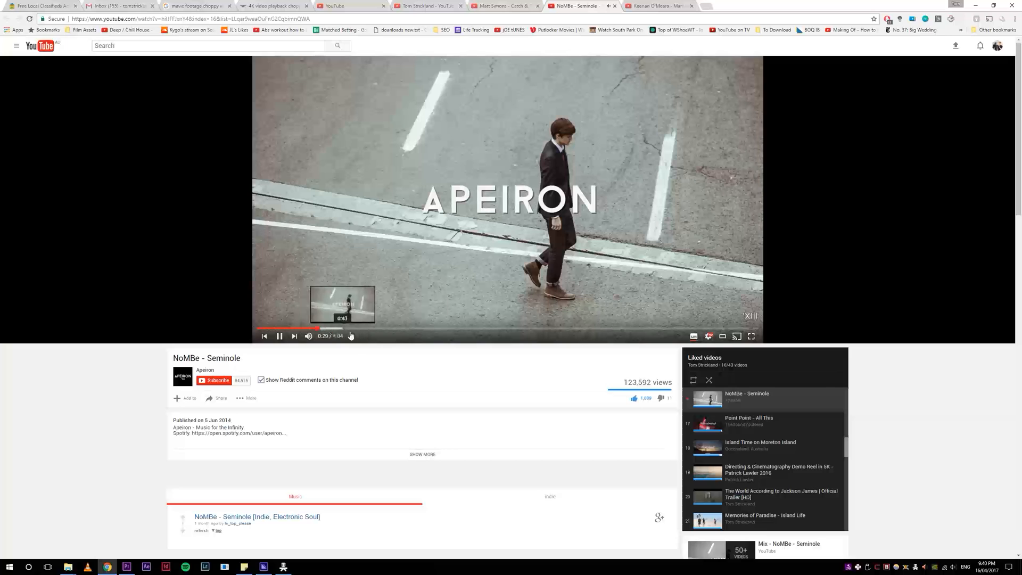
{"action": "left_click", "coordinate": [281, 328]}
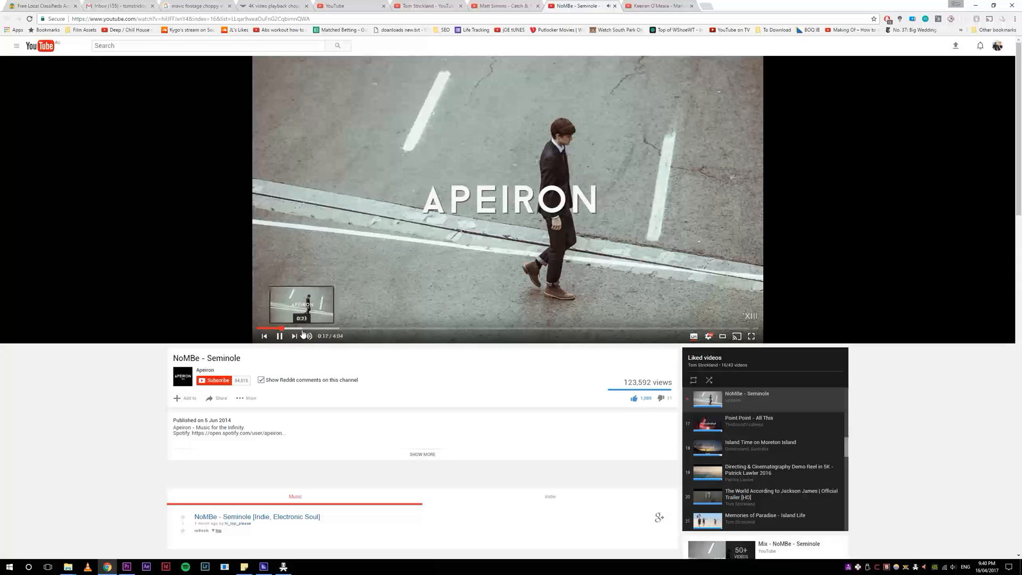
{"action": "mouse_move", "coordinate": [333, 338]}
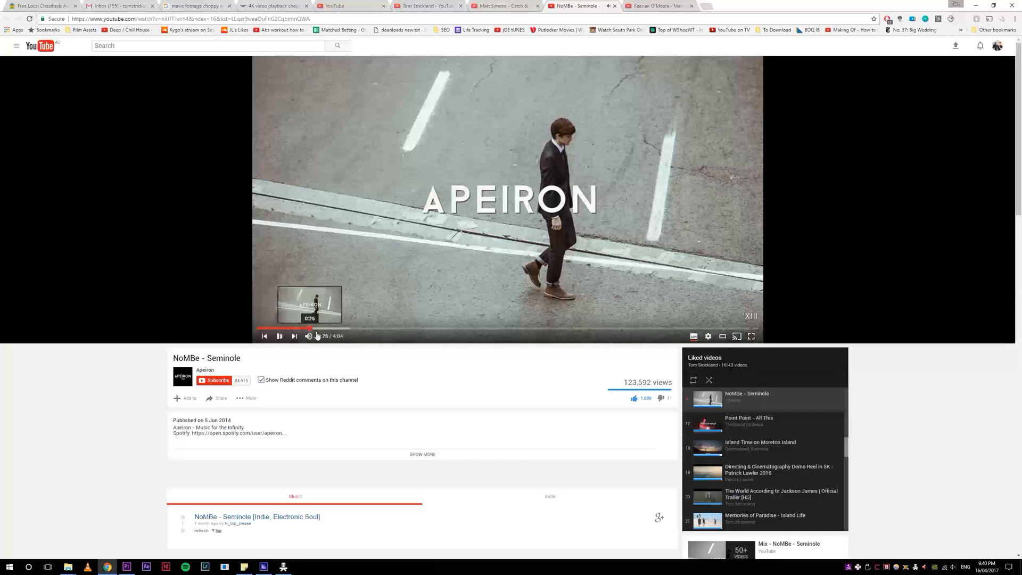
{"action": "left_click", "coordinate": [332, 329]}
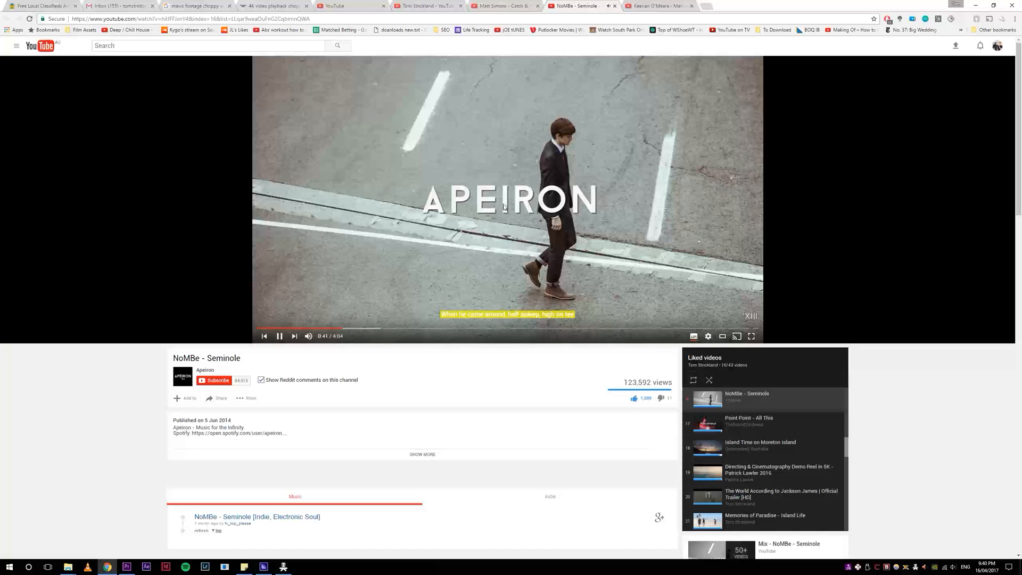
{"action": "middle_click", "coordinate": [586, 2]}
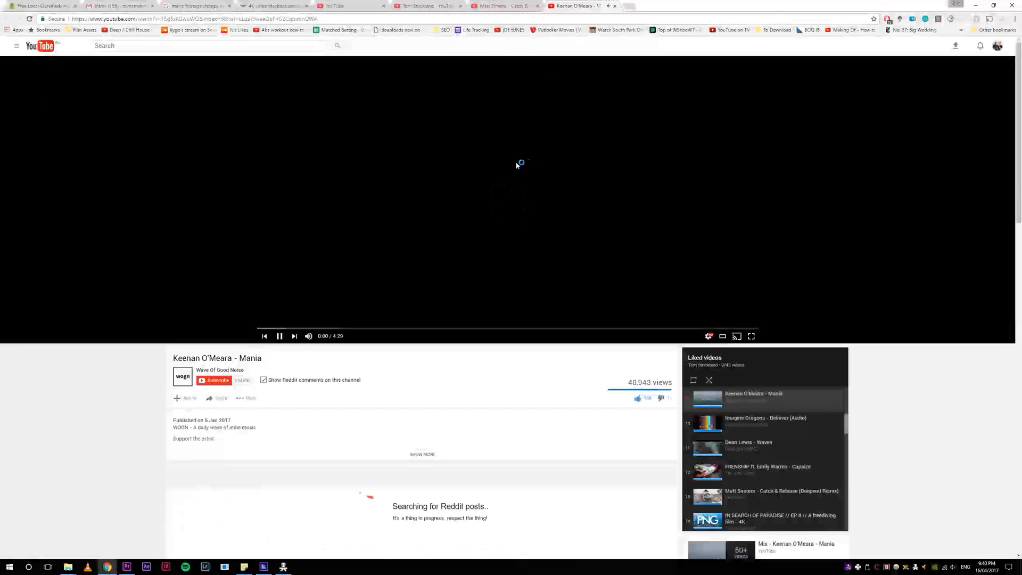
Step: Open Instagram in a new browser tab
{"action": "left_click", "coordinate": [629, 6]}
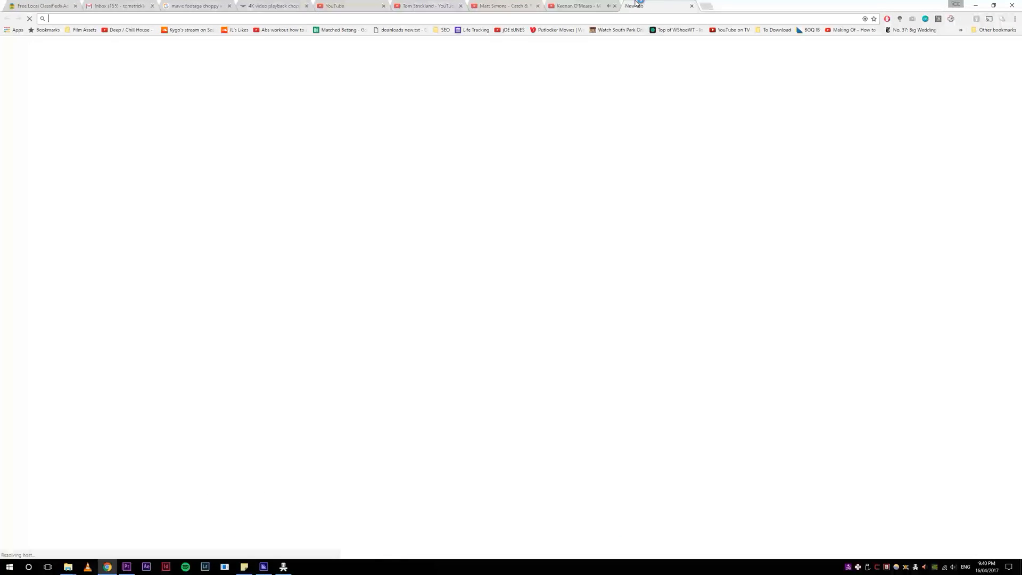
{"action": "type", "text": "instagram.com"}
{"action": "key", "text": "Return"}
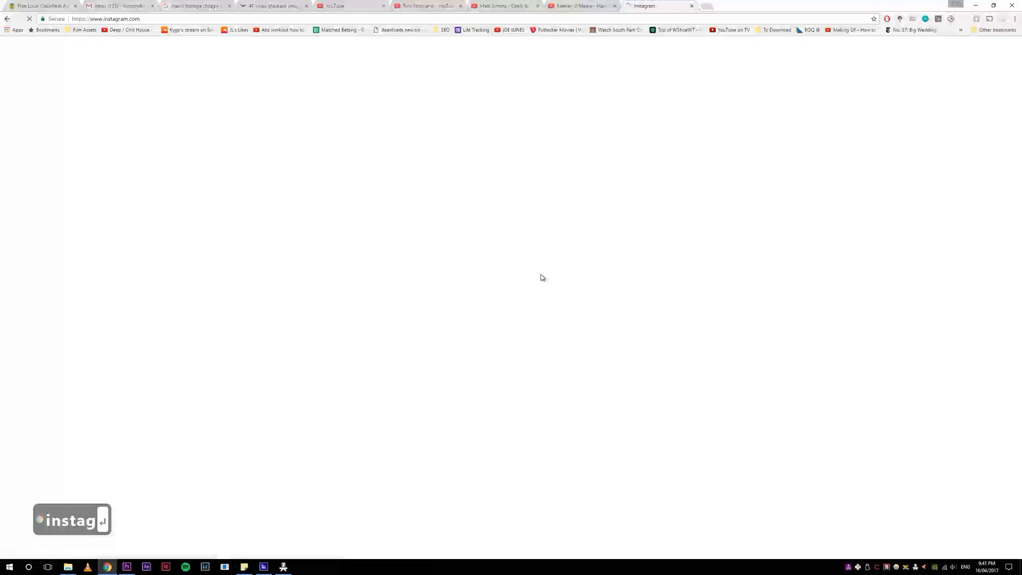
{"action": "left_click", "coordinate": [602, 4]}
{"action": "left_click", "coordinate": [649, 5]}
Step: Open the YouTube Creator Studio dashboard in a new tab and load My channel in the Keenan O'Meara - Mania tab
{"action": "left_click", "coordinate": [606, 3]}
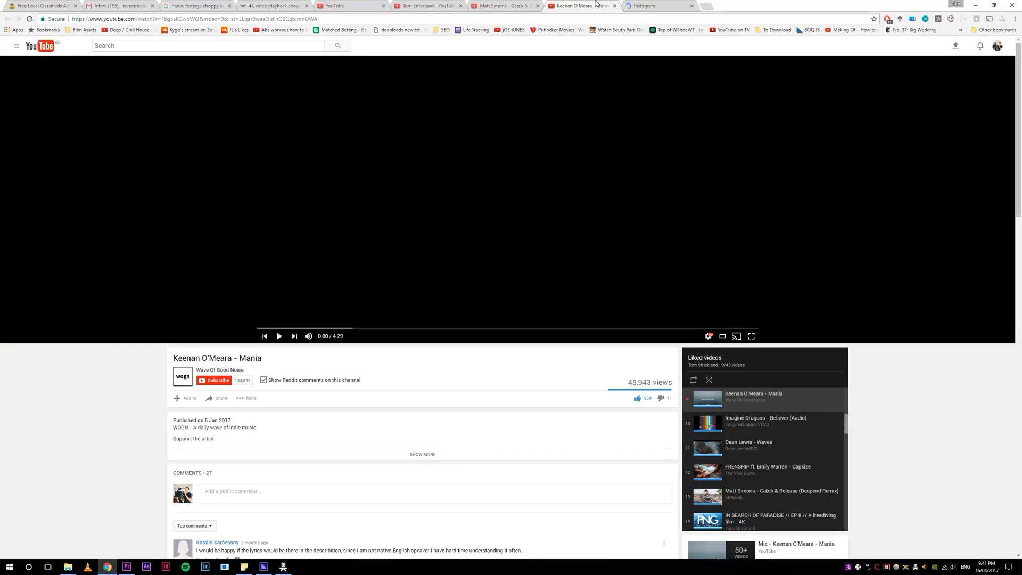
{"action": "left_click", "coordinate": [996, 46]}
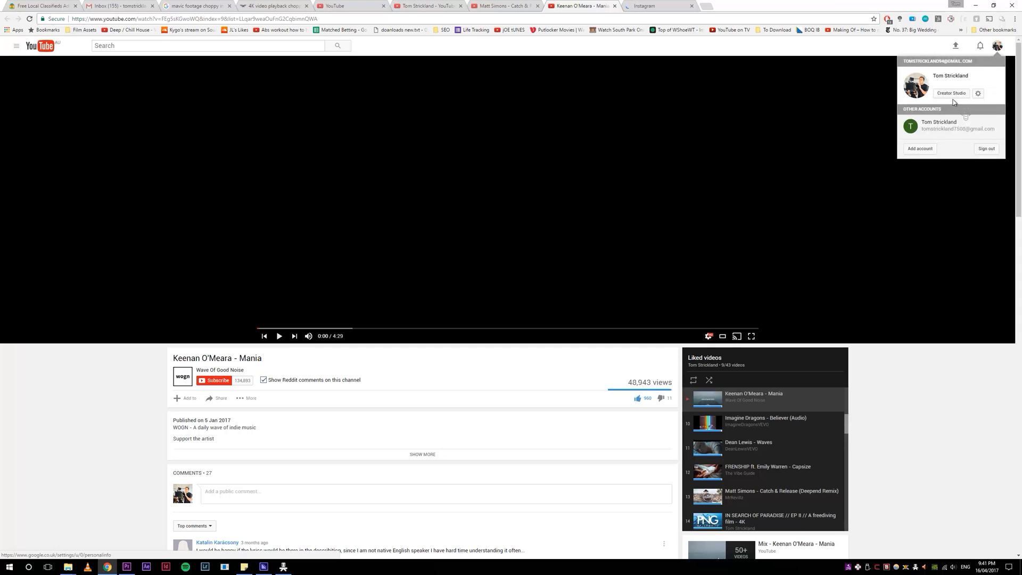
{"action": "left_click", "coordinate": [656, 4]}
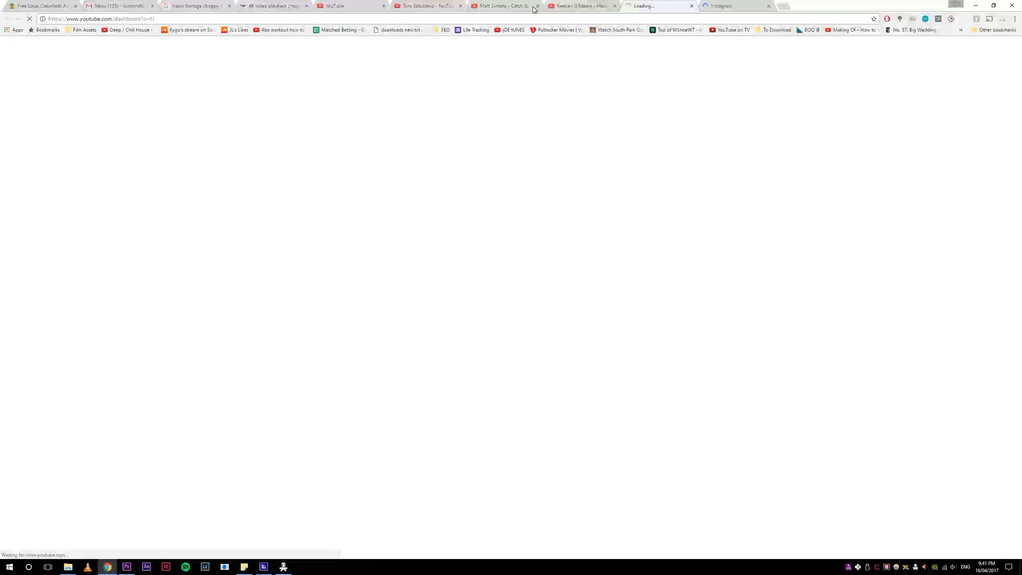
{"action": "left_click", "coordinate": [580, 5]}
{"action": "left_click", "coordinate": [16, 46]}
{"action": "left_click", "coordinate": [37, 77]}
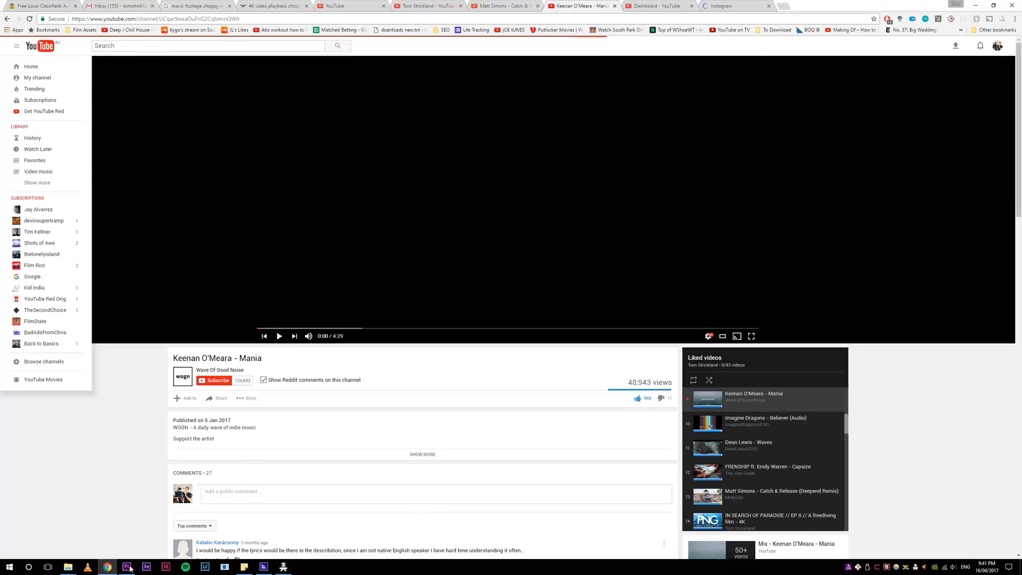
Step: Switch to Premiere Pro, move the playhead back to 00:00:27:24 and reduce the height of video track V1
{"action": "left_click", "coordinate": [128, 567]}
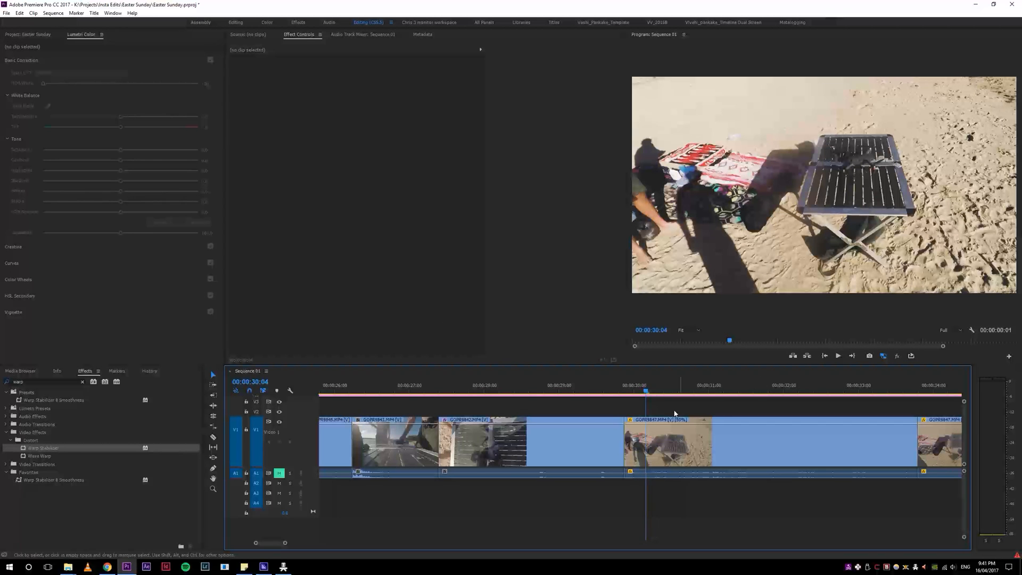
{"action": "left_click_drag", "start_coordinate": [648, 387], "coordinate": [606, 396]}
{"action": "key", "text": "4"}
{"action": "key", "text": "4"}
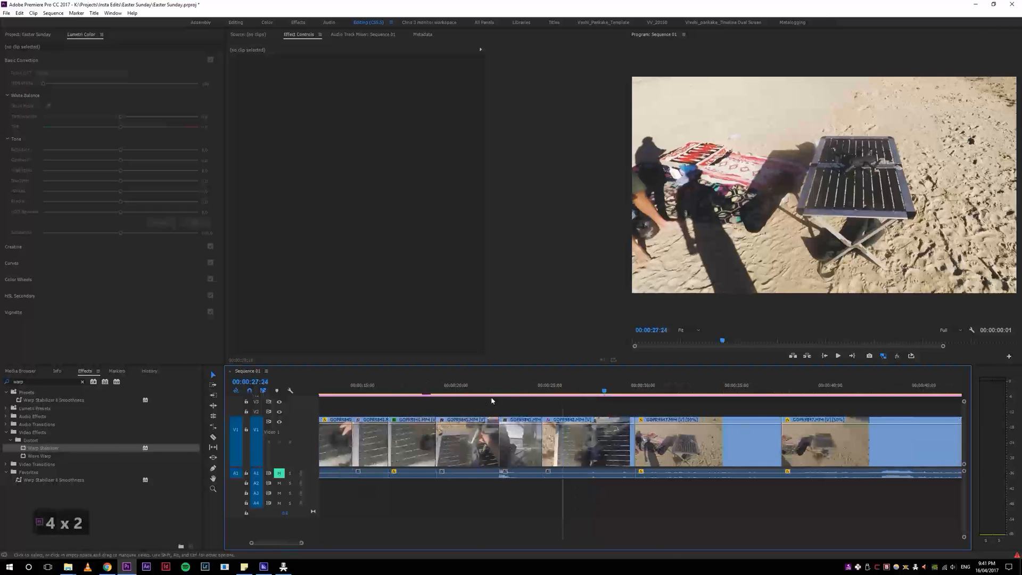
{"action": "scroll", "coordinate": [264, 453], "scroll_direction": "down", "scroll_amount": 3}
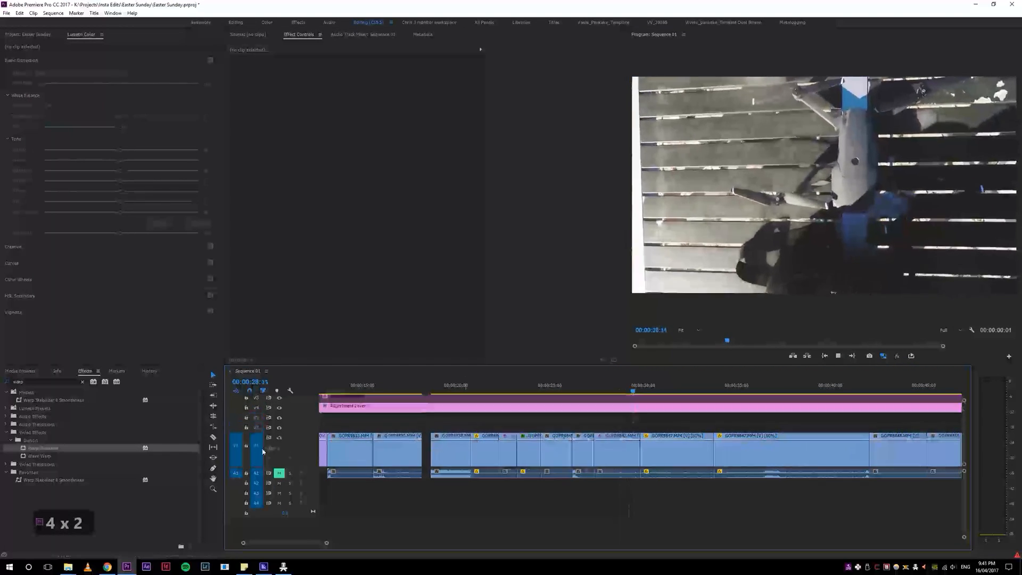
{"action": "scroll", "coordinate": [260, 461], "scroll_direction": "down", "scroll_amount": 3}
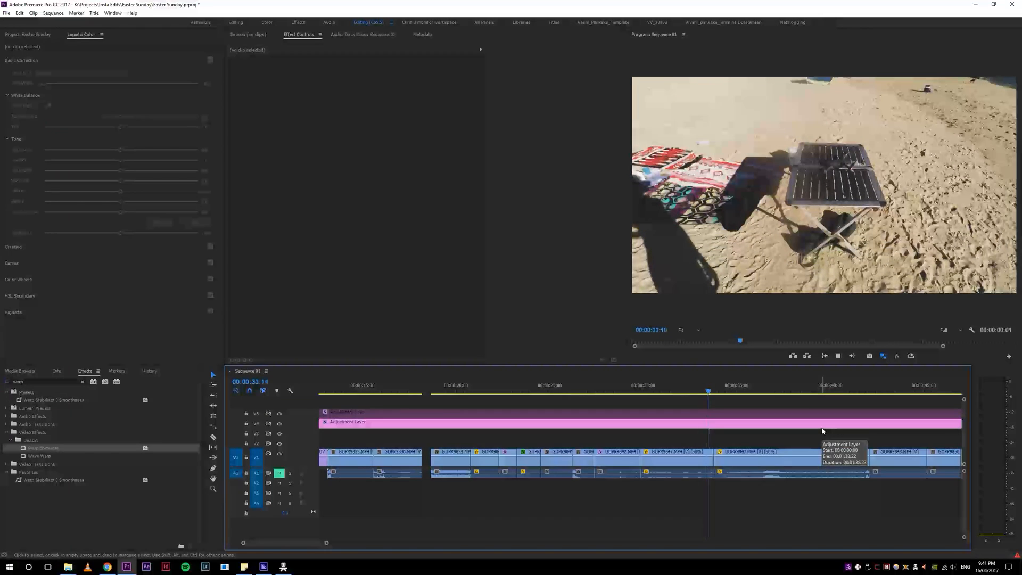
Step: Play through the first 50% speed beach table clip and ripple trim its end to 00:00:32:17
{"action": "key", "text": "space"}
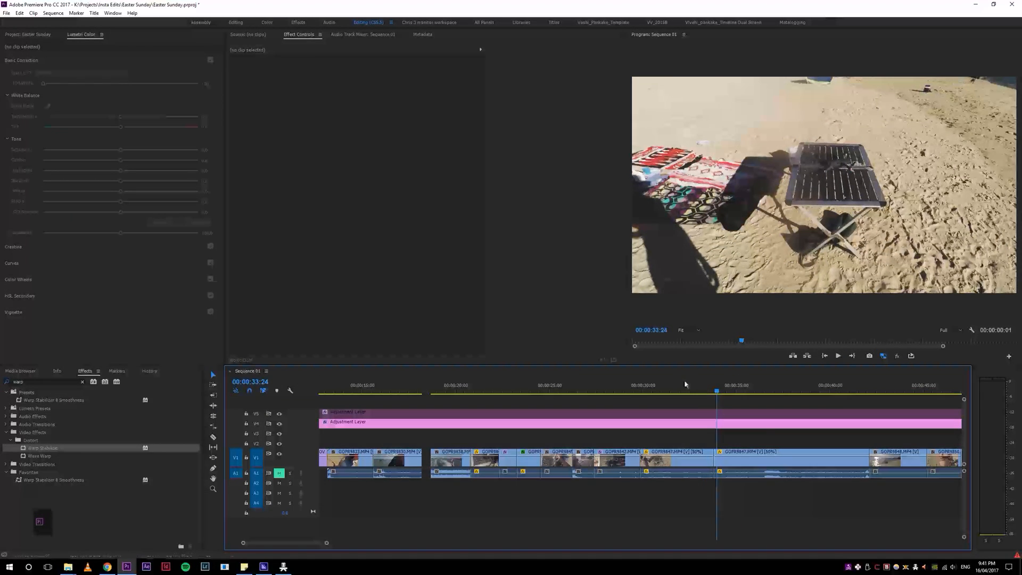
{"action": "left_click", "coordinate": [638, 391]}
{"action": "key", "text": "space"}
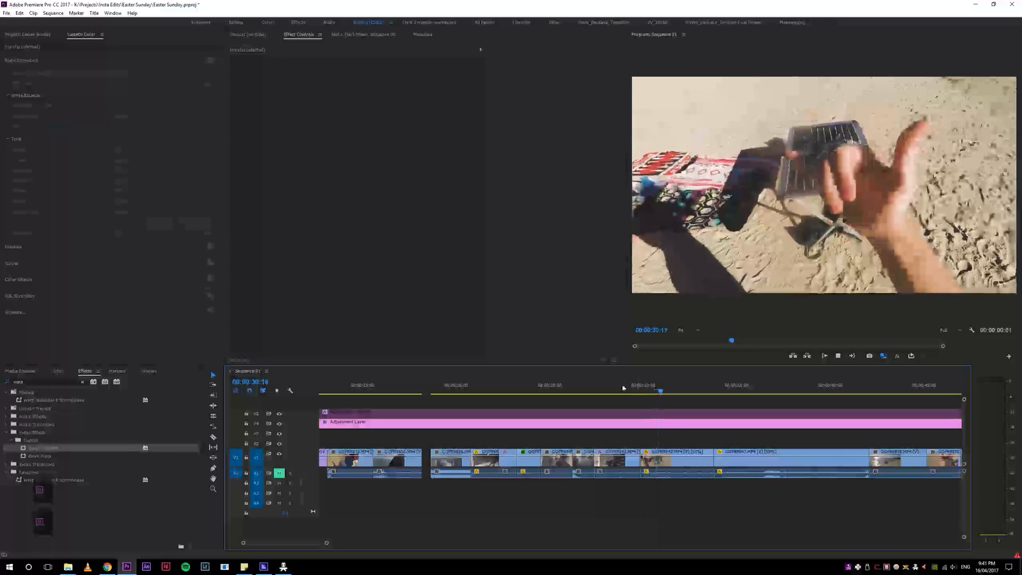
{"action": "left_click", "coordinate": [618, 388]}
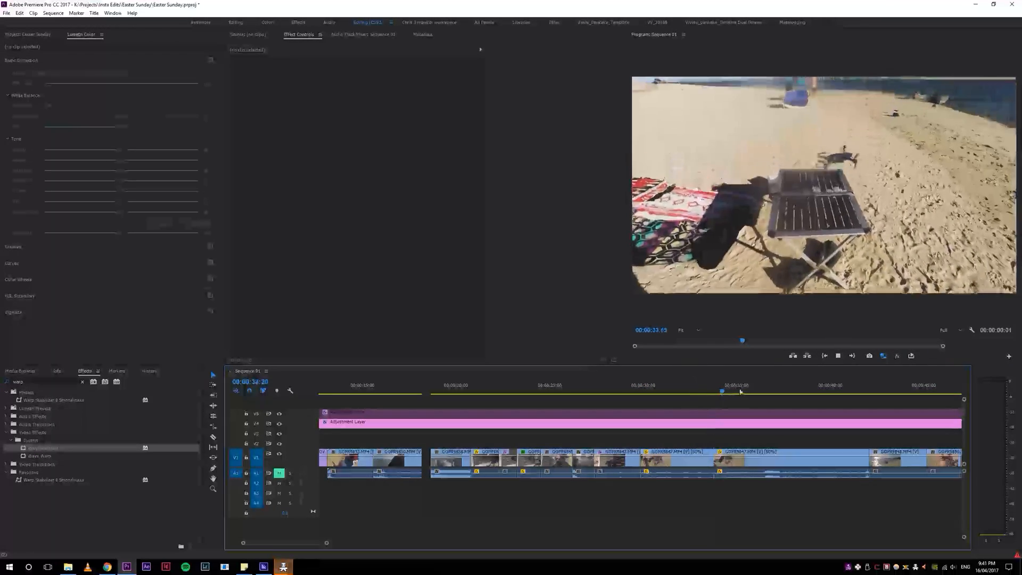
{"action": "left_click_drag", "start_coordinate": [687, 397], "coordinate": [663, 391]}
{"action": "key", "text": "space"}
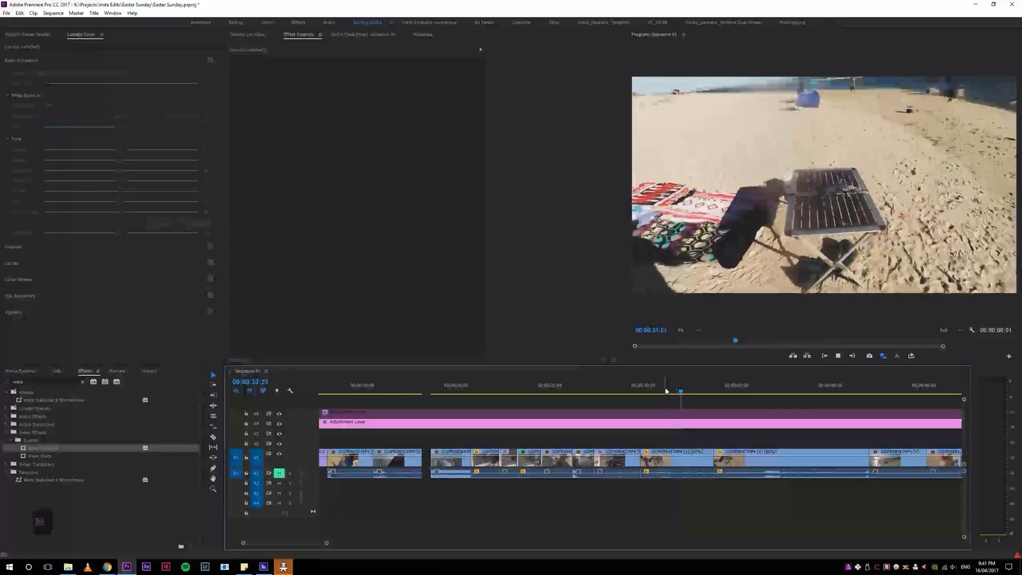
{"action": "key", "text": "space"}
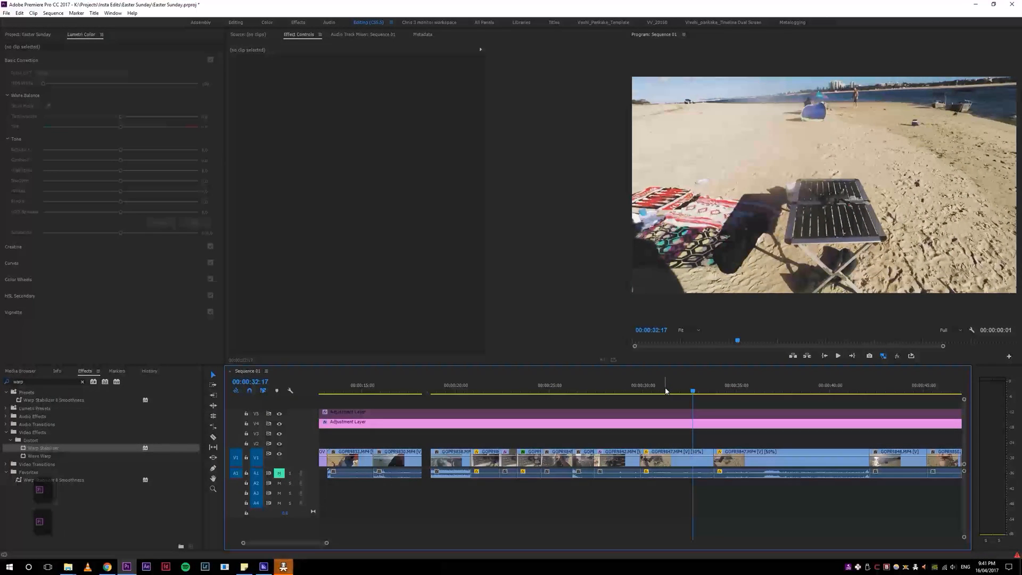
{"action": "key", "text": "w"}
Step: Play back the trimmed cut between the two beach table clips and examine it closely around 00:00:32:08
{"action": "key", "text": "space"}
{"action": "left_click", "coordinate": [636, 390]}
{"action": "key", "text": "space"}
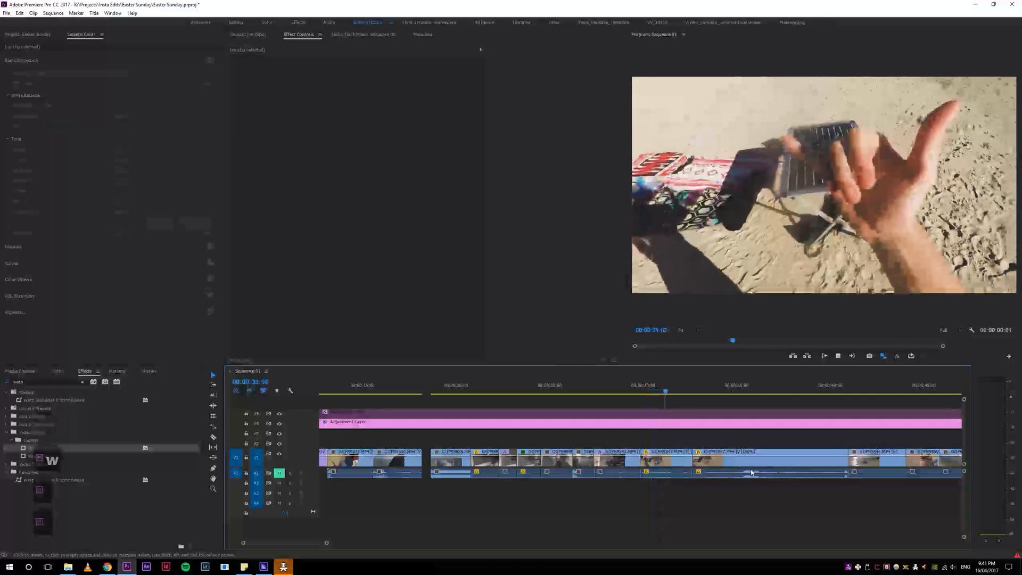
{"action": "left_click", "coordinate": [690, 387]}
{"action": "left_click", "coordinate": [686, 387]}
{"action": "key", "text": "equal"}
{"action": "key", "text": "equal"}
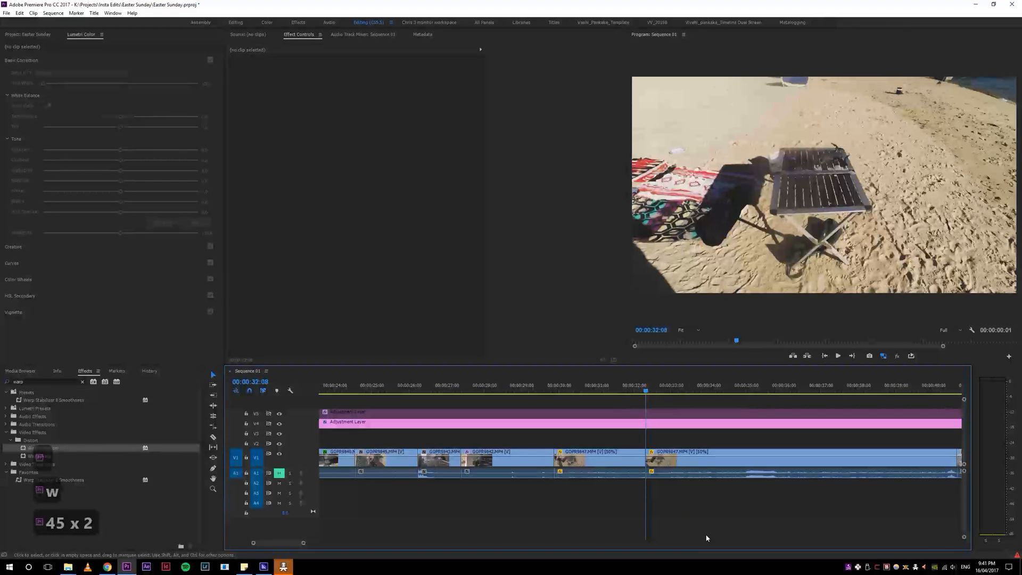
{"action": "key", "text": "space"}
Step: Zoom the timeline out and back in repeatedly around the playhead at 00:00:33:13 to compare the zoom shortcuts
{"action": "key", "text": "4"}
{"action": "key", "text": "4"}
{"action": "key", "text": "4"}
{"action": "key", "text": "5"}
{"action": "key", "text": "5"}
{"action": "key", "text": "5"}
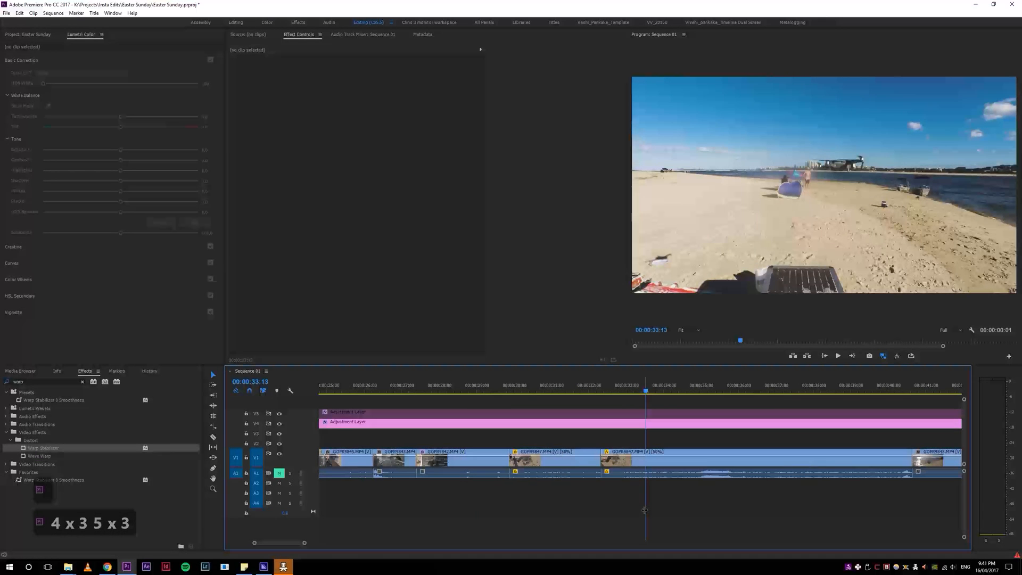
{"action": "key", "text": "minus"}
{"action": "key", "text": "equal"}
{"action": "key", "text": "minus"}
{"action": "key", "text": "equal"}
{"action": "key", "text": "minus"}
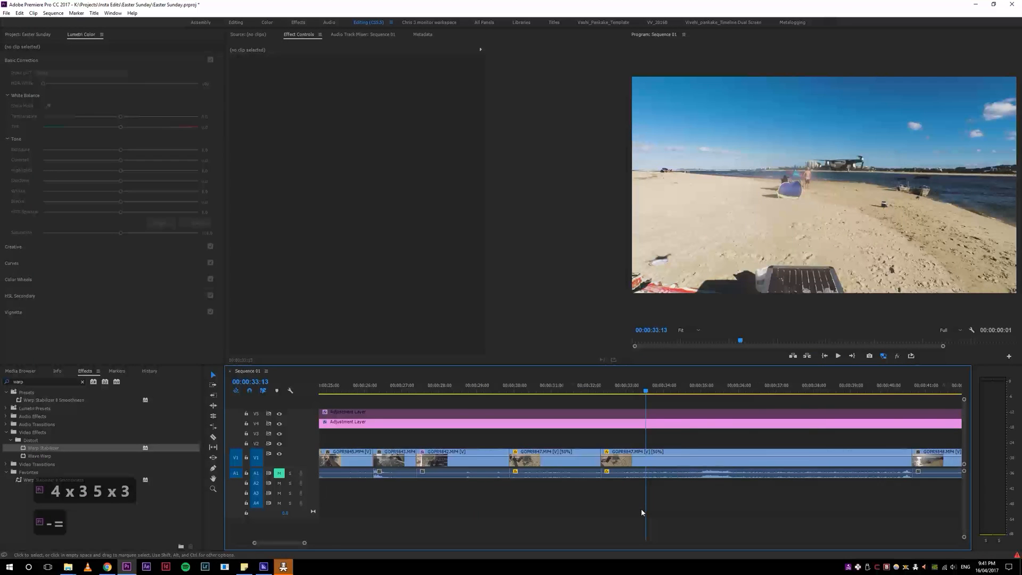
{"action": "key", "text": "minus"}
{"action": "key", "text": "equal"}
{"action": "key", "text": "minus"}
{"action": "key", "text": "equal"}
{"action": "key", "text": "minus"}
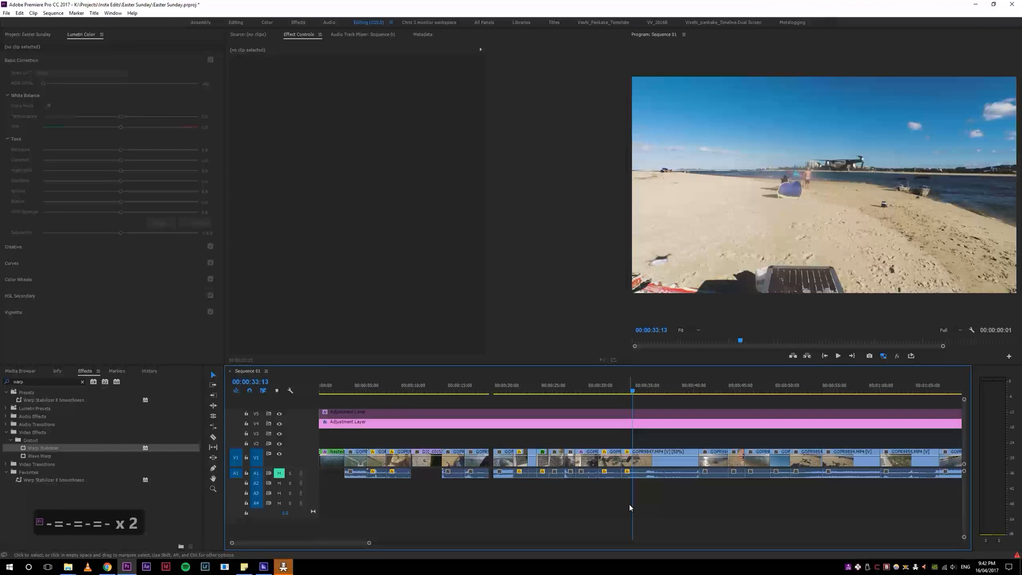
{"action": "key", "text": "equal"}
{"action": "key", "text": "equal"}
{"action": "key", "text": "equal"}
{"action": "key", "text": "equal"}
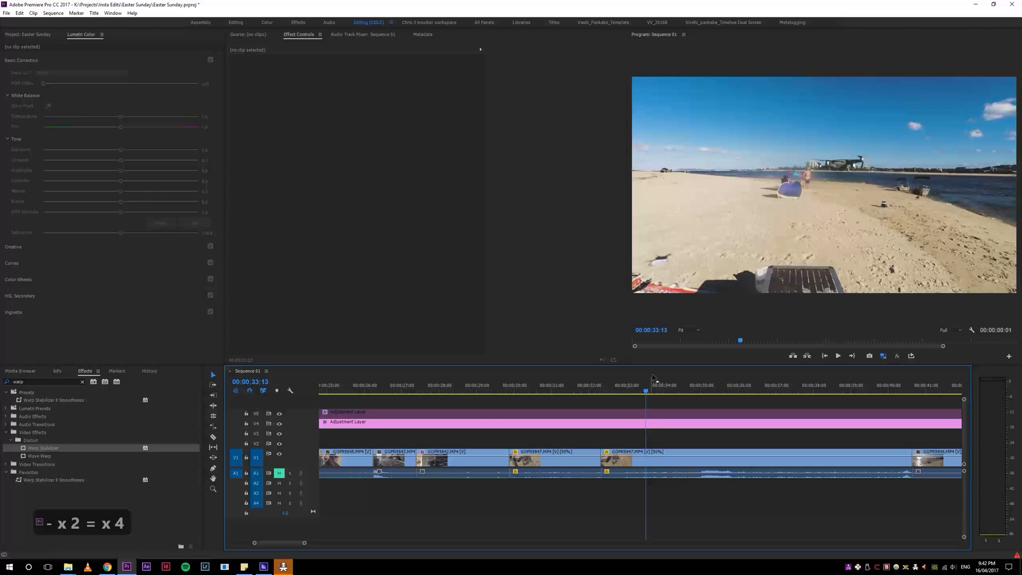
Step: Place the playhead at 00:00:32:15 and zoom the timeline in and out around it, finishing on a wider view
{"action": "left_click", "coordinate": [611, 386]}
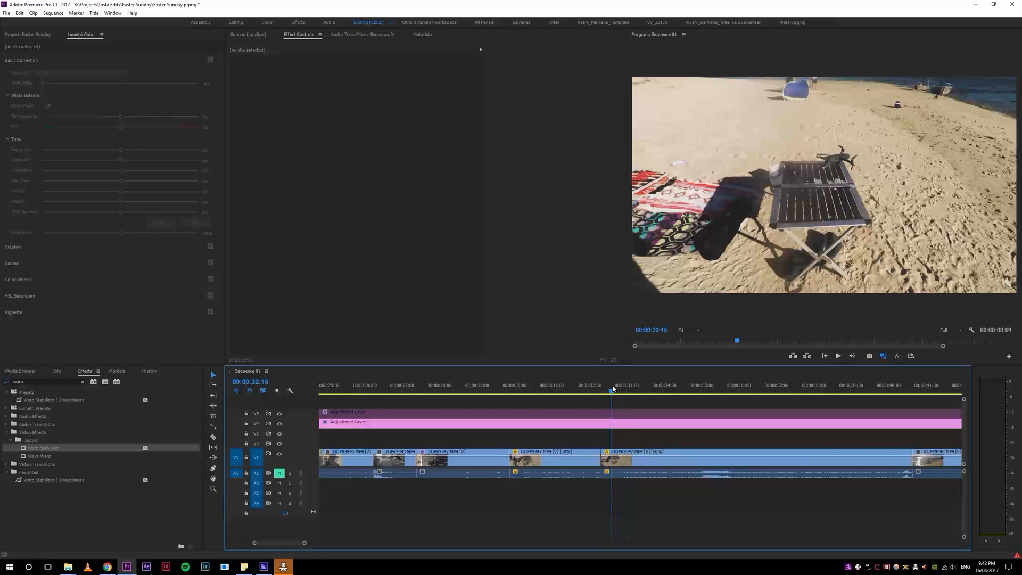
{"action": "key", "text": "4"}
{"action": "key", "text": "4"}
{"action": "key", "text": "5"}
{"action": "key", "text": "5"}
{"action": "key", "text": "5"}
{"action": "key", "text": "4"}
{"action": "key", "text": "4"}
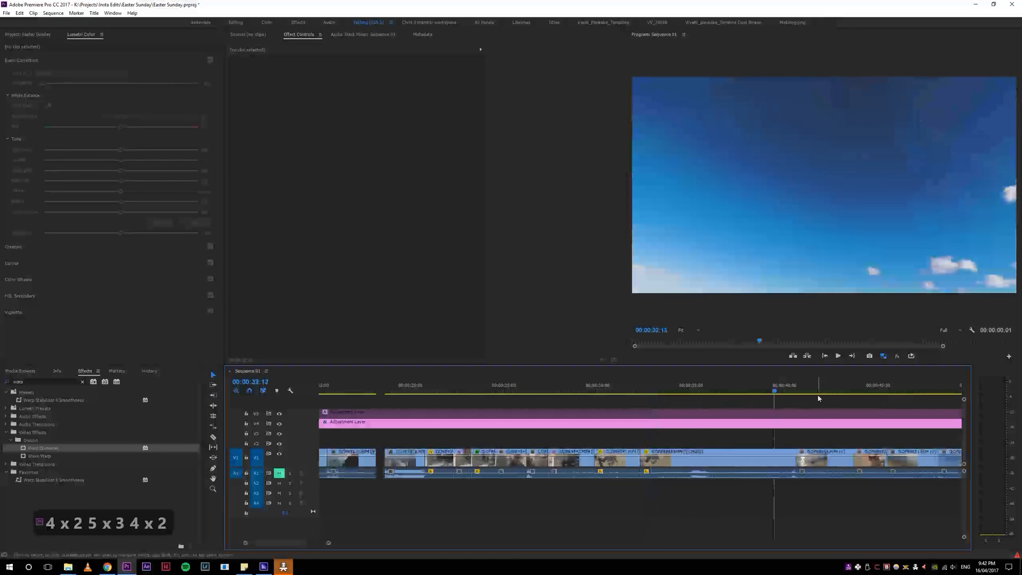
Step: Navigate between distant timeline sections, including 00:01:10:19 and 00:00:40:08, by repeatedly zooming out and in around the playhead
{"action": "key", "text": "4"}
{"action": "key", "text": "4"}
{"action": "key", "text": "5"}
{"action": "key", "text": "5"}
{"action": "key", "text": "5"}
{"action": "key", "text": "5"}
{"action": "key", "text": "4"}
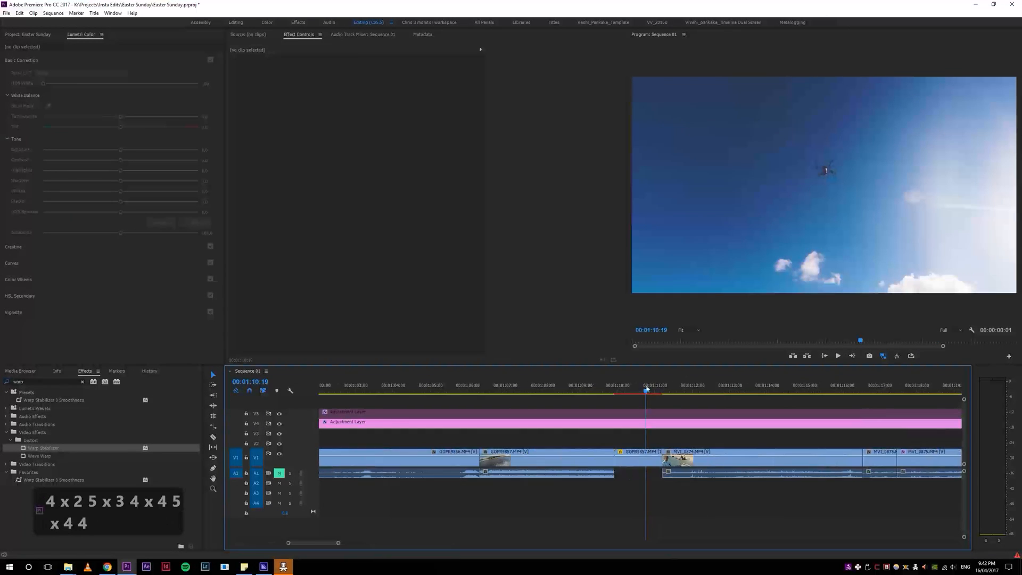
{"action": "key", "text": "4"}
{"action": "key", "text": "4"}
{"action": "key", "text": "4"}
{"action": "key", "text": "5"}
{"action": "key", "text": "5"}
{"action": "key", "text": "5"}
{"action": "key", "text": "5"}
{"action": "key", "text": "4"}
{"action": "key", "text": "4"}
{"action": "key", "text": "4"}
{"action": "key", "text": "4"}
{"action": "key", "text": "5"}
{"action": "key", "text": "5"}
{"action": "key", "text": "5"}
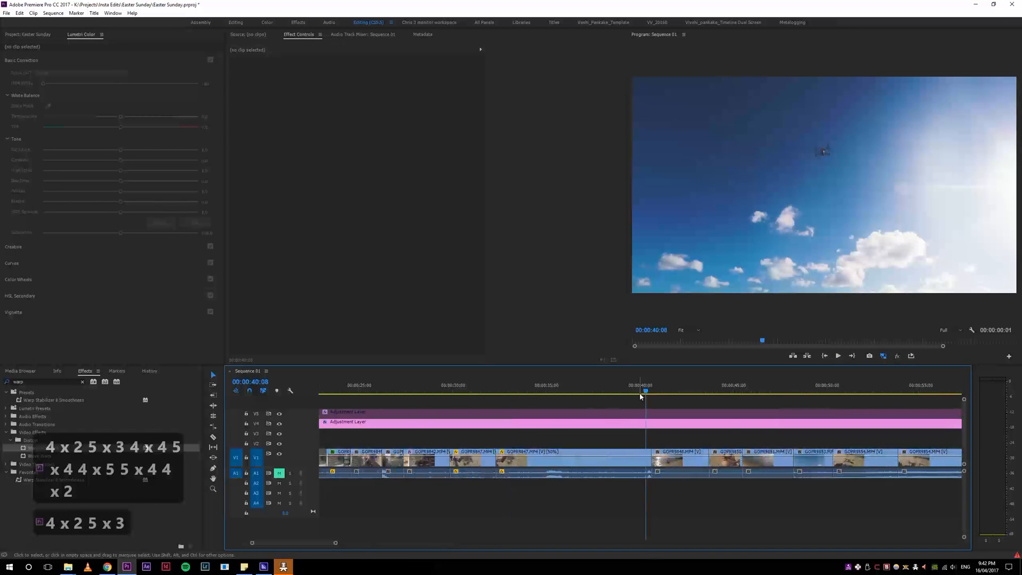
Step: Browse the timeline from 00:00:36:23 back to 00:00:31:07, and zoom in around 00:00:27:22
{"action": "left_click", "coordinate": [582, 384]}
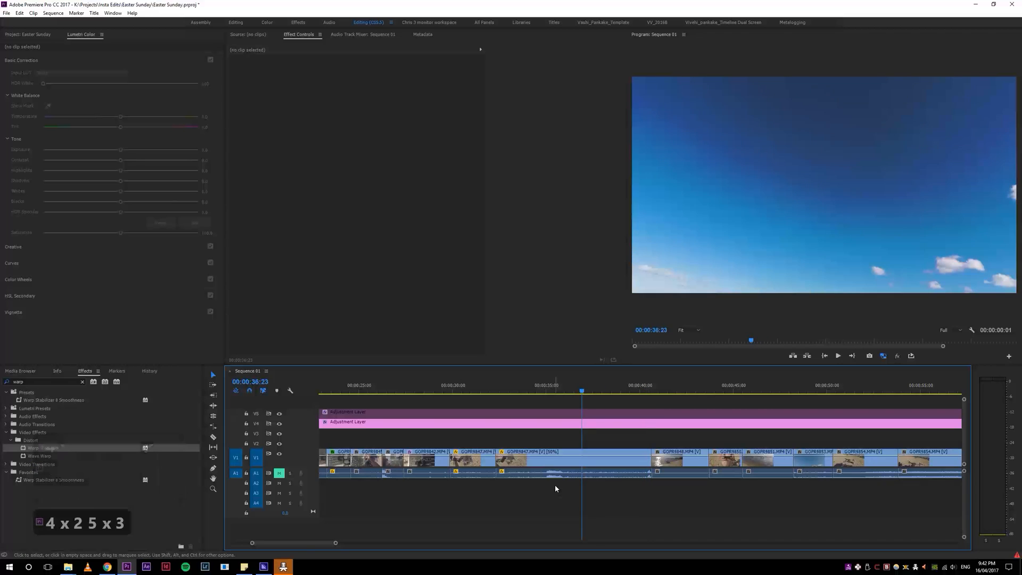
{"action": "scroll", "coordinate": [555, 485], "scroll_direction": "down", "scroll_amount": 1}
{"action": "scroll", "coordinate": [555, 488], "scroll_direction": "down", "scroll_amount": 1}
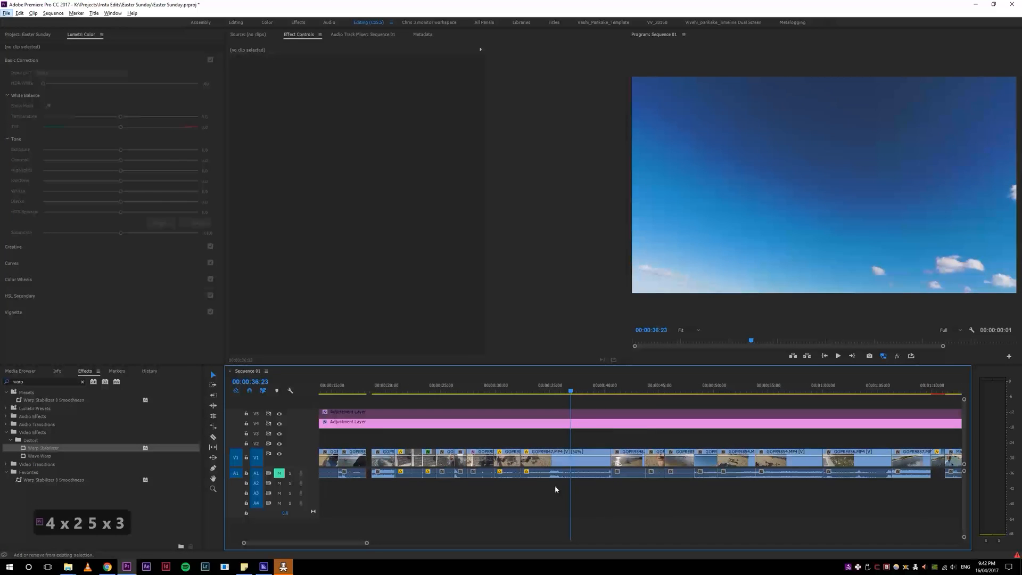
{"action": "left_click_drag", "start_coordinate": [601, 391], "coordinate": [508, 391]}
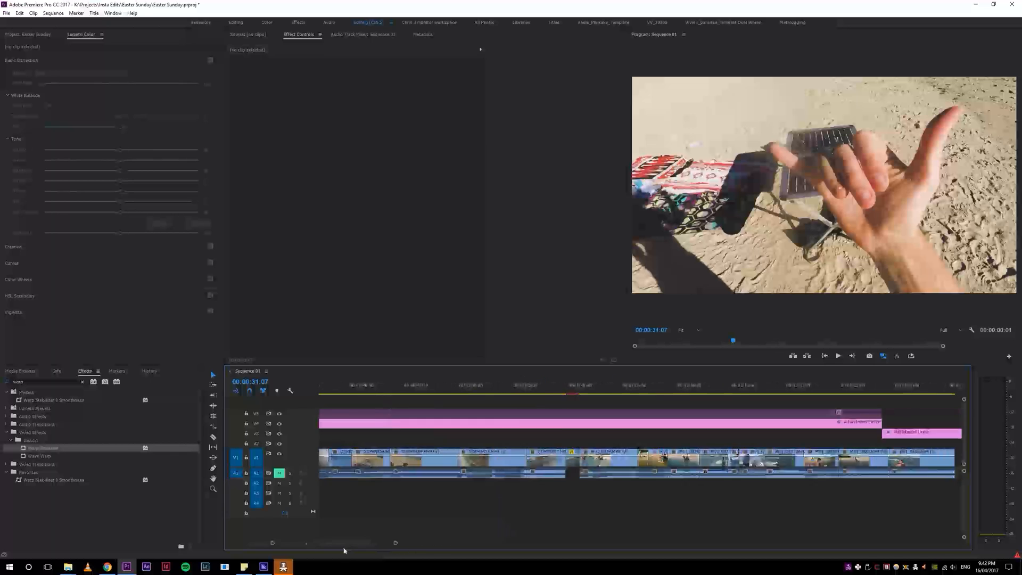
{"action": "scroll", "coordinate": [383, 537], "scroll_direction": "up", "scroll_amount": 3}
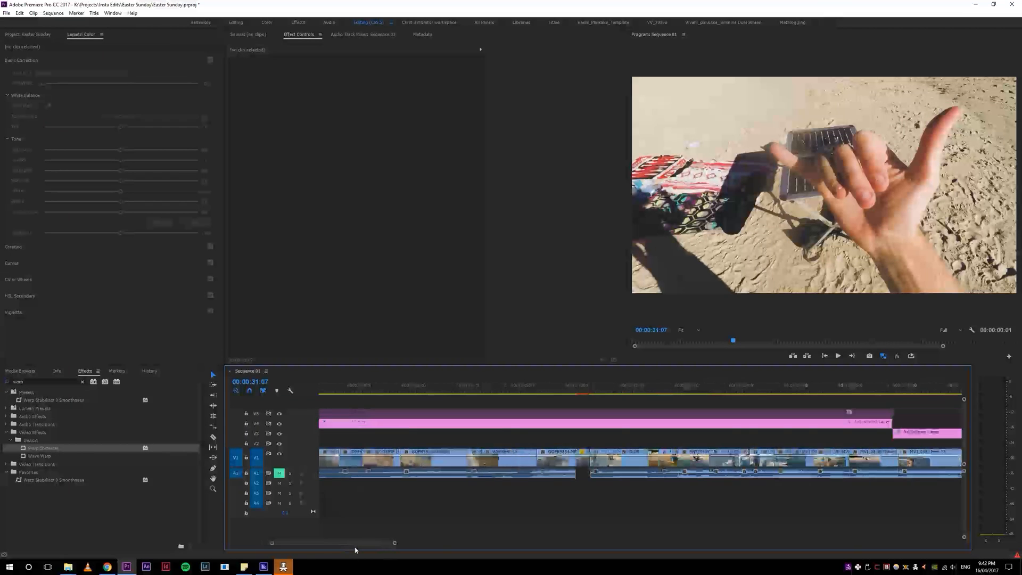
{"action": "left_click", "coordinate": [603, 380]}
{"action": "key", "text": "5"}
{"action": "key", "text": "5"}
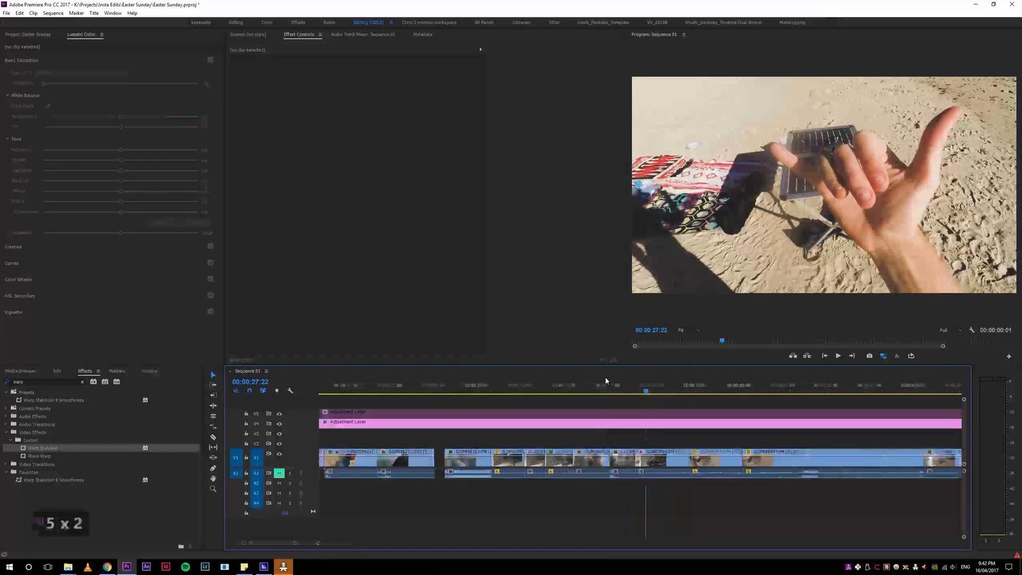
Step: Play up to the beach table clips, ripple trim the end of the first 50% speed clip by a few frames, and review the cut
{"action": "key", "text": "space"}
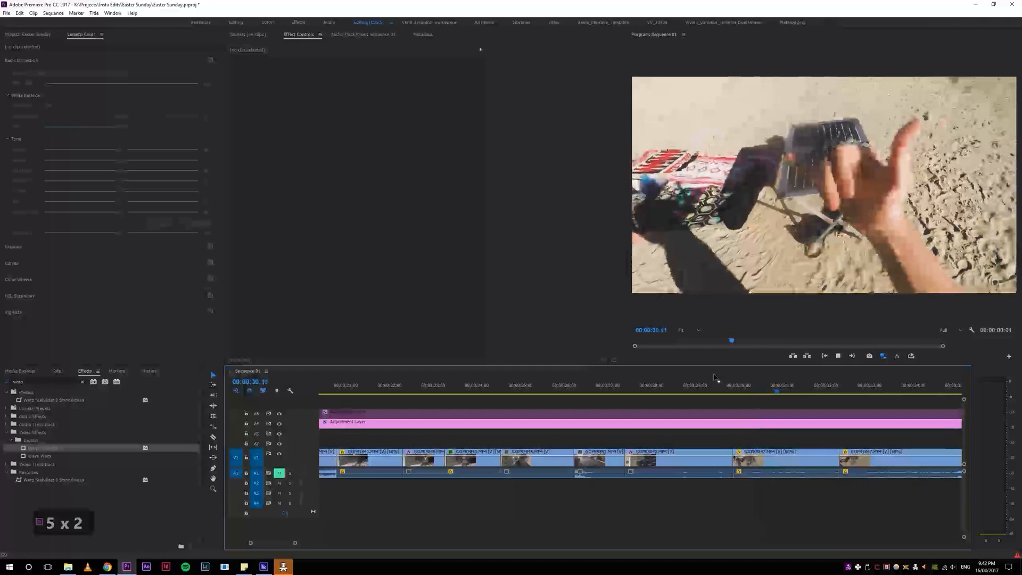
{"action": "left_click", "coordinate": [833, 389]}
{"action": "key", "text": "w"}
{"action": "left_click_drag", "start_coordinate": [834, 389], "coordinate": [780, 391]}
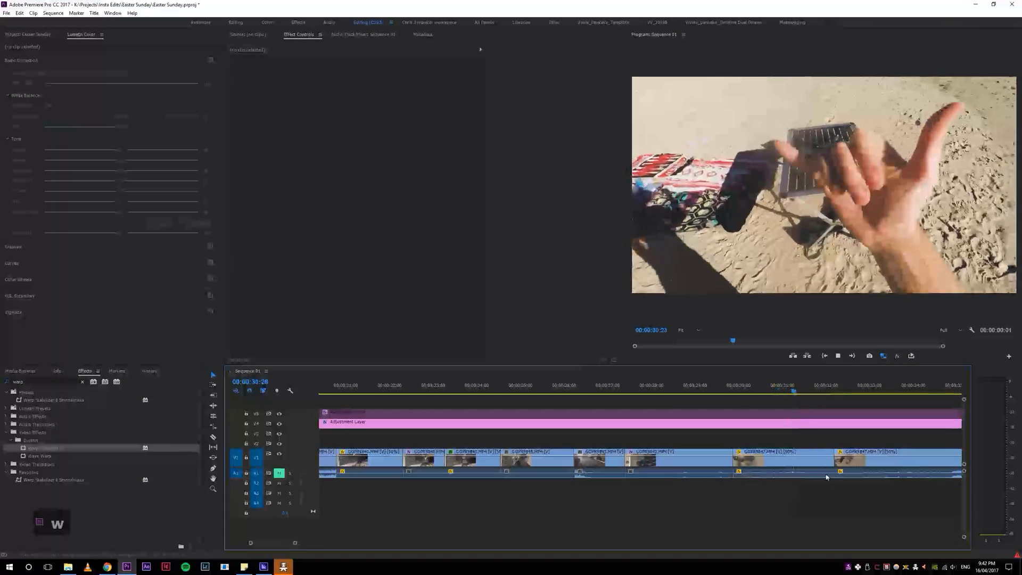
{"action": "key", "text": "4"}
{"action": "key", "text": "4"}
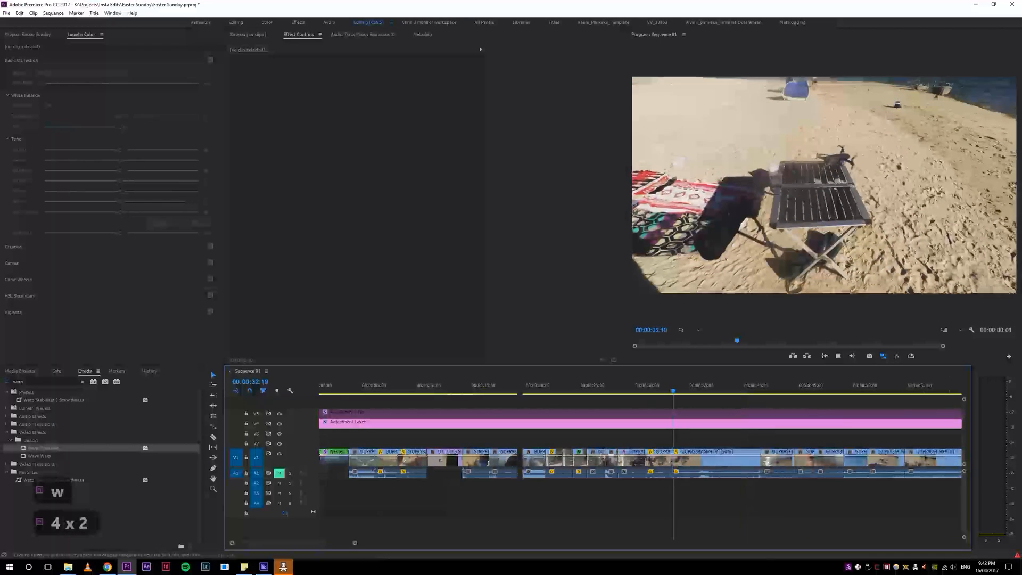
{"action": "key", "text": "5"}
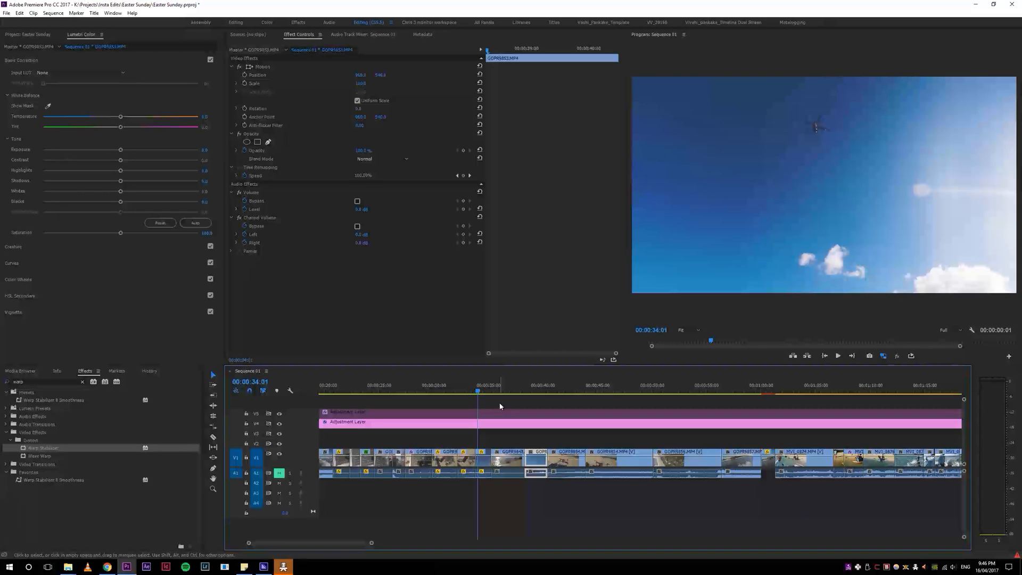
Step: Play the sequence from the beach table clips through the raised-hands sky clip to about 00:00:40:10
{"action": "key", "text": "equal"}
{"action": "key", "text": "equal"}
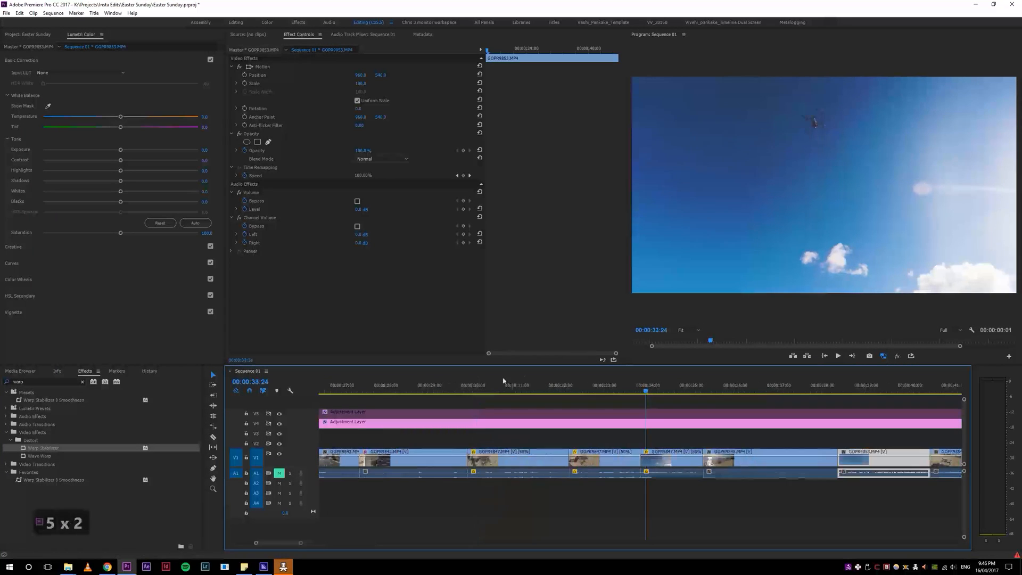
{"action": "left_click", "coordinate": [587, 396]}
{"action": "key", "text": "space"}
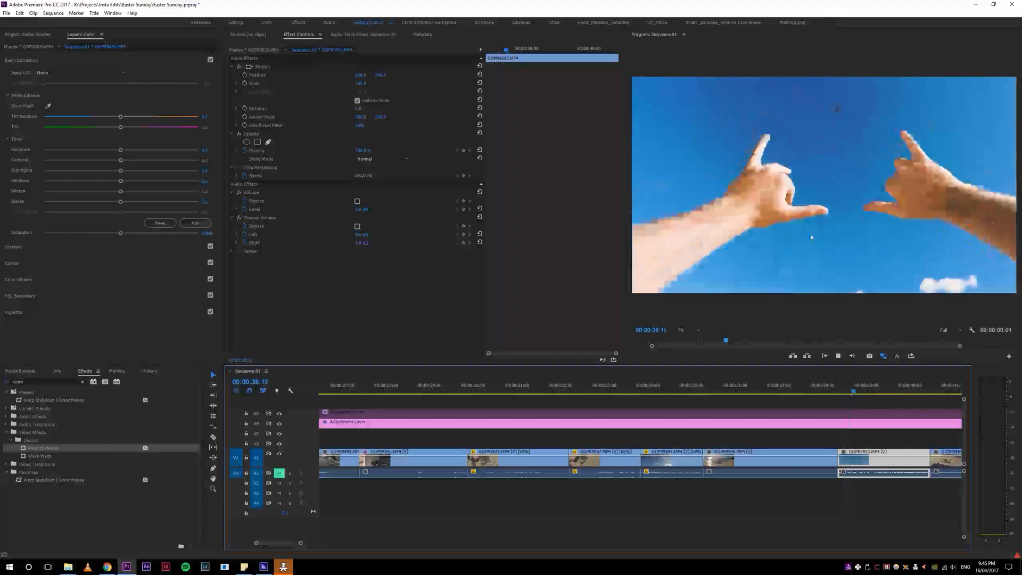
{"action": "key", "text": "4"}
{"action": "key", "text": "5"}
{"action": "key", "text": "4"}
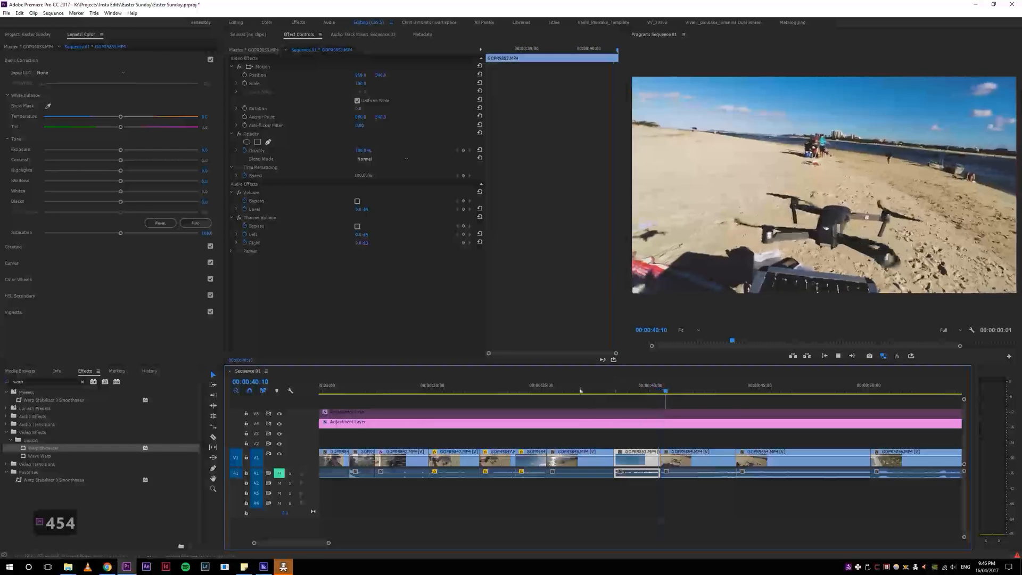
Step: Zoom the timeline out, jump to the boat clip at 00:01:50:17, and return to a close view of the raised-hands clip at 00:00:38:14
{"action": "left_click", "coordinate": [600, 386]}
{"action": "key", "text": "4"}
{"action": "key", "text": "4"}
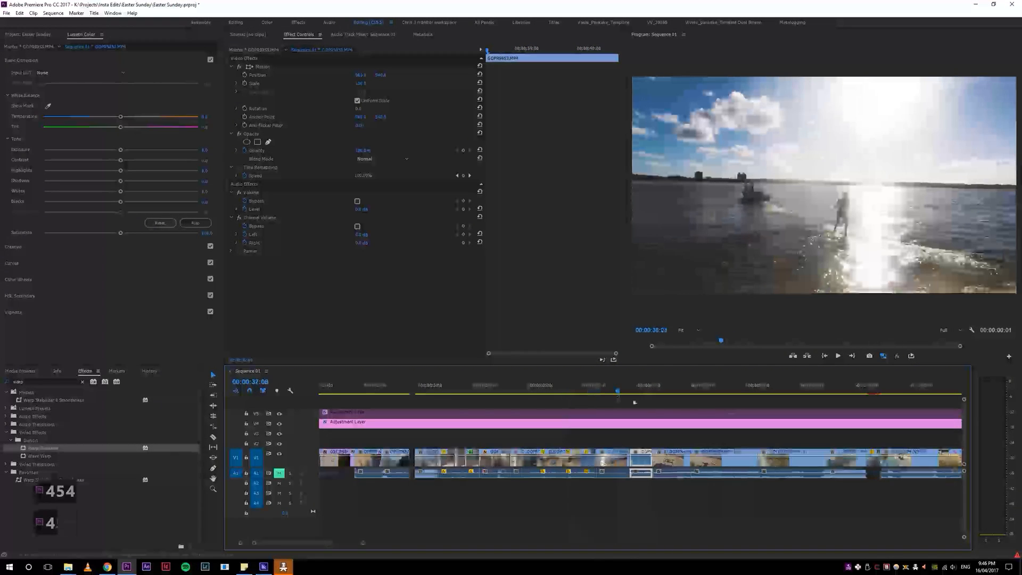
{"action": "left_click", "coordinate": [922, 387]}
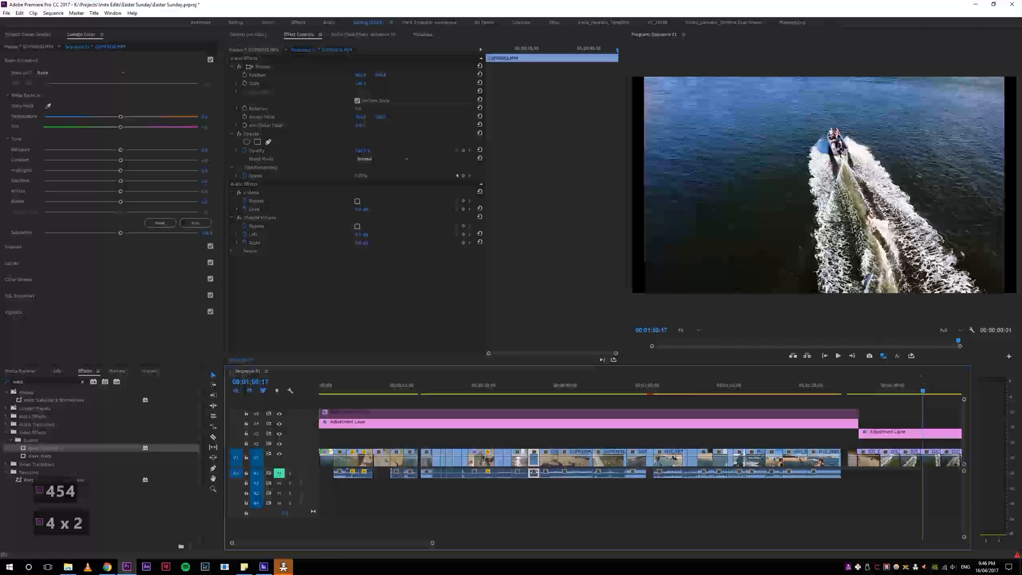
{"action": "left_click", "coordinate": [523, 393]}
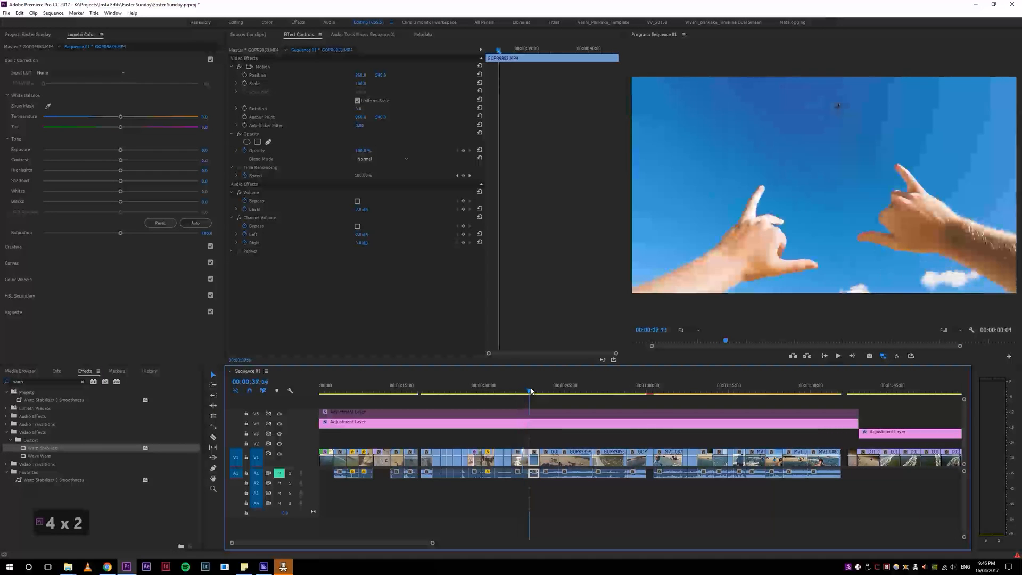
{"action": "key", "text": "5"}
{"action": "key", "text": "5"}
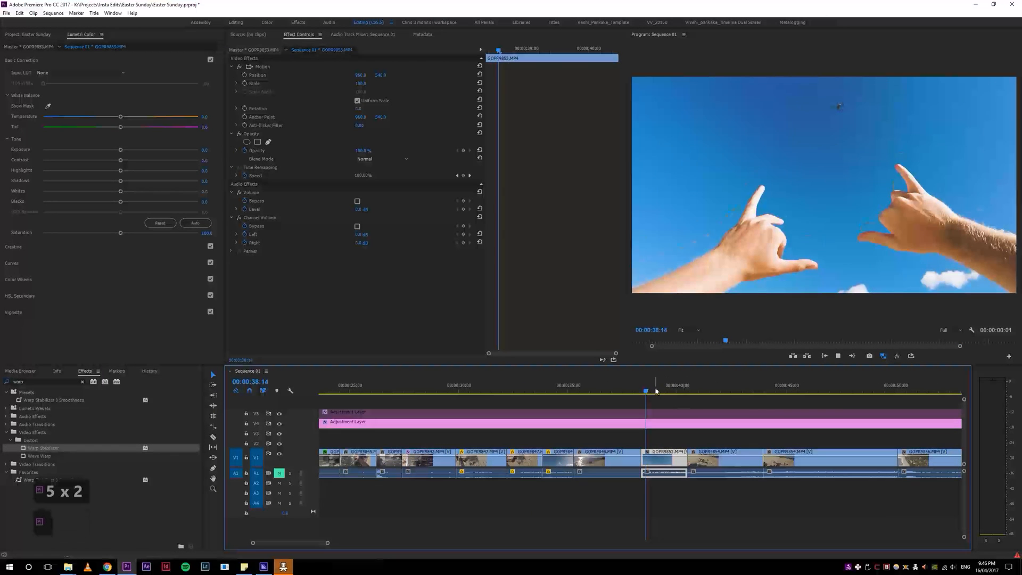
Step: Play through the raised-hands sky clip and ripple trim its end just before the drone-on-table clip
{"action": "key", "text": "space"}
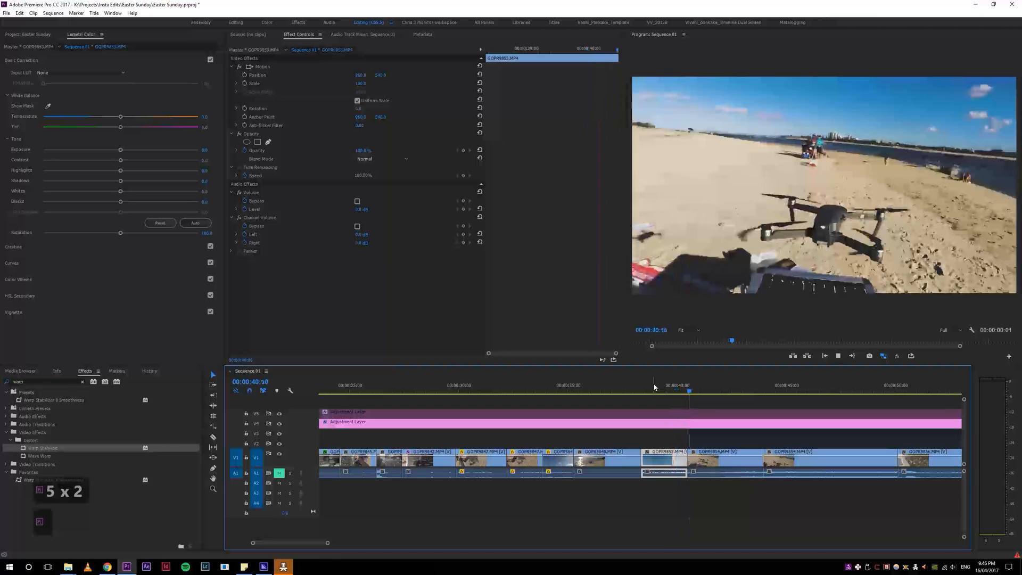
{"action": "key", "text": "space"}
{"action": "left_click", "coordinate": [676, 389]}
{"action": "key", "text": "w"}
{"action": "left_click", "coordinate": [652, 387]}
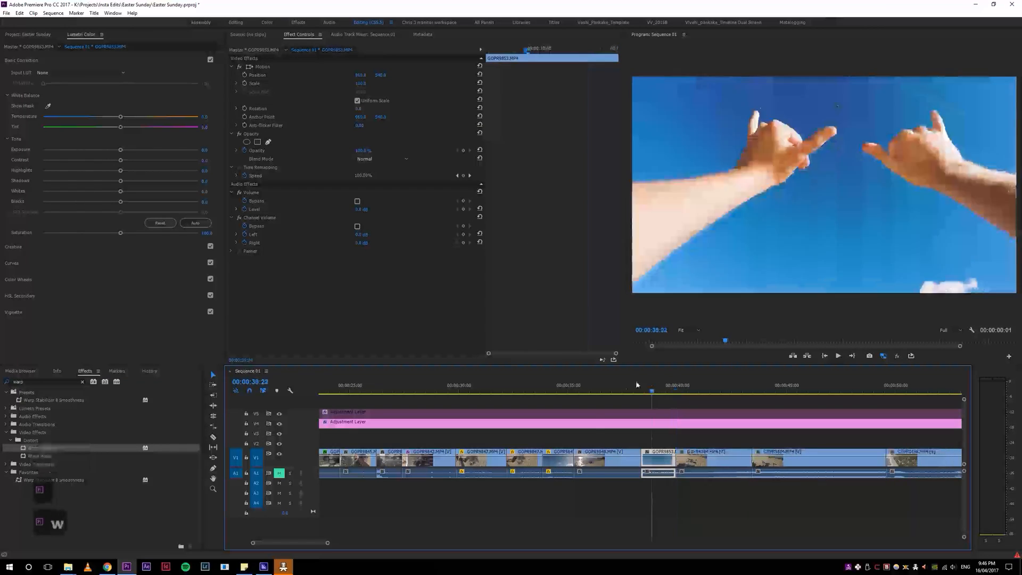
Step: Play back the sunlit water clip and the trimmed raised-hands clip to review the transition
{"action": "left_click", "coordinate": [588, 391]}
{"action": "key", "text": "space"}
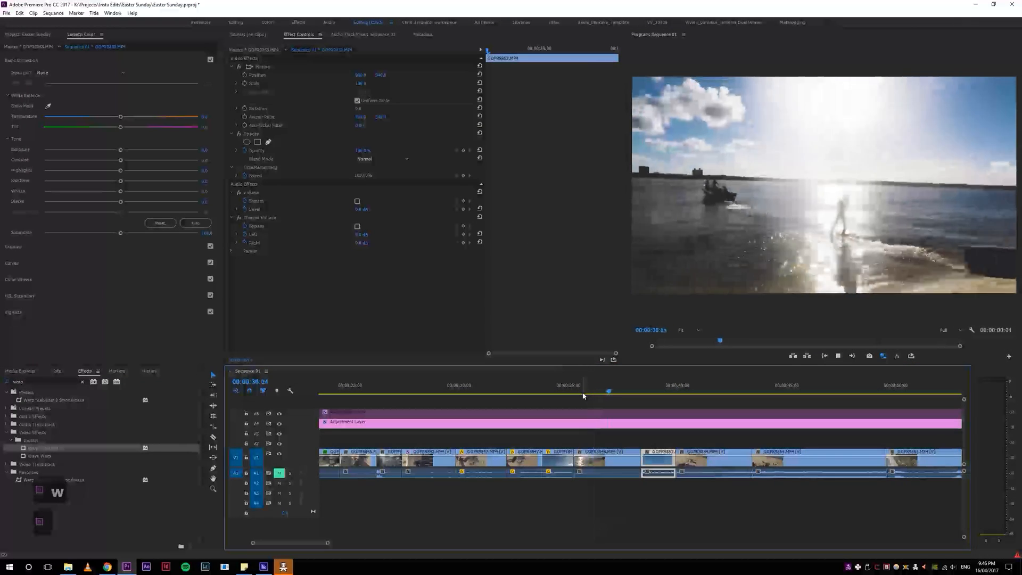
{"action": "left_click", "coordinate": [664, 388]}
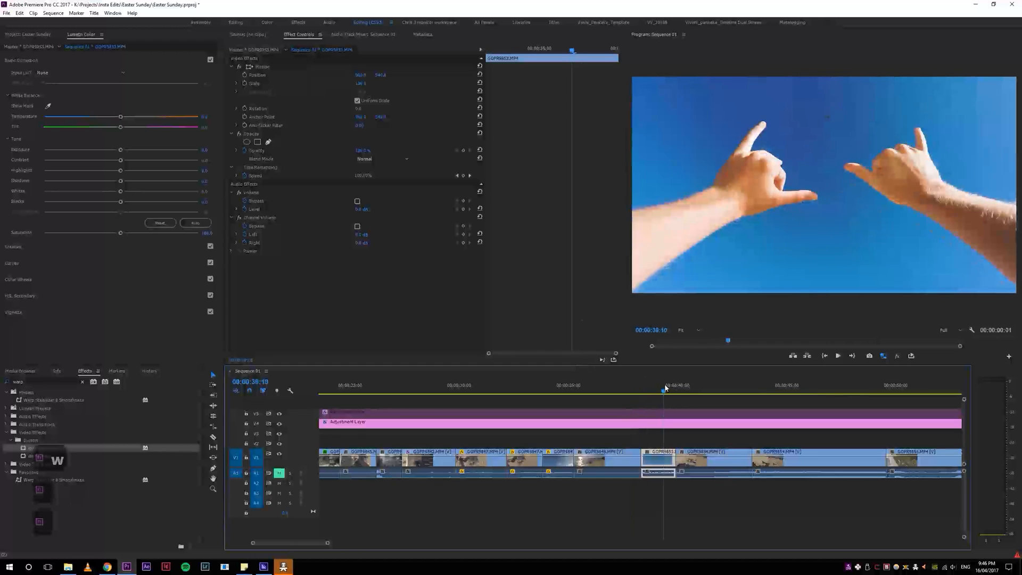
{"action": "left_click", "coordinate": [657, 393]}
{"action": "key", "text": "space"}
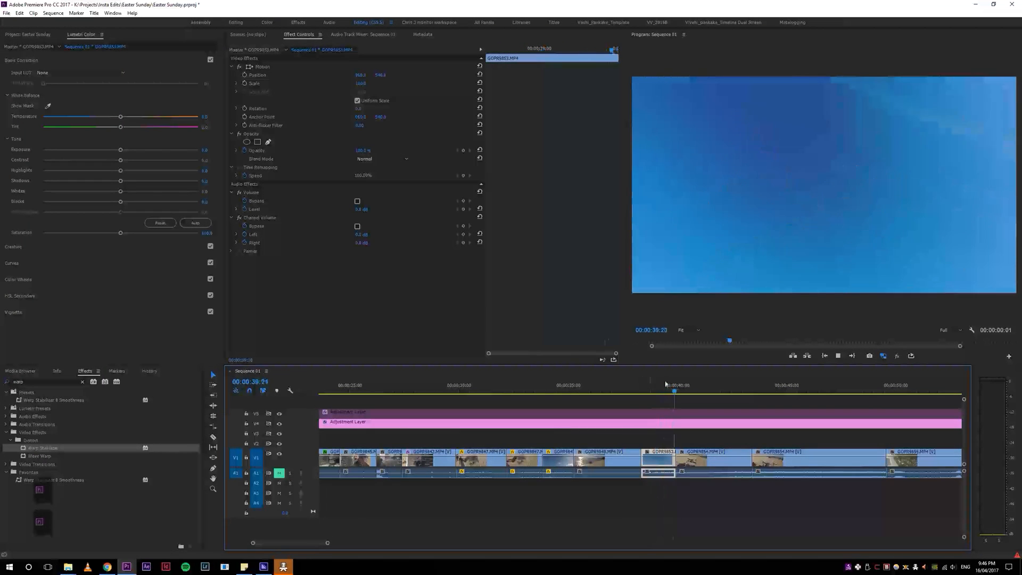
Step: Try slowing the raised-hands clip to 50% speed with ripple edit shifting the trailing clips, and undo the change
{"action": "left_click", "coordinate": [641, 390]}
{"action": "key", "text": "ctrl+r"}
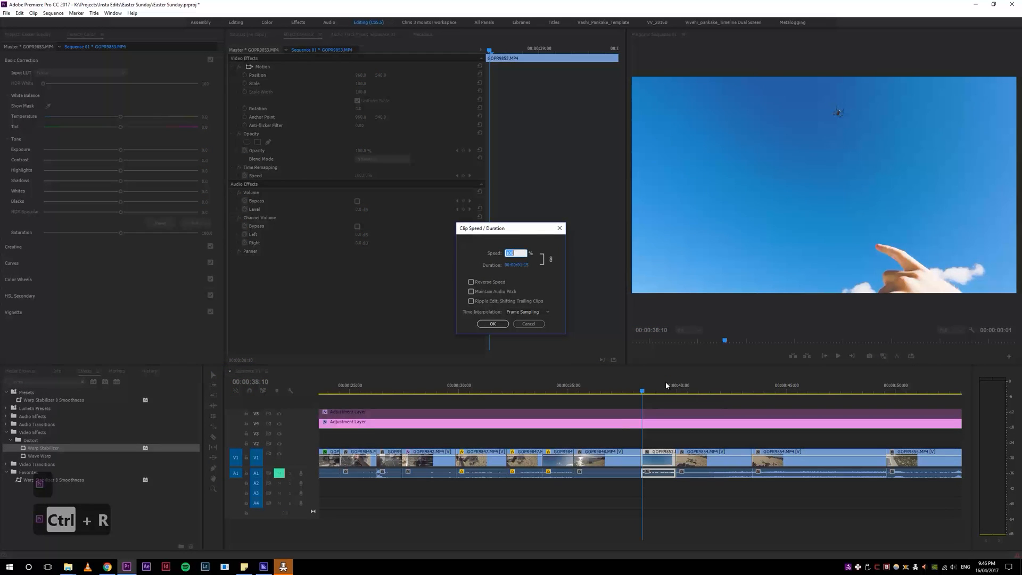
{"action": "type", "text": "50"}
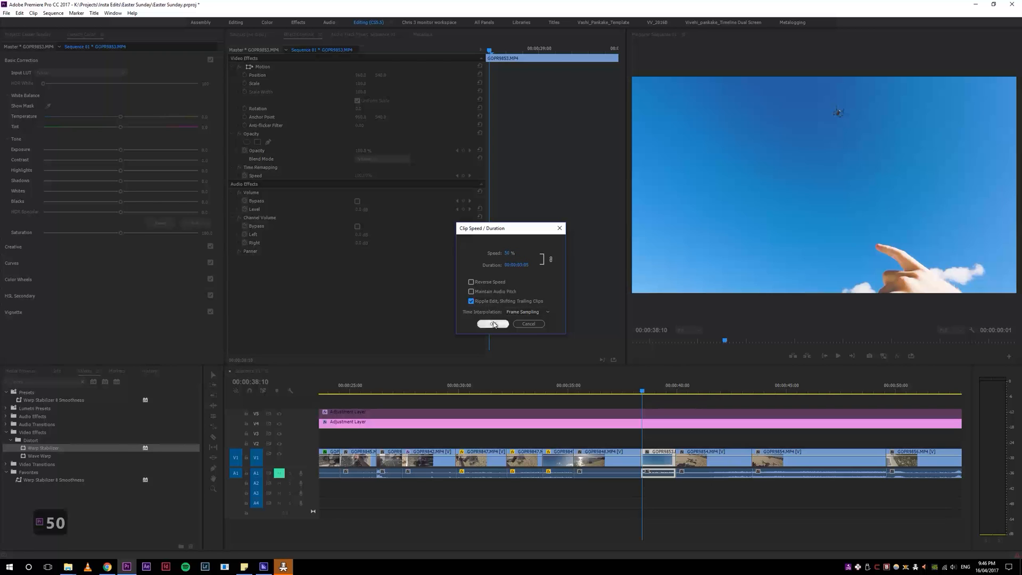
{"action": "left_click", "coordinate": [493, 325]}
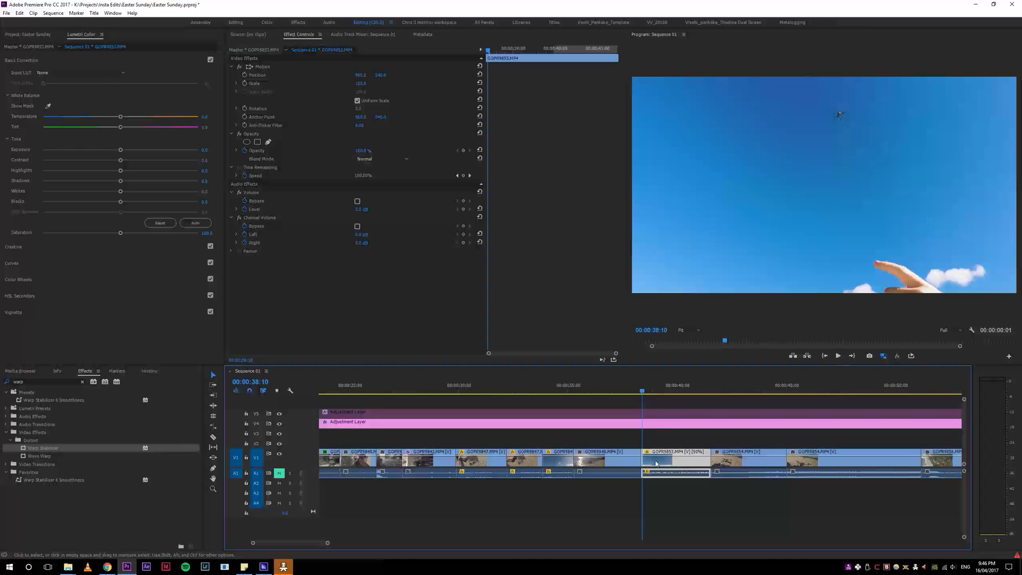
{"action": "left_click", "coordinate": [647, 388]}
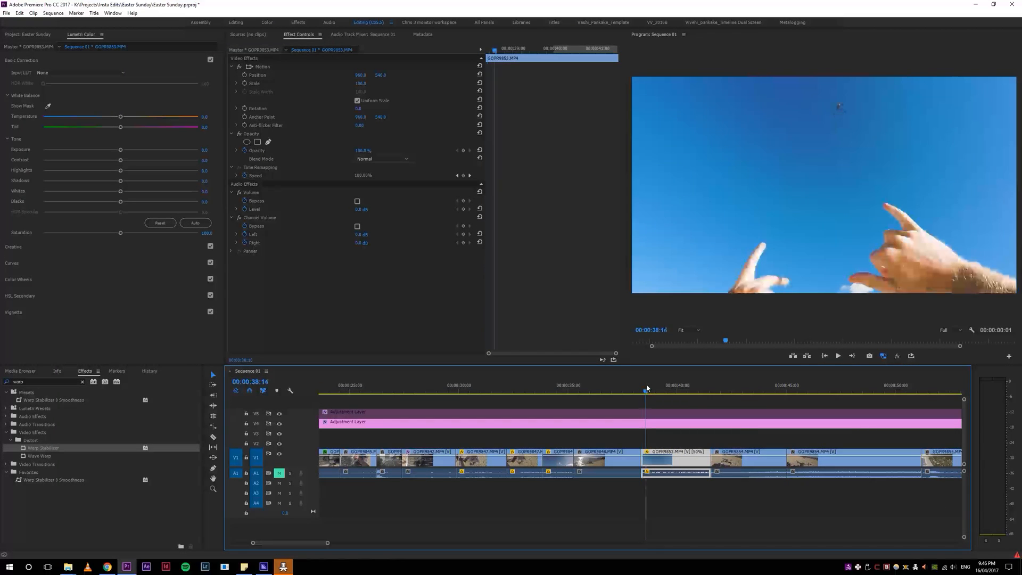
{"action": "key", "text": "ctrl+z"}
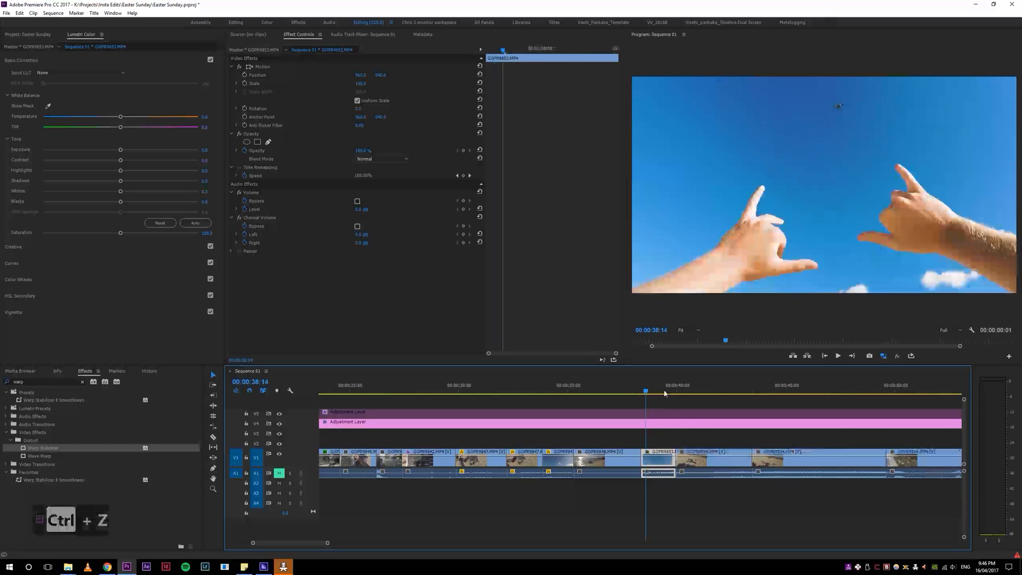
Step: Set the raised-hands clip's speed to 50% without rippling the trailing clips and play it back
{"action": "key", "text": "ctrl+r"}
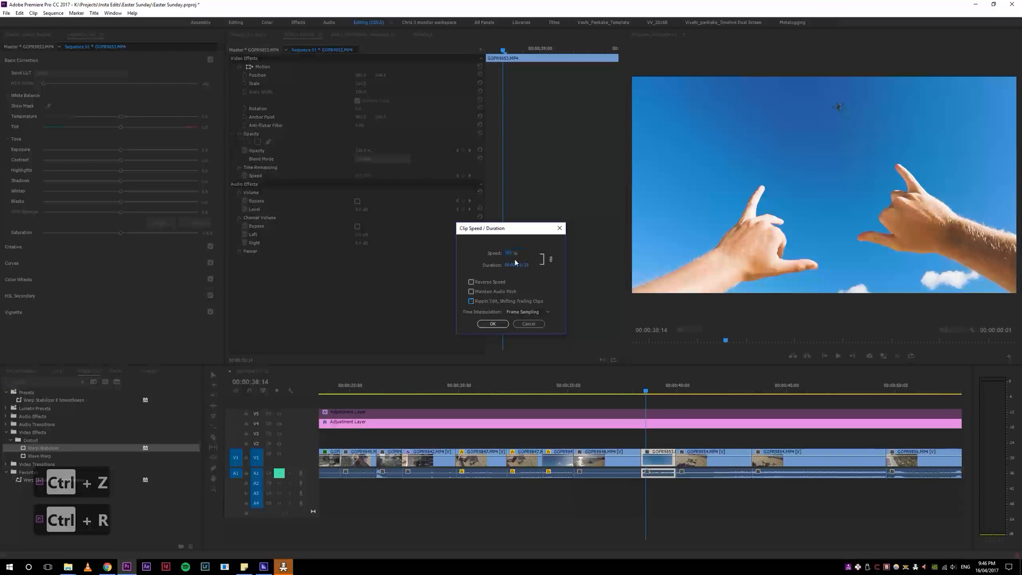
{"action": "type", "text": "50"}
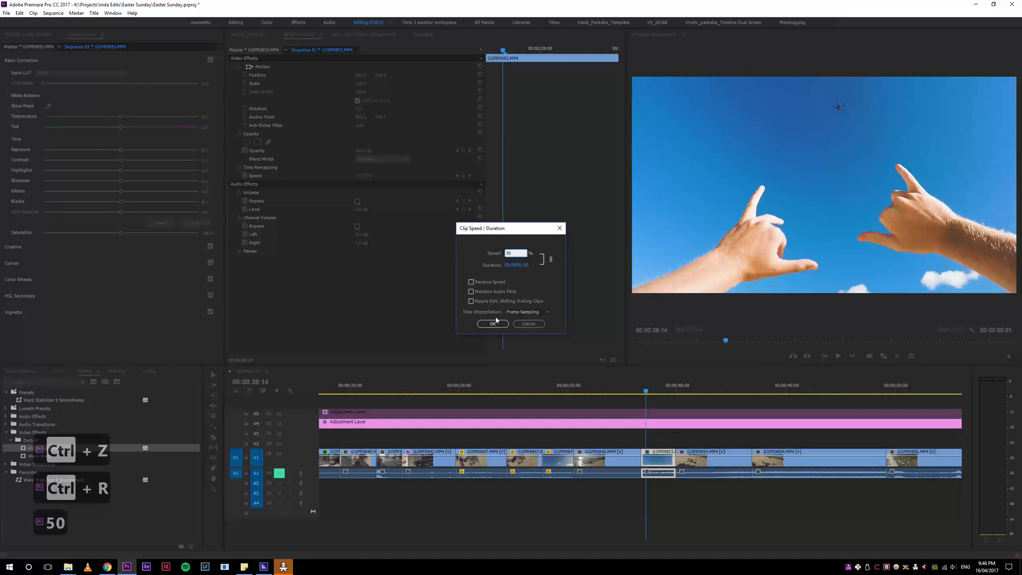
{"action": "left_click", "coordinate": [493, 323]}
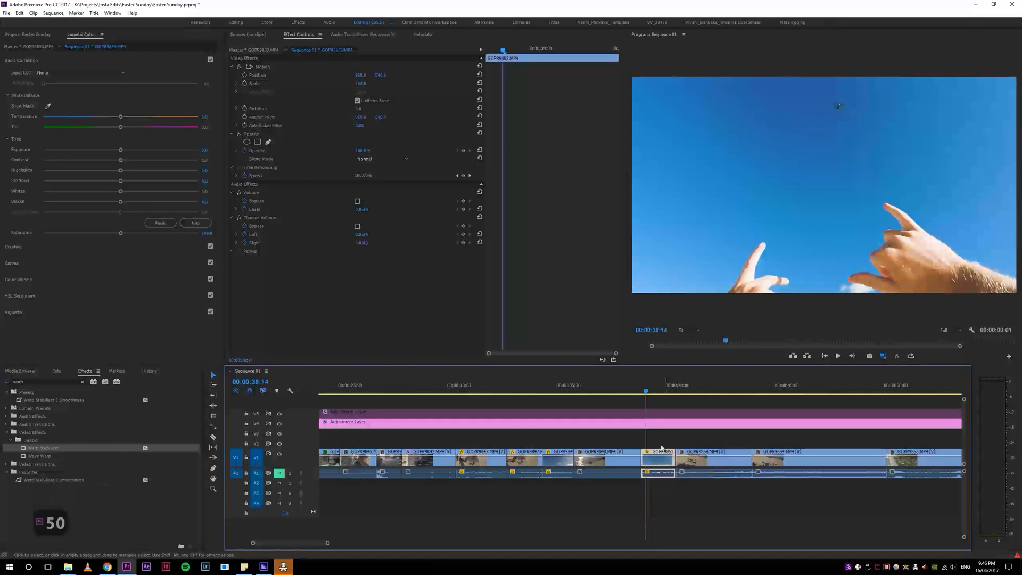
{"action": "mouse_move", "coordinate": [653, 387]}
{"action": "left_mouse_down"}
{"action": "mouse_move", "coordinate": [669, 388]}
{"action": "mouse_move", "coordinate": [642, 392]}
{"action": "left_mouse_up"}
{"action": "key", "text": "space"}
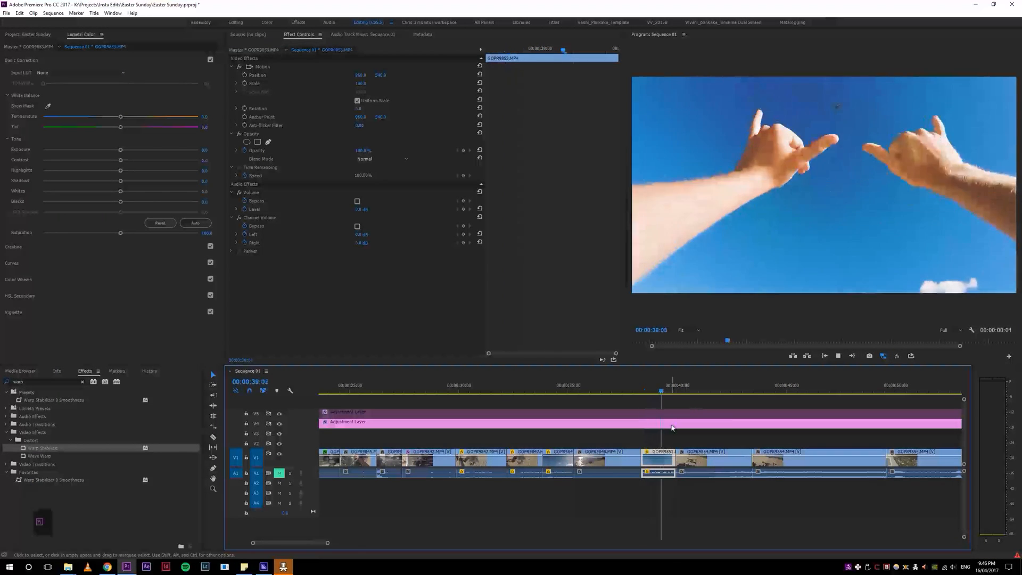
{"action": "key", "text": "space"}
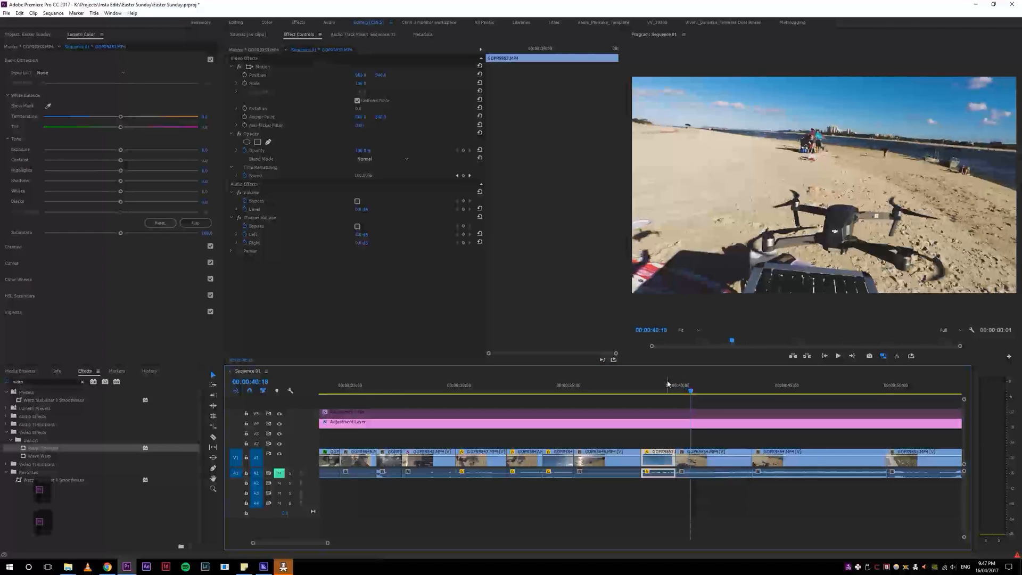
Step: Reopen the raised-hands clip's speed settings, cancel them, and undo its 50% speed change
{"action": "left_click", "coordinate": [654, 390]}
{"action": "key", "text": "ctrl+r"}
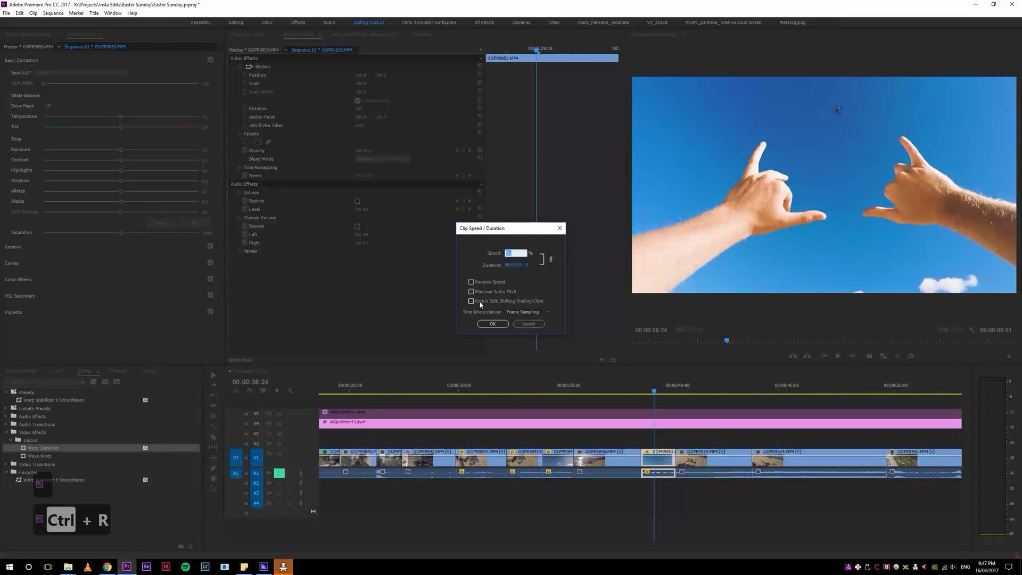
{"action": "left_click", "coordinate": [538, 325]}
{"action": "key", "text": "ctrl+z"}
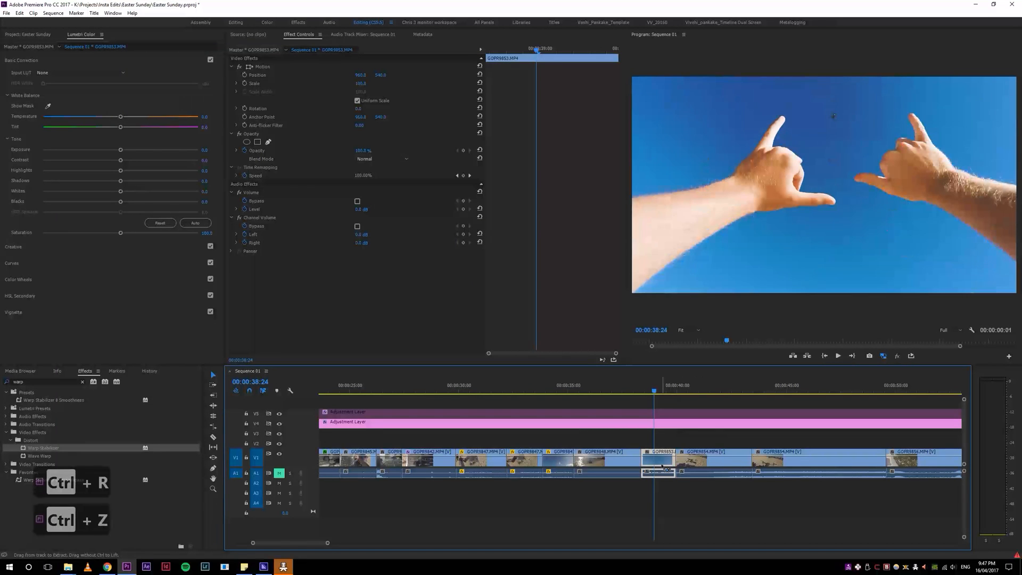
Step: Slow the raised-hands clip to 50% speed, ripple-shifting the trailing clips, and play it back
{"action": "key", "text": "ctrl+r"}
{"action": "type", "text": "50"}
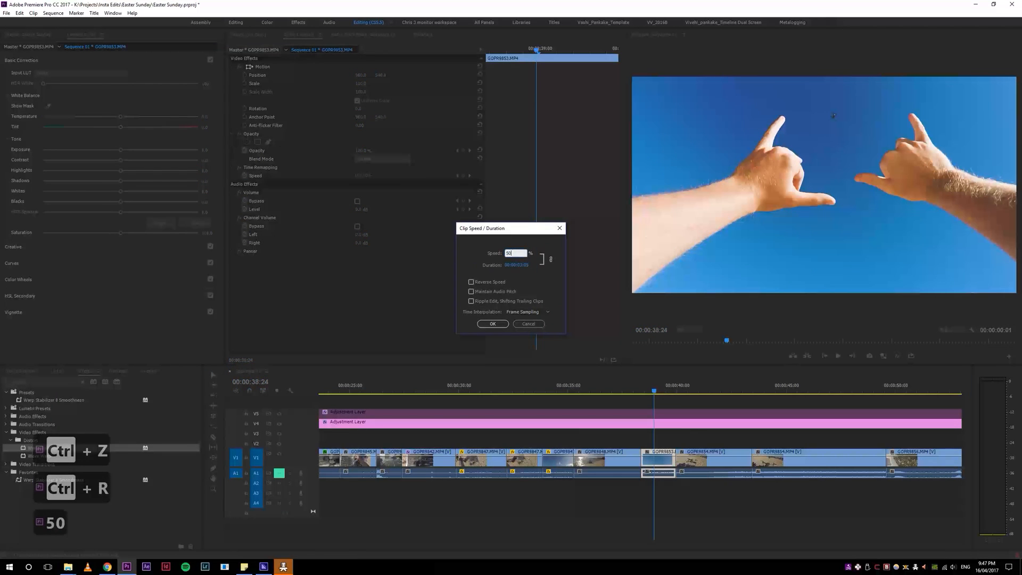
{"action": "left_click", "coordinate": [492, 324]}
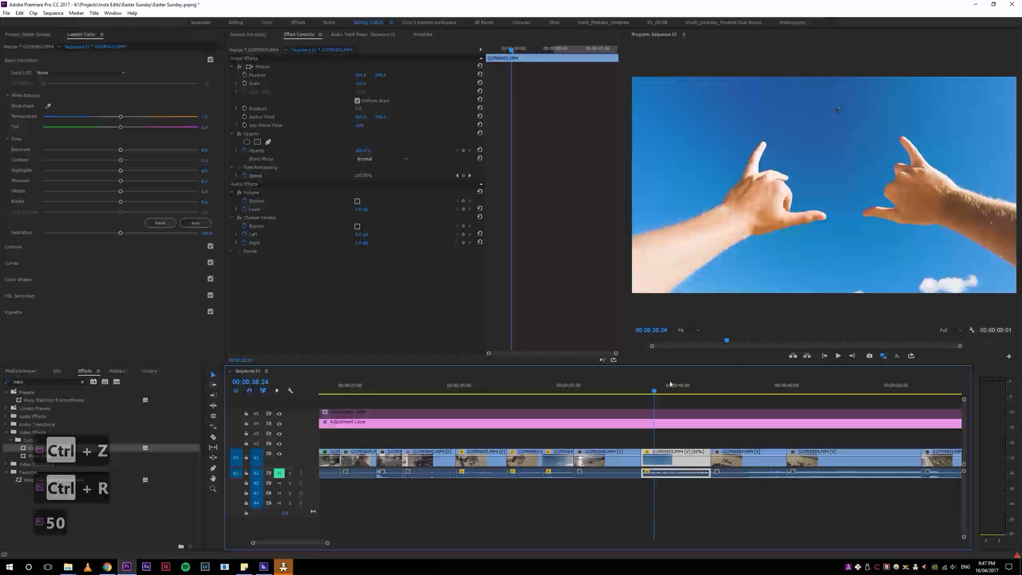
{"action": "key", "text": "space"}
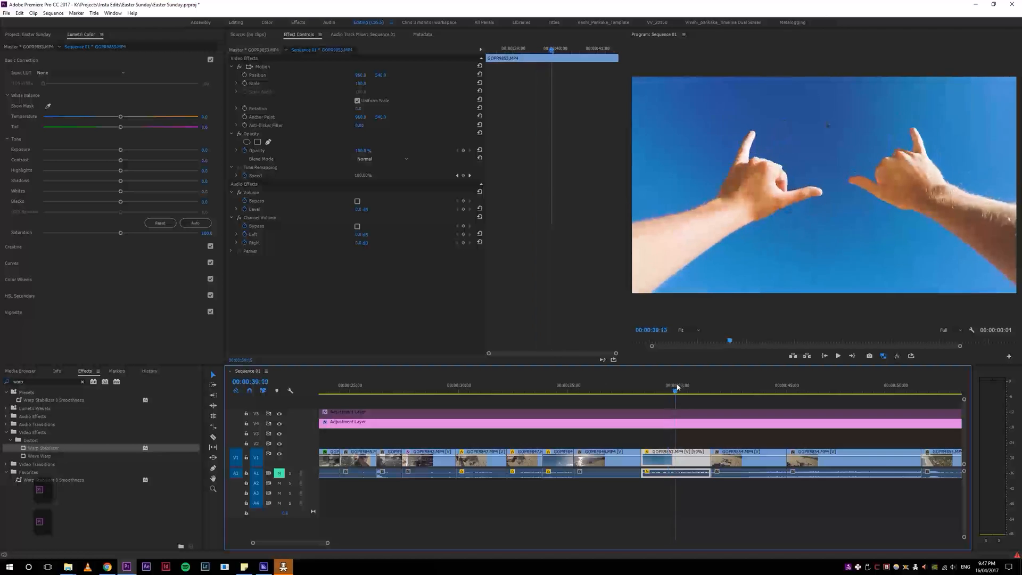
Step: Ripple trim the end of the slowed raised-hands clip at about 00:00:39:22 and replay the cut
{"action": "key", "text": "w"}
{"action": "key", "text": "space"}
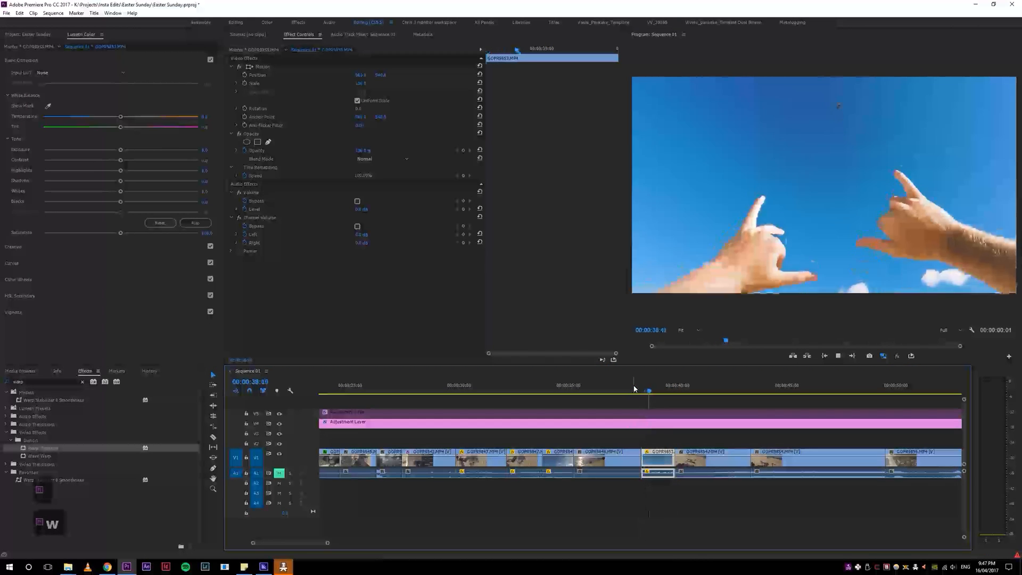
{"action": "left_click", "coordinate": [643, 392]}
{"action": "key", "text": "space"}
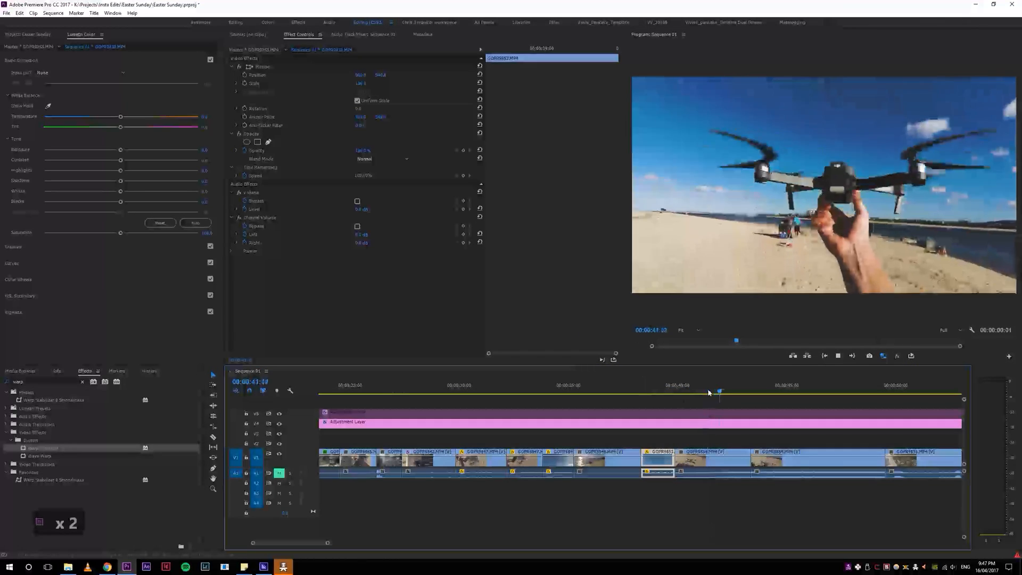
Step: Play and scrub through the two drone clips and the following water clip to examine their action
{"action": "left_click", "coordinate": [673, 391]}
{"action": "mouse_move", "coordinate": [673, 392]}
{"action": "left_mouse_down"}
{"action": "mouse_move", "coordinate": [703, 392]}
{"action": "mouse_move", "coordinate": [691, 397]}
{"action": "left_mouse_up"}
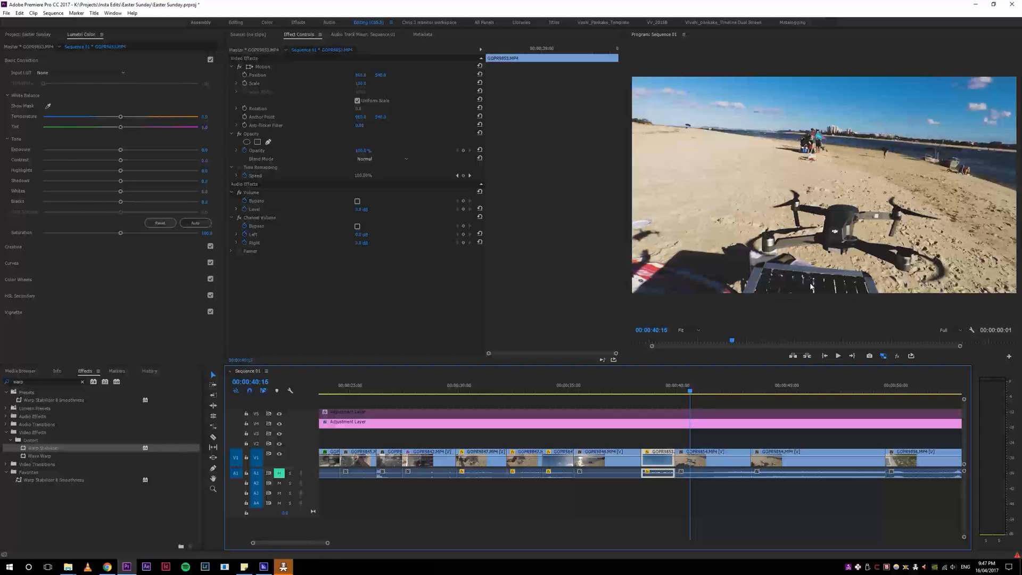
{"action": "left_click_drag", "start_coordinate": [690, 392], "coordinate": [674, 390]}
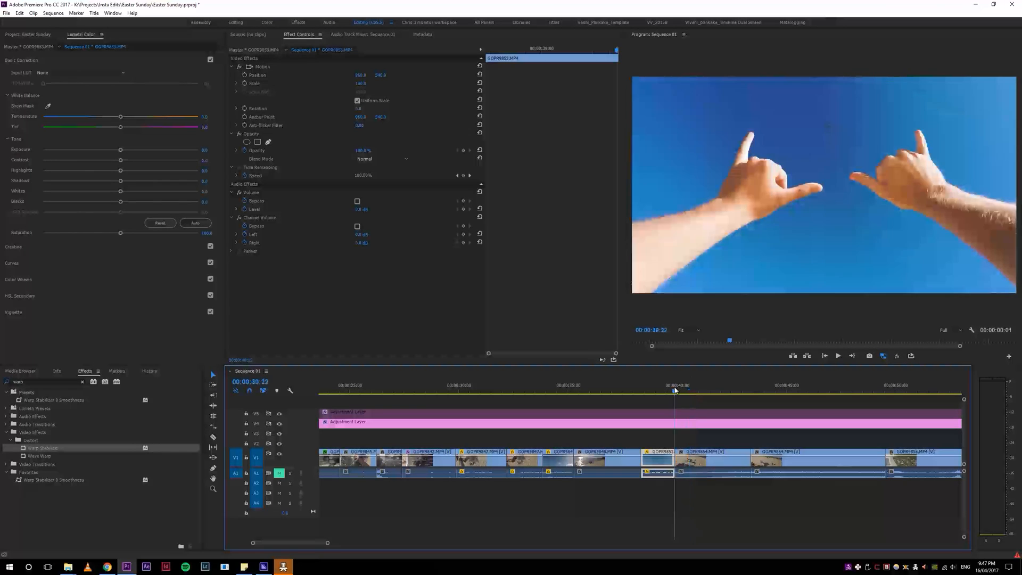
{"action": "key", "text": "space"}
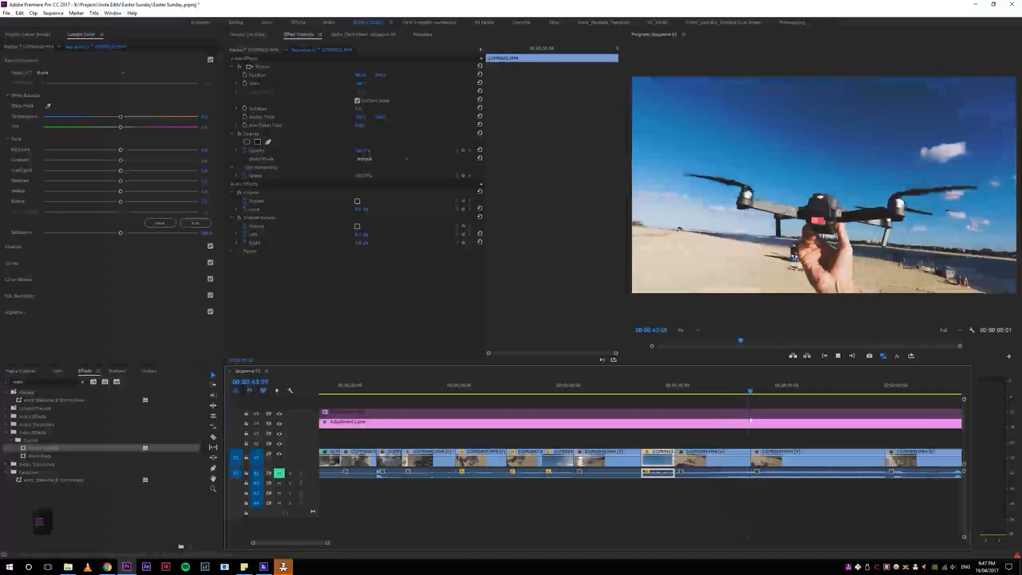
{"action": "left_click", "coordinate": [684, 390]}
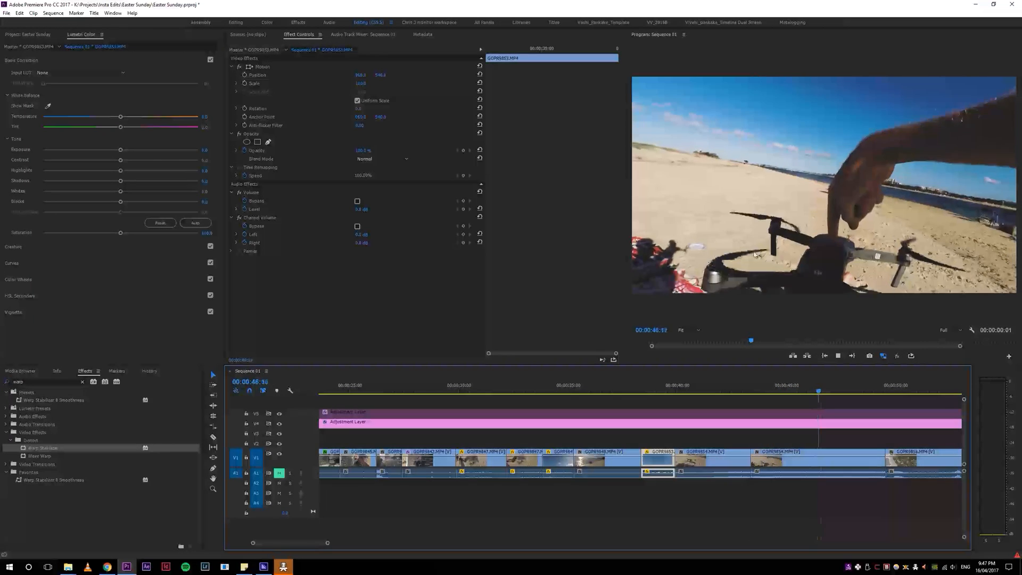
{"action": "key", "text": "minus"}
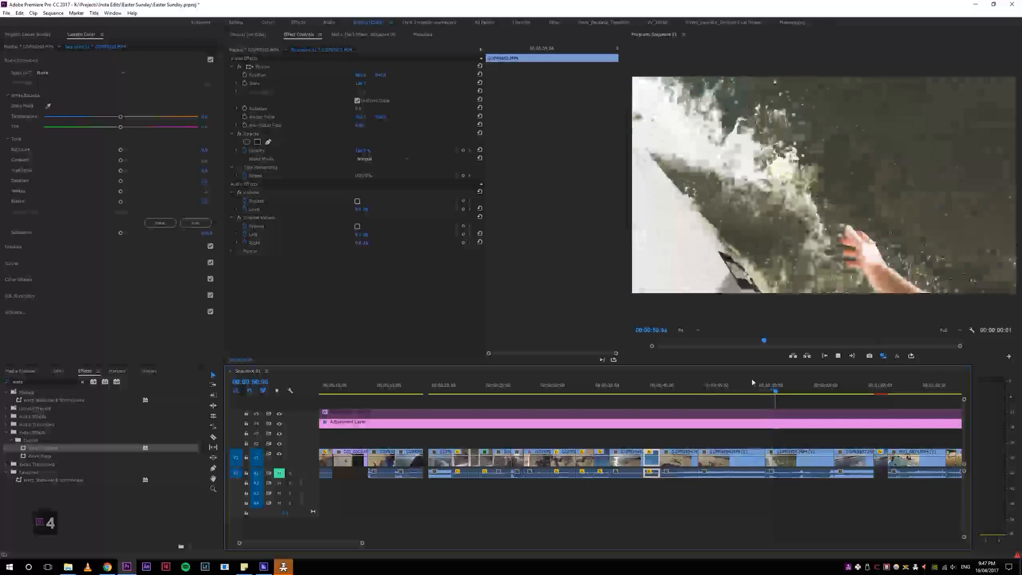
{"action": "left_click", "coordinate": [727, 391]}
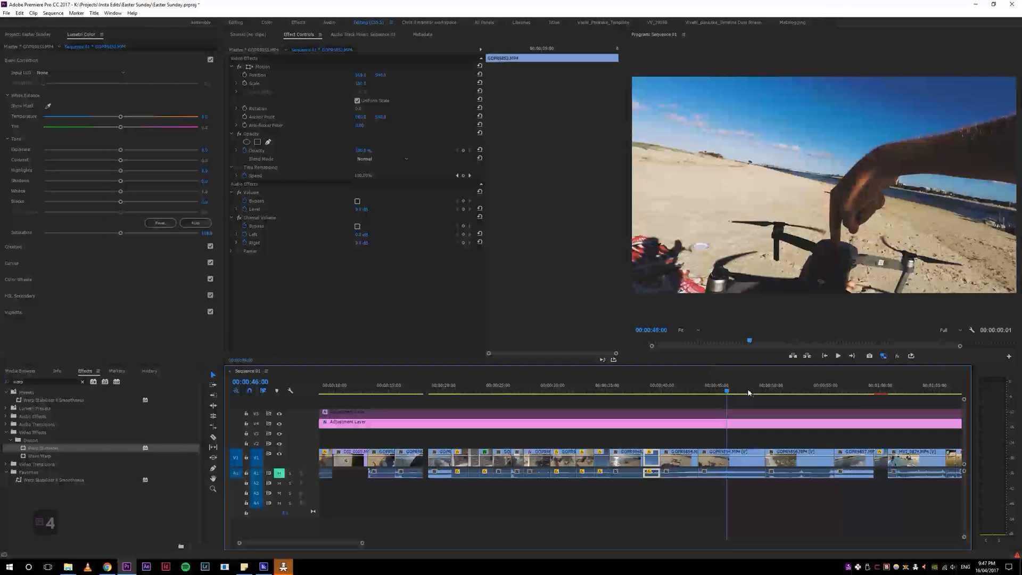
{"action": "left_click_drag", "start_coordinate": [760, 388], "coordinate": [648, 397]}
{"action": "key", "text": "space"}
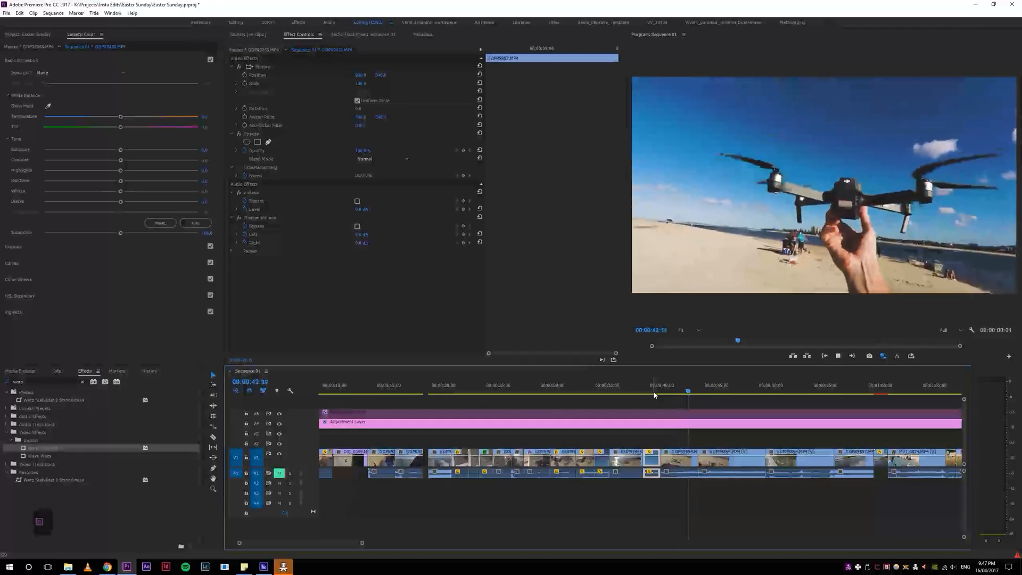
Step: Ripple trim the first drone clip's start at about 00:00:41:03 and its end at about 00:00:41:19
{"action": "left_click_drag", "start_coordinate": [692, 393], "coordinate": [674, 392]}
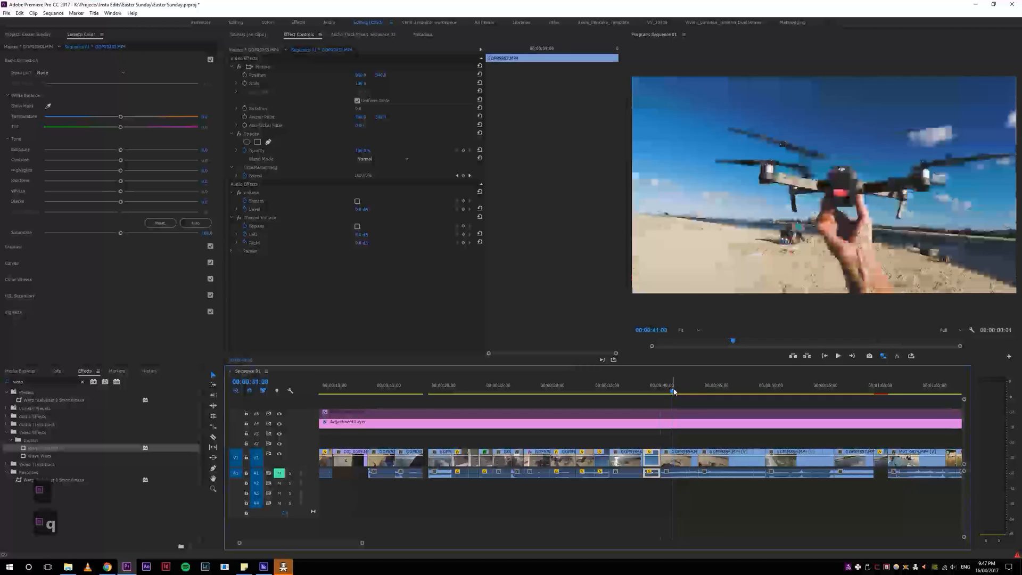
{"action": "key", "text": "q"}
{"action": "left_click", "coordinate": [650, 390]}
{"action": "key", "text": "space"}
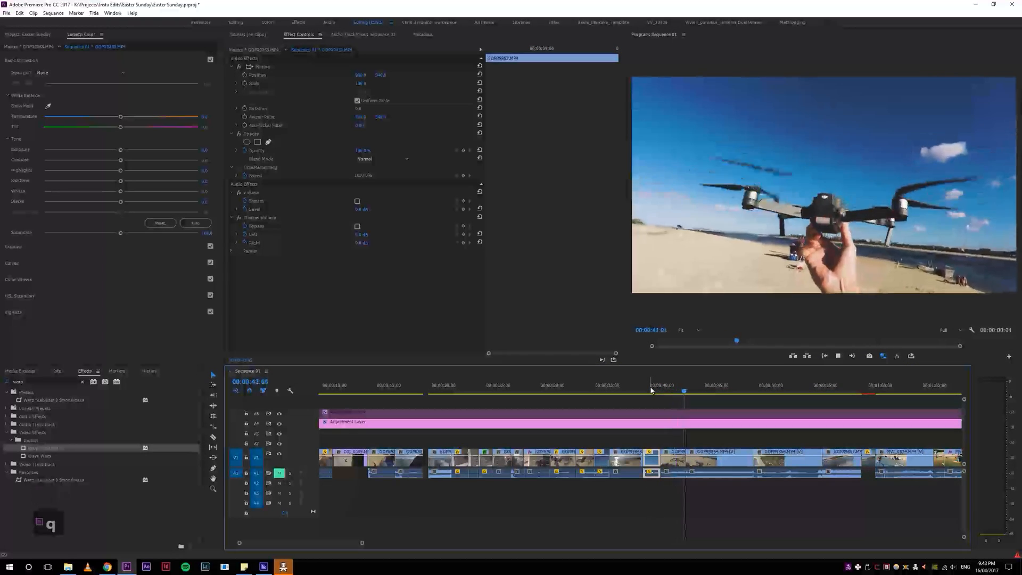
{"action": "left_click", "coordinate": [687, 393]}
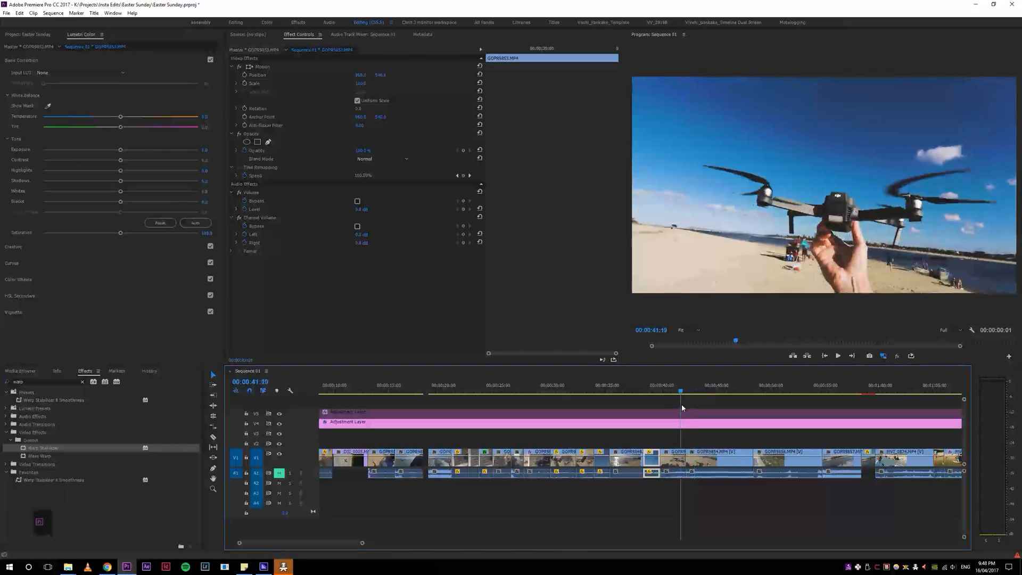
{"action": "key", "text": "w"}
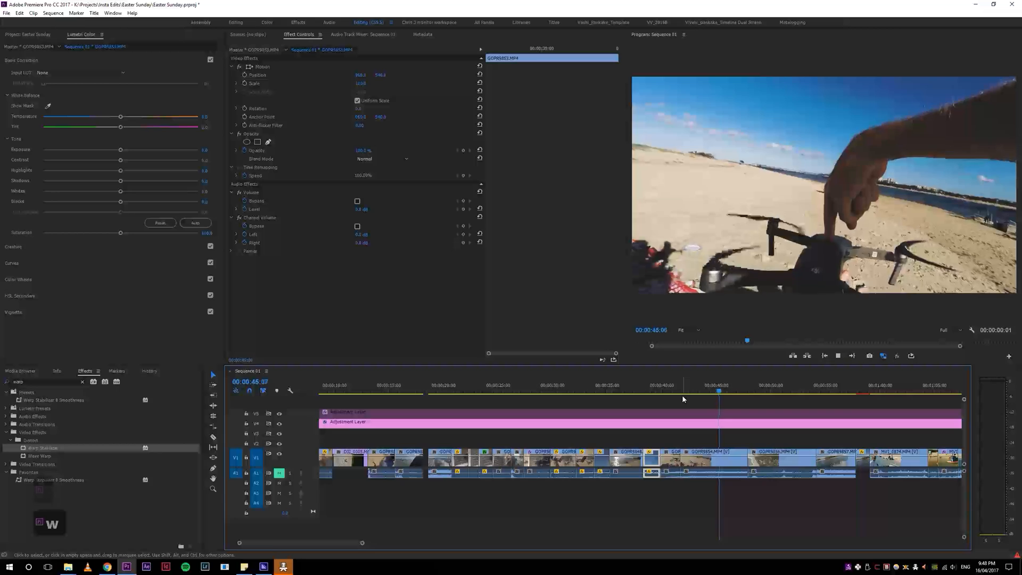
Step: Ripple trim the end of the second drone clip and its start at about 00:00:42:18, resuming playback
{"action": "left_click_drag", "start_coordinate": [738, 387], "coordinate": [689, 400]}
{"action": "key", "text": "w"}
{"action": "key", "text": "space"}
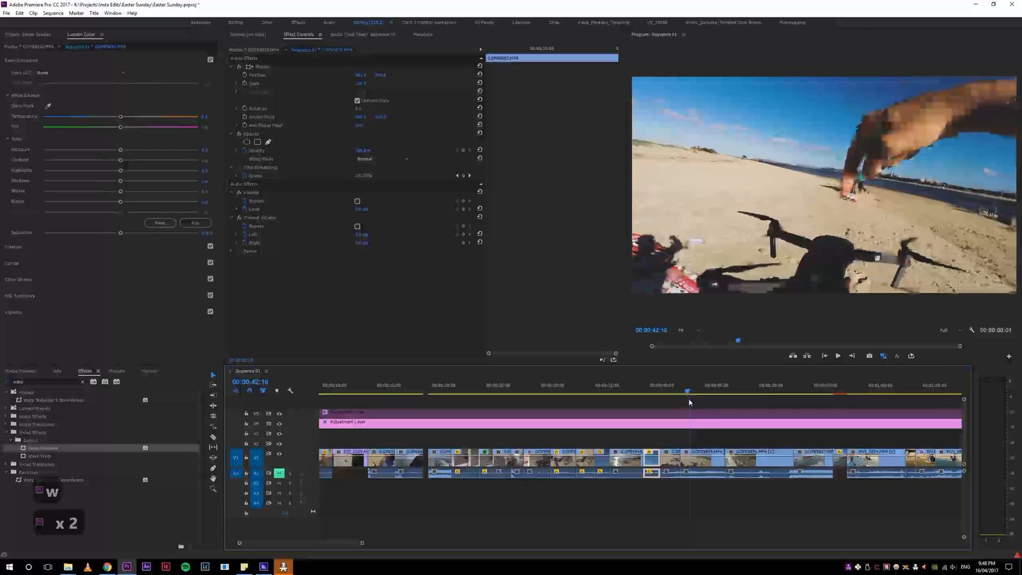
{"action": "key", "text": "q"}
{"action": "key", "text": "space"}
Step: Play from the trimmed second drone clip through to the boat shot at about 00:00:48:07
{"action": "key", "text": "4"}
{"action": "key", "text": "4"}
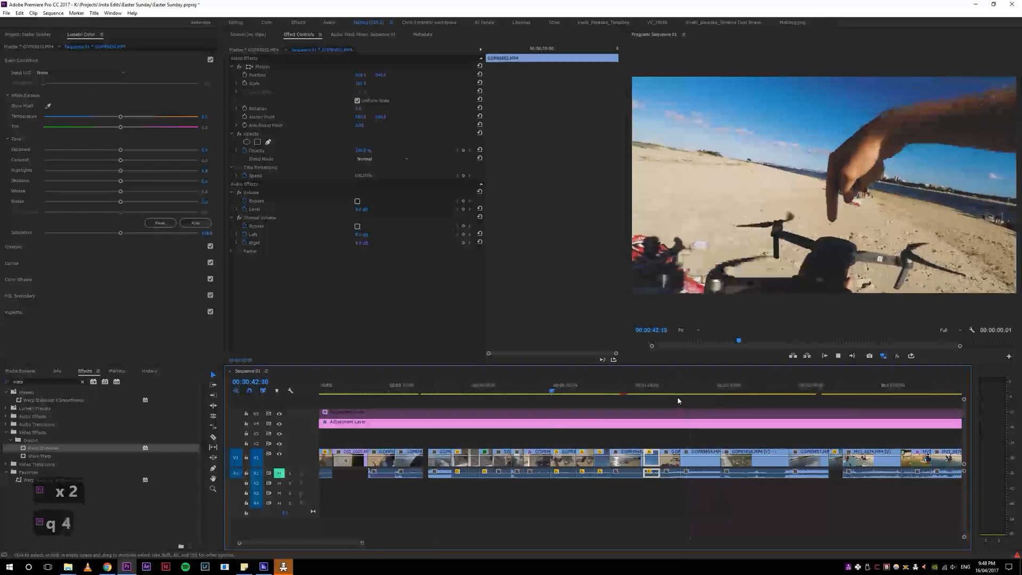
{"action": "key", "text": "5"}
{"action": "key", "text": "5"}
{"action": "key", "text": "5"}
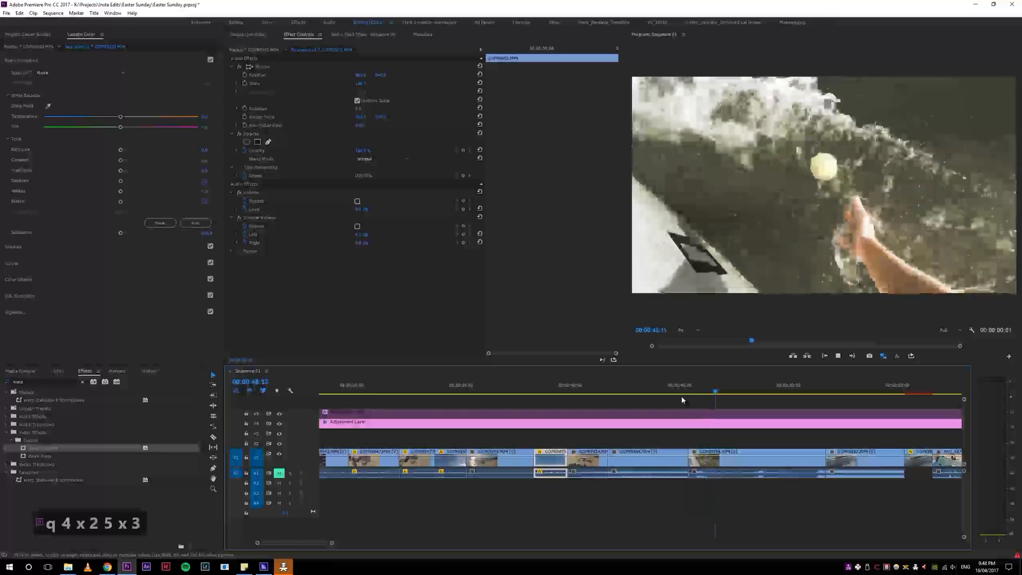
{"action": "key", "text": "4"}
{"action": "key", "text": "4"}
{"action": "key", "text": "4"}
{"action": "key", "text": "space"}
Step: Inspect the timeline around the boat shot at close and wide zoom levels
{"action": "key", "text": "5"}
{"action": "key", "text": "5"}
{"action": "key", "text": "5"}
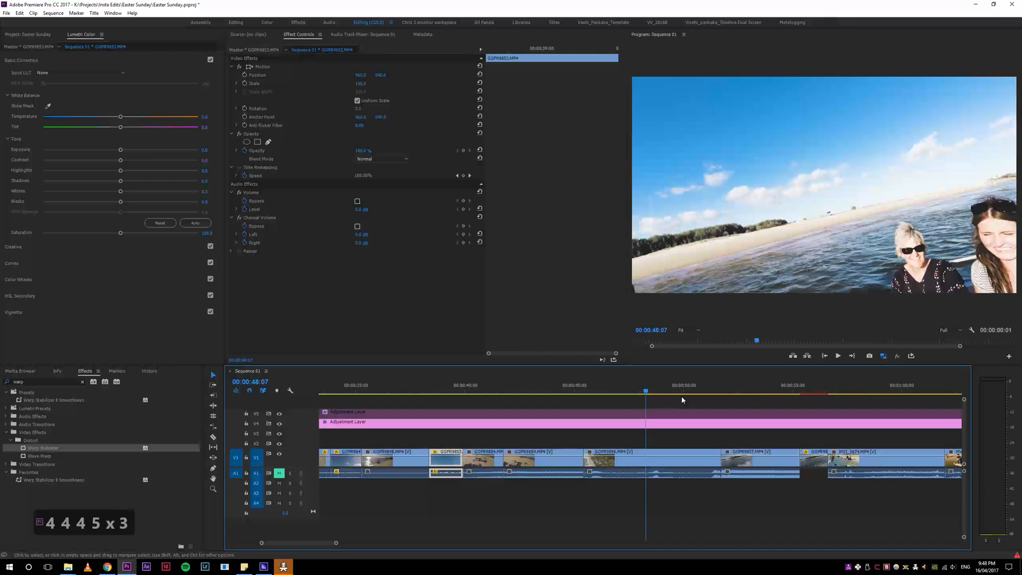
{"action": "key", "text": "4"}
{"action": "key", "text": "4"}
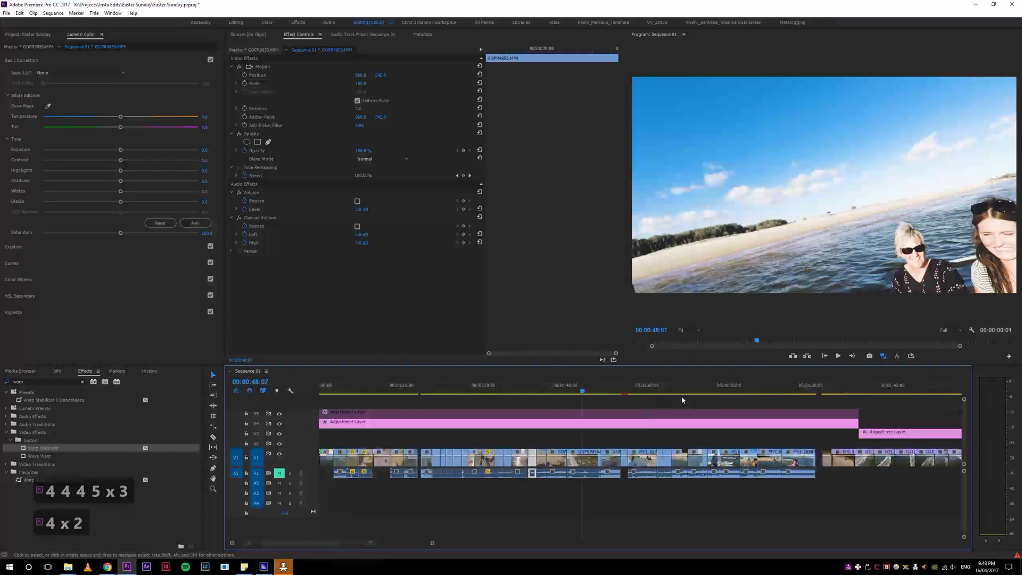
{"action": "key", "text": "4"}
{"action": "key", "text": "5"}
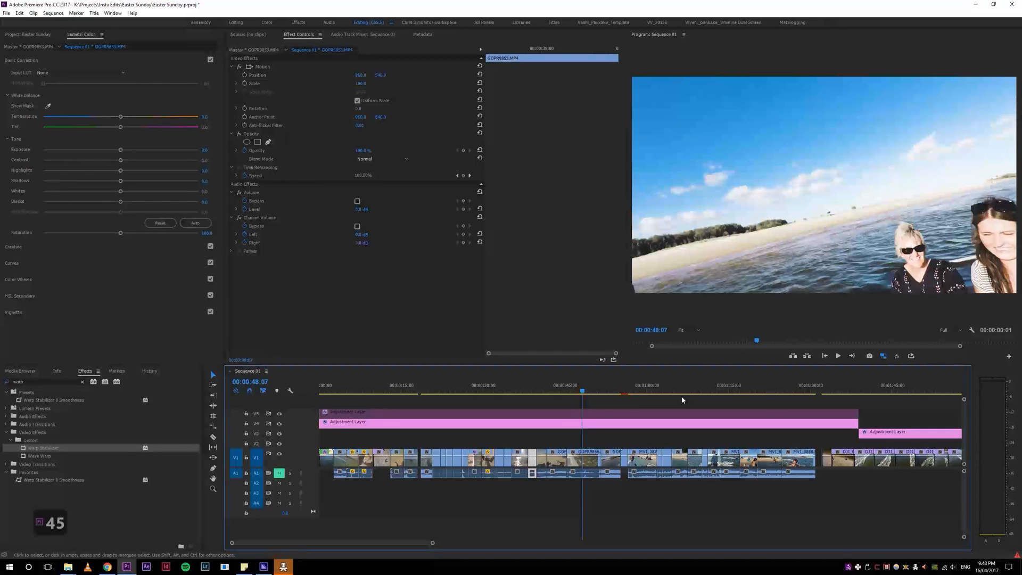
{"action": "key", "text": "5"}
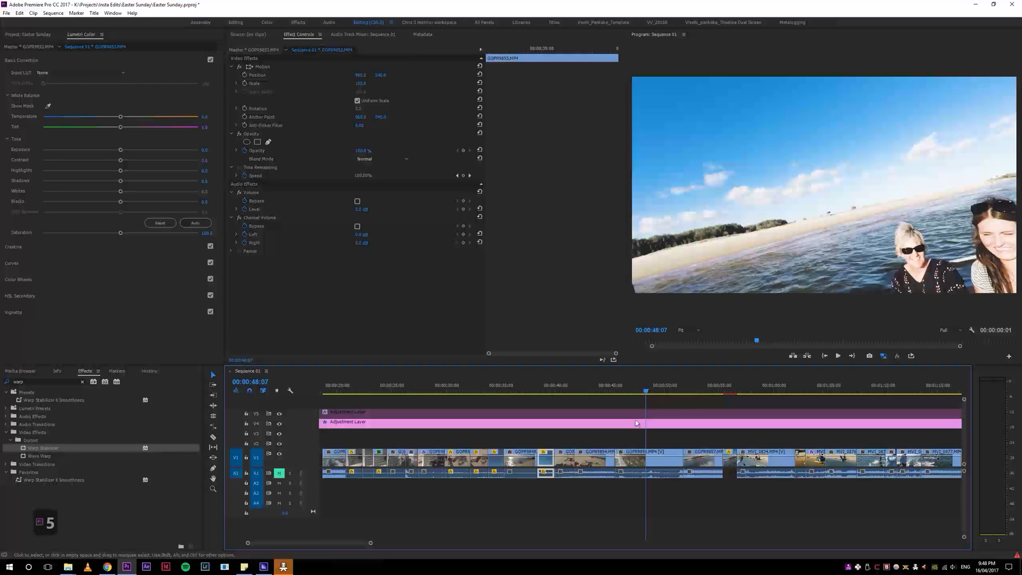
Step: Switch to the Music for Videos folder in File Explorer and add the Matt Simons Catch & Release (Deepend Remix) song below the existing audio tracks
{"action": "left_click", "coordinate": [283, 566]}
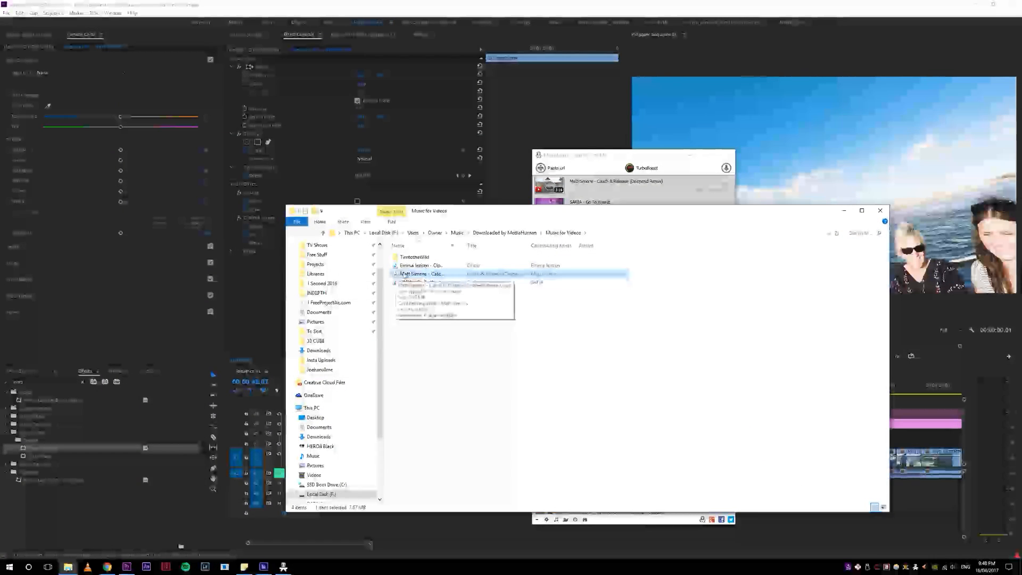
{"action": "left_click_drag", "start_coordinate": [420, 517], "coordinate": [319, 516]}
{"action": "left_click", "coordinate": [368, 538]}
{"action": "left_click", "coordinate": [354, 513]}
{"action": "left_click_drag", "start_coordinate": [352, 385], "coordinate": [315, 386]}
{"action": "key", "text": "="}
{"action": "key", "text": "="}
{"action": "key", "text": "-"}
{"action": "key", "text": "-"}
{"action": "key", "text": "-"}
{"action": "key", "text": "-"}
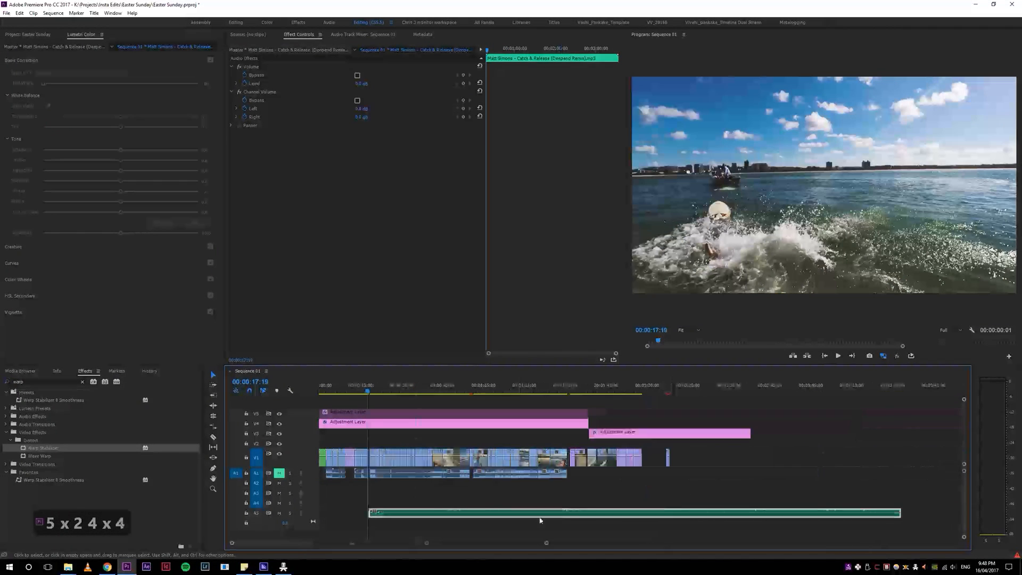
Step: Locate the imported song in the project list and move its timeline clip to the sequence start on audio track A3
{"action": "left_click", "coordinate": [31, 35]}
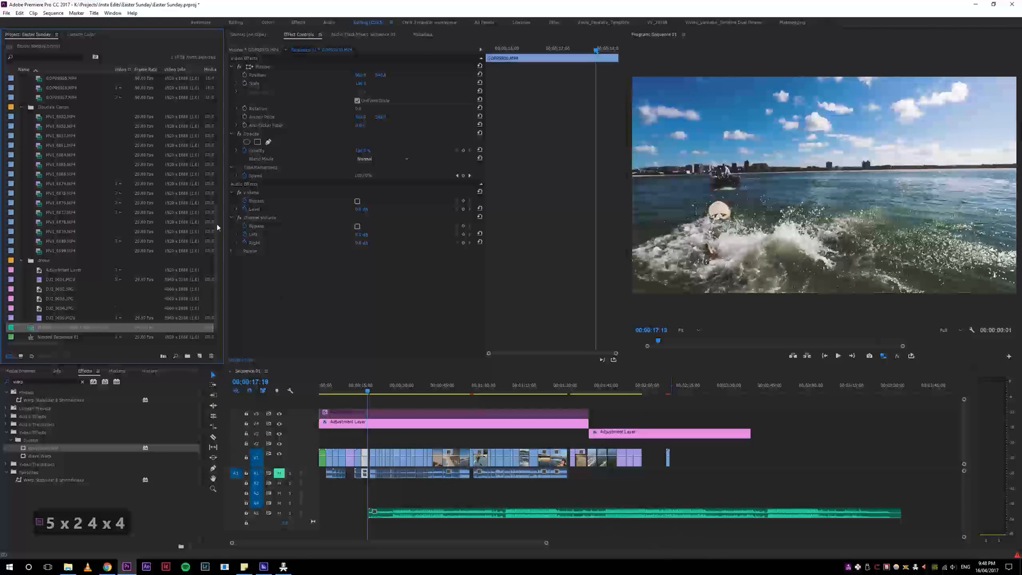
{"action": "left_click_drag", "start_coordinate": [218, 241], "coordinate": [231, 303]}
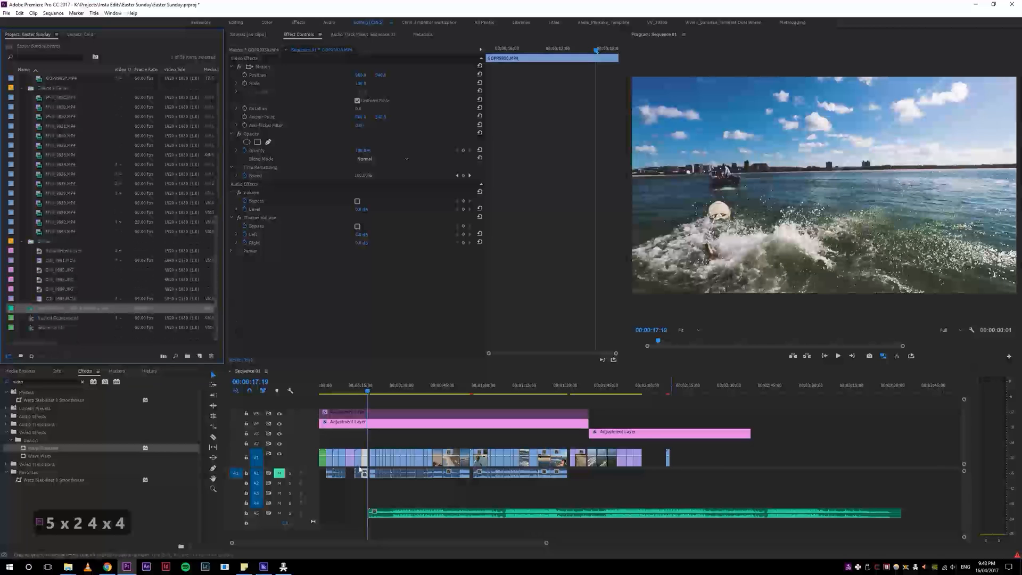
{"action": "left_click", "coordinate": [370, 512]}
{"action": "left_click_drag", "start_coordinate": [370, 513], "coordinate": [281, 496]}
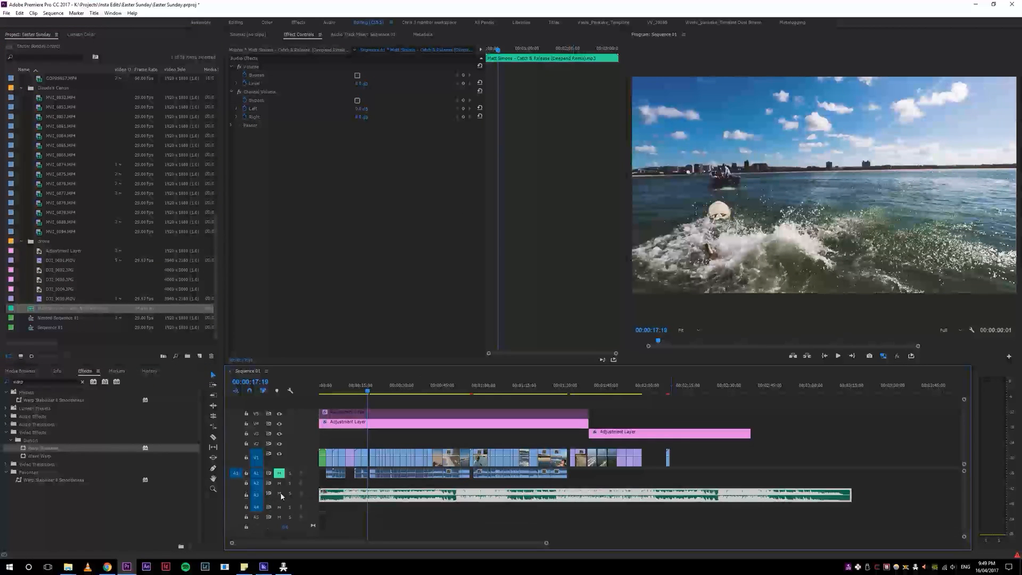
Step: Play the sequence from about 00:00:17:18 with the music to check it against the footage
{"action": "key", "text": "5"}
{"action": "key", "text": "5"}
{"action": "key", "text": "space"}
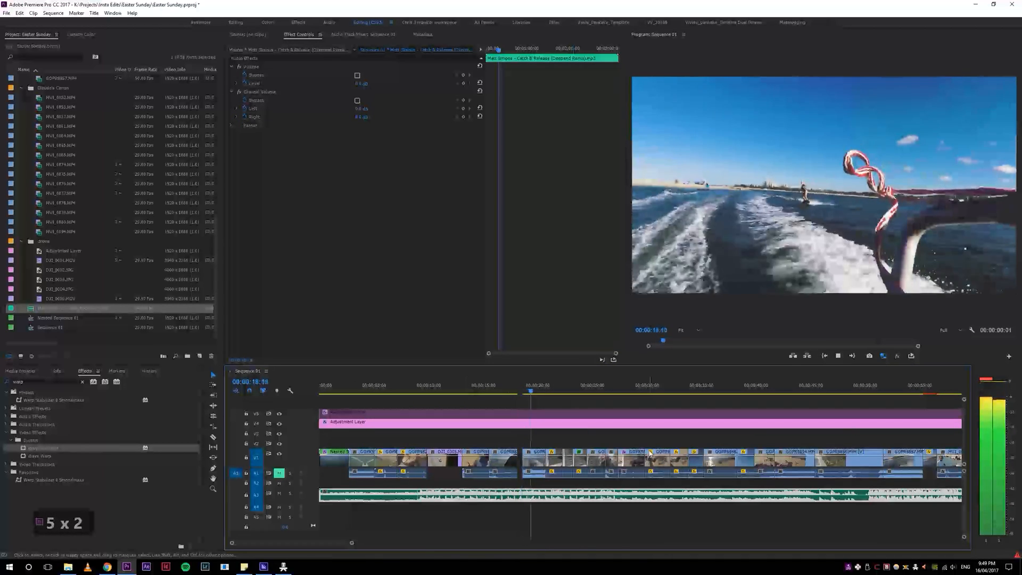
{"action": "key", "text": "4"}
{"action": "key", "text": "4"}
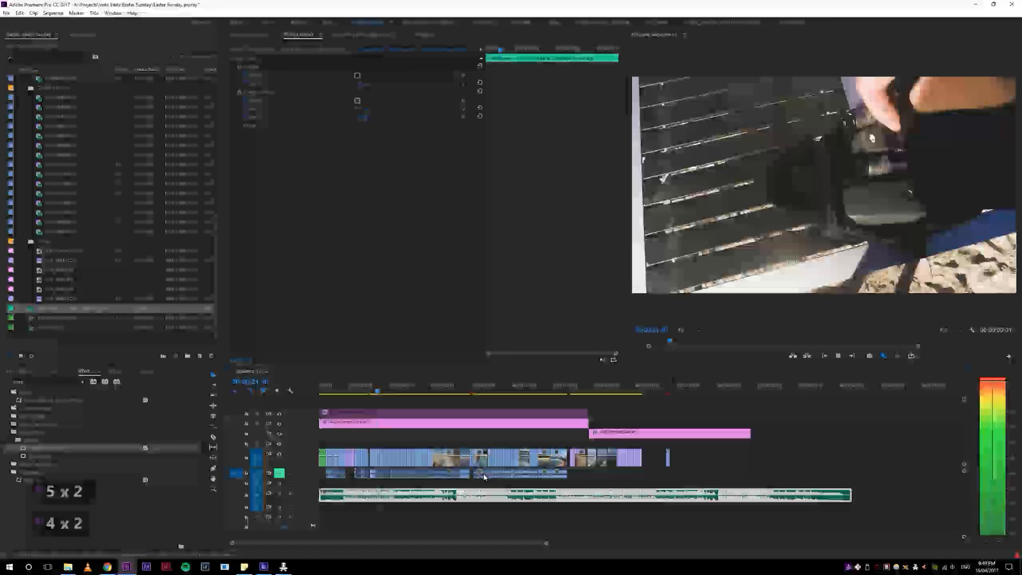
{"action": "key", "text": "space"}
Step: Replay the sequence around 00:00:09 to check where the music's beat falls against the start of the drone shot
{"action": "left_click", "coordinate": [343, 392]}
{"action": "key", "text": "space"}
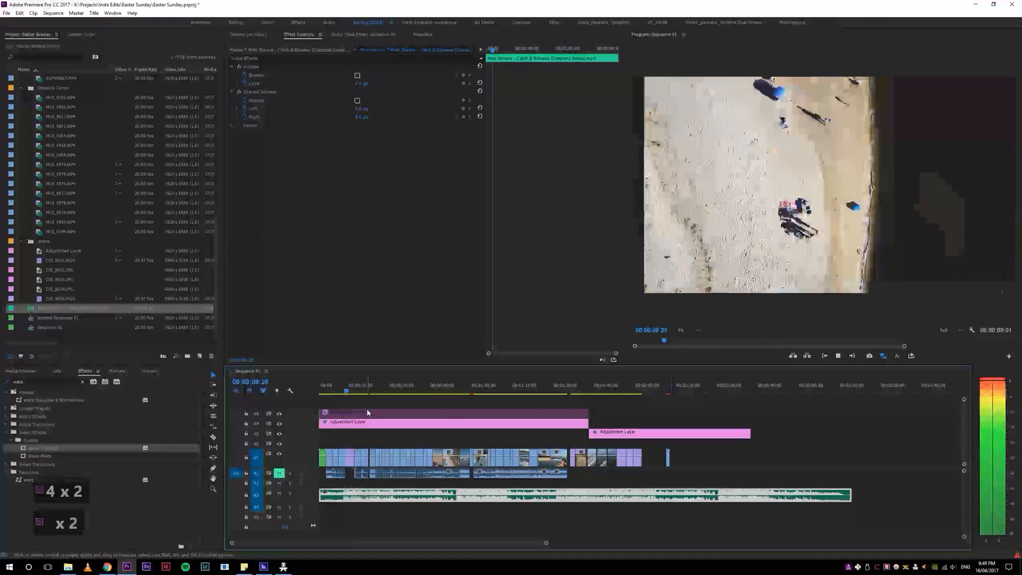
{"action": "key", "text": "space"}
{"action": "left_click", "coordinate": [343, 392]}
{"action": "key", "text": "space"}
{"action": "key", "text": "5"}
{"action": "key", "text": "5"}
{"action": "key", "text": "5"}
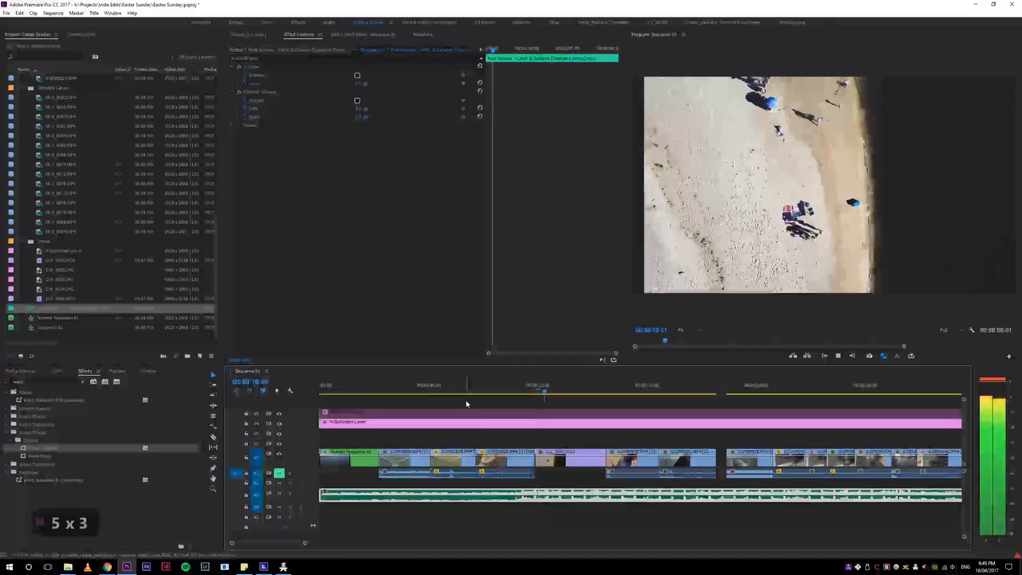
{"action": "left_click", "coordinate": [533, 391]}
{"action": "key", "text": "space"}
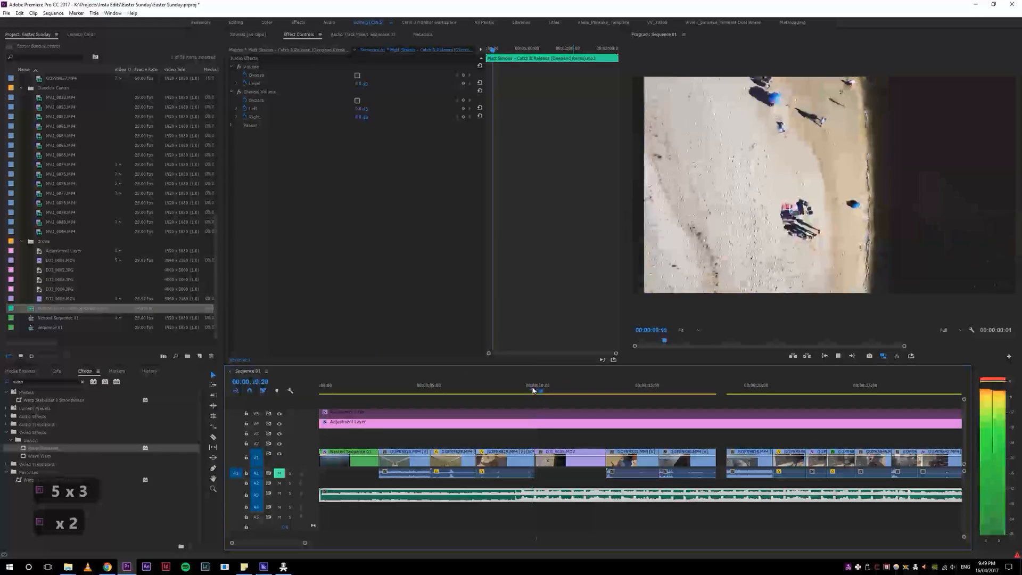
{"action": "key", "text": "space"}
{"action": "key", "text": "space"}
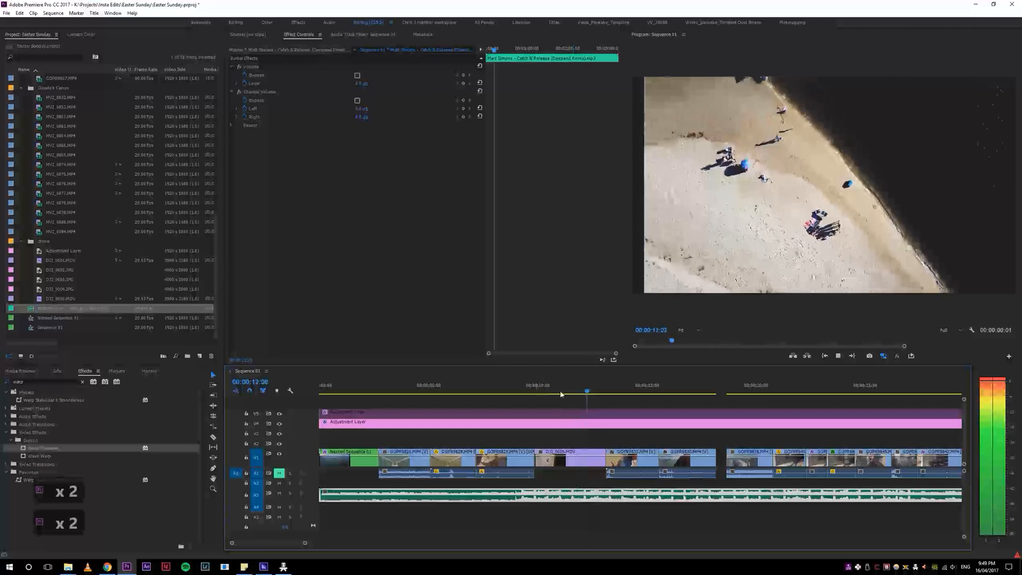
Step: Ripple trim the start of the beach drone clip to 00:00:10:13, cutting the music beneath it at the same point
{"action": "left_click", "coordinate": [535, 395]}
{"action": "mouse_move", "coordinate": [534, 396]}
{"action": "left_mouse_down"}
{"action": "mouse_move", "coordinate": [554, 395]}
{"action": "mouse_move", "coordinate": [544, 397]}
{"action": "left_mouse_up"}
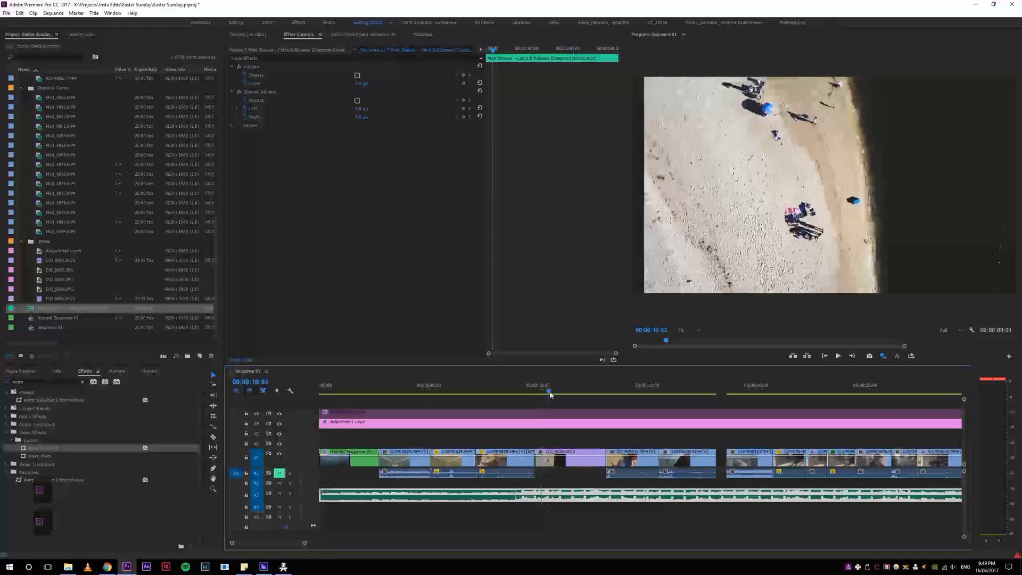
{"action": "key", "text": "q"}
{"action": "key", "text": "q"}
{"action": "key", "text": "ctrl+z"}
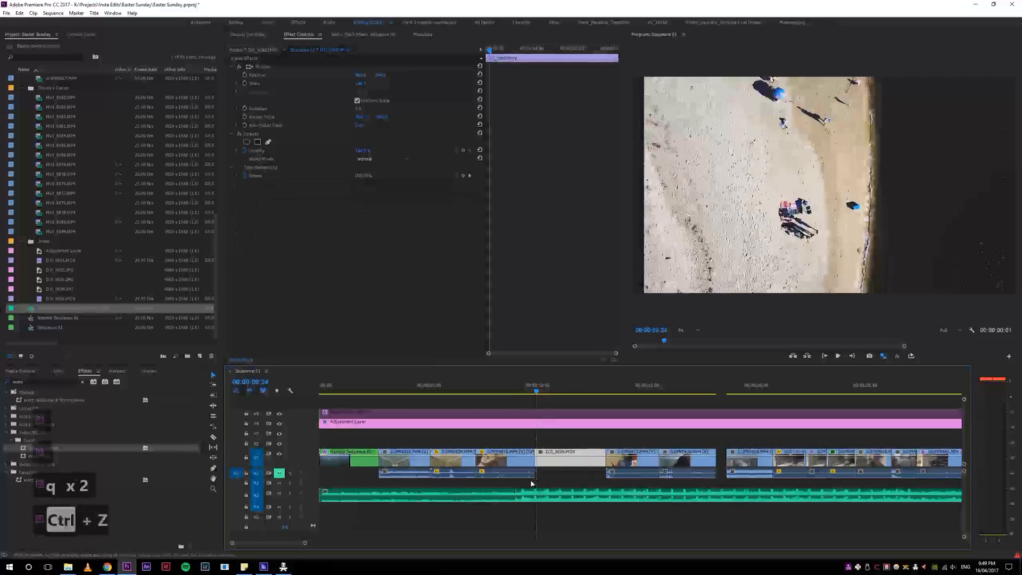
{"action": "left_click_drag", "start_coordinate": [535, 391], "coordinate": [543, 390]}
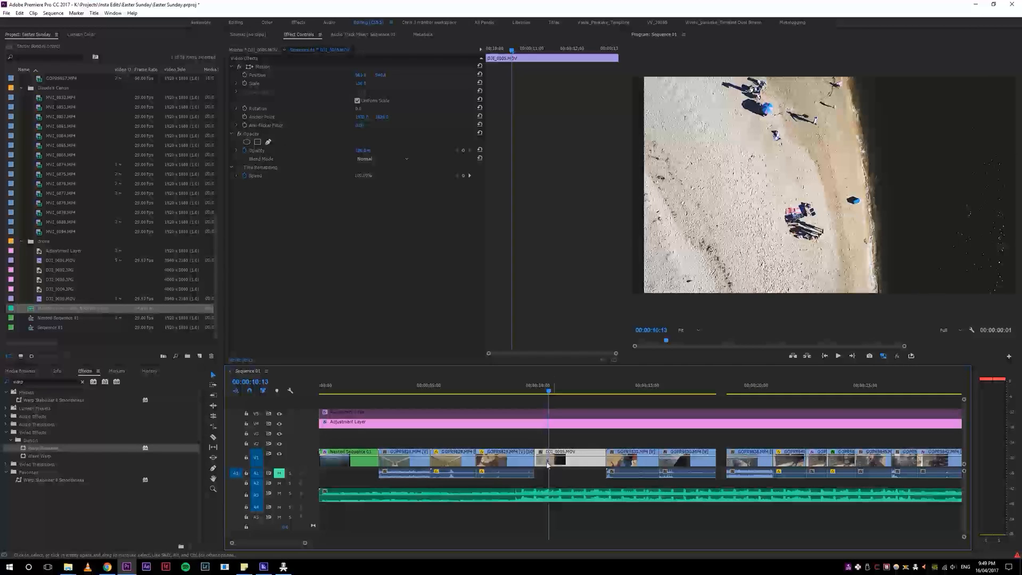
{"action": "key", "text": "ctrl+z"}
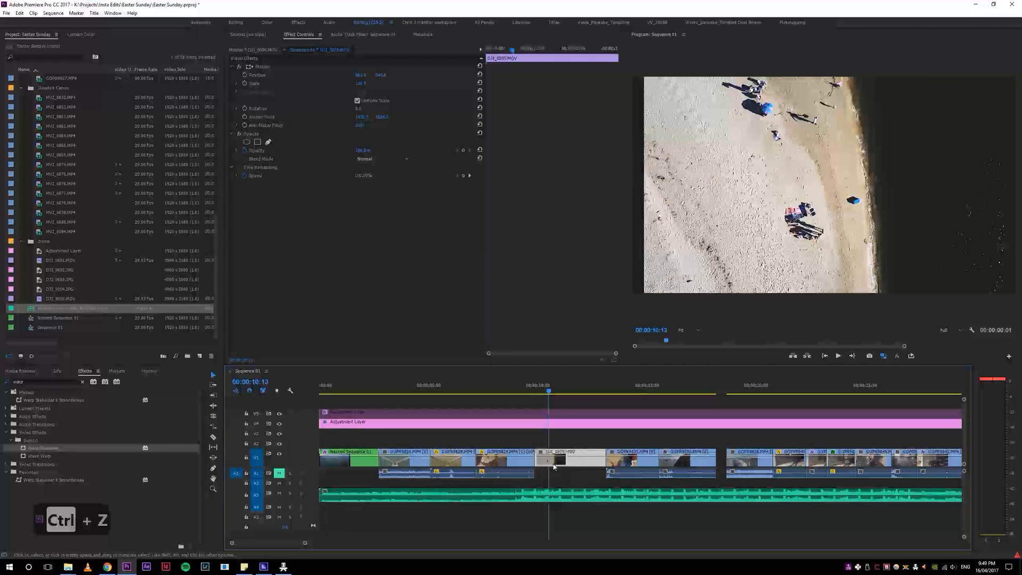
{"action": "key", "text": "q"}
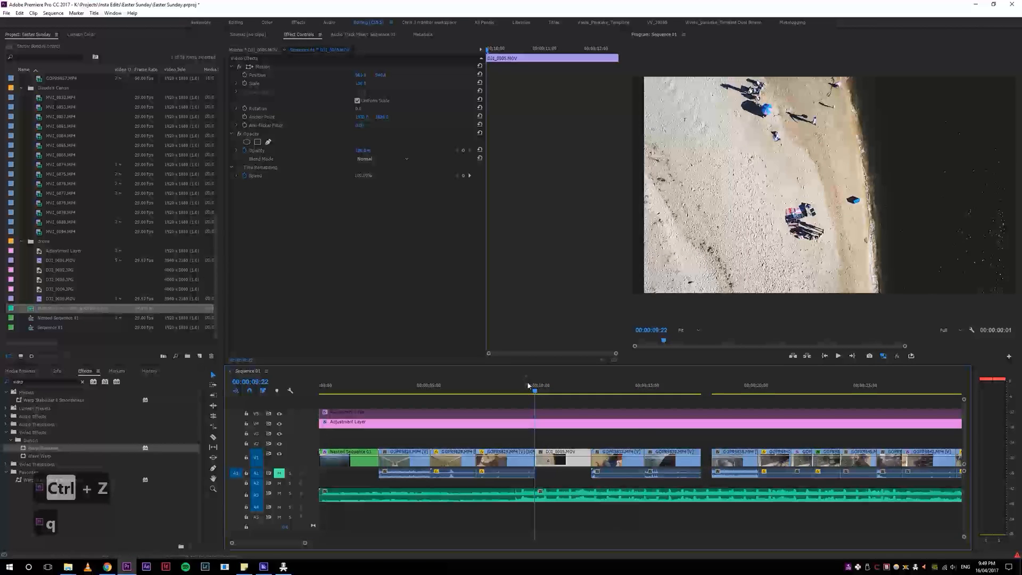
Step: Examine the music cut and waveform around 00:00:09:13 at close and wide zoom levels
{"action": "key", "text": "5"}
{"action": "key", "text": "5"}
{"action": "left_click", "coordinate": [686, 496]}
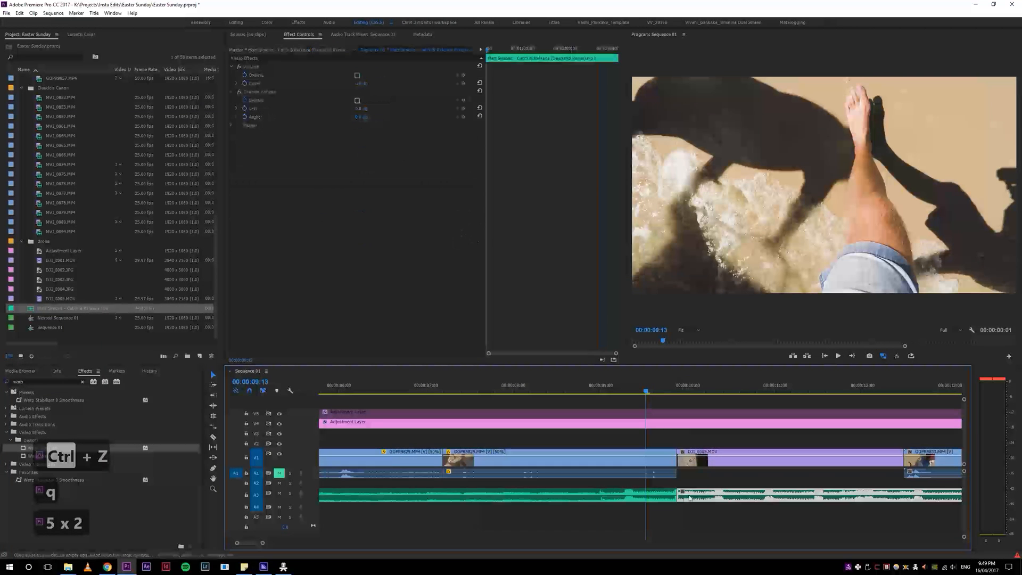
{"action": "key", "text": "4"}
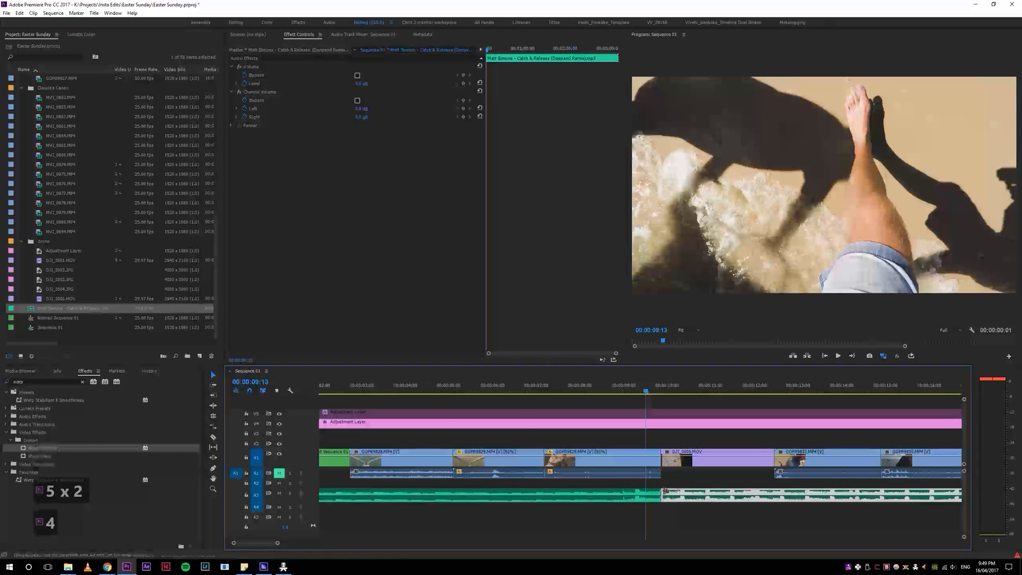
{"action": "key", "text": "4"}
{"action": "key", "text": "5"}
{"action": "key", "text": "5"}
{"action": "key", "text": "5"}
{"action": "key", "text": "4"}
{"action": "key", "text": "4"}
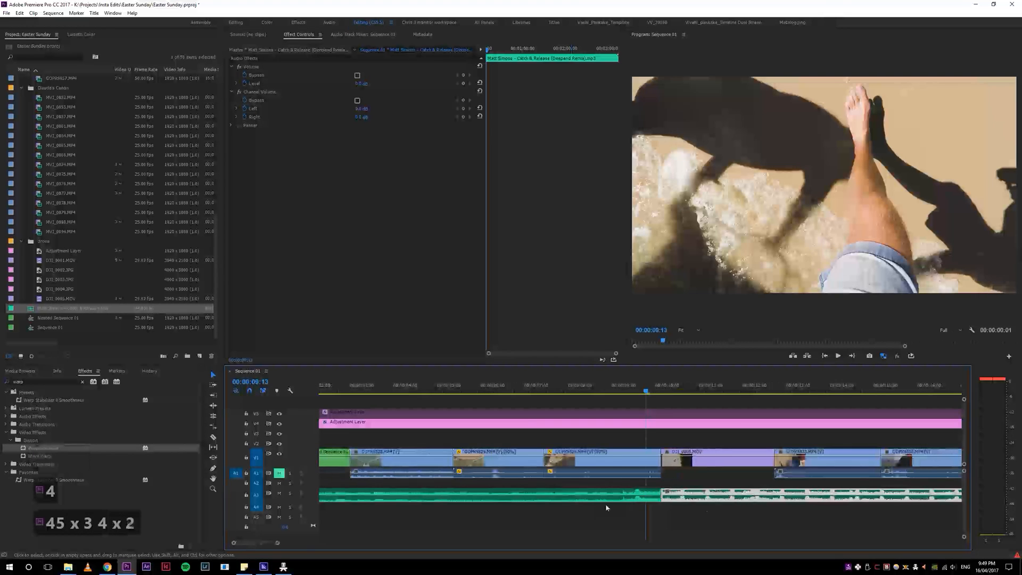
{"action": "key", "text": "4"}
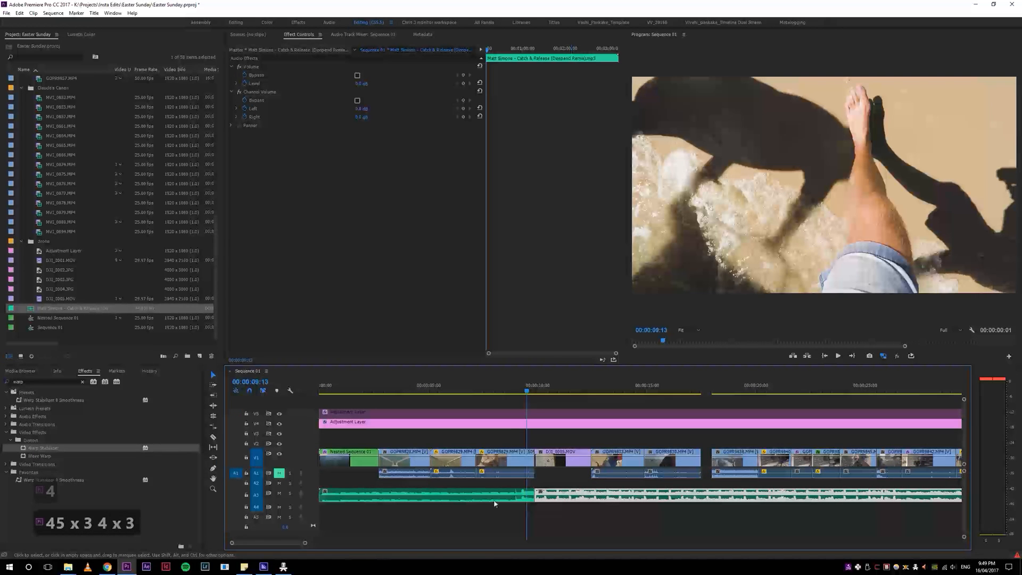
{"action": "key", "text": "5"}
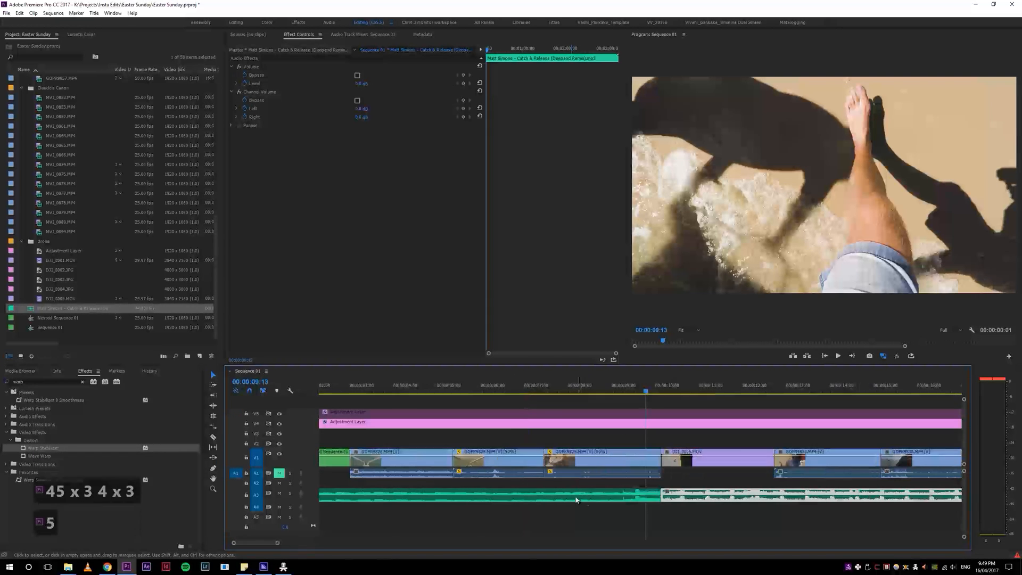
Step: Delete the music piece before the cut and extend the remaining music clip's start back towards the sequence start
{"action": "left_click", "coordinate": [645, 499]}
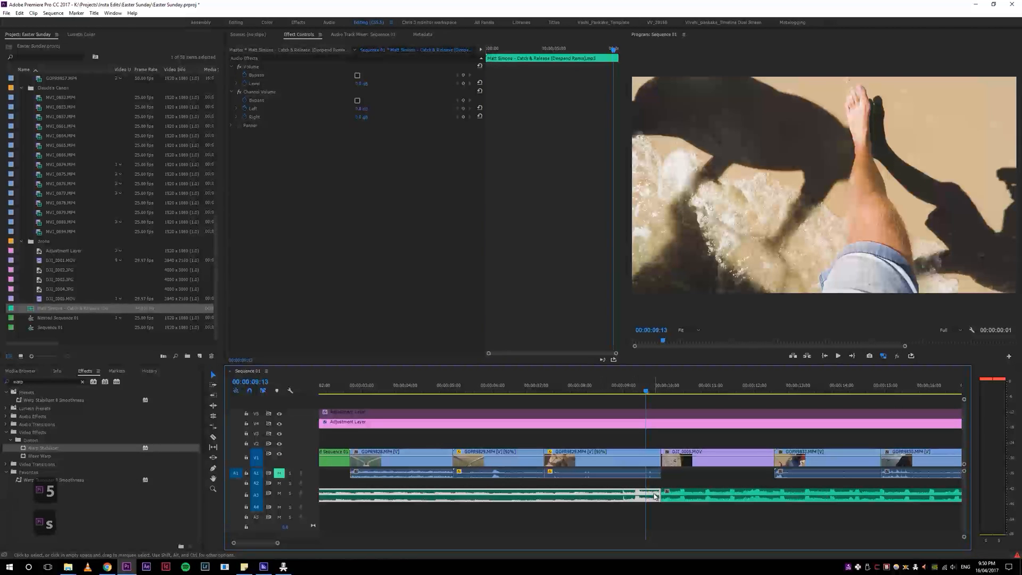
{"action": "key", "text": "Delete"}
{"action": "left_click_drag", "start_coordinate": [513, 502], "coordinate": [290, 498]}
Step: Limit audio track targeting to A1, turning it off for the music track A3 and the other audio tracks
{"action": "key", "text": "4"}
{"action": "key", "text": "4"}
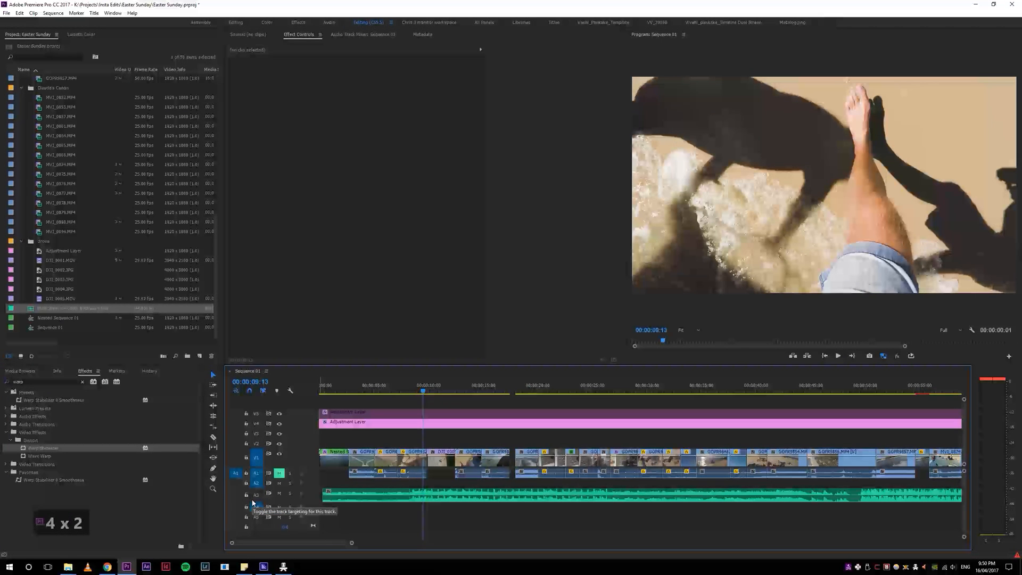
{"action": "key", "text": "alt+3"}
{"action": "key", "text": "alt+1"}
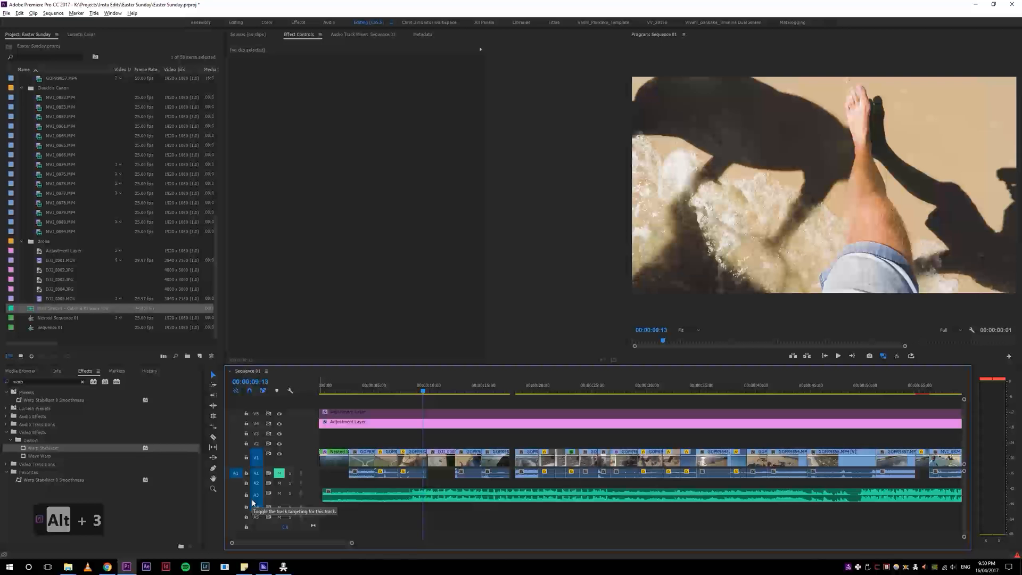
{"action": "key", "text": "alt+2"}
{"action": "key", "text": "alt+3"}
{"action": "key", "text": "alt+3"}
{"action": "key", "text": "alt+4"}
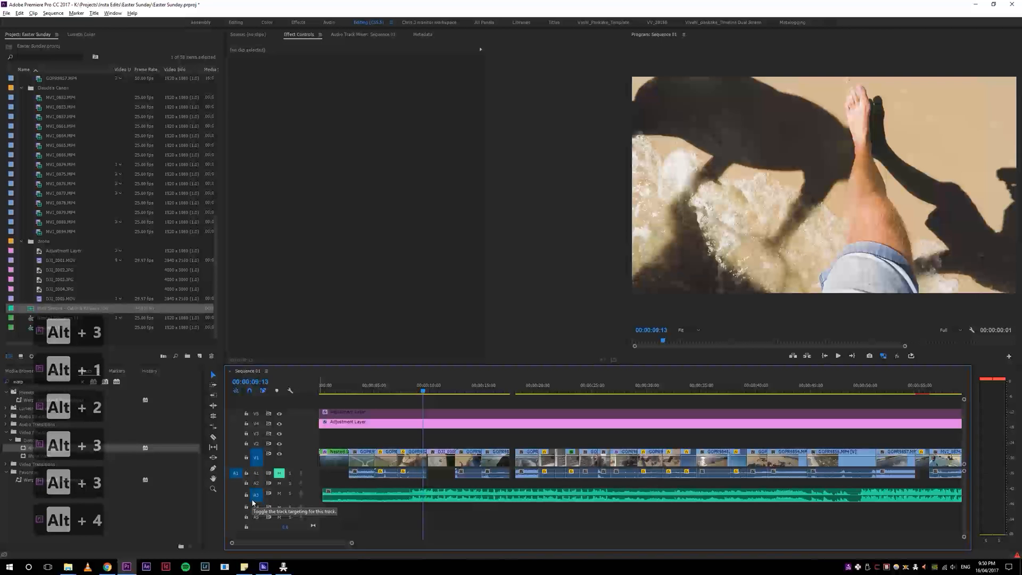
{"action": "key", "text": "alt+3"}
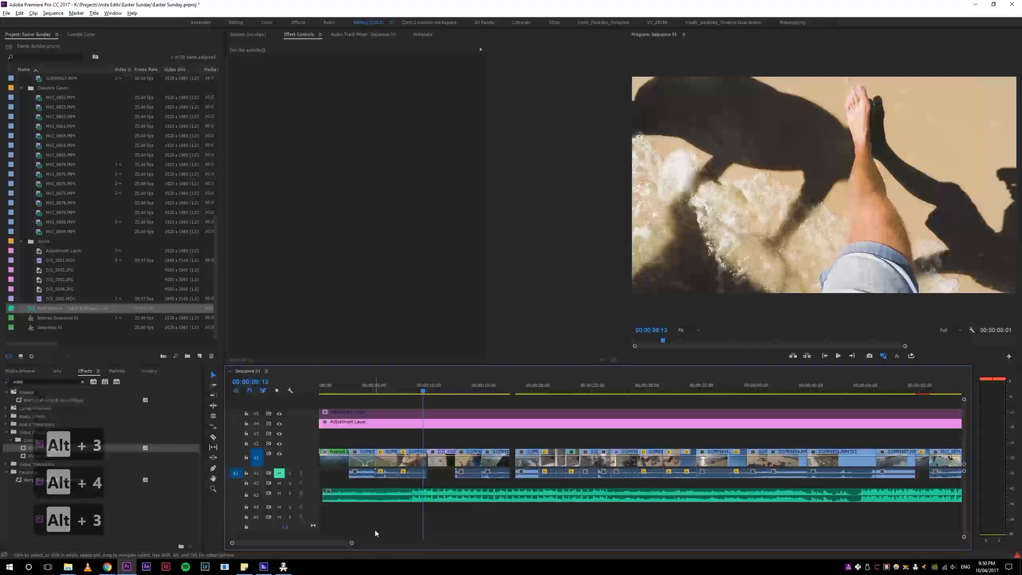
{"action": "key", "text": "alt+1"}
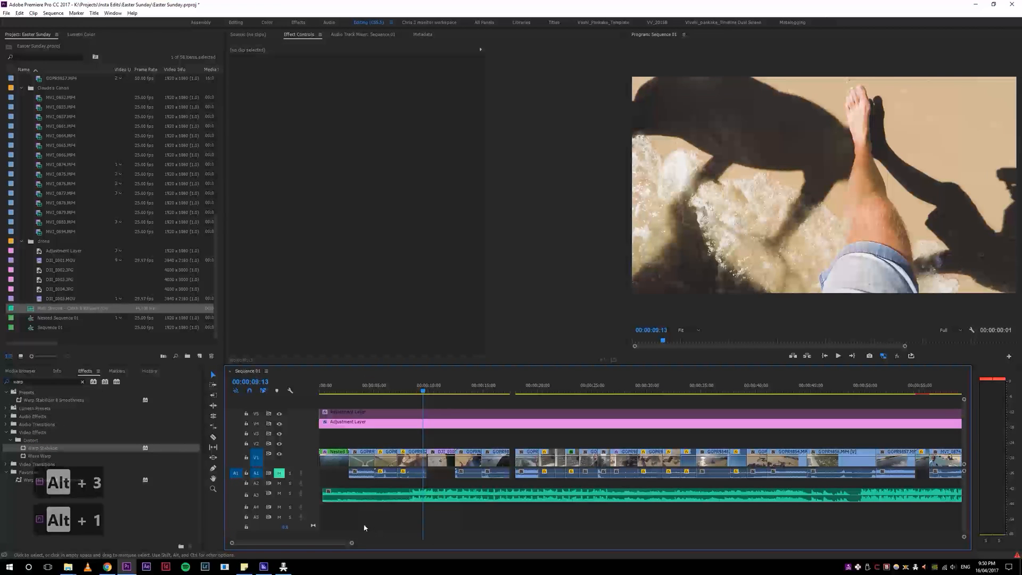
Step: Try ripple trimming the beach drone clip around 00:00:10:06 with the music track untargeted
{"action": "key", "text": "5"}
{"action": "key", "text": "5"}
{"action": "key", "text": "5"}
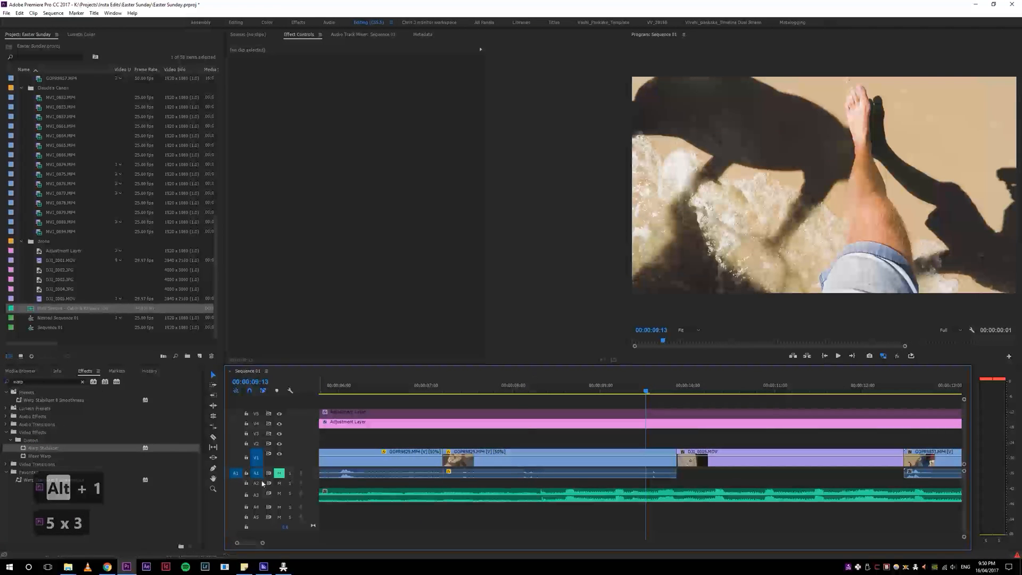
{"action": "key", "text": "4"}
{"action": "key", "text": "4"}
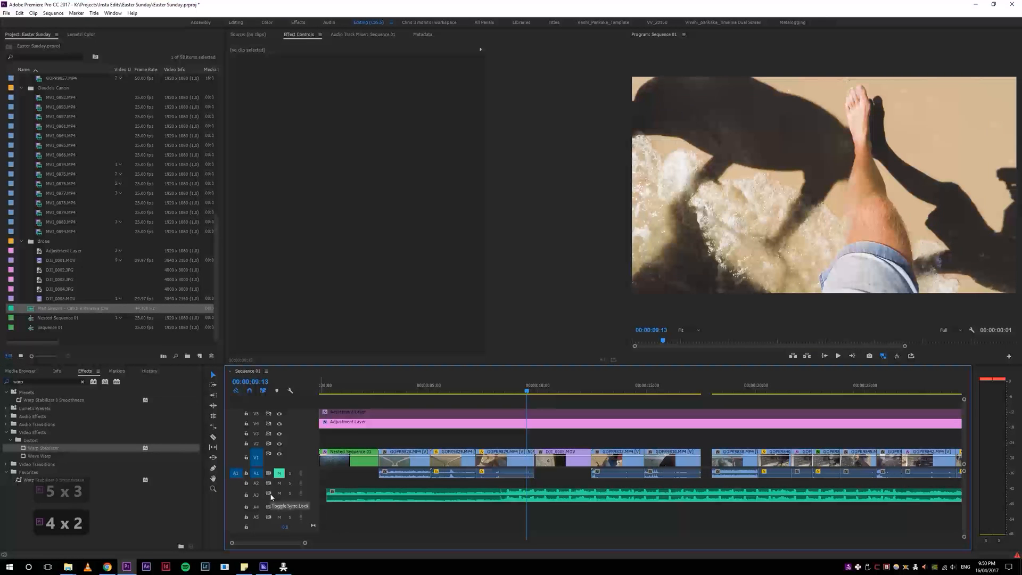
{"action": "mouse_move", "coordinate": [546, 392]}
{"action": "left_mouse_down"}
{"action": "mouse_move", "coordinate": [579, 389]}
{"action": "mouse_move", "coordinate": [543, 393]}
{"action": "left_mouse_up"}
{"action": "key", "text": "w"}
{"action": "key", "text": "q"}
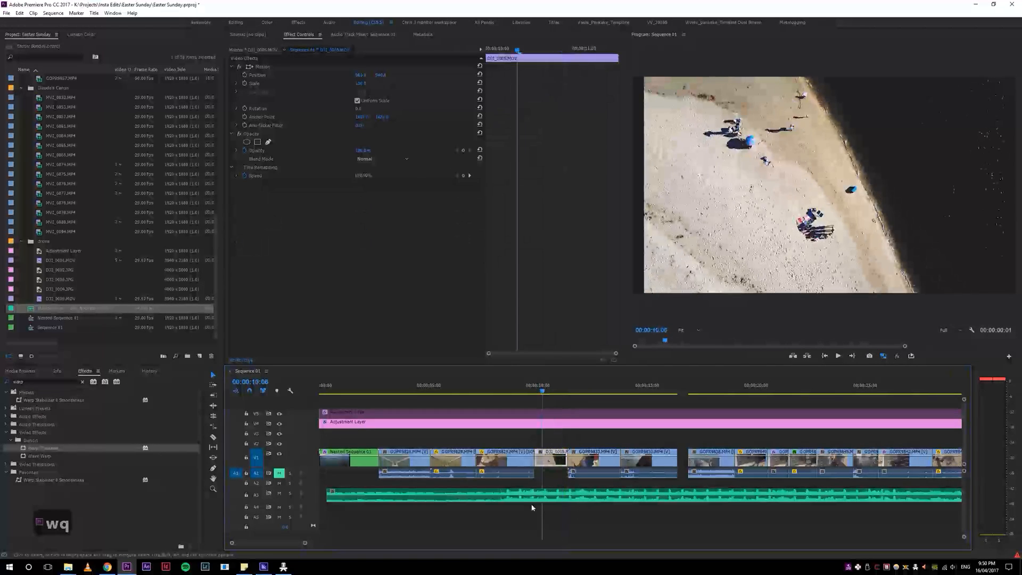
Step: Increase the height of audio track A3 and undo the last two trims of the drone clip
{"action": "scroll", "coordinate": [255, 496], "scroll_direction": "down", "scroll_amount": 3}
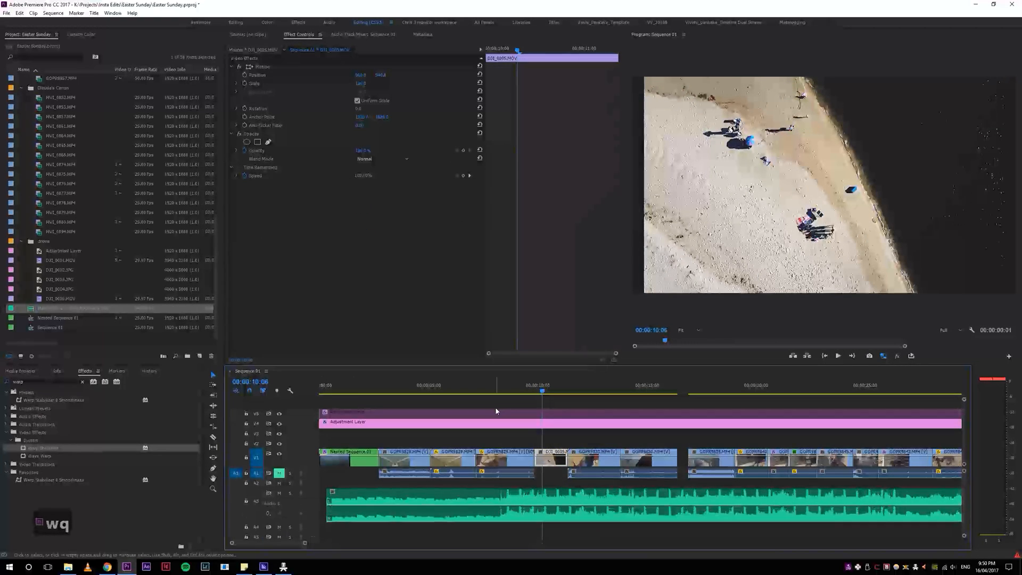
{"action": "key", "text": "ctrl+z"}
{"action": "key", "text": "ctrl+z"}
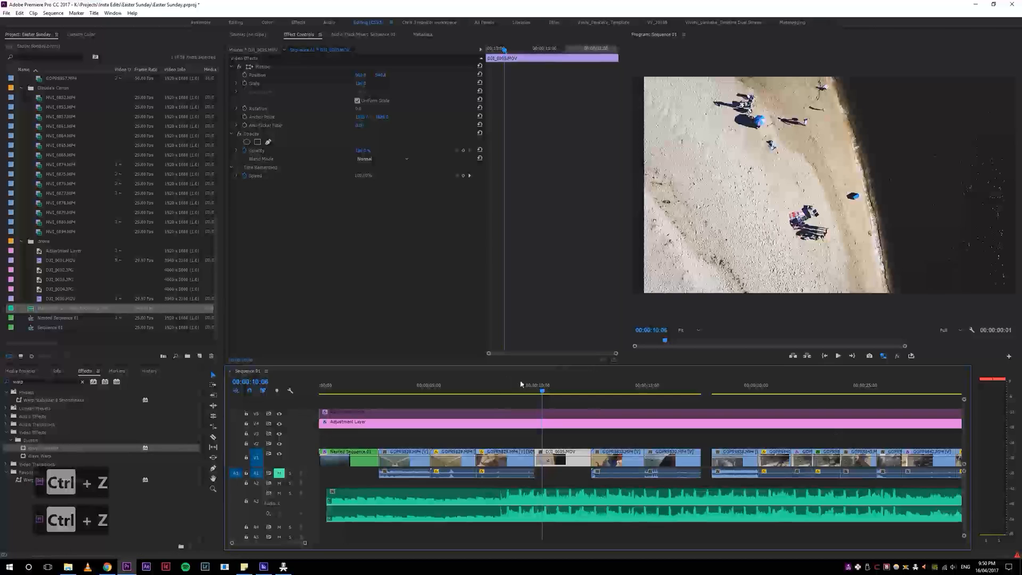
Step: Play the sequence from shortly before the drone shot through to 00:00:18:13 to check the cuts against the music
{"action": "left_click", "coordinate": [502, 385]}
{"action": "key", "text": "4"}
{"action": "key", "text": "4"}
{"action": "key", "text": "space"}
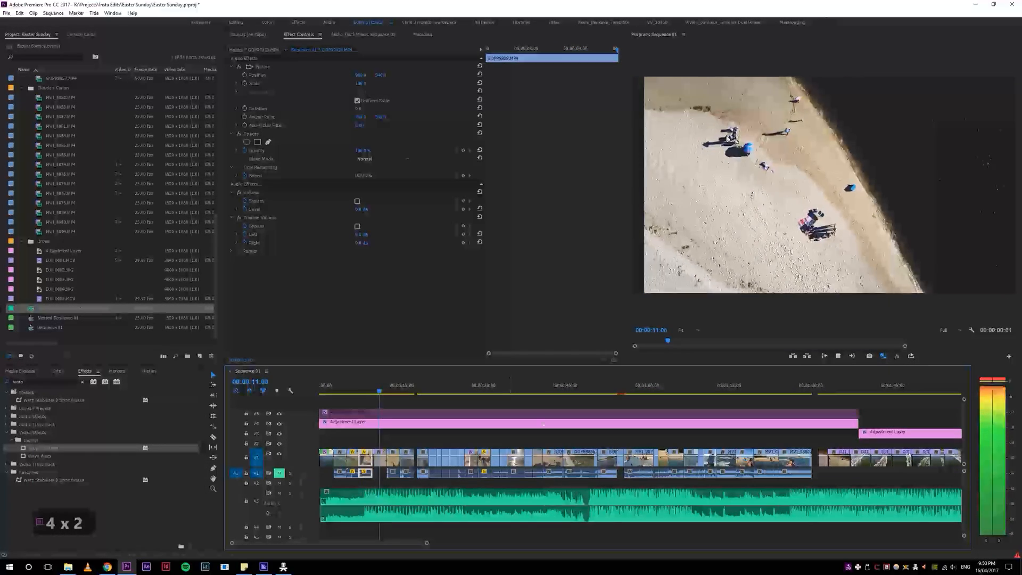
{"action": "key", "text": "space"}
{"action": "key", "text": "space"}
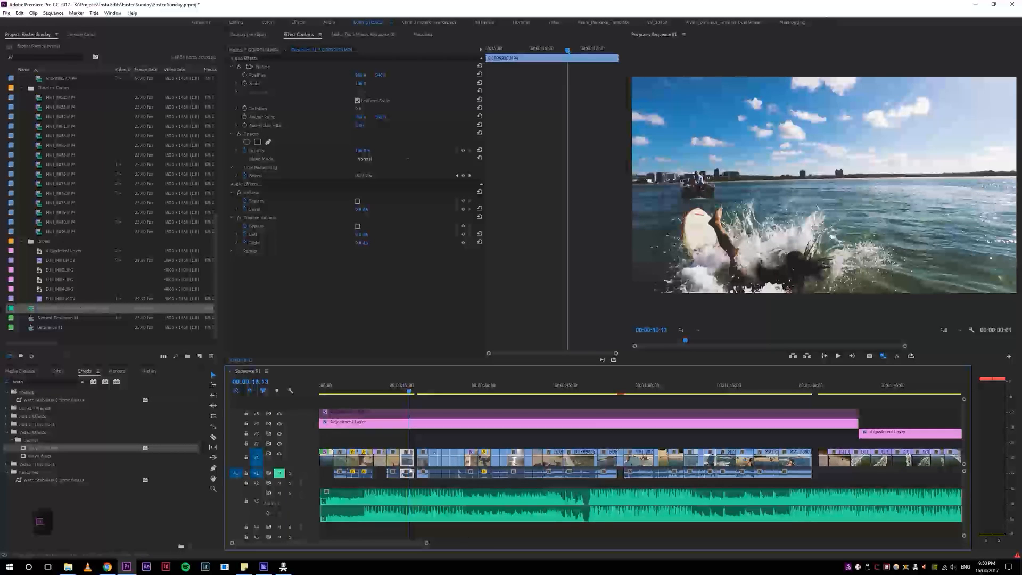
Step: Check the music clip's level in playback from 00:00:18:13 and adjust its audio gain by -2 dB
{"action": "left_click", "coordinate": [447, 493]}
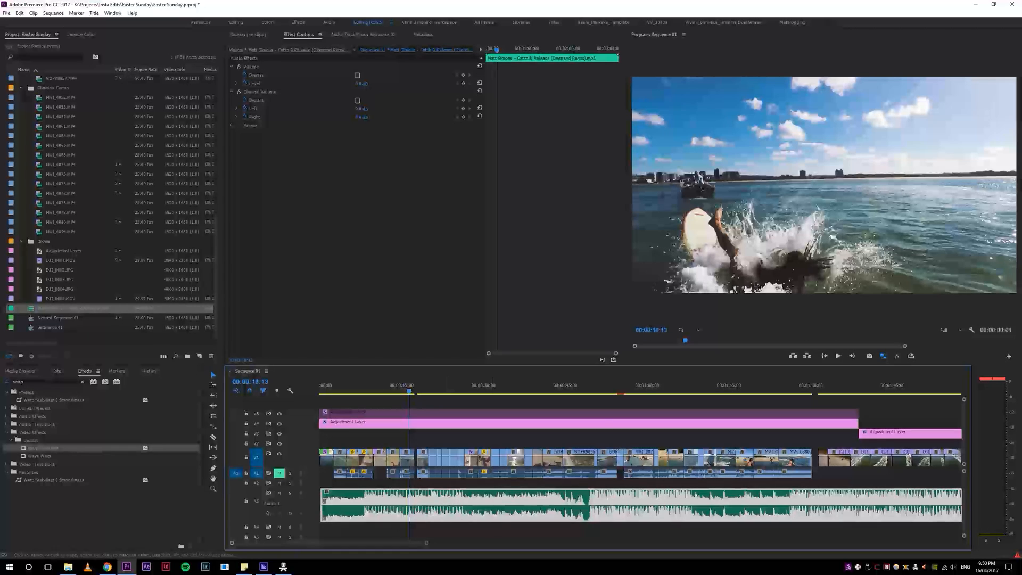
{"action": "key", "text": "space"}
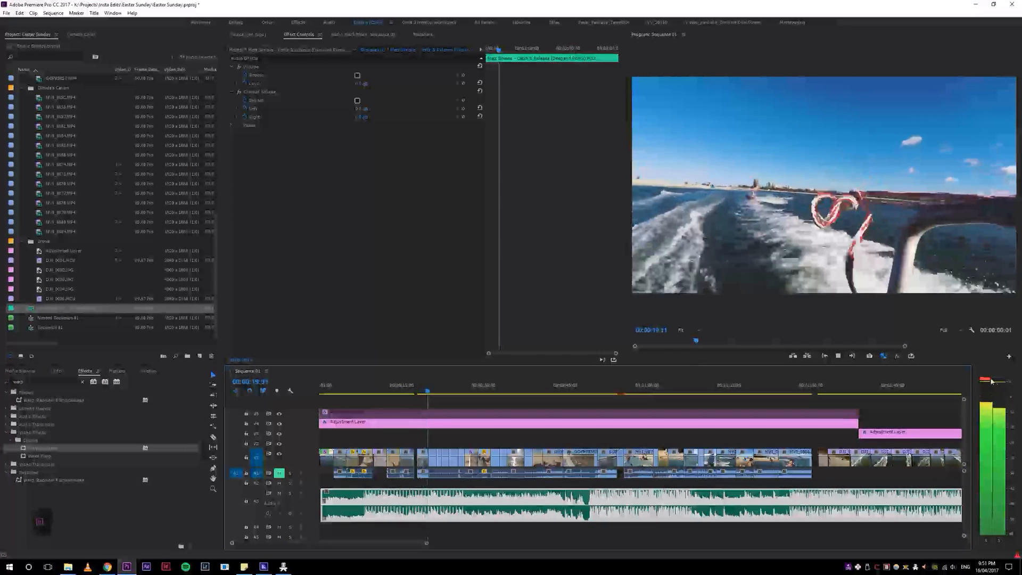
{"action": "key", "text": "space"}
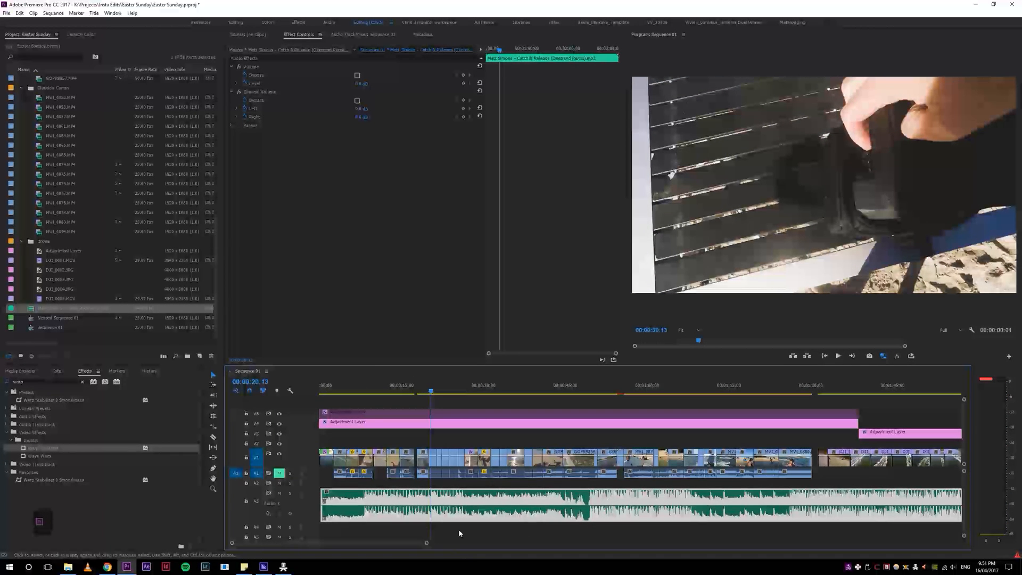
{"action": "key", "text": "g"}
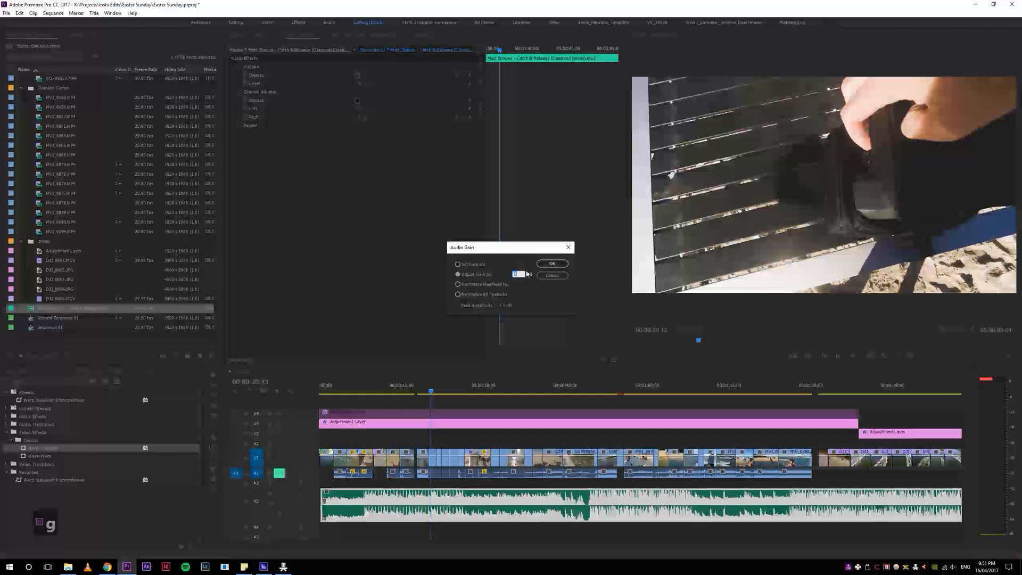
{"action": "type", "text": "2"}
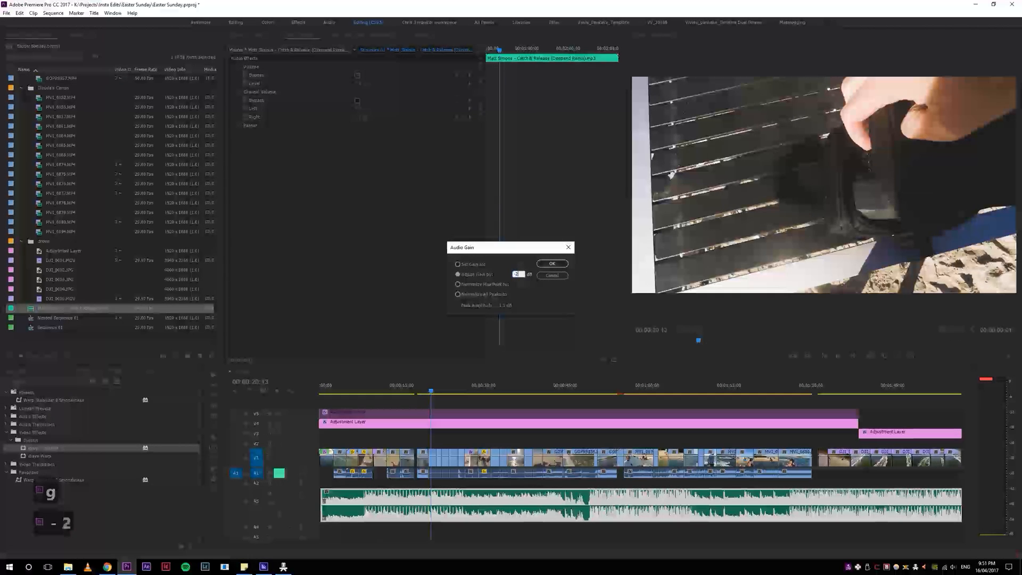
{"action": "key", "text": "Return"}
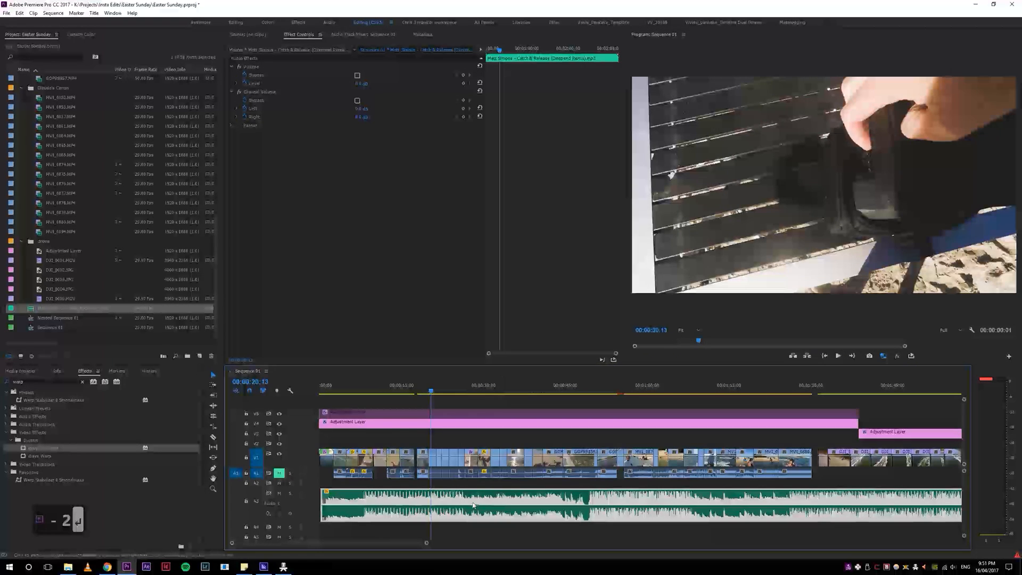
Step: Play the sequence from 00:00:20:13 to check the music level and adjust the music clip's audio gain by -1 dB
{"action": "key", "text": "space"}
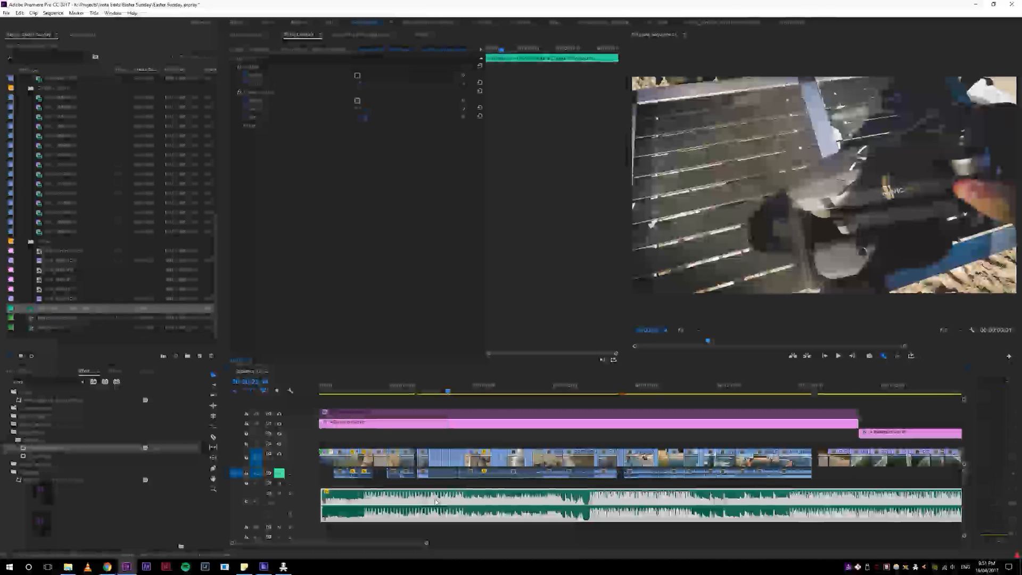
{"action": "key", "text": "g"}
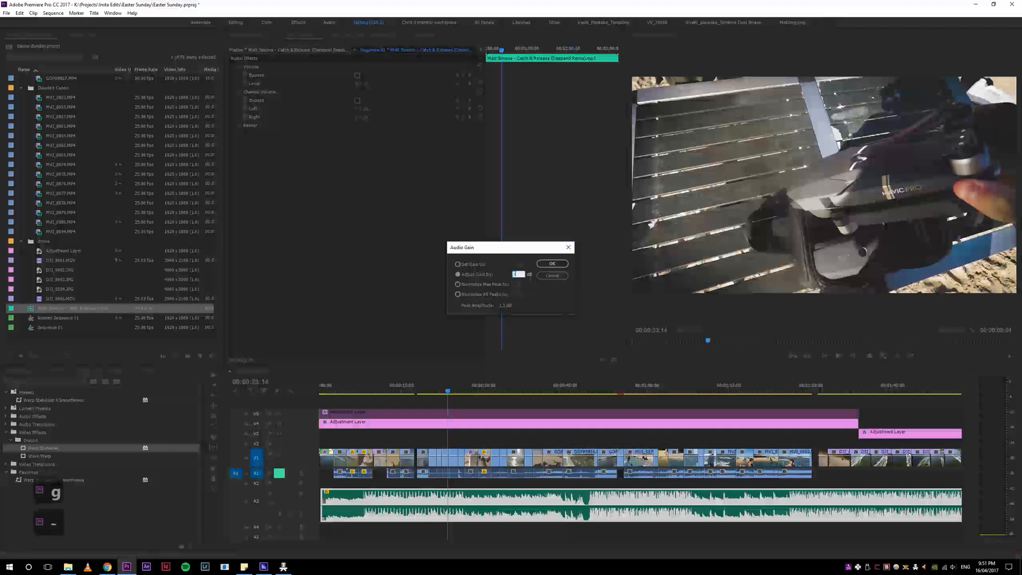
{"action": "key", "text": "Return"}
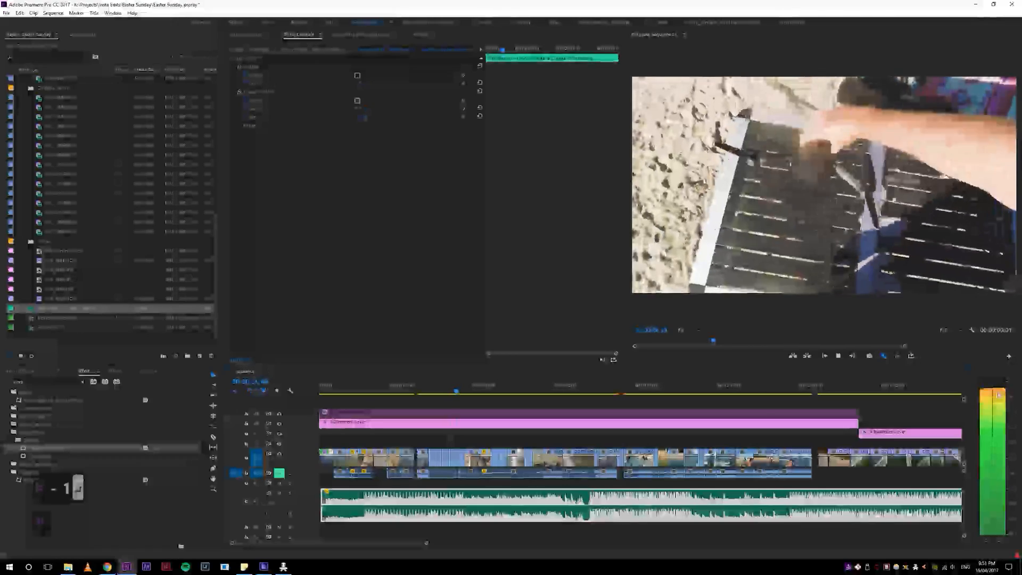
Step: Play the sequence on to about 00:00:44:24 to check the music level and the cuts before the boat clip
{"action": "key", "text": "5"}
{"action": "key", "text": "5"}
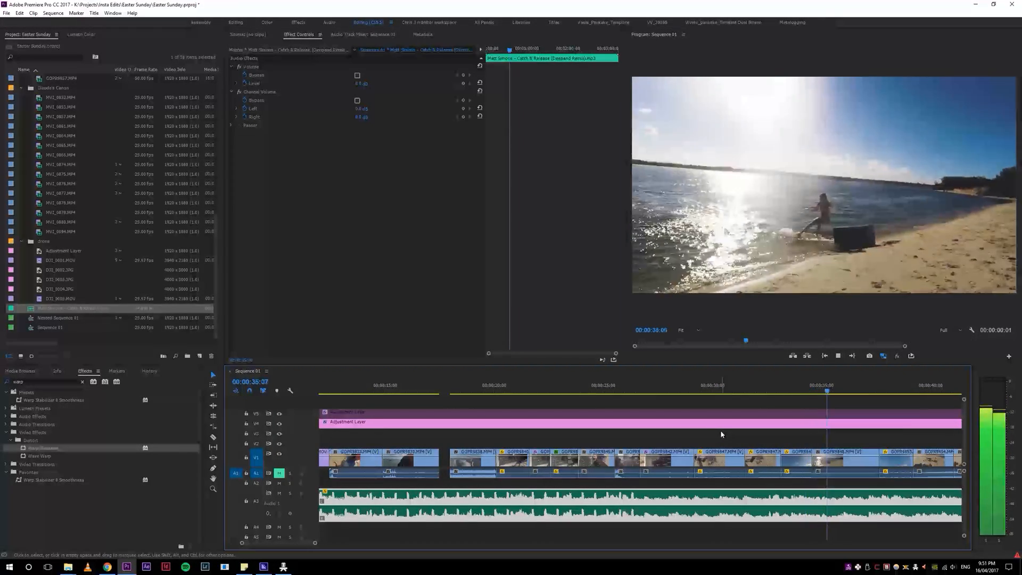
{"action": "key", "text": "4"}
{"action": "key", "text": "5"}
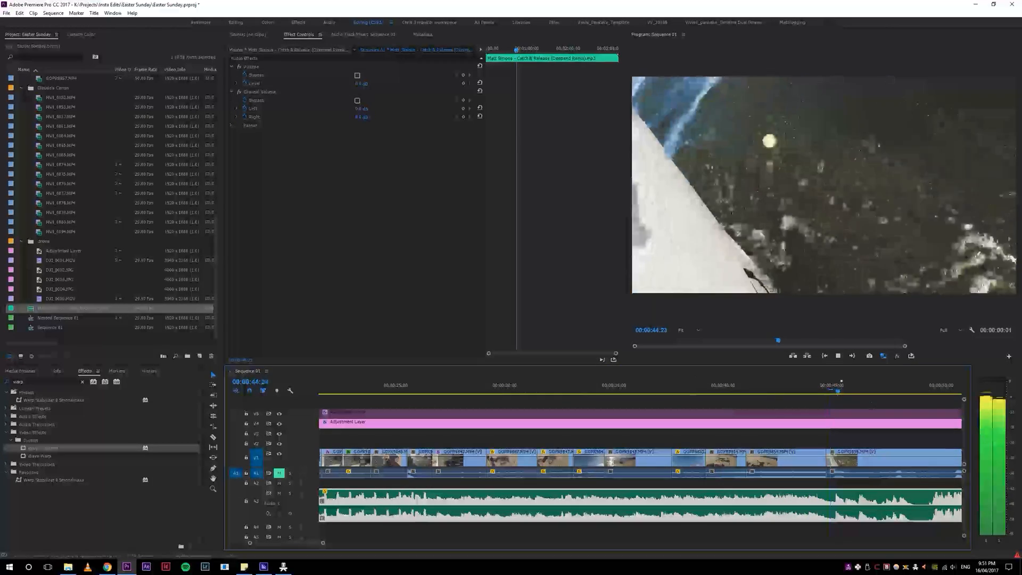
Step: Ripple trim the end of the clip before the boat shot at about 00:00:43 and play through to 00:00:50:02
{"action": "left_click", "coordinate": [802, 387]}
{"action": "key", "text": "w"}
{"action": "key", "text": "space"}
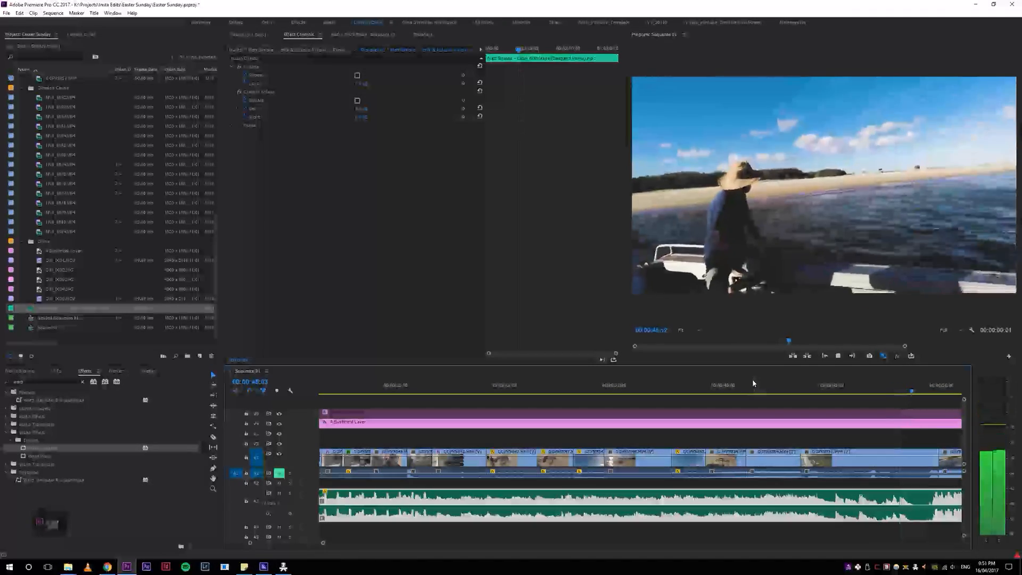
{"action": "key", "text": "space"}
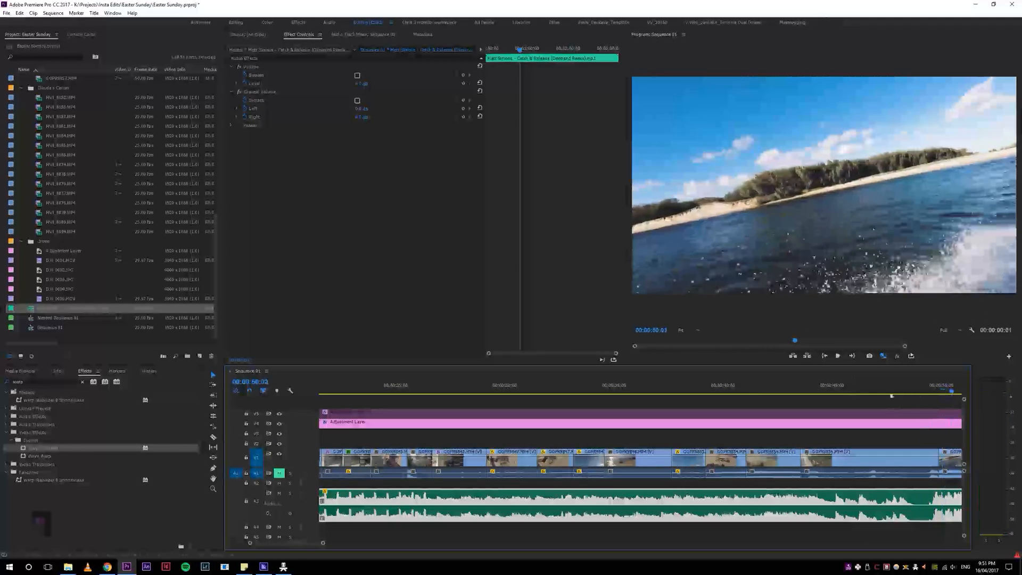
Step: Ripple trim the end of the boat clip showing the man in the straw hat at 00:00:48:15
{"action": "key", "text": "4"}
{"action": "left_click", "coordinate": [784, 387]}
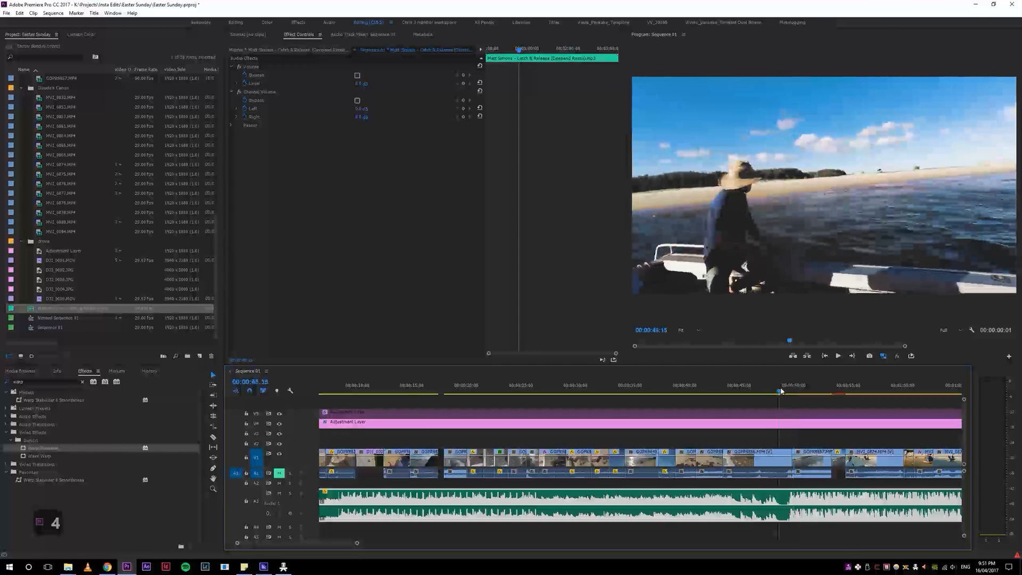
{"action": "key", "text": "w"}
Step: Play the trimmed cut and use Track Select Forward to move the boat clip and everything after it later, leaving a gap before it
{"action": "key", "text": "a"}
{"action": "key", "text": "space"}
{"action": "key", "text": "v"}
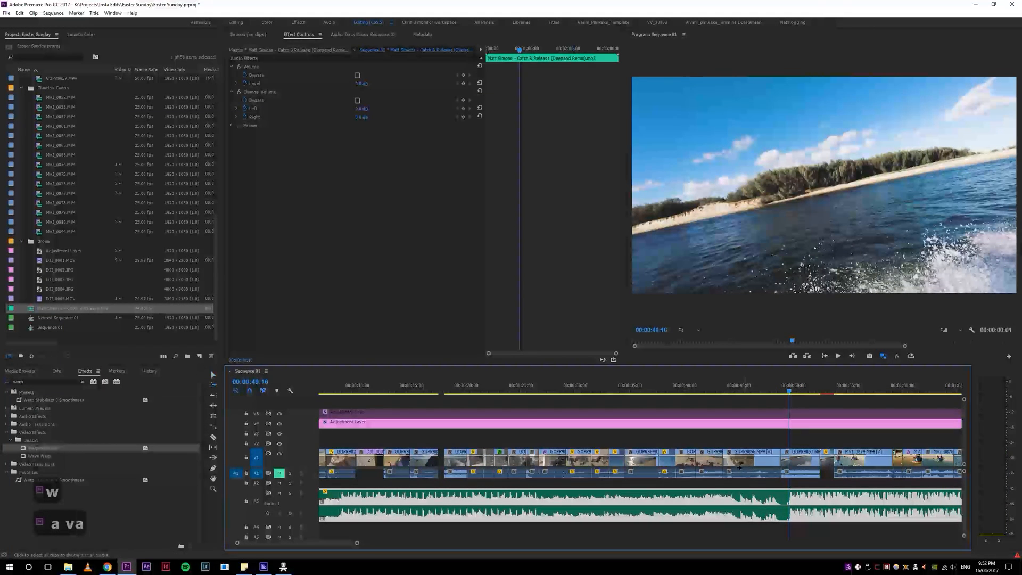
{"action": "left_click", "coordinate": [741, 464]}
{"action": "key", "text": "v"}
{"action": "left_click_drag", "start_coordinate": [746, 466], "coordinate": [762, 467]}
{"action": "left_click", "coordinate": [773, 490]}
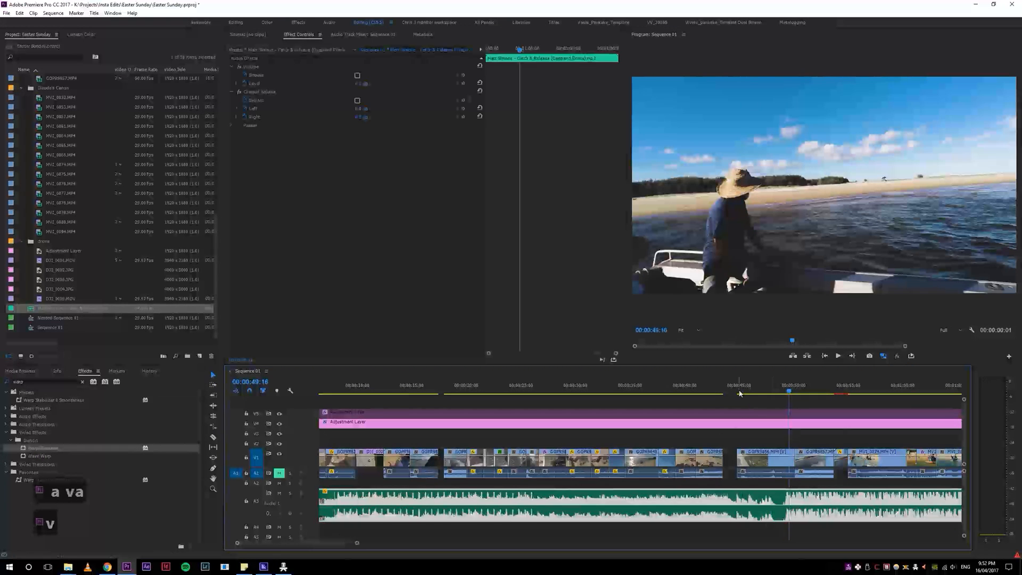
Step: Play from 00:00:43:23 to 00:00:50:02 to check the moved boat clip against the music
{"action": "left_click", "coordinate": [726, 387]}
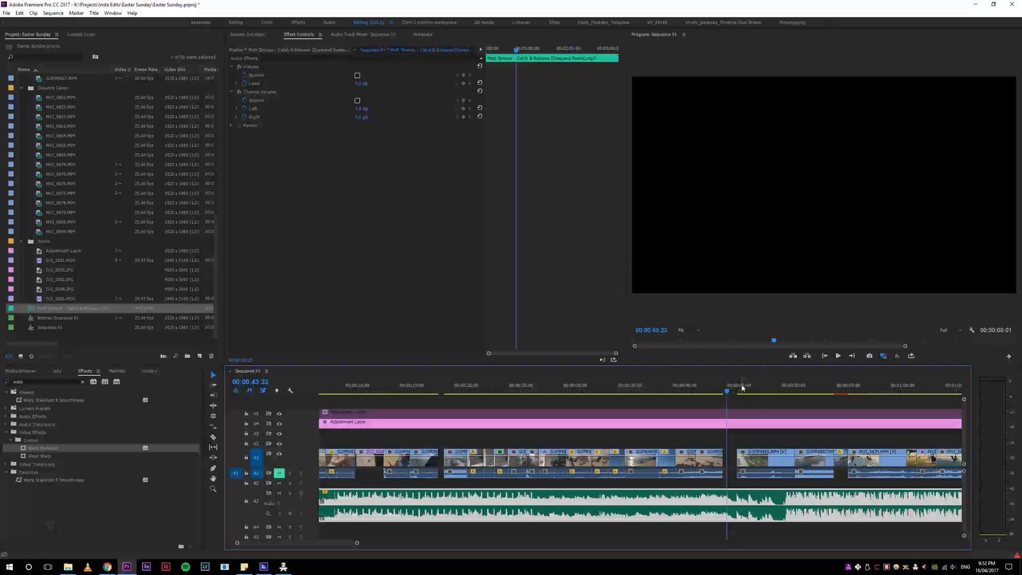
{"action": "key", "text": "space"}
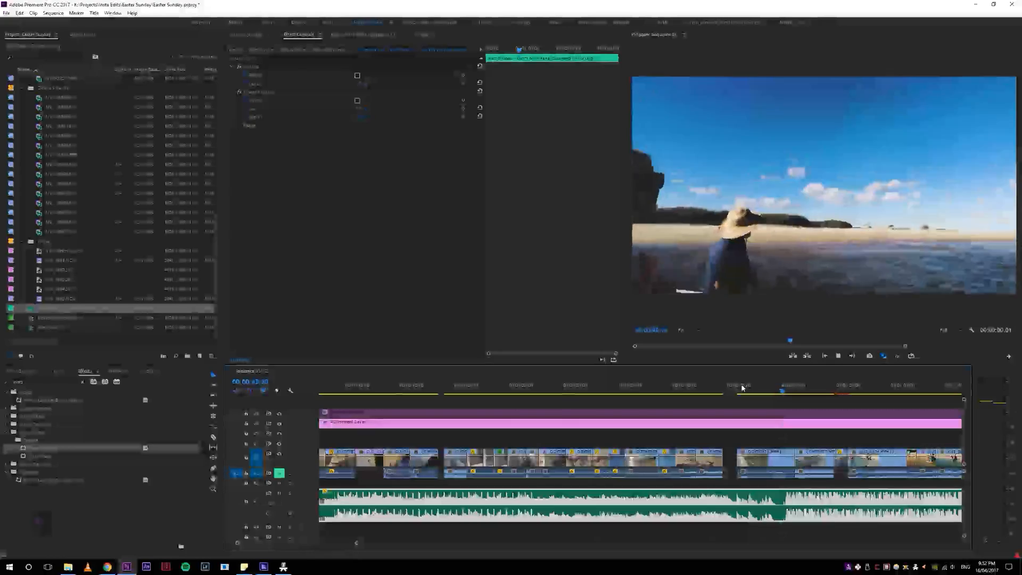
{"action": "key", "text": "space"}
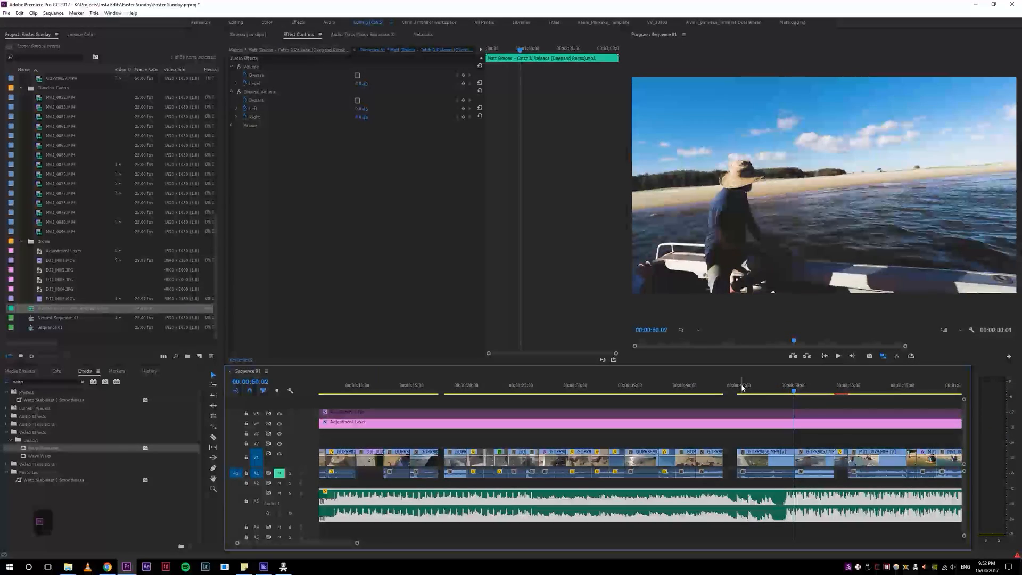
Step: Replay the boat clip from shortly after its start and nudge the music clip later against the cut
{"action": "left_click", "coordinate": [751, 389]}
{"action": "key", "text": "space"}
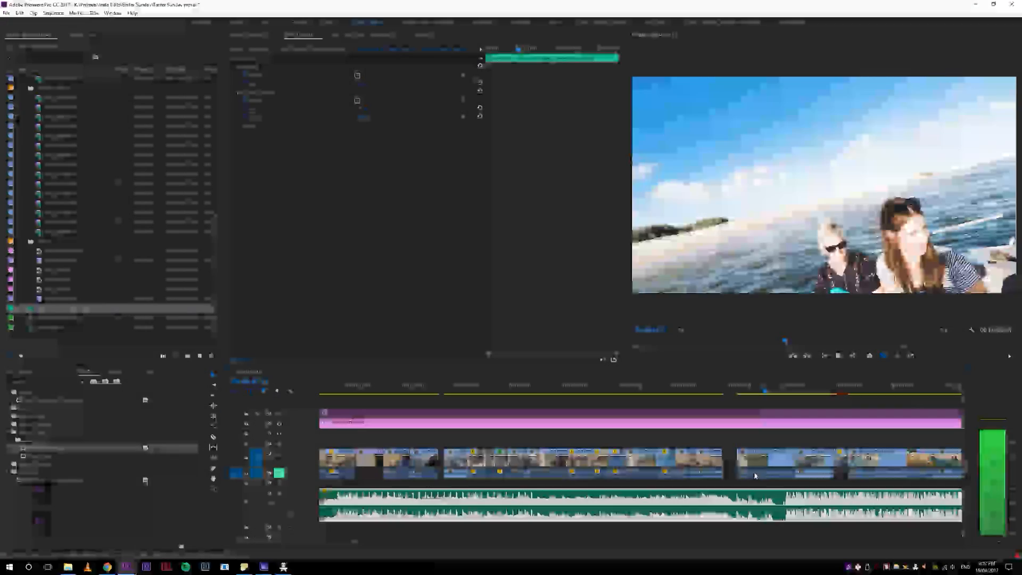
{"action": "key", "text": "space"}
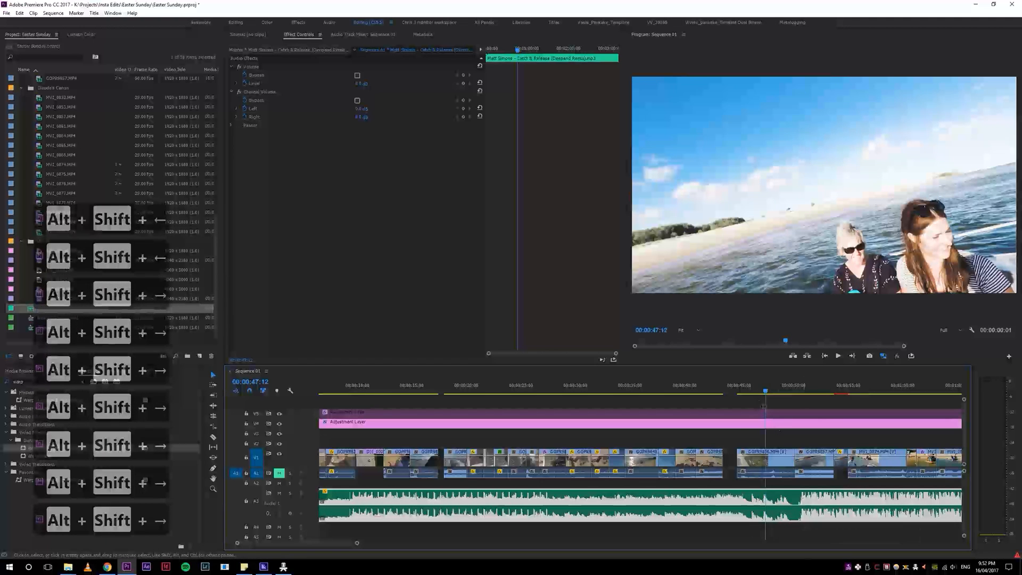
{"action": "key", "text": "space"}
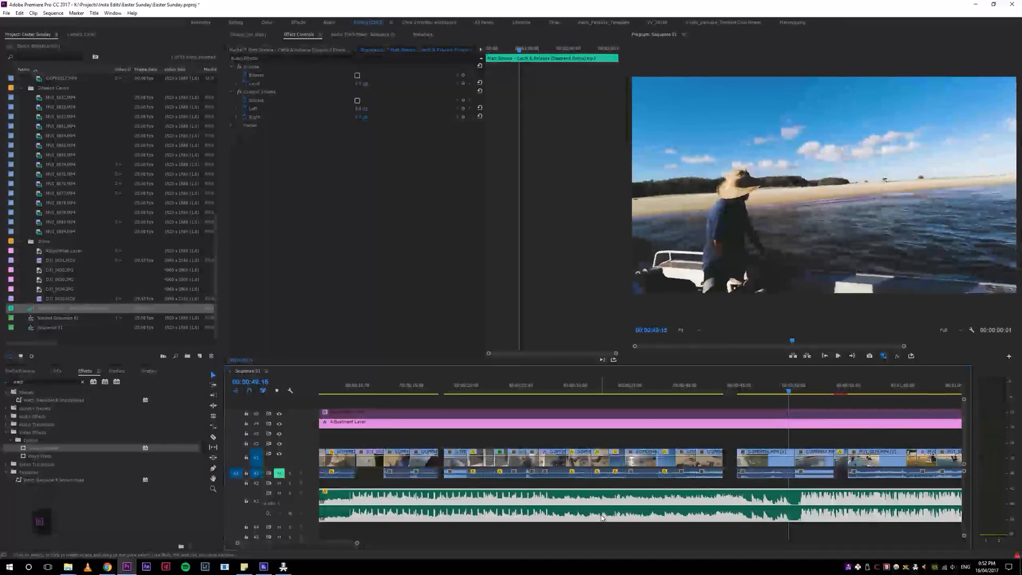
Step: Select the music clip and nudge it repeatedly earlier so its drop falls before the end of the boat clip
{"action": "key", "text": "minus"}
{"action": "key", "text": "minus"}
{"action": "key", "text": "minus"}
{"action": "left_click", "coordinate": [372, 499]}
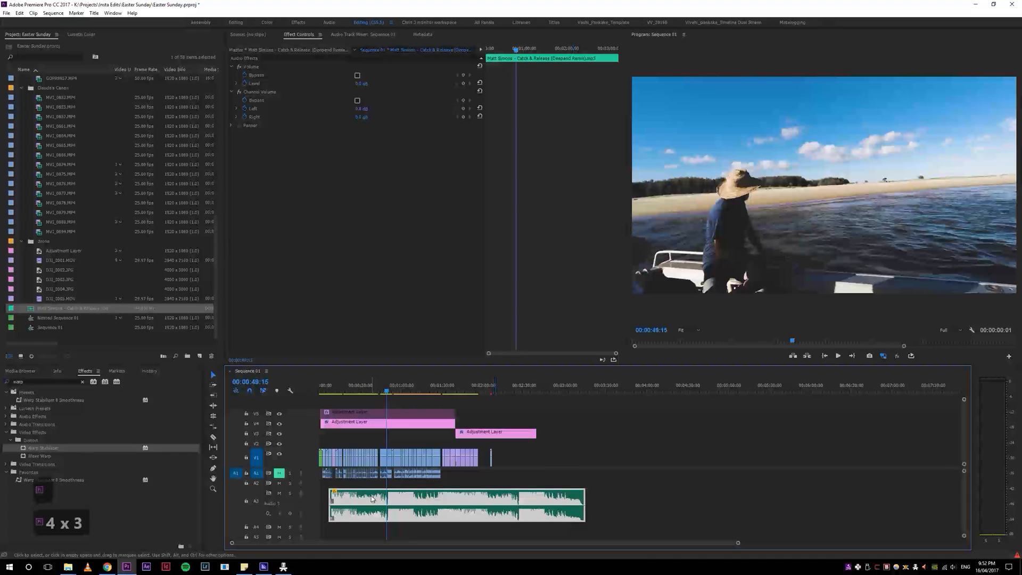
{"action": "key", "text": "equal"}
{"action": "key", "text": "equal"}
{"action": "key", "text": "equal"}
{"action": "key", "text": "equal"}
{"action": "key", "text": "equal"}
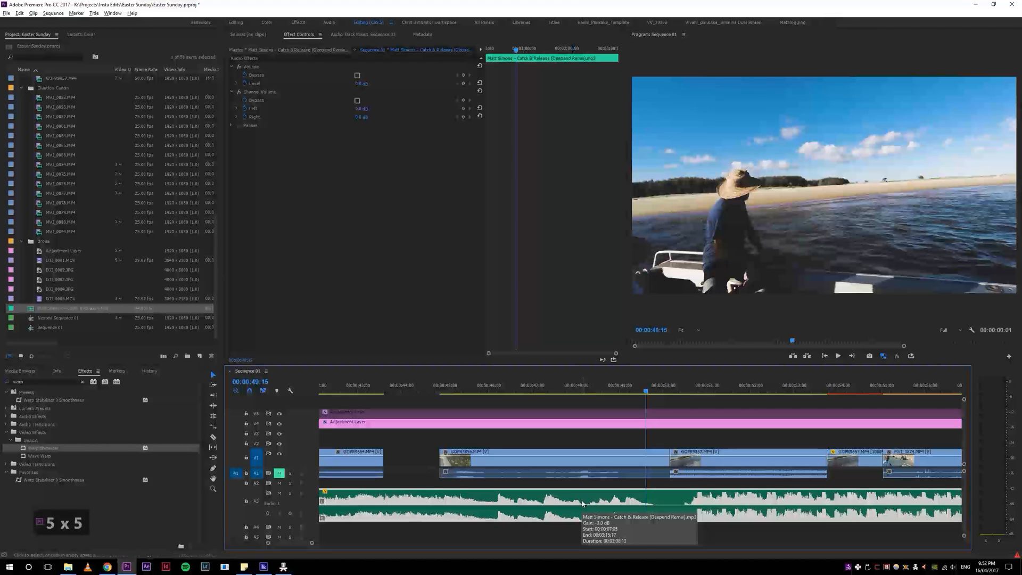
{"action": "key", "text": "alt+shift+Left"}
{"action": "key", "text": "alt+shift+Left"}
{"action": "key", "text": "alt+shift+Left"}
{"action": "key", "text": "alt+shift+Left"}
{"action": "key", "text": "alt+shift+Left"}
{"action": "key", "text": "alt+shift+Left"}
{"action": "key", "text": "alt+shift+Left"}
{"action": "key", "text": "alt+shift+Left"}
{"action": "key", "text": "alt+shift+Left"}
{"action": "key", "text": "alt+shift+Left"}
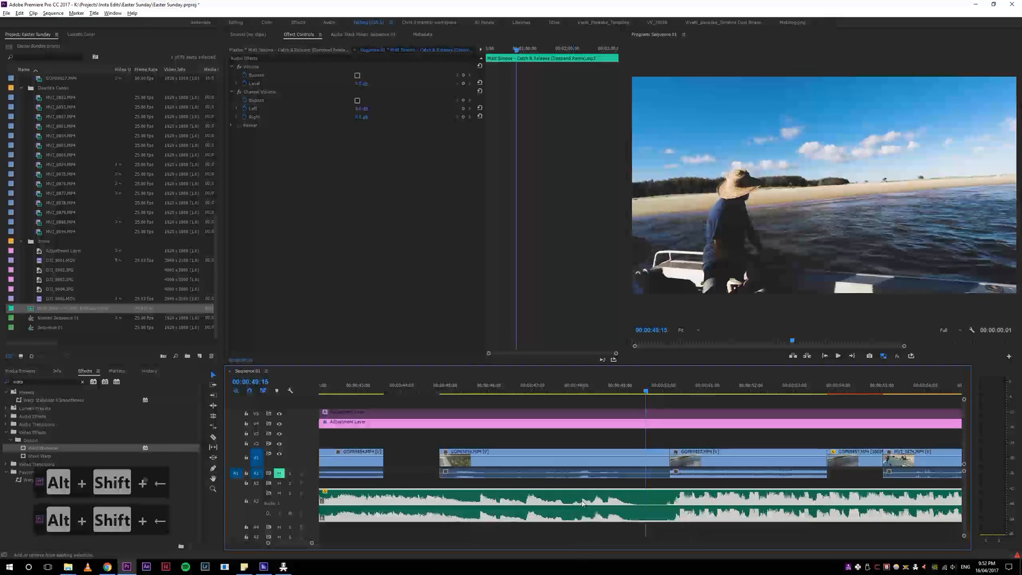
{"action": "key", "text": "alt+shift+Left"}
{"action": "key", "text": "alt+shift+Left"}
{"action": "key", "text": "alt+shift+Left"}
{"action": "key", "text": "alt+shift+Left"}
{"action": "key", "text": "alt+shift+Left"}
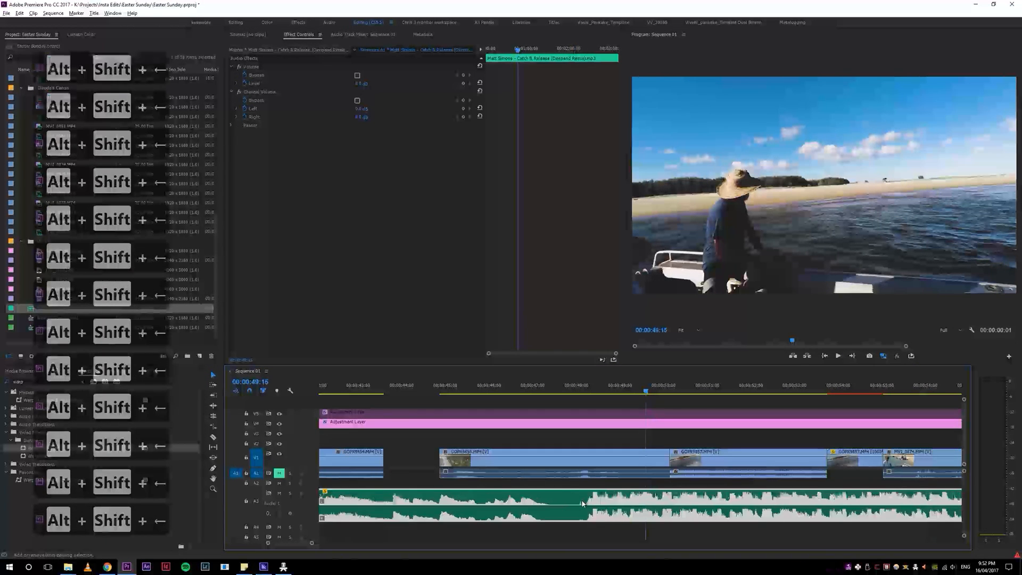
Step: Play the boat clip from near its start to check the timing of the music's drop
{"action": "left_click", "coordinate": [452, 387]}
{"action": "key", "text": "space"}
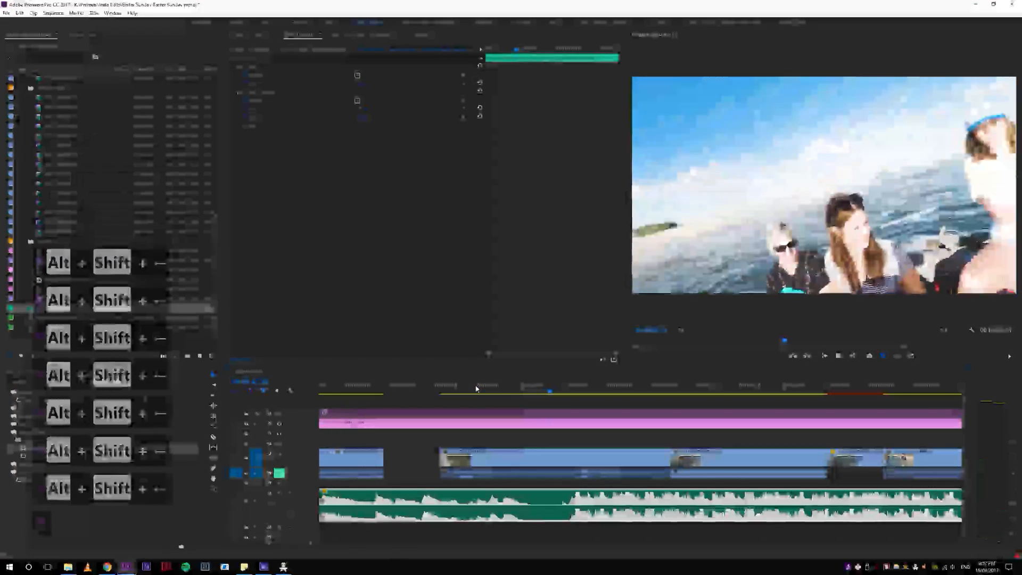
{"action": "key", "text": "space"}
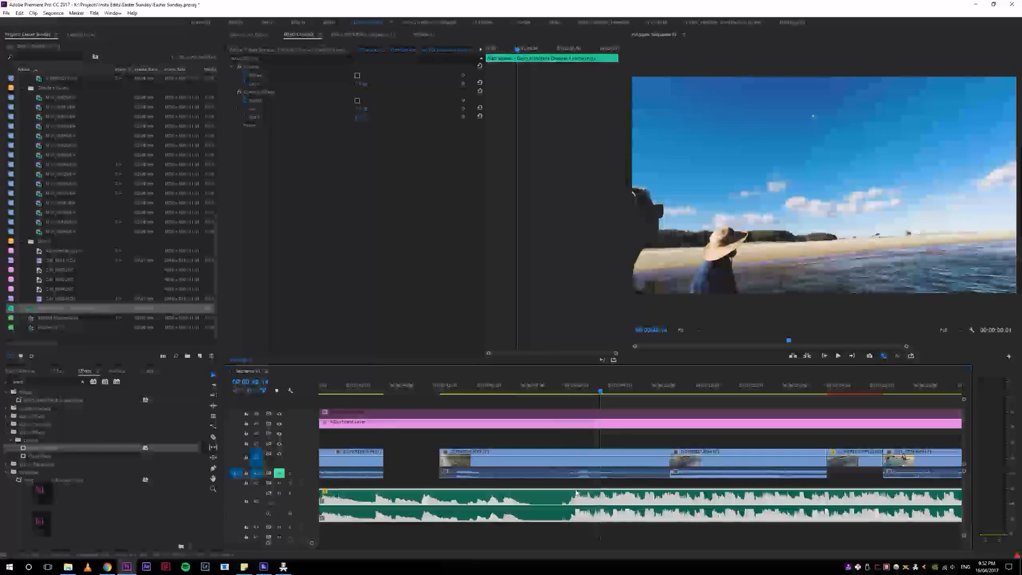
Step: Move the music clip later so its drop falls around 00:00:49 and replay the boat clip
{"action": "left_click_drag", "start_coordinate": [576, 493], "coordinate": [623, 494]}
{"action": "left_click", "coordinate": [554, 387]}
{"action": "key", "text": "space"}
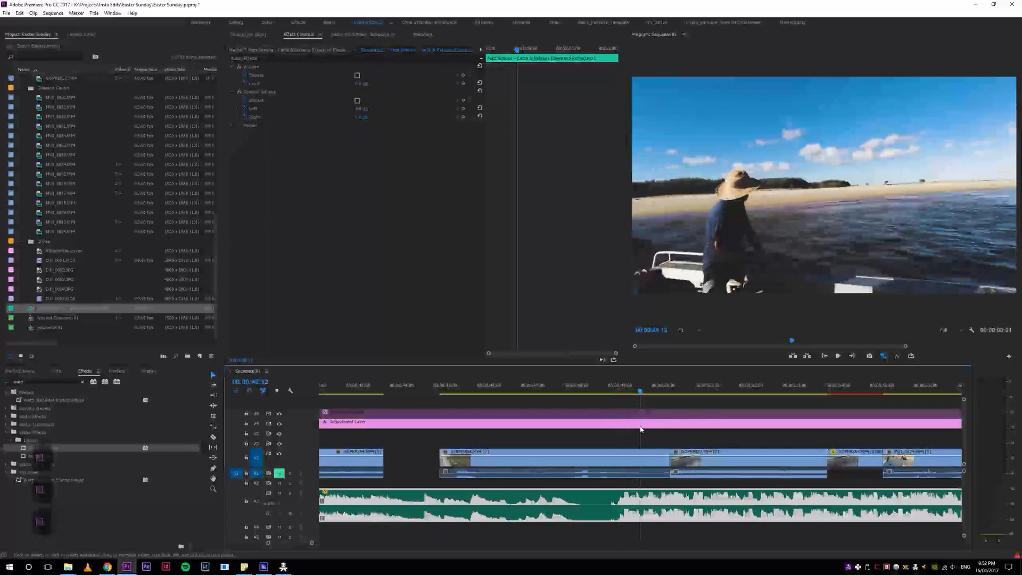
Step: Move the music clip later until its drop meets the cut near 00:00:50:00 and replay the transition
{"action": "left_click_drag", "start_coordinate": [620, 495], "coordinate": [671, 498]}
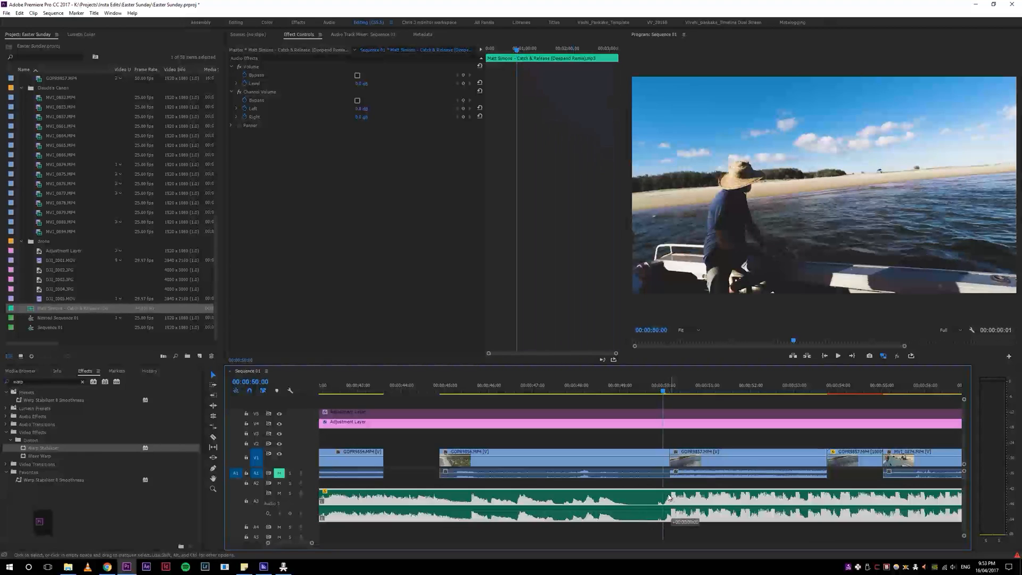
{"action": "left_click", "coordinate": [459, 392]}
{"action": "key", "text": "space"}
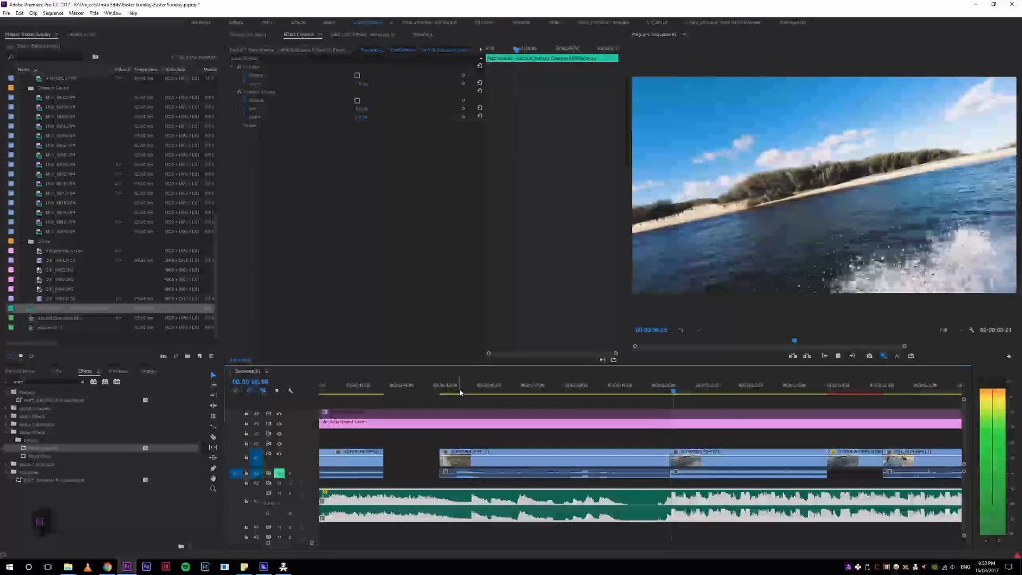
{"action": "key", "text": "space"}
{"action": "key", "text": "4"}
{"action": "left_click", "coordinate": [631, 390]}
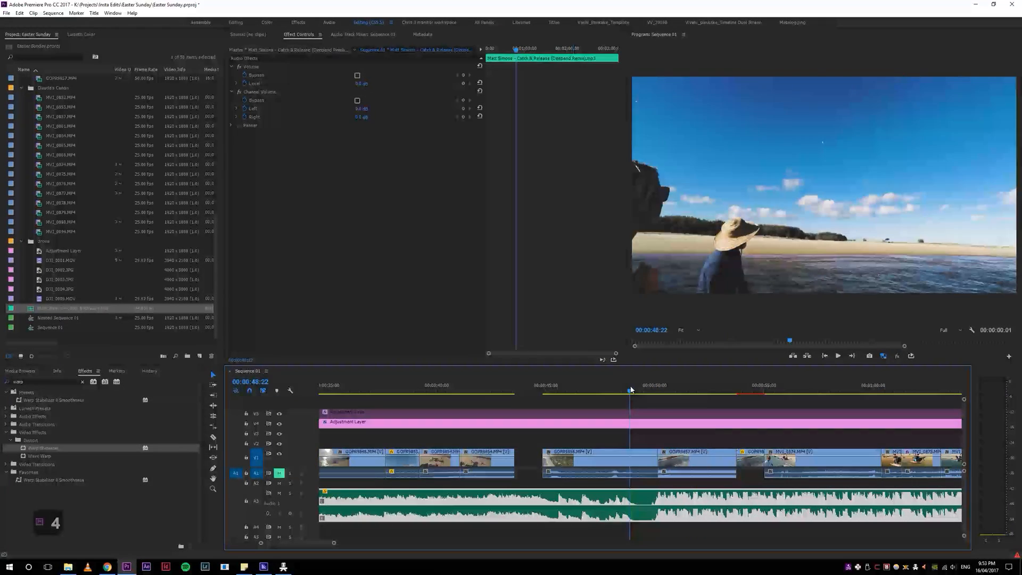
{"action": "key", "text": "space"}
Step: Undo the last shift of the music clip and extend its start back to the beginning of the sequence
{"action": "key", "text": "4"}
{"action": "key", "text": "4"}
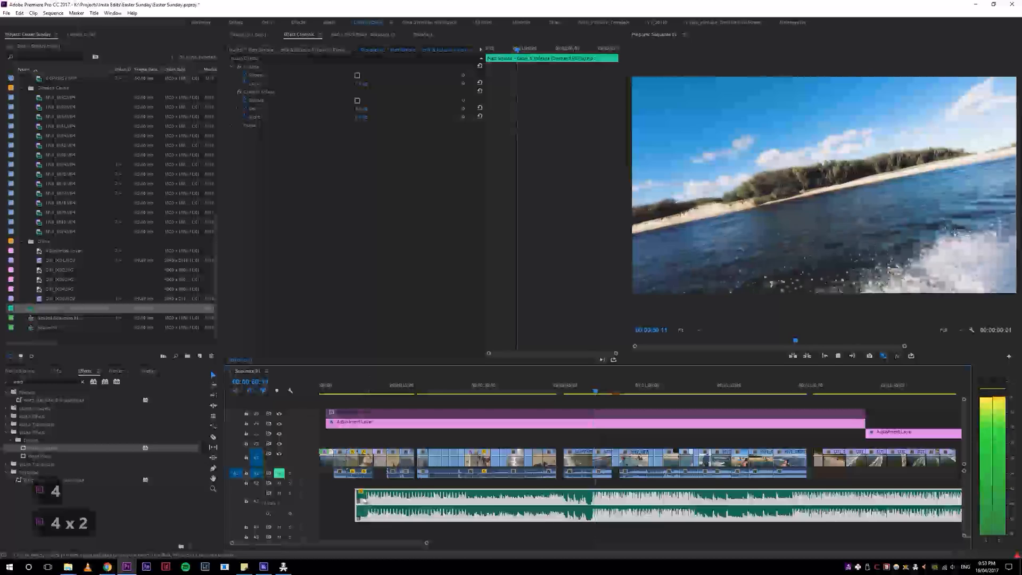
{"action": "key", "text": "ctrl+z"}
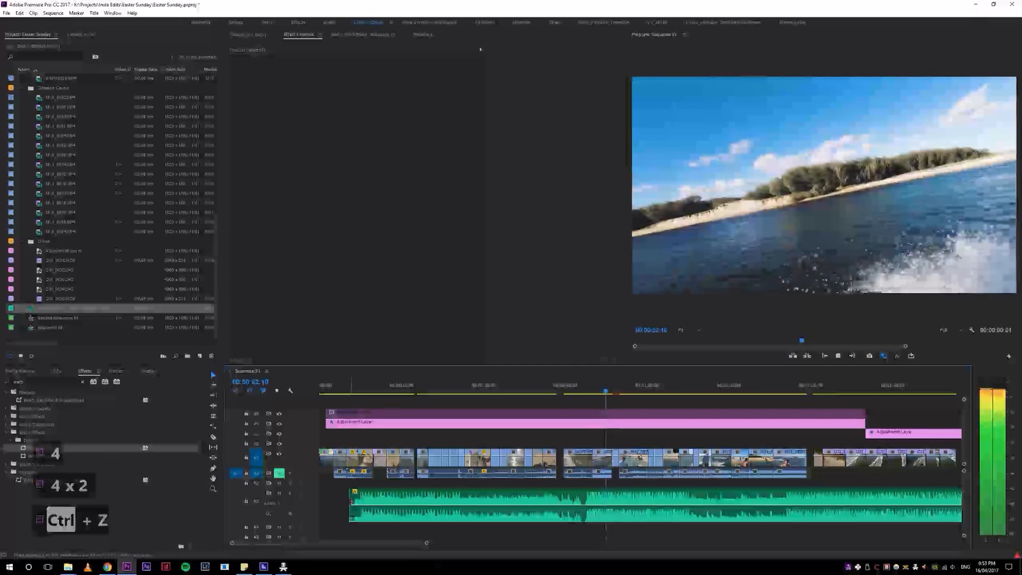
{"action": "key", "text": "ctrl+z"}
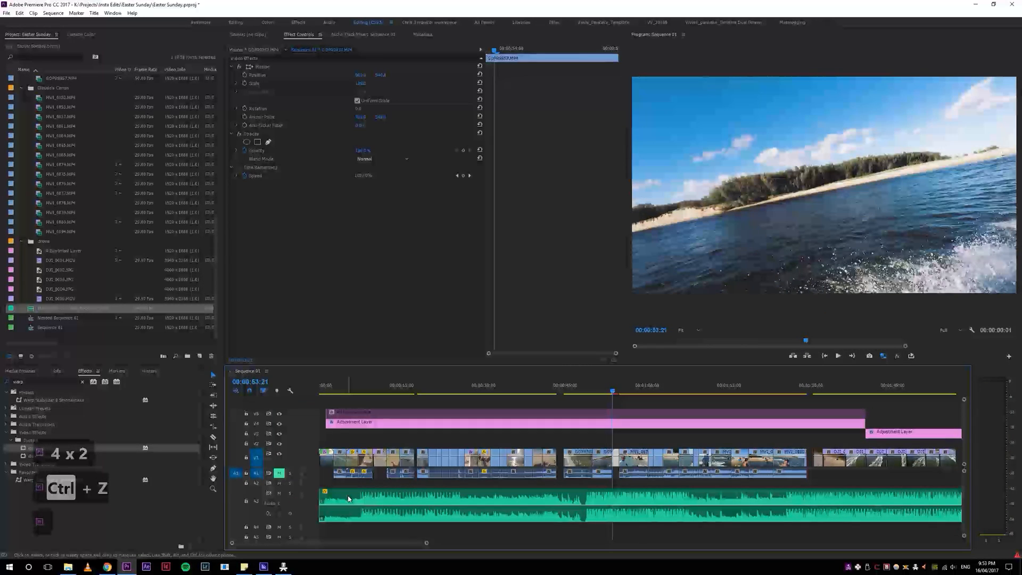
Step: Play the sequence from 00:00:53:21 to 00:01:05:08 to check the wakeboarding clips against the music
{"action": "key", "text": "space"}
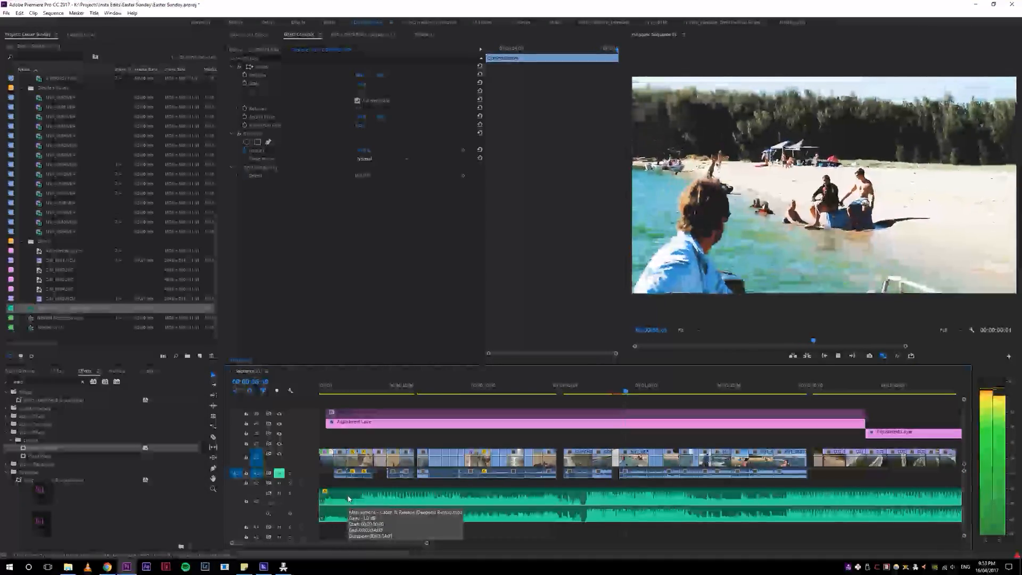
{"action": "scroll", "coordinate": [349, 499], "scroll_direction": "up", "scroll_amount": 5}
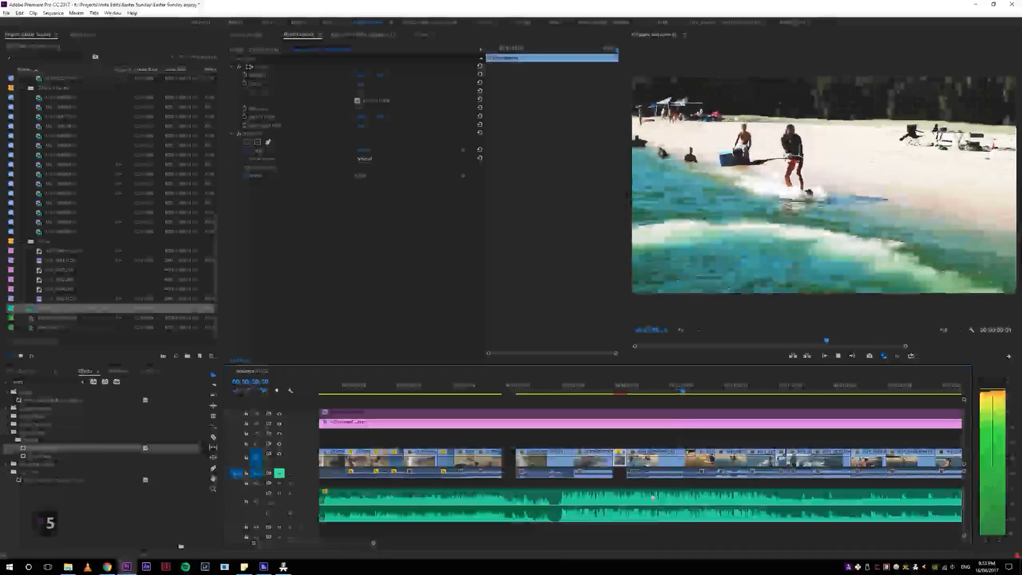
{"action": "scroll", "coordinate": [653, 495], "scroll_direction": "down", "scroll_amount": 4}
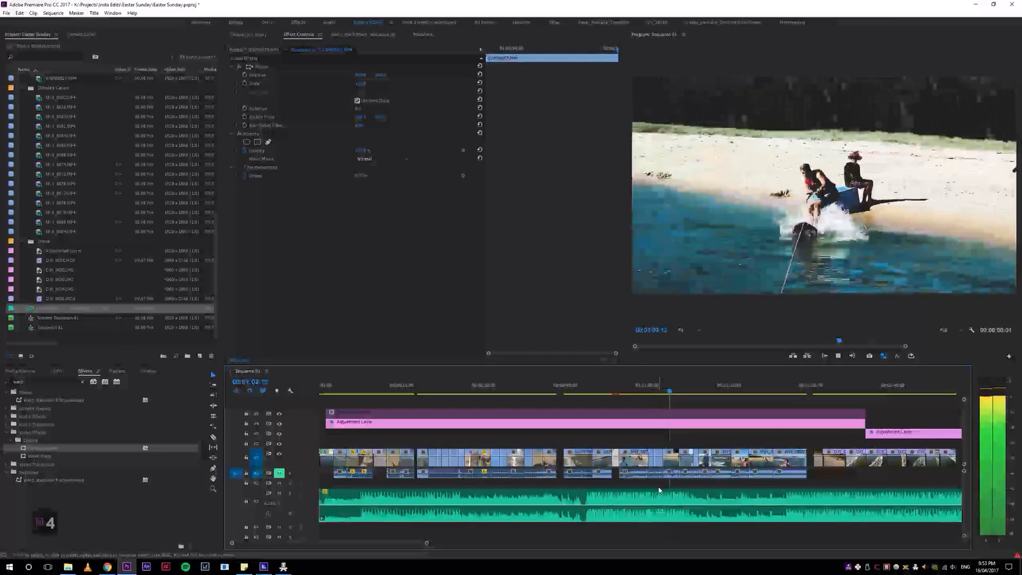
{"action": "key", "text": "space"}
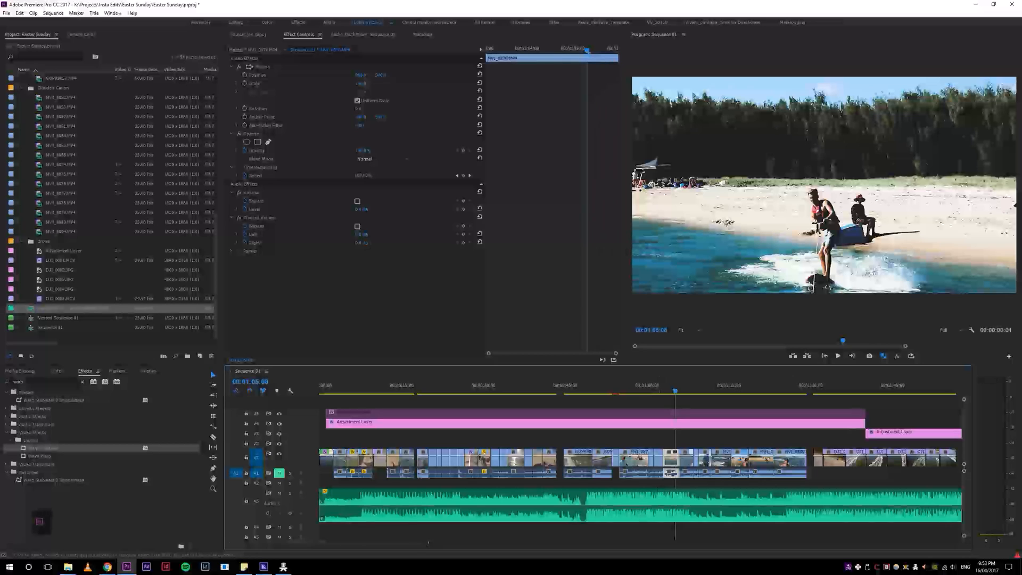
{"action": "left_click", "coordinate": [109, 568]}
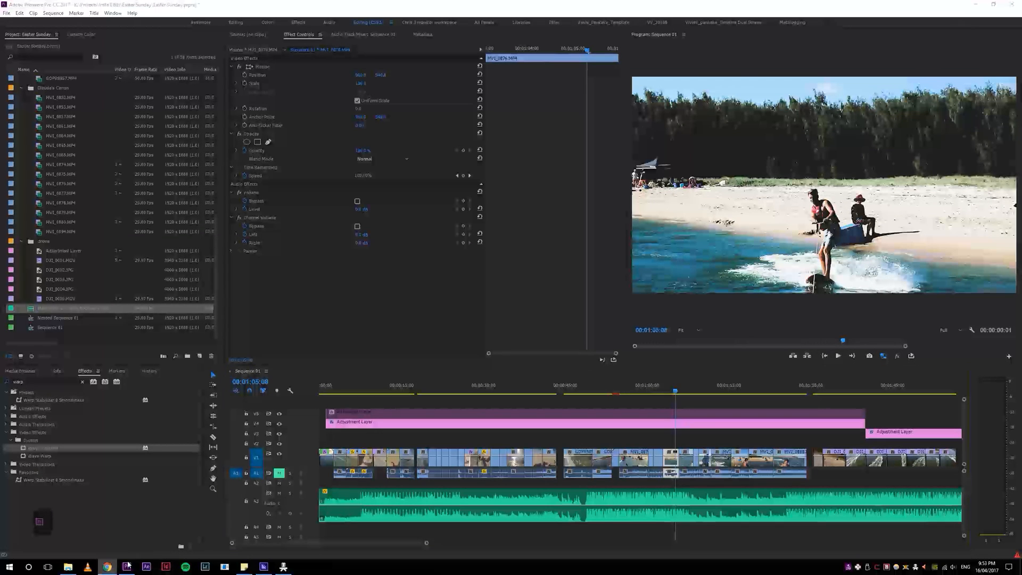
{"action": "key", "text": "alt+Tab"}
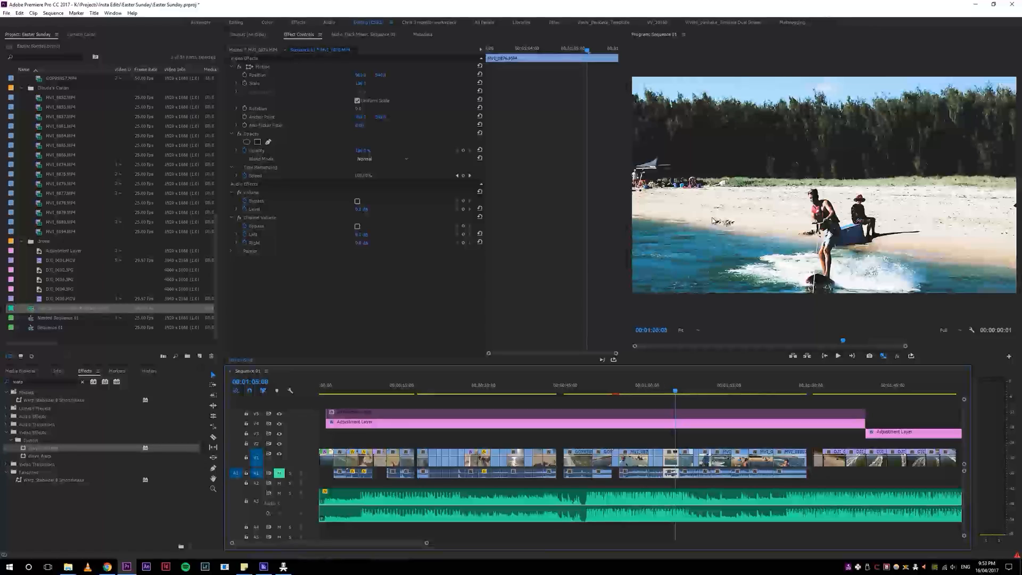
Step: Play the wakeboarding clips from 00:01:05:08 and review the shots around 00:00:36:02 and 00:01:04:09
{"action": "key", "text": "space"}
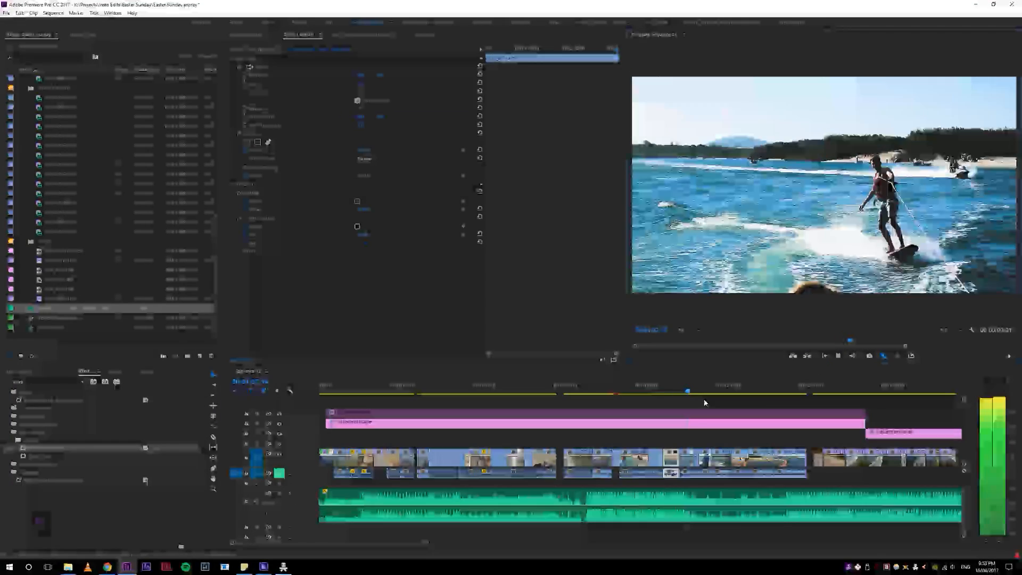
{"action": "key", "text": "space"}
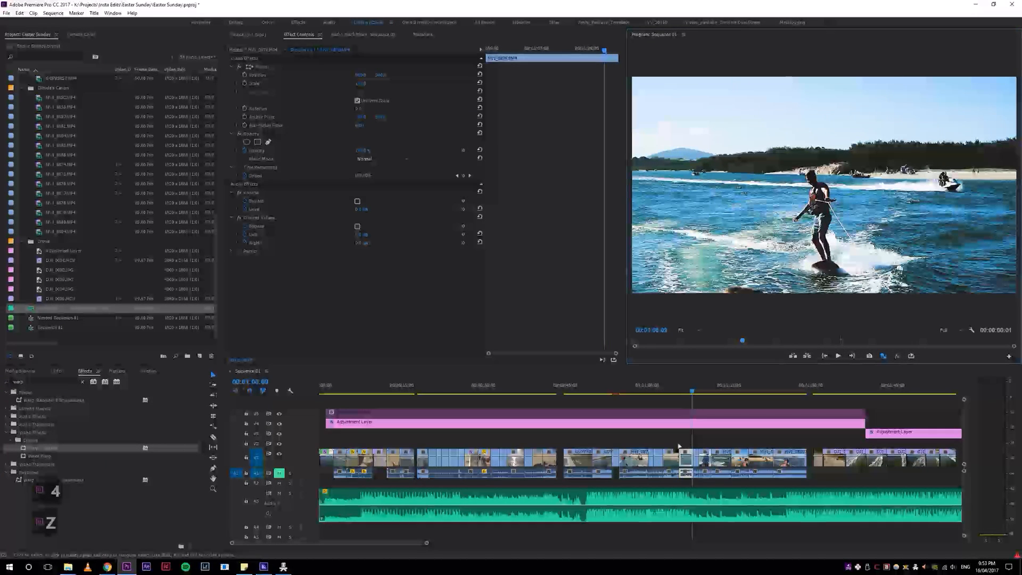
{"action": "left_click", "coordinate": [709, 437]}
{"action": "left_click", "coordinate": [533, 398]}
{"action": "left_click_drag", "start_coordinate": [532, 397], "coordinate": [530, 398]}
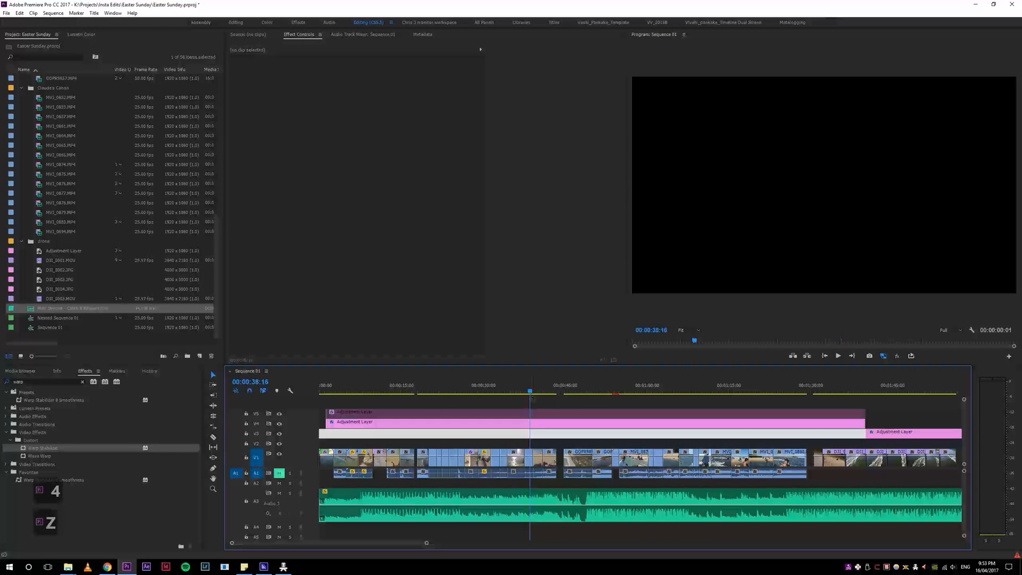
{"action": "left_click", "coordinate": [518, 447]}
{"action": "left_click", "coordinate": [517, 390]}
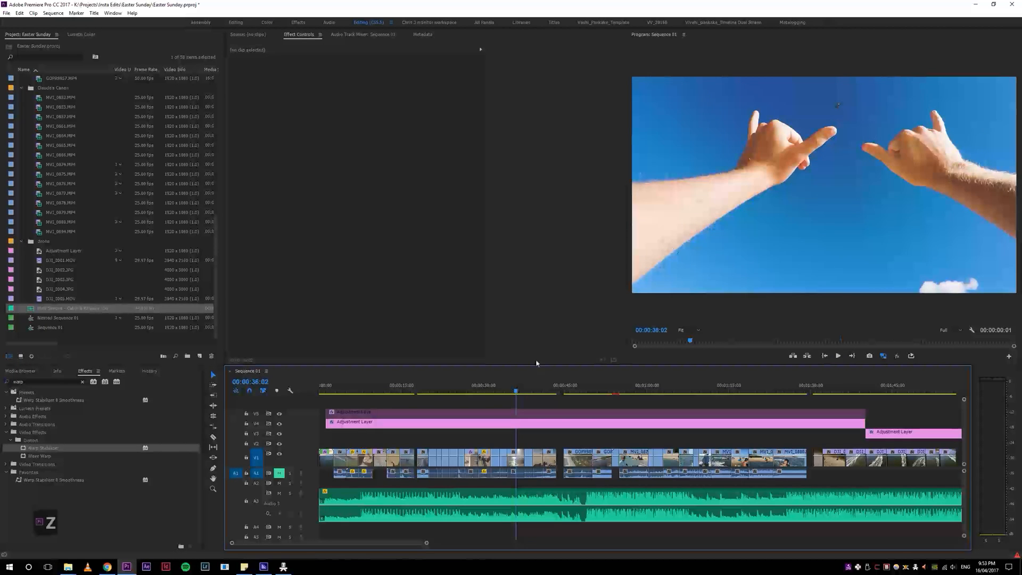
{"action": "left_click", "coordinate": [675, 386]}
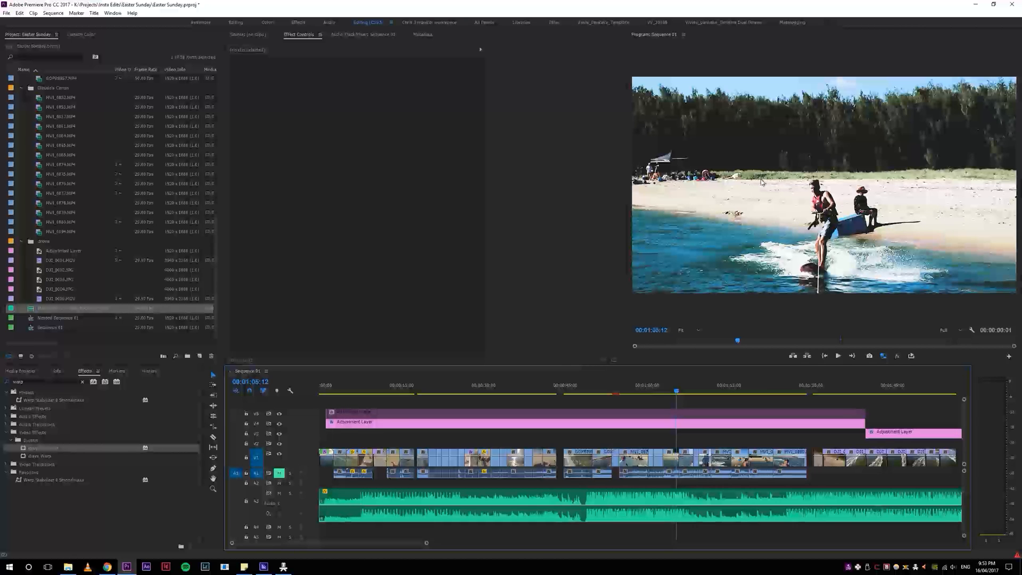
{"action": "key", "text": "equal"}
{"action": "key", "text": "equal"}
{"action": "key", "text": "equal"}
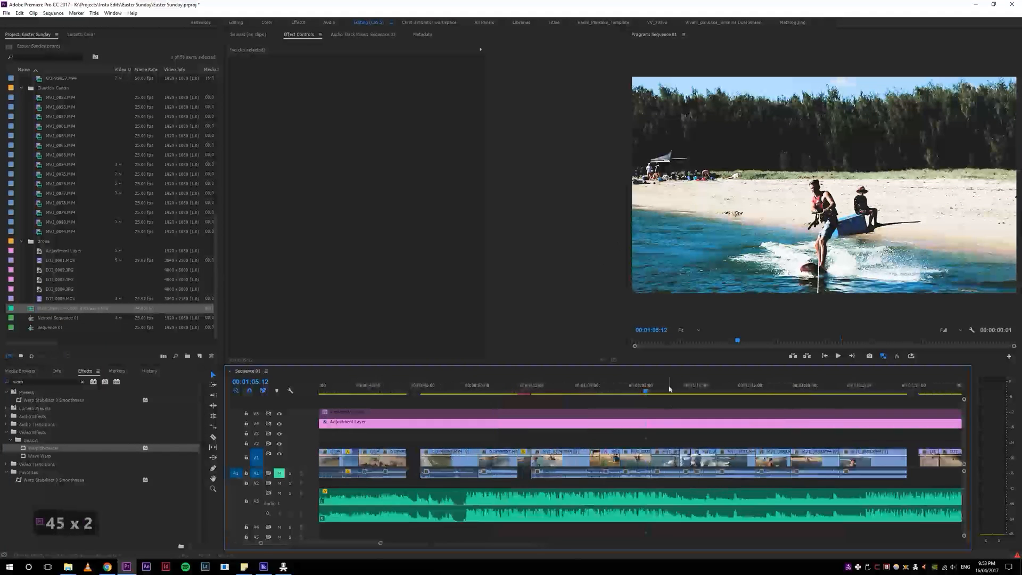
{"action": "left_click", "coordinate": [622, 391]}
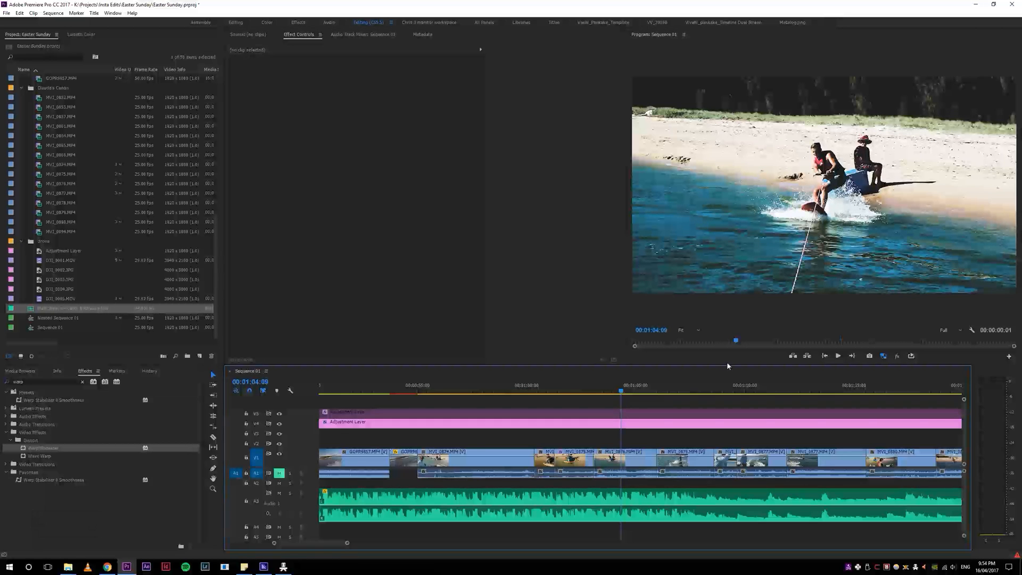
Step: Shorten the adjustment layer on V4 so its end meets the cut near 00:00:55:00, where the wakeboarding clips begin
{"action": "key", "text": "minus"}
{"action": "key", "text": "minus"}
{"action": "key", "text": "minus"}
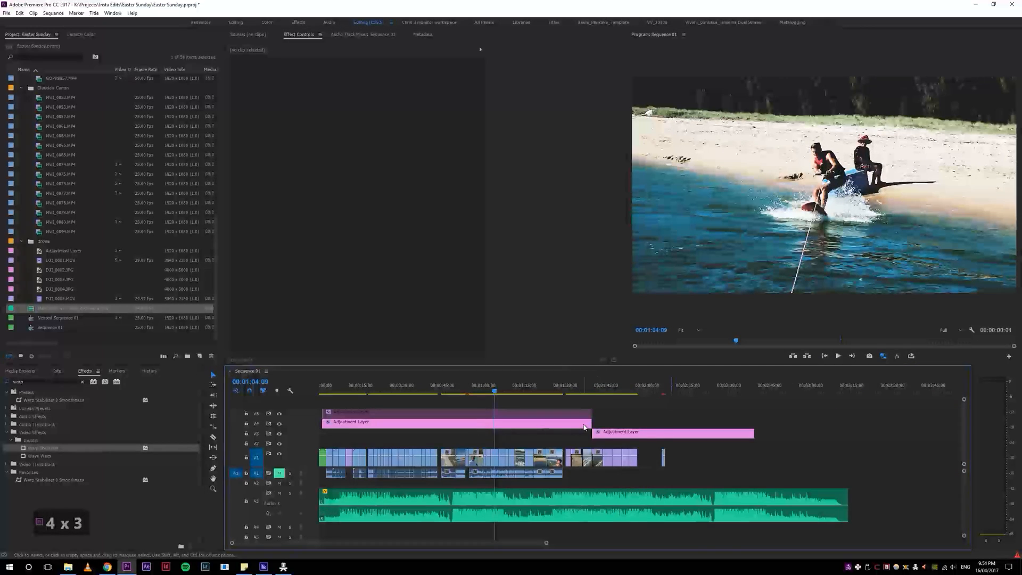
{"action": "left_click_drag", "start_coordinate": [590, 423], "coordinate": [524, 423]}
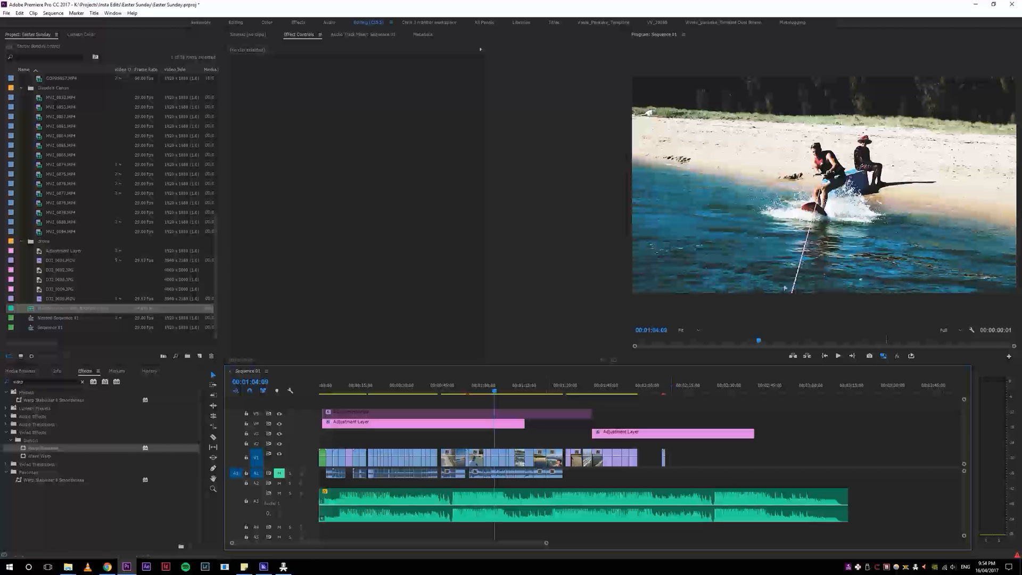
{"action": "left_click_drag", "start_coordinate": [526, 423], "coordinate": [465, 423]}
{"action": "left_click", "coordinate": [560, 415]}
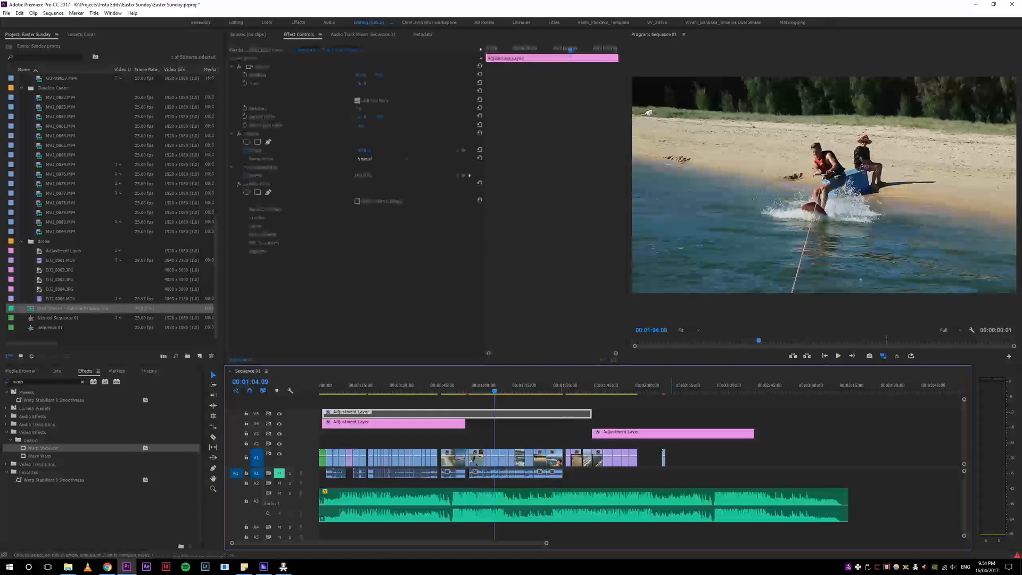
{"action": "key", "text": "5"}
{"action": "key", "text": "5"}
{"action": "left_click_drag", "start_coordinate": [570, 390], "coordinate": [542, 422]}
Step: Play the boat transition from about 00:00:53:01 through the short sped-up GoPro clip
{"action": "left_click_drag", "start_coordinate": [538, 384], "coordinate": [524, 389]}
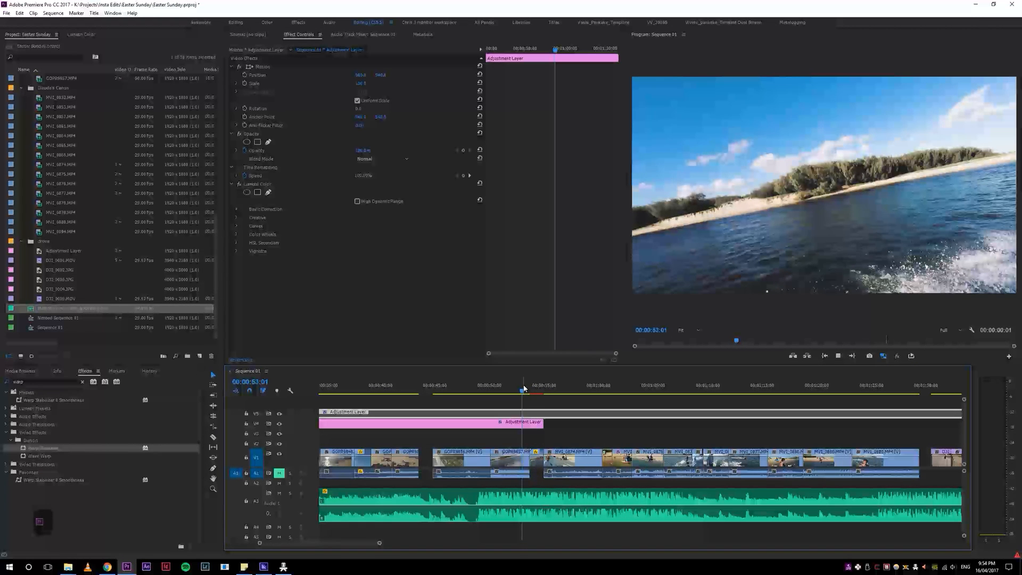
{"action": "key", "text": "space"}
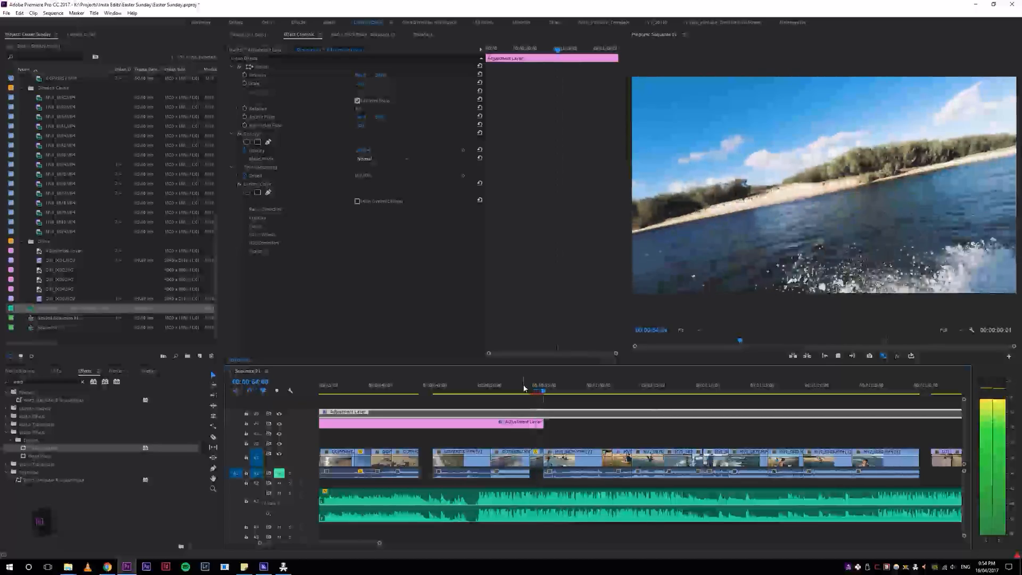
{"action": "left_click", "coordinate": [526, 387]}
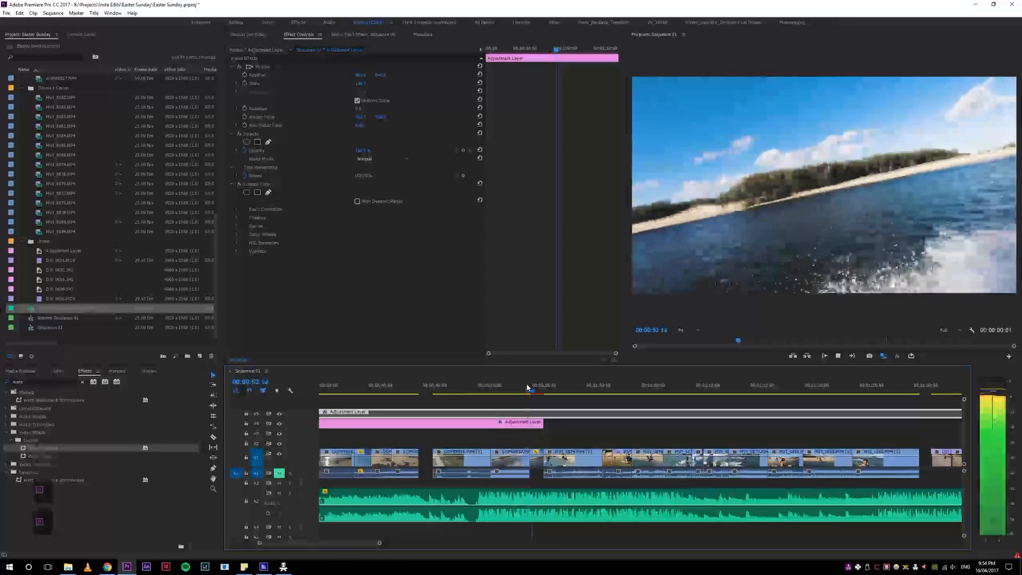
{"action": "key", "text": "space"}
Step: Change the label color of the short 1000% GOPR9857.MP4 clip before the 00:00:55:00 cut to pink
{"action": "key", "text": "4"}
{"action": "key", "text": "4"}
{"action": "key", "text": "5"}
{"action": "key", "text": "5"}
{"action": "key", "text": "4"}
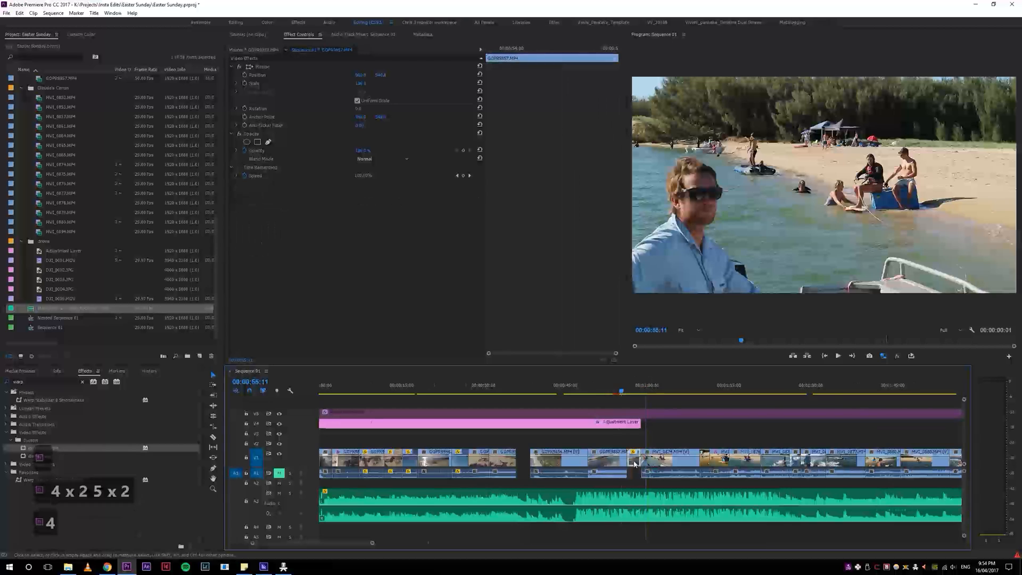
{"action": "key", "text": "5"}
{"action": "key", "text": "5"}
{"action": "key", "text": "5"}
{"action": "key", "text": "5"}
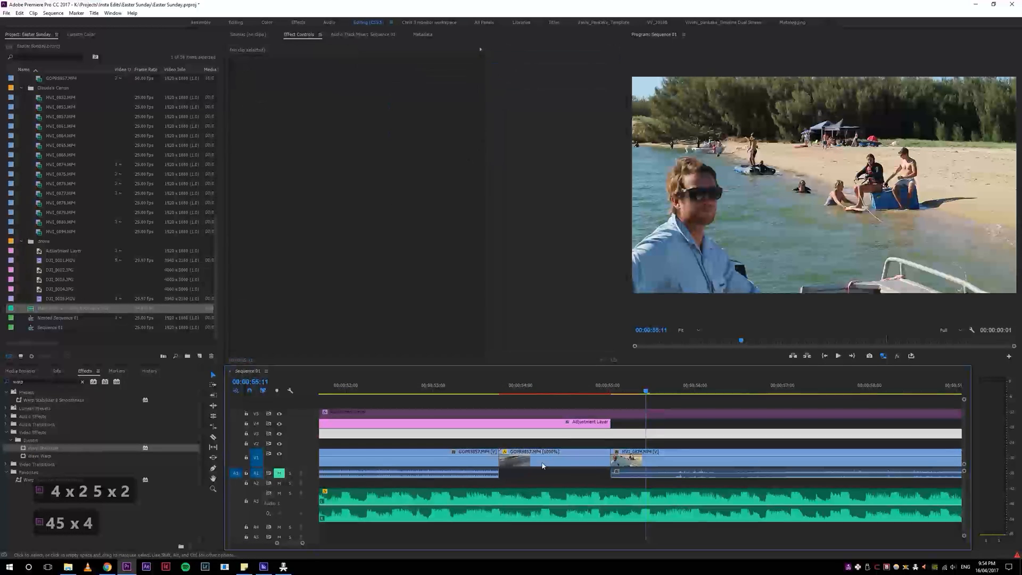
{"action": "left_click", "coordinate": [542, 465]}
{"action": "key", "text": "7"}
{"action": "key", "text": "4"}
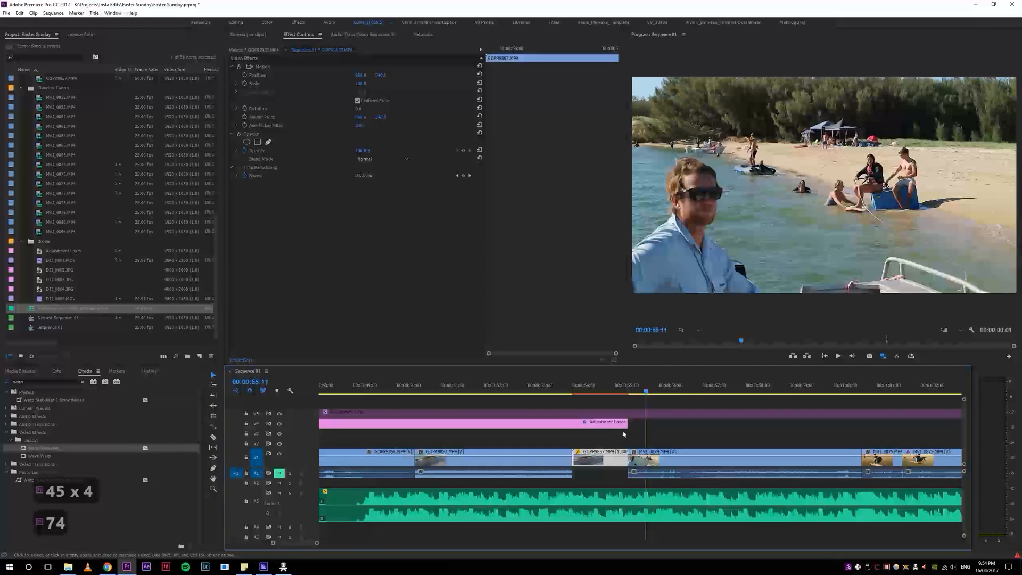
{"action": "left_click", "coordinate": [618, 431]}
{"action": "left_click", "coordinate": [604, 463]}
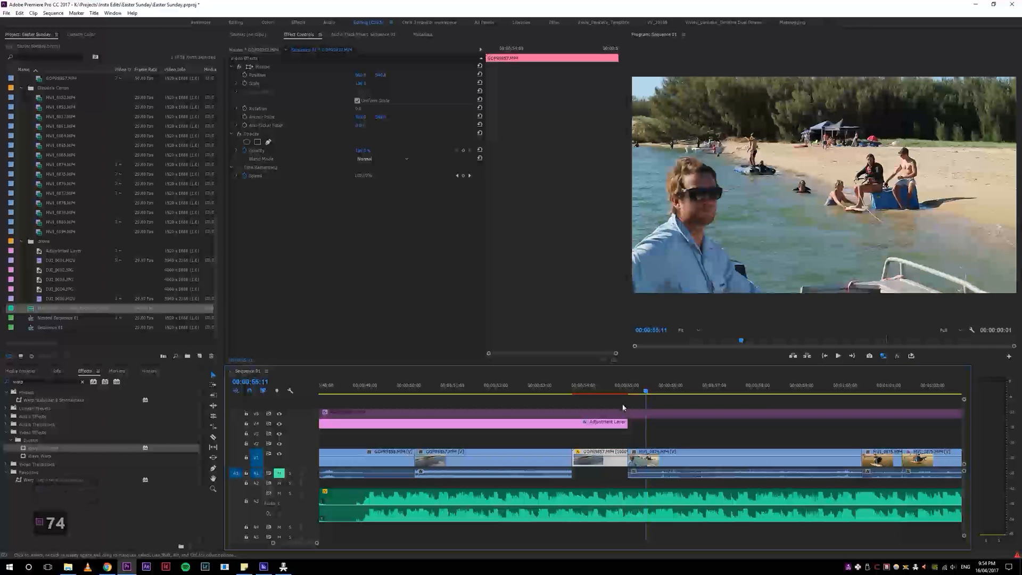
{"action": "left_click", "coordinate": [615, 391]}
{"action": "key", "text": "z"}
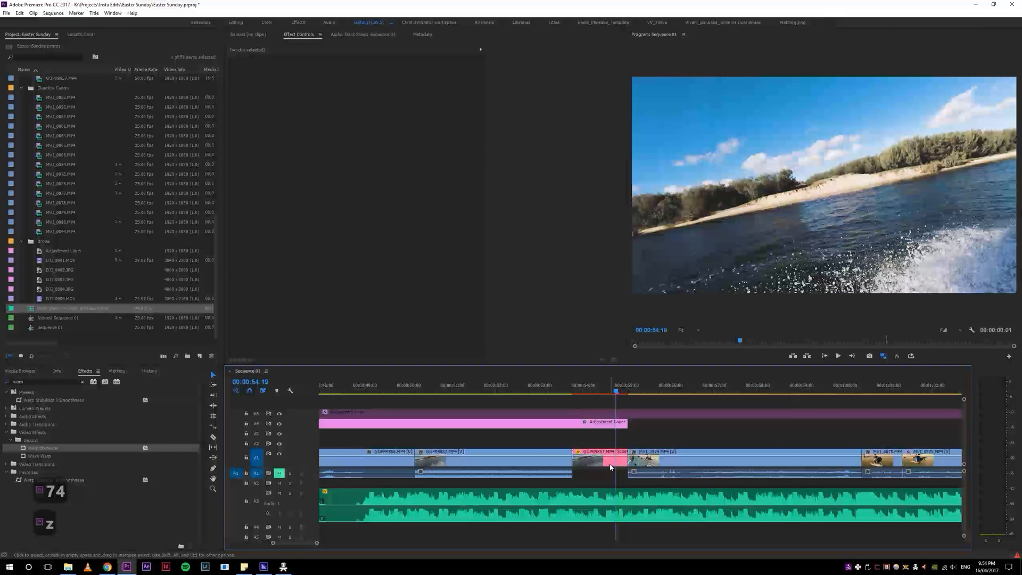
Step: Move the pink-labelled GOPR9857.MP4 clip out to the empty part of V1 near 00:02:45:00
{"action": "key", "text": "4"}
{"action": "key", "text": "4"}
{"action": "key", "text": "4"}
{"action": "key", "text": "4"}
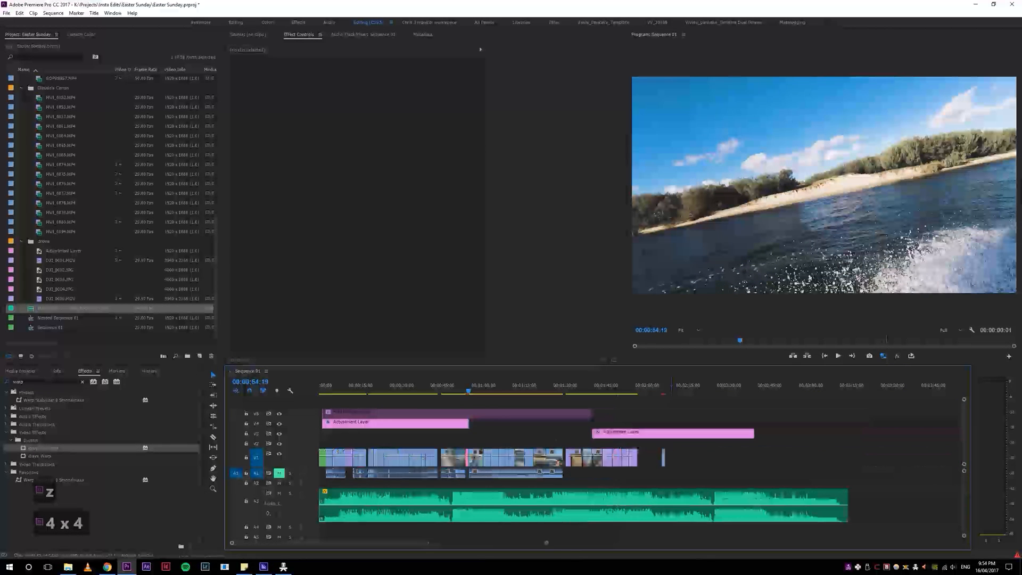
{"action": "left_click_drag", "start_coordinate": [467, 461], "coordinate": [771, 458]}
{"action": "left_click", "coordinate": [771, 390]}
{"action": "key", "text": "5"}
{"action": "key", "text": "5"}
{"action": "key", "text": "5"}
{"action": "key", "text": "5"}
{"action": "key", "text": "5"}
{"action": "key", "text": "5"}
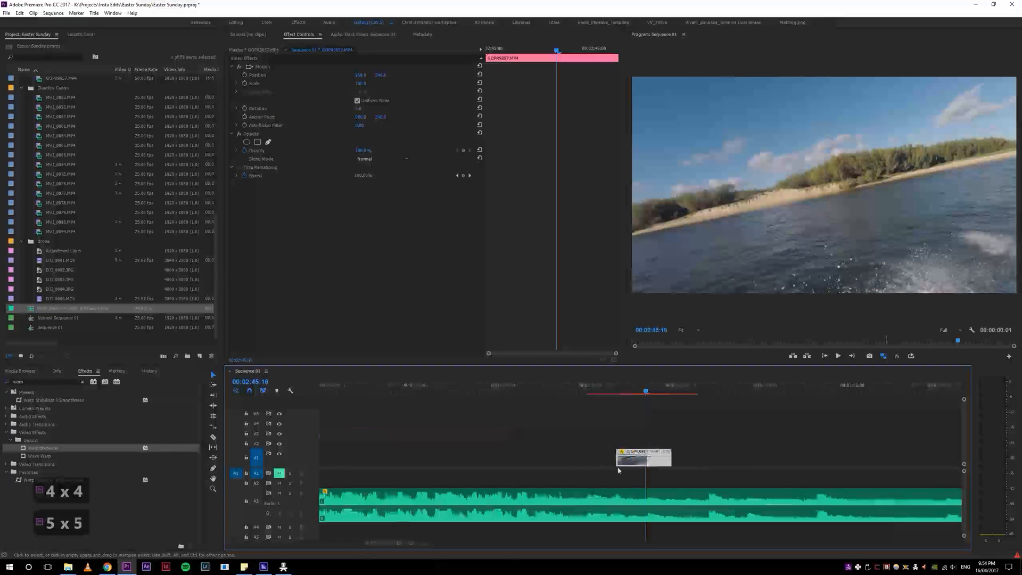
Step: Examine the time interpolation choices in the Speed/Duration settings of the relocated GOPR9857.MP4 clip and leave without changes
{"action": "key", "text": "4"}
{"action": "key", "text": "4"}
{"action": "key", "text": "4"}
{"action": "key", "text": "4"}
{"action": "key", "text": "4"}
{"action": "key", "text": "4"}
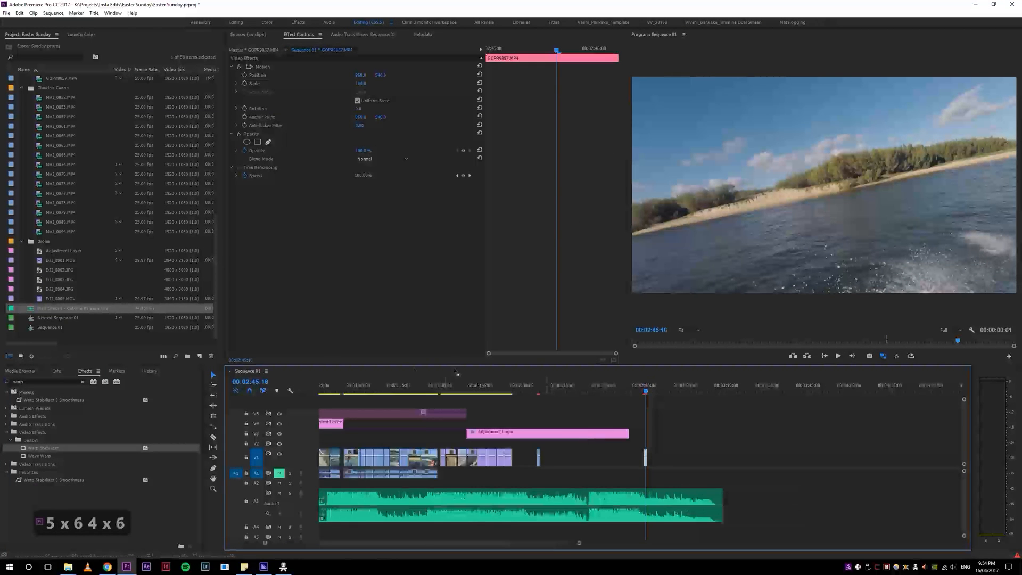
{"action": "left_click", "coordinate": [444, 383]}
{"action": "key", "text": "5"}
{"action": "key", "text": "4"}
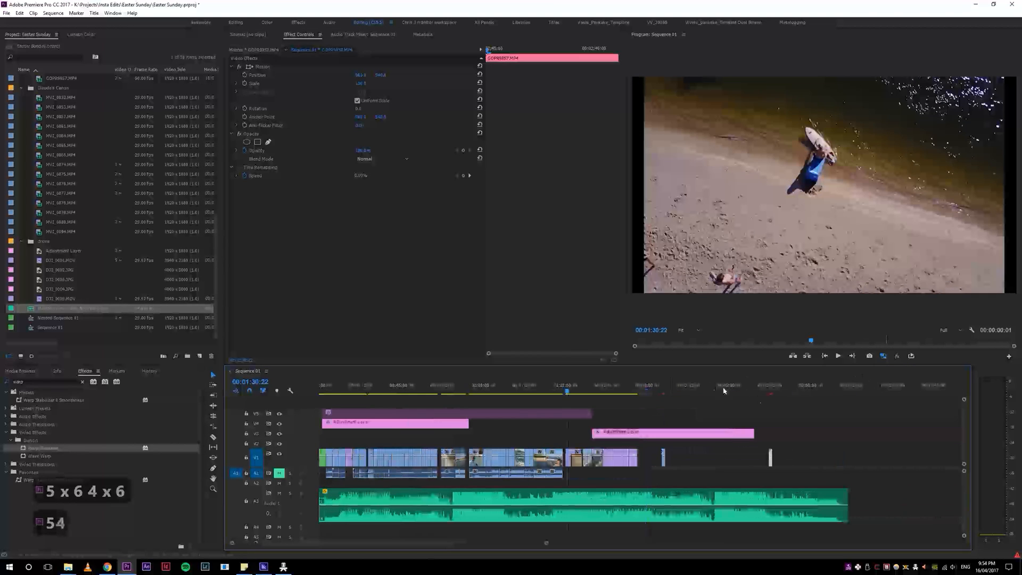
{"action": "left_click", "coordinate": [768, 385]}
{"action": "key", "text": "5"}
{"action": "key", "text": "5"}
{"action": "key", "text": "5"}
{"action": "key", "text": "5"}
{"action": "key", "text": "5"}
{"action": "key", "text": "5"}
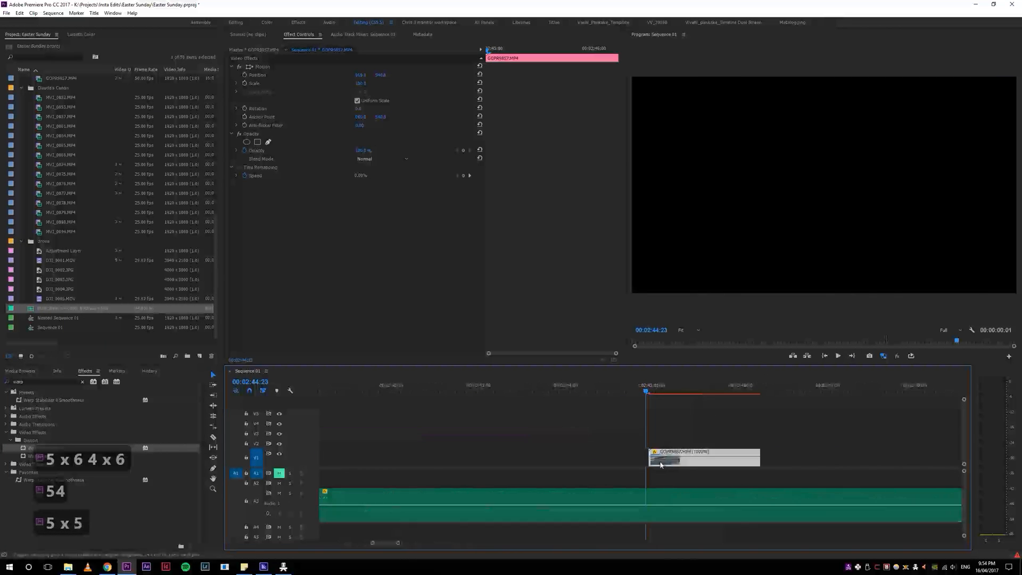
{"action": "left_click", "coordinate": [687, 384]}
{"action": "key", "text": "ctrl+r"}
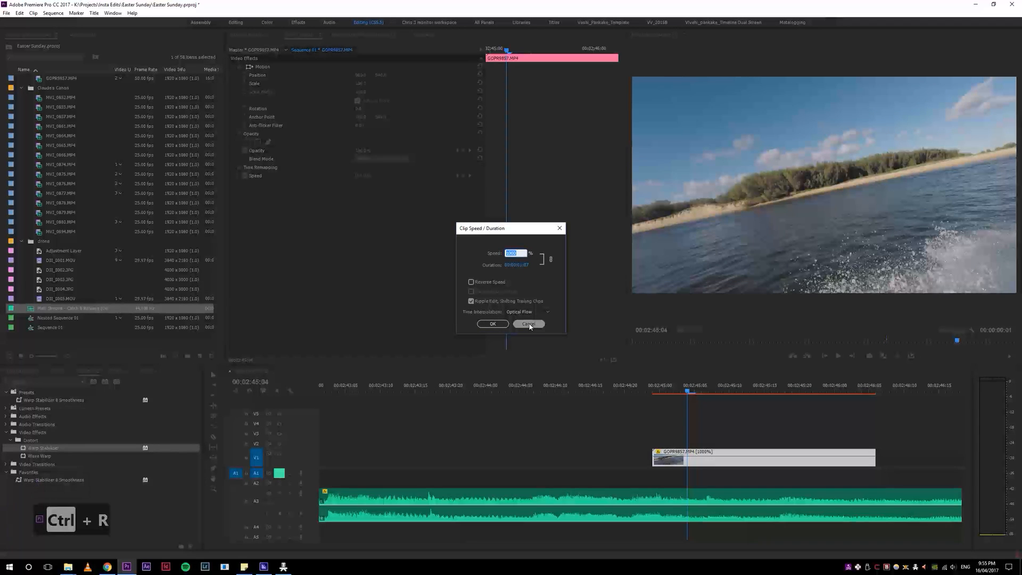
{"action": "left_click", "coordinate": [530, 312]}
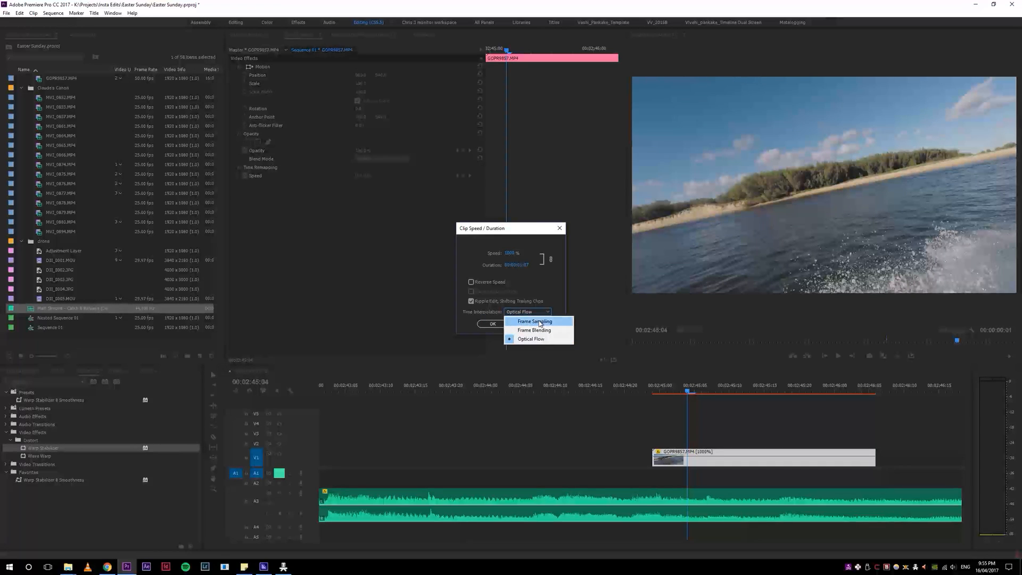
{"action": "left_click", "coordinate": [560, 292]}
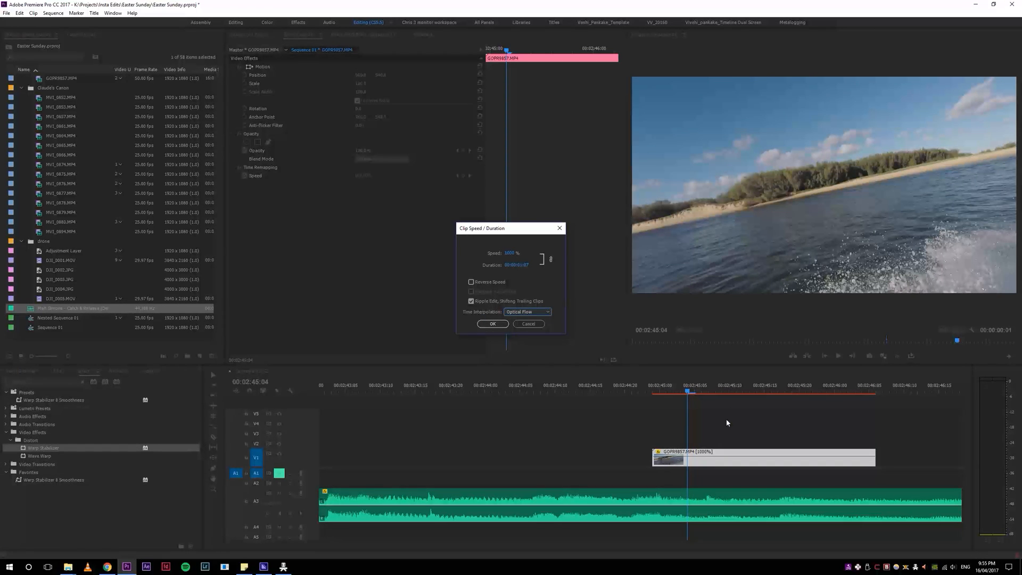
{"action": "left_click", "coordinate": [533, 324]}
Step: Scrub through the relocated GOPR9857.MP4 clip and apply Optical Flow as its time interpolation in Speed/Duration
{"action": "left_click_drag", "start_coordinate": [687, 390], "coordinate": [771, 379]}
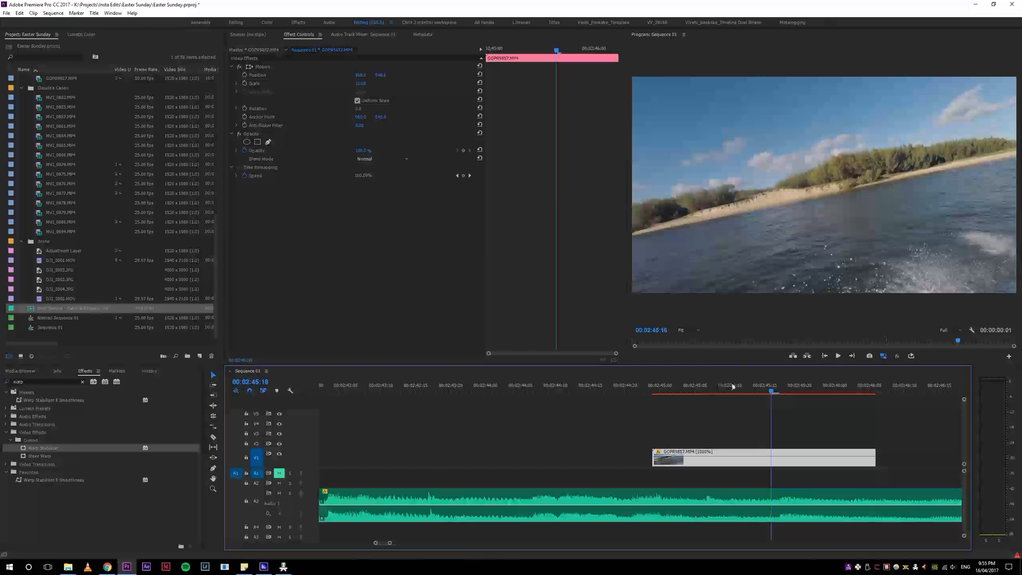
{"action": "left_click_drag", "start_coordinate": [726, 385], "coordinate": [712, 473]}
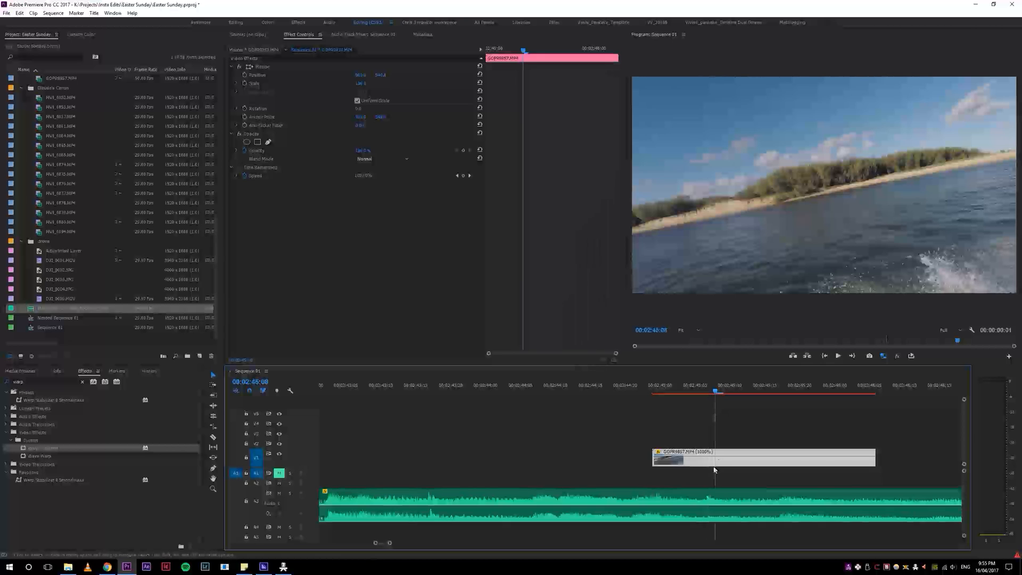
{"action": "key", "text": "ctrl+r"}
{"action": "left_click", "coordinate": [526, 312]}
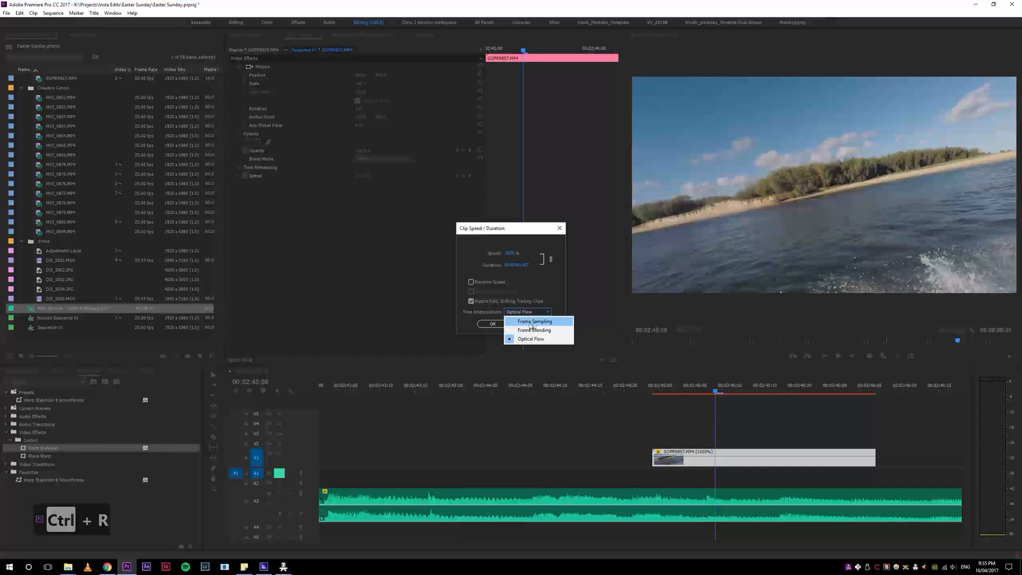
{"action": "left_click", "coordinate": [530, 339]}
{"action": "left_click", "coordinate": [492, 323]}
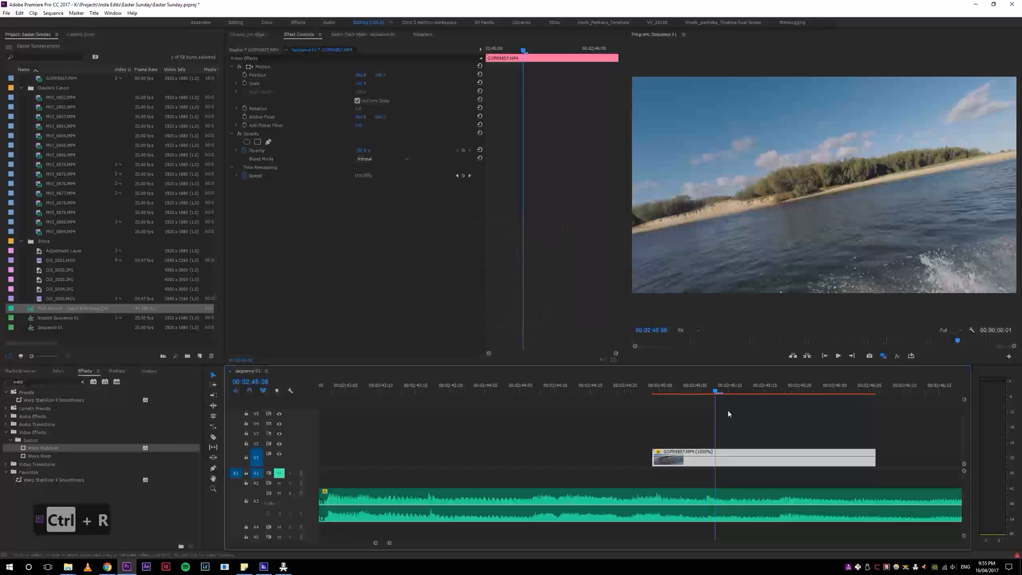
Step: Move the playhead to the drone clips near 00:01:40:23 and enlarge the V1 track height
{"action": "left_click", "coordinate": [673, 390]}
{"action": "key", "text": "minus"}
{"action": "key", "text": "minus"}
{"action": "key", "text": "minus"}
{"action": "key", "text": "minus"}
{"action": "key", "text": "minus"}
{"action": "key", "text": "minus"}
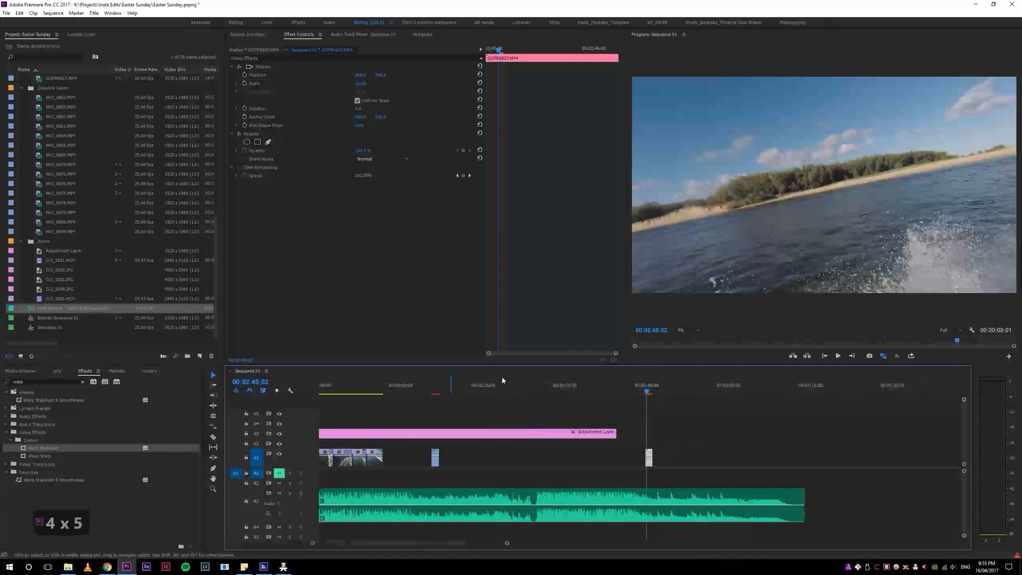
{"action": "left_click_drag", "start_coordinate": [437, 389], "coordinate": [457, 394]}
{"action": "key", "text": "equal"}
{"action": "key", "text": "equal"}
{"action": "key", "text": "equal"}
{"action": "key", "text": "equal"}
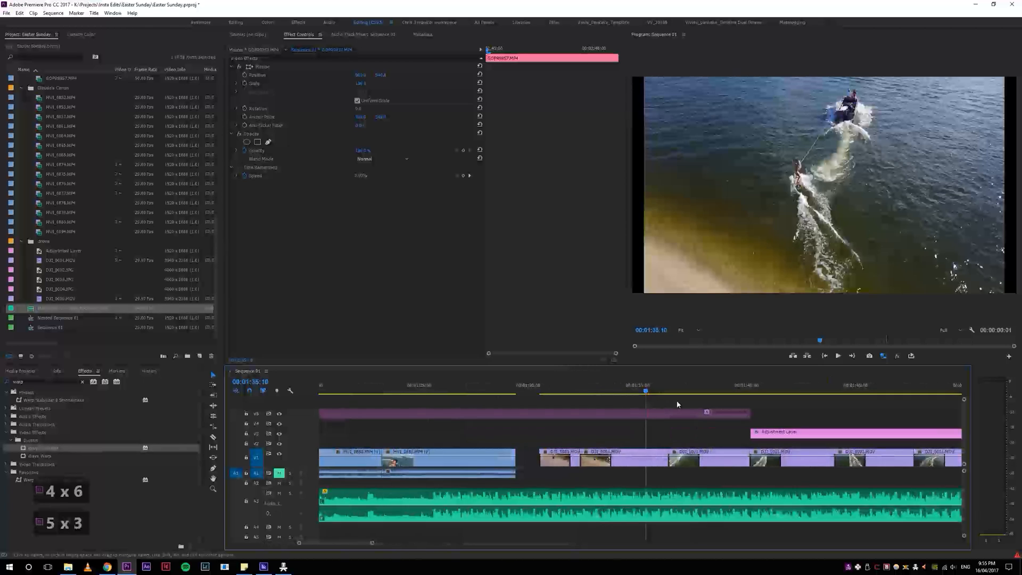
{"action": "left_click", "coordinate": [706, 385]}
{"action": "key", "text": "5"}
{"action": "key", "text": "5"}
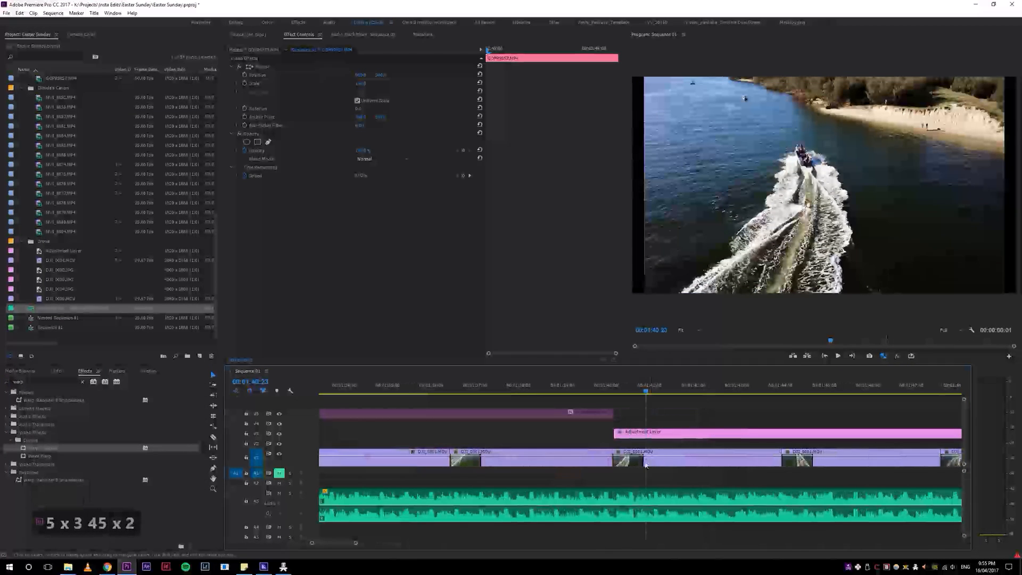
{"action": "scroll", "coordinate": [261, 465], "scroll_direction": "up", "scroll_amount": 3}
{"action": "scroll", "coordinate": [260, 466], "scroll_direction": "up", "scroll_amount": 1}
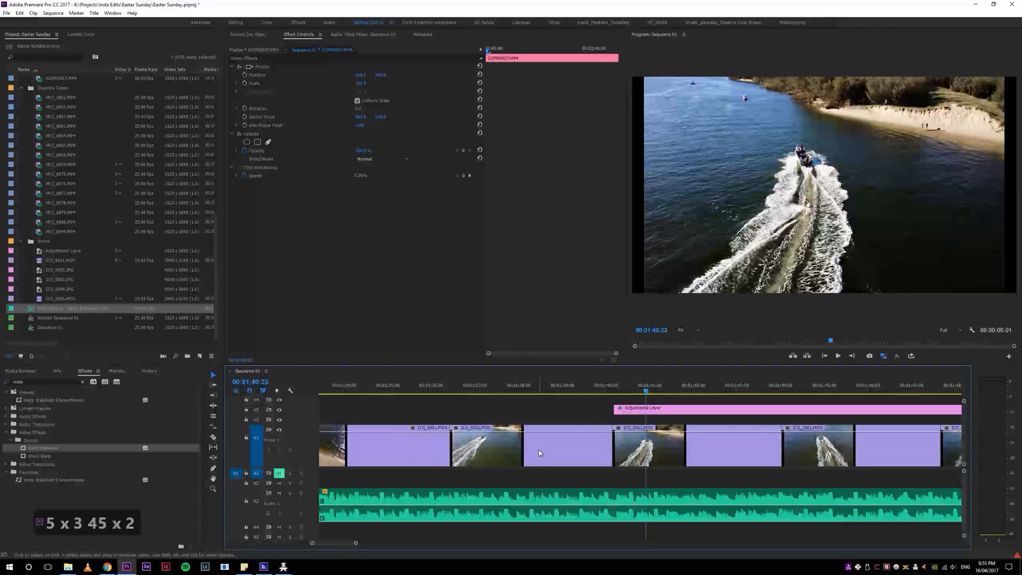
Step: Show the Time Remapping speed keyframes on the DJI_0001.MOV clip under the playhead at 00:01:40:23
{"action": "right_click", "coordinate": [649, 450]}
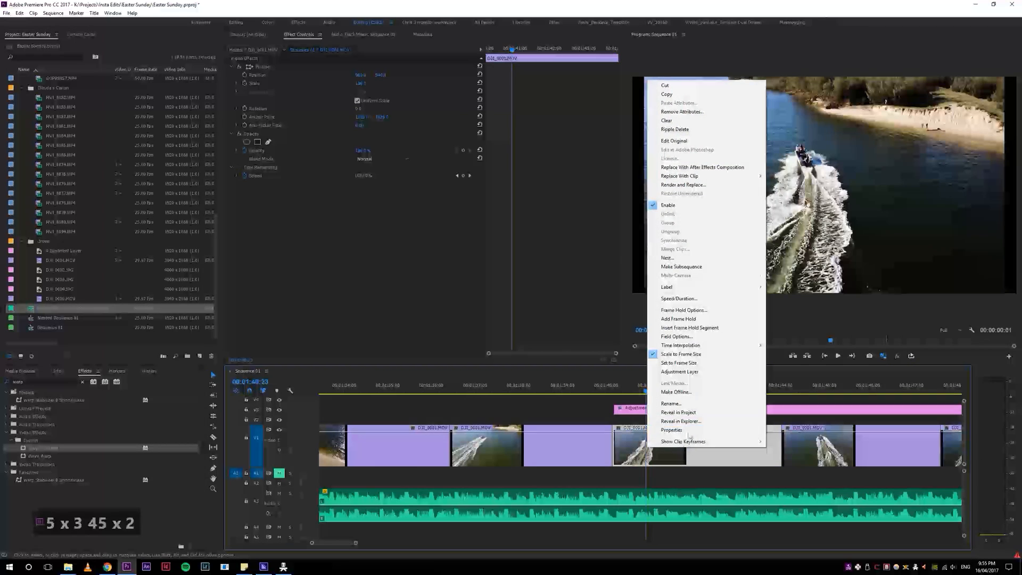
{"action": "left_click", "coordinate": [630, 446]}
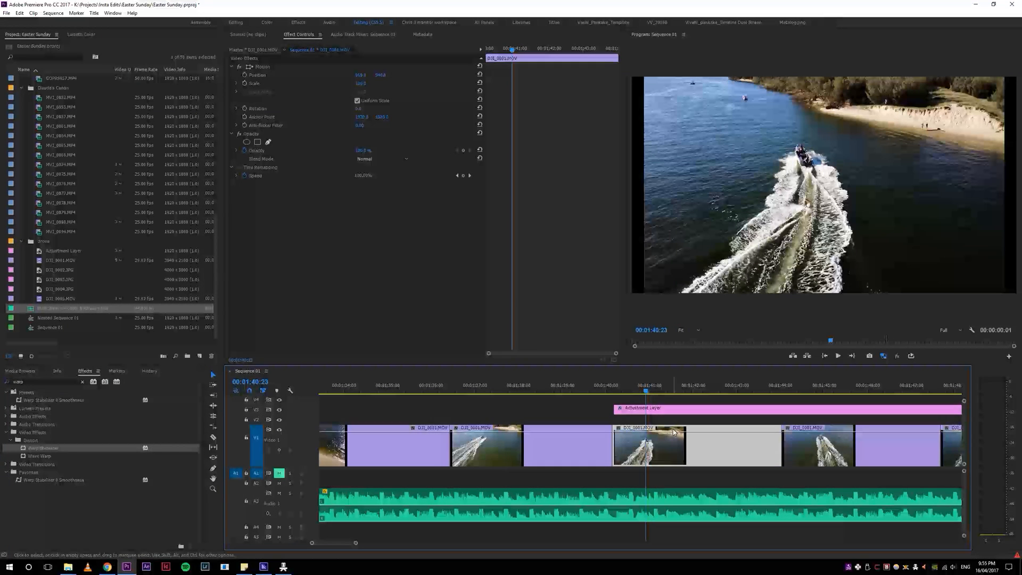
{"action": "mouse_move", "coordinate": [672, 432]}
{"action": "left_mouse_down"}
{"action": "mouse_move", "coordinate": [674, 456]}
{"action": "mouse_move", "coordinate": [672, 432]}
{"action": "left_mouse_up"}
{"action": "right_click", "coordinate": [668, 446]}
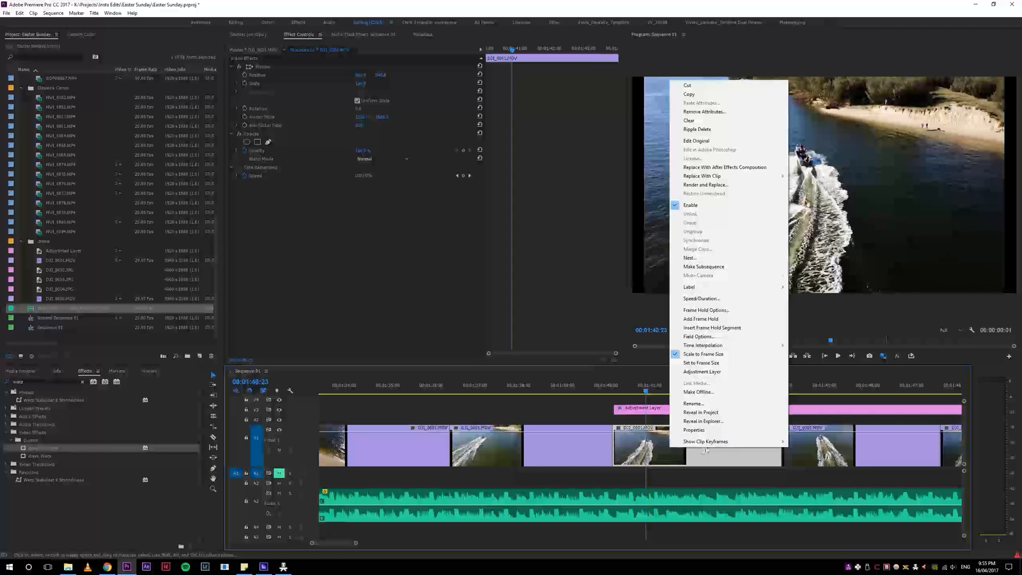
{"action": "mouse_move", "coordinate": [716, 443]}
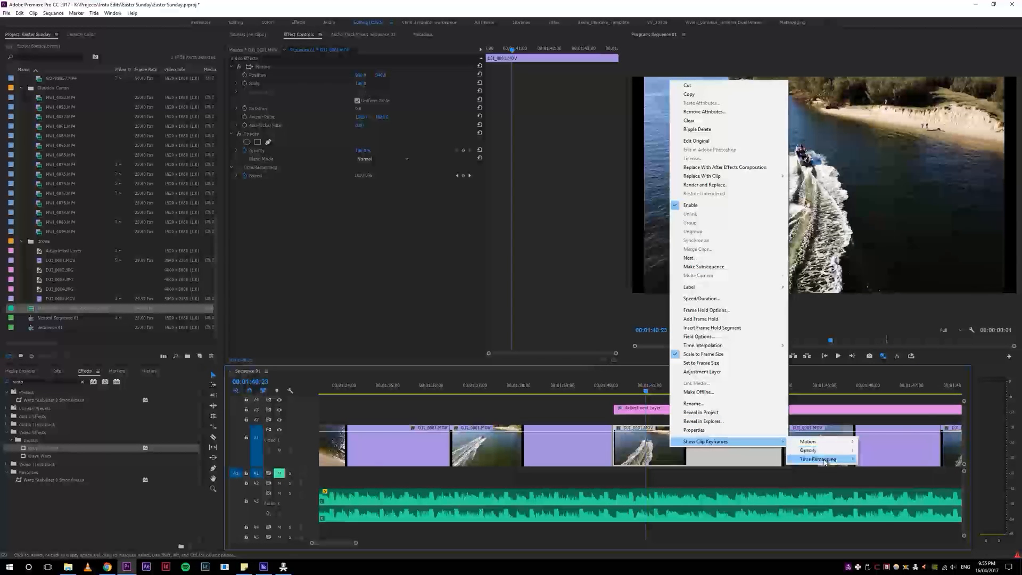
{"action": "left_click", "coordinate": [870, 460]}
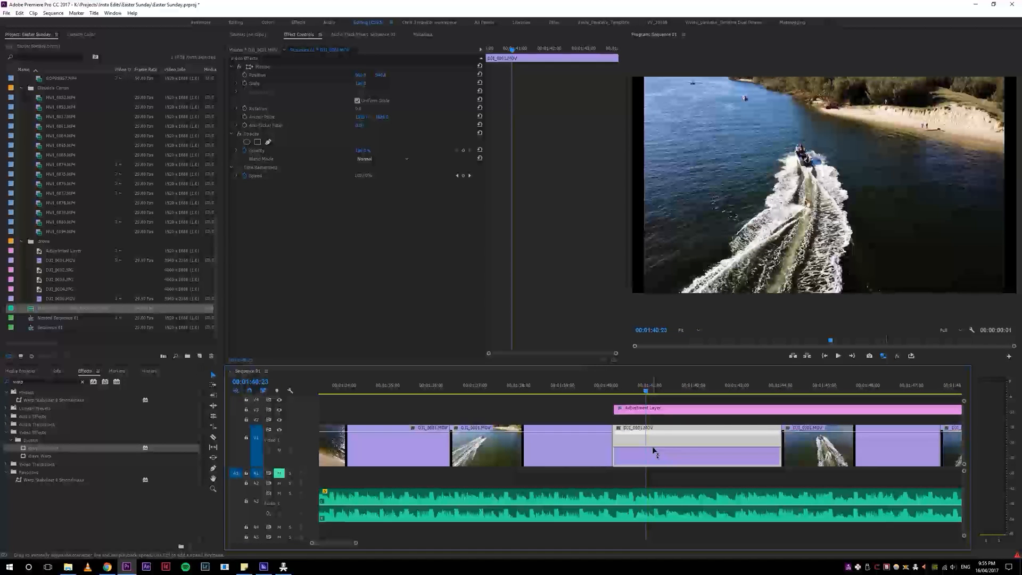
Step: Try changing the DJI_0001.MOV clip's speed and building a speed ramp with keyframes on its time remapping line
{"action": "left_click_drag", "start_coordinate": [650, 447], "coordinate": [651, 464]}
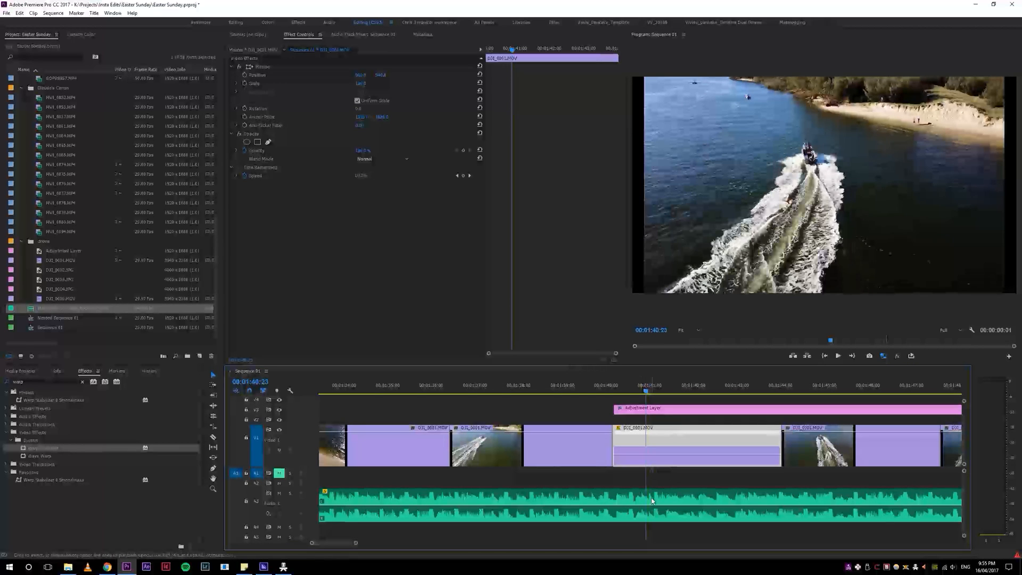
{"action": "key", "text": "ctrl+z"}
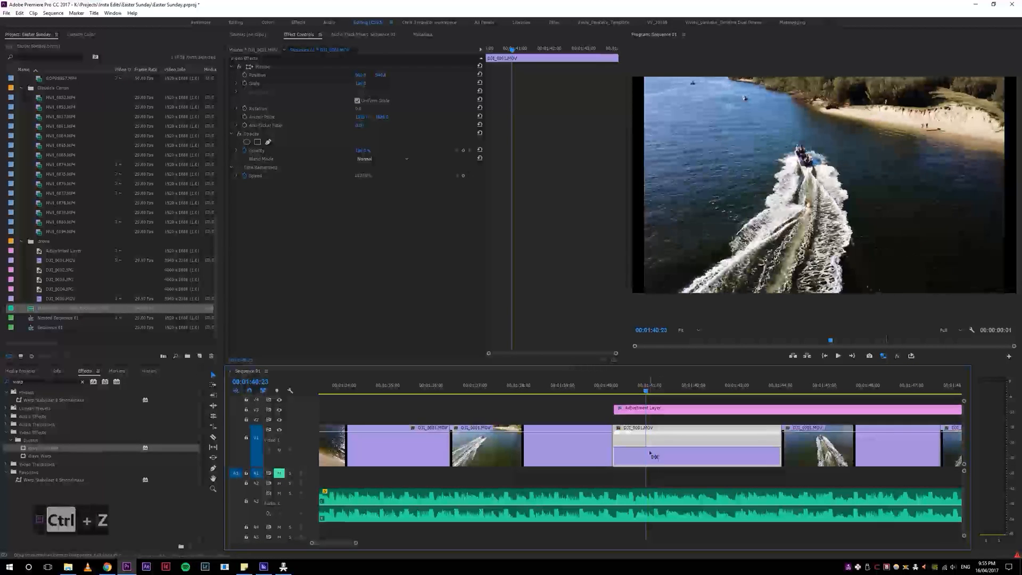
{"action": "left_click", "coordinate": [649, 447], "text": "ctrl"}
{"action": "left_click", "coordinate": [675, 449], "text": "ctrl"}
{"action": "left_click_drag", "start_coordinate": [677, 434], "coordinate": [709, 437]}
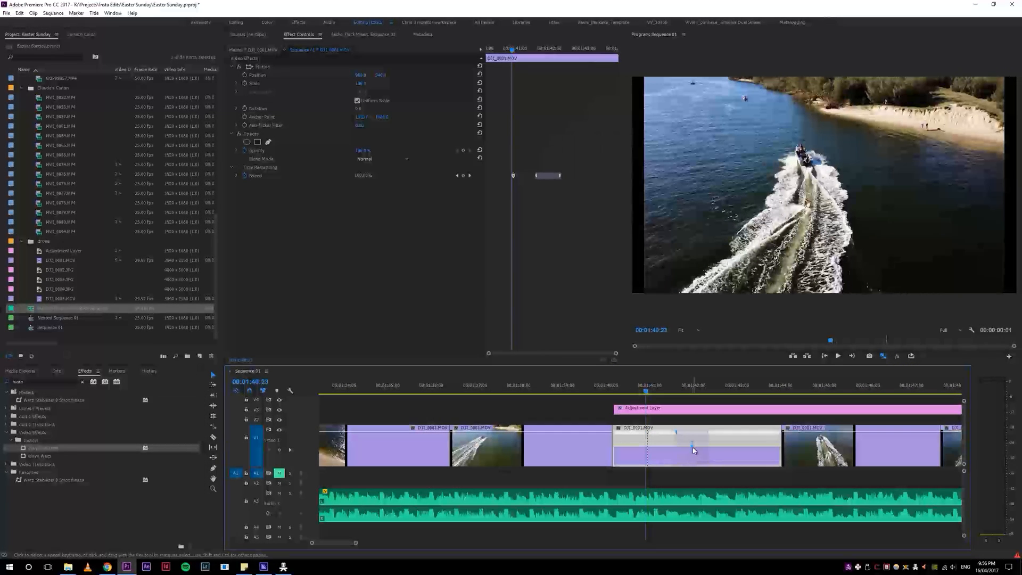
{"action": "key", "text": "ctrl+z"}
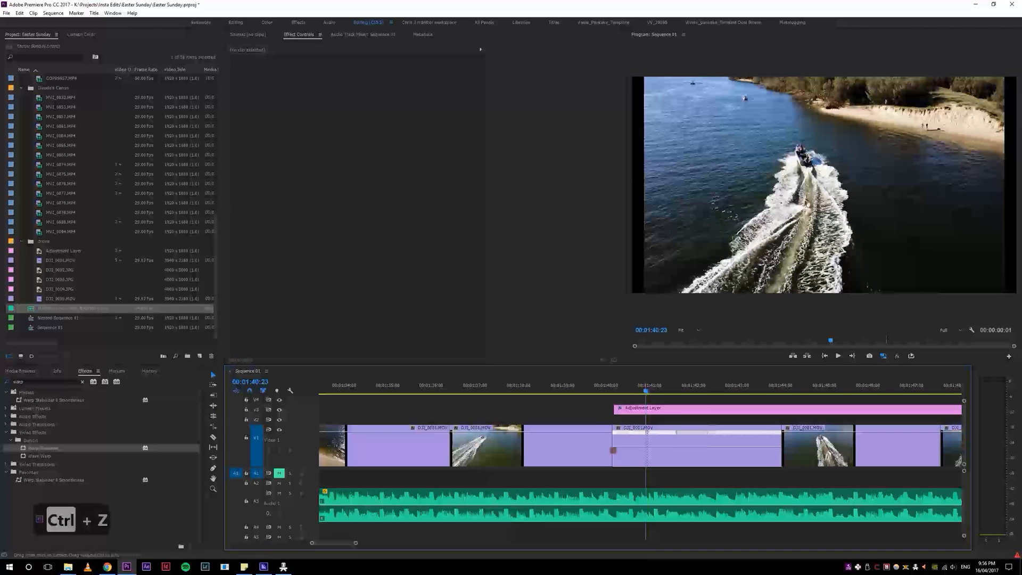
{"action": "key", "text": "ctrl+z"}
{"action": "key", "text": "ctrl+z"}
Step: Undo the remaining test edits on the DJI_0001.MOV clip and set its opacity to 100%
{"action": "left_click", "coordinate": [687, 431]}
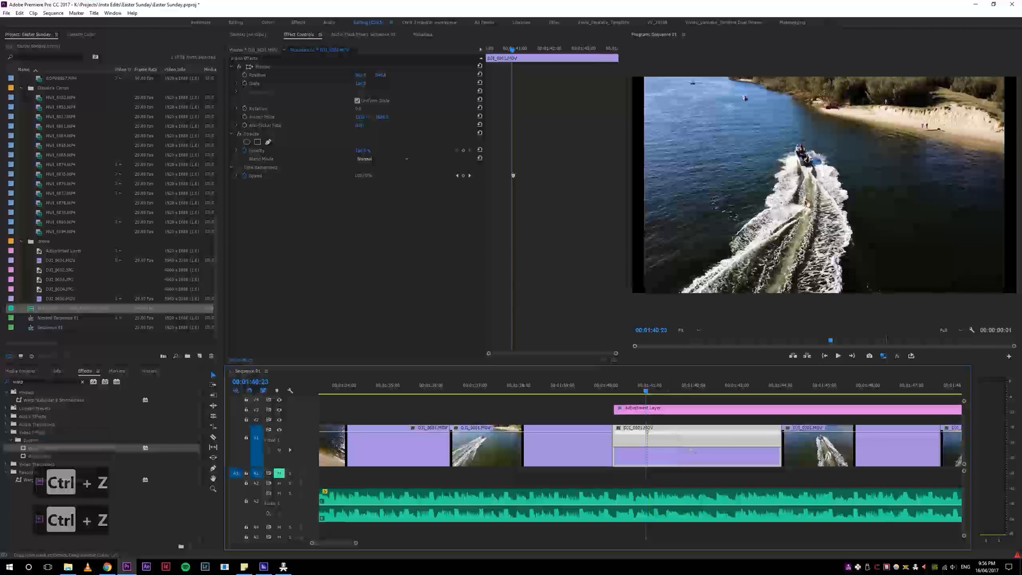
{"action": "key", "text": "ctrl+z"}
{"action": "key", "text": "ctrl+z"}
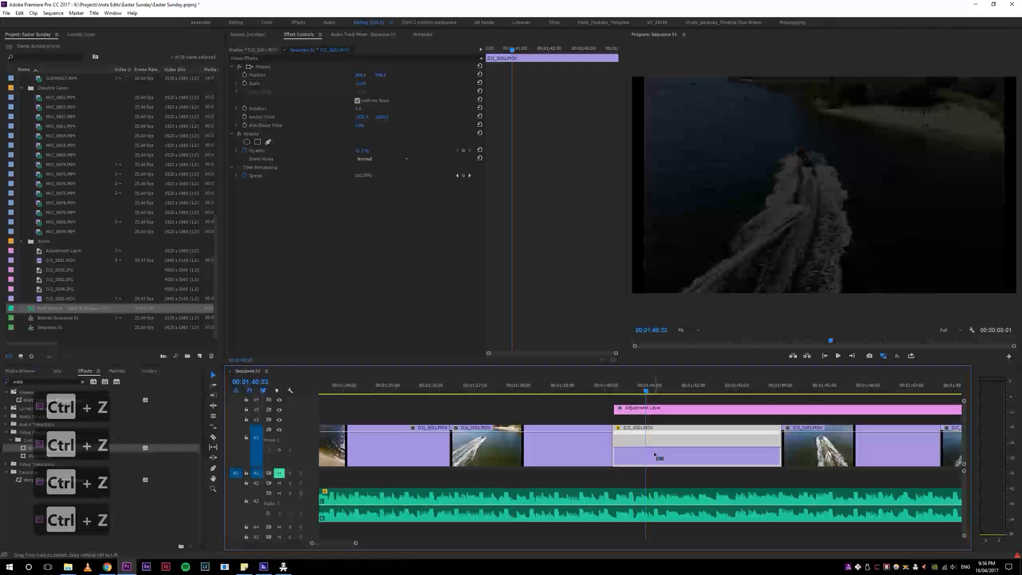
{"action": "key", "text": "ctrl+z"}
{"action": "key", "text": "ctrl+z"}
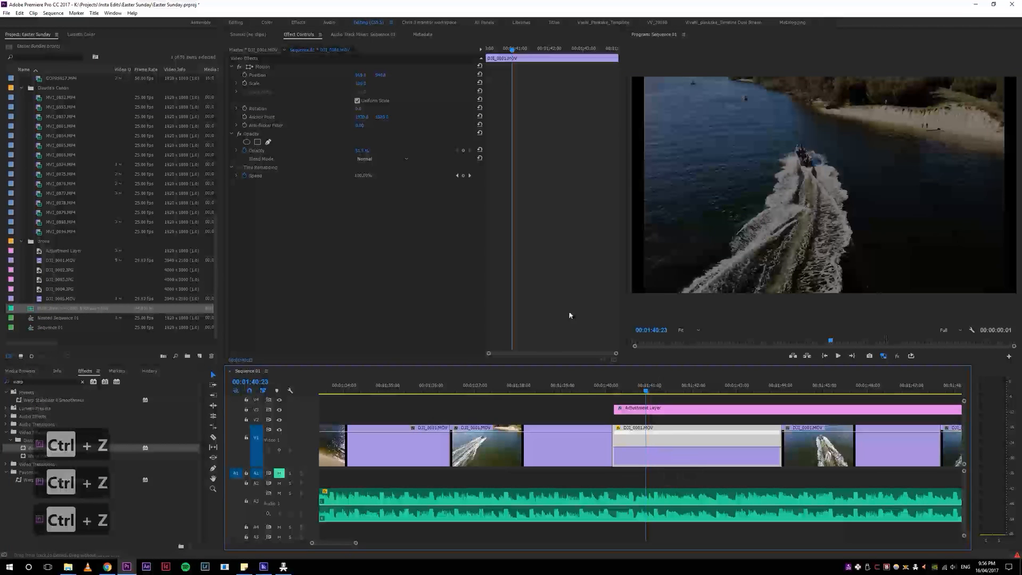
{"action": "left_click_drag", "start_coordinate": [362, 151], "coordinate": [420, 151]}
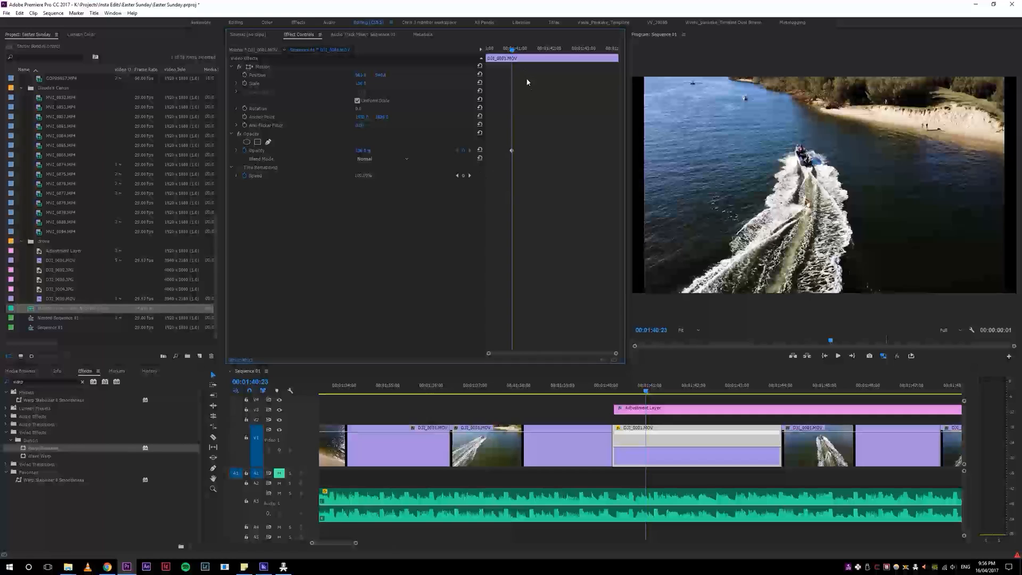
Step: Scrub and play through the drone clips on V1 from about 00:01:42 to the end of the drone section
{"action": "left_click_drag", "start_coordinate": [512, 49], "coordinate": [575, 49]}
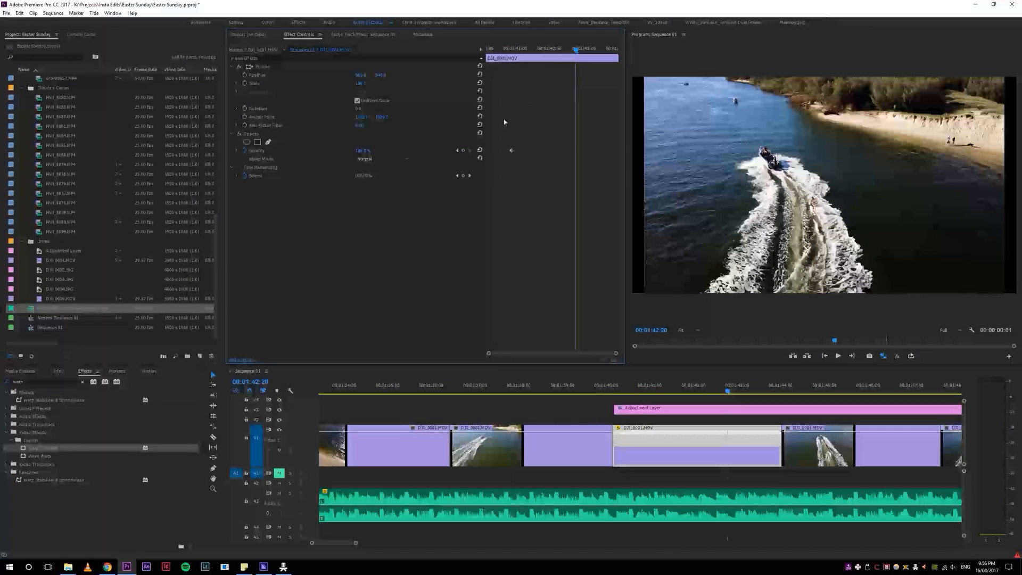
{"action": "left_click_drag", "start_coordinate": [497, 56], "coordinate": [543, 56]}
{"action": "left_click_drag", "start_coordinate": [725, 387], "coordinate": [808, 397]}
{"action": "key", "text": "space"}
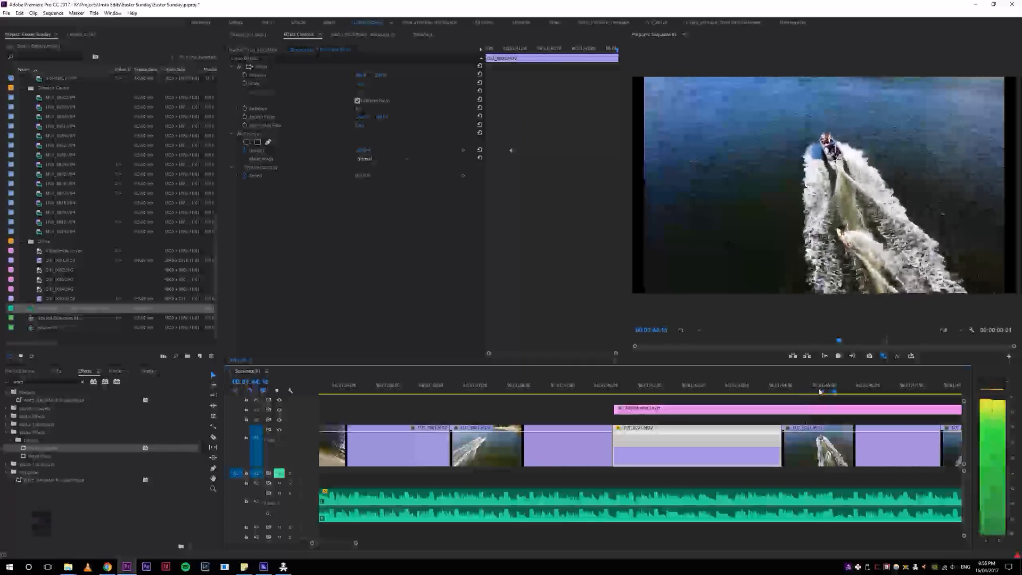
{"action": "key", "text": "minus"}
{"action": "key", "text": "minus"}
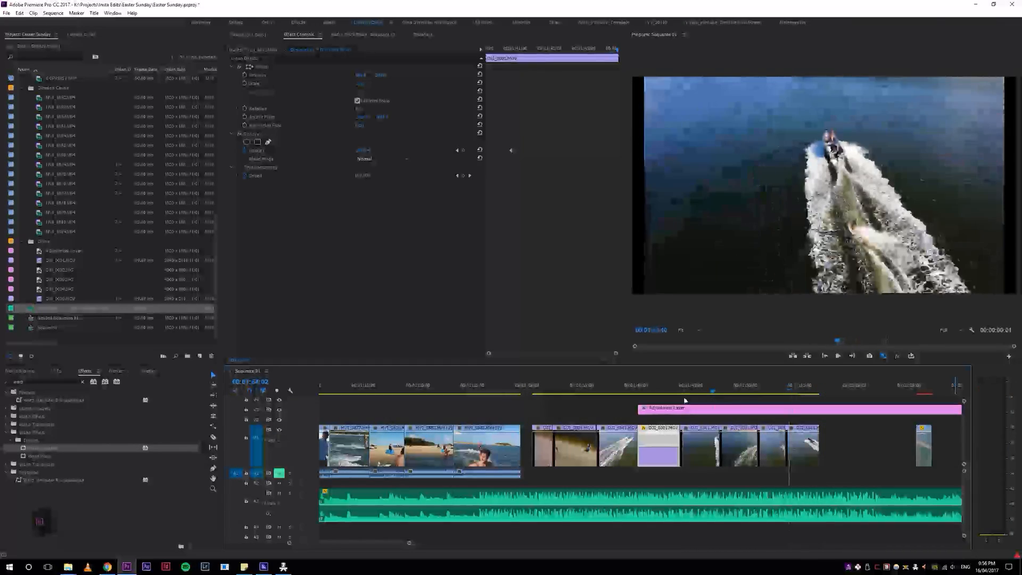
Step: Play the DJI_0001.MOV clip starting at 00:01:44:01 and ripple delete it from V1
{"action": "left_click", "coordinate": [682, 394]}
{"action": "key", "text": "space"}
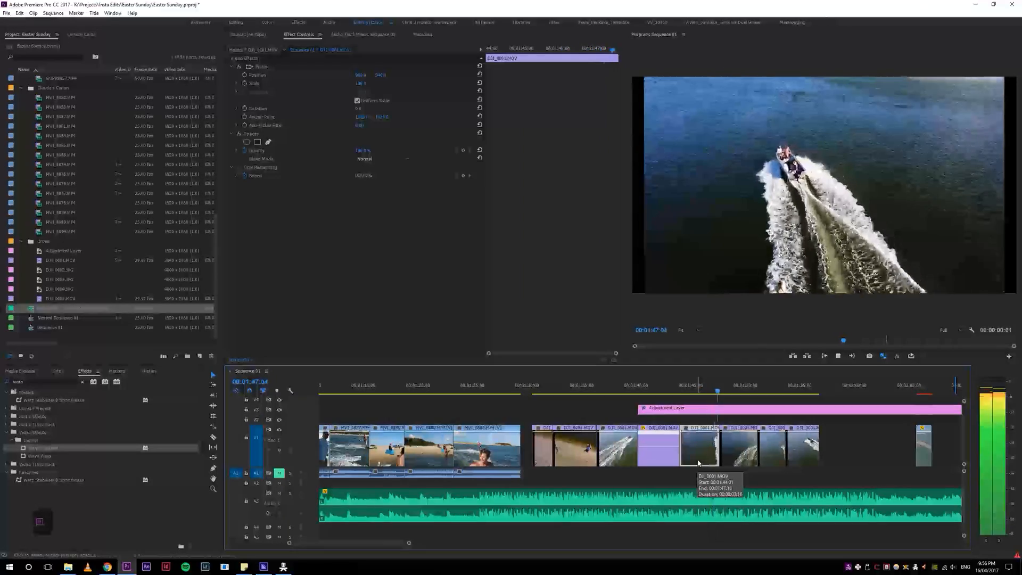
{"action": "key", "text": "s"}
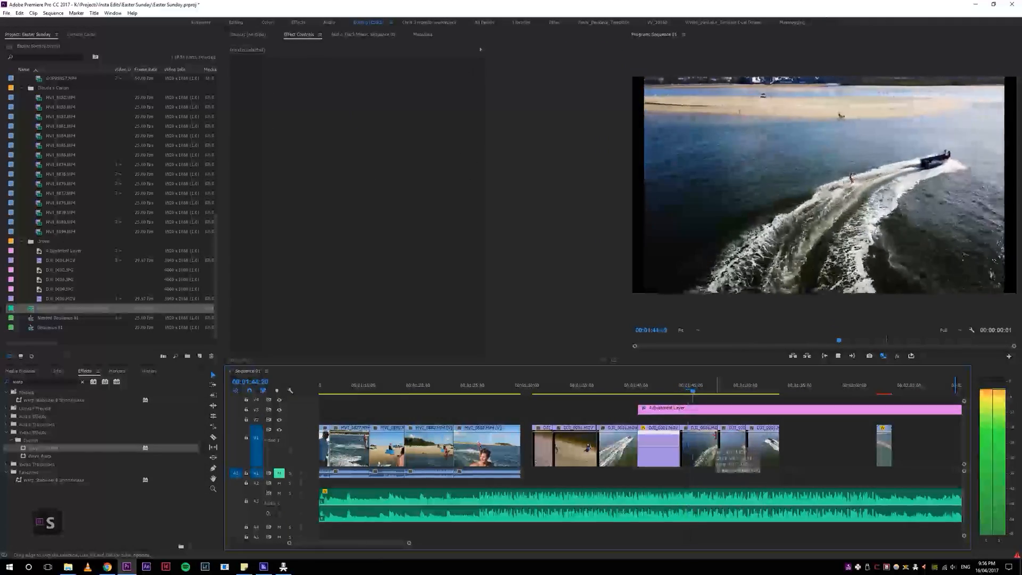
Step: Review the drone clip that begins near 00:01:44, ripple trim its opening up to the playhead and play the new cut
{"action": "left_click", "coordinate": [681, 386]}
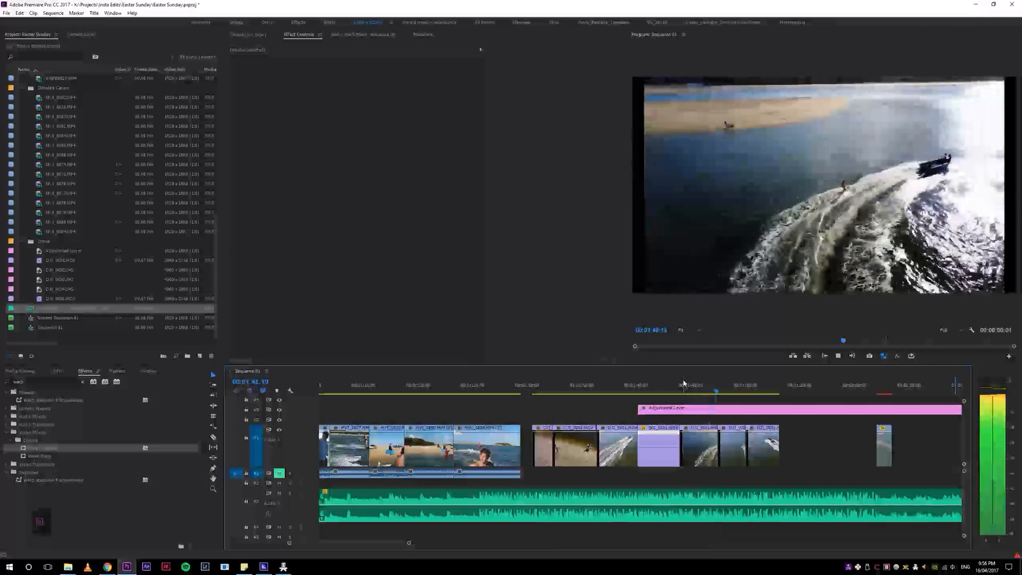
{"action": "left_click", "coordinate": [684, 387]}
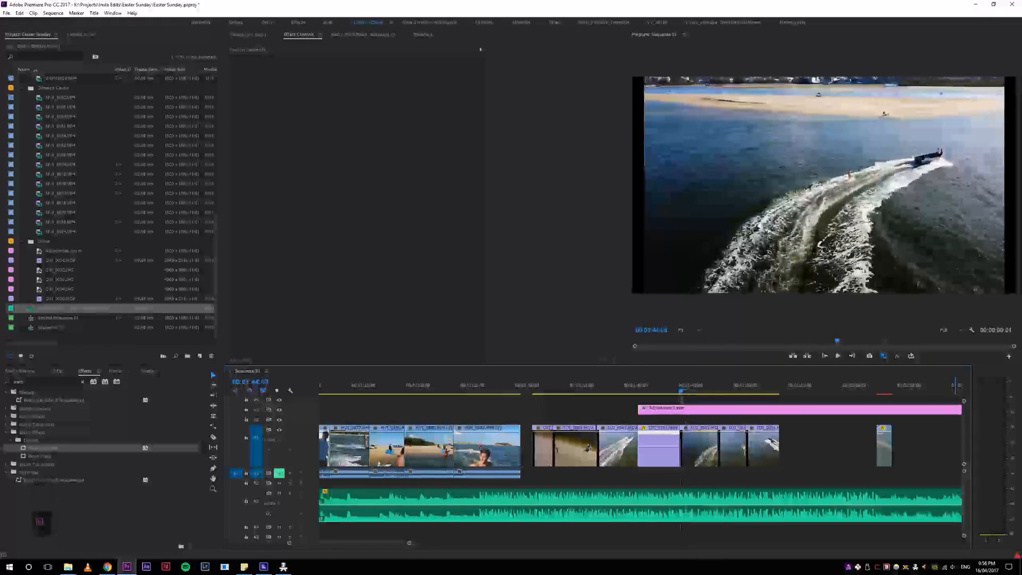
{"action": "key", "text": "space"}
{"action": "left_click", "coordinate": [694, 387]}
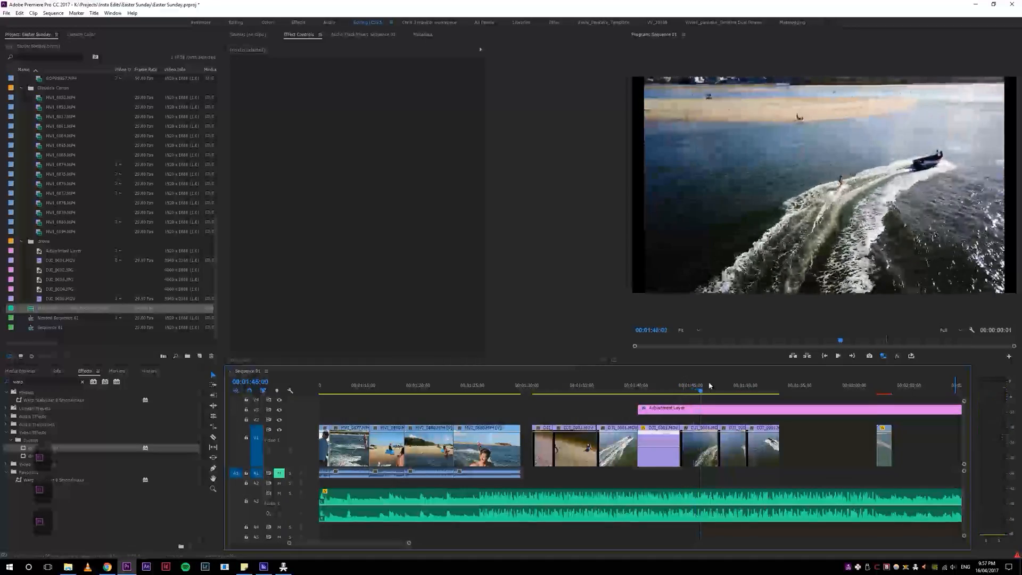
{"action": "key", "text": "space"}
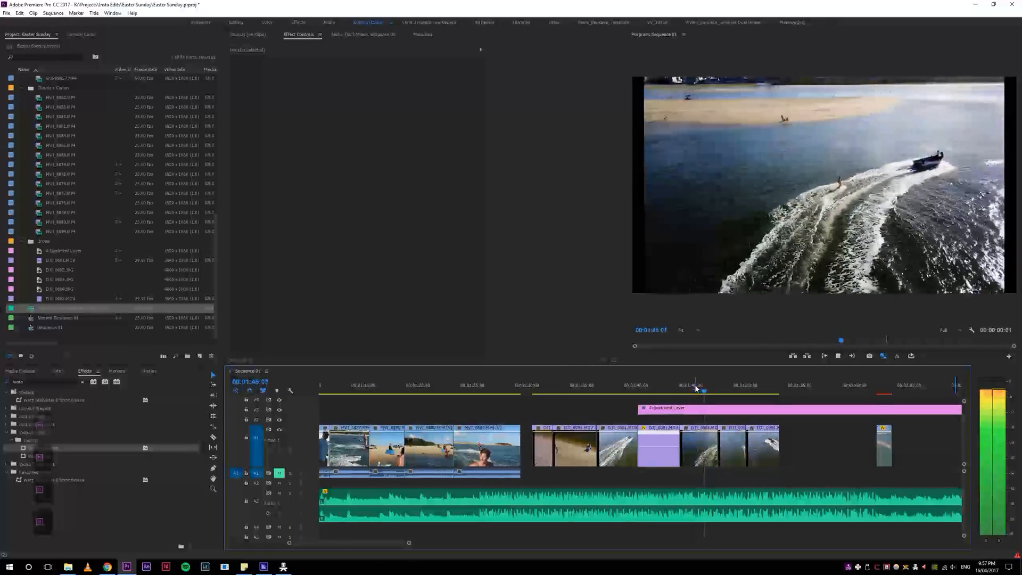
{"action": "left_click", "coordinate": [692, 391]}
{"action": "key", "text": "q"}
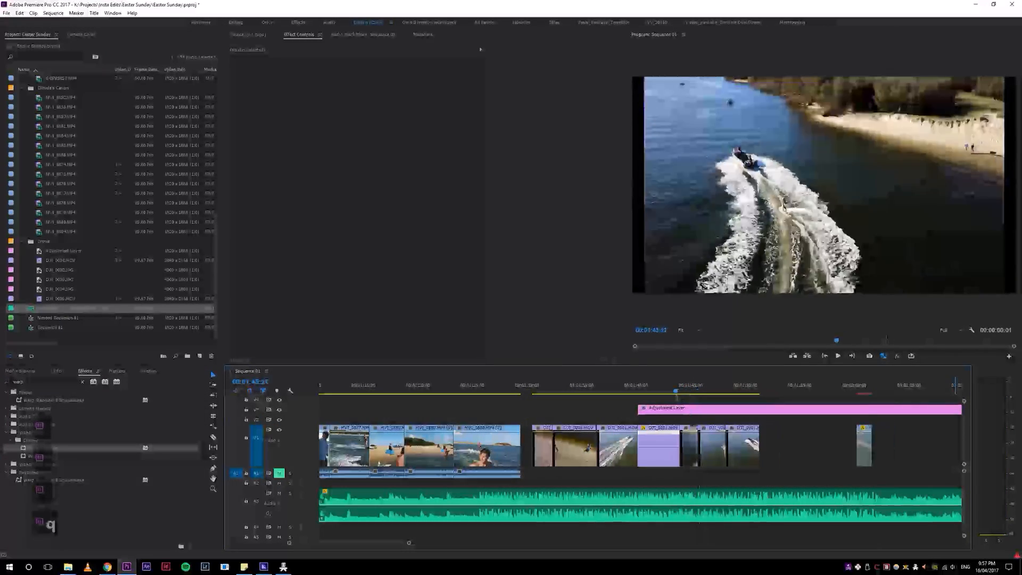
{"action": "key", "text": "space"}
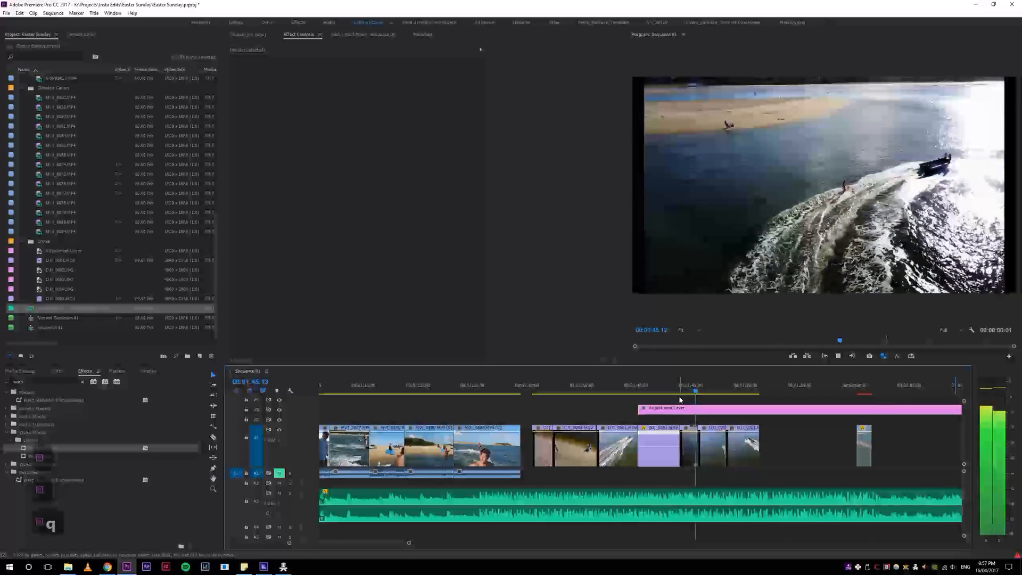
{"action": "key", "text": "space"}
Step: Move the second Adjustment Layer earlier so it starts with the first drone clip, and bring the playhead to about 00:02:00:05
{"action": "key", "text": "4"}
{"action": "key", "text": "4"}
{"action": "key", "text": "4"}
{"action": "key", "text": "4"}
{"action": "key", "text": "4"}
{"action": "key", "text": "4"}
{"action": "key", "text": "4"}
{"action": "key", "text": "4"}
{"action": "key", "text": "4"}
{"action": "key", "text": "4"}
{"action": "key", "text": "4"}
{"action": "key", "text": "4"}
{"action": "key", "text": "4"}
{"action": "key", "text": "4"}
{"action": "key", "text": "4"}
{"action": "key", "text": "4"}
{"action": "key", "text": "4"}
{"action": "key", "text": "4"}
{"action": "key", "text": "4"}
{"action": "key", "text": "4"}
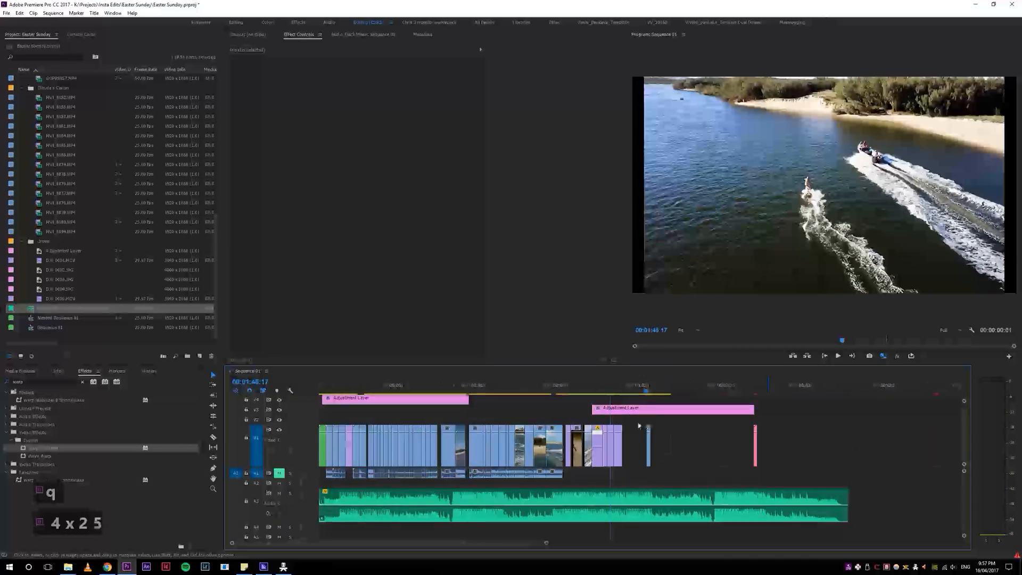
{"action": "key", "text": "5"}
{"action": "left_click_drag", "start_coordinate": [618, 388], "coordinate": [793, 397]}
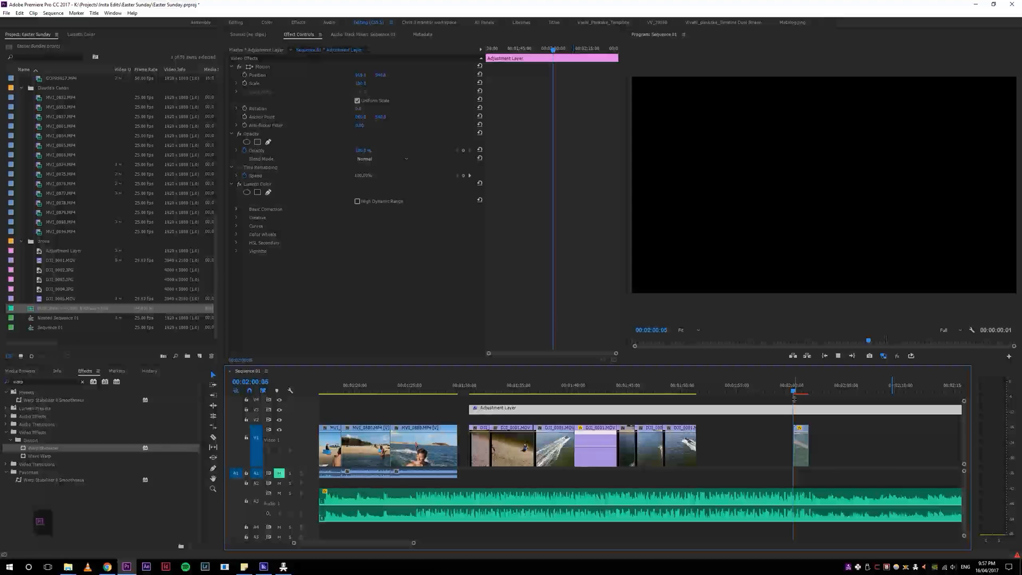
Step: Play the short sped-up GOPR boat clip near 00:02:00 and change its label color to pink
{"action": "key", "text": "space"}
{"action": "key", "text": "4"}
{"action": "key", "text": "4"}
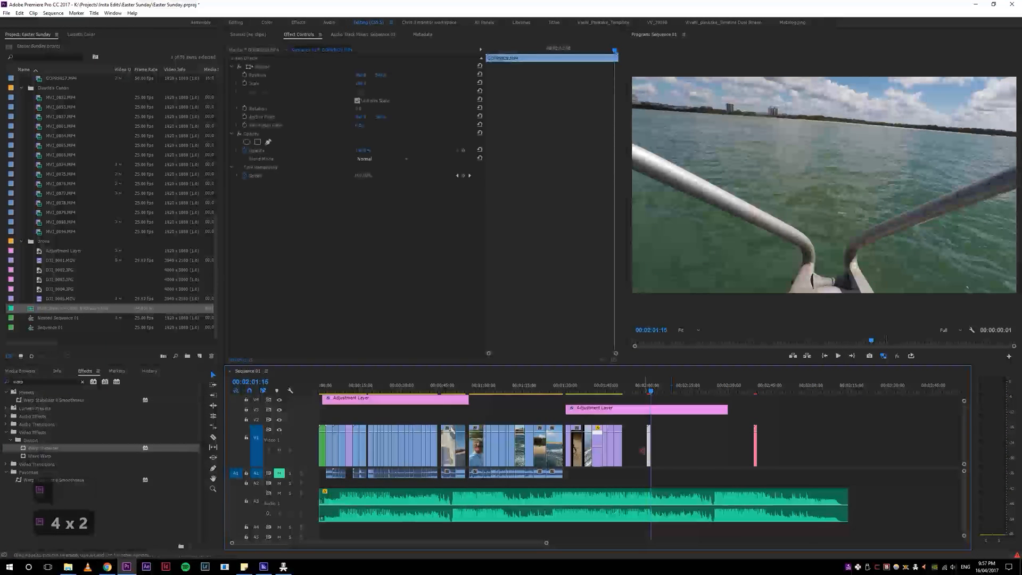
{"action": "key", "text": "equal"}
{"action": "key", "text": "equal"}
{"action": "key", "text": "equal"}
{"action": "key", "text": "equal"}
{"action": "left_click", "coordinate": [603, 398]}
{"action": "left_click", "coordinate": [585, 390]}
{"action": "key", "text": "space"}
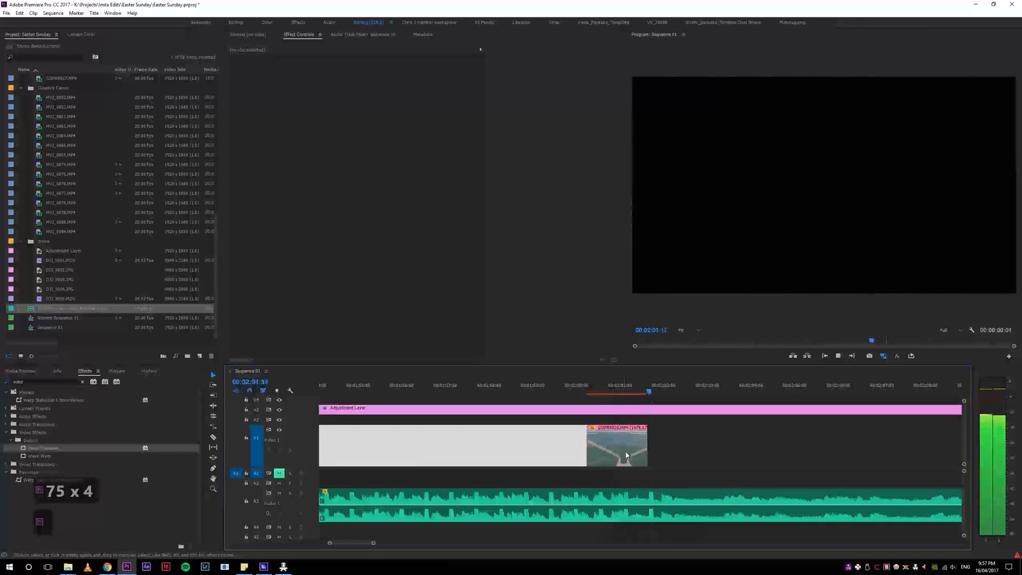
{"action": "key", "text": "space"}
Step: Move the pink-labelled boat clip from 00:02:00 along V1 to sit beside the other pink clip after the edit
{"action": "left_click", "coordinate": [600, 391]}
{"action": "key", "text": "4"}
{"action": "key", "text": "4"}
{"action": "left_click_drag", "start_coordinate": [641, 455], "coordinate": [894, 456]}
{"action": "key", "text": "4"}
{"action": "key", "text": "4"}
{"action": "left_click_drag", "start_coordinate": [706, 464], "coordinate": [705, 465]}
{"action": "key", "text": "ctrl+z"}
{"action": "key", "text": "ctrl+shift+z"}
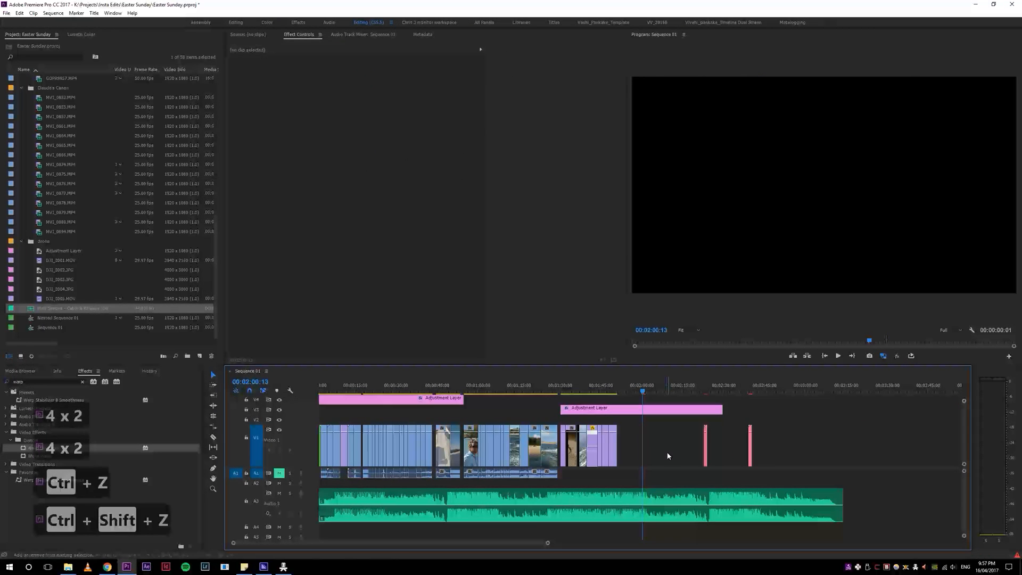
{"action": "left_click_drag", "start_coordinate": [705, 451], "coordinate": [741, 451]}
Step: Return the playhead to the sequence start at 00:00:00:00 and play the edit from there
{"action": "left_click", "coordinate": [374, 385]}
{"action": "key", "text": "4"}
{"action": "key", "text": "4"}
{"action": "key", "text": "4"}
{"action": "left_click", "coordinate": [326, 388]}
{"action": "key", "text": "5"}
{"action": "key", "text": "5"}
{"action": "key", "text": "5"}
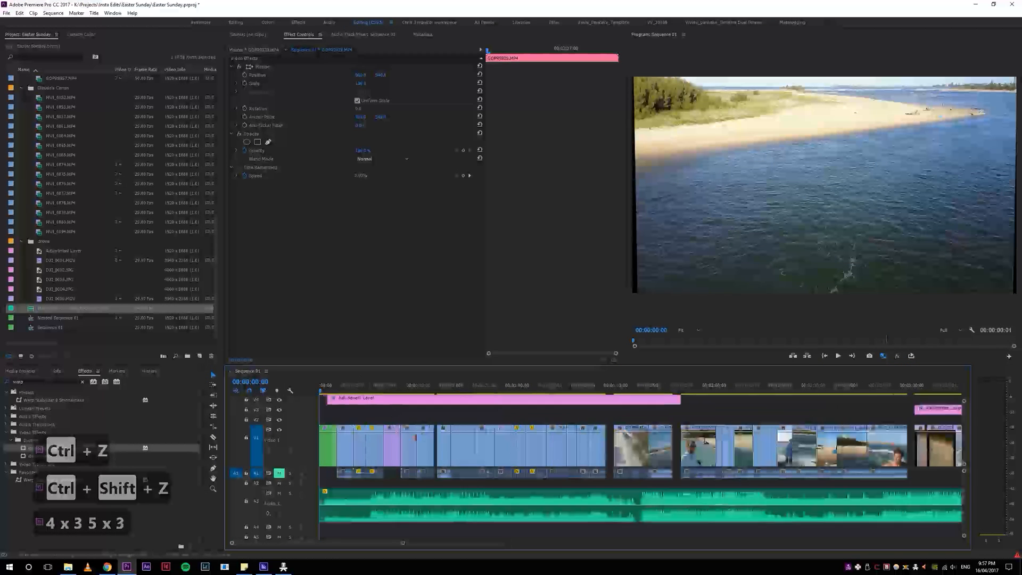
{"action": "key", "text": "5"}
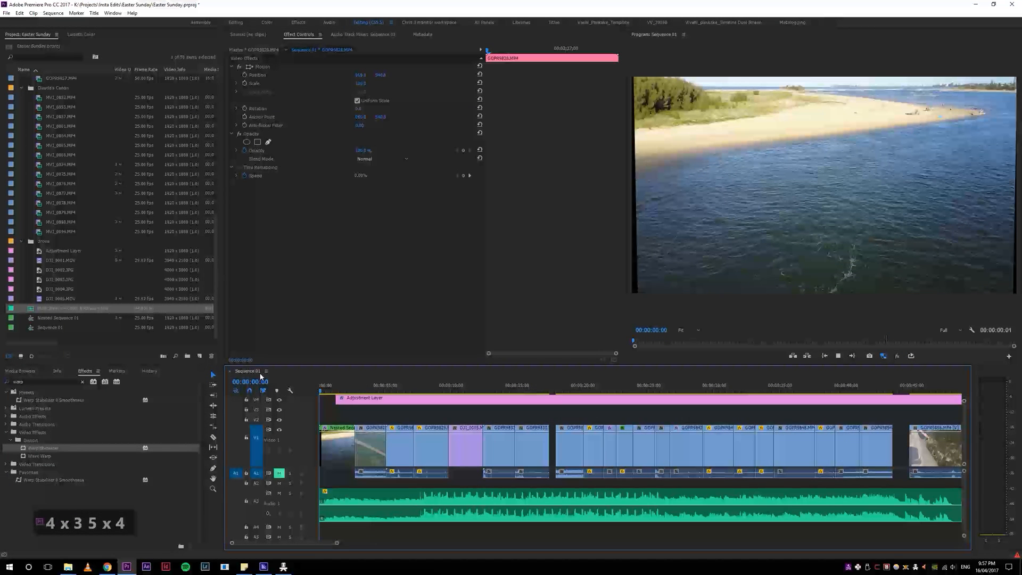
Step: Extend the start of the Adjustment Layer on V4 back to the sequence start at 00:00:00:00 and resume playback
{"action": "key", "text": "space"}
{"action": "left_click", "coordinate": [352, 399]}
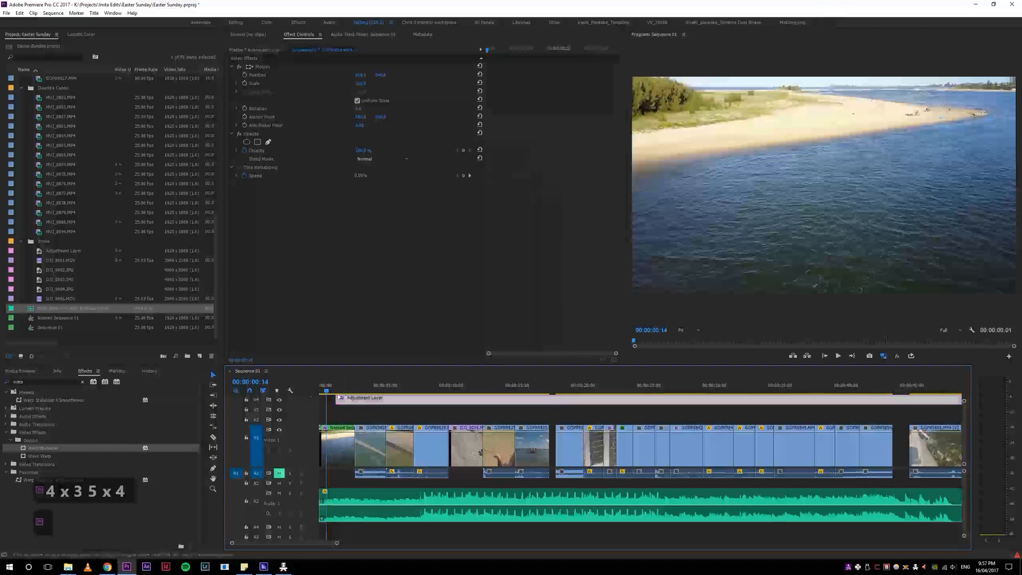
{"action": "left_click_drag", "start_coordinate": [337, 399], "coordinate": [290, 387]}
{"action": "key", "text": "space"}
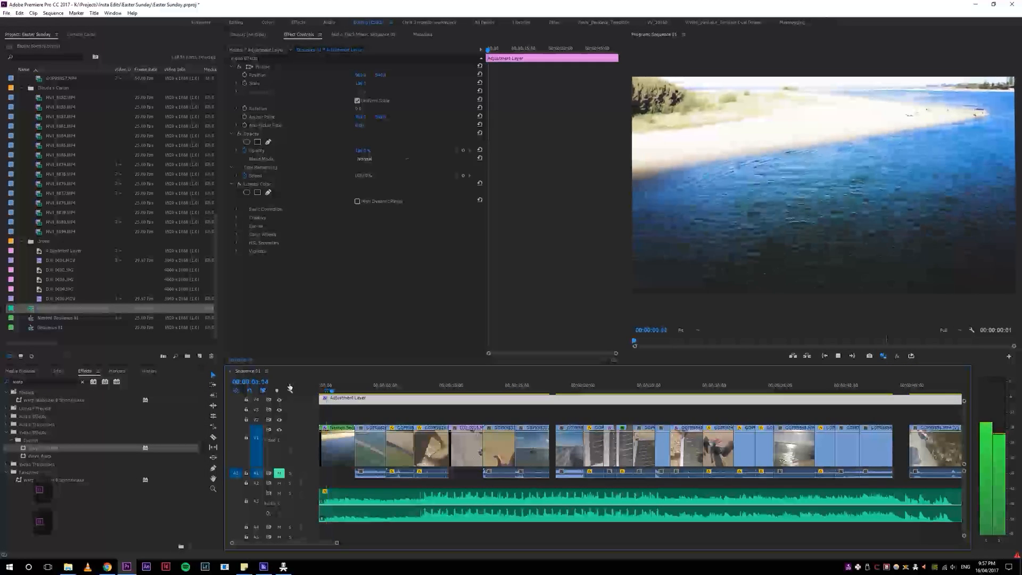
Step: Play the opening and replay the cut from the nested drone shot into the first boat clip
{"action": "key", "text": "space"}
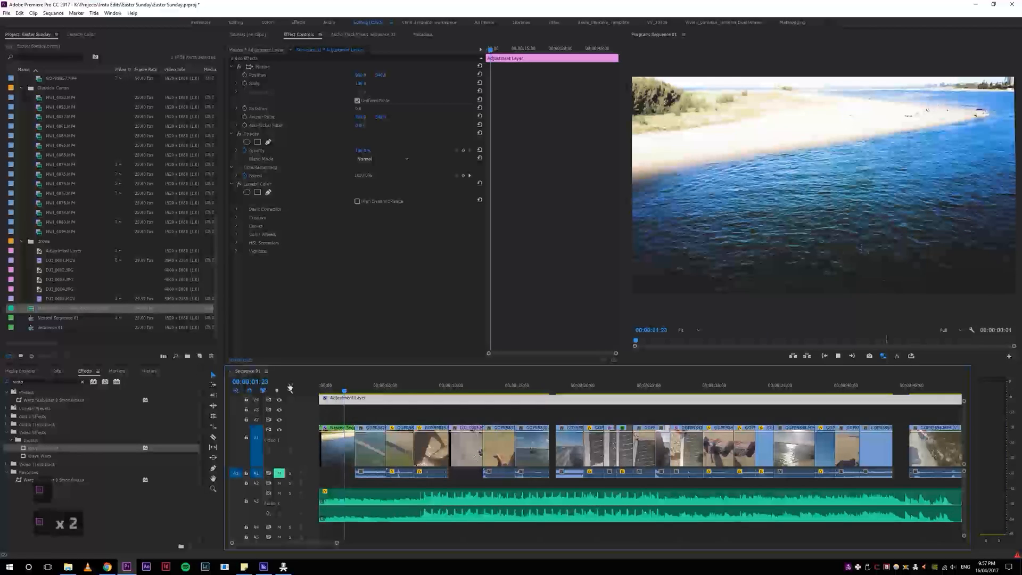
{"action": "key", "text": "space"}
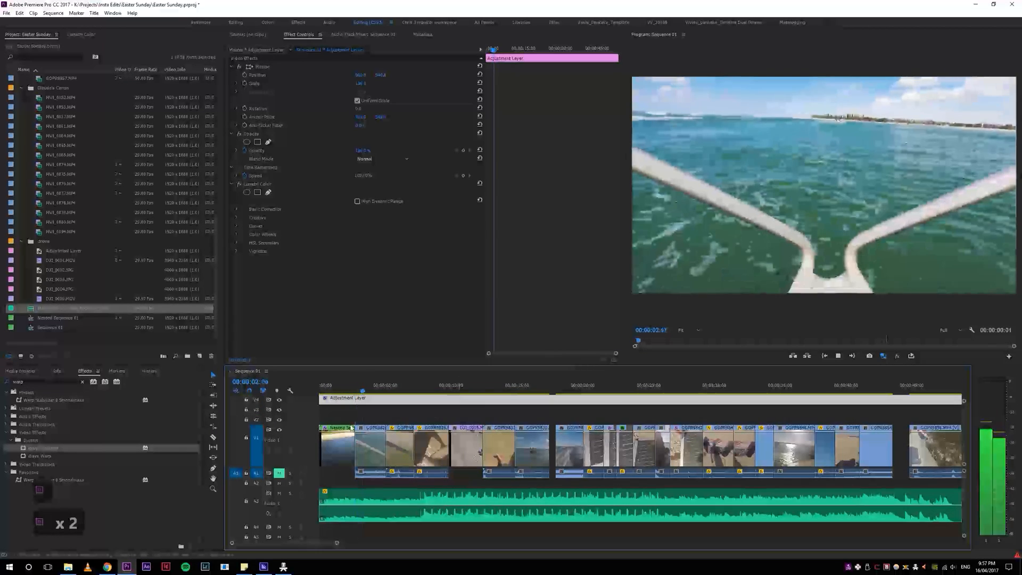
{"action": "key", "text": "space"}
{"action": "left_click_drag", "start_coordinate": [349, 391], "coordinate": [337, 391]}
{"action": "key", "text": "space"}
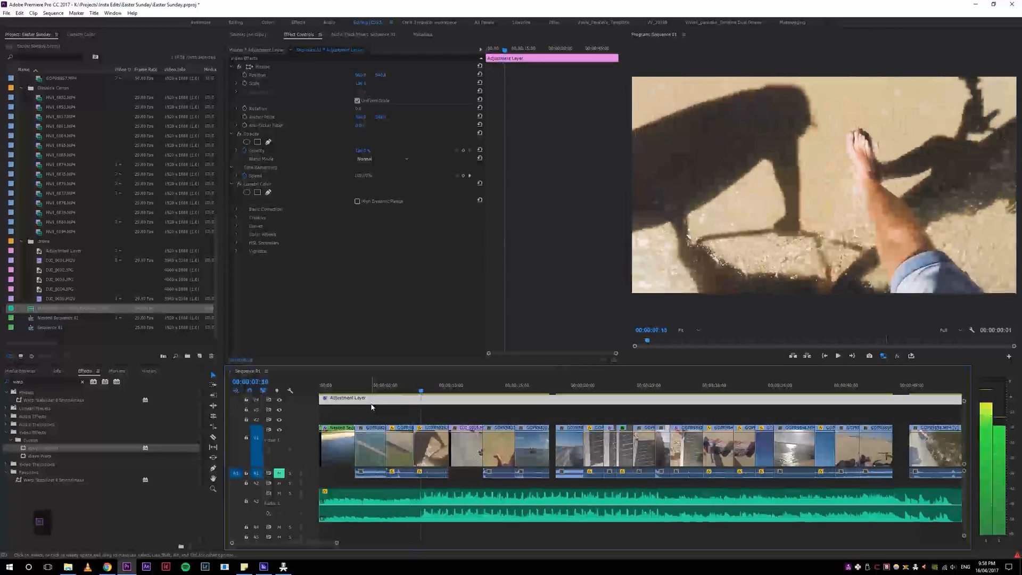
Step: Ripple-trim the end of the 50%-speed boat clip to the playhead at 00:00:06:21 and play the result
{"action": "left_click", "coordinate": [411, 389]}
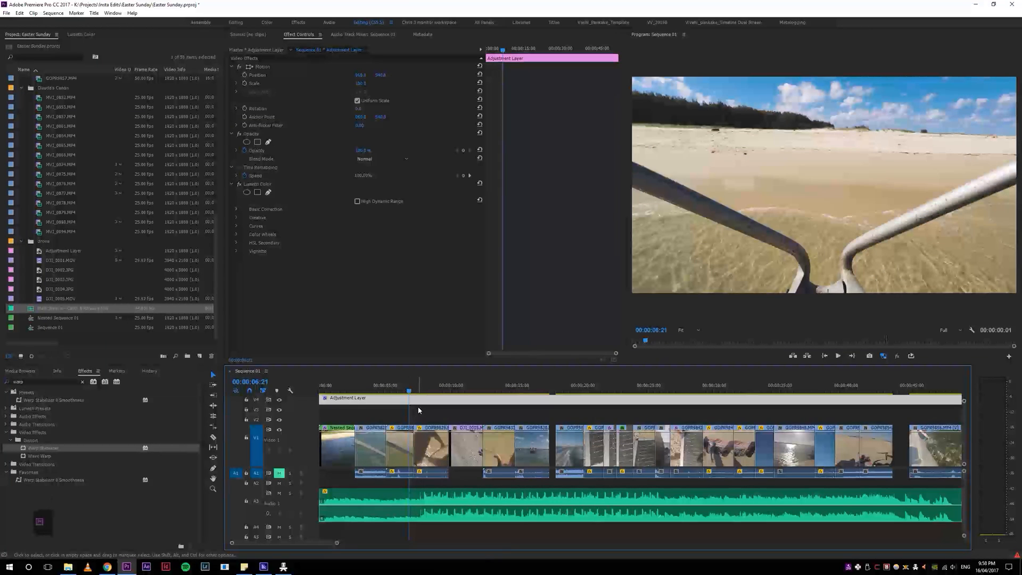
{"action": "left_click", "coordinate": [418, 410]}
{"action": "key", "text": "space"}
Step: Replay the slowed boat clip and its cut into the shadow-and-leg shot several times, inspecting the section closely at around 00:00:05:11
{"action": "left_click", "coordinate": [375, 390]}
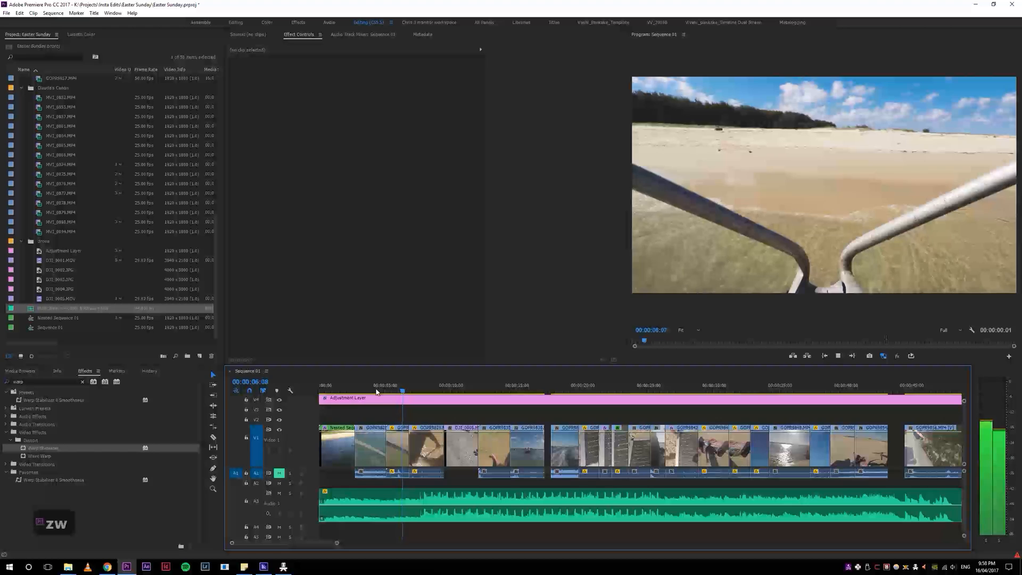
{"action": "key", "text": "space"}
{"action": "left_click", "coordinate": [394, 389]}
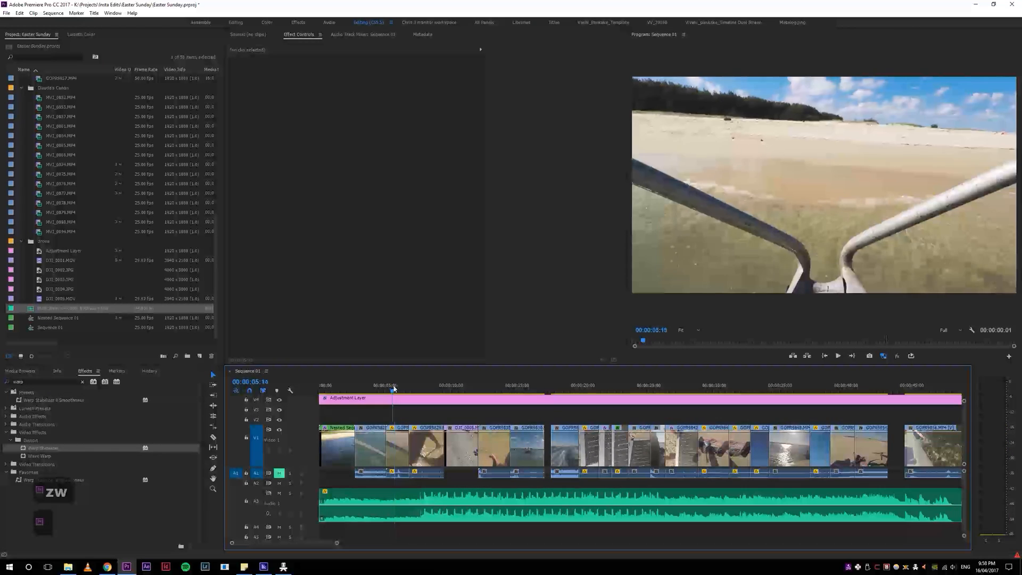
{"action": "key", "text": "space"}
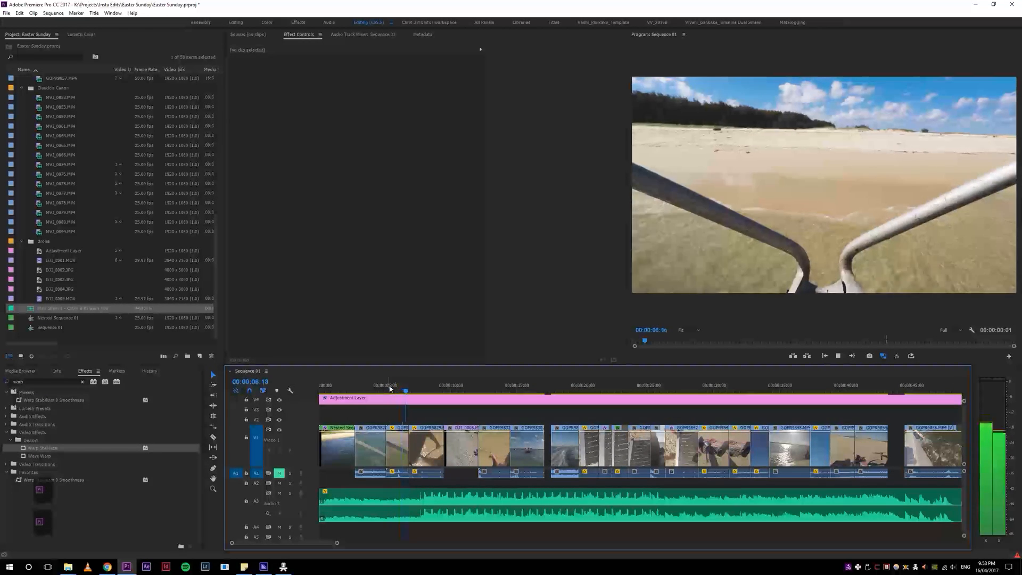
{"action": "left_click", "coordinate": [389, 388]}
{"action": "key", "text": "space"}
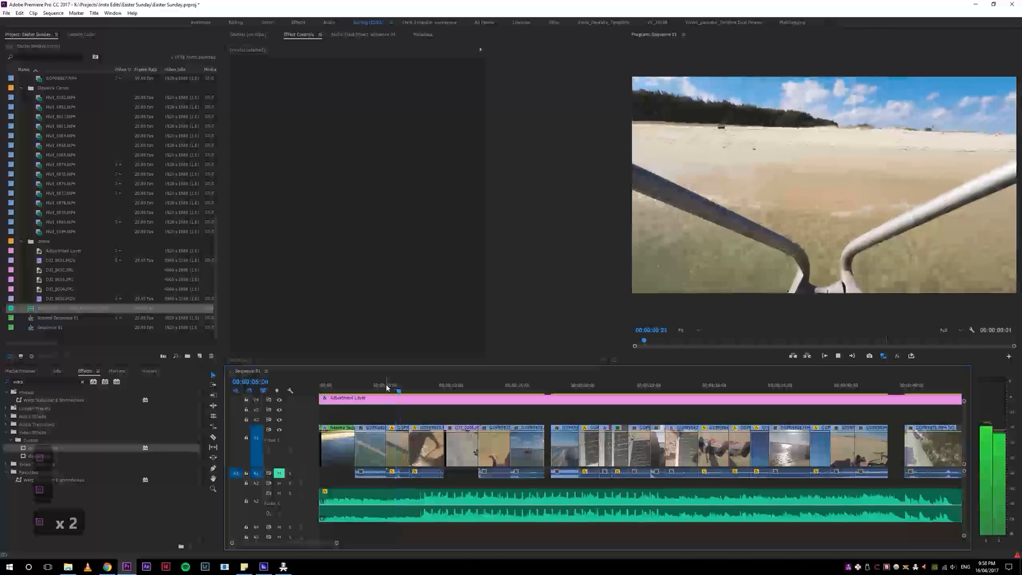
{"action": "left_click", "coordinate": [395, 386]}
{"action": "key", "text": "space"}
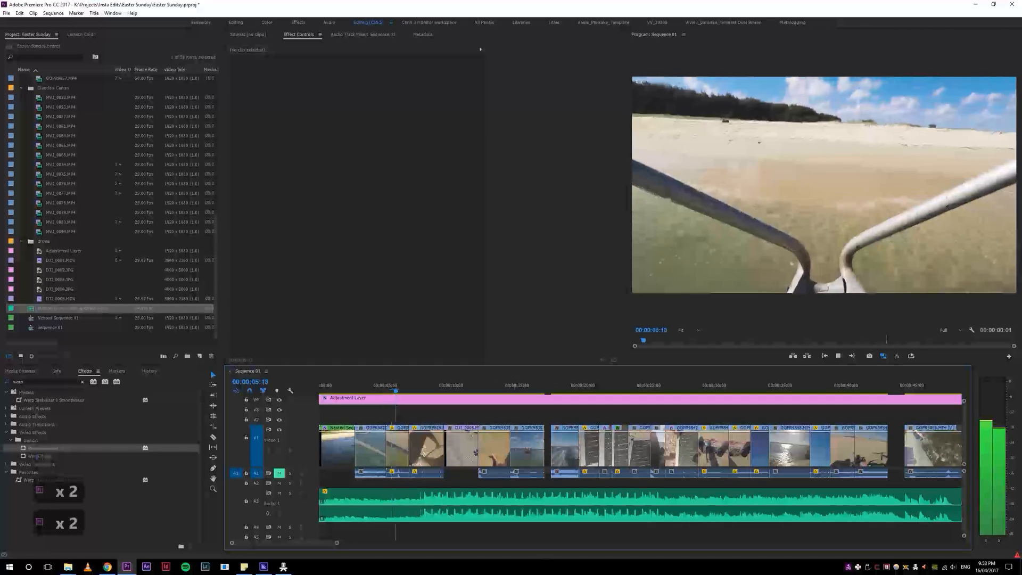
{"action": "key", "text": "space"}
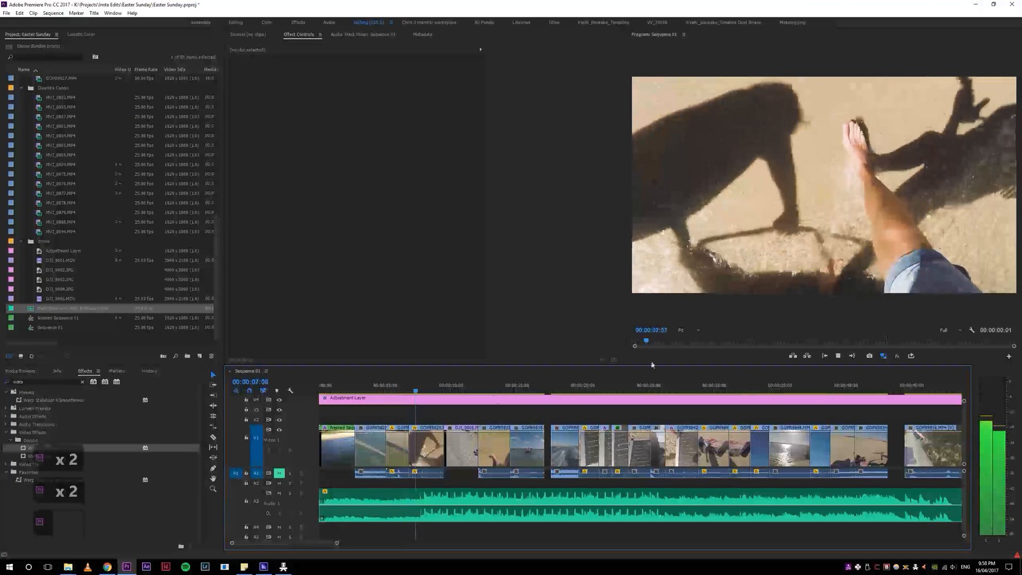
{"action": "left_click", "coordinate": [391, 388]}
{"action": "key", "text": "equal"}
{"action": "key", "text": "equal"}
{"action": "key", "text": "space"}
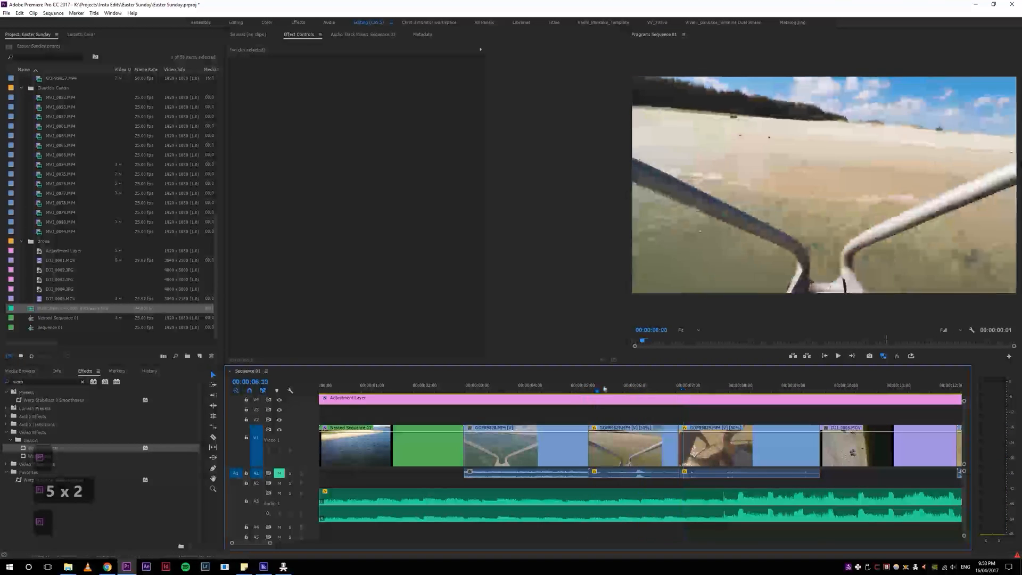
Step: Try to apply Warp Stabilizer directly to the 50%-speed boat clip and undo it
{"action": "left_click", "coordinate": [621, 476]}
{"action": "left_click_drag", "start_coordinate": [22, 450], "coordinate": [633, 452]}
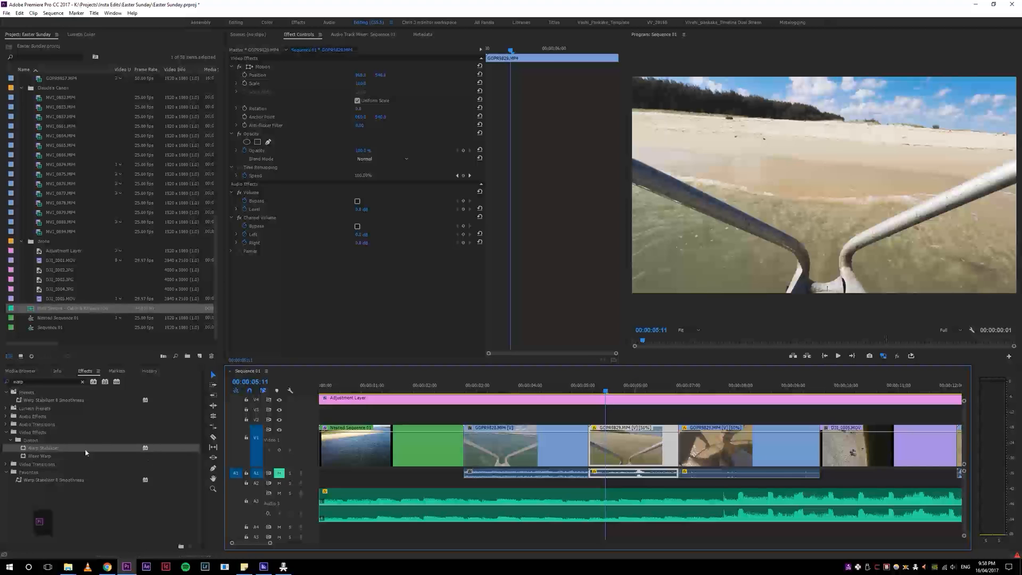
{"action": "double_click", "coordinate": [23, 450]}
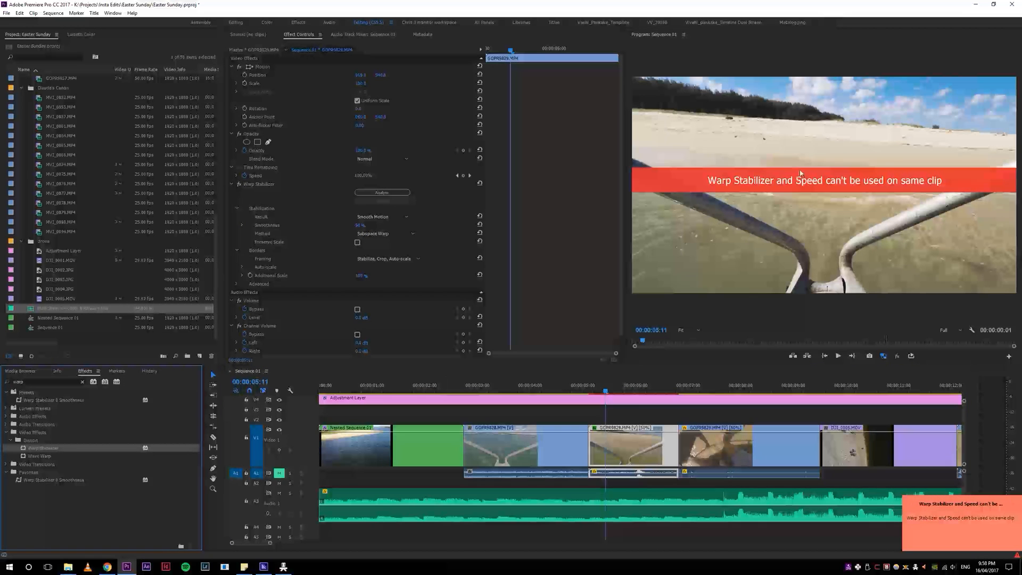
{"action": "left_click", "coordinate": [745, 183]}
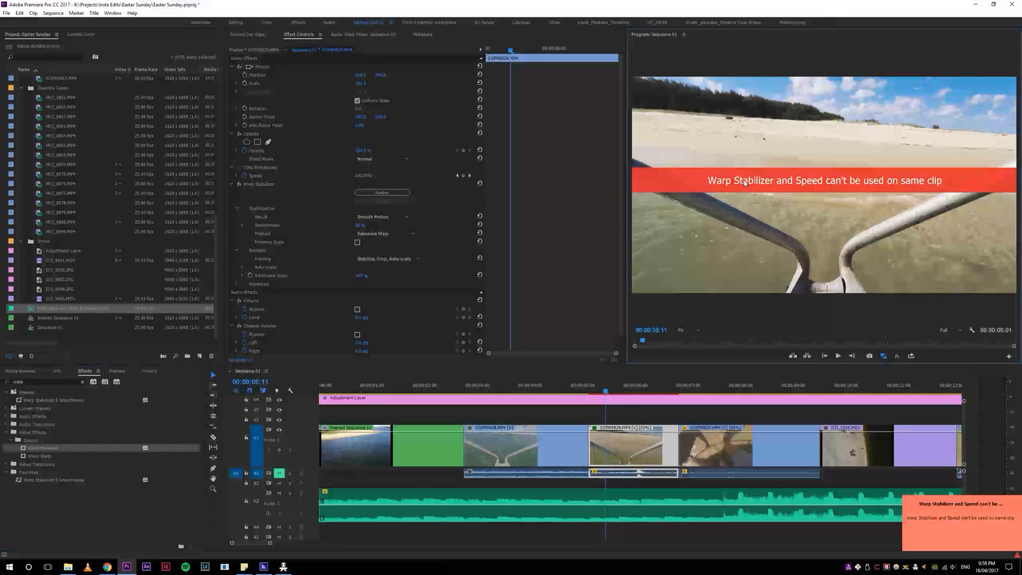
{"action": "key", "text": "ctrl+z"}
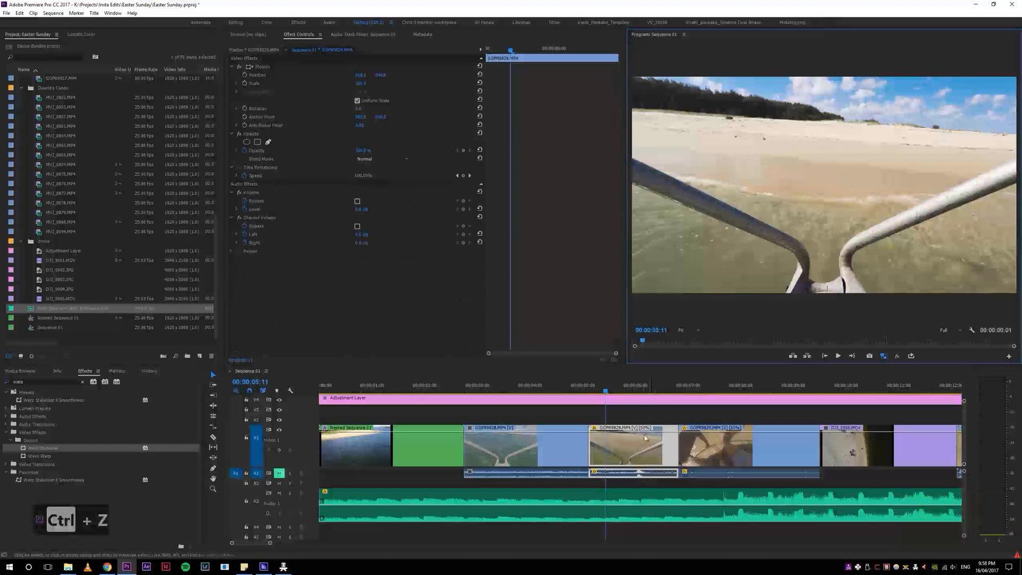
{"action": "left_click", "coordinate": [642, 445]}
{"action": "key", "text": "ctrl+r"}
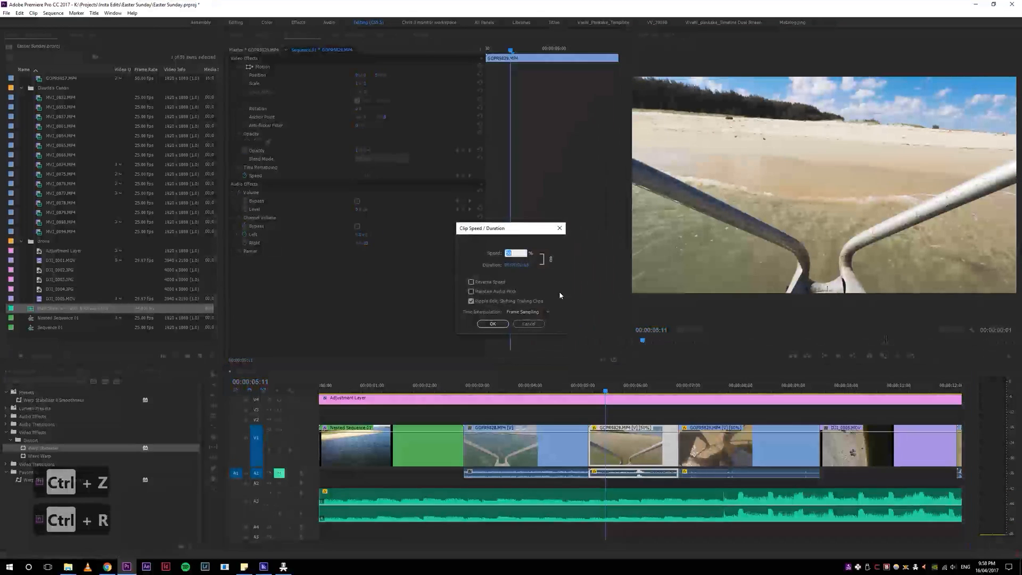
{"action": "left_click", "coordinate": [532, 325]}
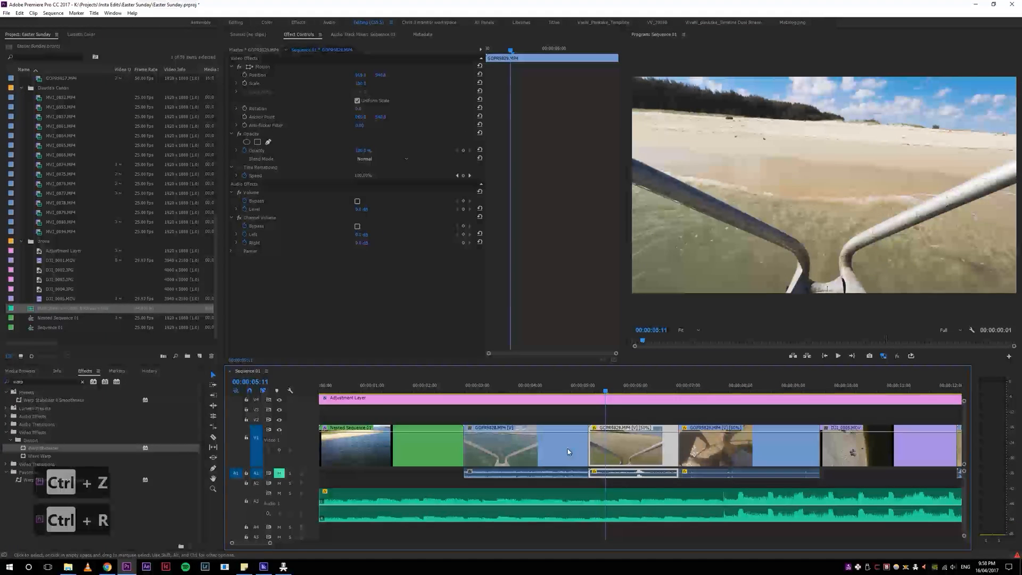
Step: Nest the 50%-speed boat clip with the default name and apply Warp Stabilizer to the nested sequence
{"action": "key", "text": "h"}
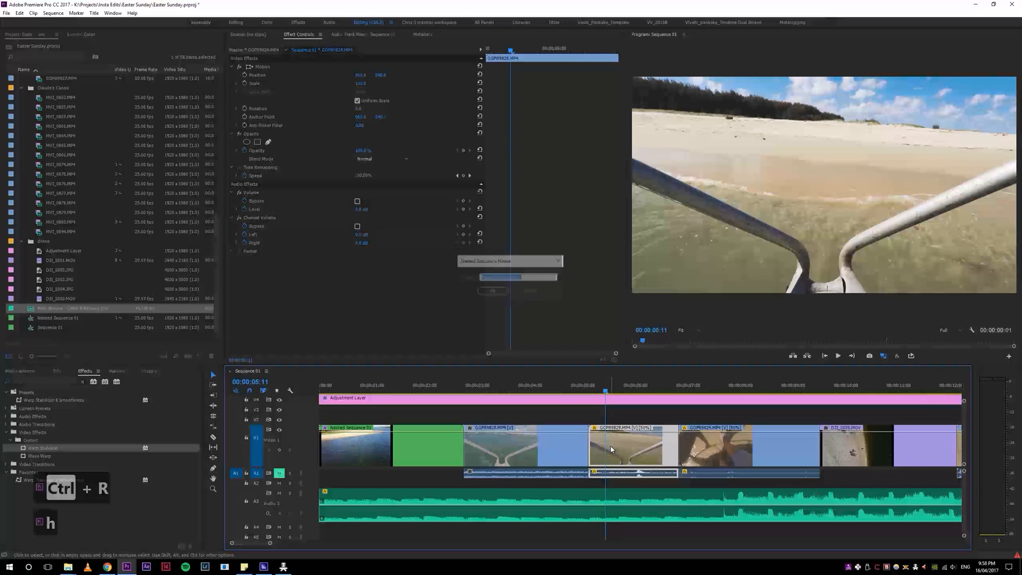
{"action": "left_click", "coordinate": [493, 291]}
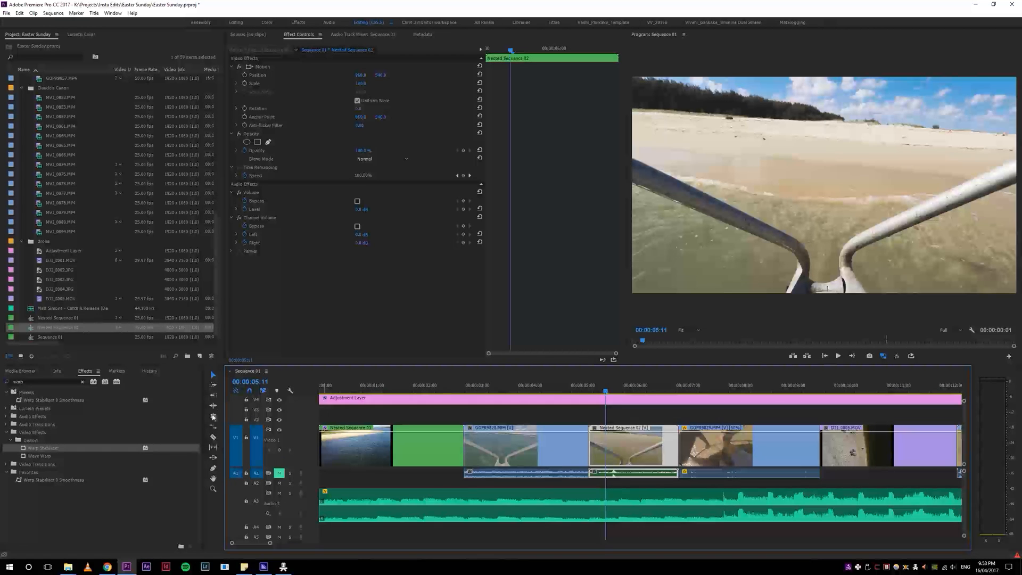
{"action": "left_click_drag", "start_coordinate": [692, 483], "coordinate": [800, 481]}
{"action": "left_click", "coordinate": [212, 374]}
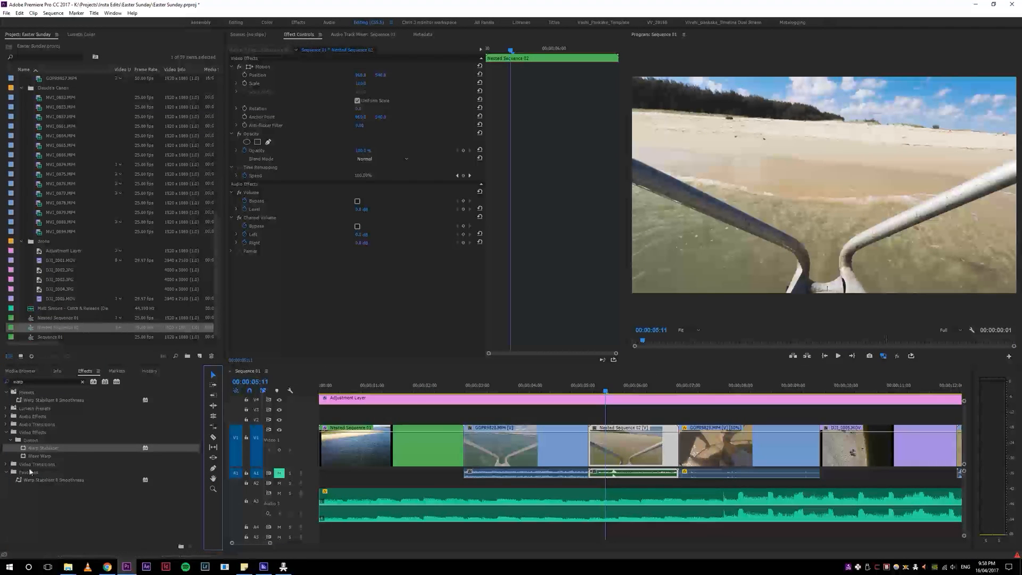
{"action": "left_click", "coordinate": [22, 449]}
{"action": "double_click", "coordinate": [24, 452]}
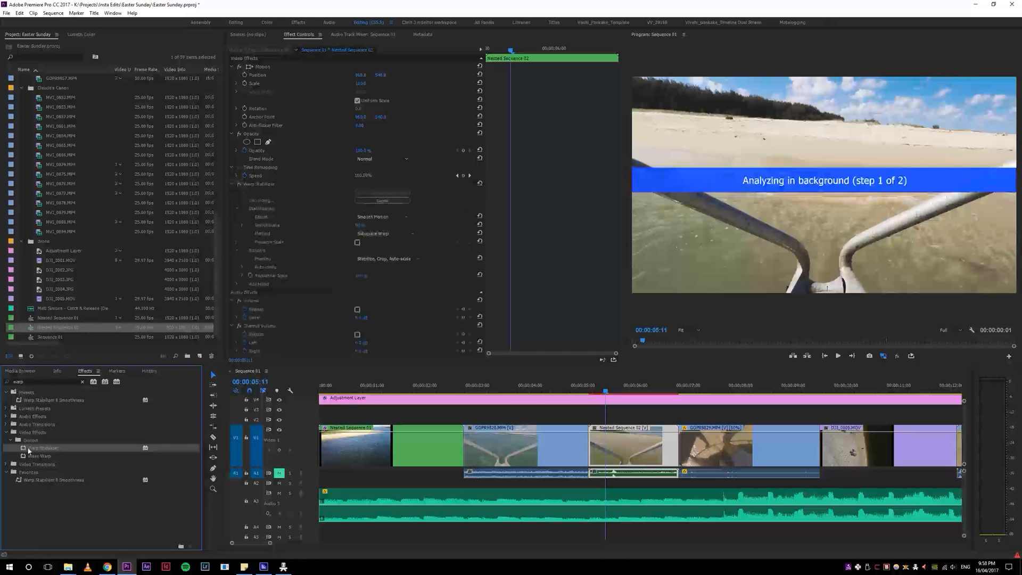
Step: Play the nested boat clip and the shadow-and-leg shot on into the drone clip while the stabilization is analyzed
{"action": "left_click", "coordinate": [591, 390]}
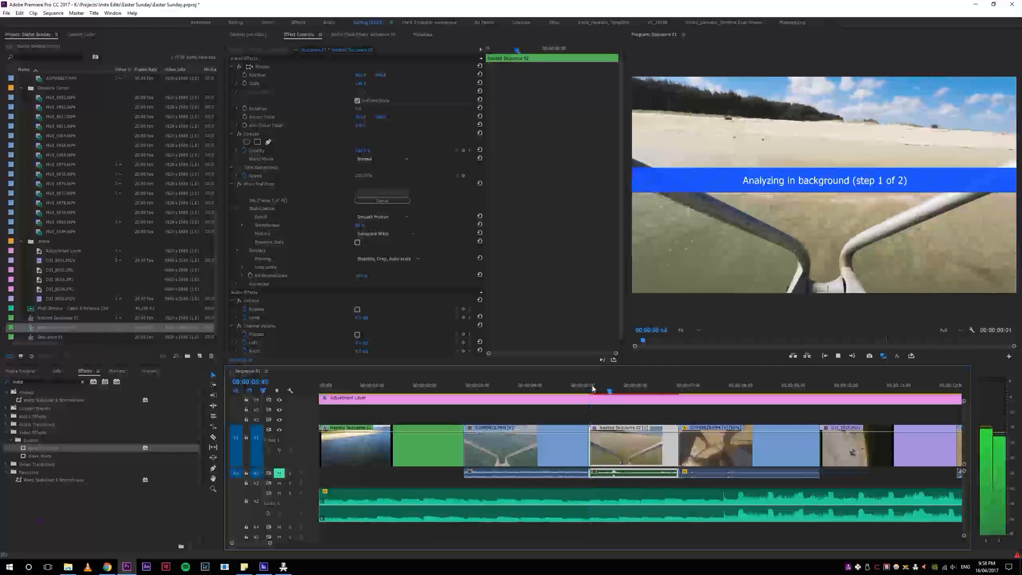
{"action": "left_click", "coordinate": [616, 390]}
{"action": "left_click", "coordinate": [678, 388]}
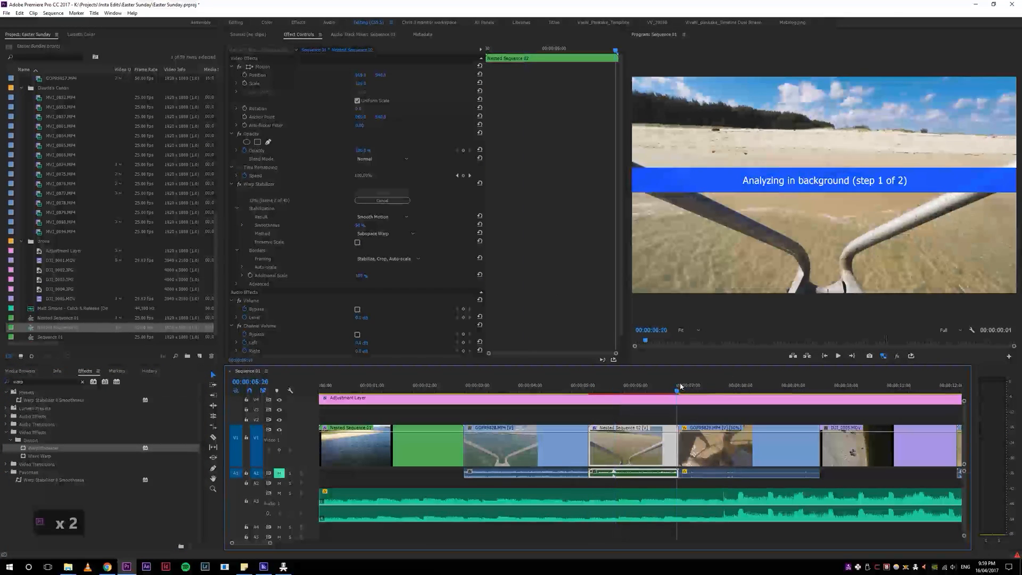
{"action": "key", "text": "space"}
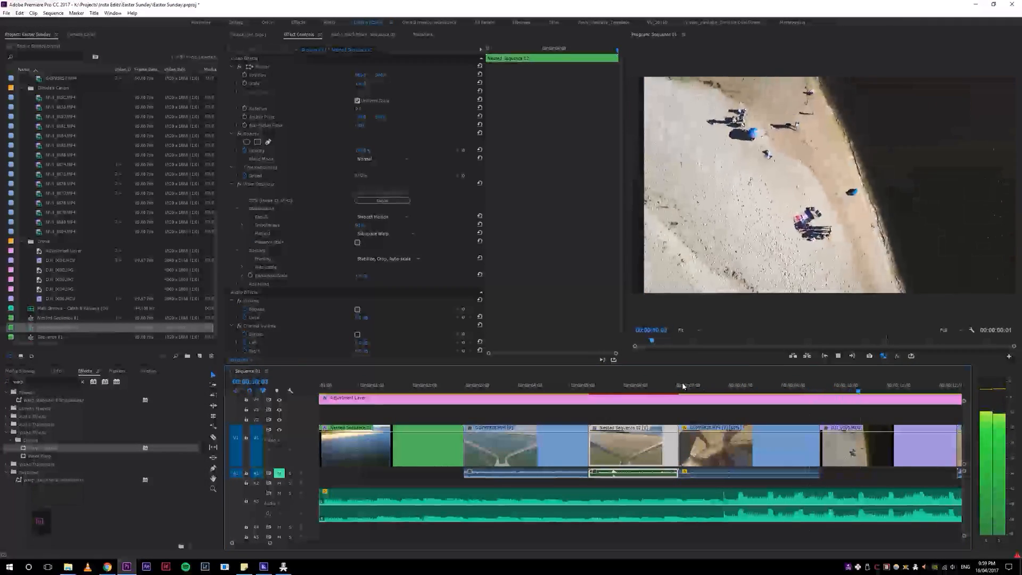
Step: Review the cut into the beach drone clip DJI_0005.MOV and ripple-trim the start of that clip to the playhead
{"action": "double_click", "coordinate": [781, 390]}
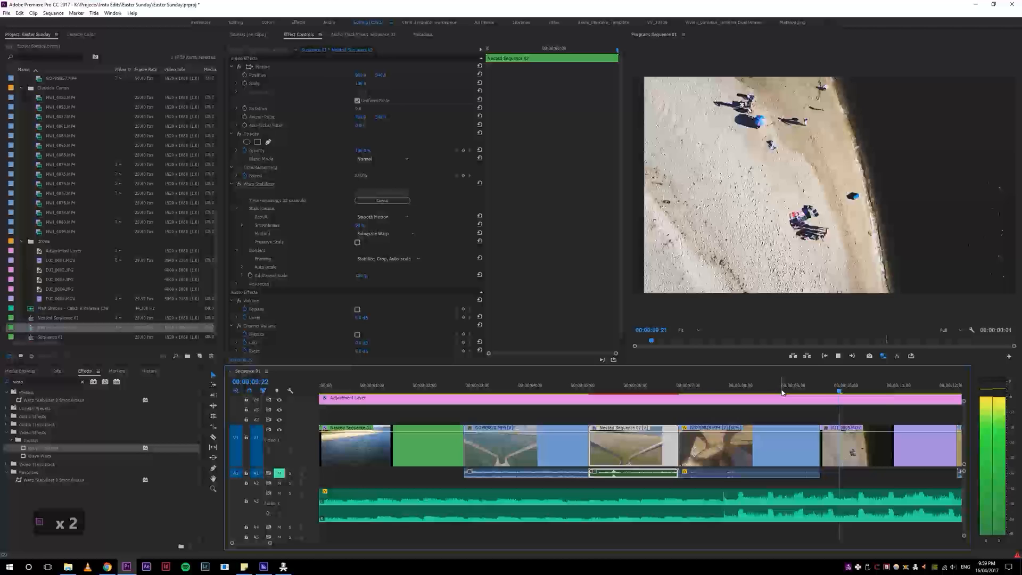
{"action": "double_click", "coordinate": [810, 389]}
{"action": "key", "text": "space"}
{"action": "left_click_drag", "start_coordinate": [820, 389], "coordinate": [833, 390]}
{"action": "key", "text": "q"}
Step: Replay the cut from the shadow-and-leg shot into the trimmed drone clip to check its timing against the music
{"action": "left_click", "coordinate": [786, 392]}
{"action": "key", "text": "space"}
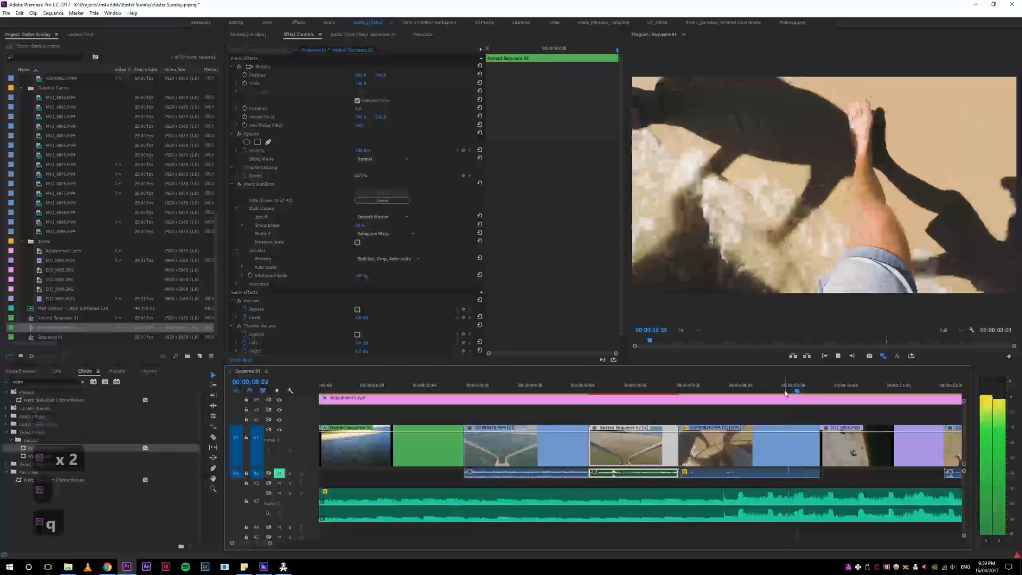
{"action": "double_click", "coordinate": [804, 392]}
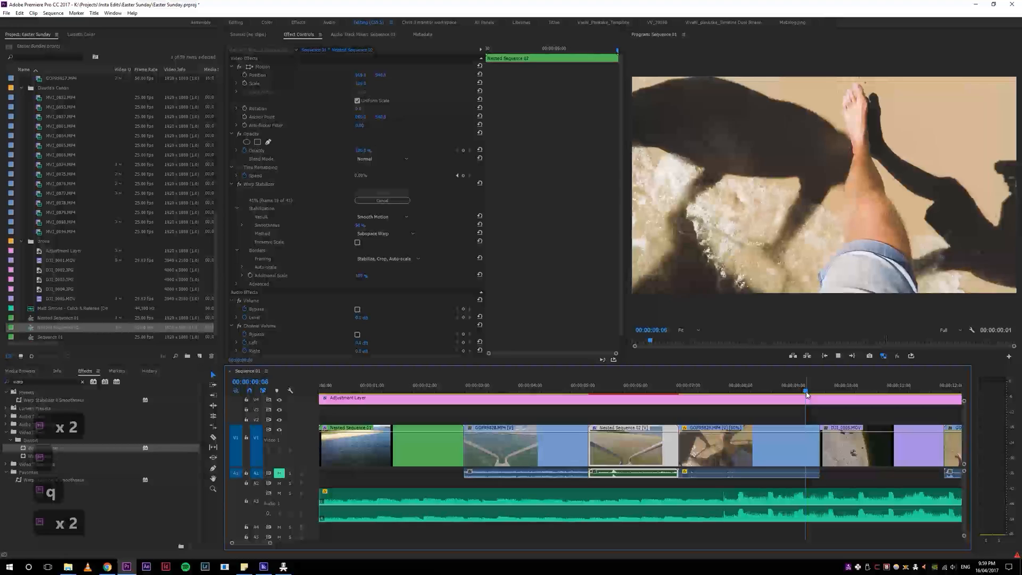
{"action": "double_click", "coordinate": [800, 390]}
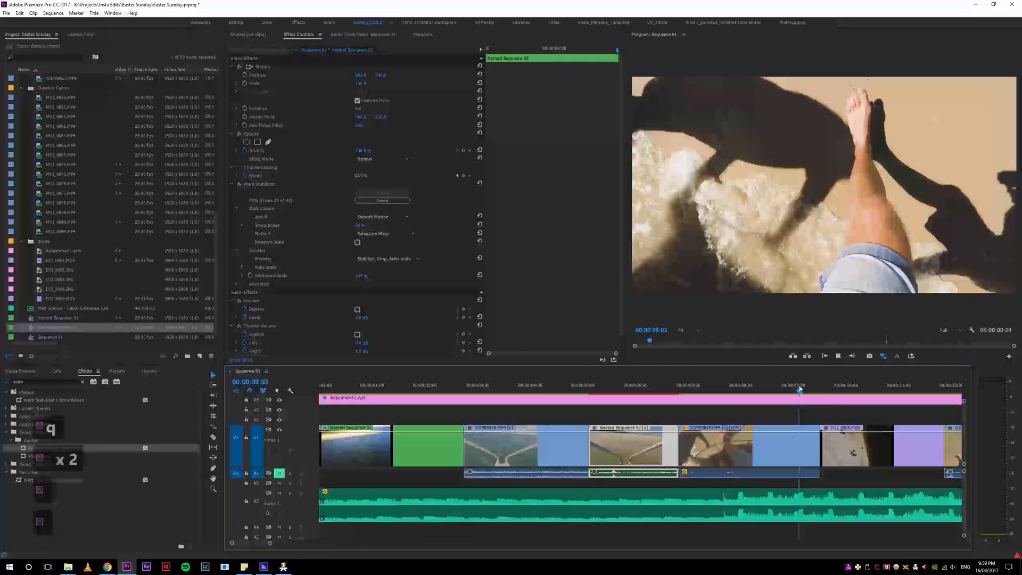
{"action": "key", "text": "space"}
{"action": "key", "text": "5"}
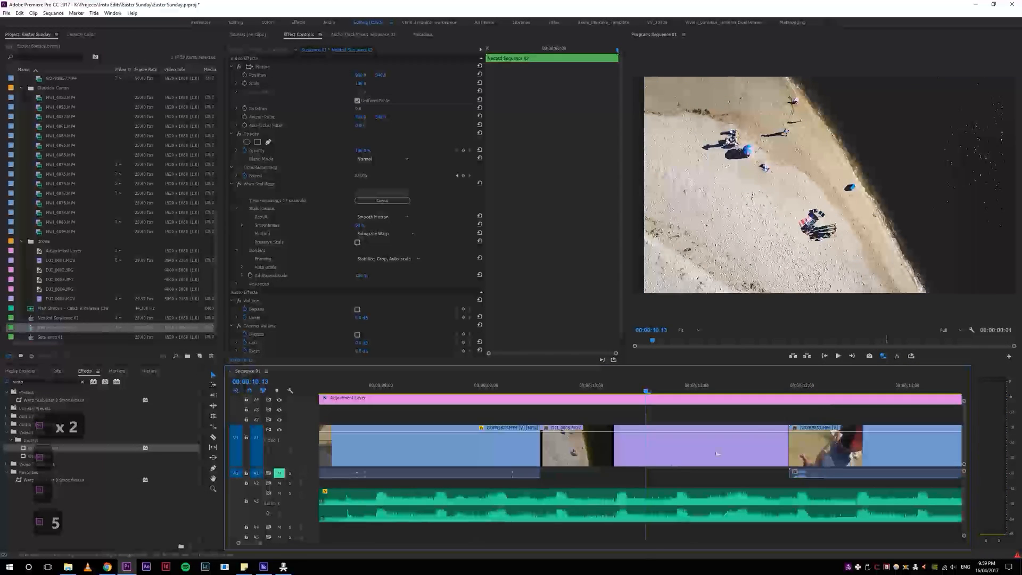
{"action": "left_click", "coordinate": [535, 388]}
{"action": "key", "text": "space"}
{"action": "key", "text": "space"}
{"action": "left_click", "coordinate": [512, 391]}
Step: Place the playhead at 00:00:10:04 in the drone clip DJI_0005.MOV and show its Time Remapping Speed keyframes on the clip
{"action": "left_click", "coordinate": [607, 389]}
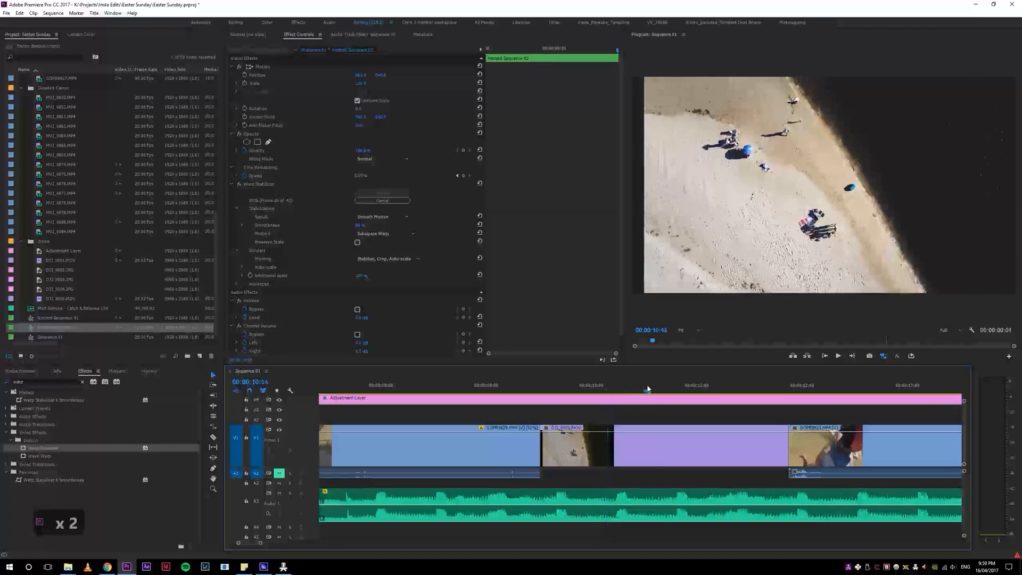
{"action": "left_click", "coordinate": [678, 388]}
{"action": "left_click", "coordinate": [667, 392]}
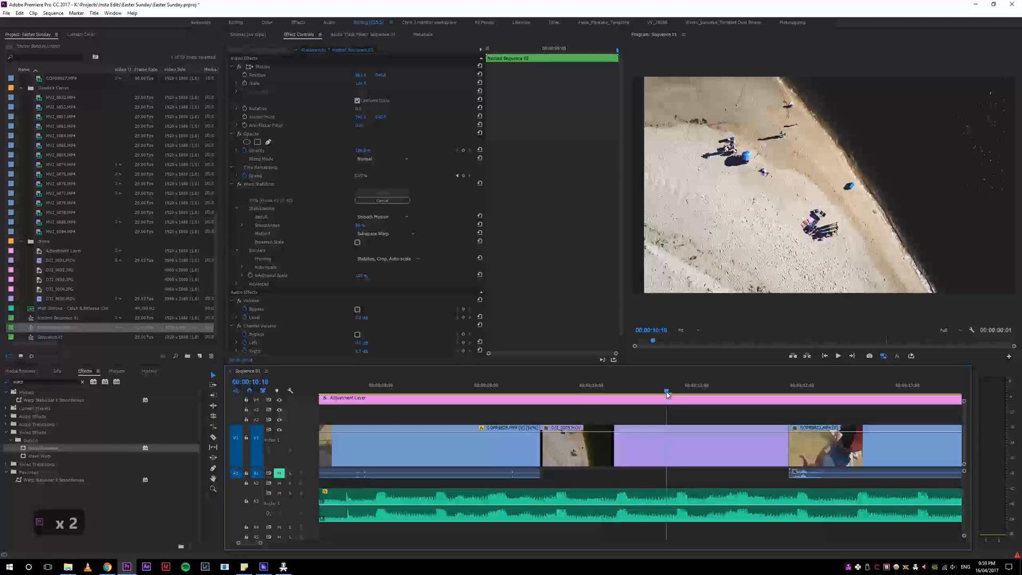
{"action": "left_click_drag", "start_coordinate": [666, 394], "coordinate": [607, 394]}
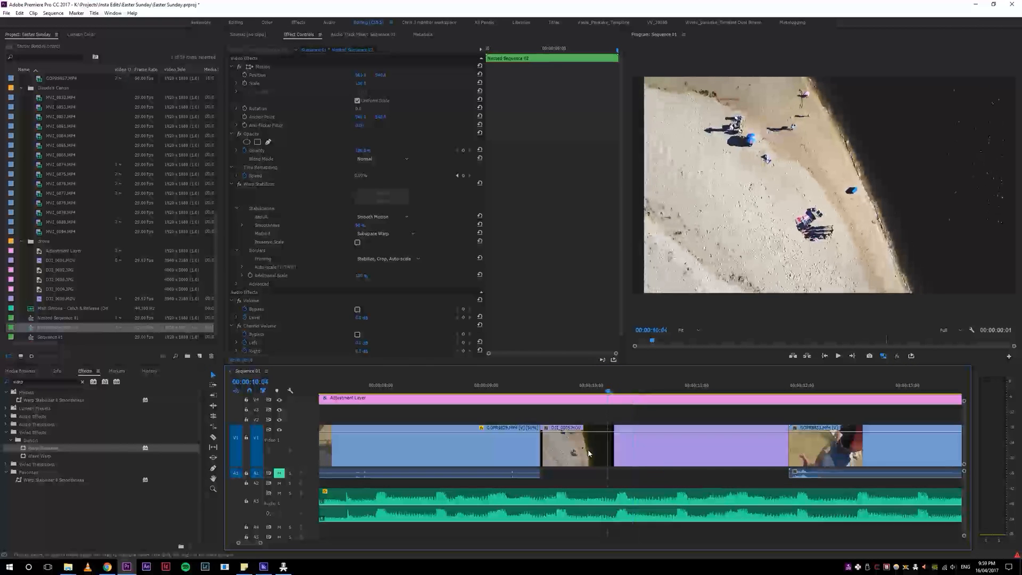
{"action": "right_click", "coordinate": [589, 453]}
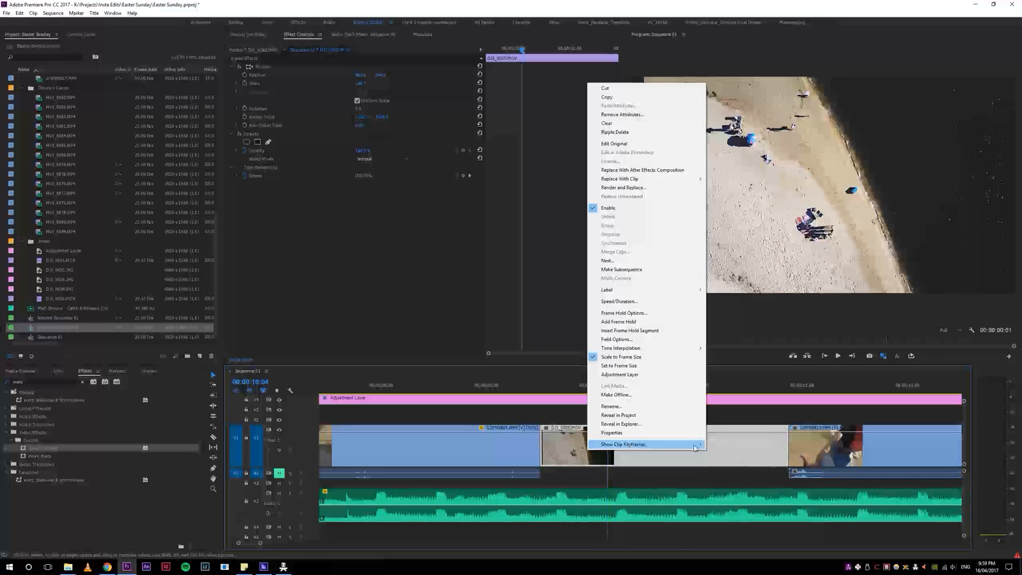
{"action": "mouse_move", "coordinate": [694, 448]}
{"action": "mouse_move", "coordinate": [732, 463]}
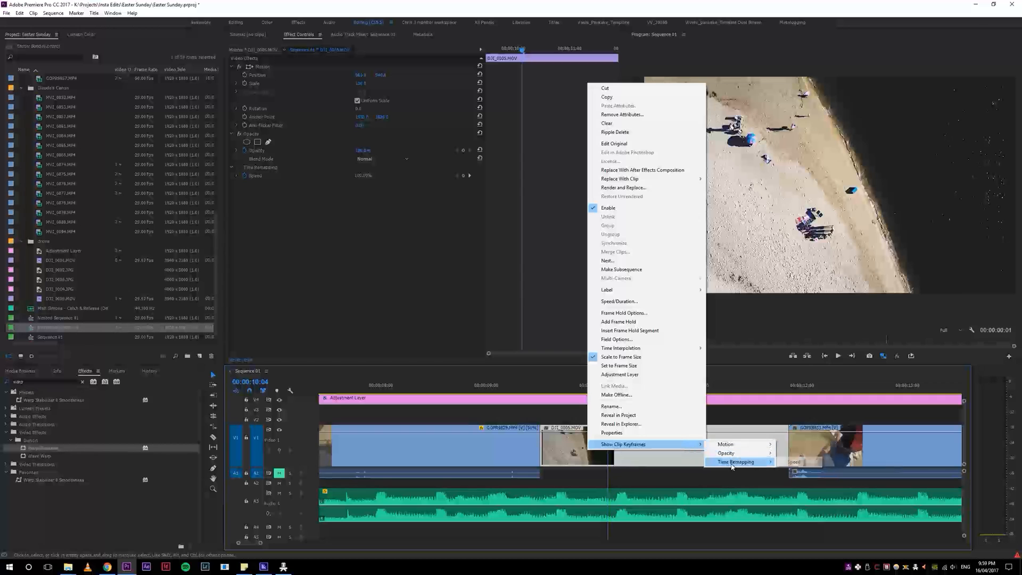
{"action": "left_click", "coordinate": [792, 462]}
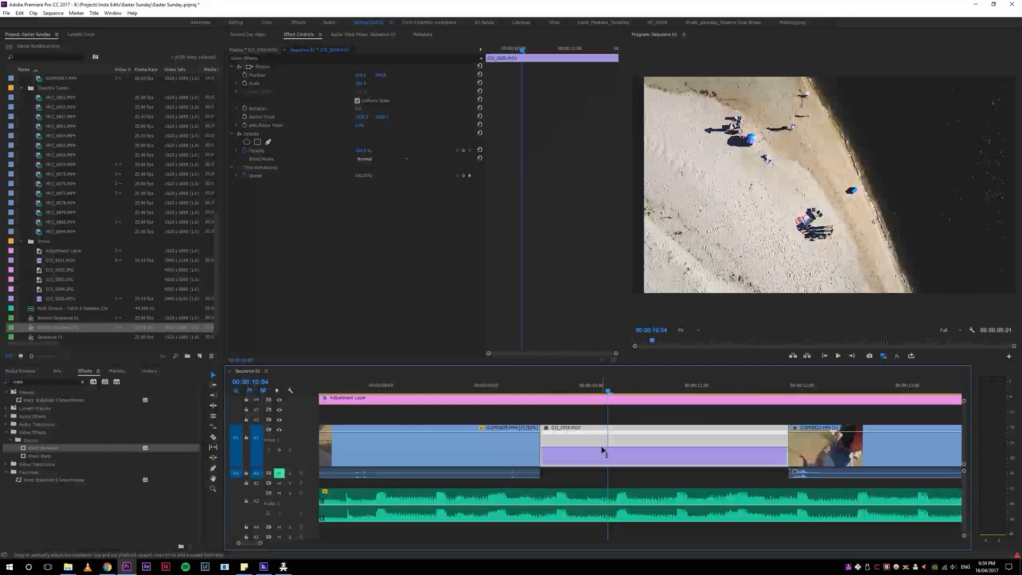
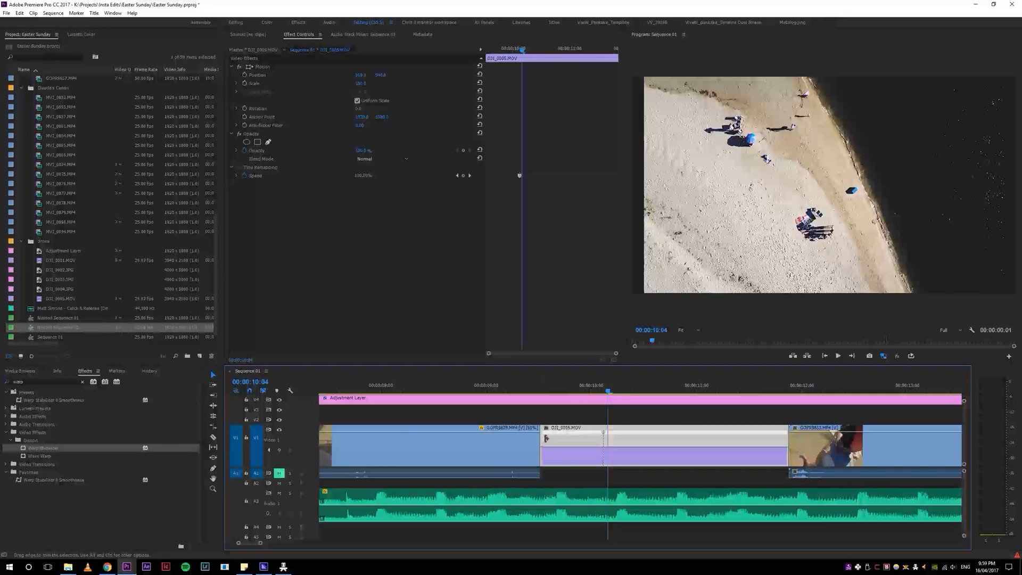
Step: Speed up the opening segment of DJI_0005.MOV ahead of its speed keyframe and play the cut into it
{"action": "left_click_drag", "start_coordinate": [530, 438], "coordinate": [484, 441]}
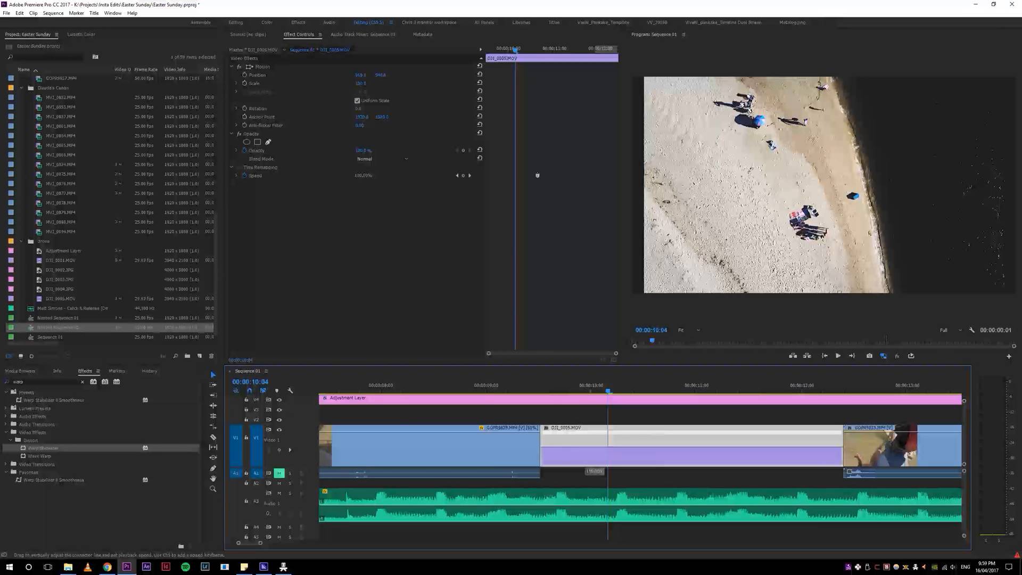
{"action": "left_click_drag", "start_coordinate": [593, 208], "coordinate": [597, 187]}
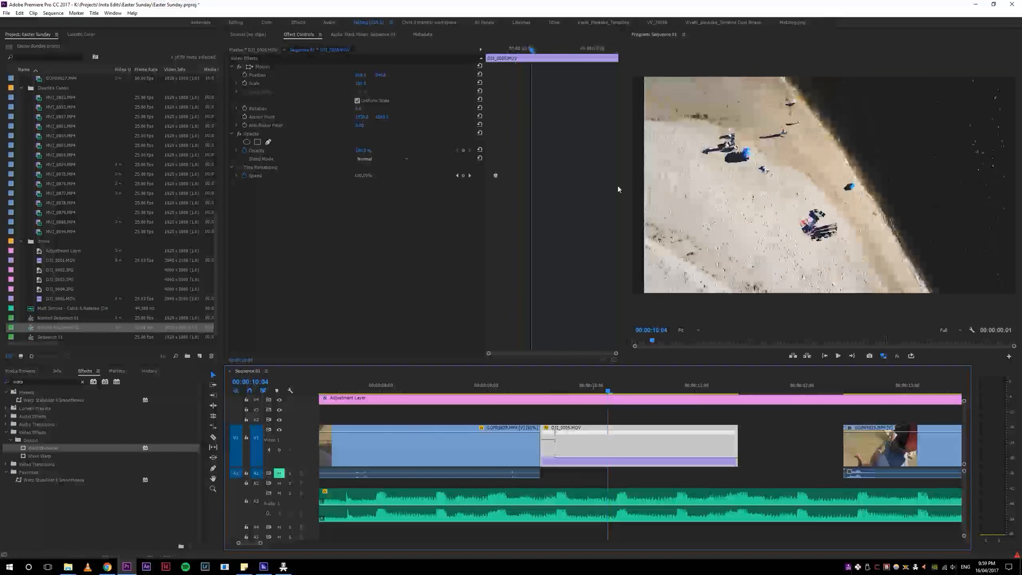
{"action": "left_click_drag", "start_coordinate": [556, 395], "coordinate": [526, 398]}
{"action": "key", "text": "space"}
{"action": "key", "text": "space"}
{"action": "key", "text": "space"}
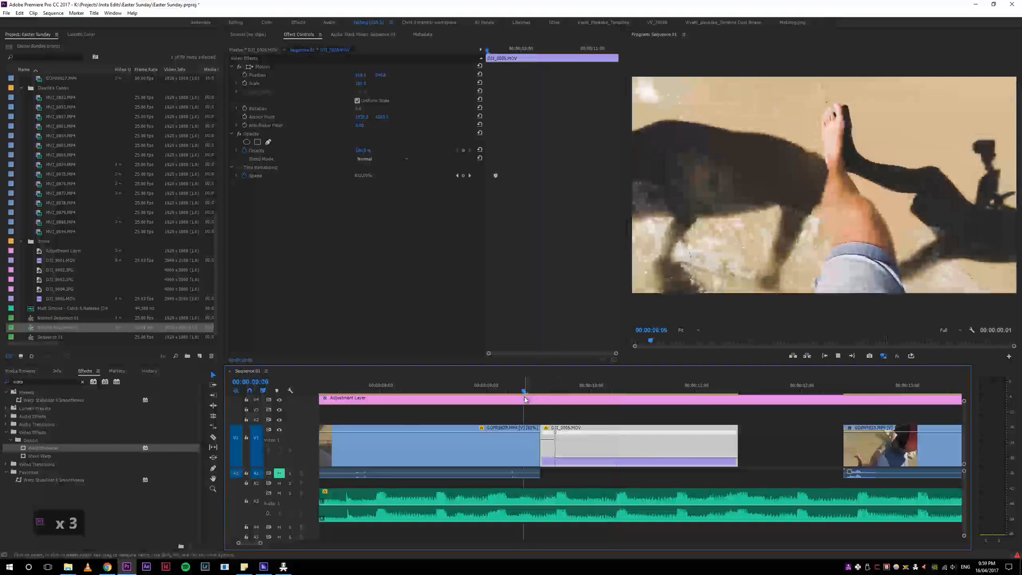
{"action": "key", "text": "space"}
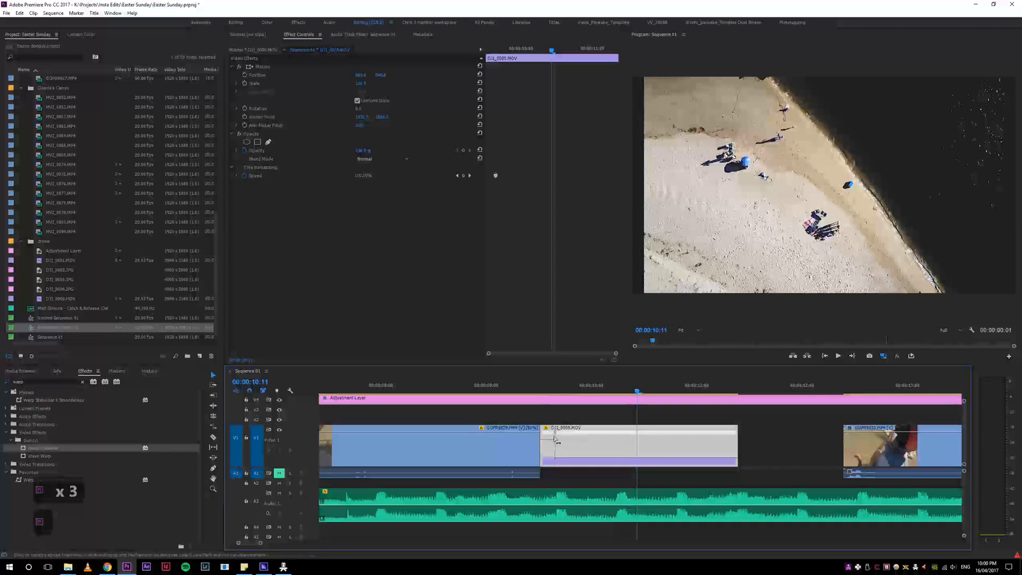
Step: Reduce the speed of the drone clip's opening segment and split its speed keyframe into a gradual ramp
{"action": "key", "text": "Up"}
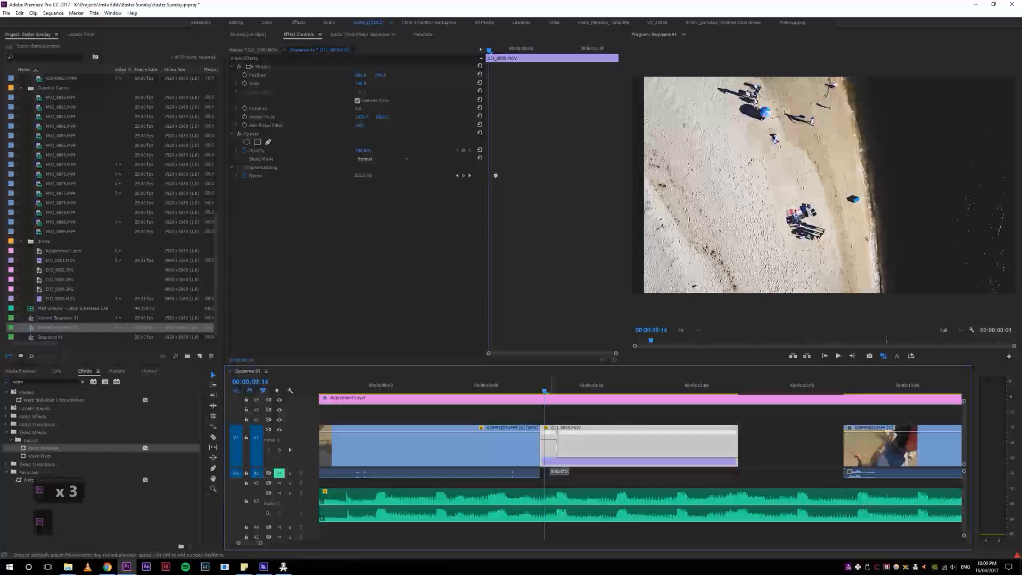
{"action": "left_click_drag", "start_coordinate": [548, 431], "coordinate": [548, 445]}
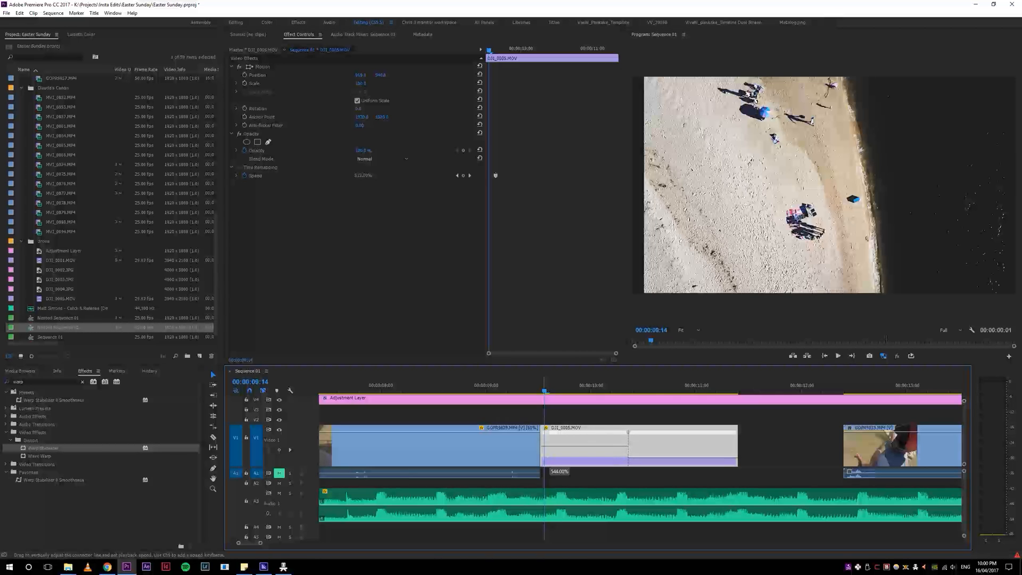
{"action": "left_click_drag", "start_coordinate": [548, 446], "coordinate": [548, 449]}
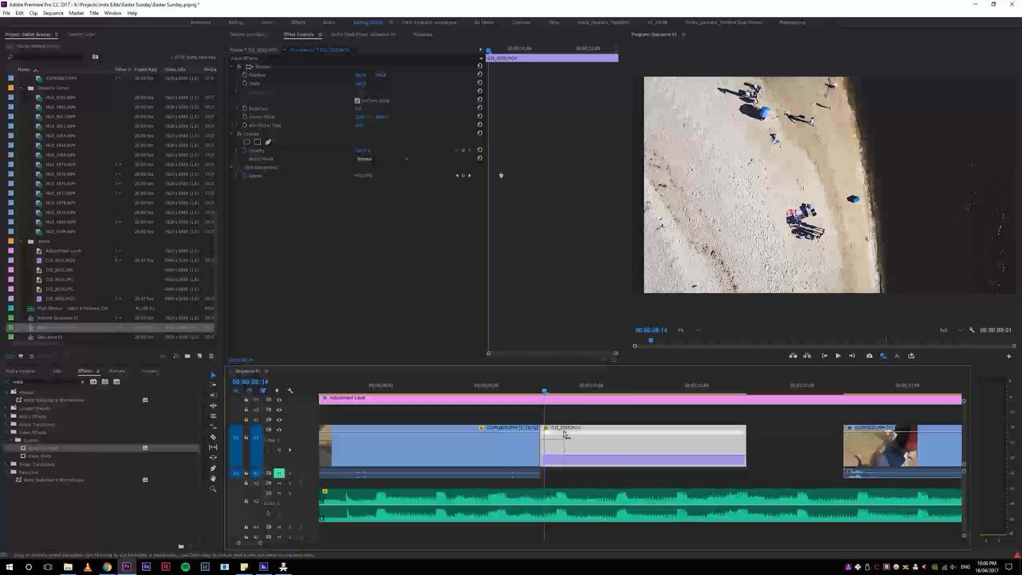
{"action": "left_click_drag", "start_coordinate": [566, 434], "coordinate": [564, 435]}
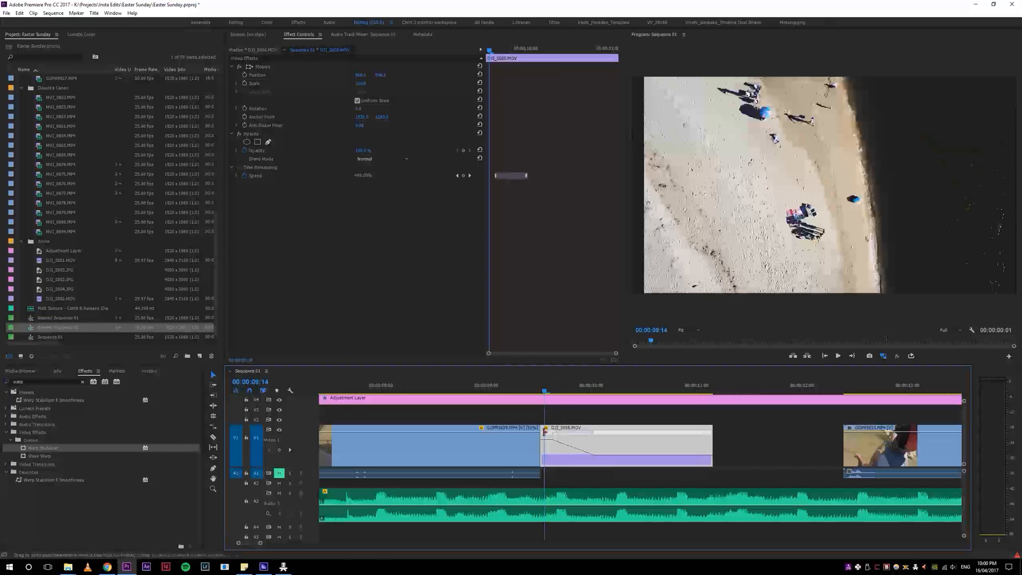
Step: Scrub and replay the transition from the shadow-and-leg shot through the drone clip's speed ramp to judge its timing
{"action": "left_click", "coordinate": [544, 387]}
{"action": "mouse_move", "coordinate": [550, 388]}
{"action": "left_mouse_down"}
{"action": "mouse_move", "coordinate": [616, 391]}
{"action": "mouse_move", "coordinate": [532, 390]}
{"action": "mouse_move", "coordinate": [550, 389]}
{"action": "left_mouse_up"}
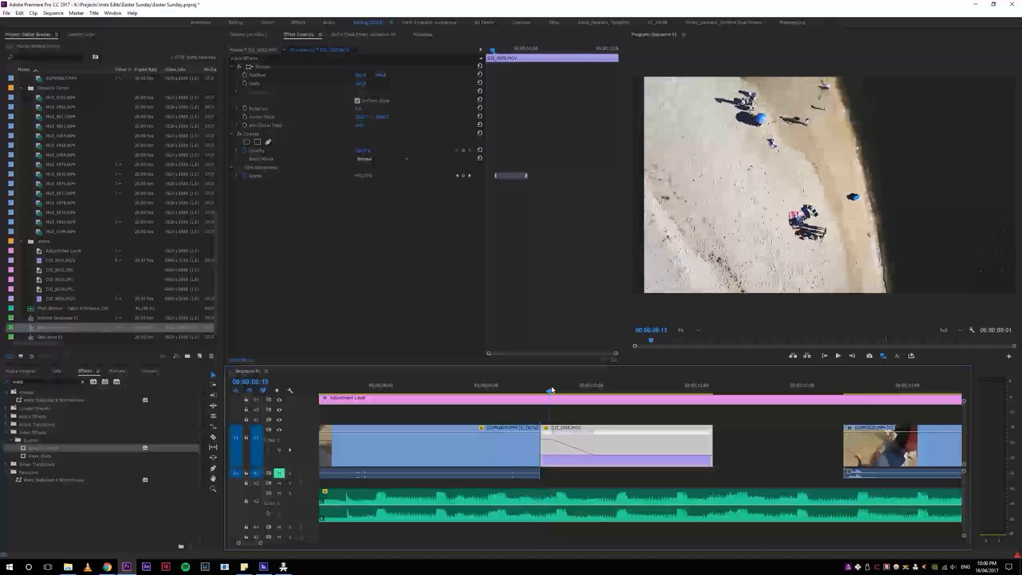
{"action": "key", "text": "space"}
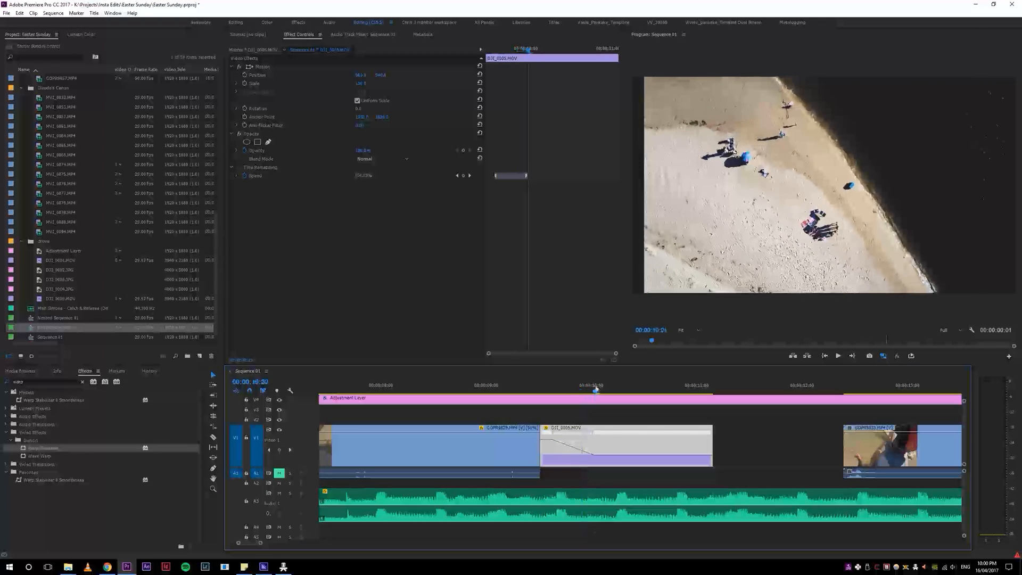
{"action": "left_click_drag", "start_coordinate": [504, 385], "coordinate": [518, 378]}
{"action": "key", "text": "space"}
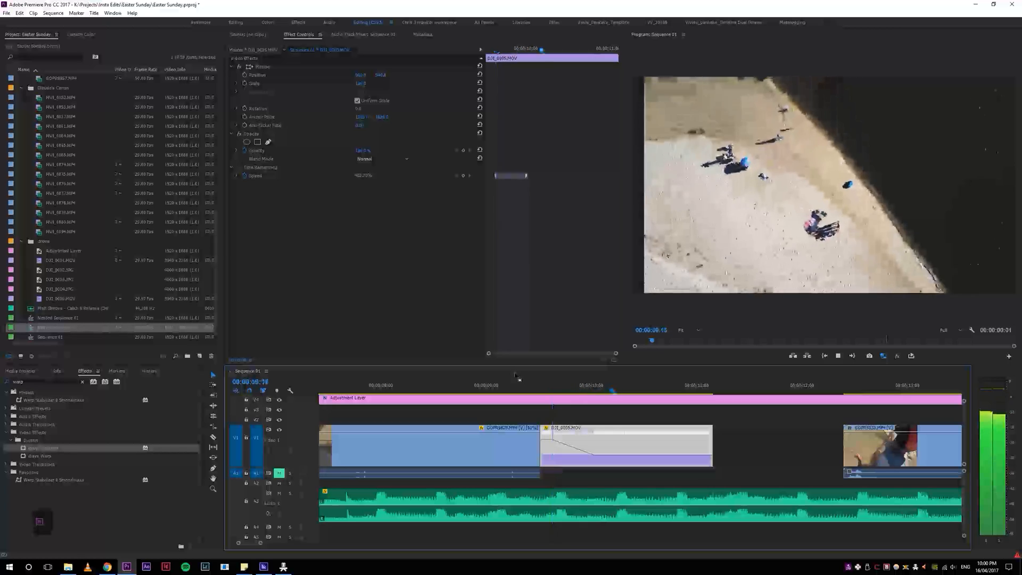
{"action": "key", "text": "space"}
{"action": "left_click", "coordinate": [544, 388]}
{"action": "key", "text": "space"}
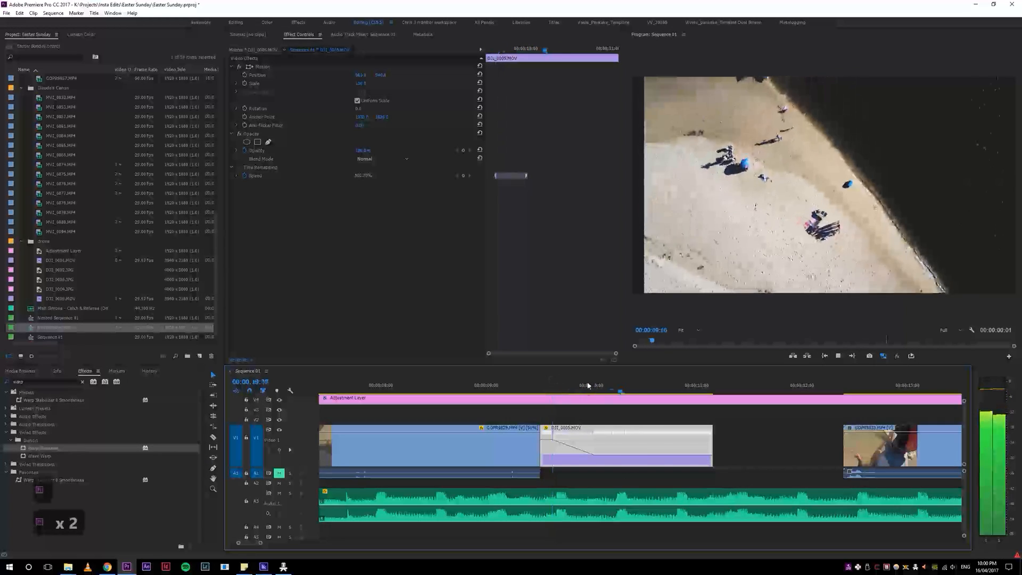
{"action": "key", "text": "space"}
Step: Try a much longer speed ramp on the drone clip, play it, and undo the change
{"action": "left_click_drag", "start_coordinate": [594, 434], "coordinate": [642, 435]}
{"action": "left_click", "coordinate": [527, 386]}
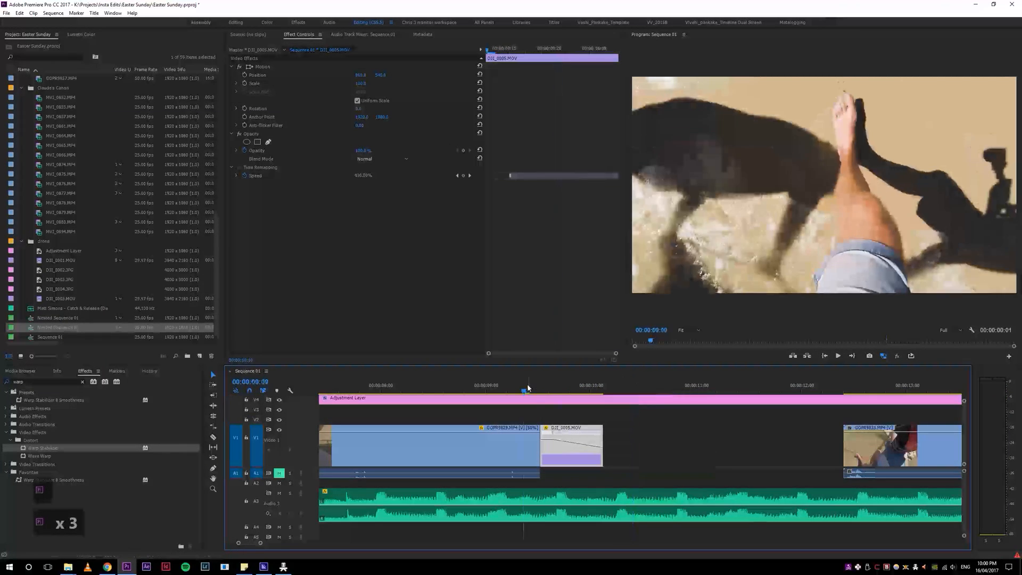
{"action": "key", "text": "space"}
{"action": "key", "text": "space"}
{"action": "key", "text": "ctrl+z"}
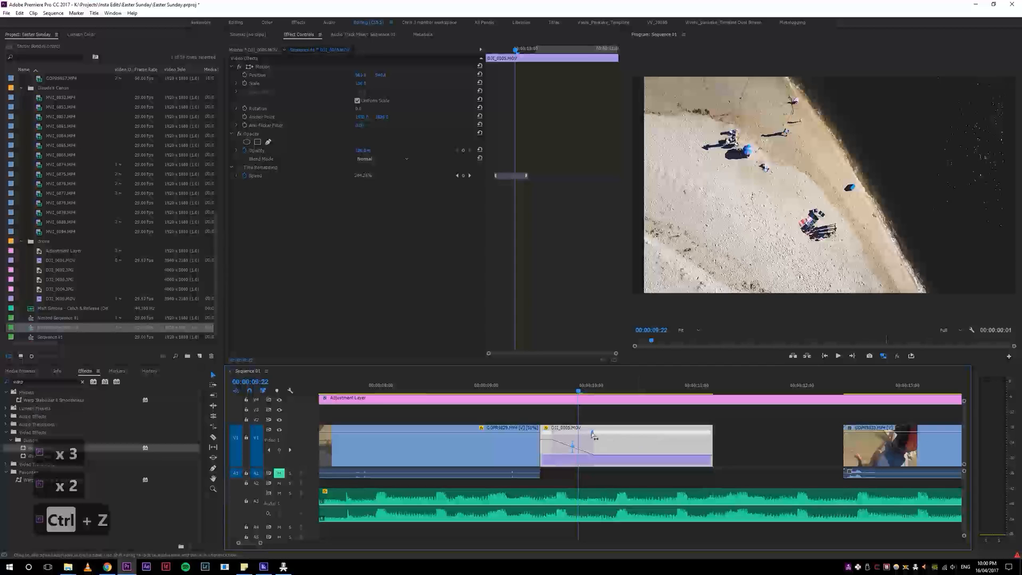
Step: Bend the drone clip's speed ramp into a smooth ease curve and play the cut into it
{"action": "left_click", "coordinate": [530, 385]}
{"action": "key", "text": "space"}
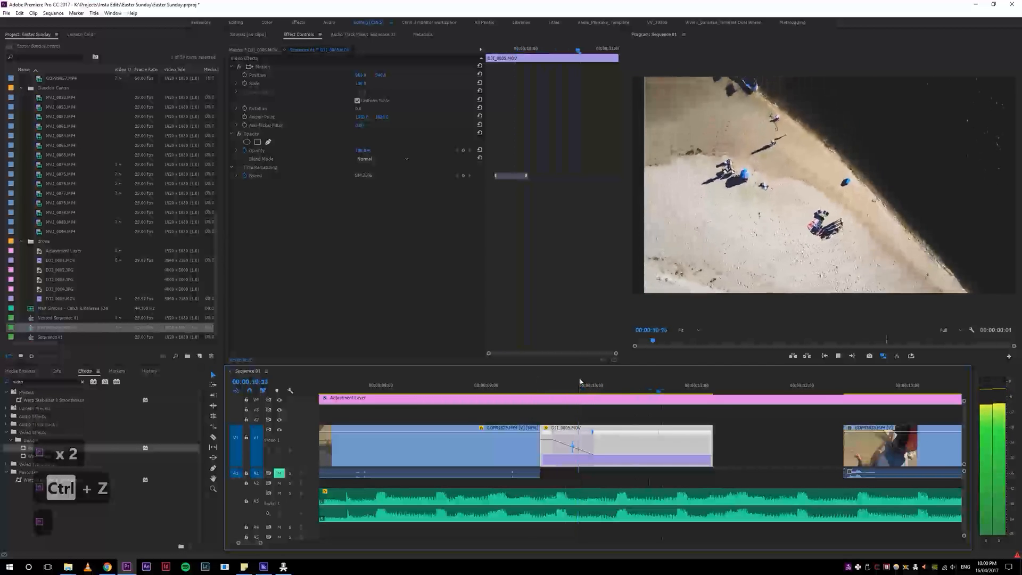
{"action": "left_click", "coordinate": [564, 385]}
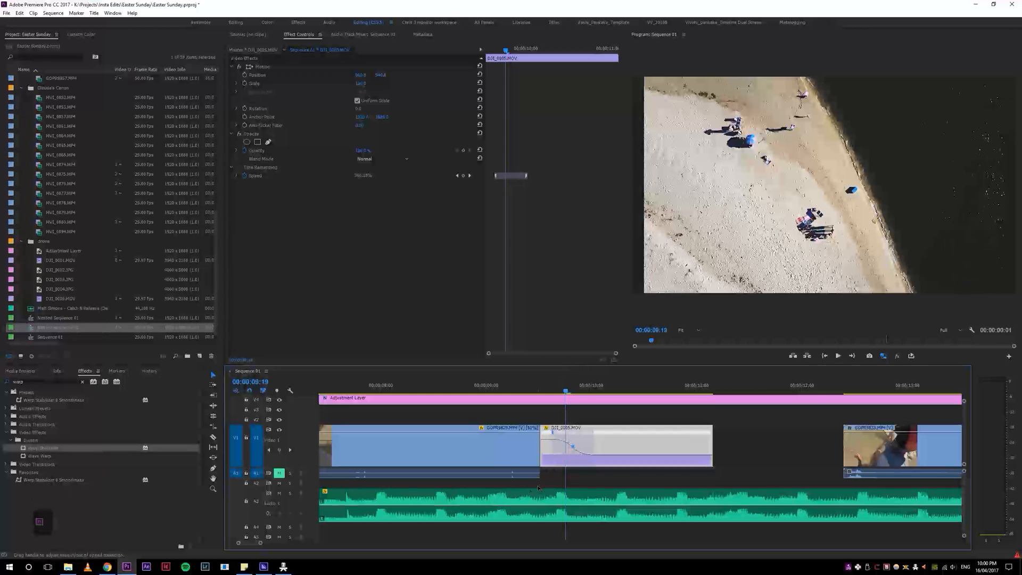
{"action": "left_click", "coordinate": [519, 390]}
{"action": "key", "text": "space"}
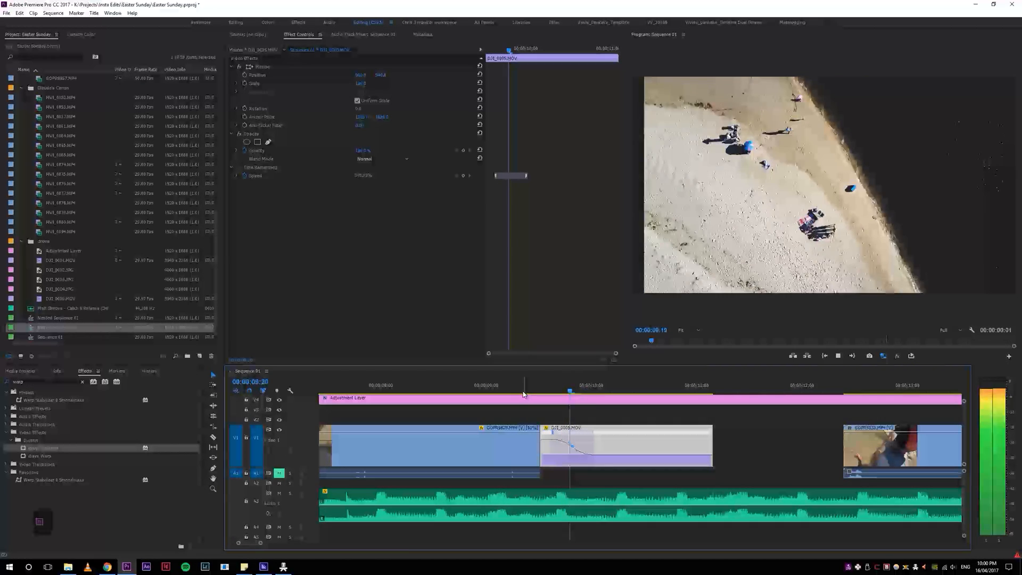
{"action": "key", "text": "space"}
Step: Review the eased ramp, slightly lower the speed of the drone clip's opening segment, and replay the cut
{"action": "key", "text": "equal"}
{"action": "key", "text": "equal"}
{"action": "key", "text": "equal"}
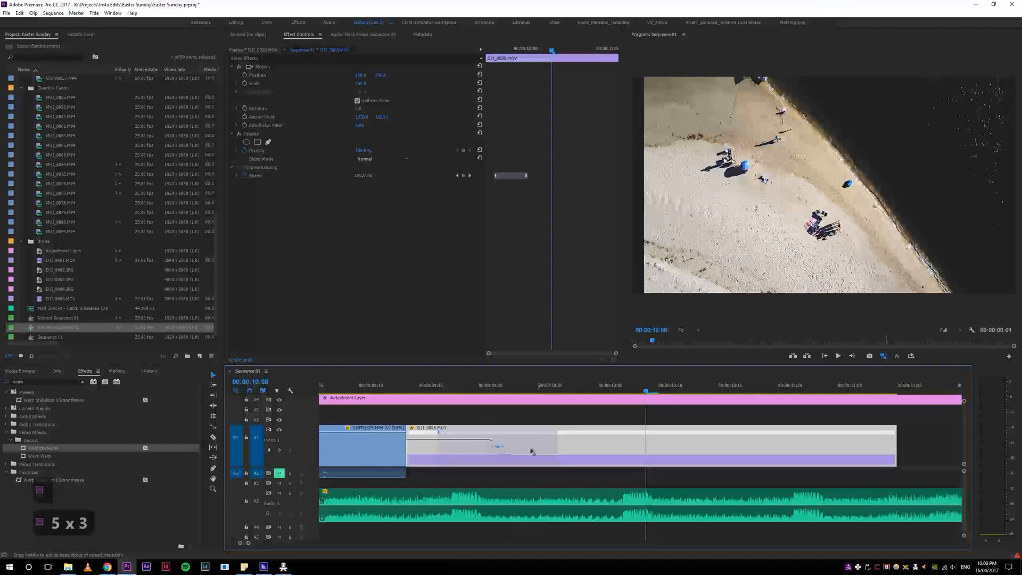
{"action": "key", "text": "space"}
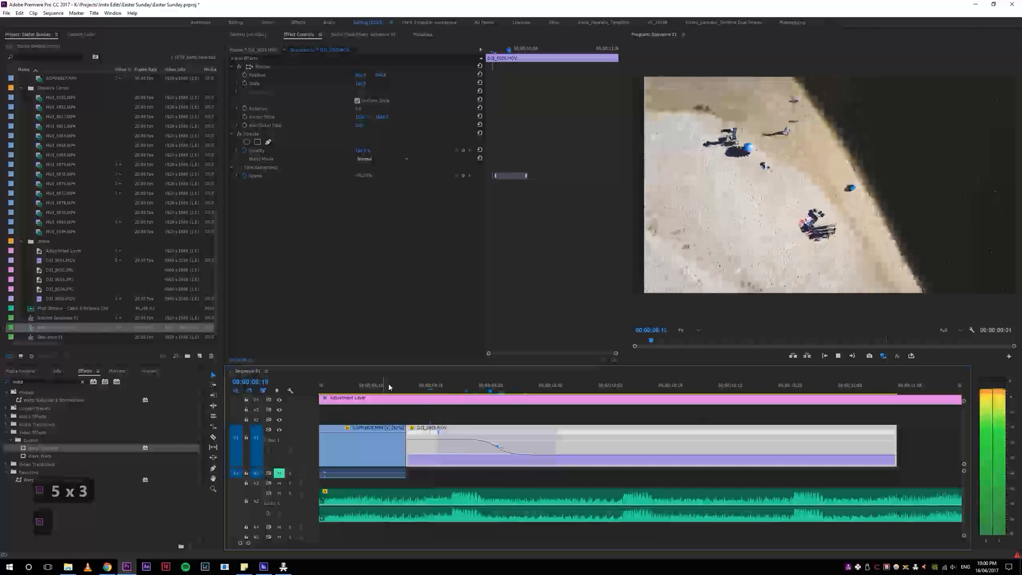
{"action": "left_click_drag", "start_coordinate": [441, 386], "coordinate": [368, 397]}
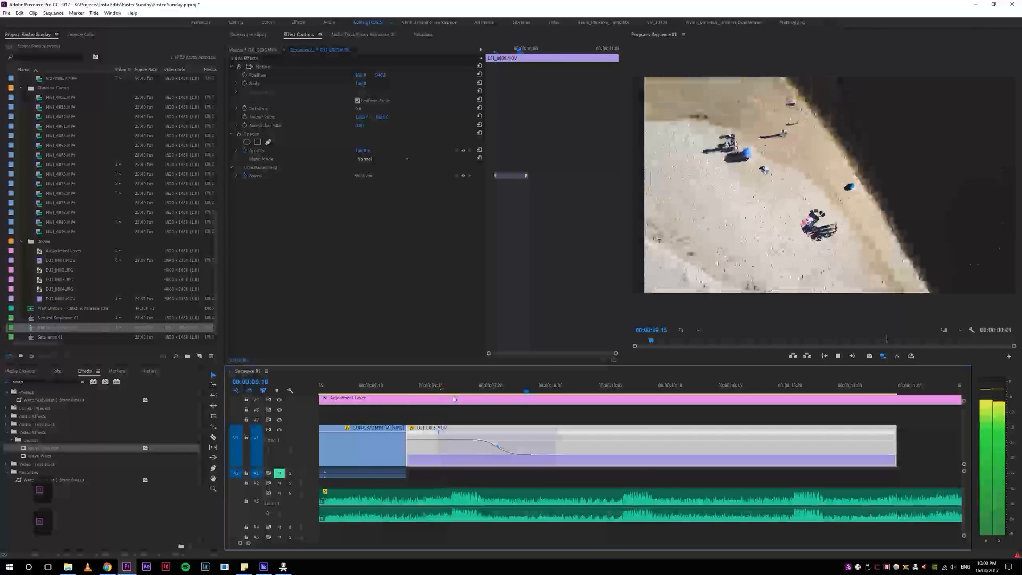
{"action": "key", "text": "space"}
{"action": "left_click", "coordinate": [452, 442]}
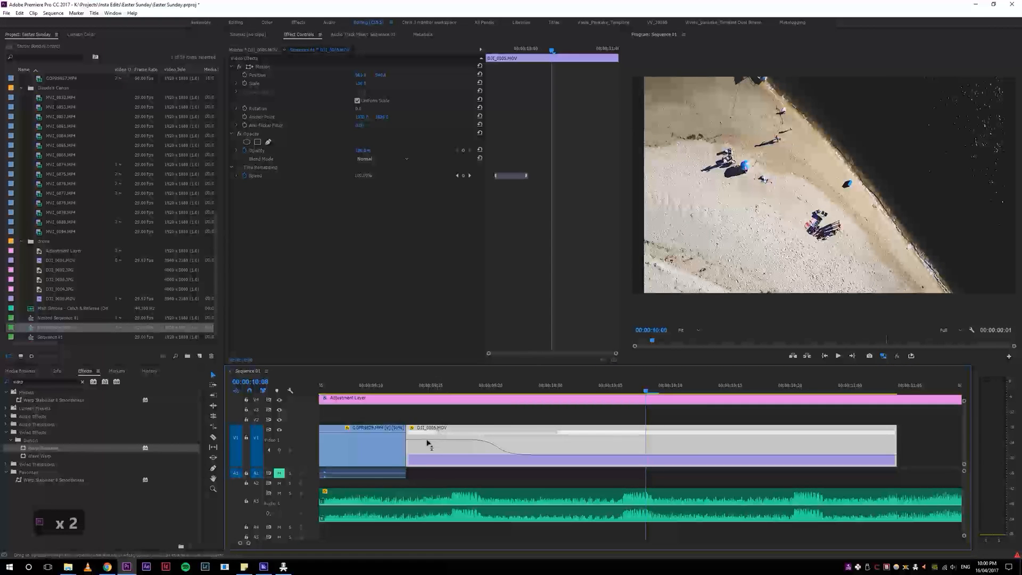
{"action": "left_click_drag", "start_coordinate": [426, 439], "coordinate": [427, 441]}
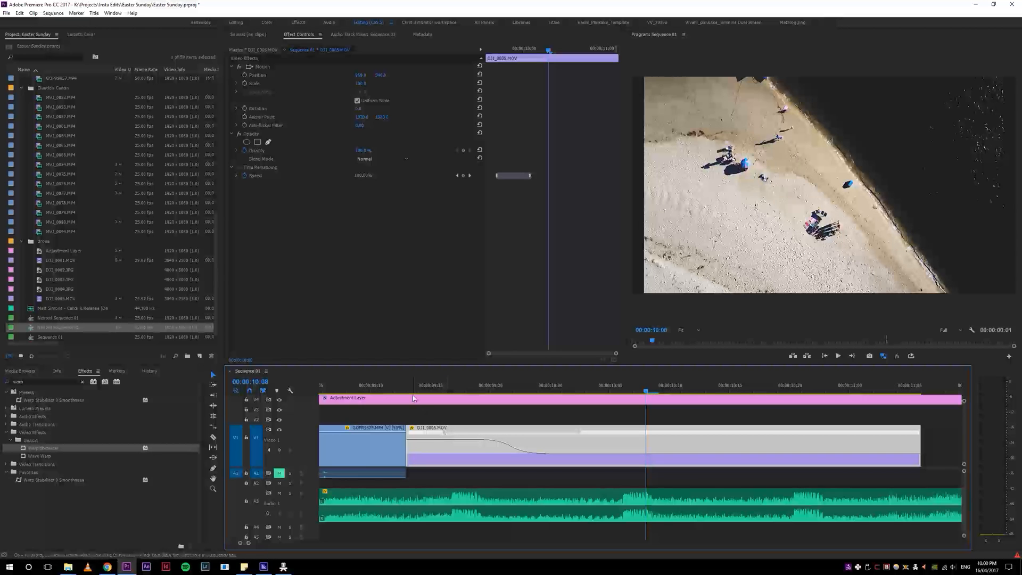
{"action": "left_click", "coordinate": [373, 385]}
{"action": "key", "text": "space"}
{"action": "key", "text": "space"}
{"action": "key", "text": "4"}
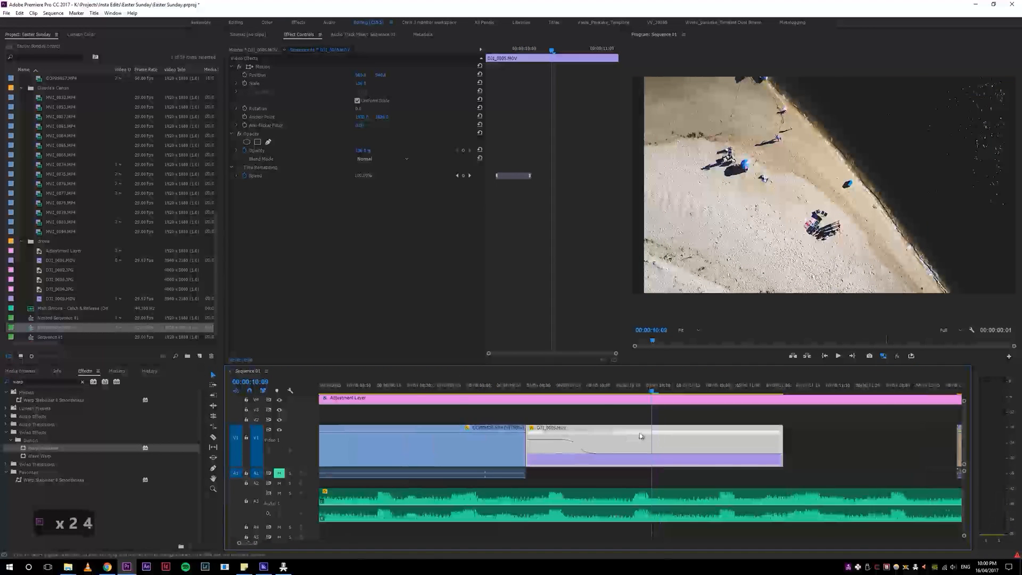
Step: Lengthen the drone clip's speed ramp by moving its end keyframe later, undo the stray clip-end edit, and play the result
{"action": "left_click_drag", "start_coordinate": [612, 434], "coordinate": [655, 438]}
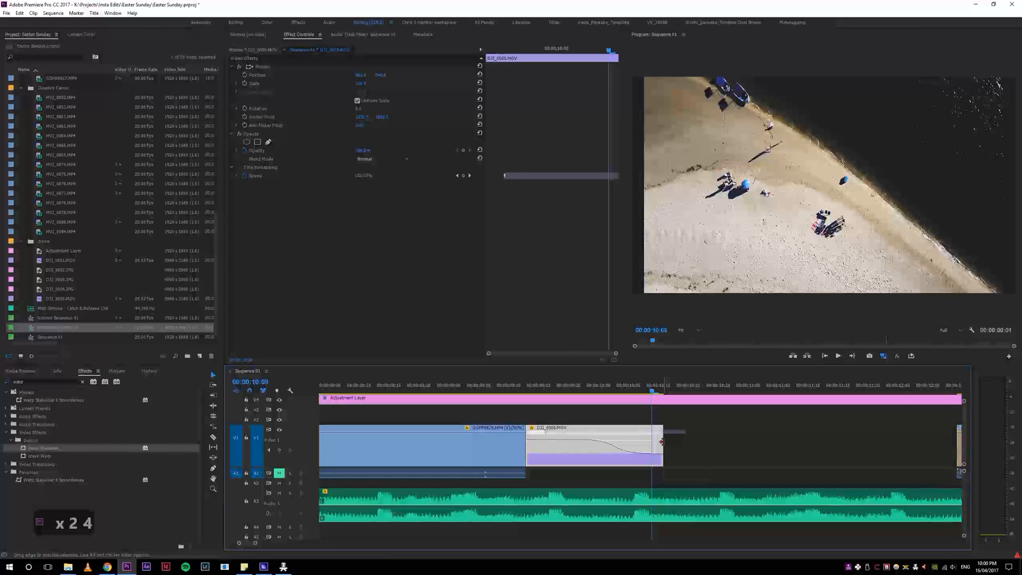
{"action": "left_click_drag", "start_coordinate": [661, 441], "coordinate": [729, 442]}
{"action": "key", "text": "ctrl+z"}
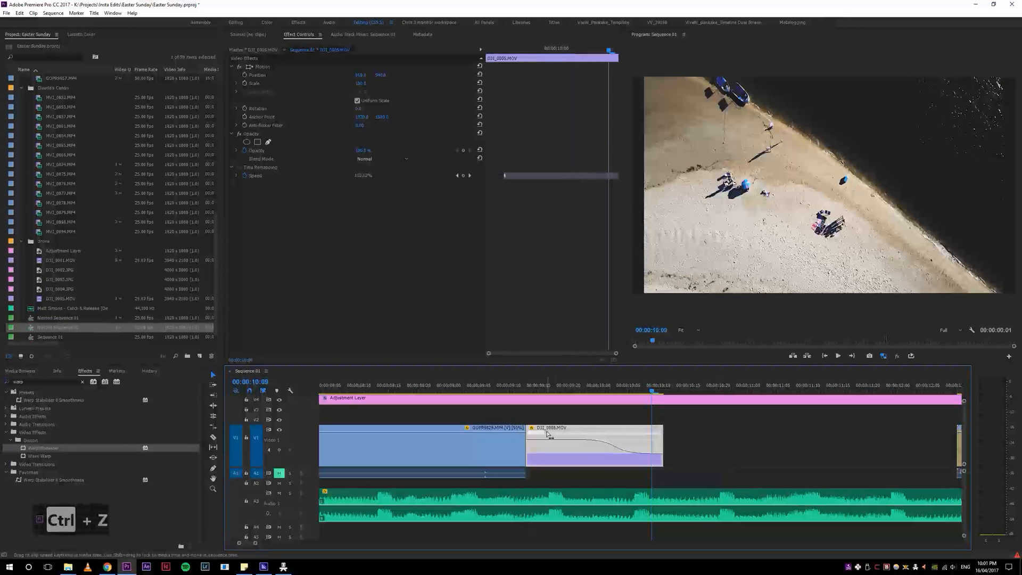
{"action": "left_click_drag", "start_coordinate": [545, 433], "coordinate": [553, 434]}
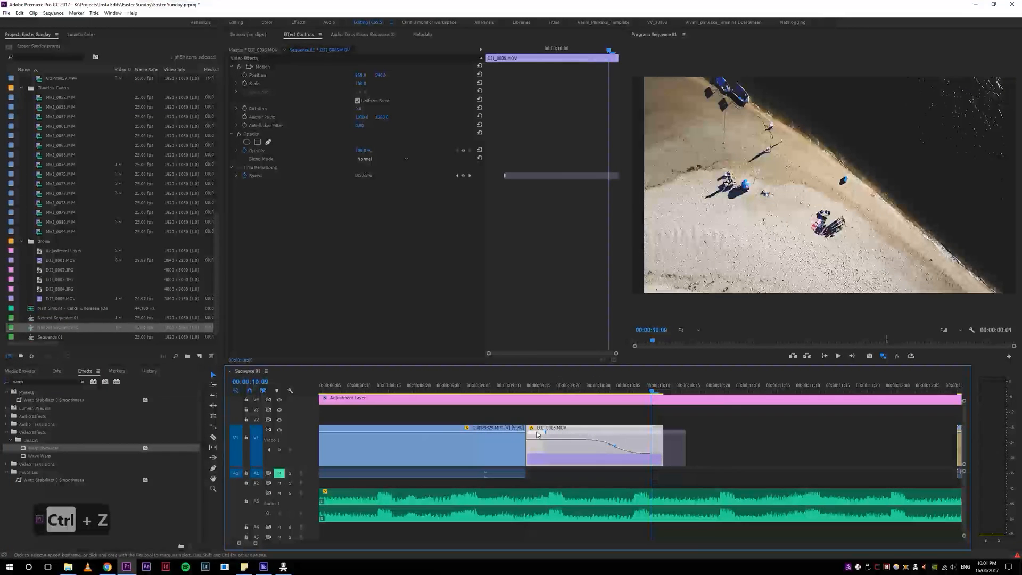
{"action": "left_click", "coordinate": [508, 383]}
{"action": "key", "text": "space"}
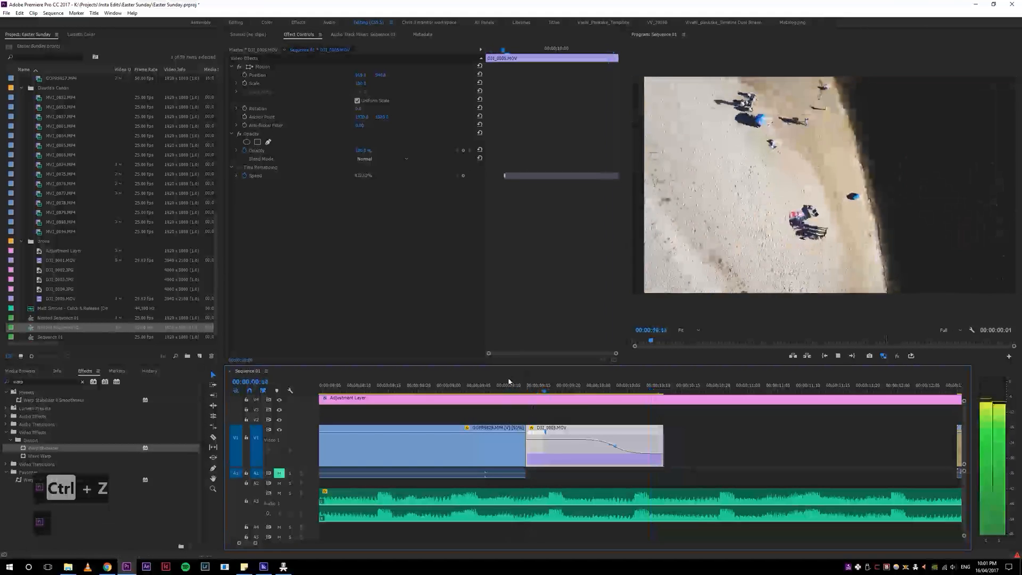
{"action": "key", "text": "space"}
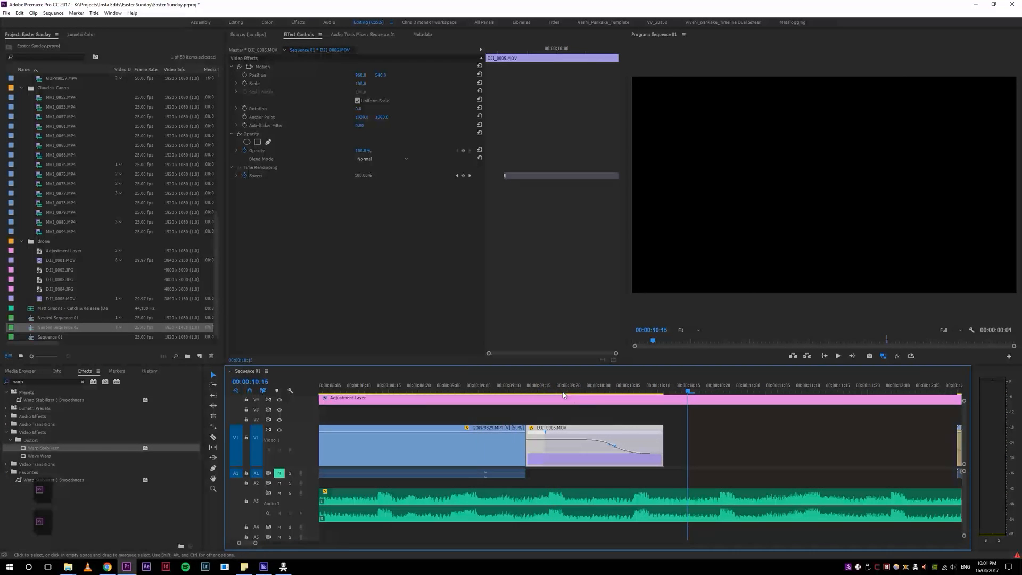
Step: Move the start of the speed ramp earlier to the drone clip's beginning and replay from the shadow-and-leg shot
{"action": "key", "text": "j"}
{"action": "left_click_drag", "start_coordinate": [553, 433], "coordinate": [507, 435]}
{"action": "left_click_drag", "start_coordinate": [502, 390], "coordinate": [479, 390]}
{"action": "key", "text": "space"}
{"action": "left_click", "coordinate": [415, 384]}
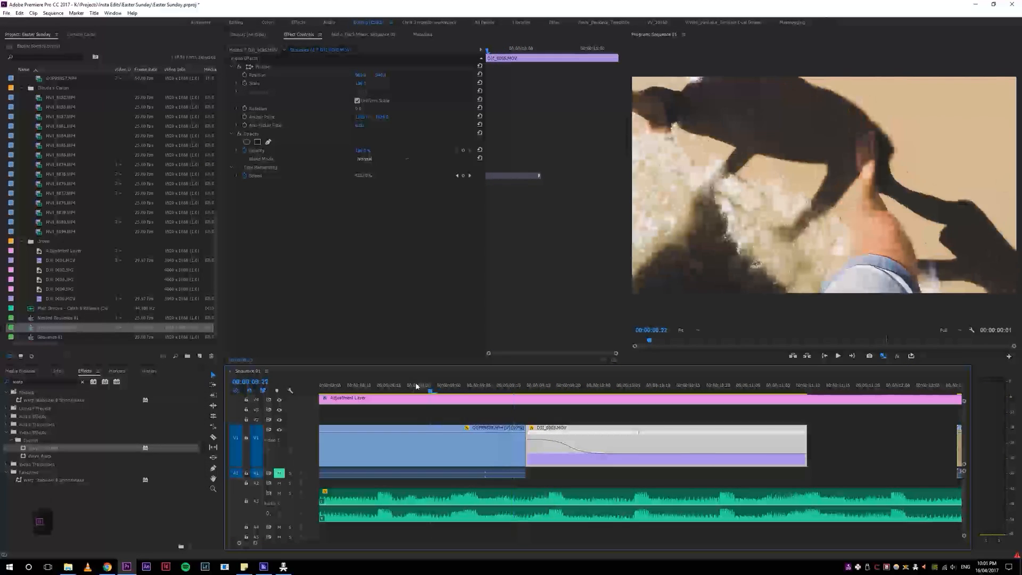
{"action": "key", "text": "space"}
{"action": "left_click", "coordinate": [471, 381]}
{"action": "key", "text": "space"}
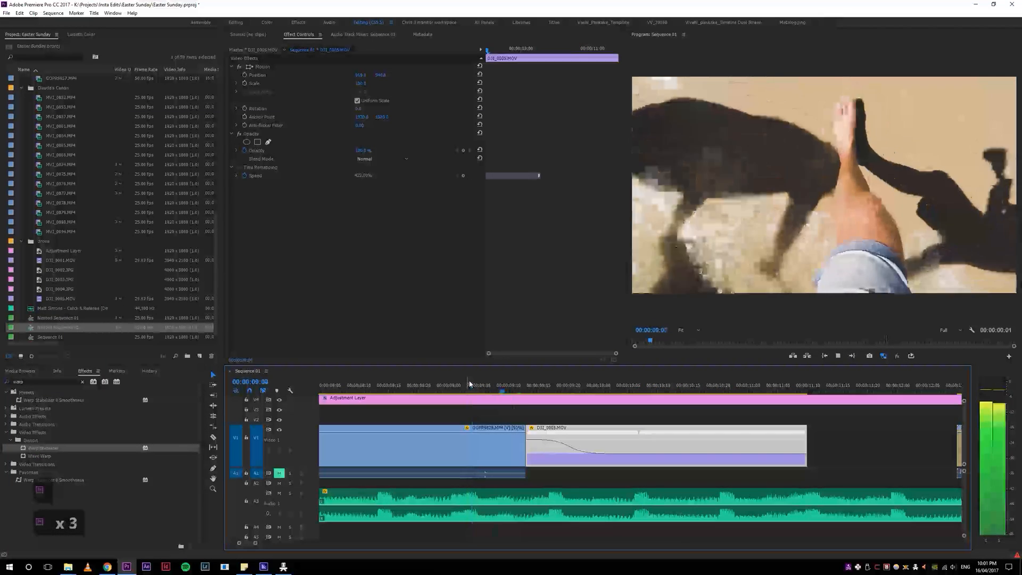
{"action": "key", "text": "space"}
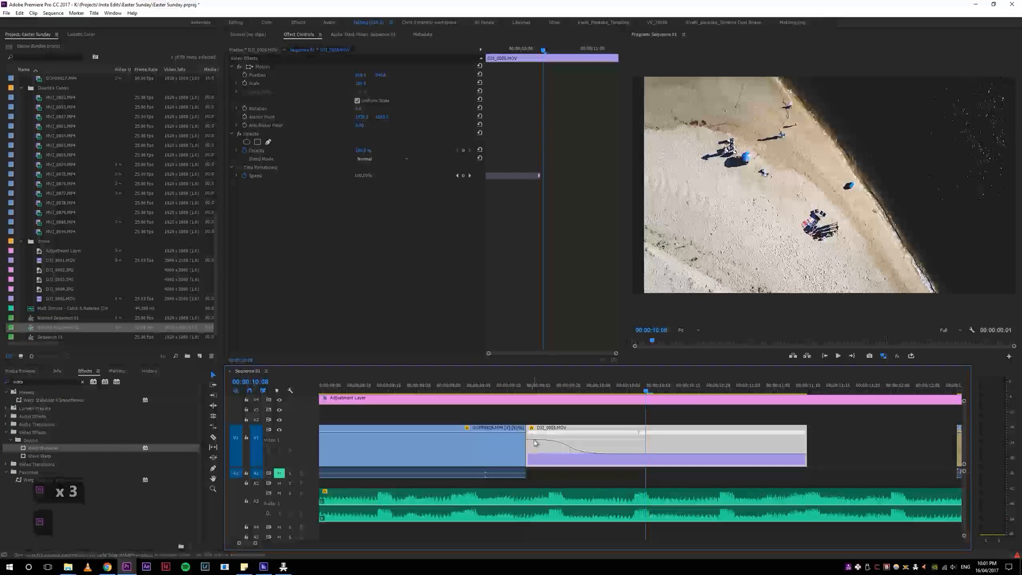
Step: Bring back drone footage ahead of the speed ramp, ripple-trim the clip's start to the playhead, and close the gap before it
{"action": "mouse_move", "coordinate": [531, 451]}
{"action": "left_mouse_down"}
{"action": "mouse_move", "coordinate": [563, 453]}
{"action": "mouse_move", "coordinate": [538, 450]}
{"action": "left_mouse_up"}
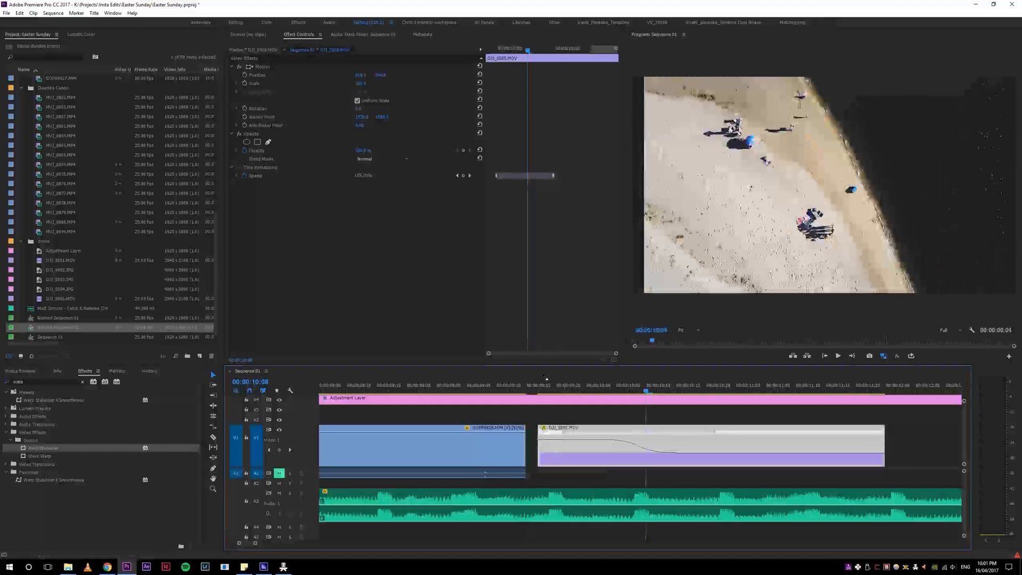
{"action": "left_click", "coordinate": [561, 384]}
{"action": "key", "text": "q"}
{"action": "left_click", "coordinate": [532, 388]}
{"action": "key", "text": "d"}
{"action": "key", "text": "s"}
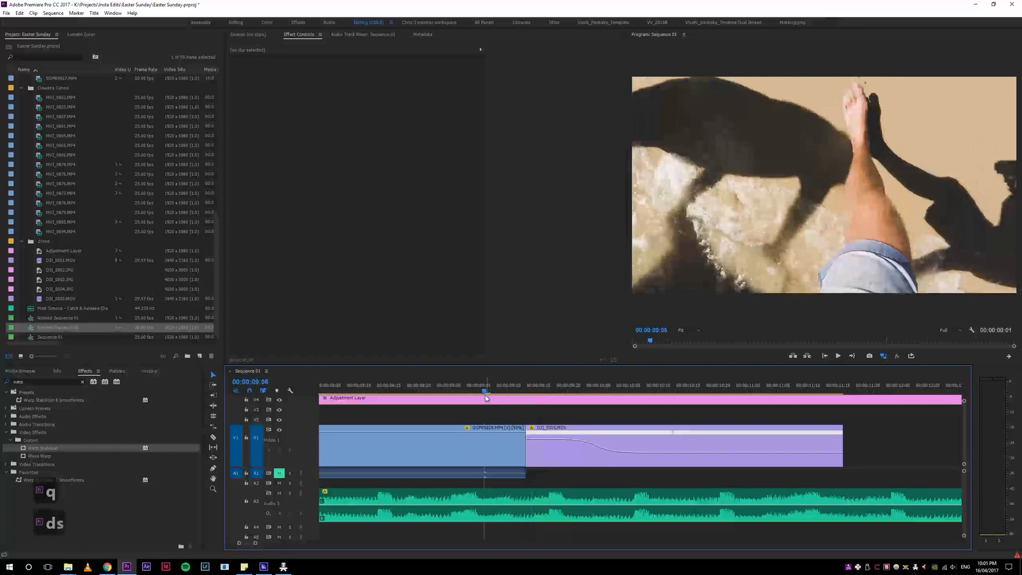
Step: Replay the retrimmed cut into the drone clip, select DJI_0005.MOV, and place the playhead at 00:00:09:15
{"action": "key", "text": "space"}
{"action": "left_click_drag", "start_coordinate": [534, 390], "coordinate": [508, 389]}
{"action": "key", "text": "space"}
{"action": "key", "text": "space"}
{"action": "left_click", "coordinate": [589, 450]}
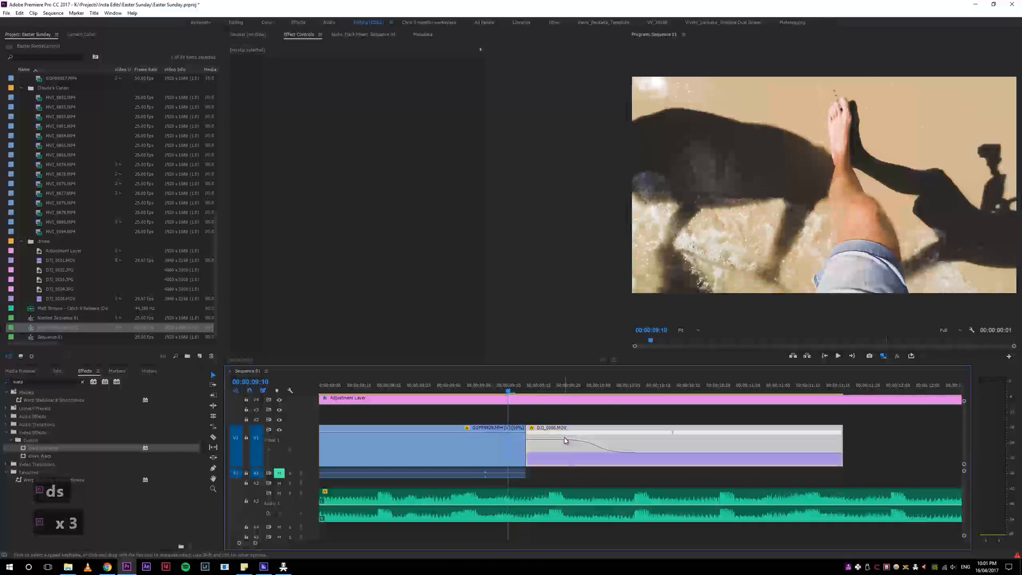
{"action": "left_click", "coordinate": [538, 388]}
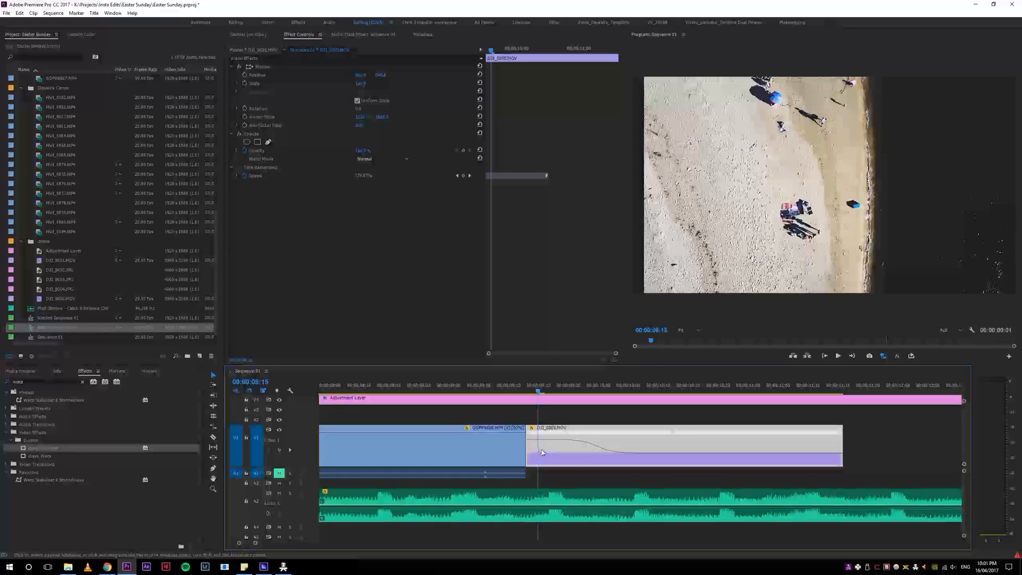
Step: Bring back earlier footage at the start of the drone clip, then ripple-trim that start and replay the cut
{"action": "left_click_drag", "start_coordinate": [531, 450], "coordinate": [458, 450]}
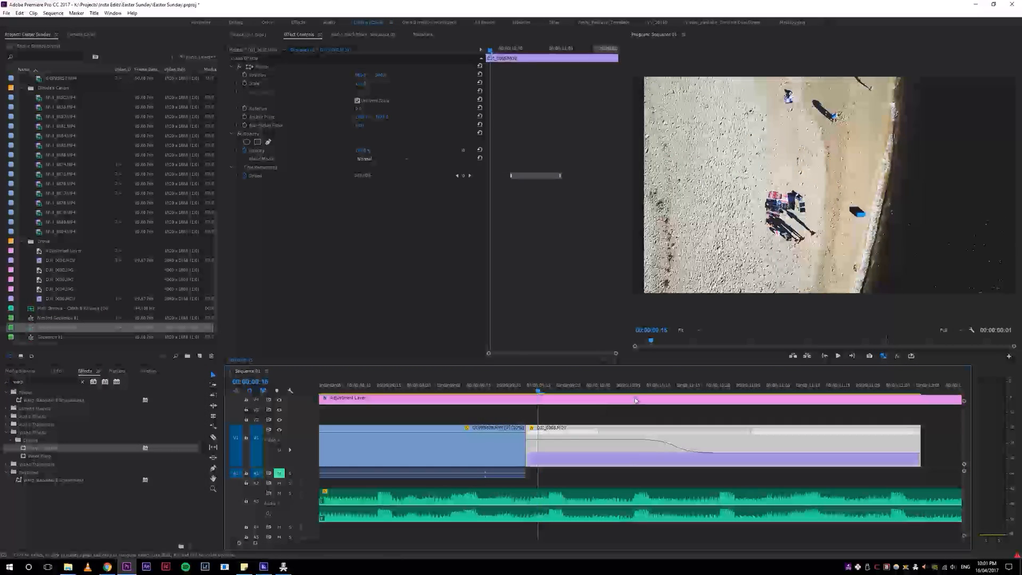
{"action": "key", "text": "q"}
{"action": "left_click", "coordinate": [455, 393]}
{"action": "key", "text": "space"}
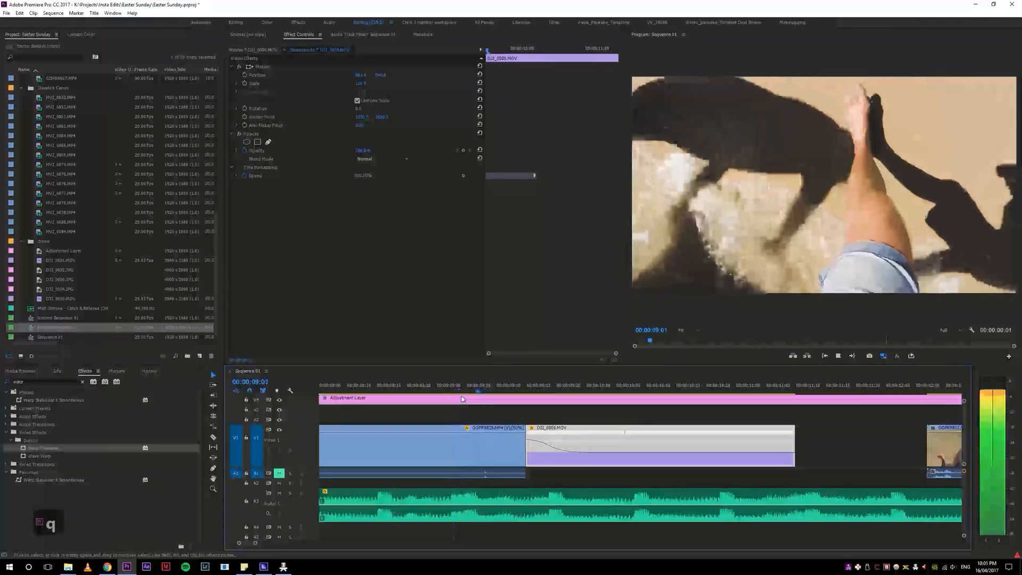
Step: Ripple-extend the start of the drone clip by a few frames, play it, and trim the start back slightly
{"action": "key", "text": "2"}
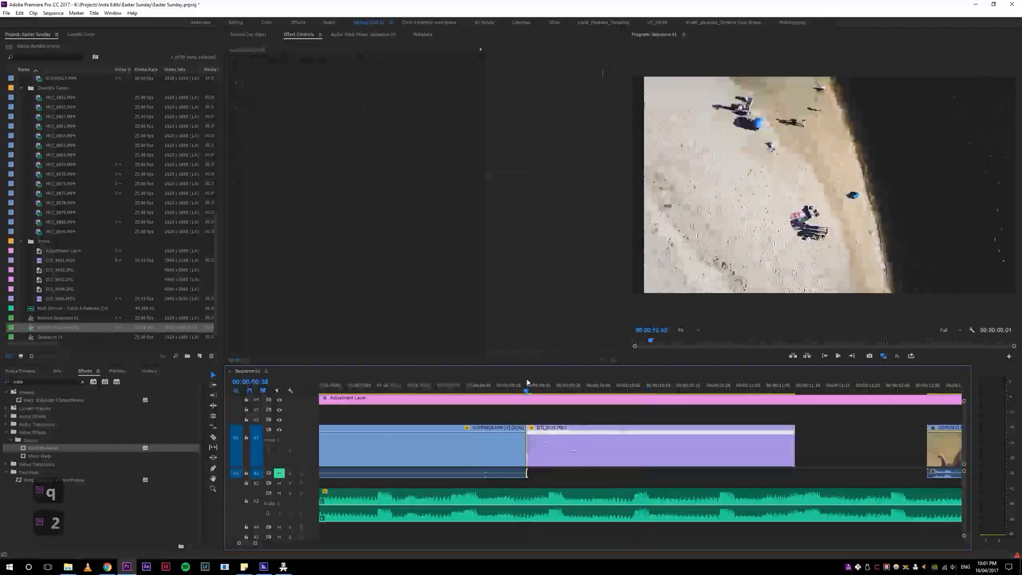
{"action": "key", "text": "e"}
{"action": "key", "text": "space"}
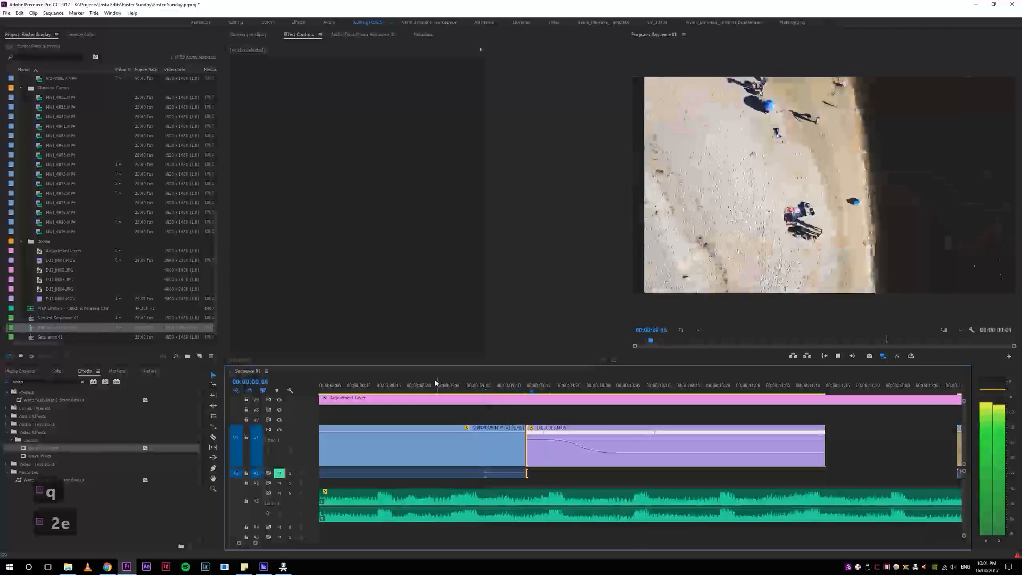
{"action": "key", "text": "space"}
{"action": "key", "text": "q"}
Step: Replay the transition from the shadow-and-leg shot into the drone clip several times to judge the cut
{"action": "left_click", "coordinate": [434, 383]}
{"action": "key", "text": "space"}
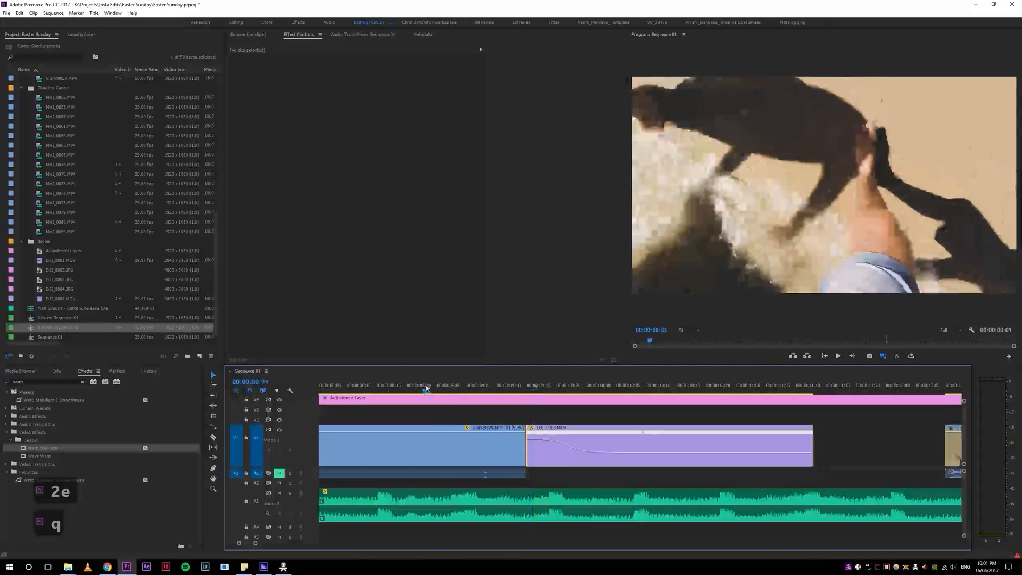
{"action": "key", "text": "space"}
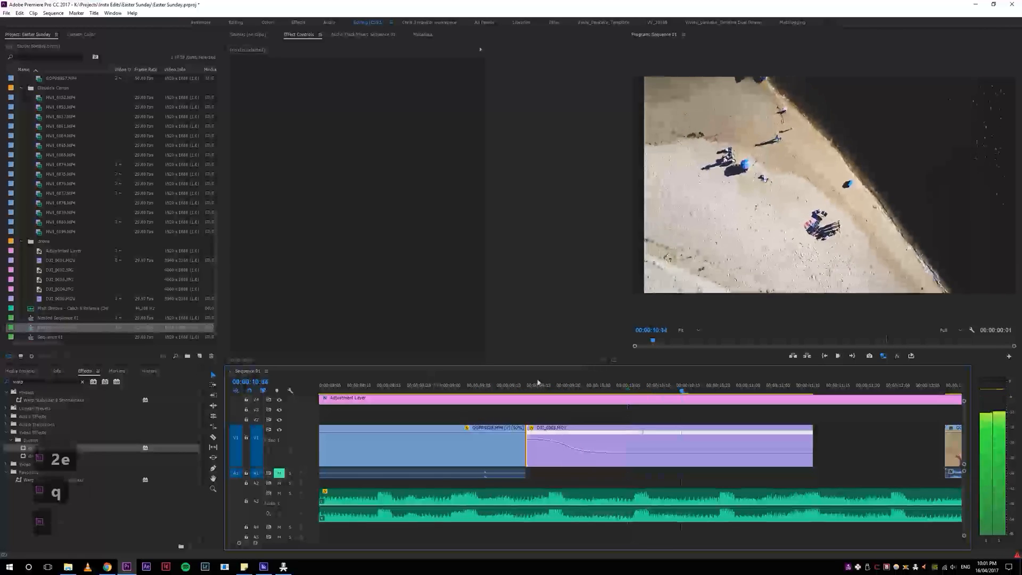
{"action": "left_click", "coordinate": [444, 383]}
{"action": "key", "text": "space"}
{"action": "key", "text": "space"}
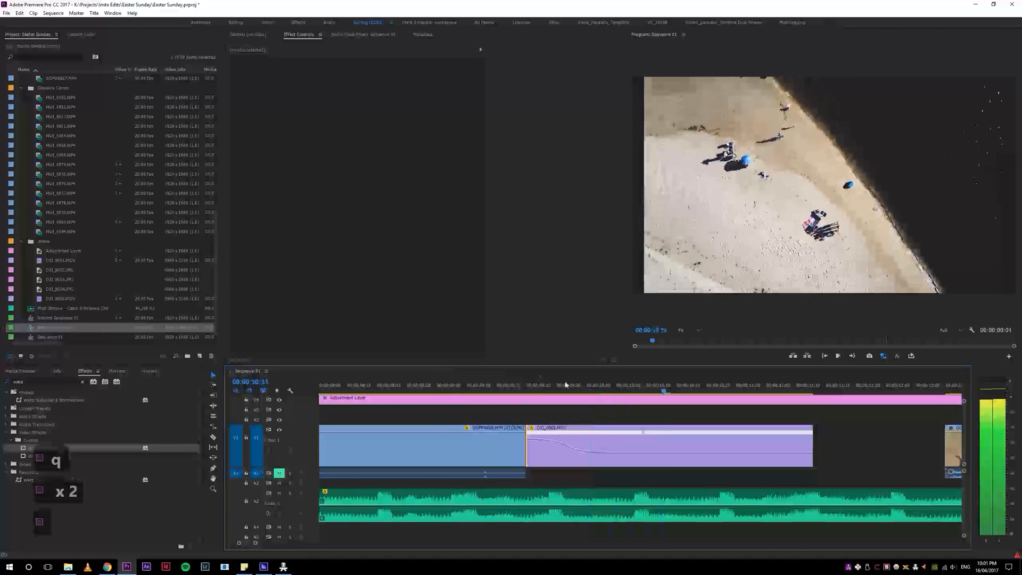
{"action": "left_click", "coordinate": [433, 383]}
{"action": "key", "text": "space"}
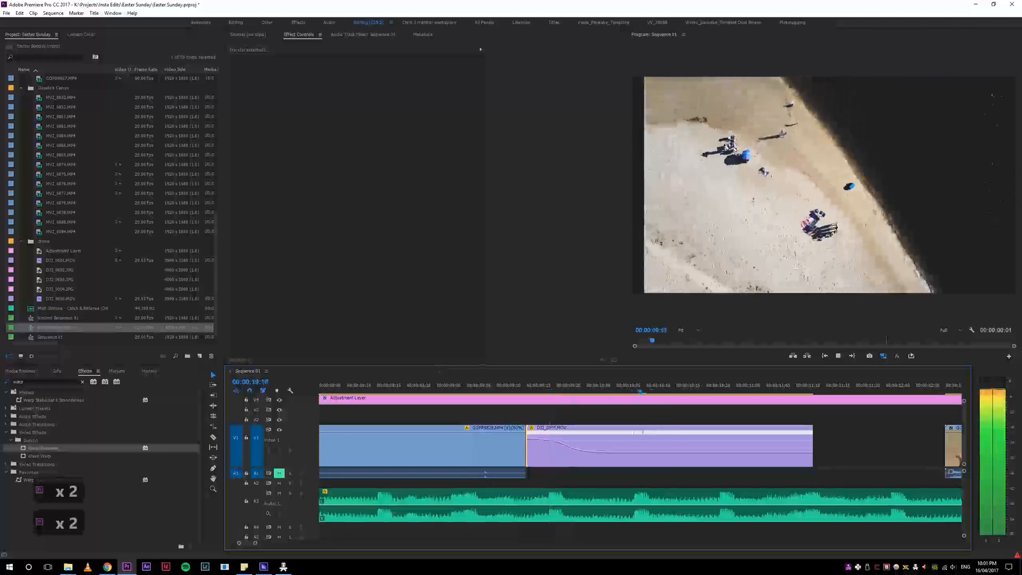
Step: Ripple-trim the start of the drone clip to the playhead and replay from the shadow-and-leg shot
{"action": "key", "text": "space"}
{"action": "key", "text": "q"}
{"action": "left_click", "coordinate": [455, 384]}
{"action": "key", "text": "space"}
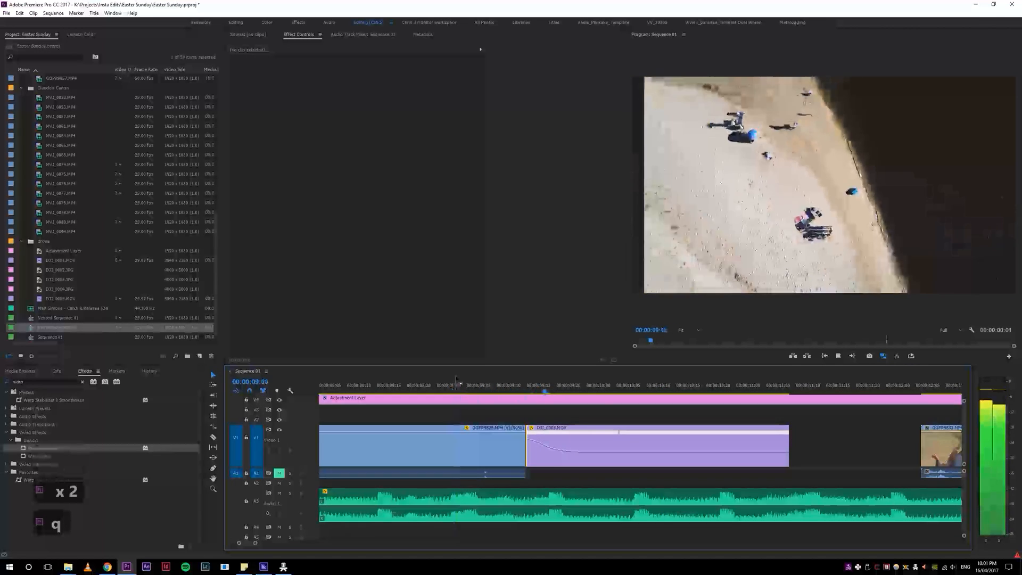
Step: Move the end keyframe of the drone clip's speed ramp later and replay the ramp
{"action": "key", "text": "space"}
{"action": "left_click_drag", "start_coordinate": [619, 434], "coordinate": [675, 437]}
{"action": "key", "text": "space"}
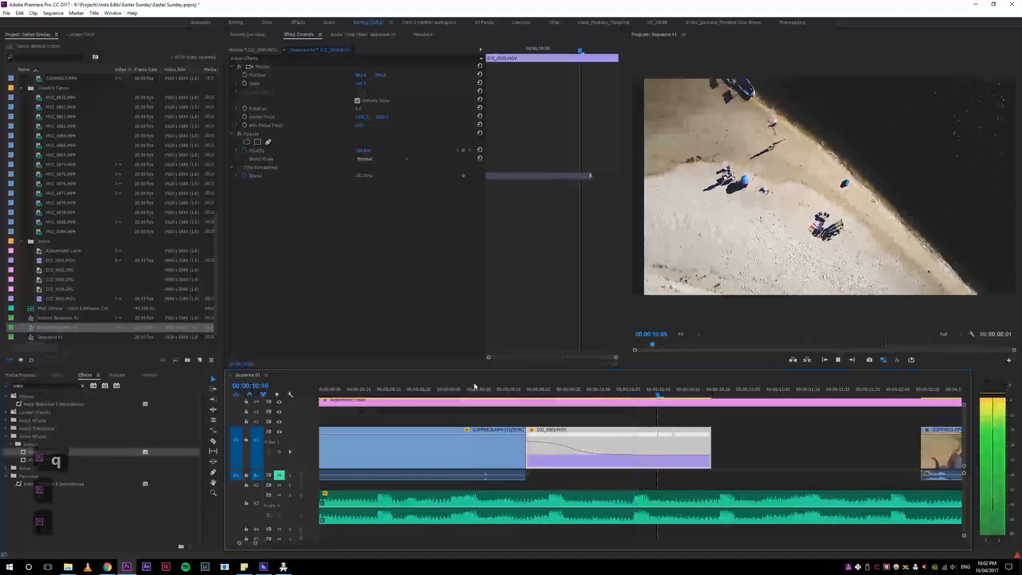
{"action": "left_click", "coordinate": [477, 387]}
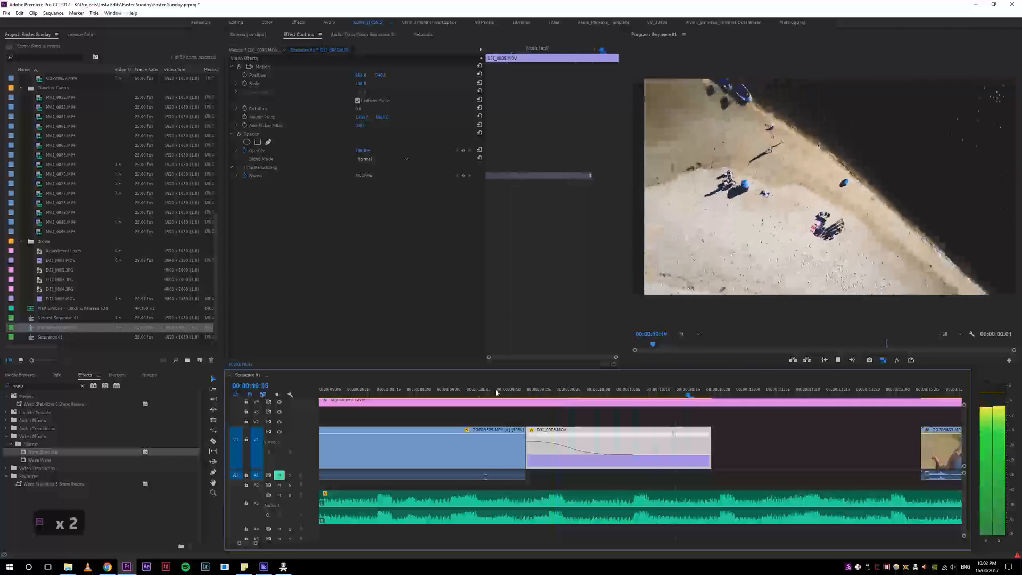
{"action": "left_click", "coordinate": [508, 389]}
{"action": "key", "text": "space"}
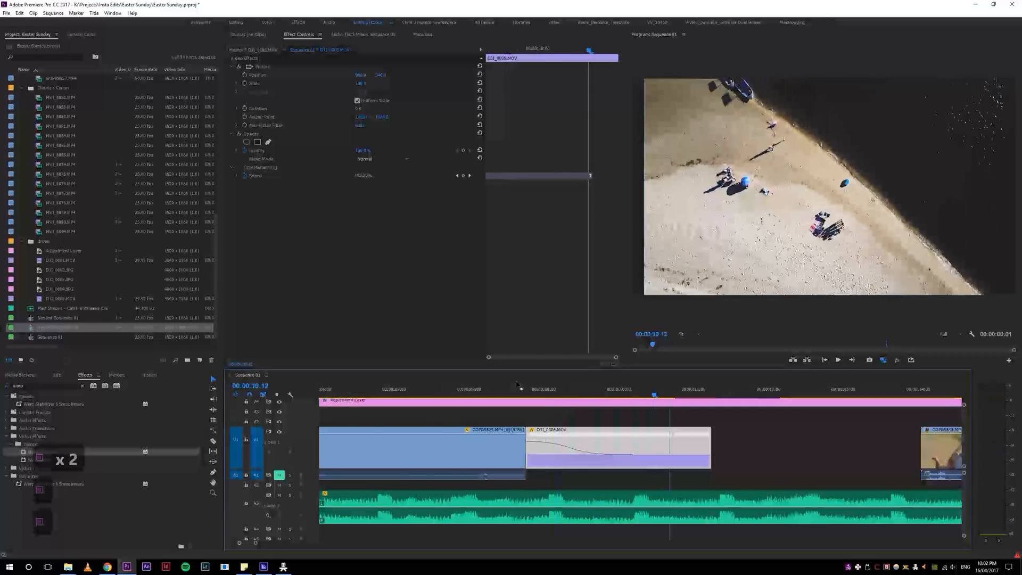
Step: Restore a few frames of footage at the drone clip's start with a ripple edit and play across the cut
{"action": "key", "text": "4"}
{"action": "key", "text": "4"}
{"action": "key", "text": "5"}
{"action": "key", "text": "5"}
{"action": "left_click_drag", "start_coordinate": [499, 453], "coordinate": [470, 444]}
{"action": "left_click", "coordinate": [437, 387]}
{"action": "key", "text": "space"}
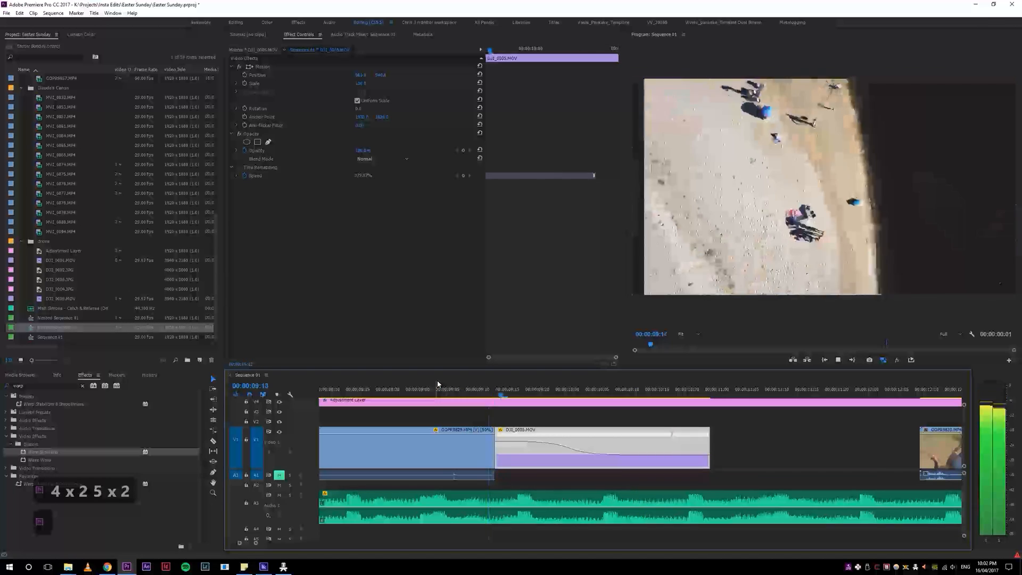
Step: Ripple-trim the drone clip's start to the playhead repeatedly so it opens inside the speed ramp, and replay the cut
{"action": "key", "text": "q"}
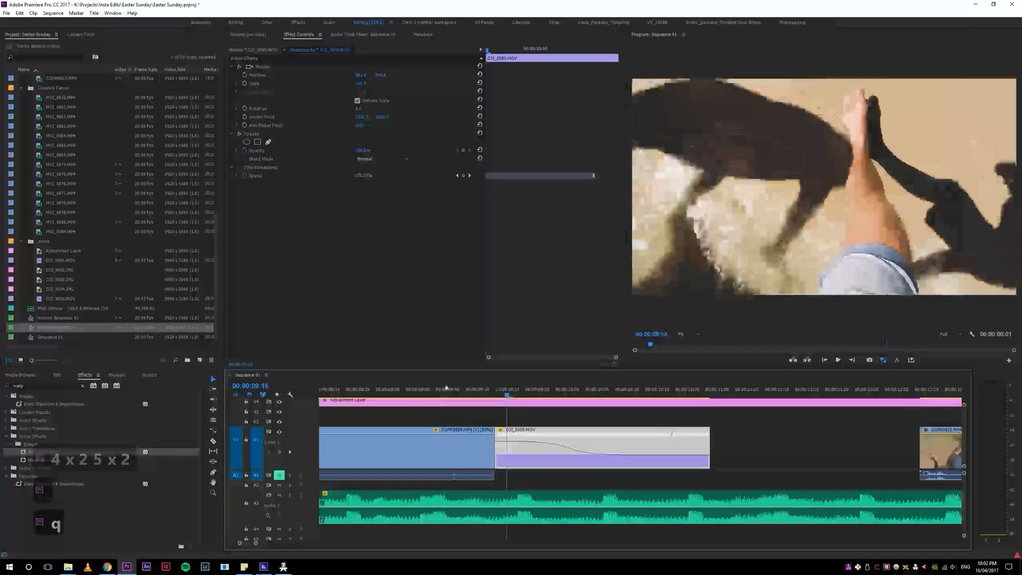
{"action": "key", "text": "q"}
{"action": "key", "text": "q"}
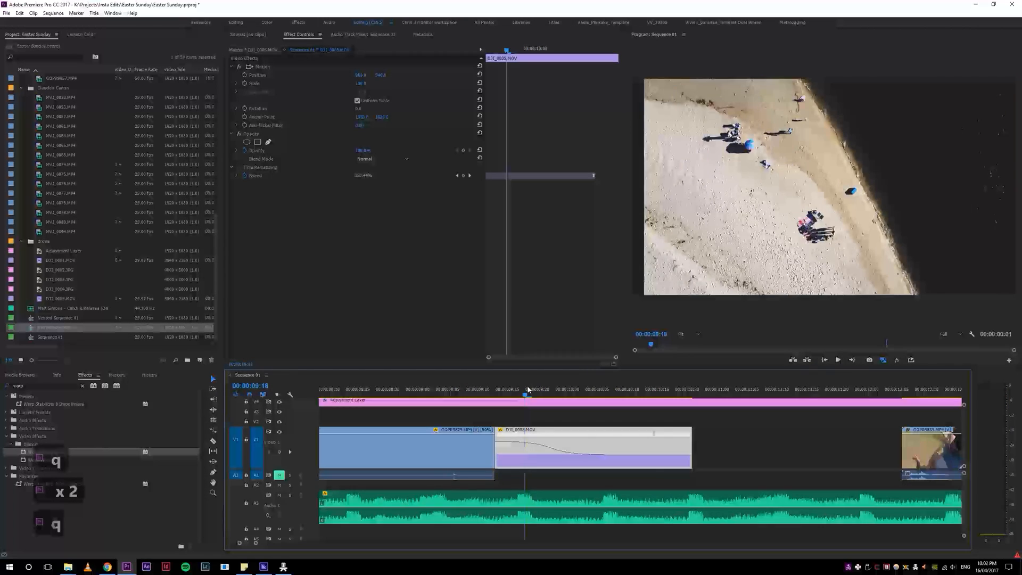
{"action": "key", "text": "space"}
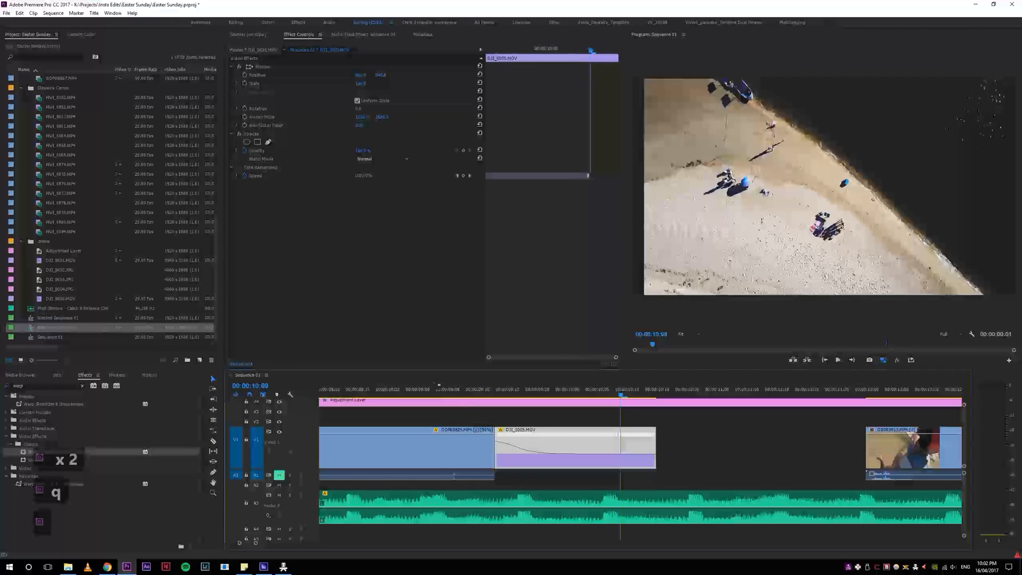
{"action": "key", "text": "space"}
{"action": "left_click", "coordinate": [448, 388]}
{"action": "key", "text": "space"}
{"action": "key", "text": "space"}
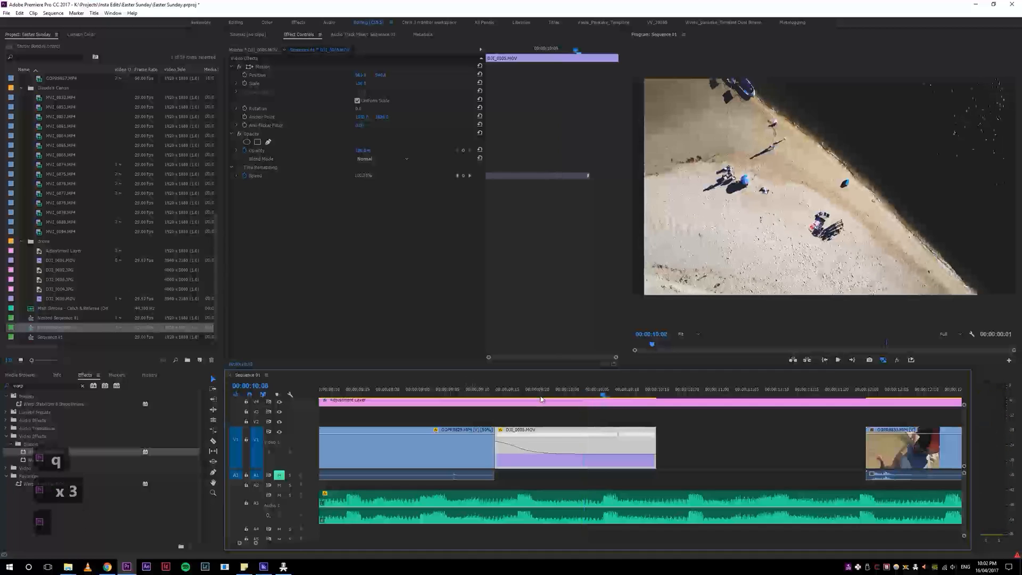
Step: Select the edit point before the drone clip, ripple-extend the clip's start by a couple of frames, and play it
{"action": "key", "text": "2"}
{"action": "left_click_drag", "start_coordinate": [507, 394], "coordinate": [431, 390]}
{"action": "left_click", "coordinate": [484, 393]}
{"action": "key", "text": "e"}
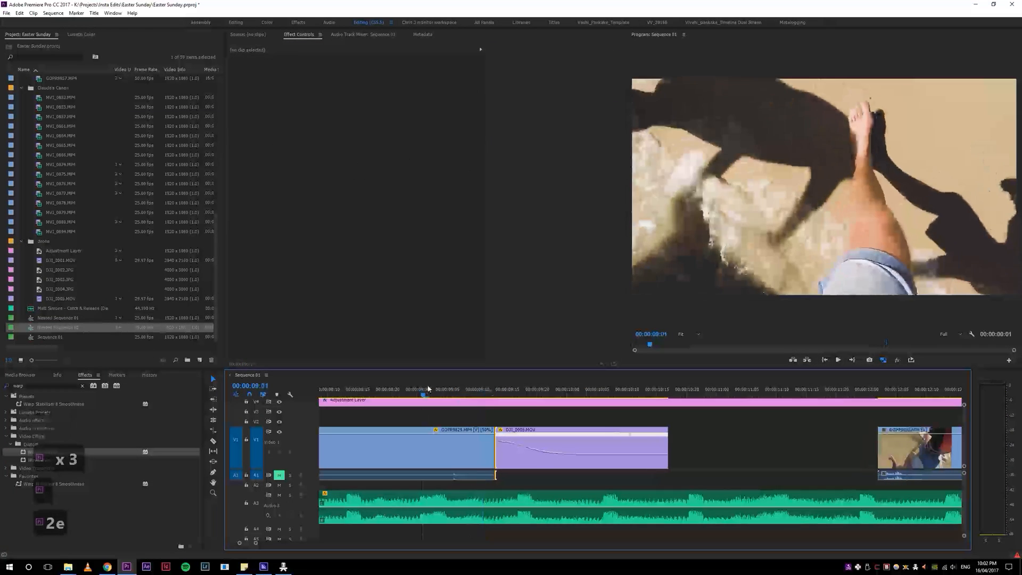
{"action": "key", "text": "space"}
Step: Trim the drone clip's start slightly with a ripple edit and replay from the end of the shadow-and-leg shot
{"action": "key", "text": "space"}
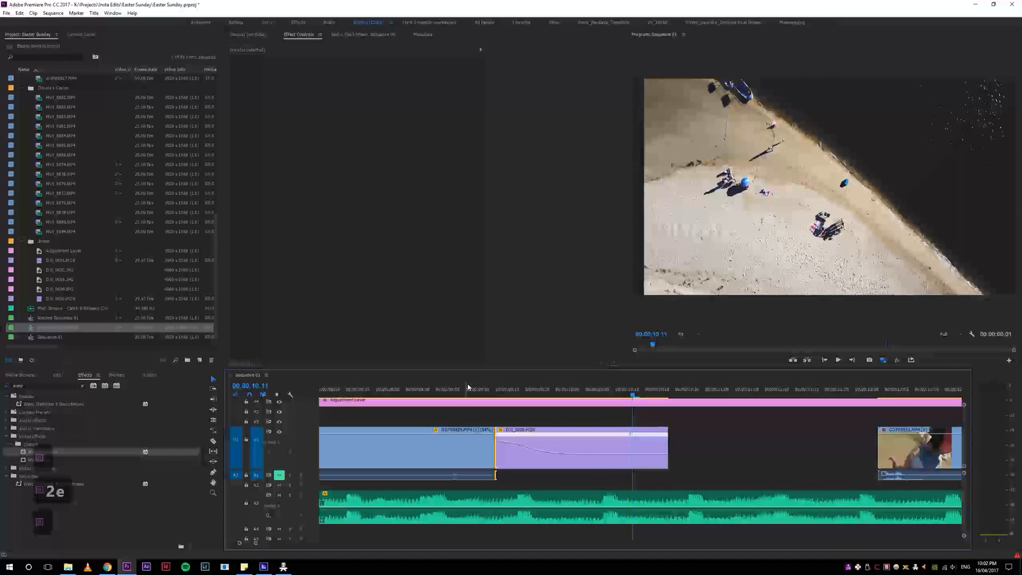
{"action": "key", "text": "q"}
{"action": "left_click_drag", "start_coordinate": [492, 389], "coordinate": [435, 389]}
{"action": "key", "text": "space"}
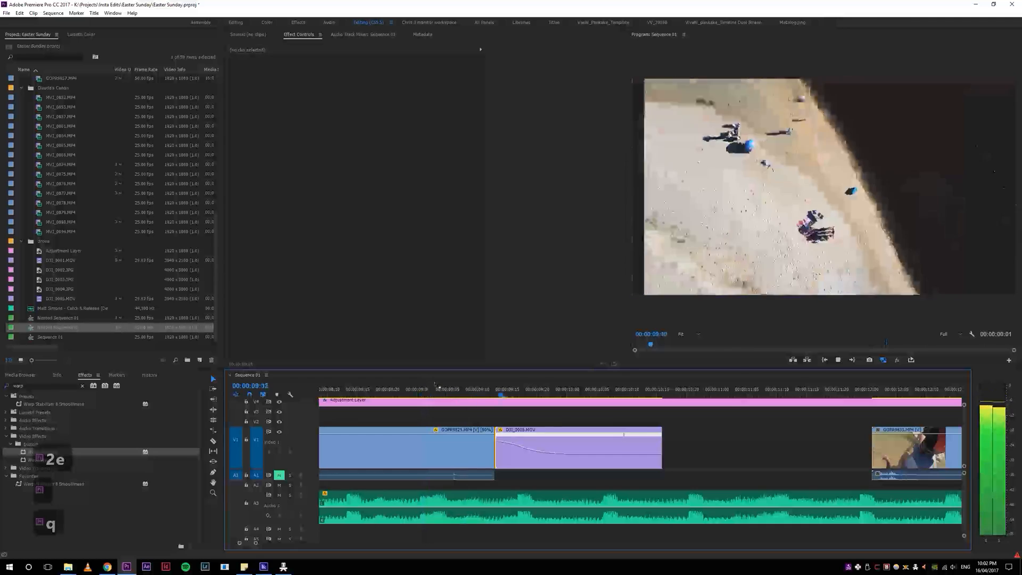
Step: Replay the transition into the drone clip, ripple-extend its start by one frame, and play the result
{"action": "key", "text": "space"}
{"action": "key", "text": "space"}
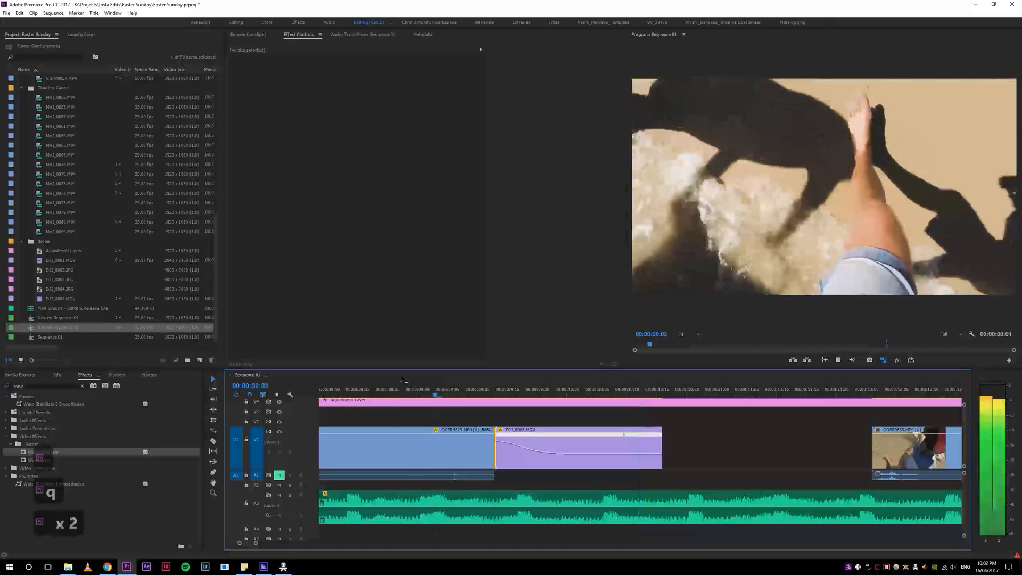
{"action": "key", "text": "4"}
{"action": "key", "text": "4"}
{"action": "key", "text": "5"}
{"action": "key", "text": "5"}
{"action": "key", "text": "space"}
{"action": "left_click", "coordinate": [358, 388]}
{"action": "key", "text": "space"}
{"action": "key", "text": "space"}
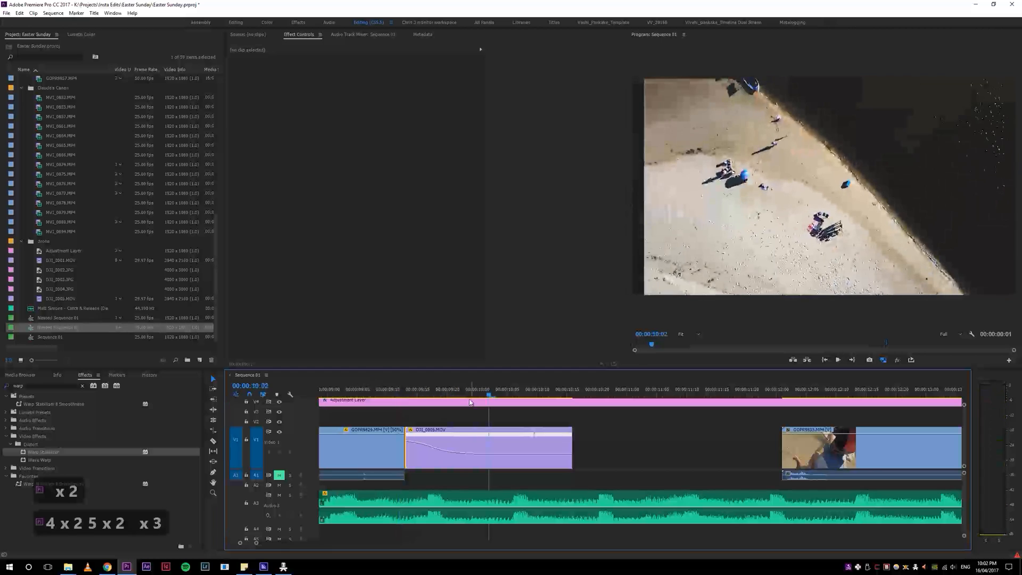
{"action": "key", "text": "e"}
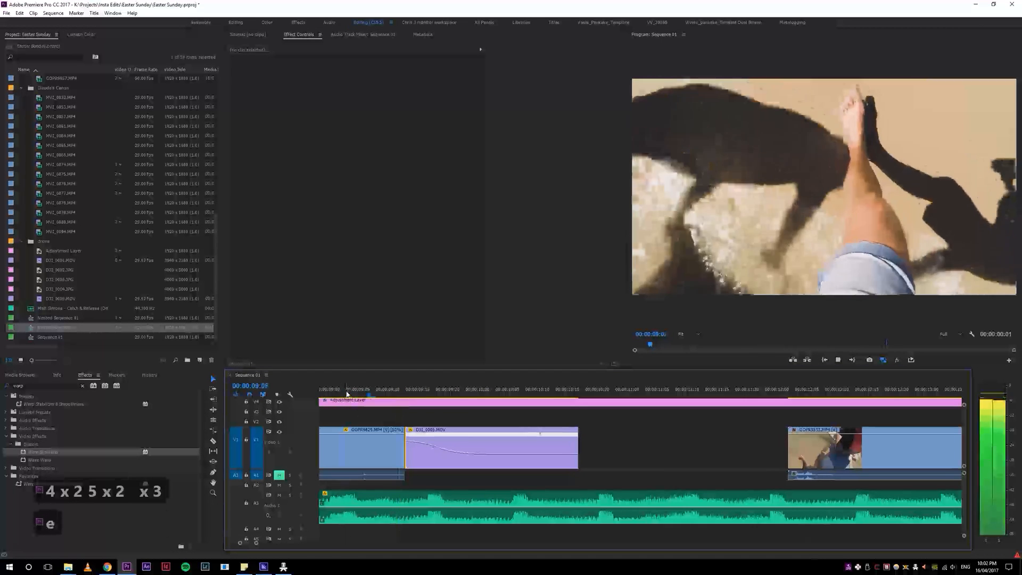
{"action": "key", "text": "space"}
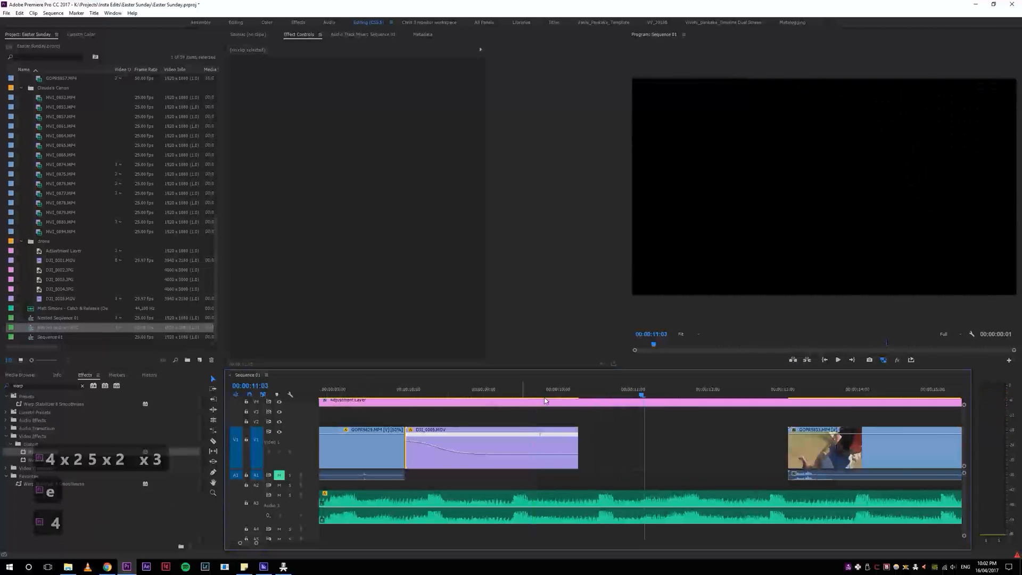
Step: Close the gap between the drone clip and the following GoPro clip, and replay the cuts around the drone shot
{"action": "key", "text": "4"}
{"action": "left_click", "coordinate": [669, 442]}
{"action": "key", "text": "s"}
{"action": "key", "text": "Delete"}
{"action": "left_click", "coordinate": [439, 396]}
{"action": "key", "text": "space"}
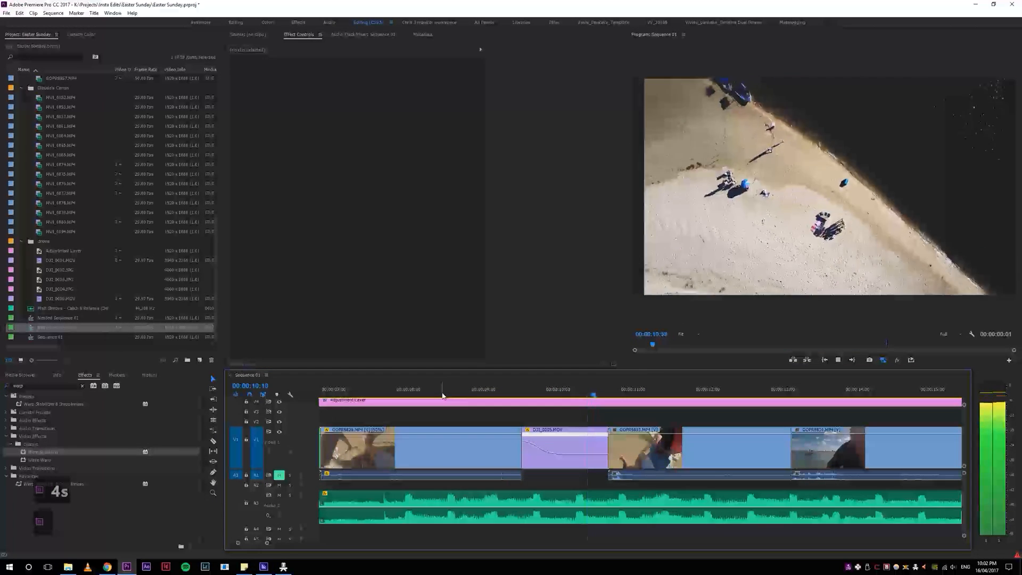
{"action": "key", "text": "space"}
{"action": "left_click", "coordinate": [516, 394]}
{"action": "key", "text": "space"}
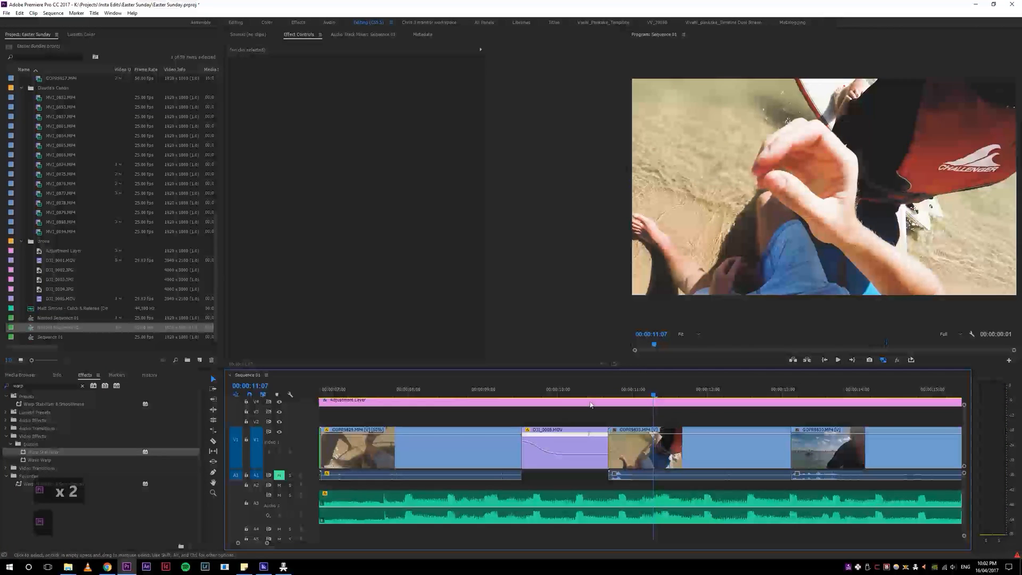
{"action": "left_click", "coordinate": [605, 395]}
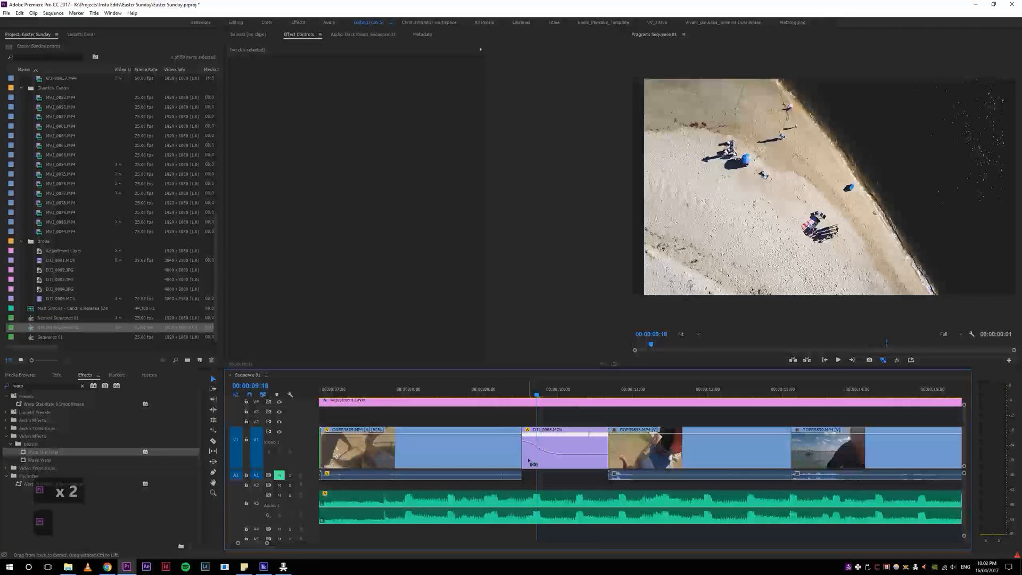
Step: Try a longer opening on the drone clip with its speed ramp shifted to the clip's beginning, and play it
{"action": "left_click_drag", "start_coordinate": [527, 457], "coordinate": [461, 461]}
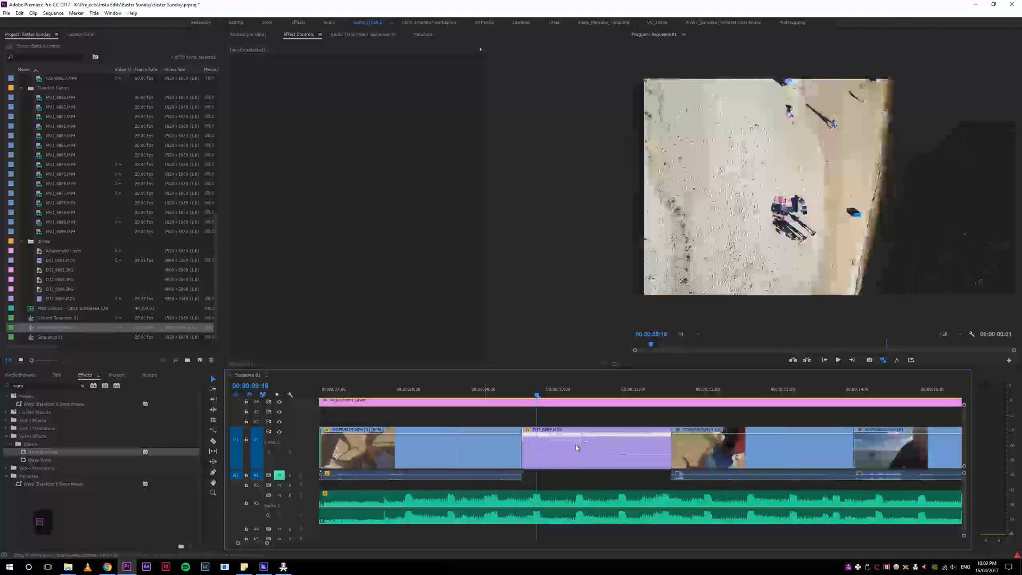
{"action": "left_click_drag", "start_coordinate": [549, 440], "coordinate": [505, 438]}
{"action": "left_click_drag", "start_coordinate": [499, 389], "coordinate": [438, 386]}
{"action": "key", "text": "space"}
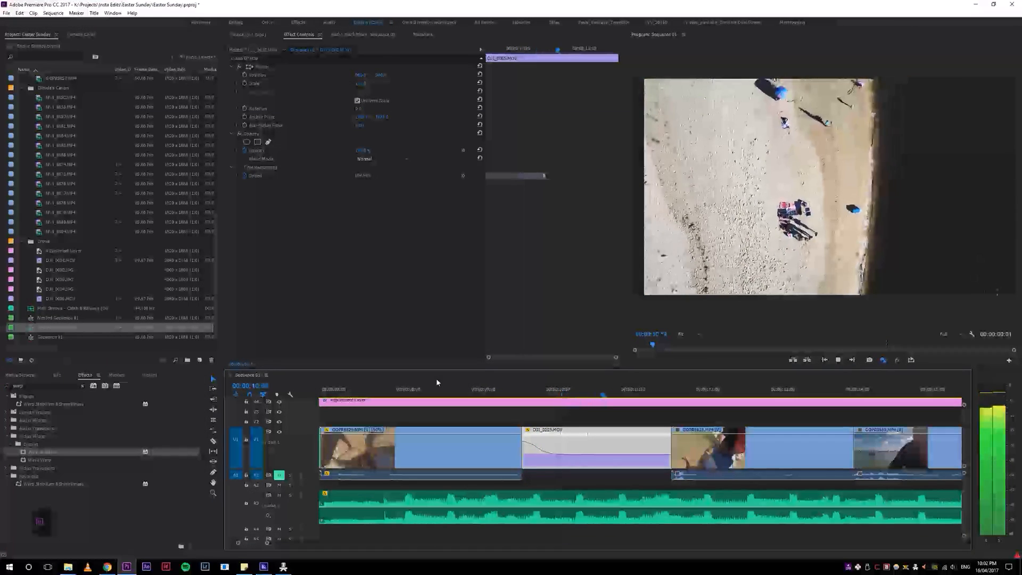
Step: Undo and redo the drone clip's longer opening and ramp shift to compare them, then undo both edits
{"action": "key", "text": "ctrl+z"}
{"action": "key", "text": "ctrl+z"}
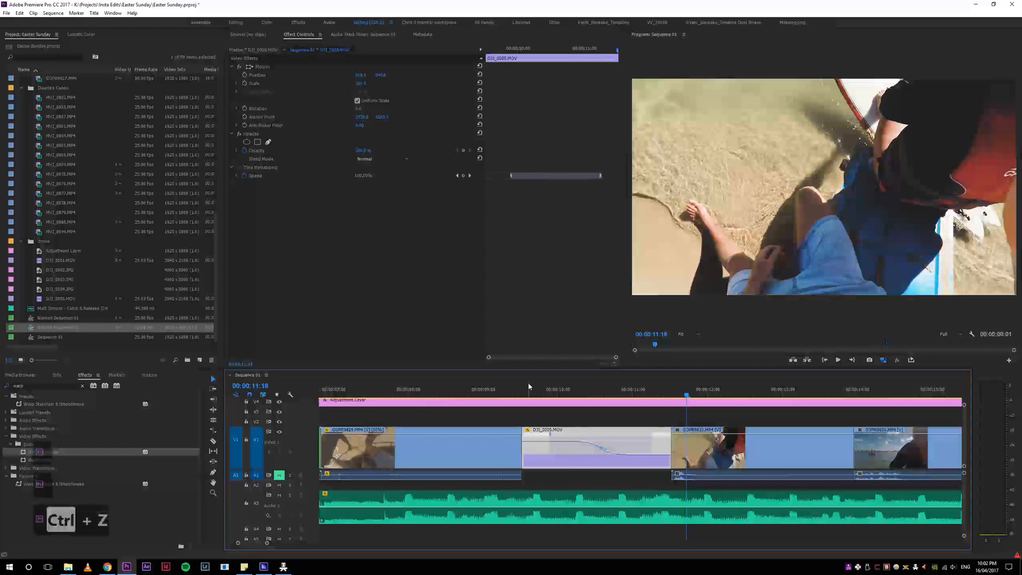
{"action": "key", "text": "ctrl+shift+z"}
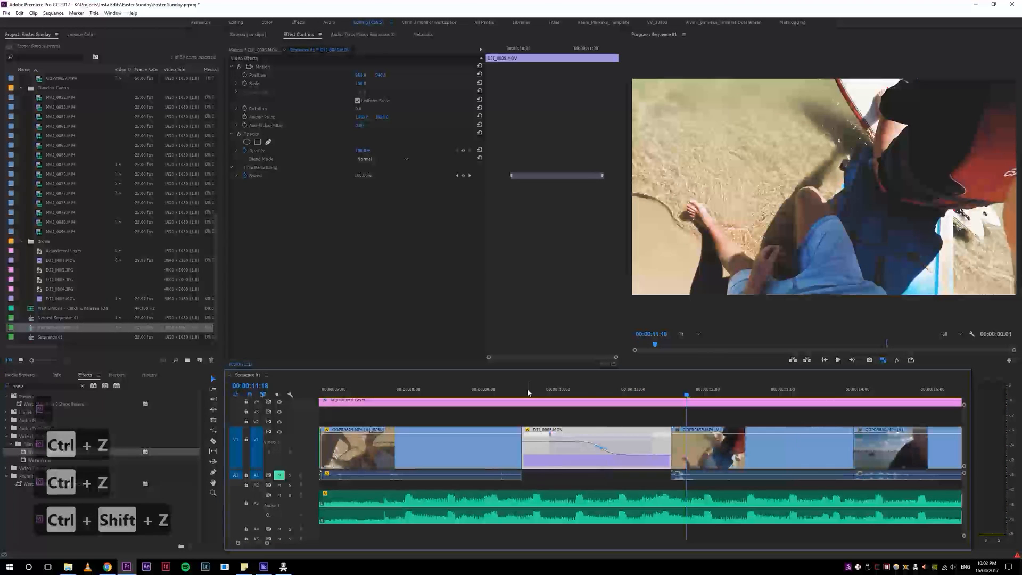
{"action": "key", "text": "ctrl+shift+z"}
{"action": "left_click", "coordinate": [484, 393]}
{"action": "key", "text": "space"}
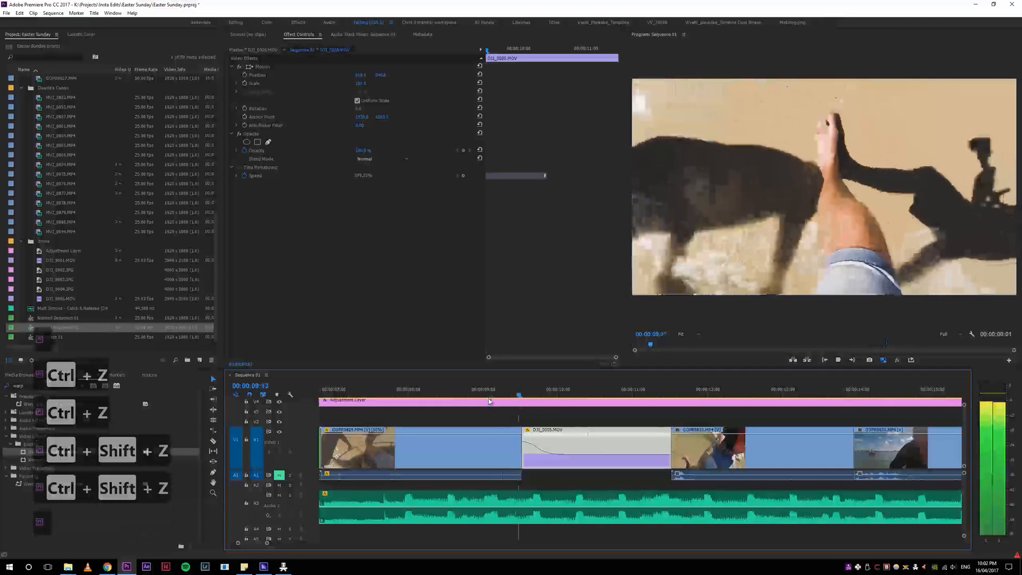
{"action": "key", "text": "ctrl+z"}
{"action": "key", "text": "ctrl+z"}
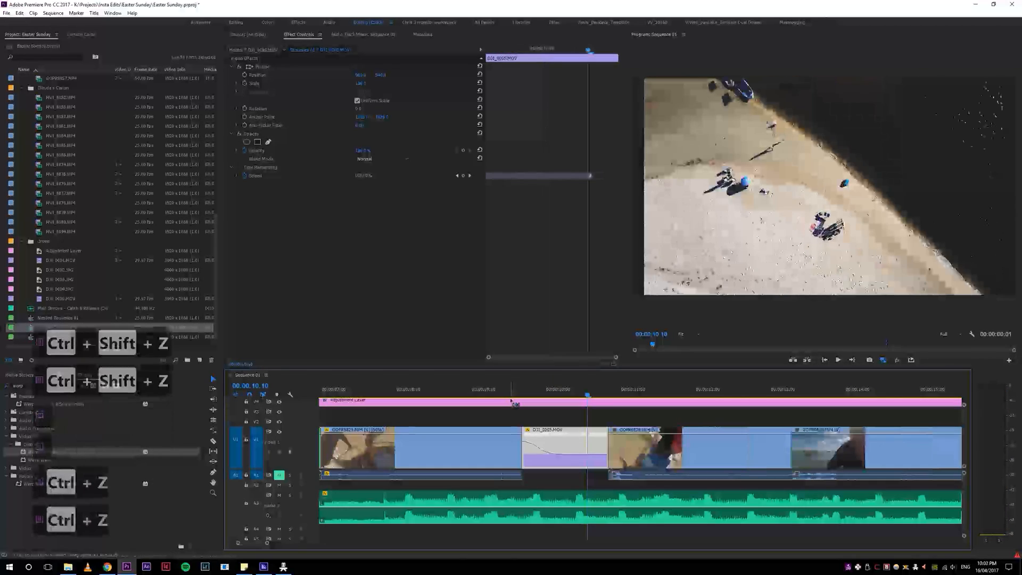
Step: Replay the sequence from the shadow-and-leg shot through the shorter drone clip into the following GoPro shot
{"action": "left_click", "coordinate": [512, 401]}
{"action": "left_click_drag", "start_coordinate": [486, 391], "coordinate": [474, 393]}
{"action": "key", "text": "space"}
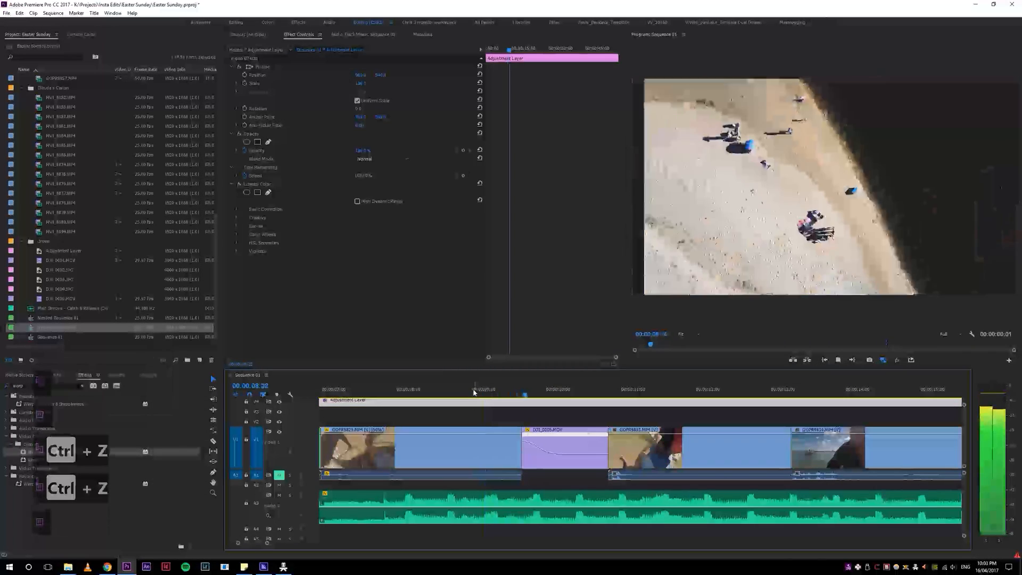
{"action": "key", "text": "space"}
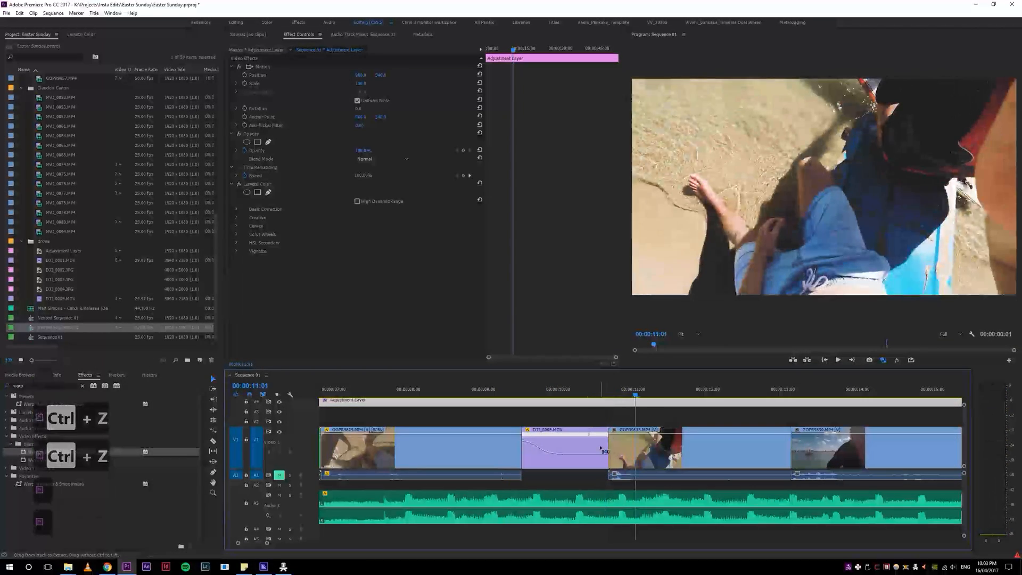
Step: Restore the drone clip's longer ending and replay the sequence from the shadow-and-leg shot into the drone shot
{"action": "key", "text": "ctrl+shift+z"}
{"action": "left_click", "coordinate": [490, 391]}
{"action": "key", "text": "space"}
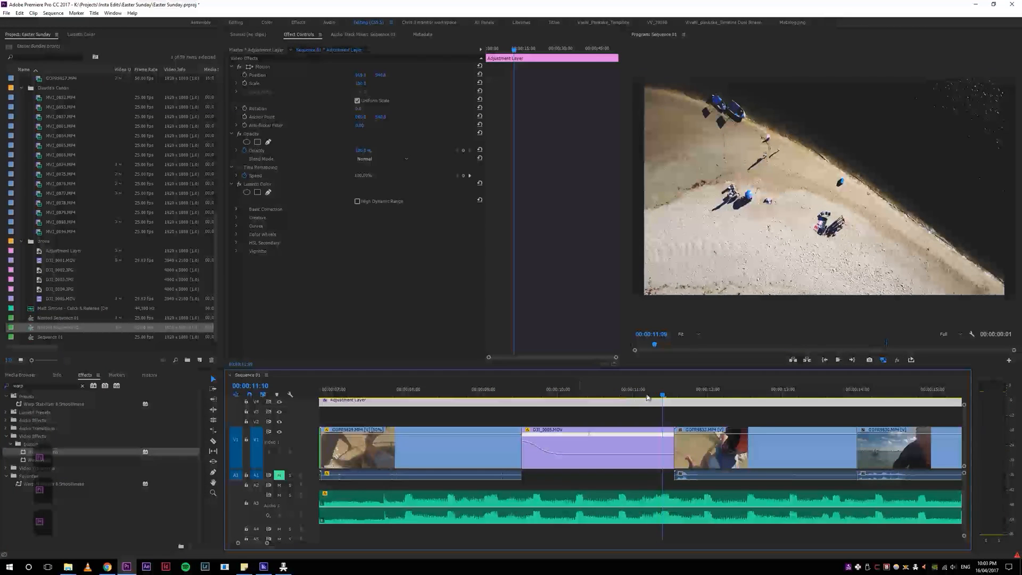
Step: Ripple-trim the end of the drone clip to 00:00:11:02 and replay the cut into the following GoPro shot
{"action": "left_click_drag", "start_coordinate": [621, 398], "coordinate": [619, 401]}
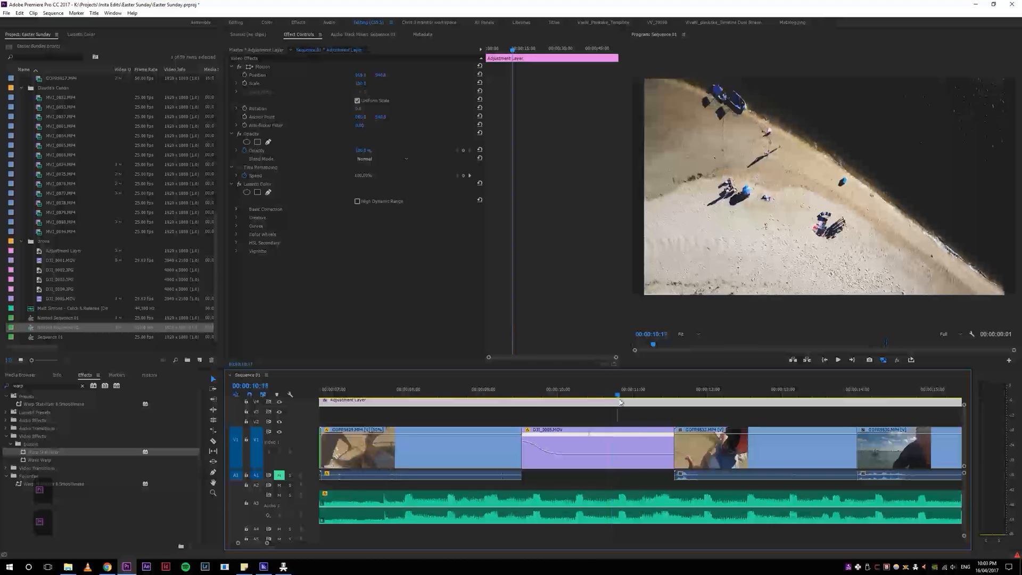
{"action": "key", "text": "w"}
{"action": "key", "text": "w"}
{"action": "left_click", "coordinate": [497, 390]}
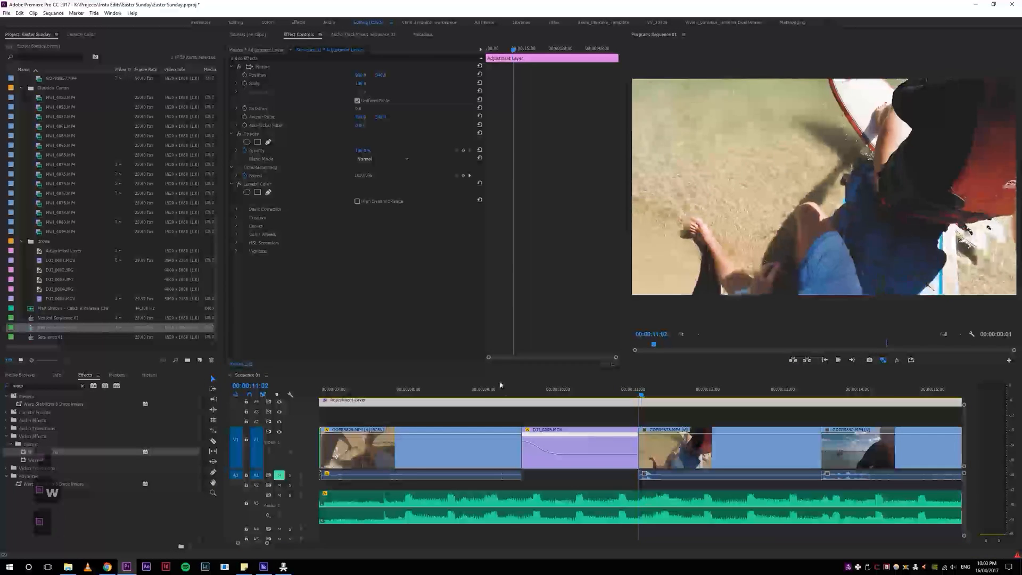
{"action": "key", "text": "space"}
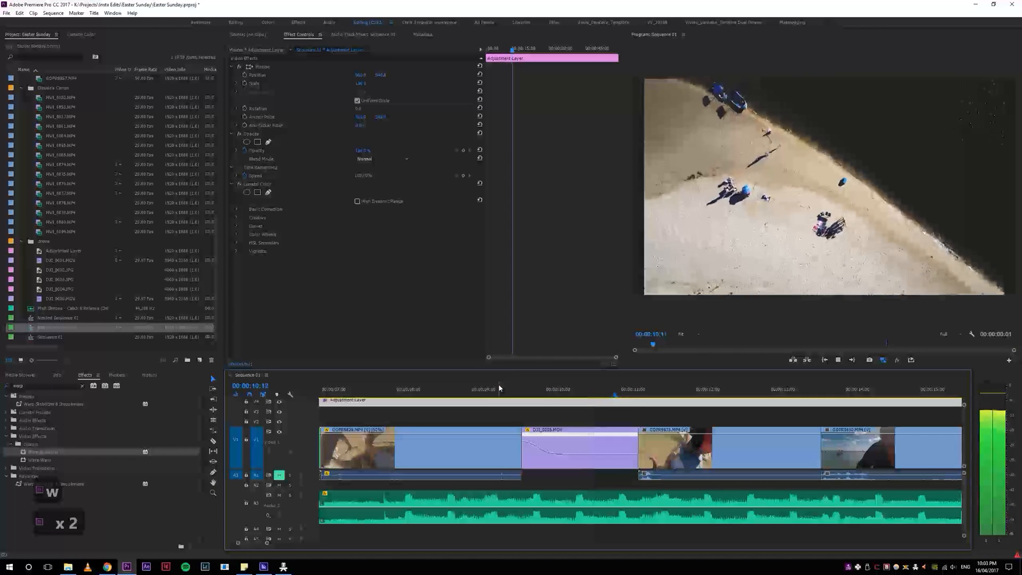
Step: Ripple-trim the drone clip's end further to 00:00:10:24 and replay the transitions on both sides of it
{"action": "left_click", "coordinate": [639, 391]}
{"action": "key", "text": "w"}
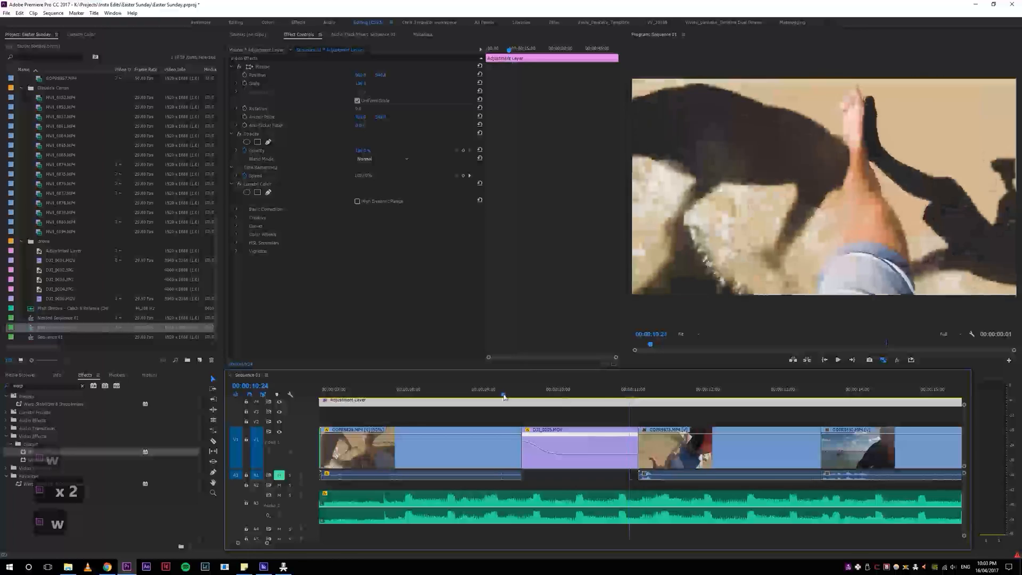
{"action": "left_click", "coordinate": [504, 391]}
{"action": "key", "text": "space"}
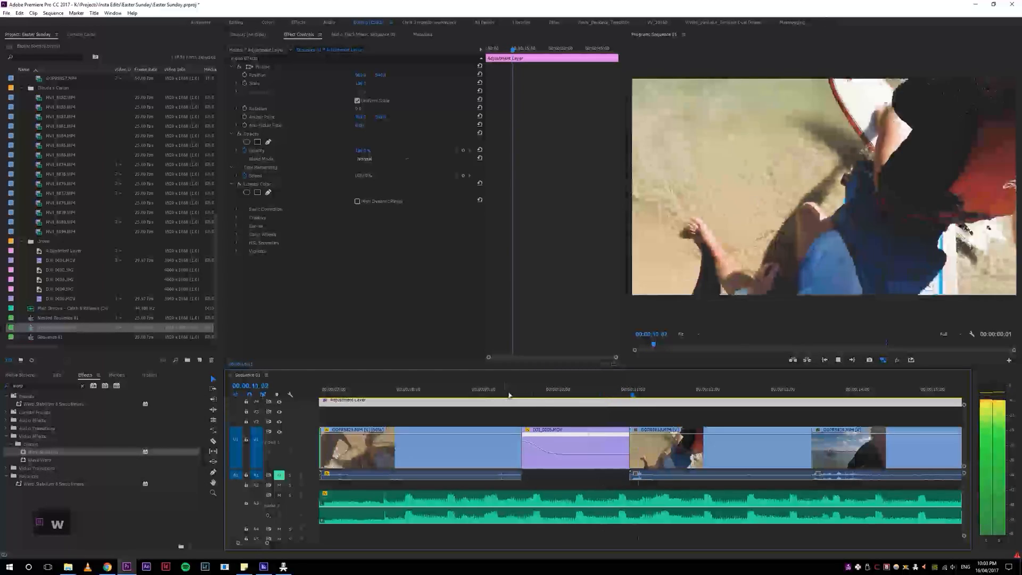
{"action": "left_click", "coordinate": [623, 394]}
{"action": "key", "text": "space"}
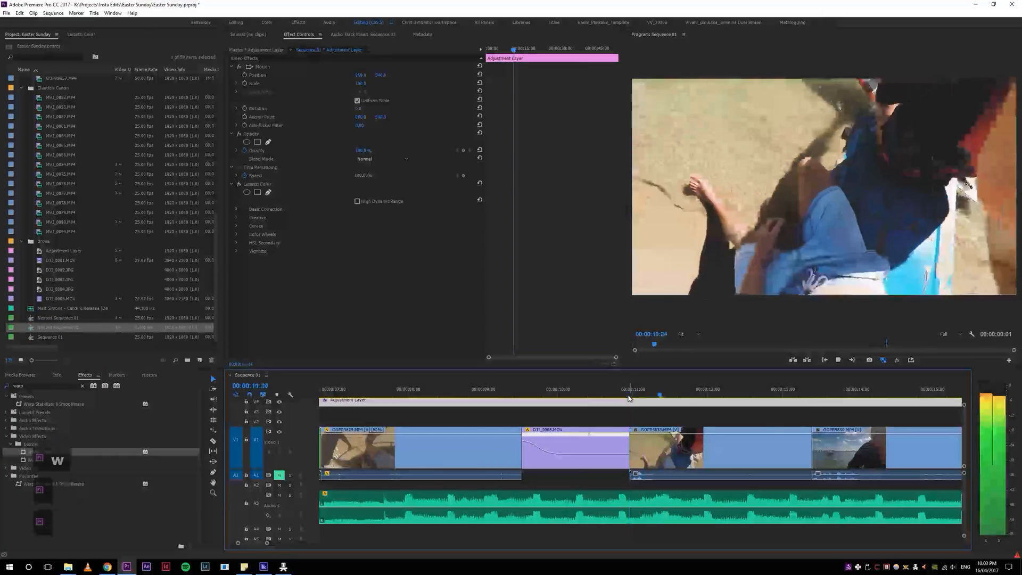
Step: Play the sequence from the drone clip through the red-vest and boat shots into the drone-unpacking clips
{"action": "key", "text": "4"}
{"action": "key", "text": "4"}
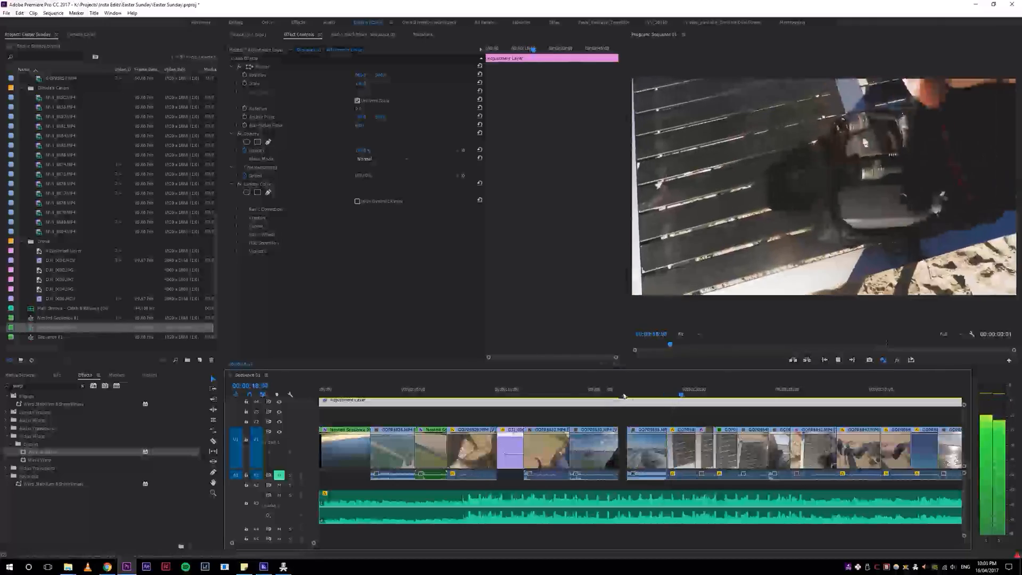
{"action": "left_click", "coordinate": [562, 385]}
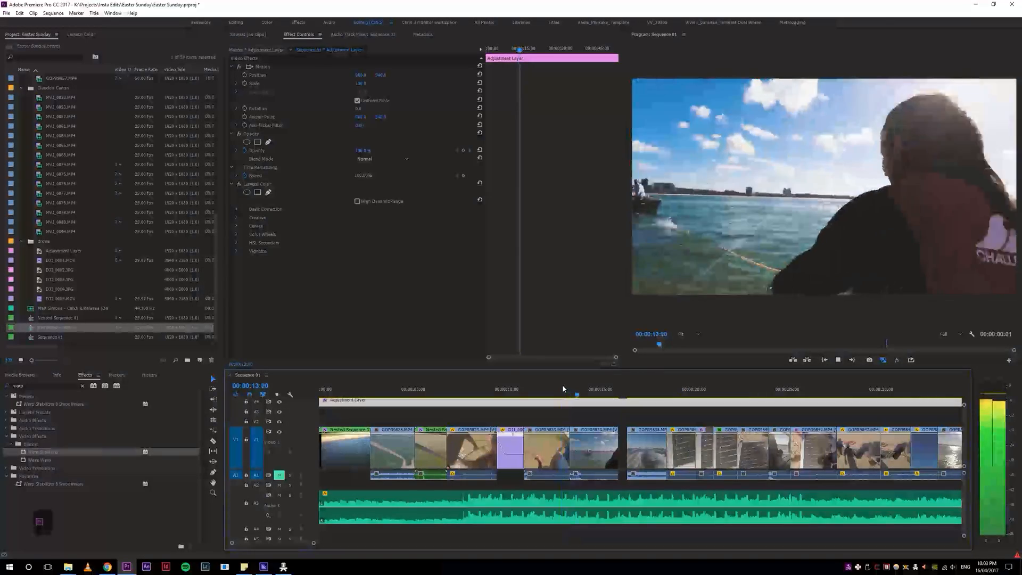
{"action": "left_click", "coordinate": [529, 398]}
{"action": "key", "text": "space"}
{"action": "key", "text": "space"}
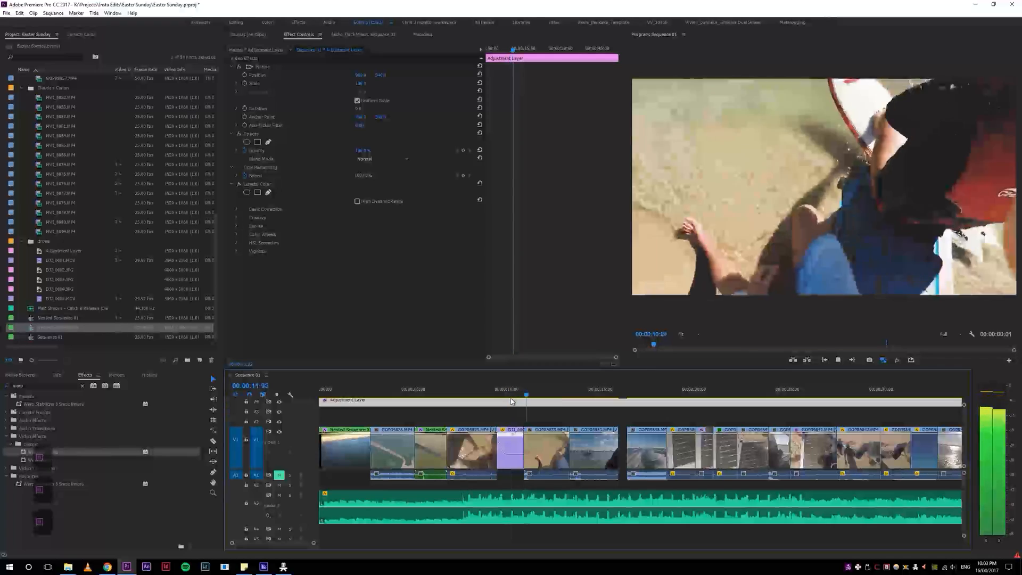
{"action": "key", "text": "space"}
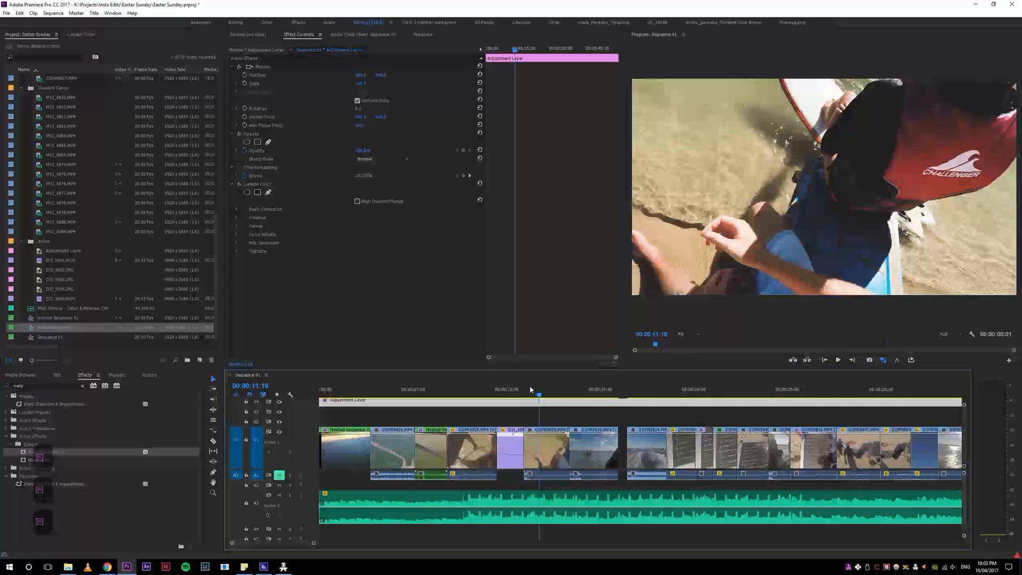
{"action": "key", "text": "space"}
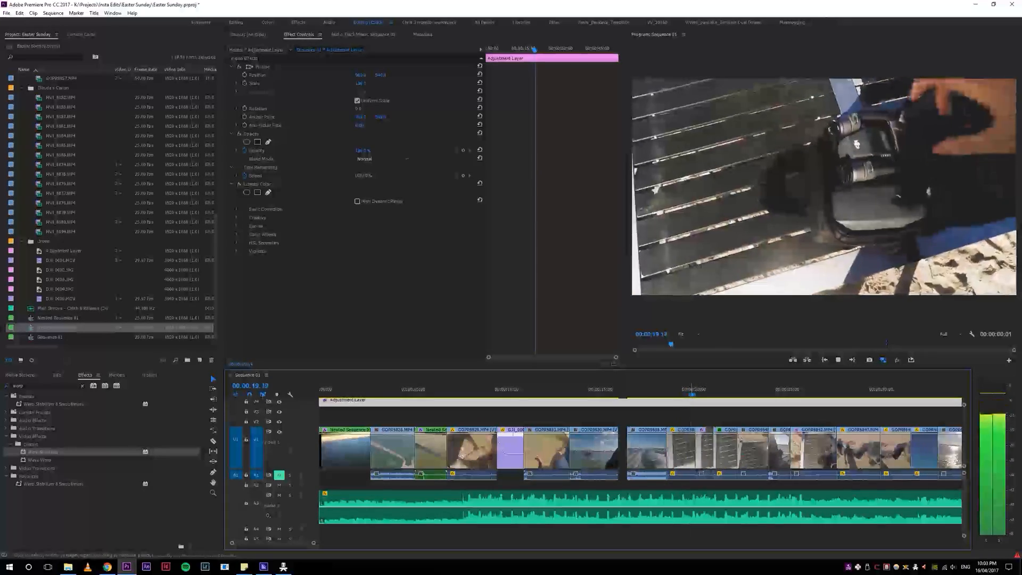
Step: Select the run of drone-unpacking and beach clips and rearrange it directly after the red-vest GoPro clip, shifting the boat shots behind it
{"action": "left_click_drag", "start_coordinate": [682, 419], "coordinate": [874, 469]}
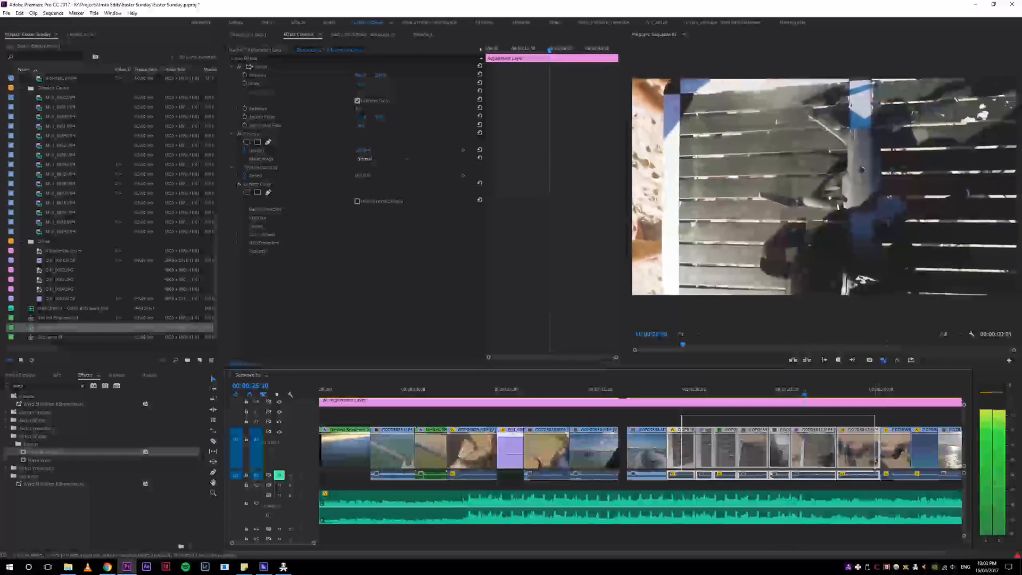
{"action": "left_click_drag", "start_coordinate": [874, 470], "coordinate": [928, 469]}
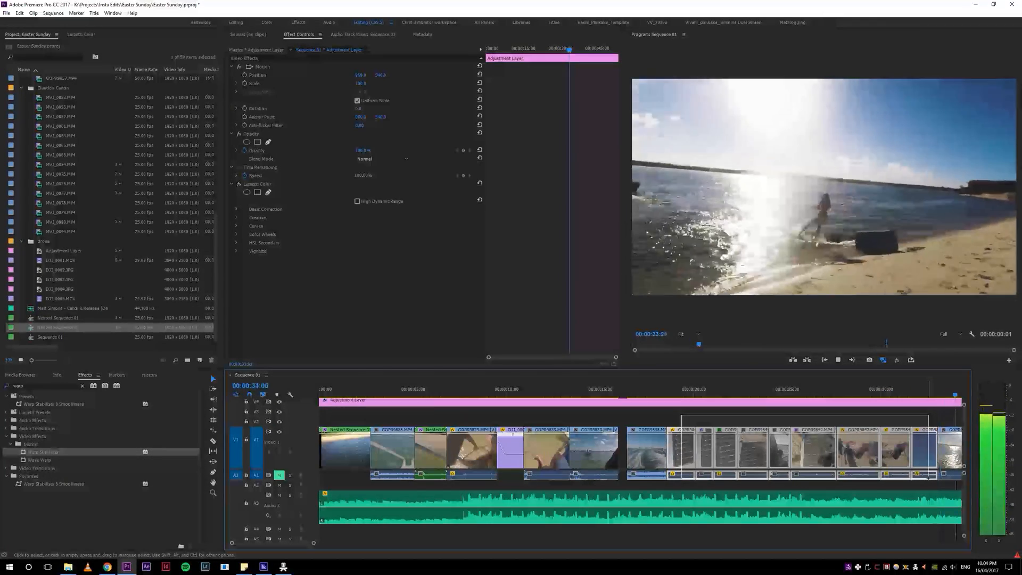
{"action": "left_click_drag", "start_coordinate": [928, 477], "coordinate": [928, 477]}
{"action": "key", "text": "4"}
{"action": "key", "text": "space"}
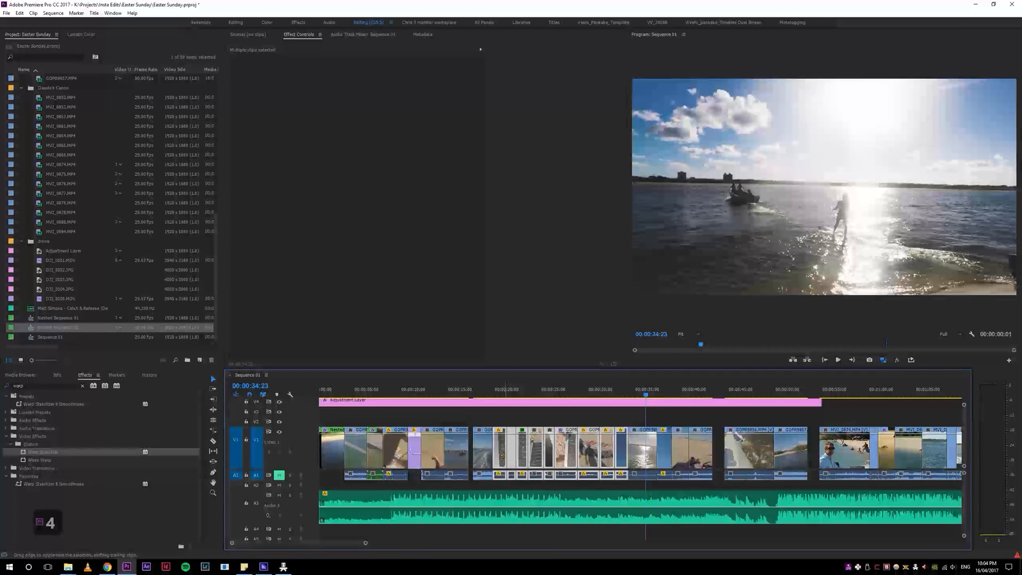
{"action": "left_click_drag", "start_coordinate": [487, 457], "coordinate": [457, 460]}
Step: Replay the end of the drone clip through the red-vest shot into the moved drone-unpacking clips
{"action": "left_click_drag", "start_coordinate": [438, 394], "coordinate": [437, 386]}
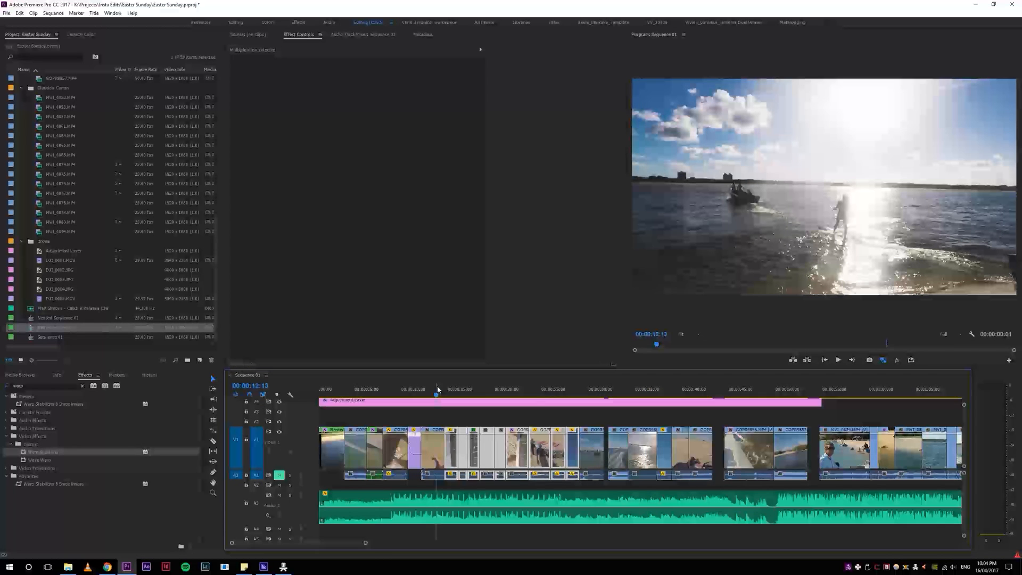
{"action": "key", "text": "equal"}
{"action": "key", "text": "equal"}
{"action": "key", "text": "equal"}
{"action": "key", "text": "space"}
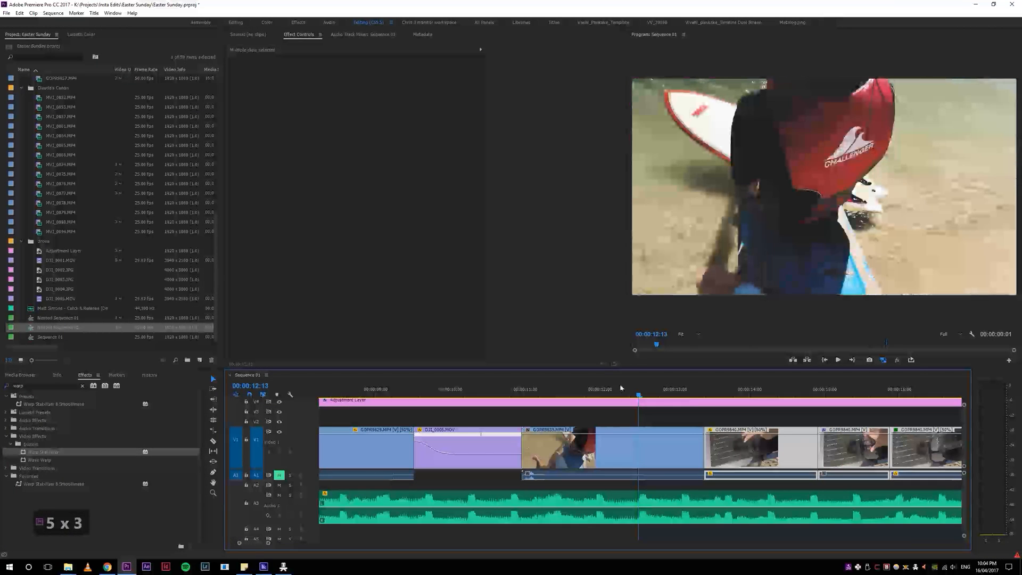
{"action": "left_click", "coordinate": [510, 391]}
{"action": "key", "text": "space"}
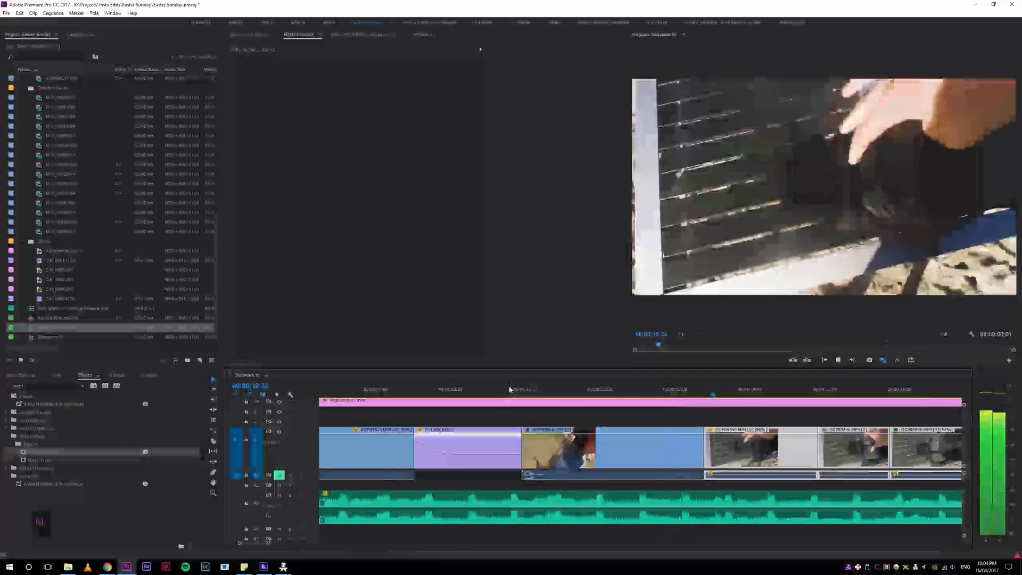
{"action": "left_click", "coordinate": [511, 394]}
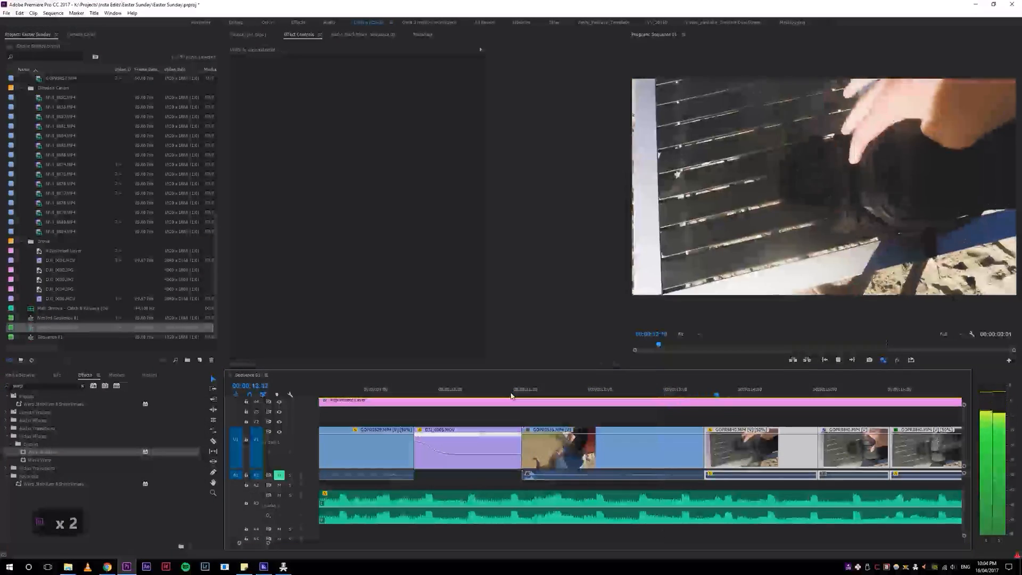
Step: Move the red-vest GoPro clip from behind the drone clip to the end of the clip group, and play the drone-unpacking shots
{"action": "key", "text": "4"}
{"action": "key", "text": "4"}
{"action": "left_click_drag", "start_coordinate": [540, 452], "coordinate": [883, 452]}
{"action": "left_click_drag", "start_coordinate": [932, 477], "coordinate": [919, 464]}
{"action": "left_click", "coordinate": [544, 392]}
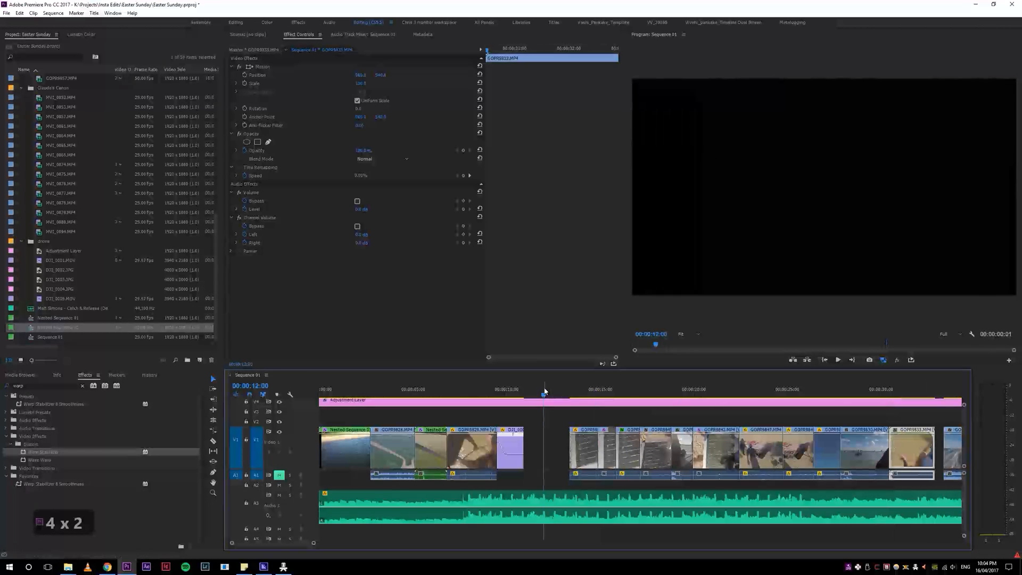
{"action": "key", "text": "space"}
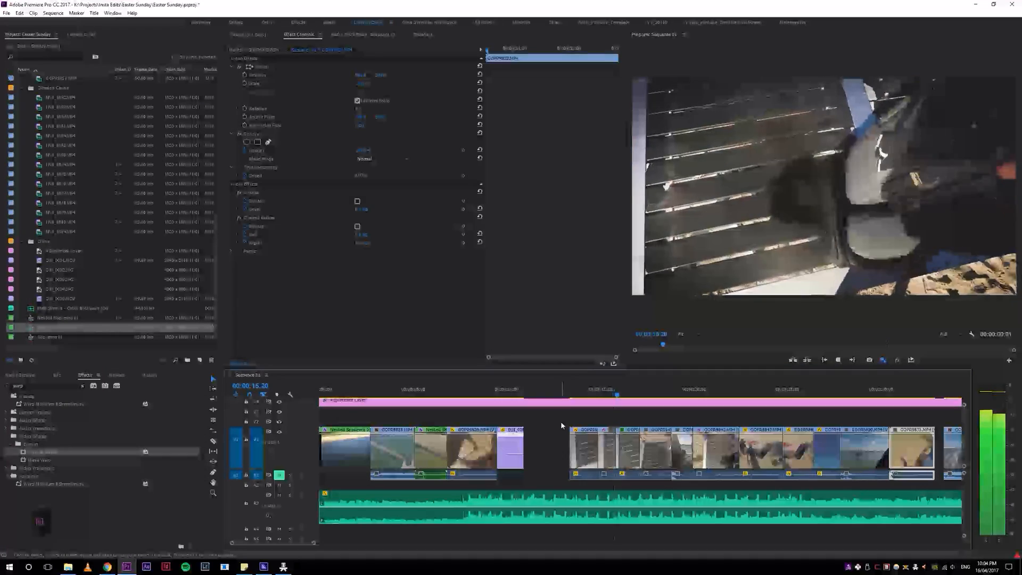
{"action": "left_click", "coordinate": [565, 395]}
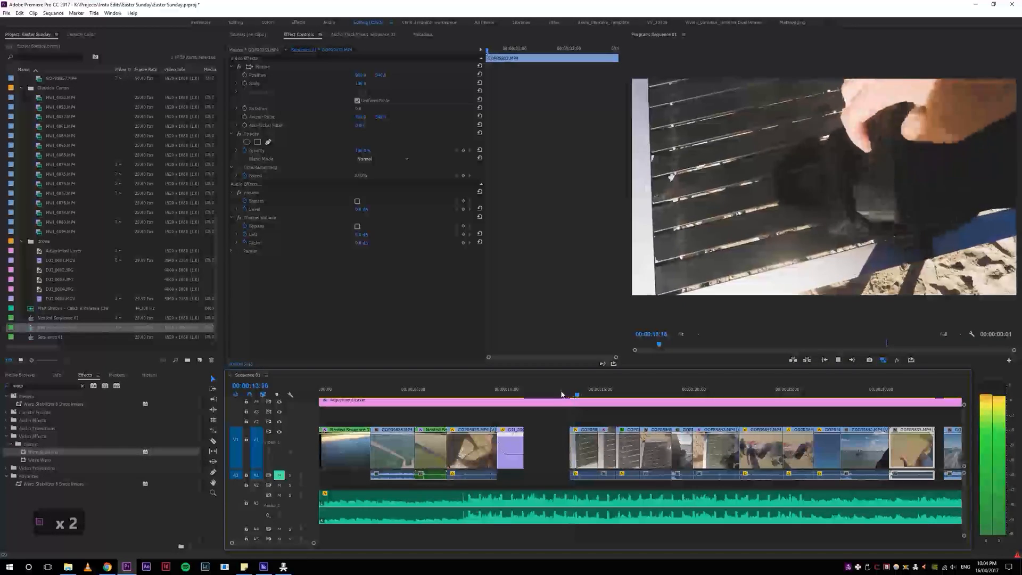
Step: Try the first drone-unpacking clip at 100% speed with a ripple edit, replay it, and undo the speed change
{"action": "left_click", "coordinate": [585, 450]}
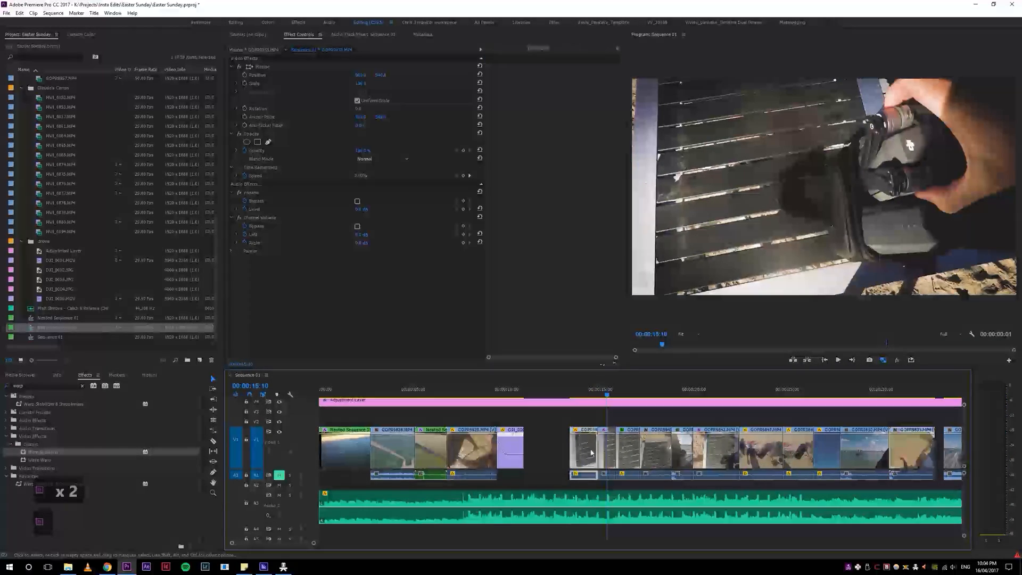
{"action": "key", "text": "ctrl+r"}
{"action": "type", "text": "100"}
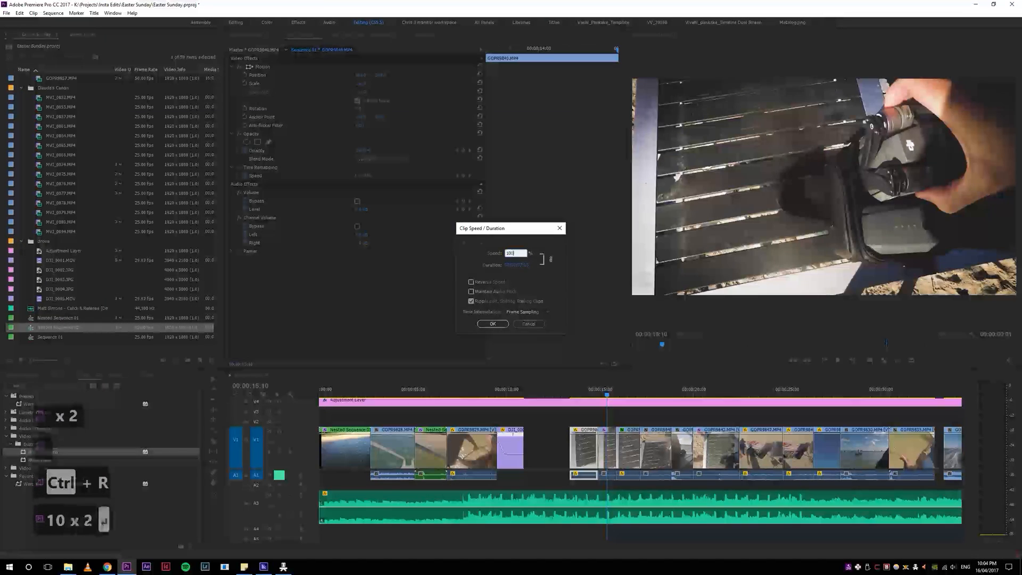
{"action": "key", "text": "Return"}
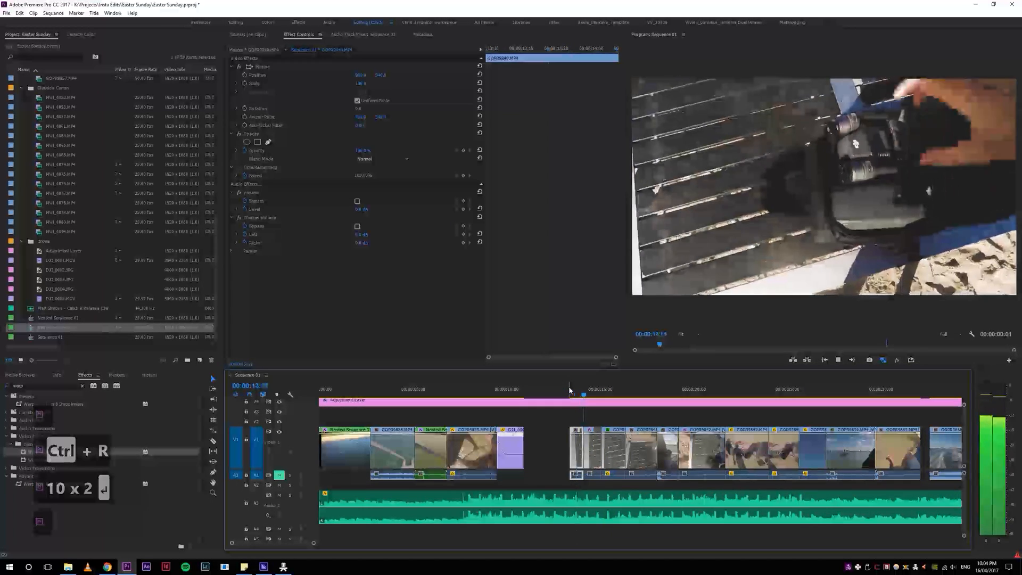
{"action": "key", "text": "space"}
{"action": "left_click", "coordinate": [568, 391]}
{"action": "key", "text": "space"}
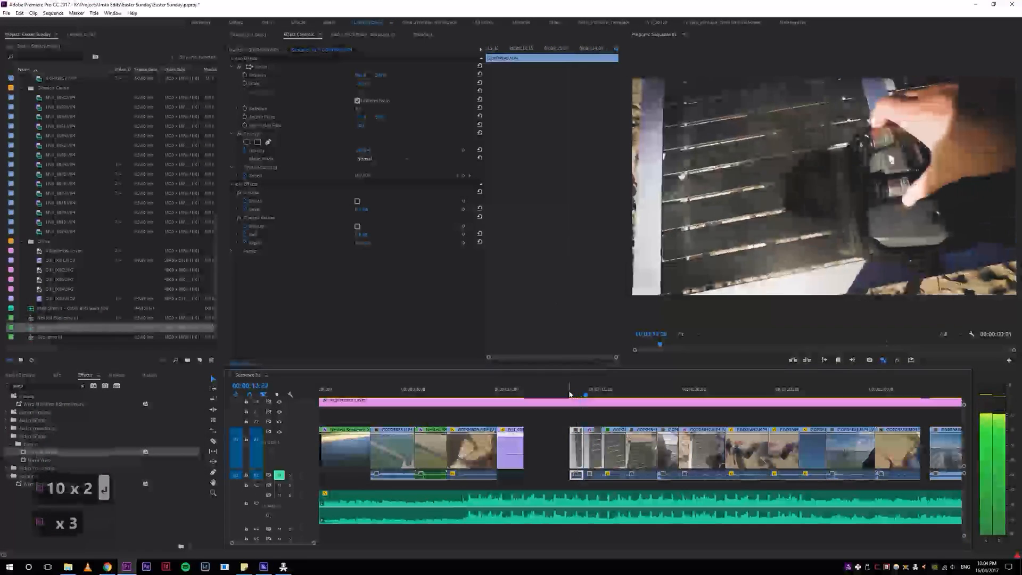
{"action": "key", "text": "ctrl+z"}
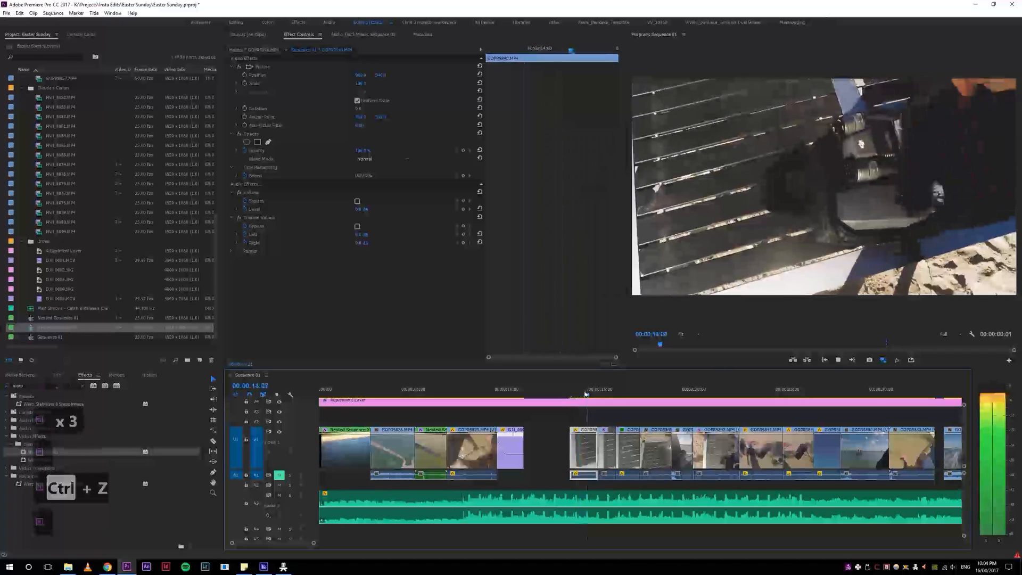
Step: Try ripple-trimming the start and then the end of the first drone-unpacking clip, undoing each trim
{"action": "key", "text": "q"}
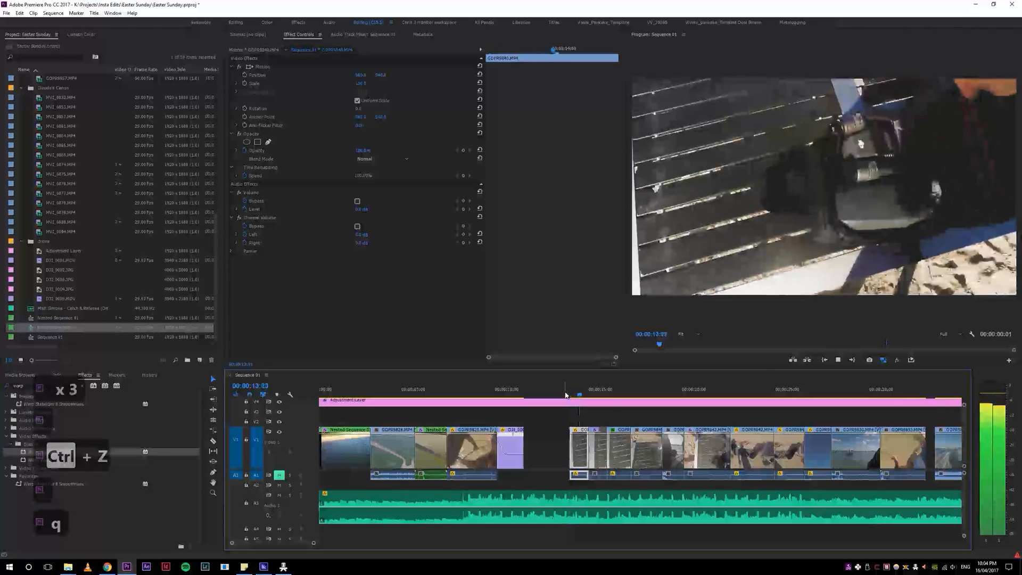
{"action": "key", "text": "ctrl+z"}
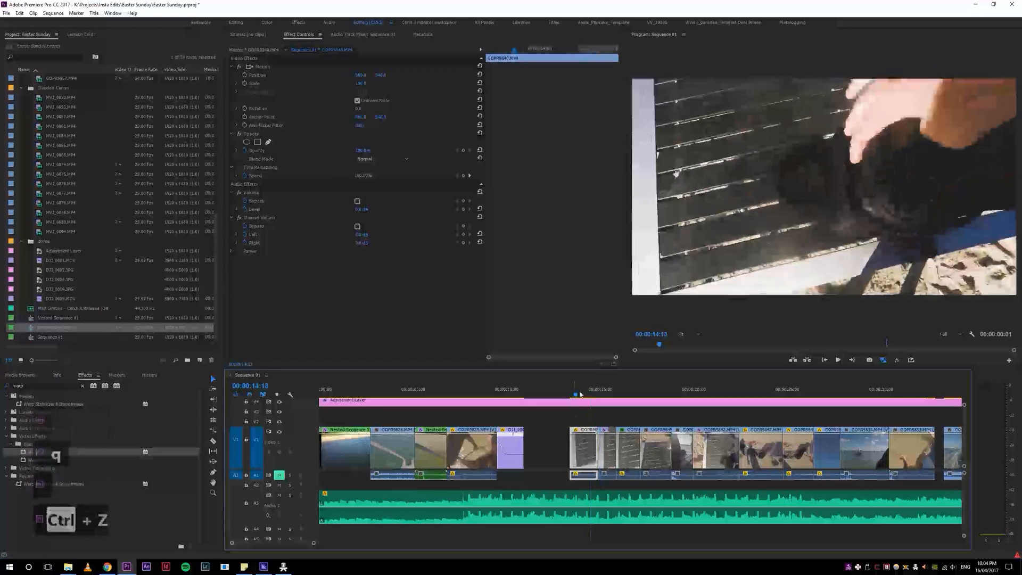
{"action": "left_click", "coordinate": [565, 394]}
{"action": "key", "text": "w"}
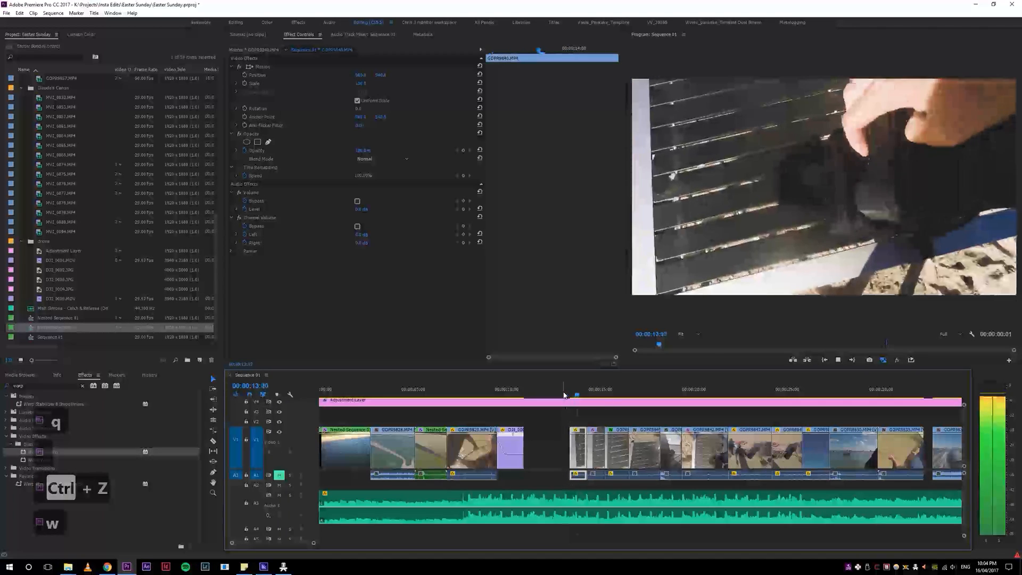
{"action": "key", "text": "space"}
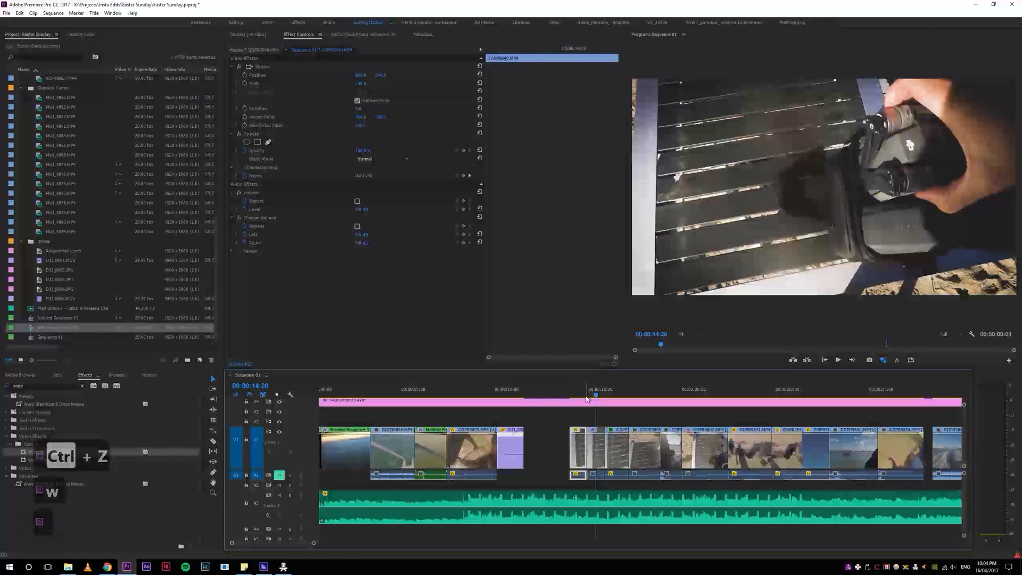
{"action": "key", "text": "ctrl+z"}
Step: Ripple-trim both ends of the first drone-unpacking clip to shorten it, and play the result
{"action": "left_click_drag", "start_coordinate": [599, 392], "coordinate": [574, 403]}
{"action": "key", "text": "w"}
{"action": "key", "text": "q"}
{"action": "key", "text": "space"}
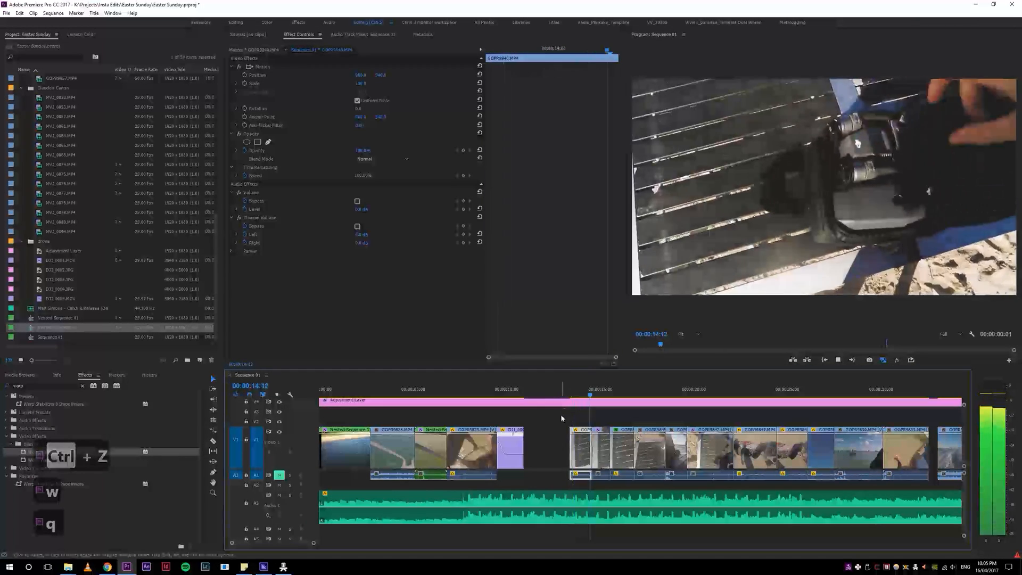
Step: Close the gap between the drone clip and the first drone-unpacking clip, and replay the new cut
{"action": "left_click", "coordinate": [554, 439]}
{"action": "key", "text": "s"}
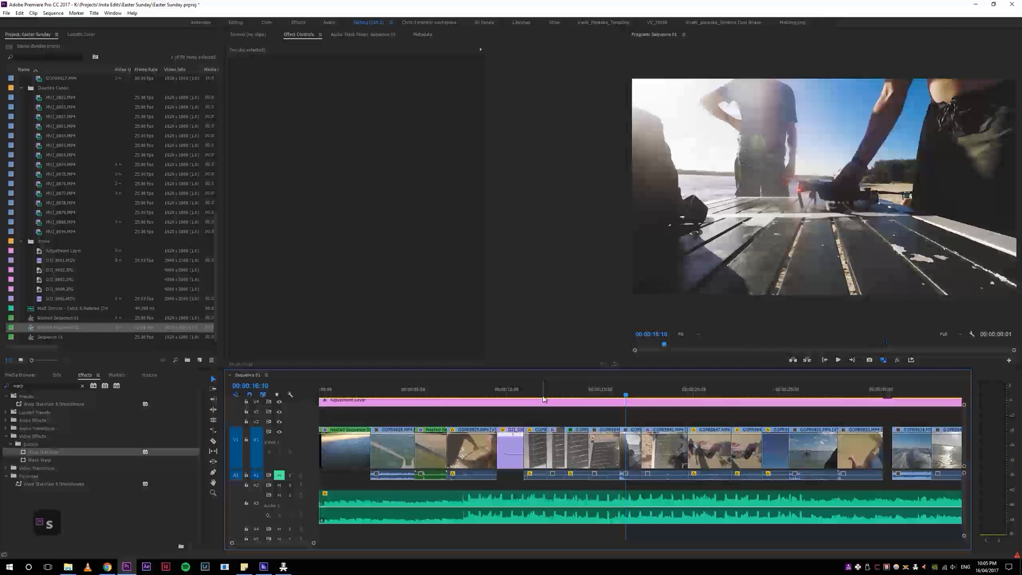
{"action": "left_click", "coordinate": [520, 391]}
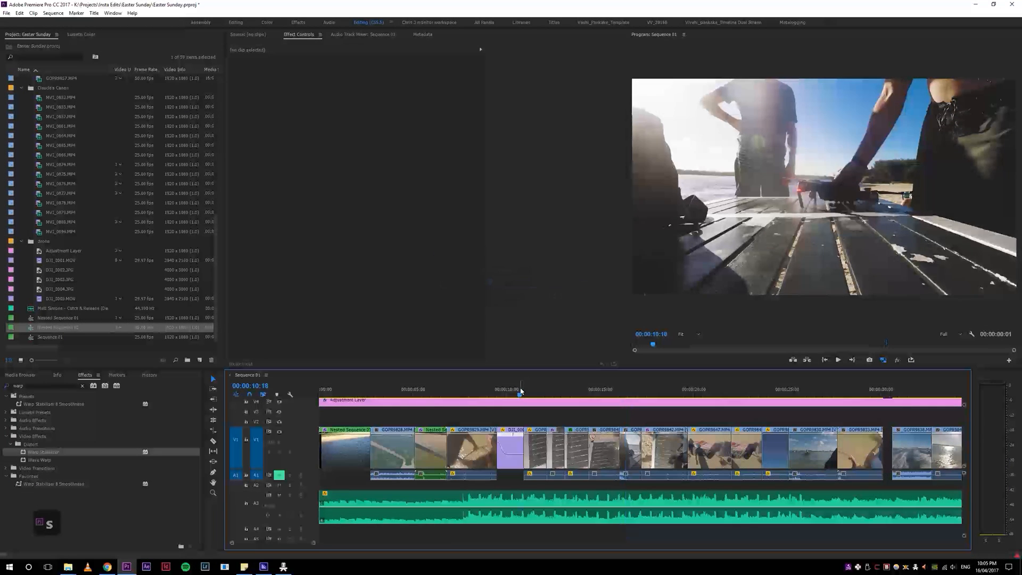
{"action": "key", "text": "5"}
{"action": "key", "text": "5"}
{"action": "key", "text": "space"}
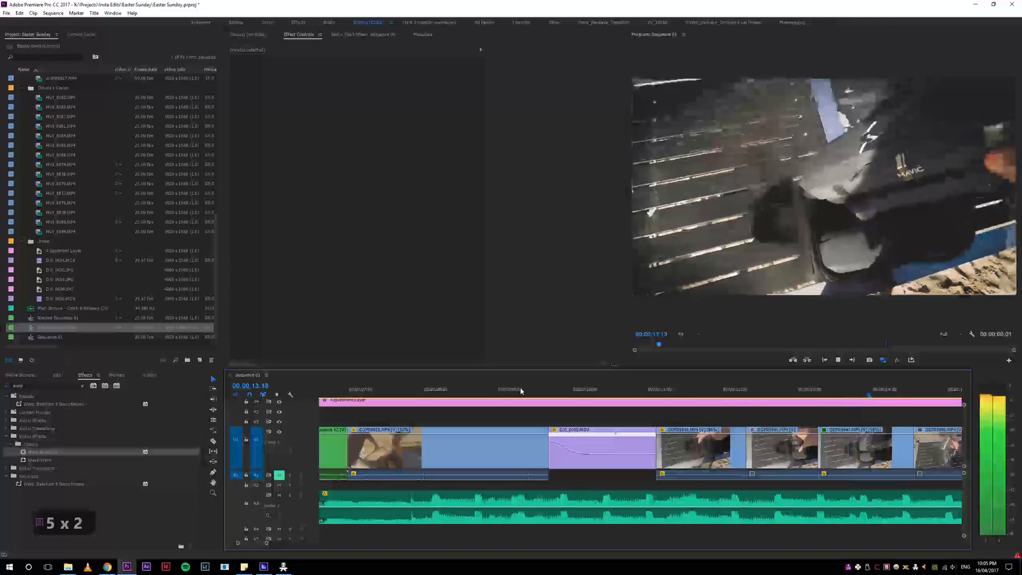
Step: Move the short clip at the end of the first clip group one position earlier, ahead of its neighbouring clip
{"action": "key", "text": "4"}
{"action": "key", "text": "4"}
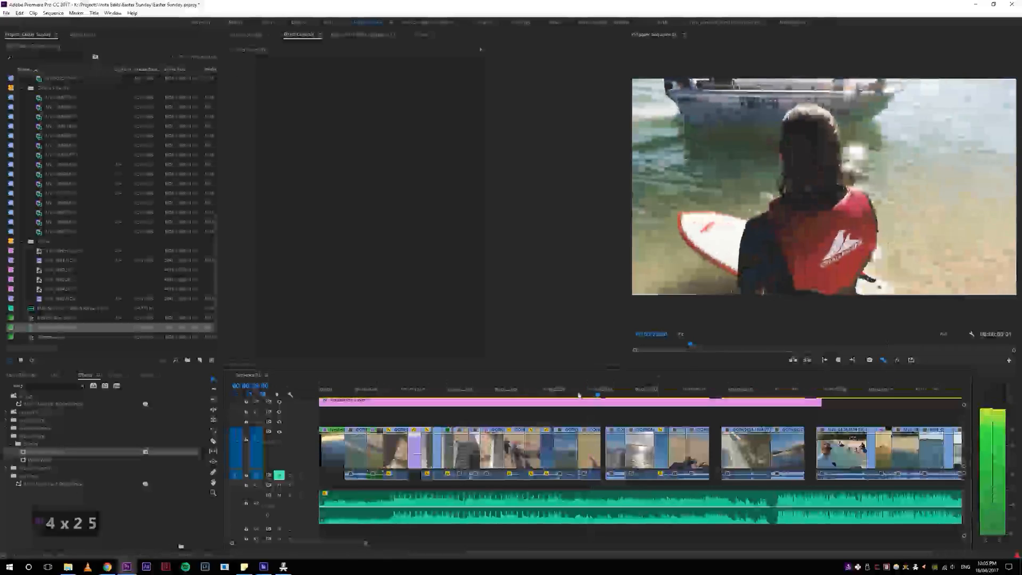
{"action": "left_click", "coordinate": [563, 461]}
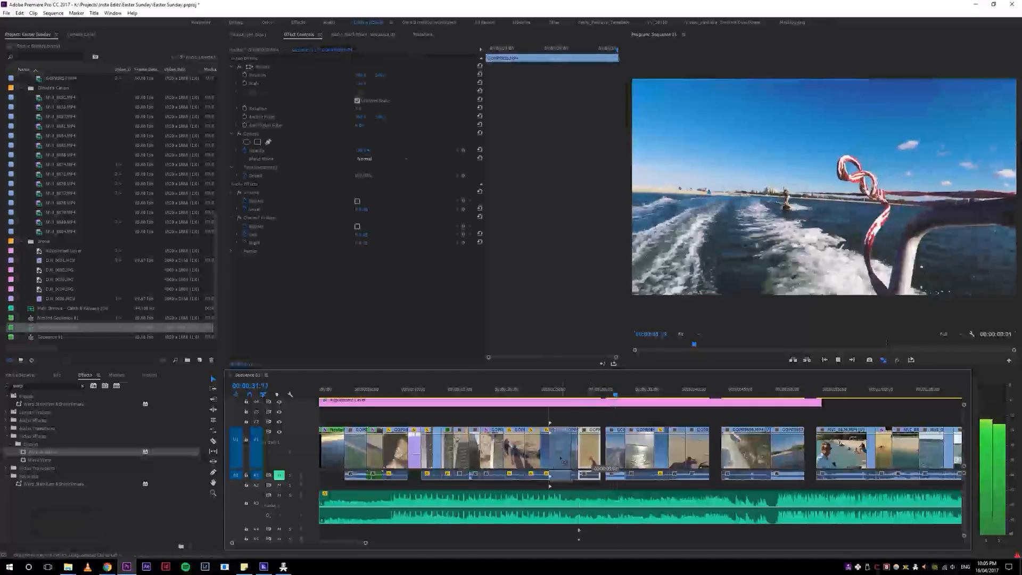
{"action": "left_click_drag", "start_coordinate": [569, 457], "coordinate": [568, 458]}
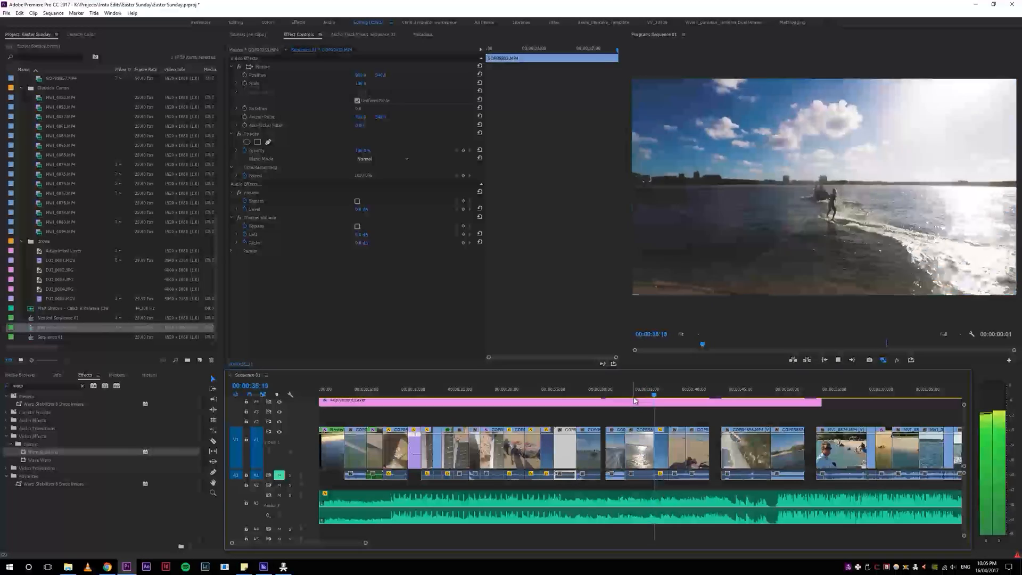
Step: Ripple-trim the backlit wakeboarding clip at about 34 seconds, and play through the drone and boat clips that follow
{"action": "key", "text": "space"}
{"action": "key", "text": "w"}
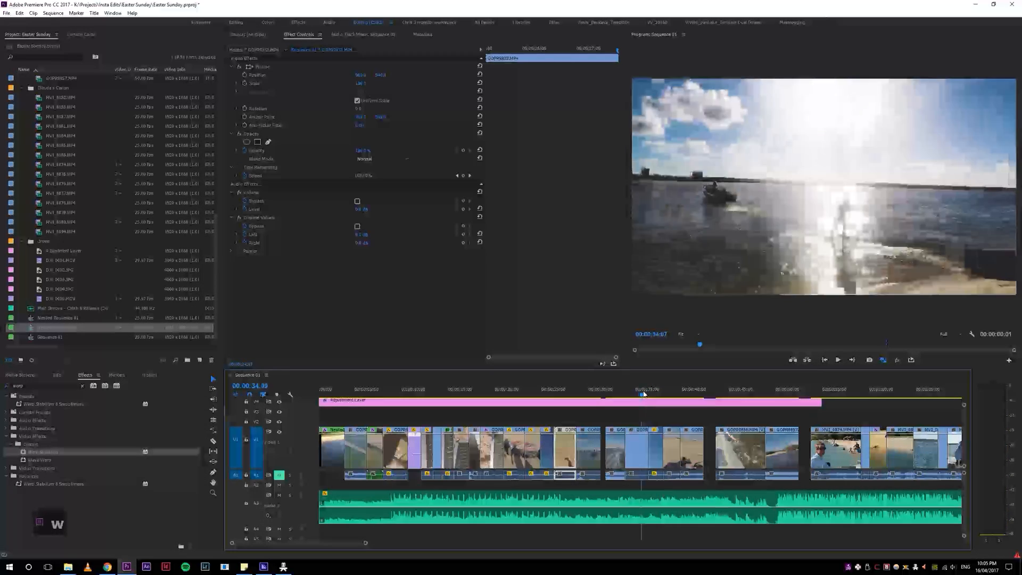
{"action": "key", "text": "space"}
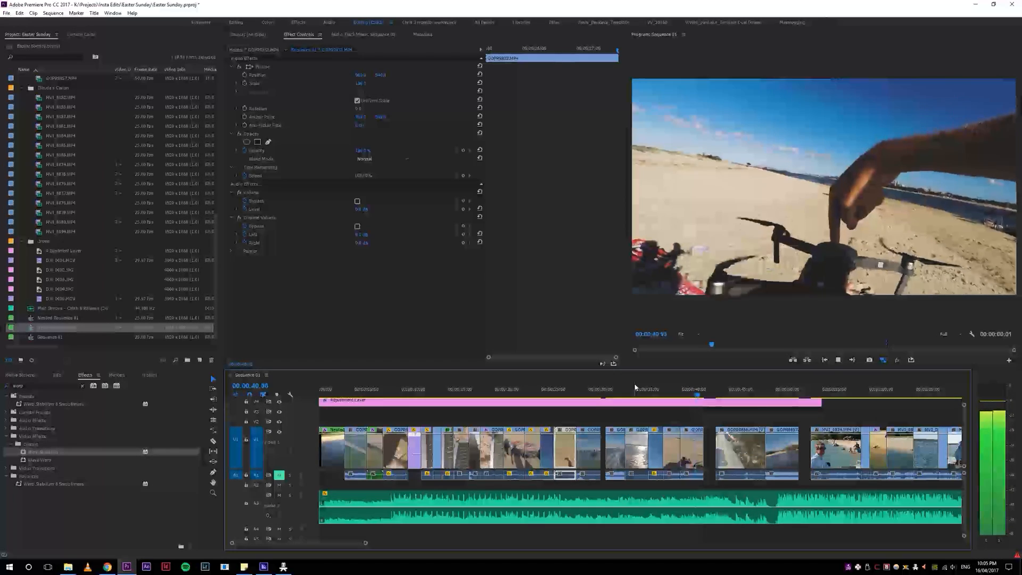
{"action": "key", "text": "space"}
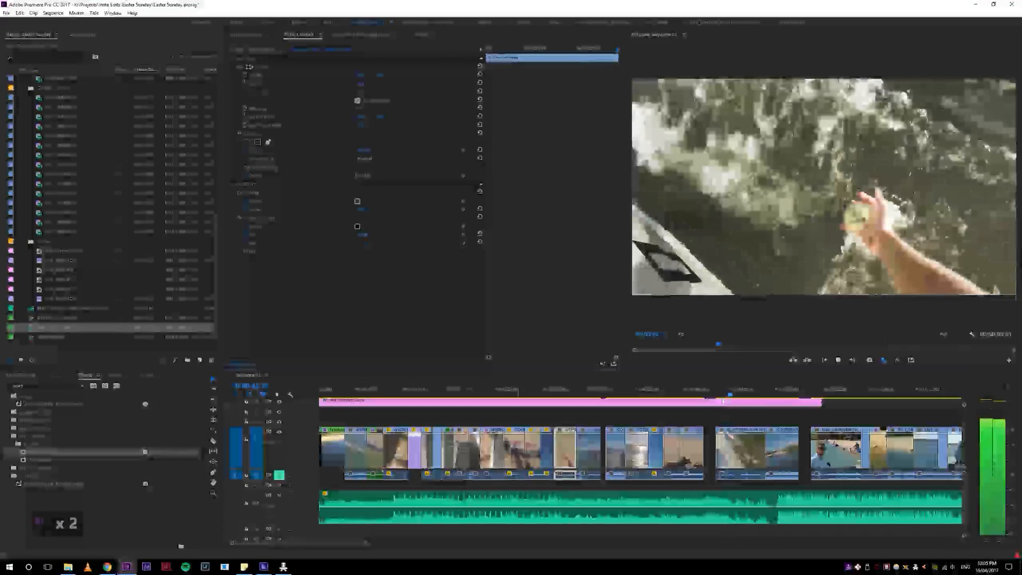
{"action": "left_click", "coordinate": [684, 394]}
{"action": "left_click_drag", "start_coordinate": [684, 396], "coordinate": [683, 396]}
{"action": "key", "text": "space"}
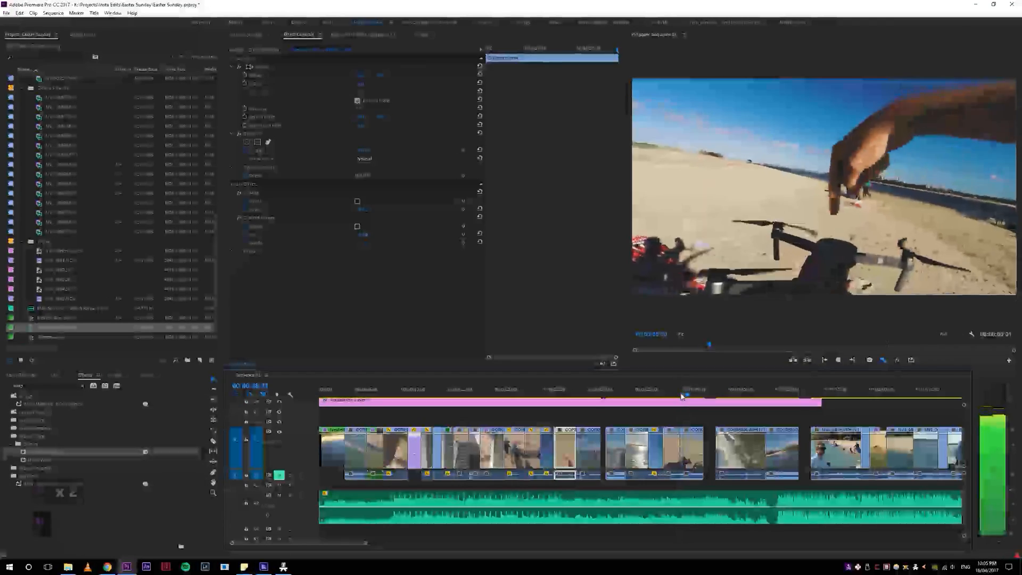
{"action": "key", "text": "space"}
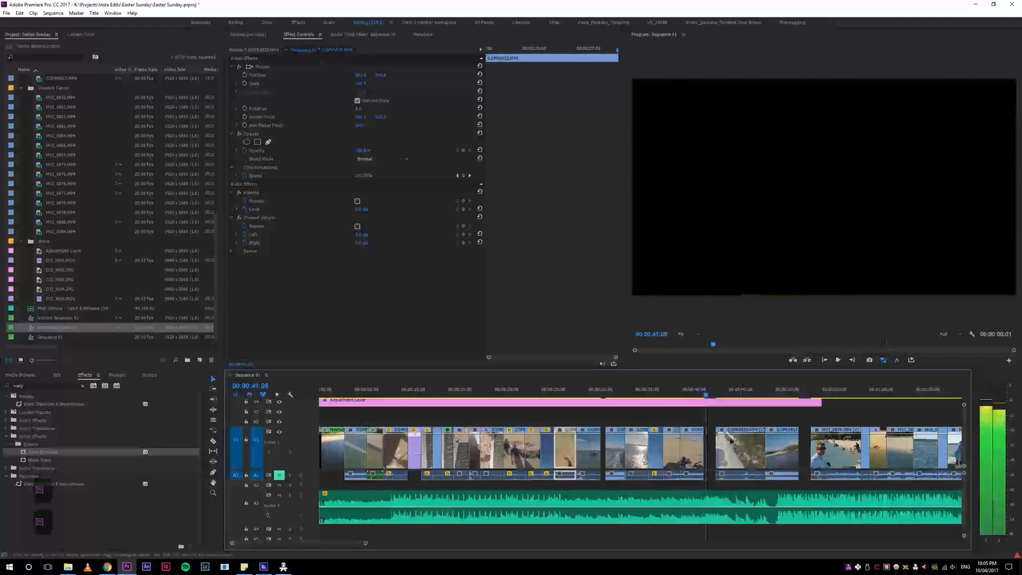
Step: Move the clips of the raised hands and hand-held drone past the last drone clips near the sequence end, and label them orange
{"action": "key", "text": "4"}
{"action": "key", "text": "4"}
{"action": "key", "text": "5"}
{"action": "key", "text": "5"}
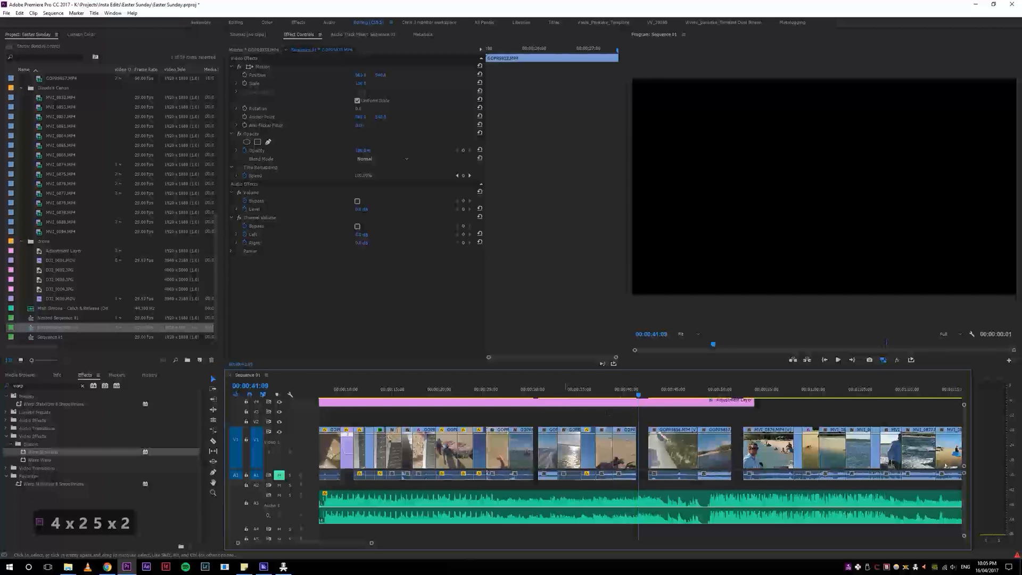
{"action": "left_click_drag", "start_coordinate": [608, 409], "coordinate": [623, 447]}
{"action": "left_click_drag", "start_coordinate": [604, 389], "coordinate": [592, 417]}
{"action": "key", "text": "minus"}
{"action": "key", "text": "minus"}
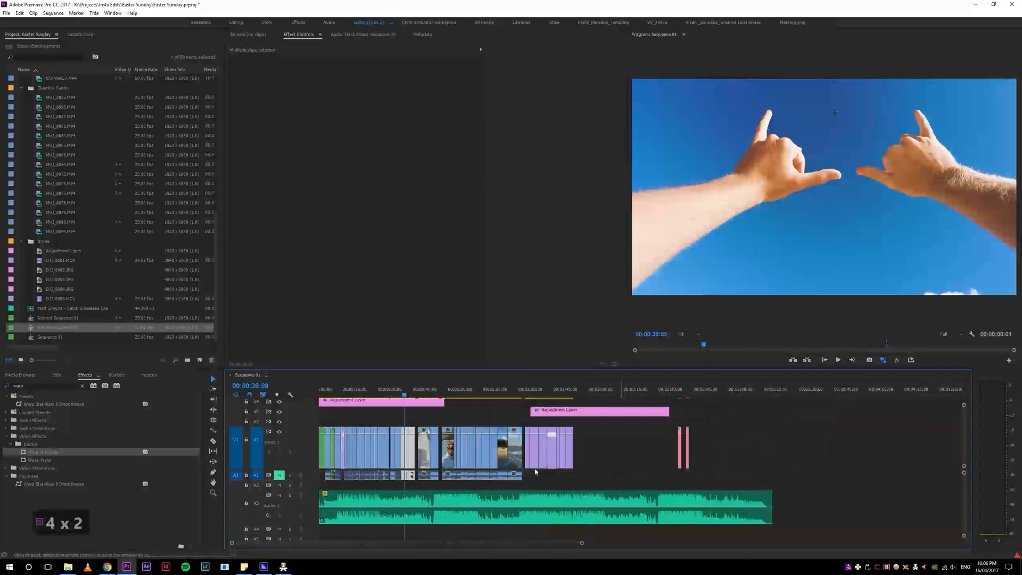
{"action": "key", "text": "equal"}
{"action": "key", "text": "equal"}
{"action": "key", "text": "minus"}
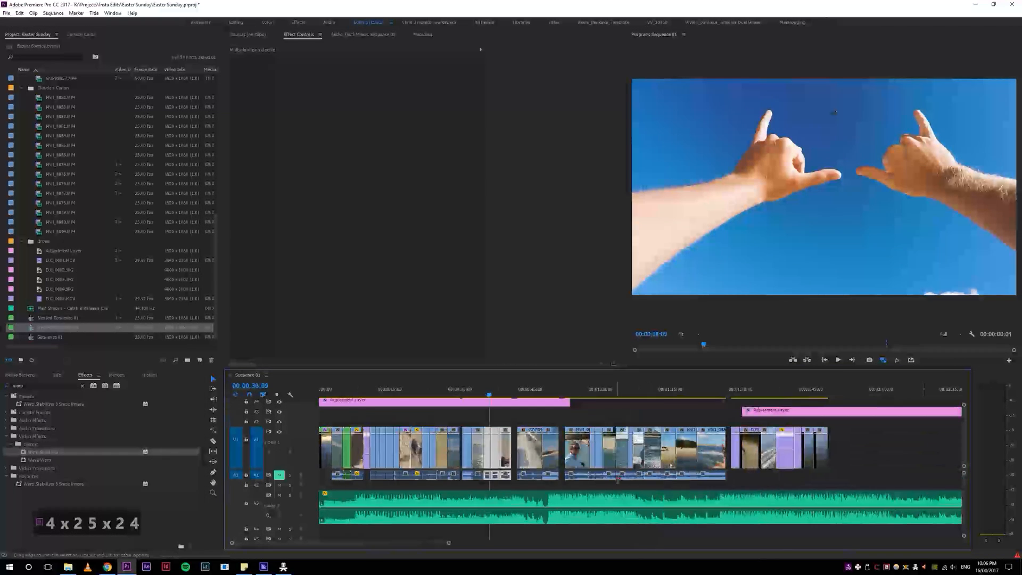
{"action": "left_click_drag", "start_coordinate": [526, 456], "coordinate": [884, 456]}
{"action": "left_click", "coordinate": [836, 471]}
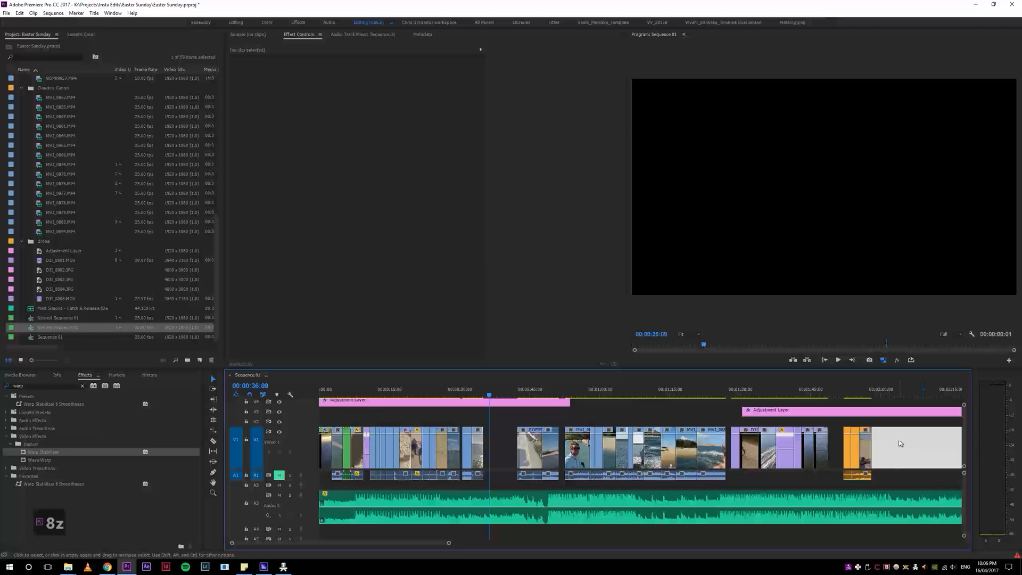
Step: Add an orange marker named Ending at 00:01:51:20, with its duration spanning the orange clips
{"action": "key", "text": "m"}
{"action": "key", "text": "m"}
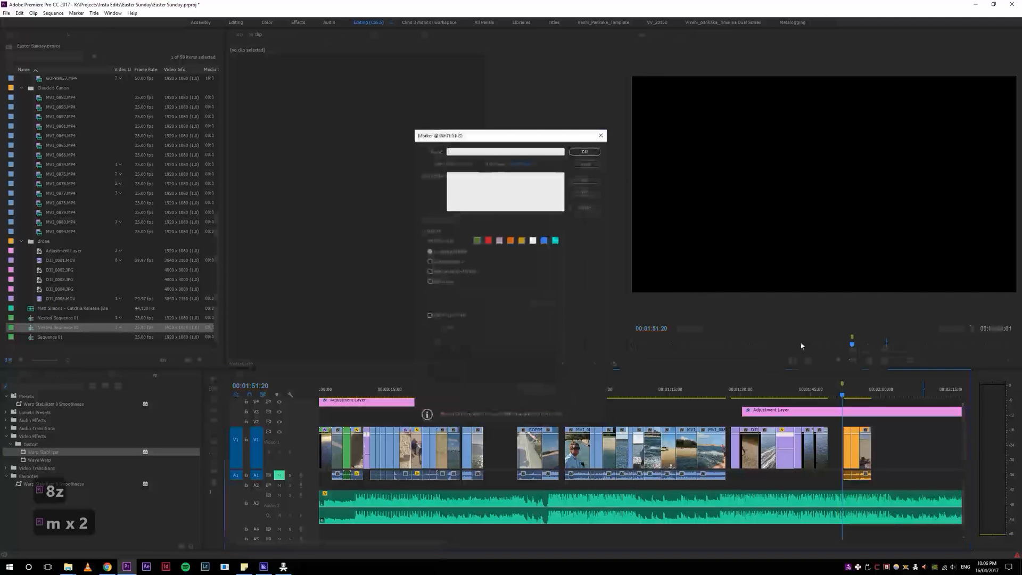
{"action": "left_click", "coordinate": [481, 151]}
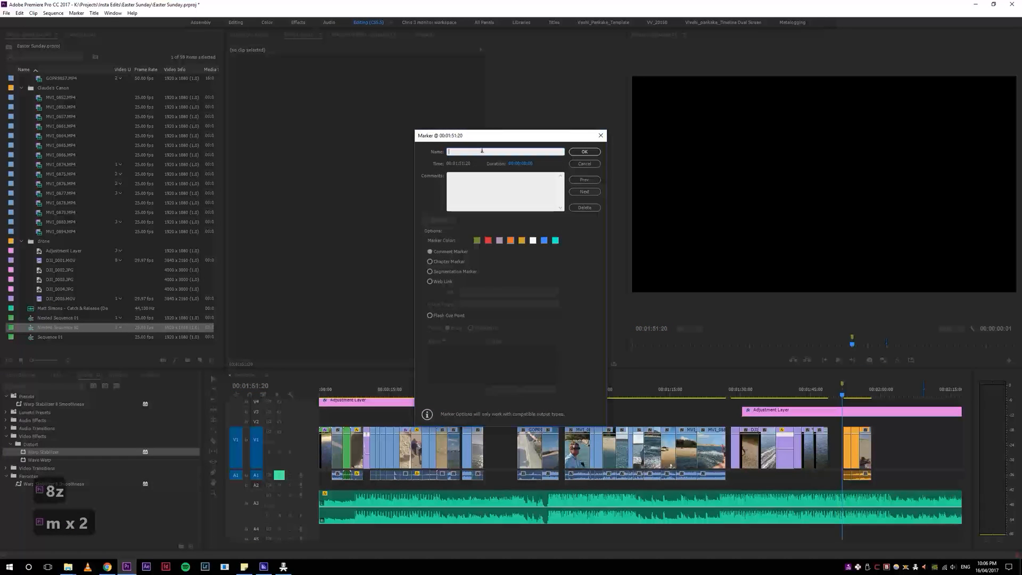
{"action": "type", "text": "Ending"}
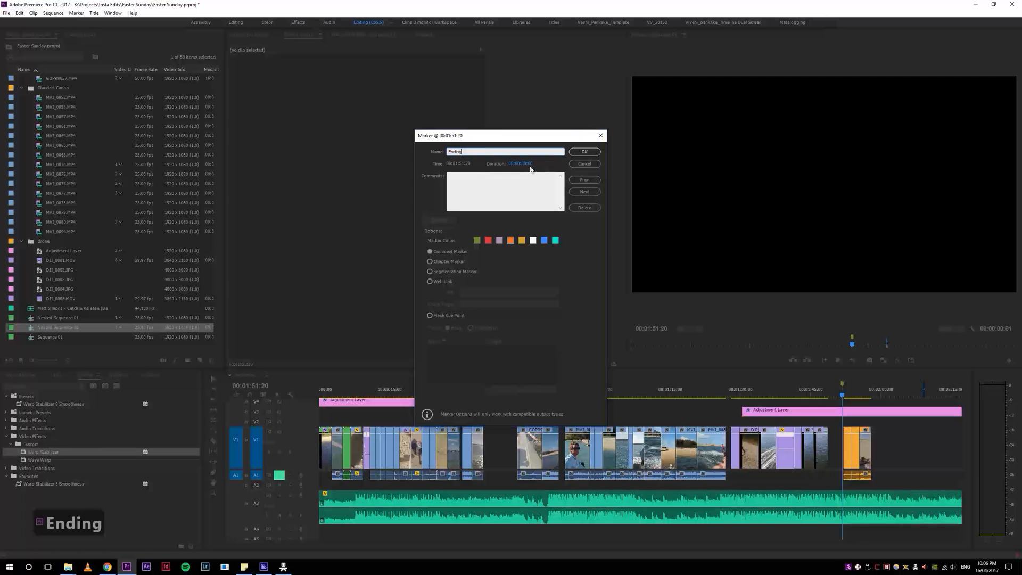
{"action": "left_click_drag", "start_coordinate": [529, 169], "coordinate": [544, 166]}
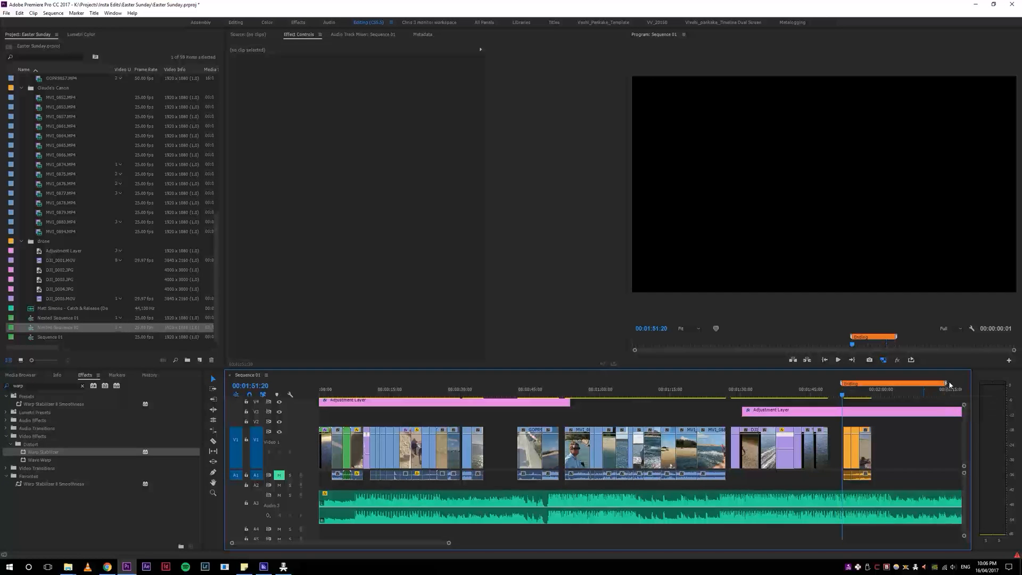
{"action": "left_click_drag", "start_coordinate": [910, 389], "coordinate": [884, 388]}
{"action": "left_click", "coordinate": [874, 389]}
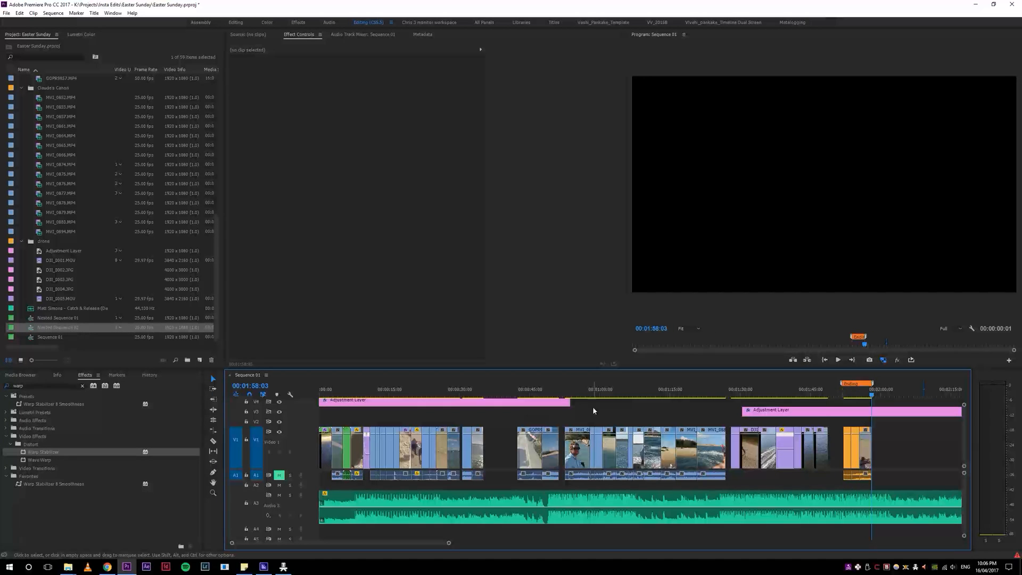
Step: Play the boat clips against the music, and shift them with all following clips about 2 seconds later
{"action": "key", "text": "minus"}
{"action": "key", "text": "minus"}
{"action": "key", "text": "equal"}
{"action": "key", "text": "equal"}
{"action": "key", "text": "equal"}
{"action": "key", "text": "equal"}
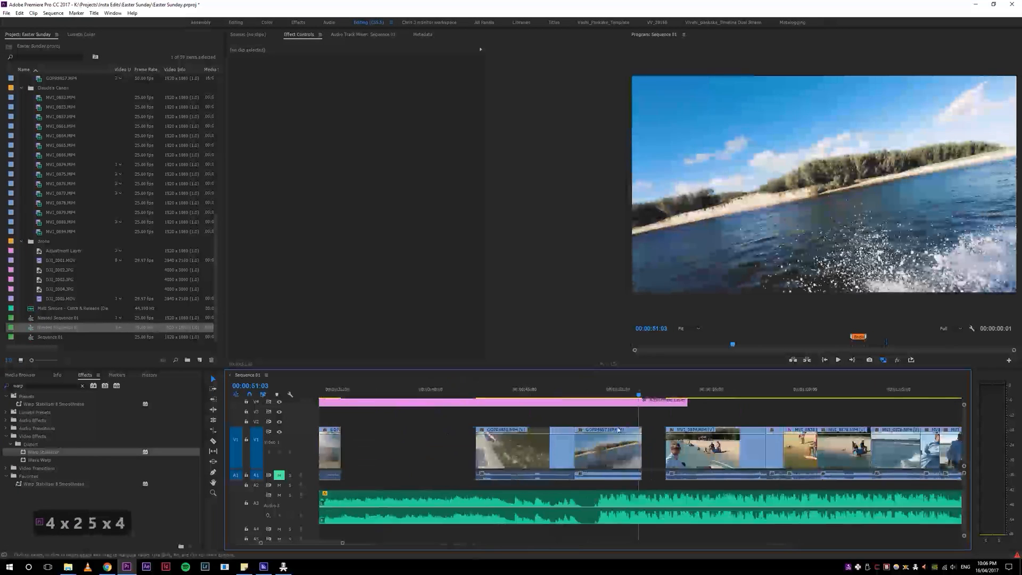
{"action": "left_click", "coordinate": [473, 390]}
{"action": "key", "text": "space"}
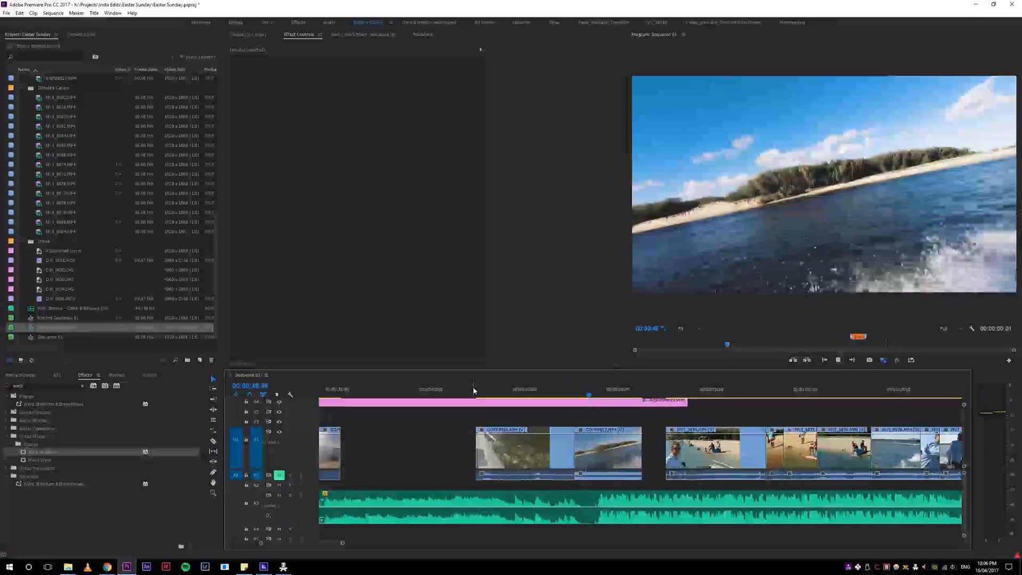
{"action": "key", "text": "4"}
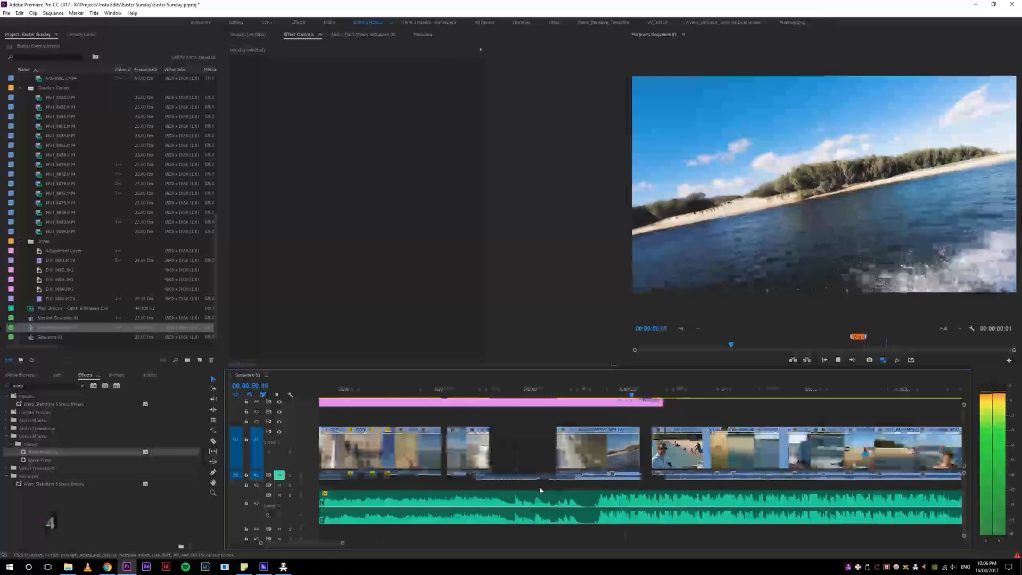
{"action": "key", "text": "a"}
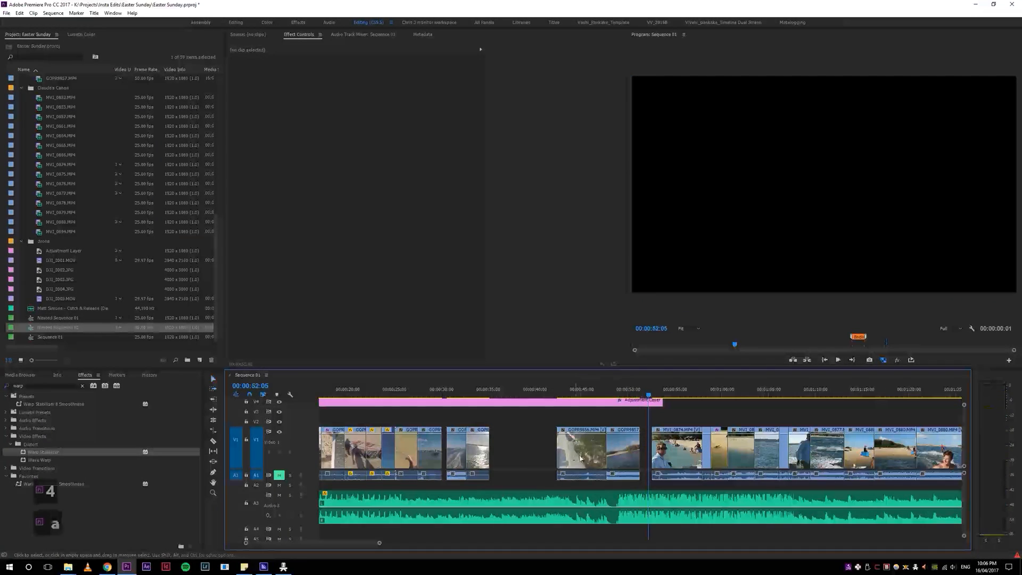
{"action": "left_click", "coordinate": [577, 456]}
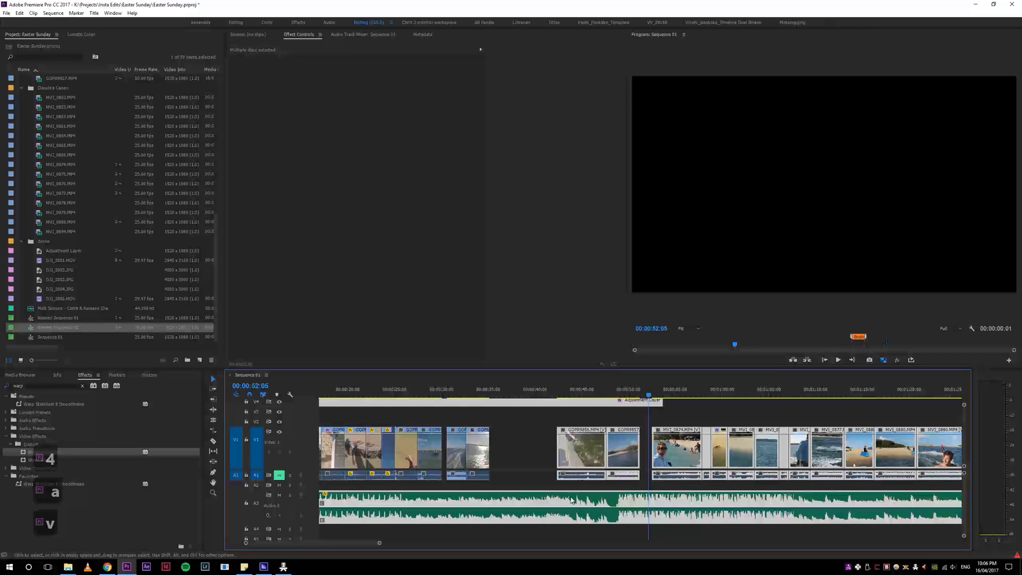
{"action": "key", "text": "v"}
{"action": "left_click_drag", "start_coordinate": [573, 456], "coordinate": [591, 456]}
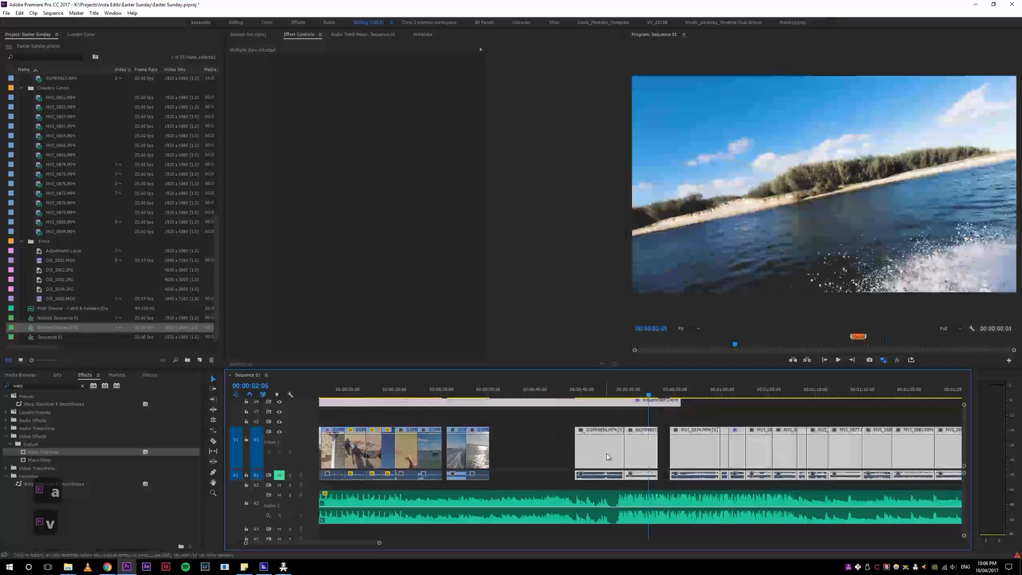
{"action": "left_click", "coordinate": [635, 411]}
Step: Replay the shifted boat clips from about 00:00:50 to check the cut against the music
{"action": "key", "text": "5"}
{"action": "key", "text": "5"}
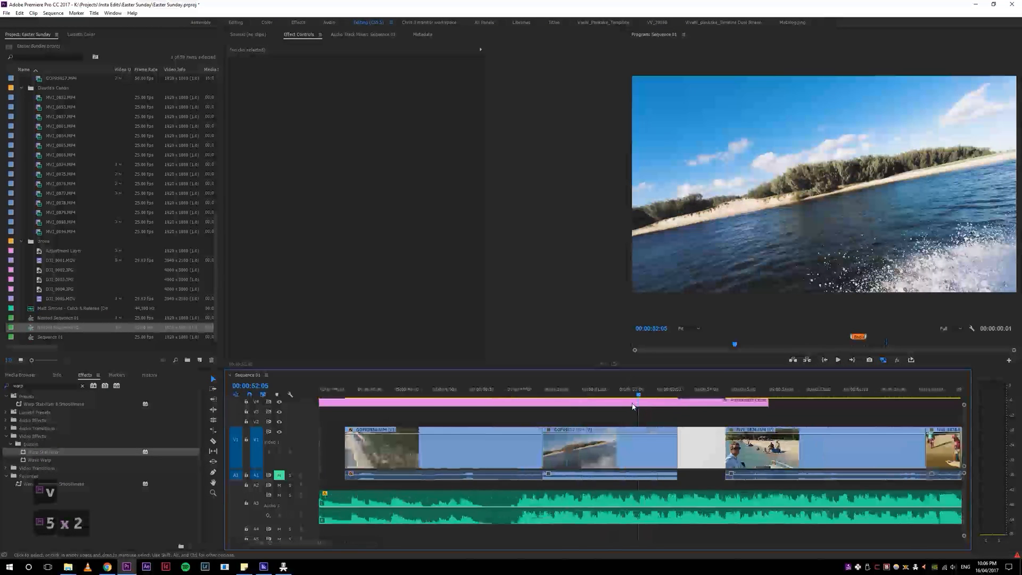
{"action": "key", "text": "4"}
{"action": "key", "text": "4"}
{"action": "key", "text": "4"}
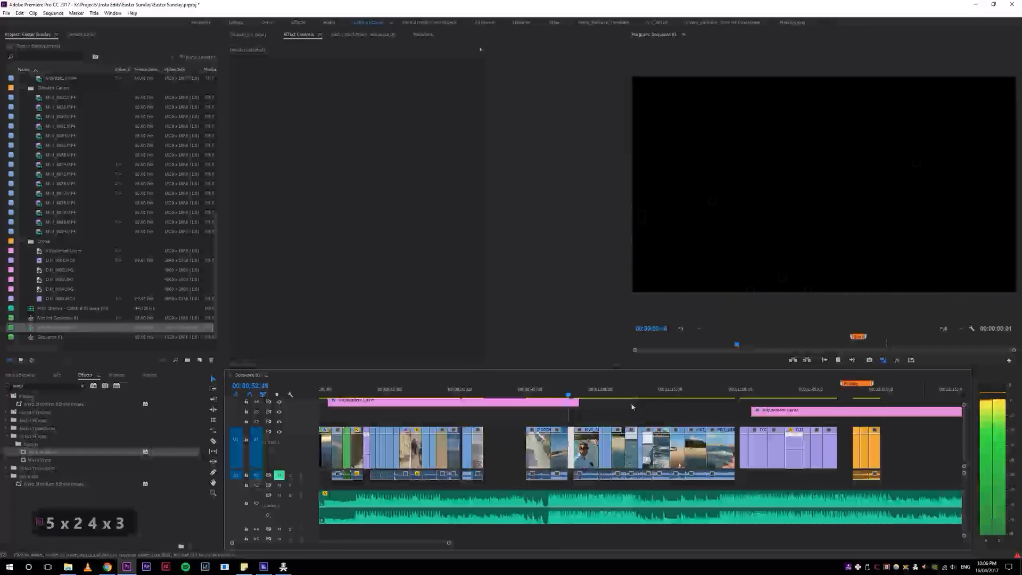
{"action": "left_click", "coordinate": [554, 394]}
{"action": "key", "text": "space"}
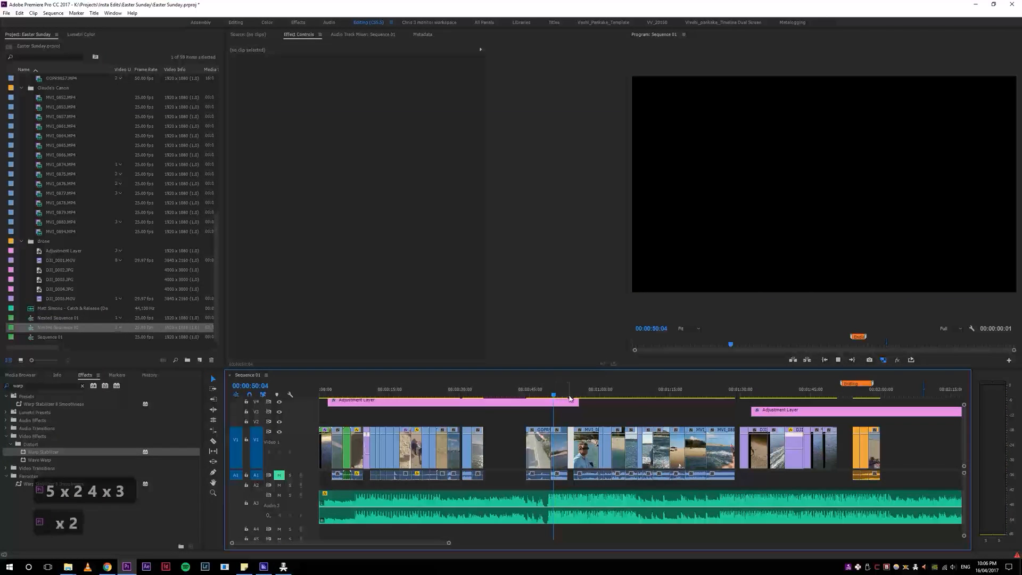
{"action": "key", "text": "z"}
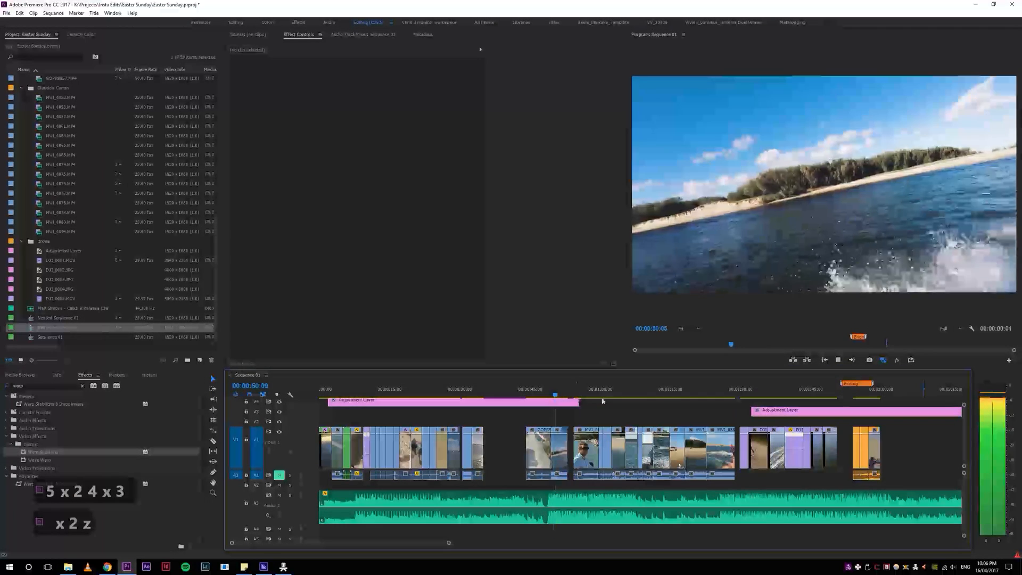
Step: Label the tilted shoreline clip pink, move it beside the spare pink clips past the ending, and play the remaining cut
{"action": "left_click", "coordinate": [564, 457]}
{"action": "key", "text": "4"}
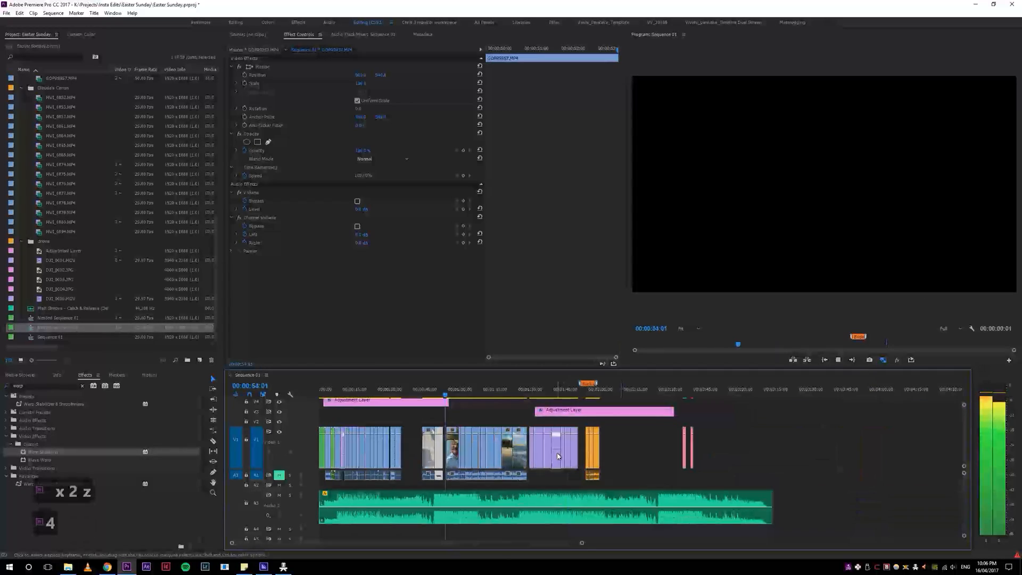
{"action": "key", "text": "7"}
{"action": "left_click_drag", "start_coordinate": [439, 459], "coordinate": [656, 456]}
{"action": "key", "text": "space"}
{"action": "key", "text": "5"}
{"action": "key", "text": "5"}
{"action": "key", "text": "space"}
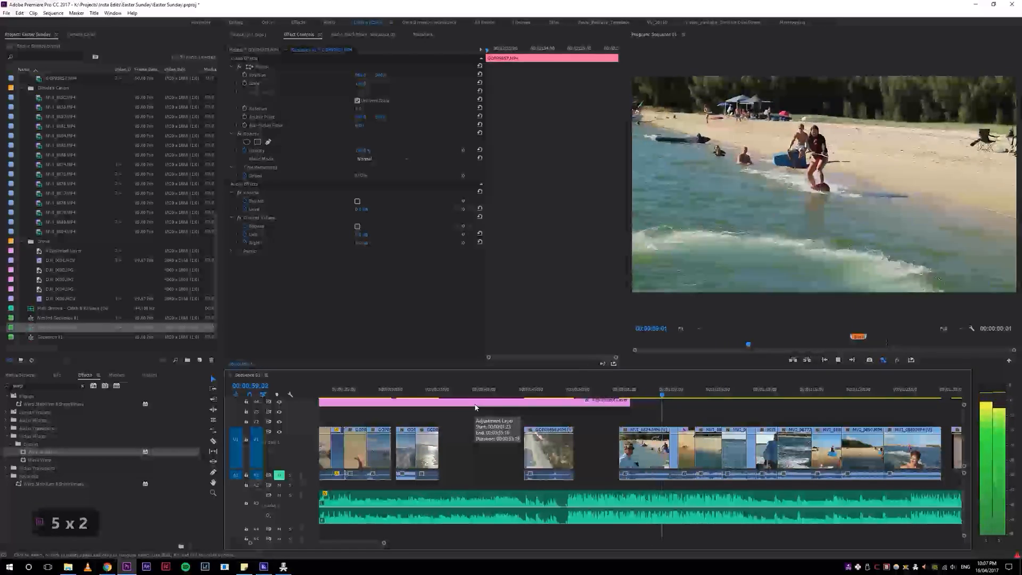
Step: Ripple-delete the clip of the man in sunglasses that opens the beach section, and shorten the adjustment layer to end just before that section
{"action": "left_click", "coordinate": [622, 389]}
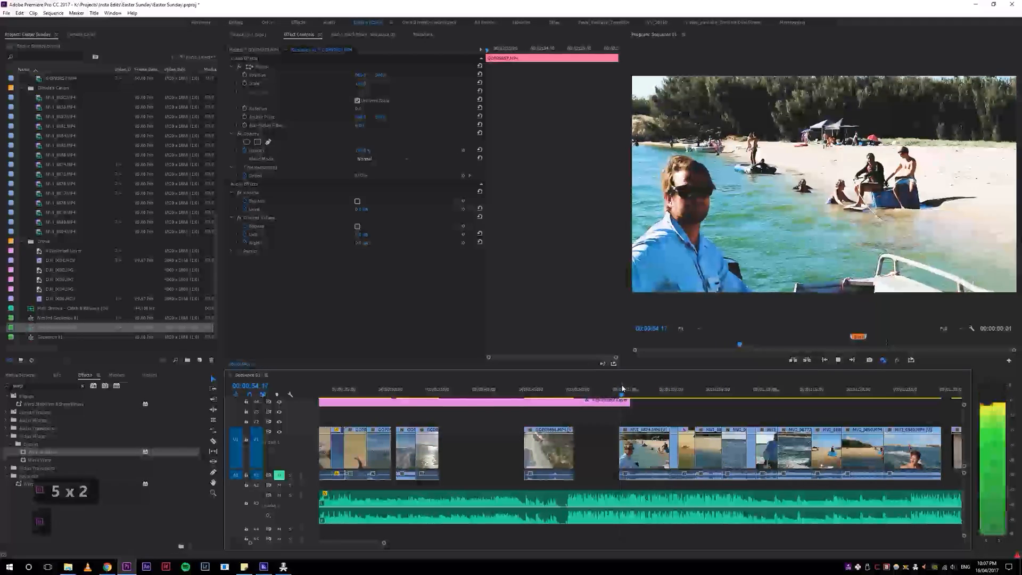
{"action": "left_click", "coordinate": [640, 453]}
{"action": "key", "text": "s"}
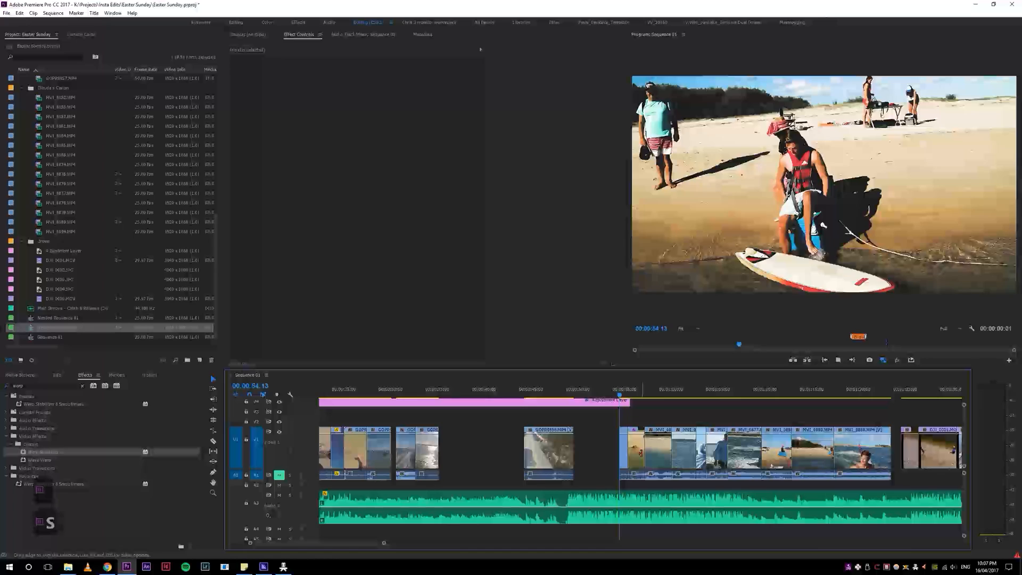
{"action": "left_click_drag", "start_coordinate": [631, 400], "coordinate": [614, 400]}
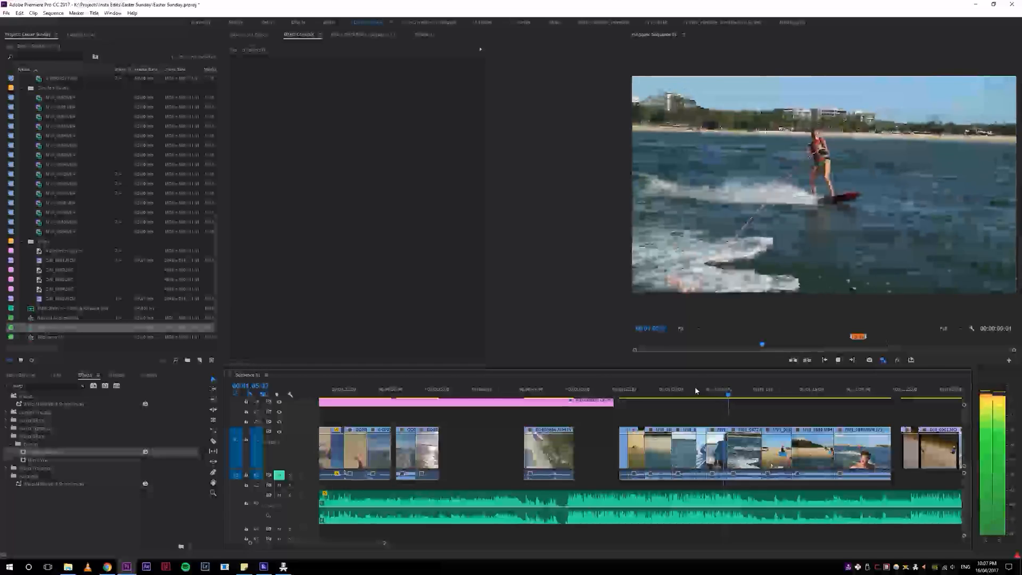
Step: Replay the cut between the boat and wakeboarding clips around 00:01:05, and park the playhead near its start
{"action": "left_click_drag", "start_coordinate": [719, 389], "coordinate": [707, 393]}
{"action": "key", "text": "space"}
{"action": "key", "text": "space"}
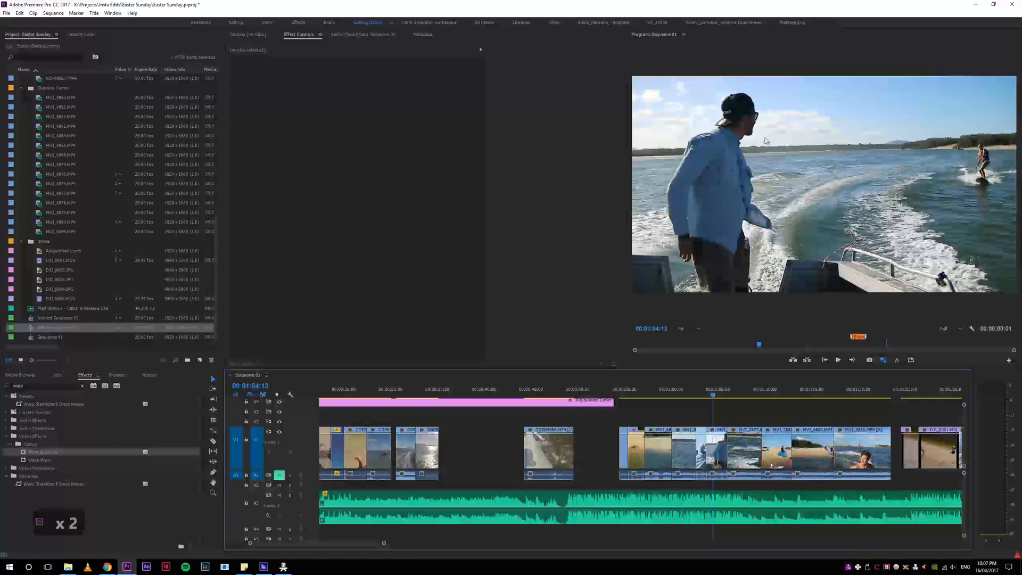
{"action": "key", "text": "space"}
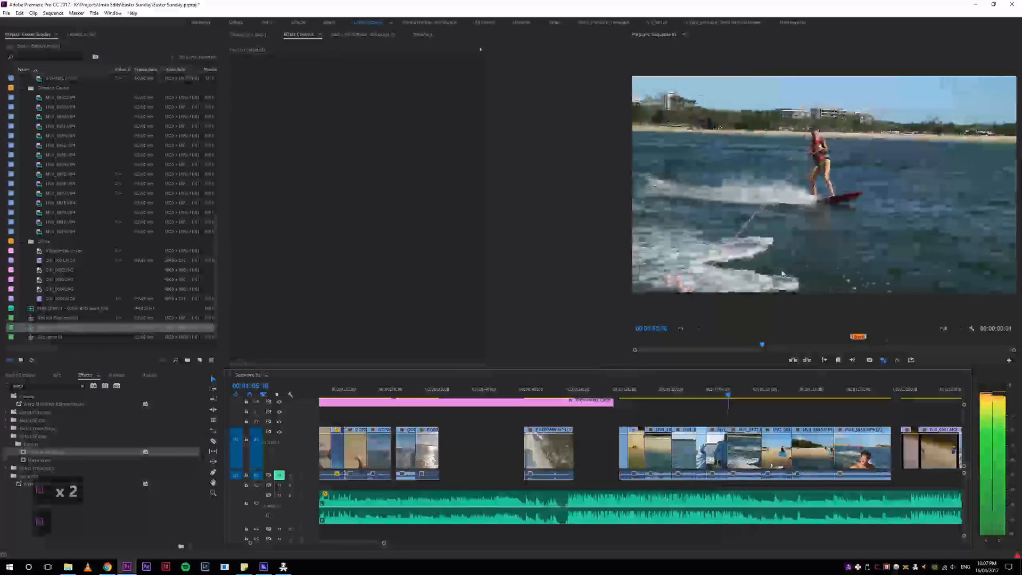
{"action": "key", "text": "5"}
{"action": "key", "text": "5"}
{"action": "left_click", "coordinate": [609, 395]}
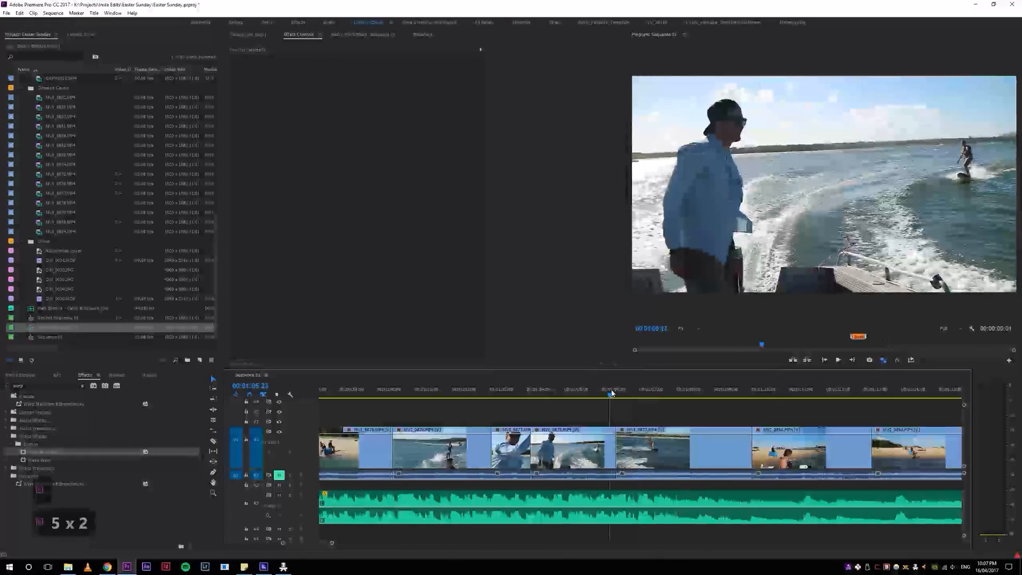
Step: Ripple-trim the end of the boat clip near 00:01:05 and the end of the wakeboarding clip that follows it
{"action": "key", "text": "w"}
{"action": "key", "text": "4"}
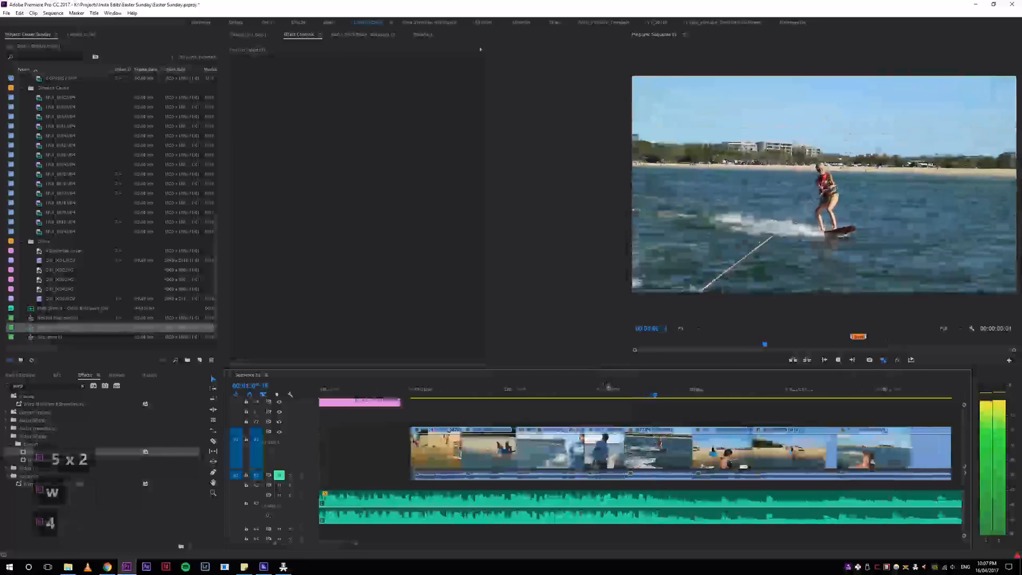
{"action": "key", "text": "space"}
{"action": "left_click", "coordinate": [692, 396]}
{"action": "key", "text": "w"}
{"action": "left_click", "coordinate": [622, 395]}
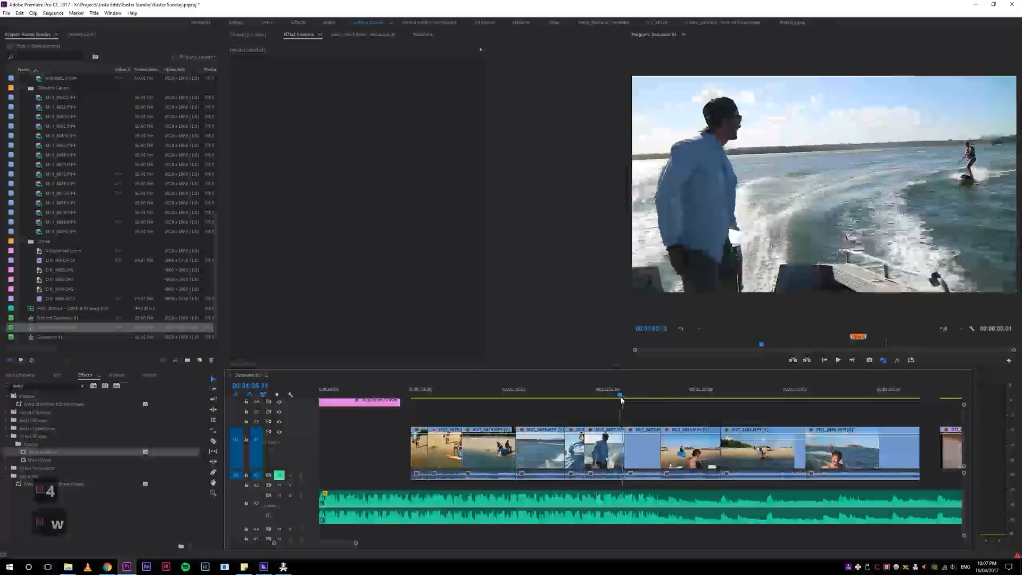
Step: Play on from the boat clip and ripple-delete the shortened wakeboarding clip and the clip of the man in the water after it
{"action": "key", "text": "space"}
{"action": "key", "text": "s"}
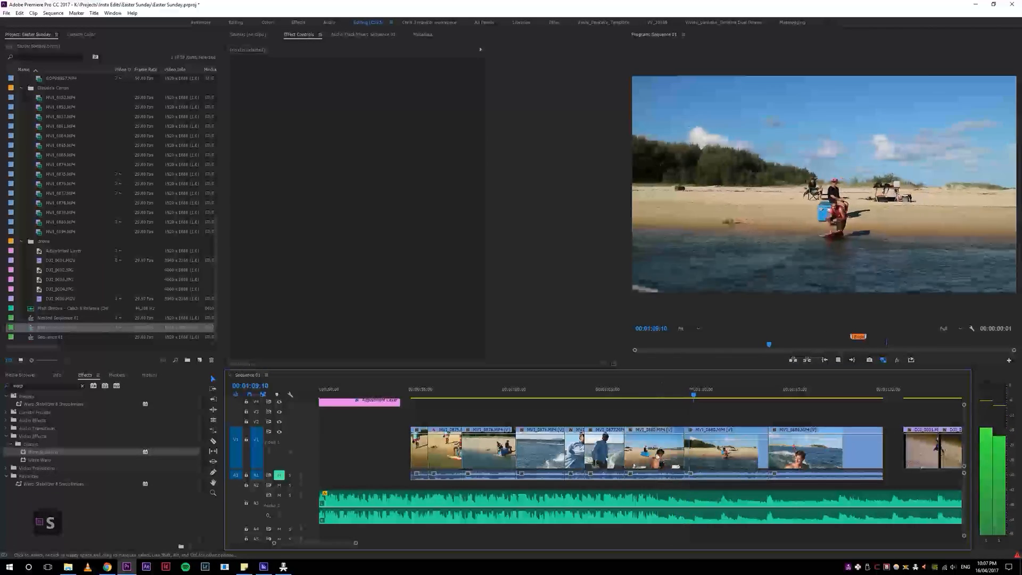
{"action": "key", "text": "s"}
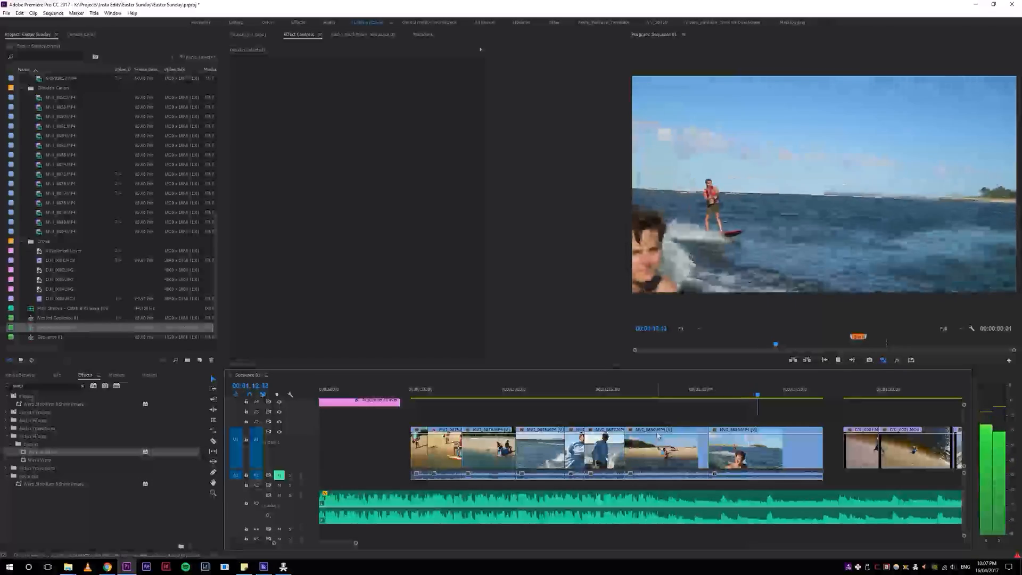
Step: Ripple-trim the start of the last wakeboarding clip before the gap, and replay it from its new start
{"action": "key", "text": "q"}
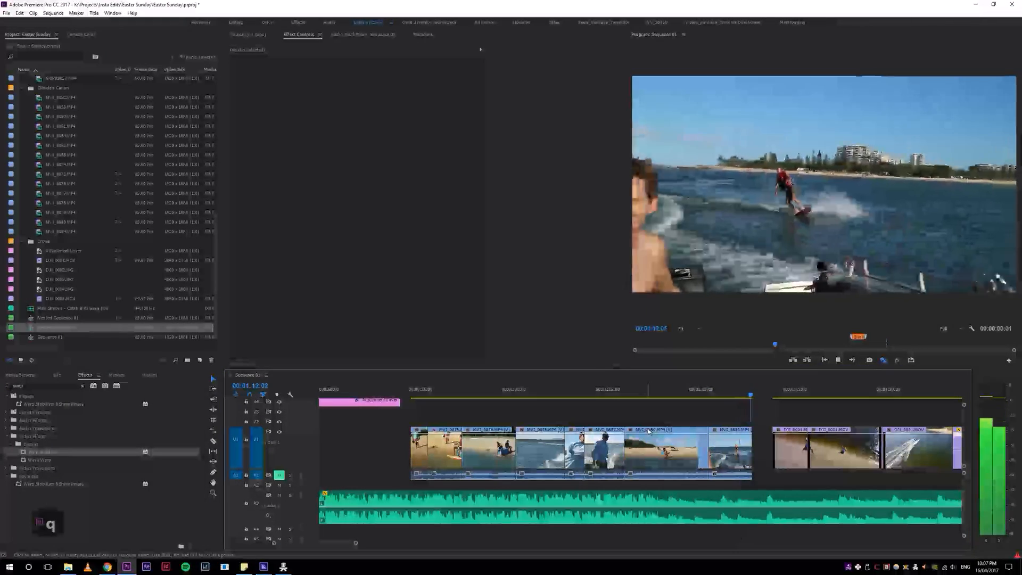
{"action": "left_click", "coordinate": [709, 390]}
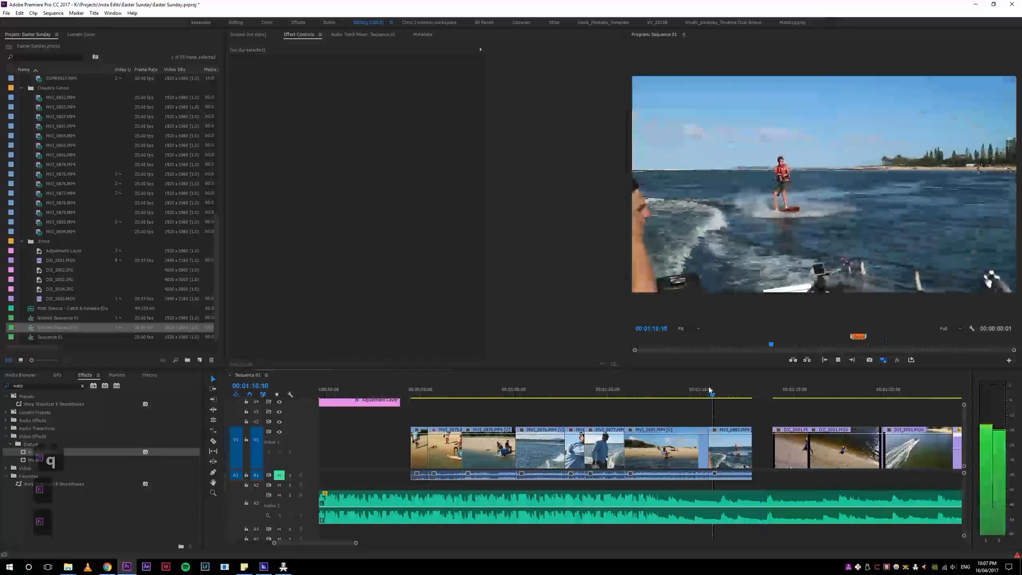
{"action": "left_click", "coordinate": [730, 453]}
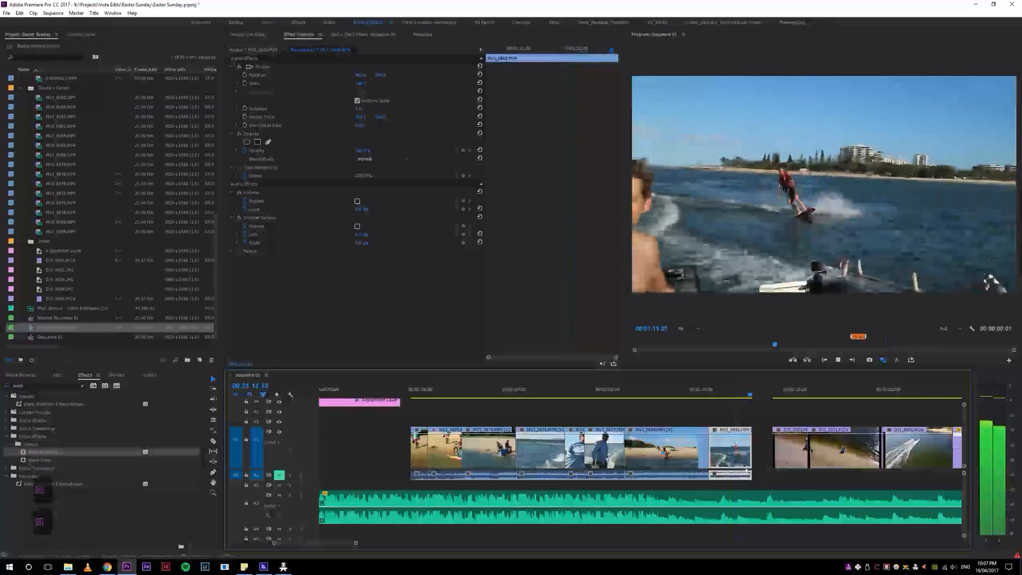
{"action": "left_click", "coordinate": [718, 392]}
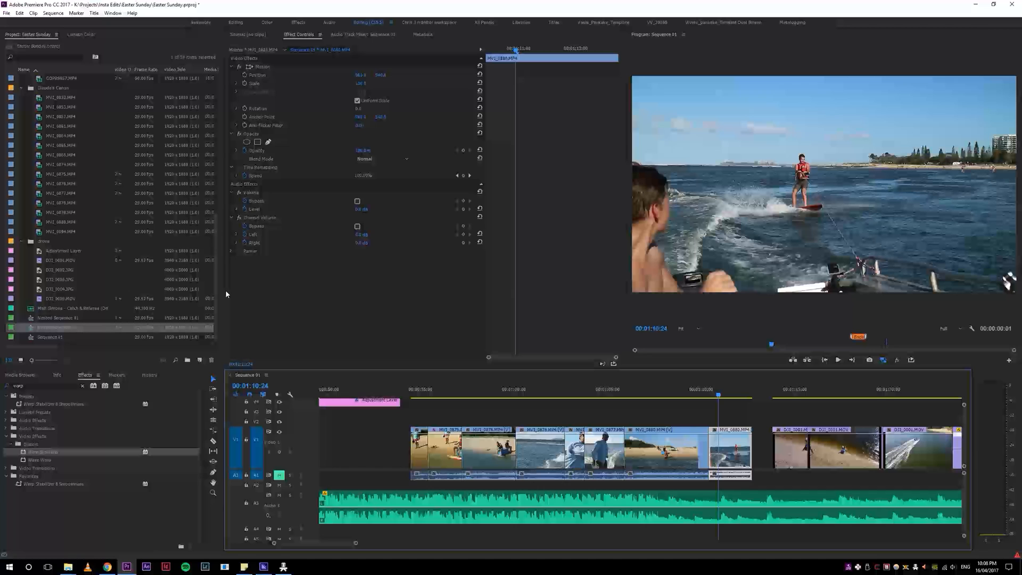
Step: Open the last wakeboarding clip in the Source monitor and locate its footage, MVI_0880.MP4, in the project
{"action": "mouse_move", "coordinate": [216, 303]}
{"action": "left_mouse_down"}
{"action": "mouse_move", "coordinate": [222, 173]}
{"action": "mouse_move", "coordinate": [220, 308]}
{"action": "left_mouse_up"}
{"action": "left_click_drag", "start_coordinate": [719, 394], "coordinate": [732, 401]}
{"action": "double_click", "coordinate": [734, 444]}
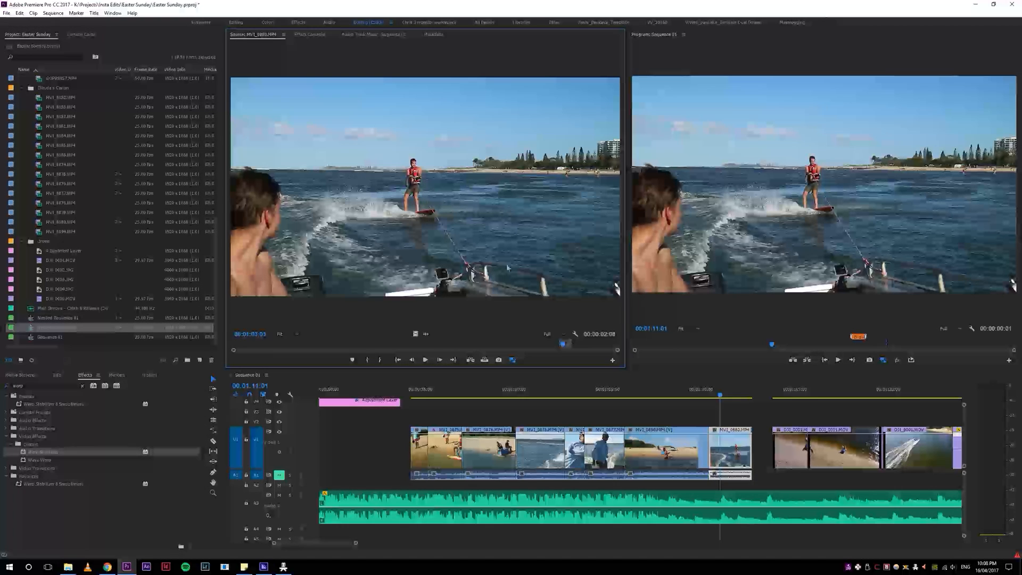
{"action": "key", "text": "5"}
{"action": "key", "text": "5"}
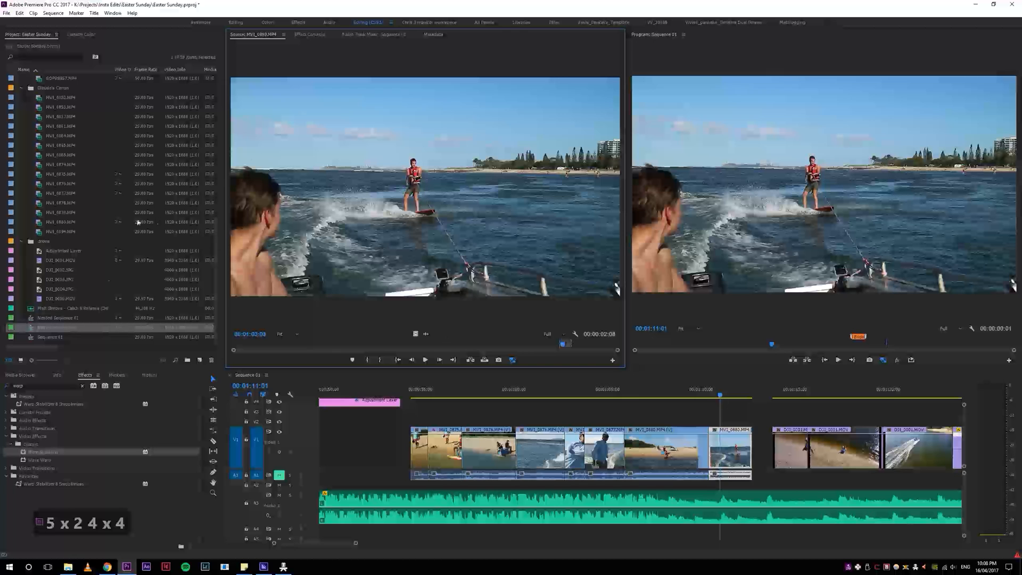
{"action": "left_click", "coordinate": [736, 453]}
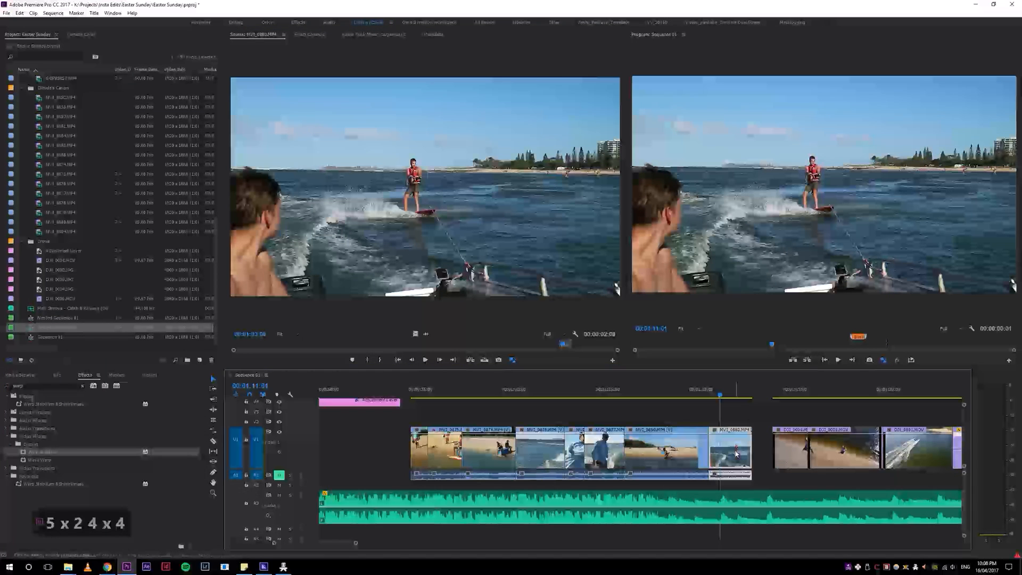
{"action": "key", "text": "f"}
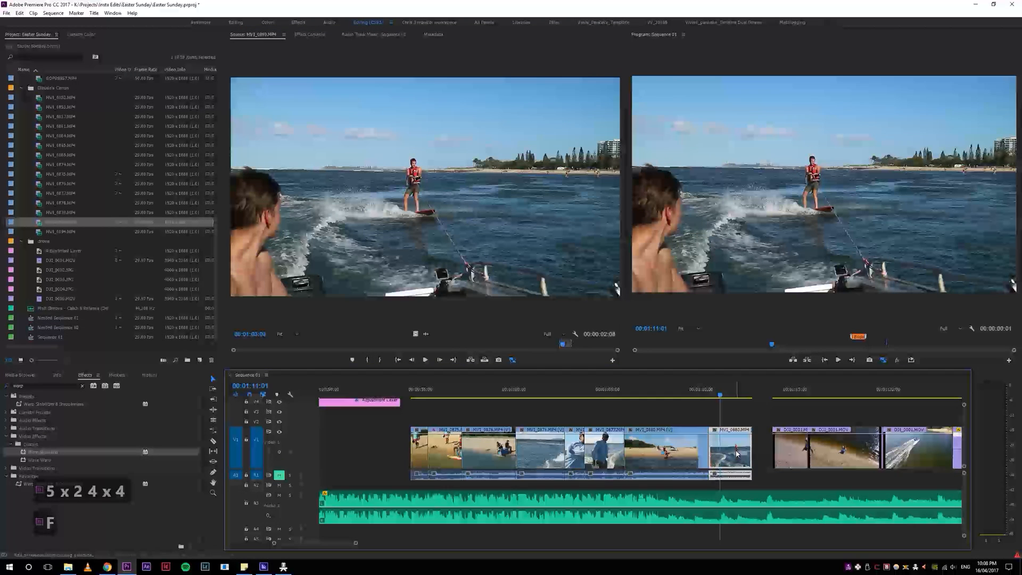
{"action": "left_click", "coordinate": [38, 225]}
{"action": "double_click", "coordinate": [39, 224]}
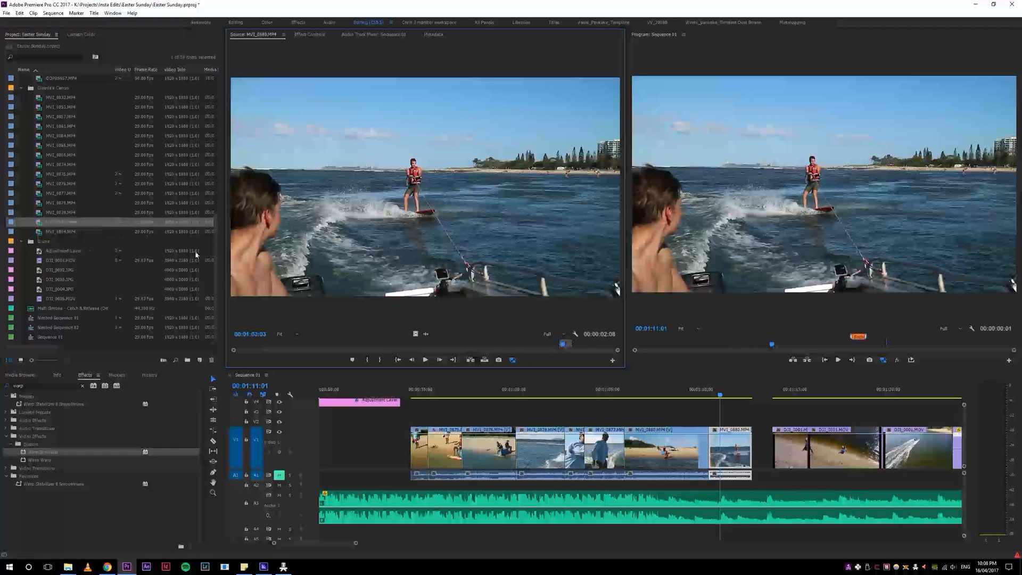
Step: Locate the source footage of the wakeboarding clip that starts at the beach, and scrub through the clip to its end
{"action": "left_click_drag", "start_coordinate": [709, 393], "coordinate": [648, 392]}
{"action": "left_click", "coordinate": [681, 459]}
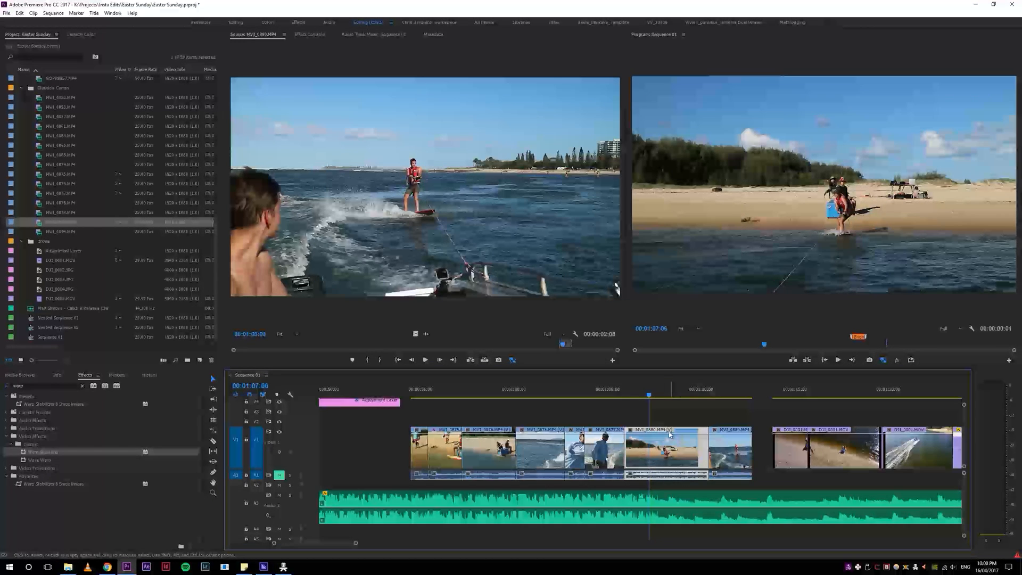
{"action": "left_click_drag", "start_coordinate": [649, 394], "coordinate": [650, 398]}
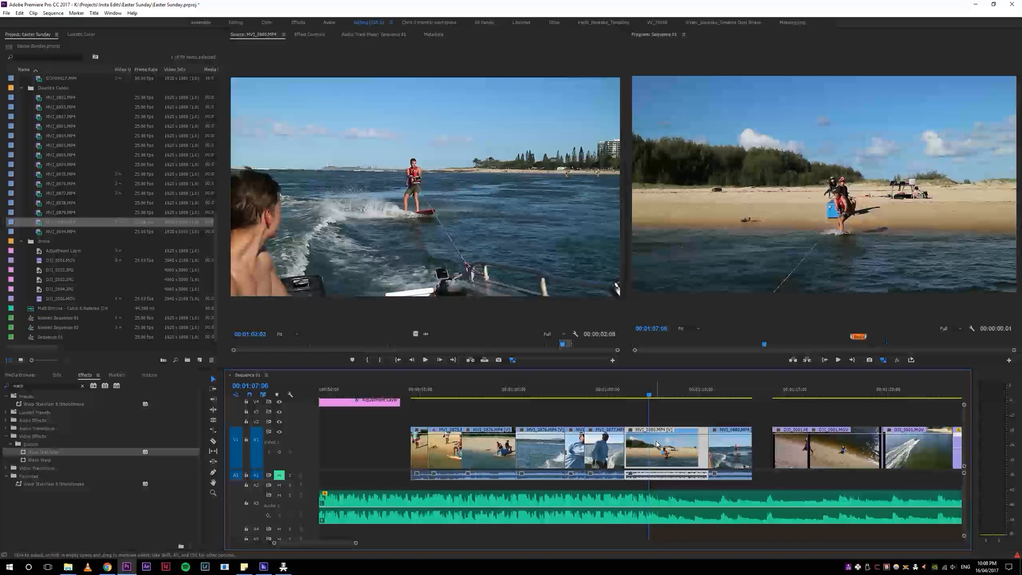
{"action": "key", "text": "f"}
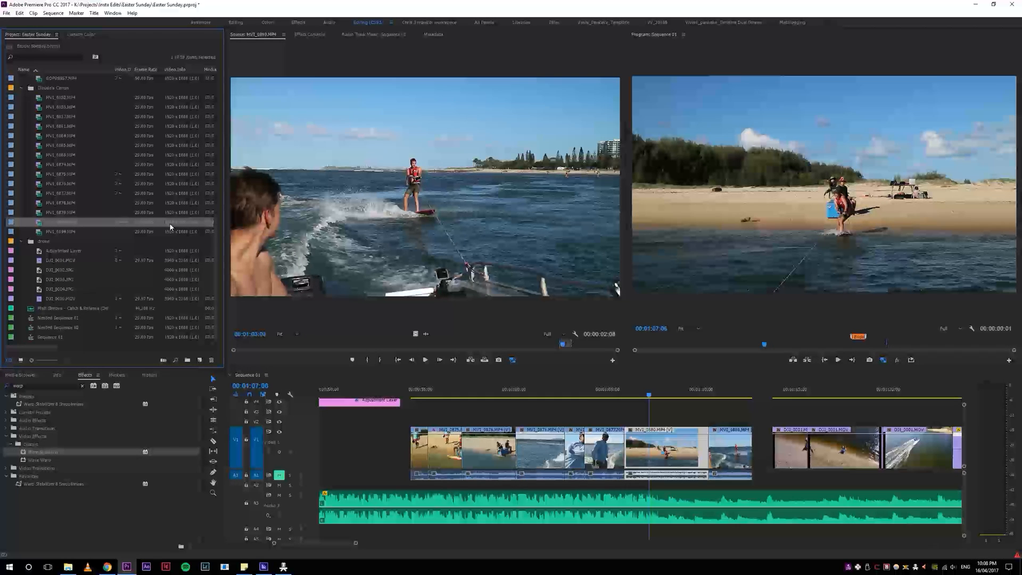
{"action": "left_click", "coordinate": [672, 450]}
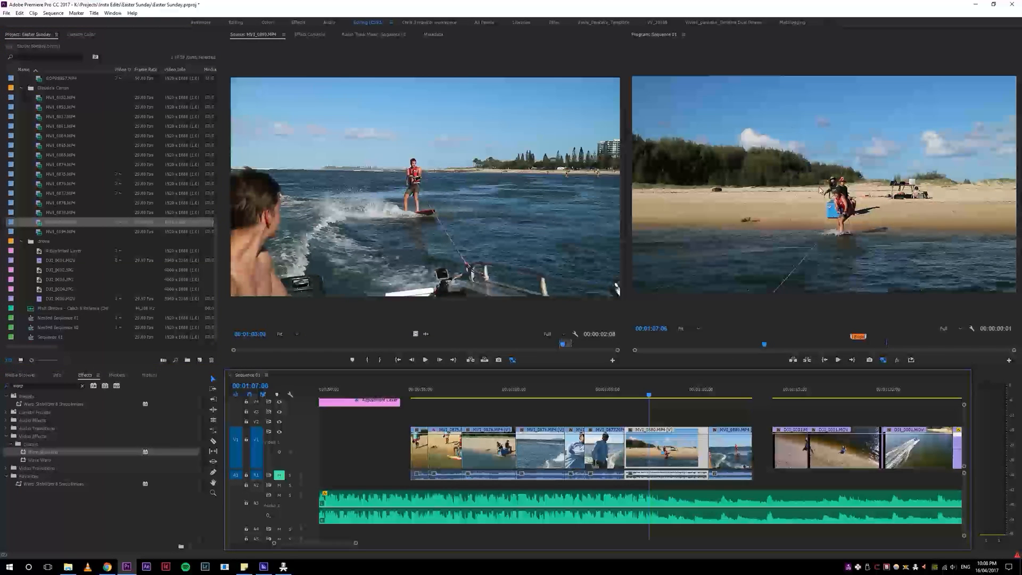
{"action": "key", "text": "r"}
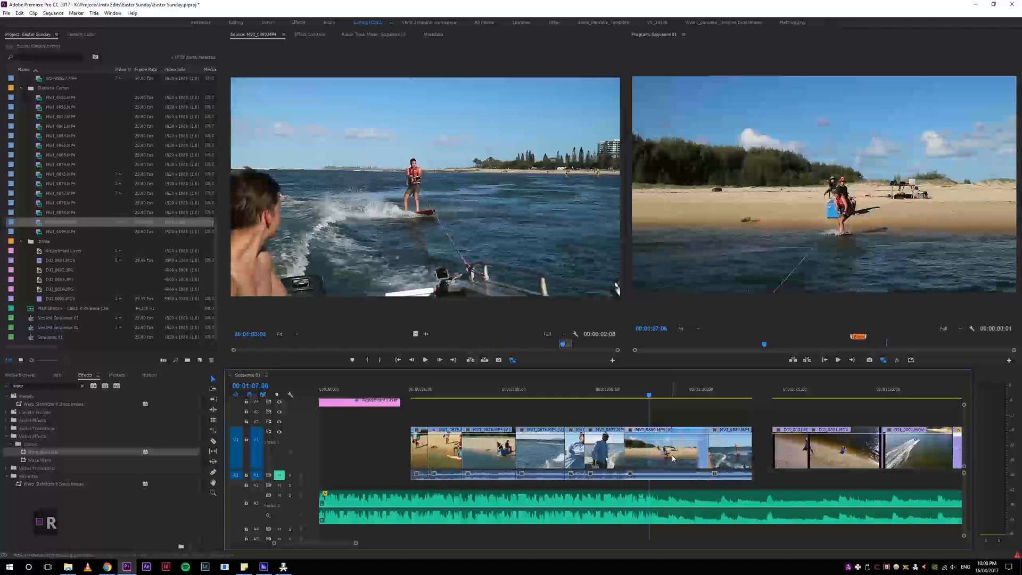
{"action": "left_click", "coordinate": [663, 457]}
{"action": "key", "text": "5"}
{"action": "key", "text": "5"}
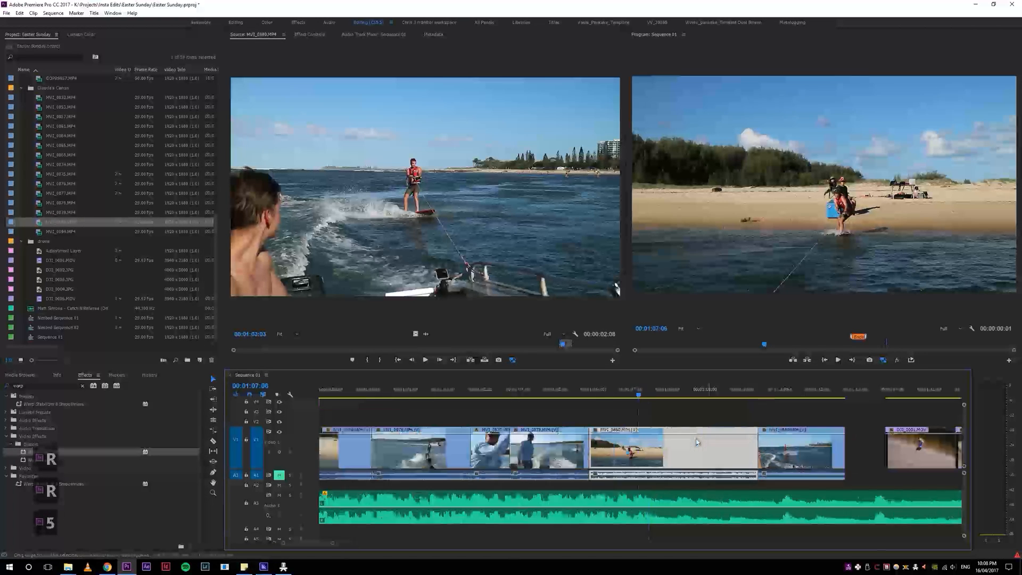
{"action": "key", "text": "4"}
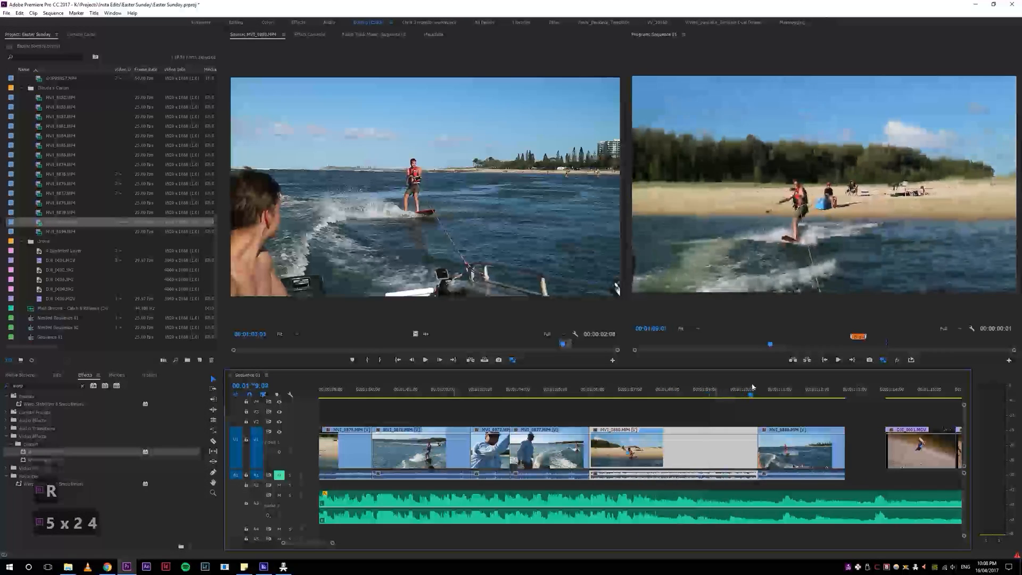
Step: Match the last wakeboarding clip's frame in the Source monitor, examine its later footage, and replay the clip in the sequence
{"action": "left_click", "coordinate": [789, 458]}
{"action": "key", "text": "f"}
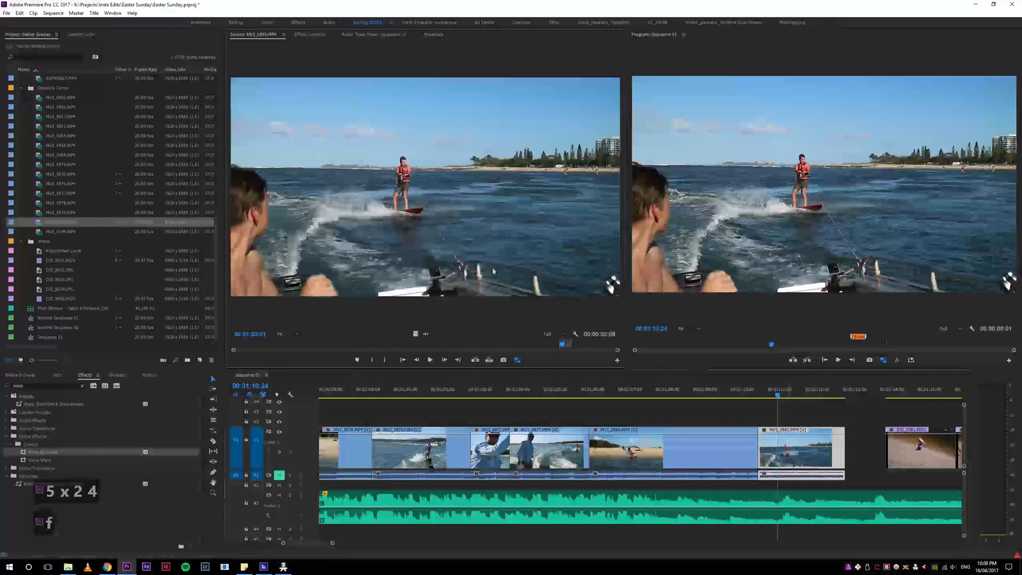
{"action": "mouse_move", "coordinate": [566, 345]}
{"action": "left_mouse_down"}
{"action": "mouse_move", "coordinate": [591, 347]}
{"action": "mouse_move", "coordinate": [350, 343]}
{"action": "mouse_move", "coordinate": [618, 316]}
{"action": "mouse_move", "coordinate": [572, 340]}
{"action": "left_mouse_up"}
{"action": "left_click", "coordinate": [784, 390]}
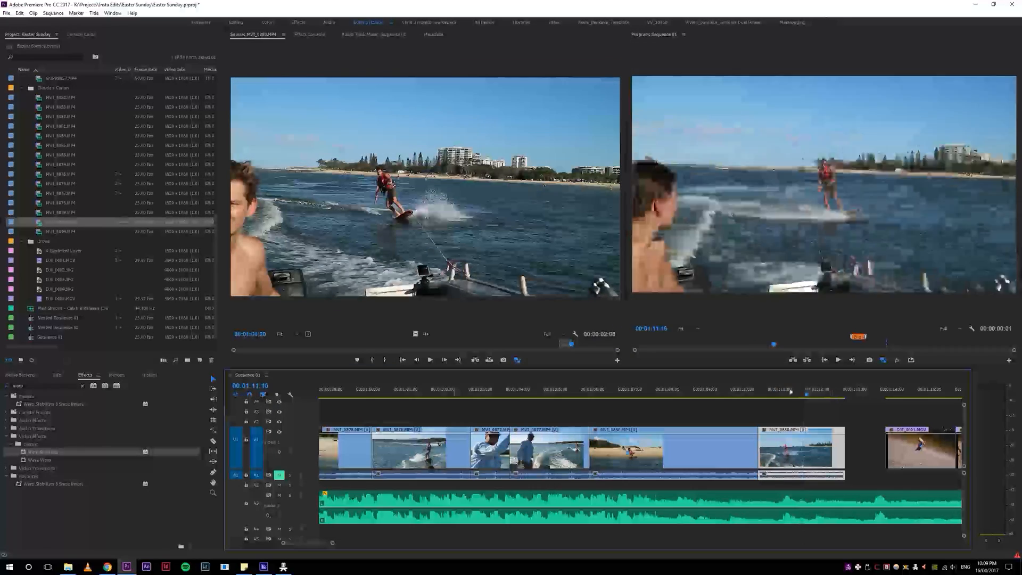
{"action": "key", "text": "space"}
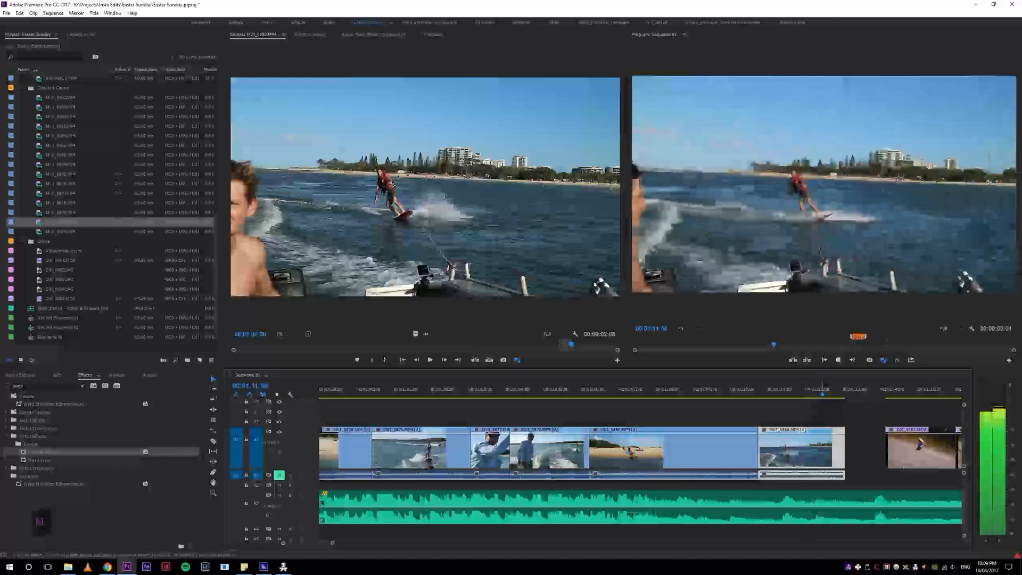
{"action": "left_click", "coordinate": [788, 391]}
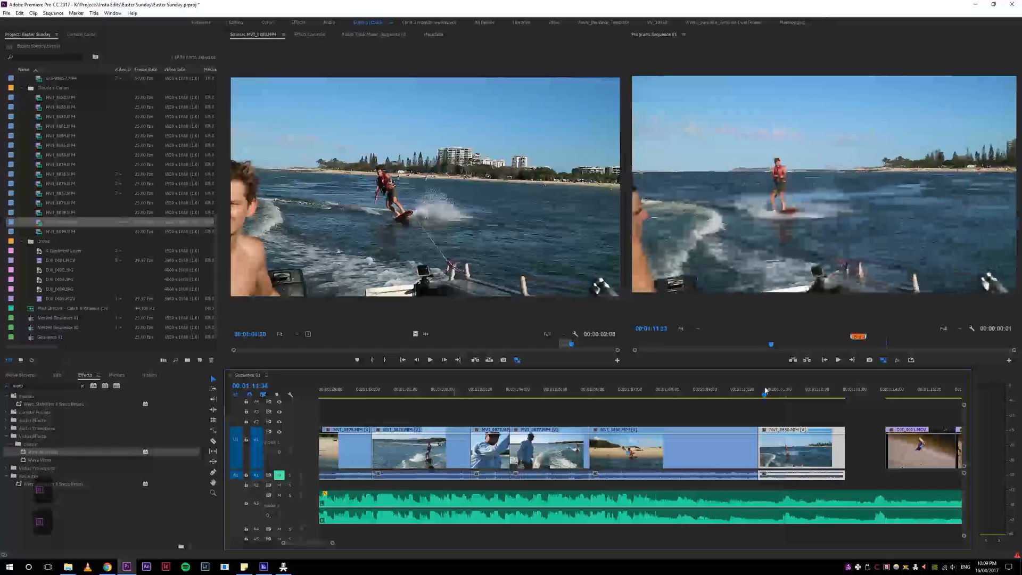
{"action": "key", "text": "space"}
{"action": "key", "text": "6"}
{"action": "key", "text": "5"}
{"action": "key", "text": "space"}
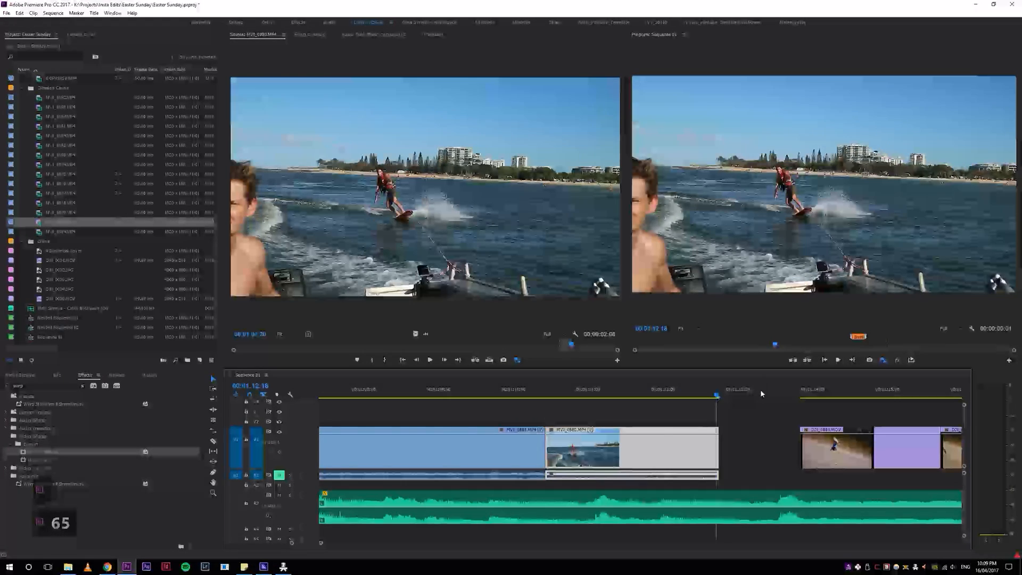
Step: Play the drone clips after the gap, and ripple-trim the start of the second one so it begins at a later moment
{"action": "key", "text": "4"}
{"action": "left_click", "coordinate": [730, 389]}
{"action": "key", "text": "space"}
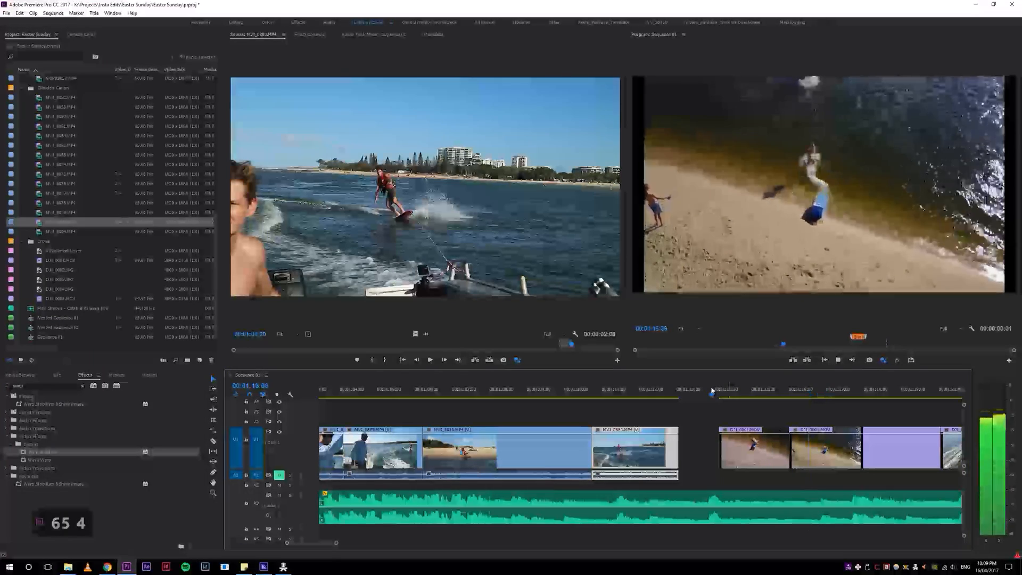
{"action": "left_click", "coordinate": [709, 390]}
{"action": "key", "text": "space"}
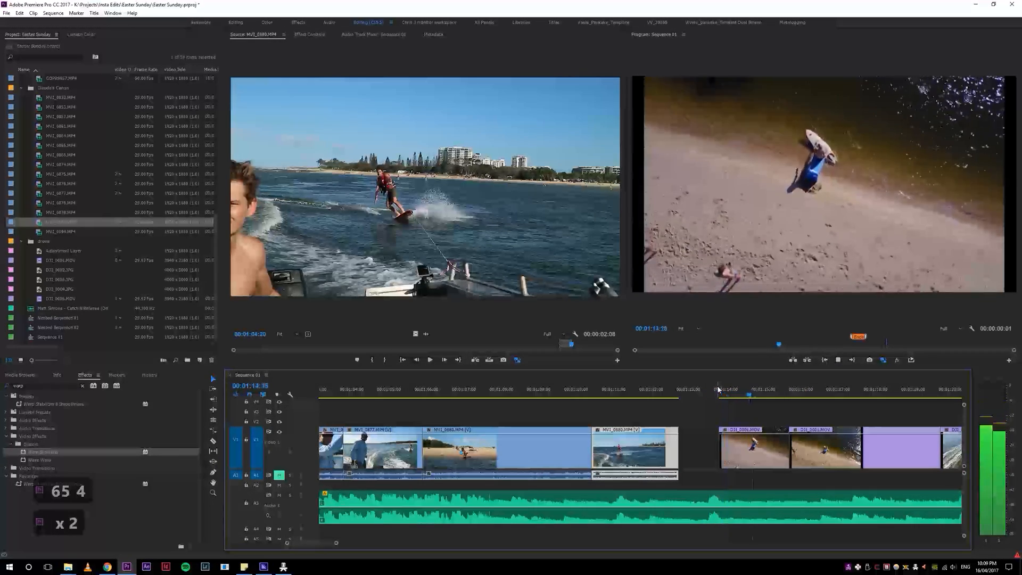
{"action": "left_click", "coordinate": [763, 390]}
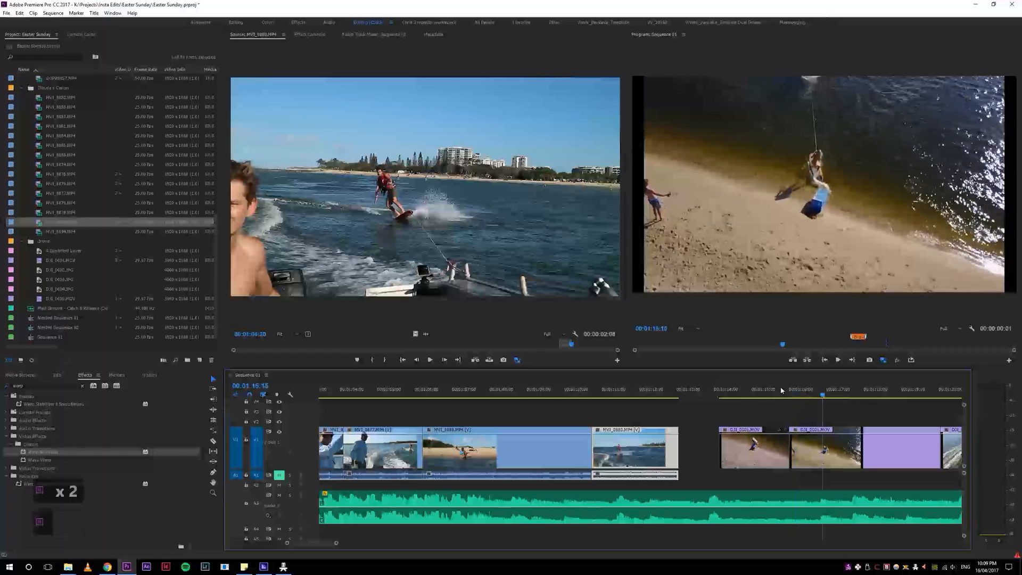
{"action": "key", "text": "q"}
Step: Replay the cut between the first two drone clips, starting also from the gap before them, to check its timing against the music
{"action": "key", "text": "space"}
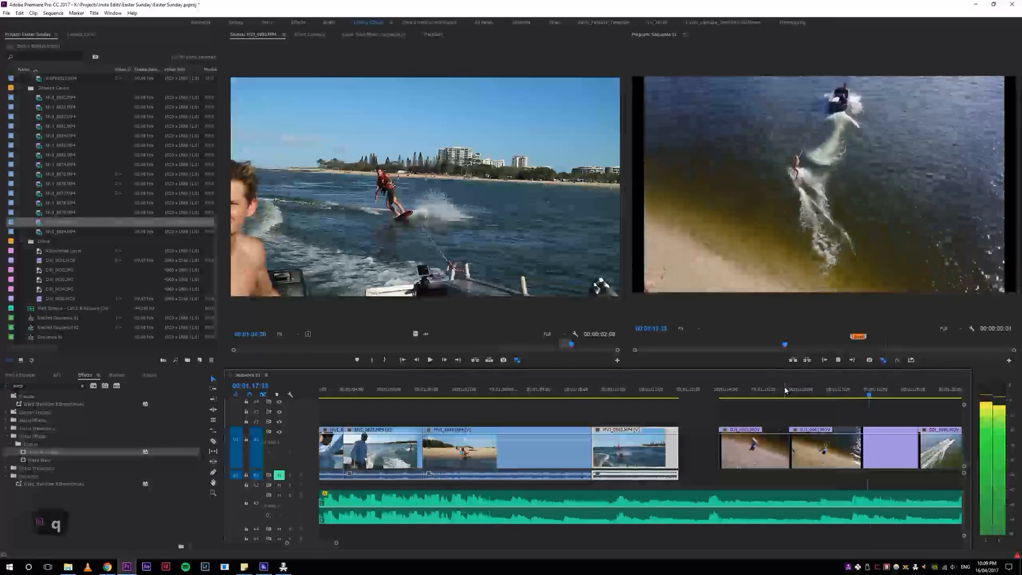
{"action": "key", "text": "q"}
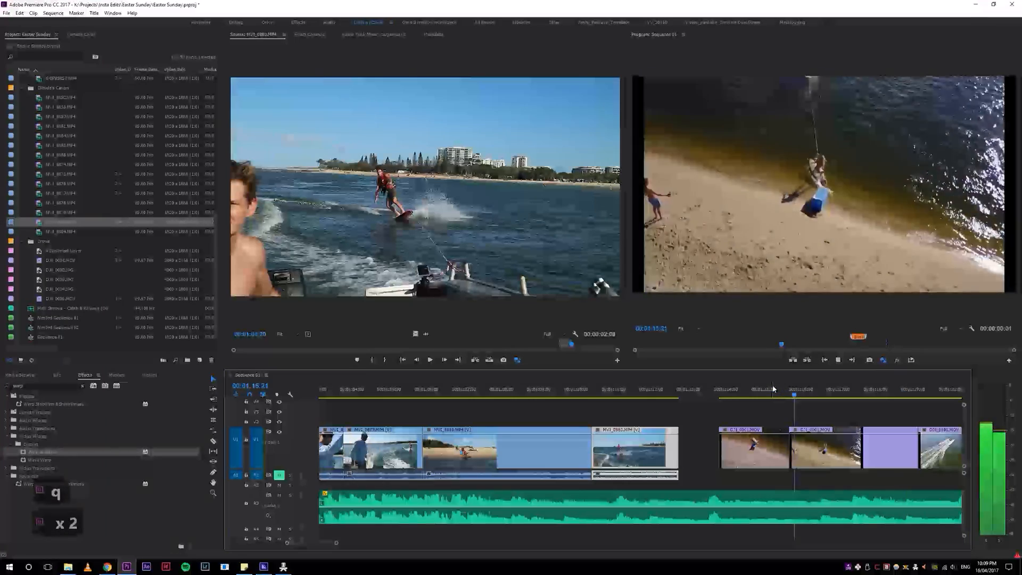
{"action": "key", "text": "space"}
{"action": "left_click", "coordinate": [789, 392]}
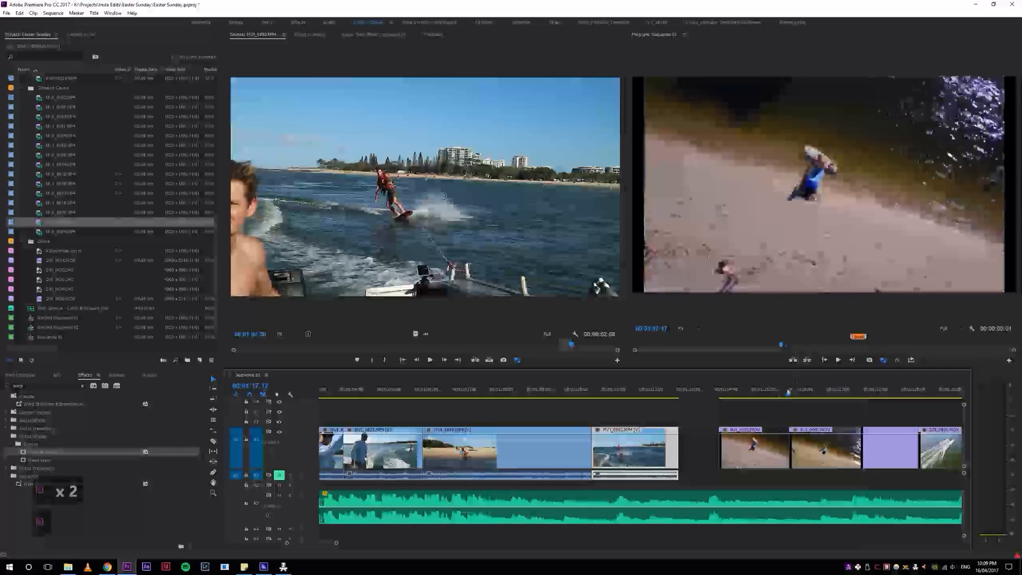
{"action": "key", "text": "space"}
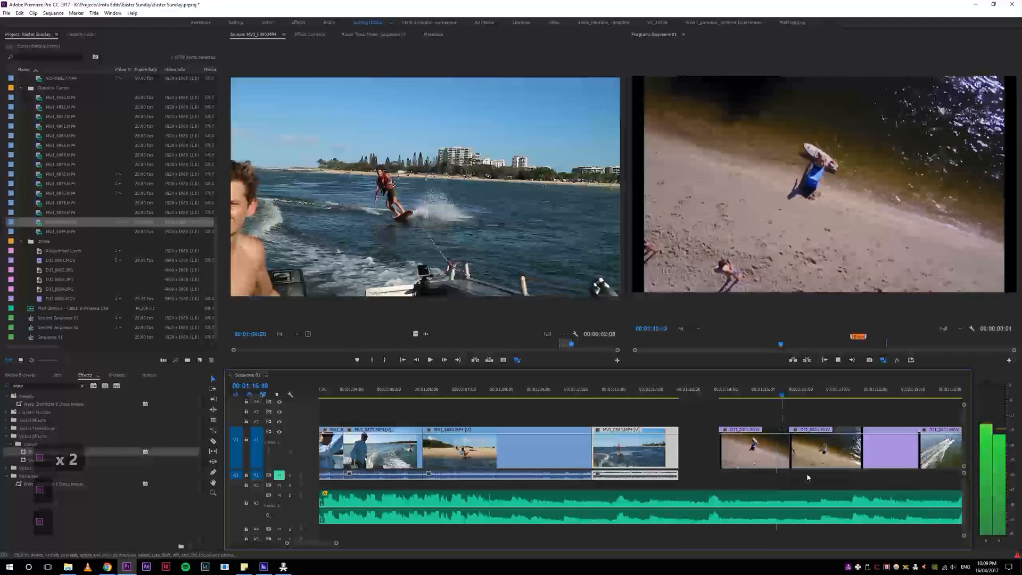
{"action": "key", "text": "space"}
{"action": "left_click", "coordinate": [683, 393]}
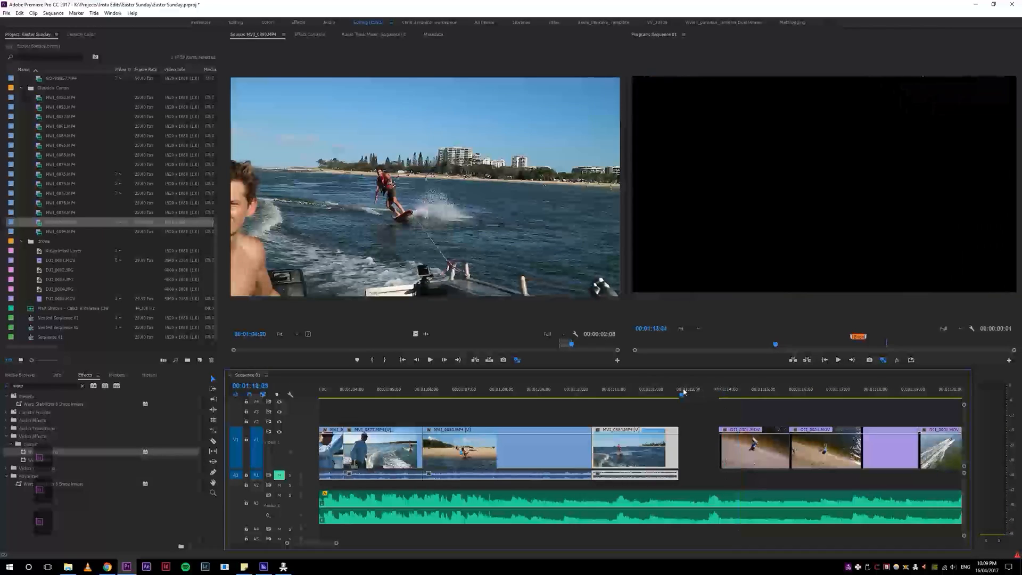
{"action": "key", "text": "space"}
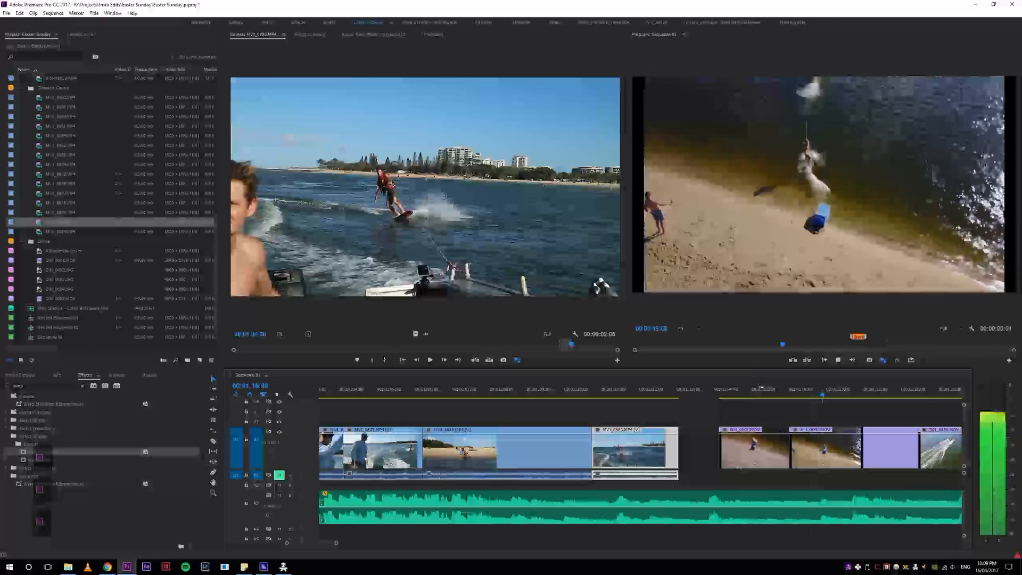
{"action": "left_click", "coordinate": [697, 392]}
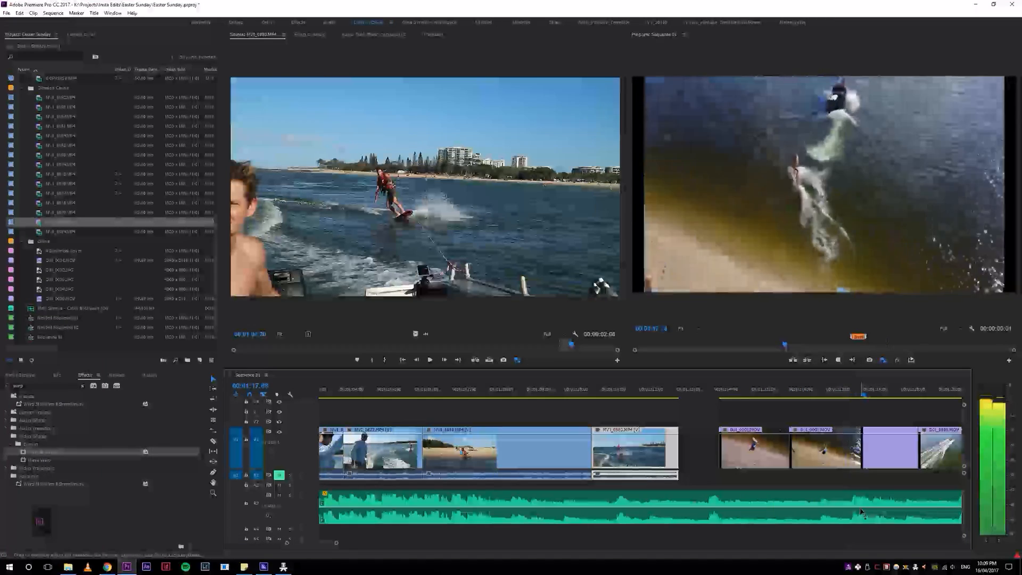
Step: Select every clip from the first drone clip onward, excluding the music, and shift them all later in the sequence
{"action": "key", "text": "space"}
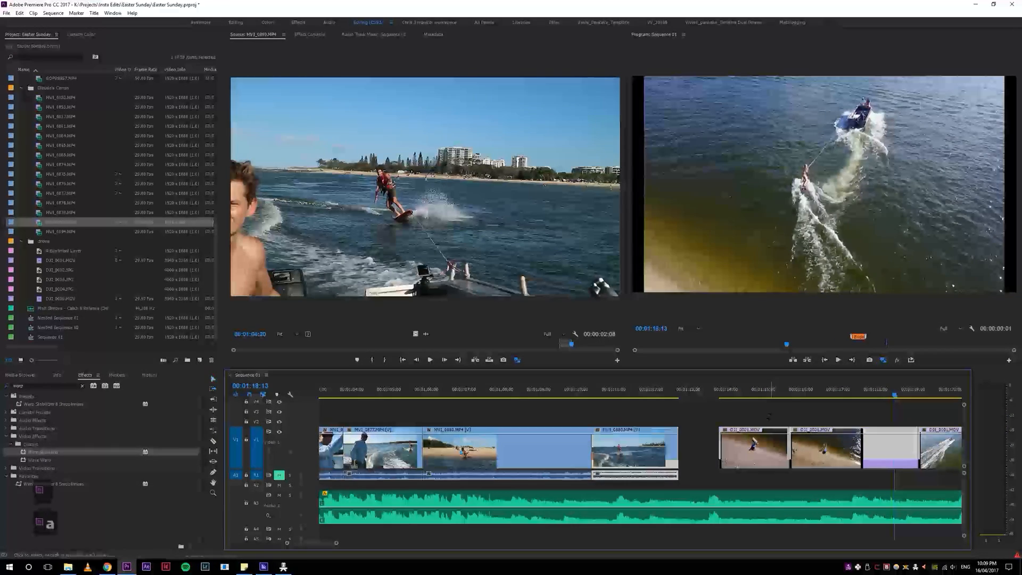
{"action": "key", "text": "ctrl+z"}
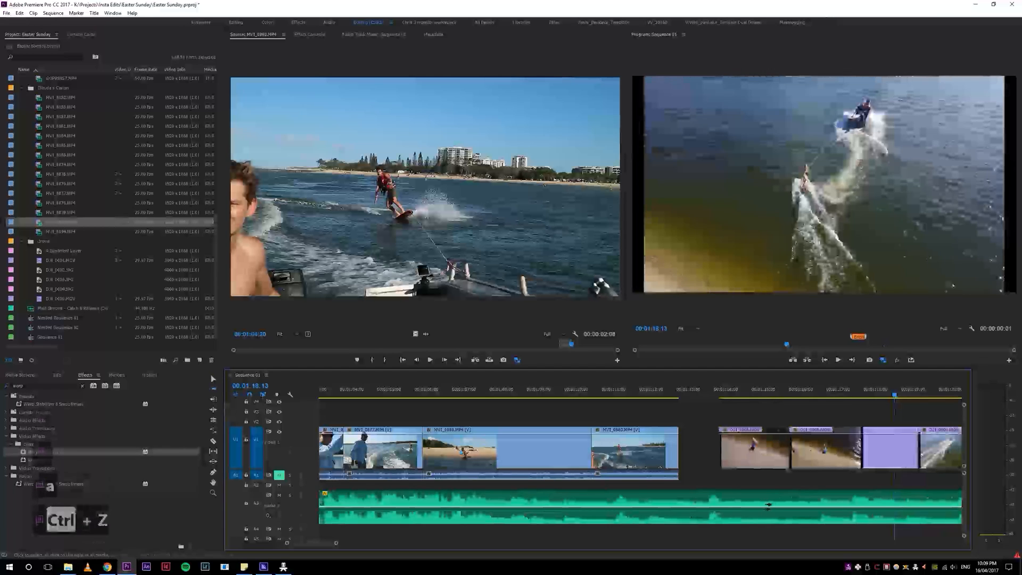
{"action": "key", "text": "v"}
{"action": "left_click", "coordinate": [823, 503]}
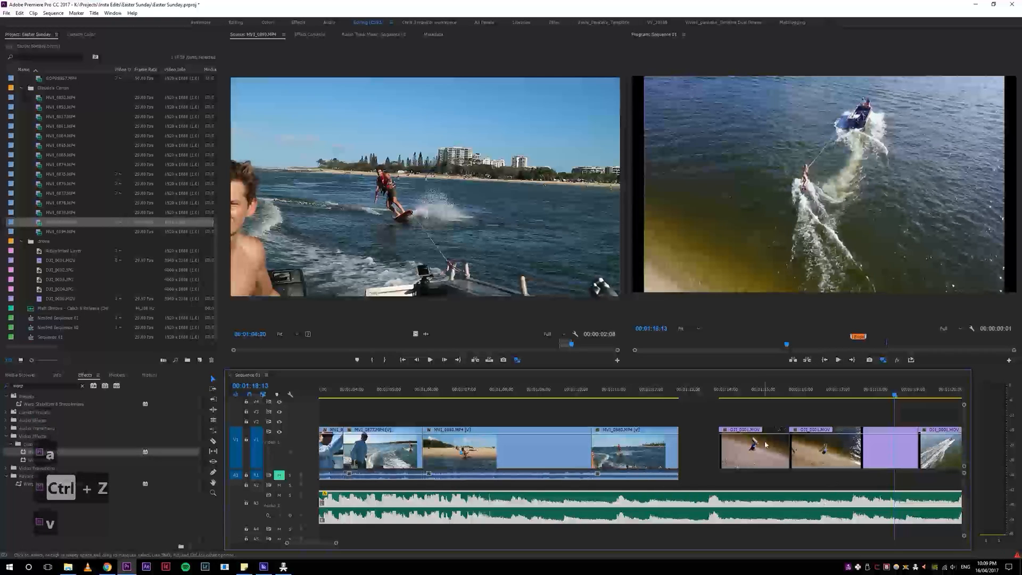
{"action": "key", "text": "4"}
{"action": "key", "text": "4"}
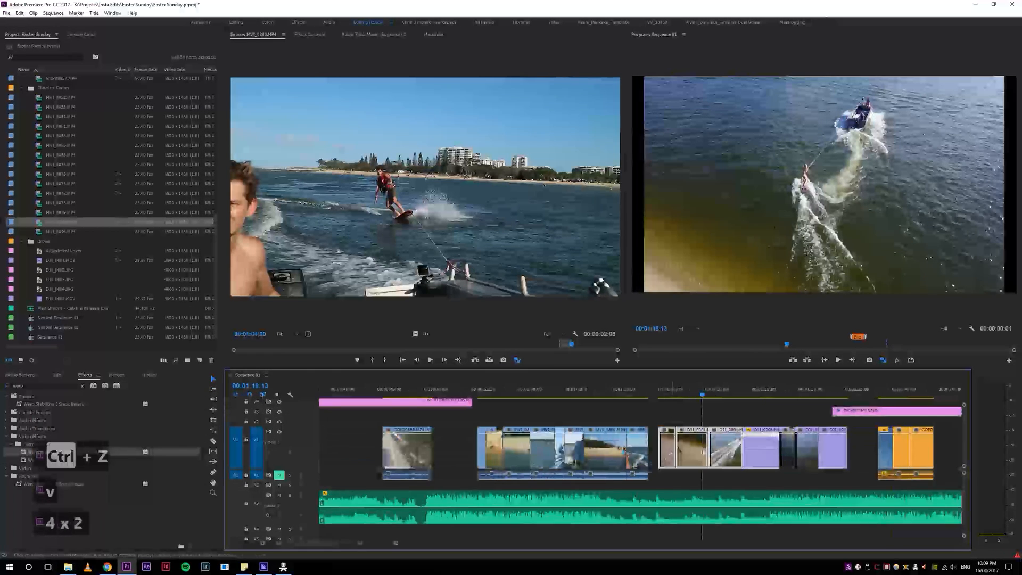
{"action": "key", "text": "a"}
{"action": "left_click", "coordinate": [671, 454]}
{"action": "key", "text": "v"}
{"action": "left_click", "coordinate": [672, 500], "text": "shift"}
{"action": "left_click_drag", "start_coordinate": [673, 458], "coordinate": [712, 456]}
{"action": "left_click", "coordinate": [718, 388]}
Step: Play the cut between the first two drone clips, and shift the selected clips slightly earlier against the music
{"action": "key", "text": "5"}
{"action": "key", "text": "5"}
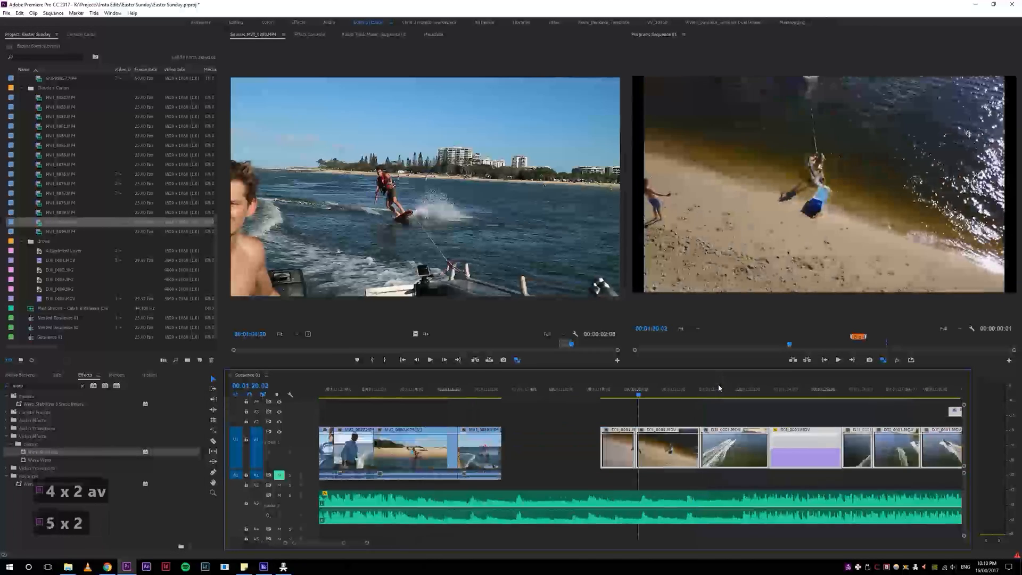
{"action": "key", "text": "5"}
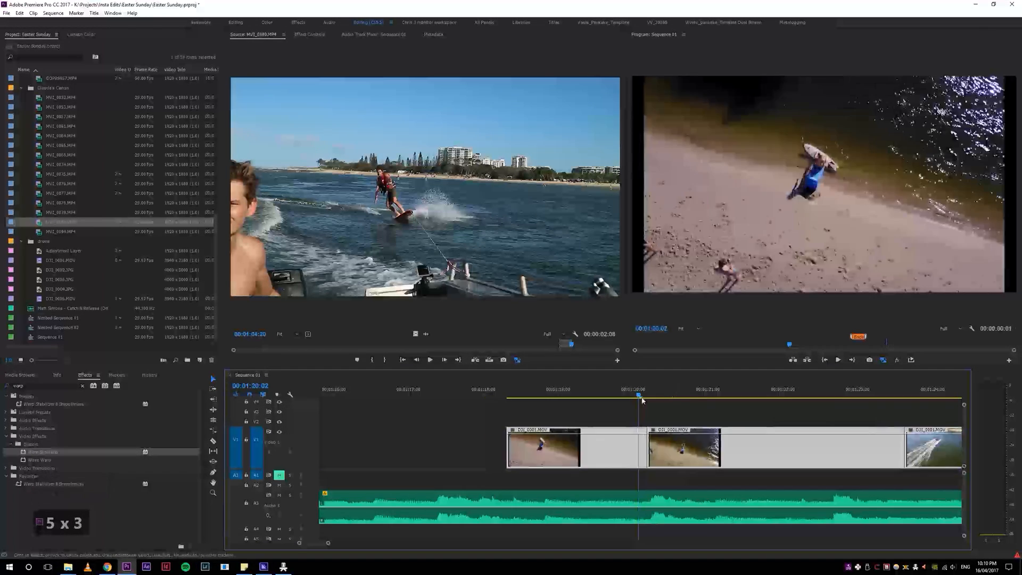
{"action": "key", "text": "space"}
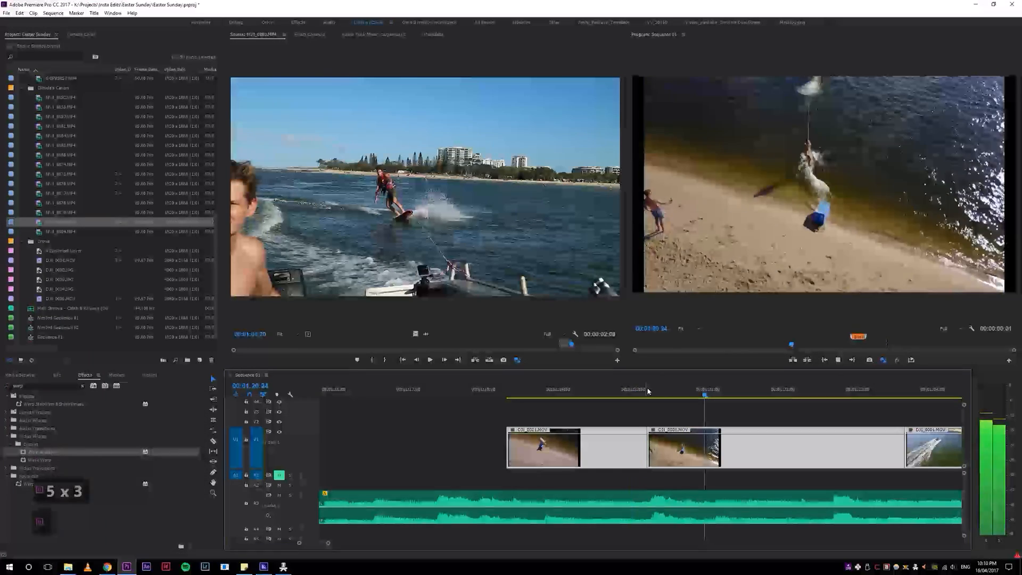
{"action": "left_click", "coordinate": [579, 391]}
{"action": "key", "text": "space"}
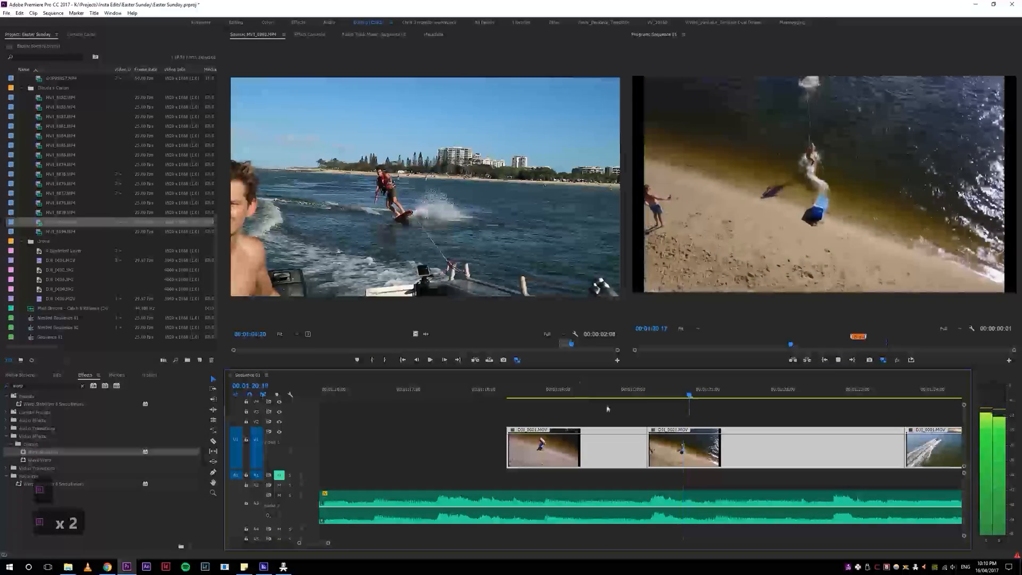
{"action": "key", "text": "space"}
{"action": "left_click_drag", "start_coordinate": [728, 457], "coordinate": [634, 456]}
{"action": "left_click", "coordinate": [519, 388]}
{"action": "key", "text": "space"}
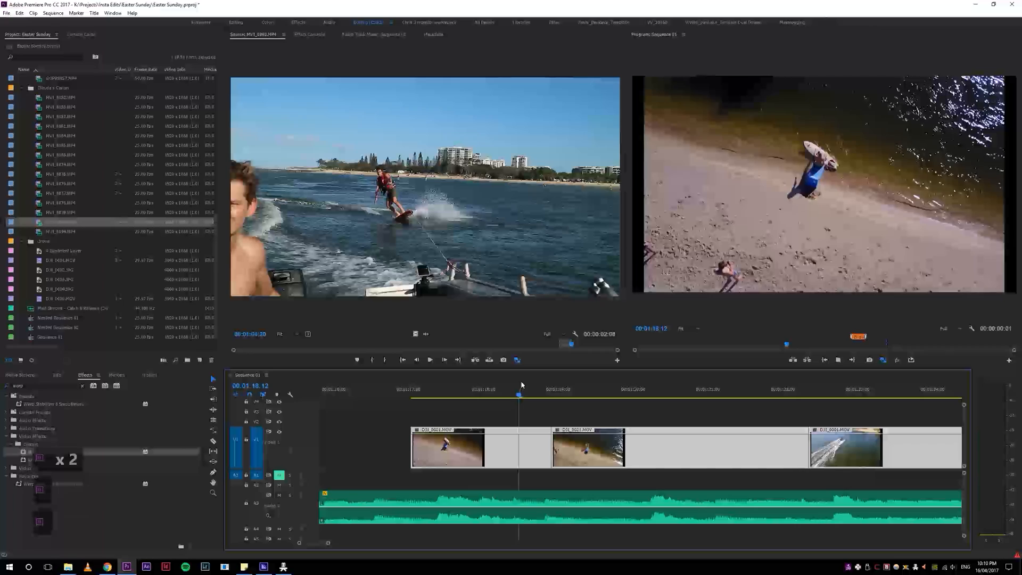
Step: Play and replay the third drone clip, following the boat from behind, and scrub through its footage
{"action": "key", "text": "4"}
{"action": "key", "text": "4"}
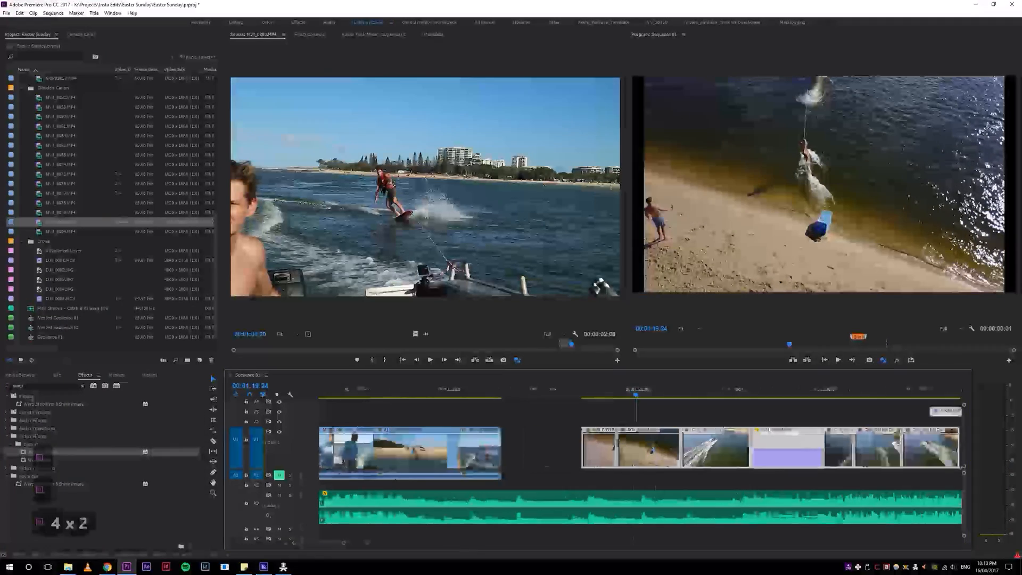
{"action": "key", "text": "z"}
{"action": "key", "text": "4"}
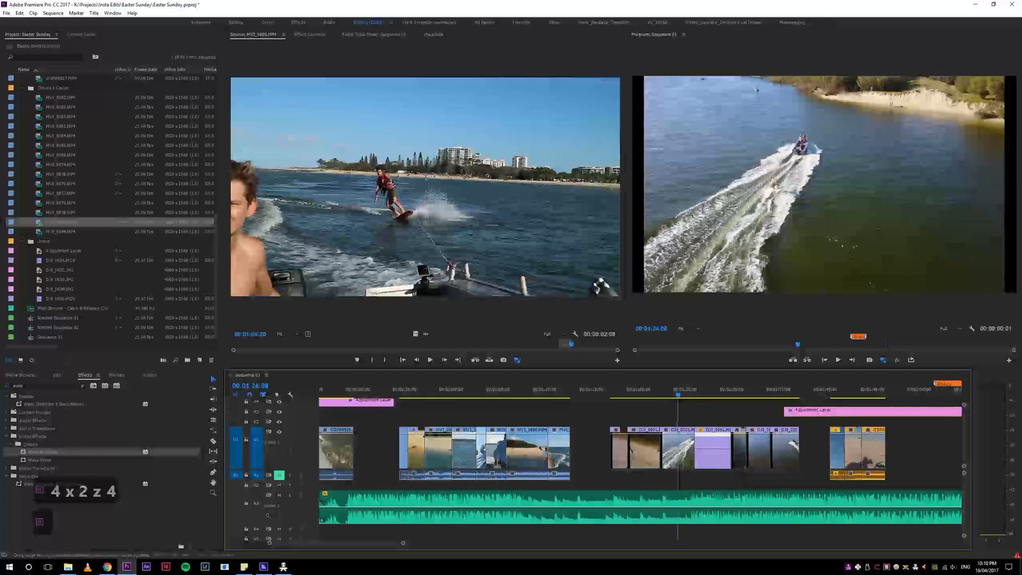
{"action": "key", "text": "5"}
{"action": "key", "text": "5"}
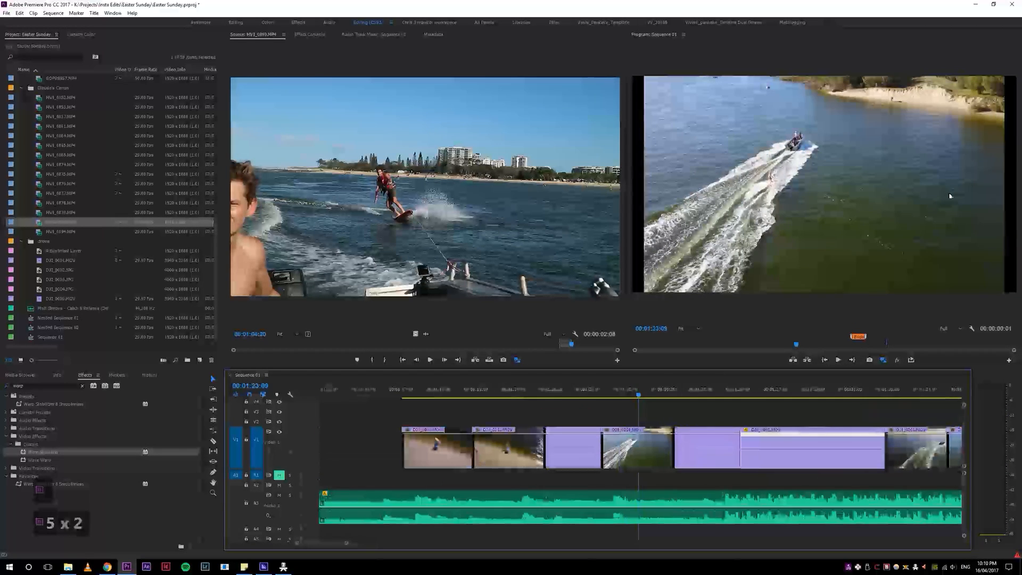
{"action": "key", "text": "space"}
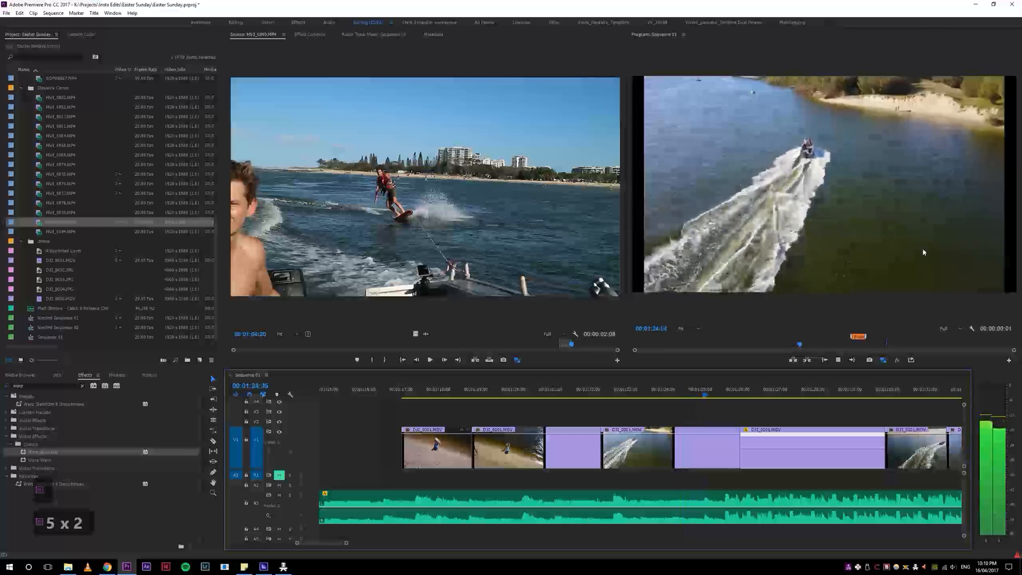
{"action": "key", "text": "space"}
{"action": "left_click_drag", "start_coordinate": [589, 393], "coordinate": [611, 393]}
{"action": "key", "text": "space"}
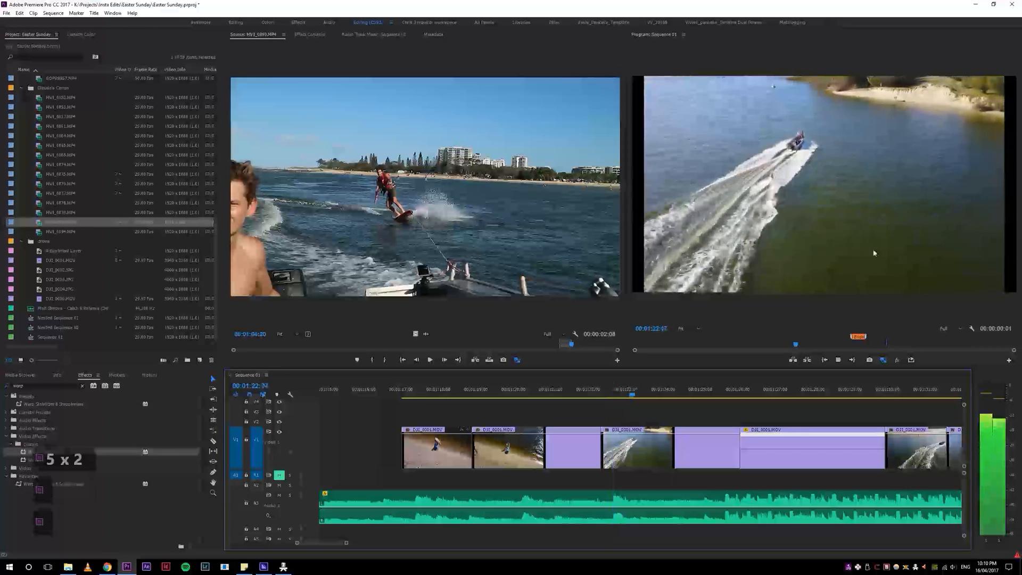
{"action": "key", "text": "space"}
{"action": "left_click_drag", "start_coordinate": [693, 394], "coordinate": [624, 480]}
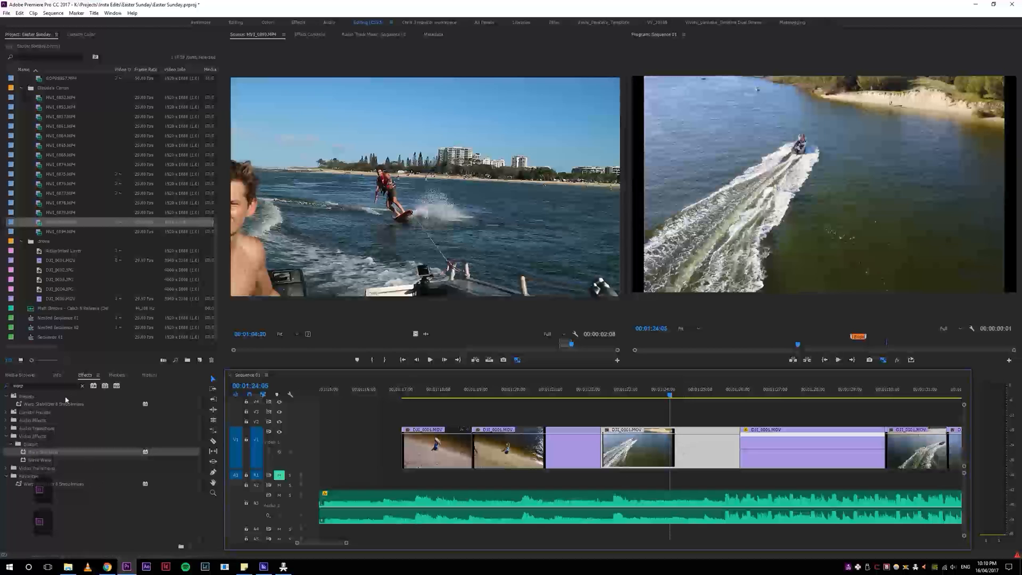
Step: Search the effects for "flicker" and apply Flicker Free to the third drone clip, undoing the accidental razor cut
{"action": "left_click", "coordinate": [83, 385]}
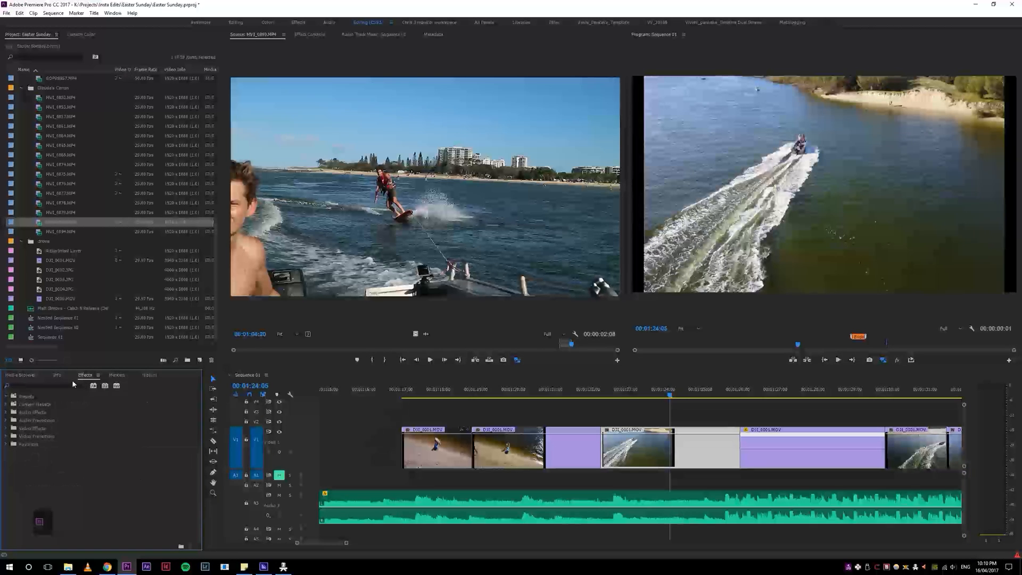
{"action": "key", "text": "f"}
{"action": "key", "text": "space"}
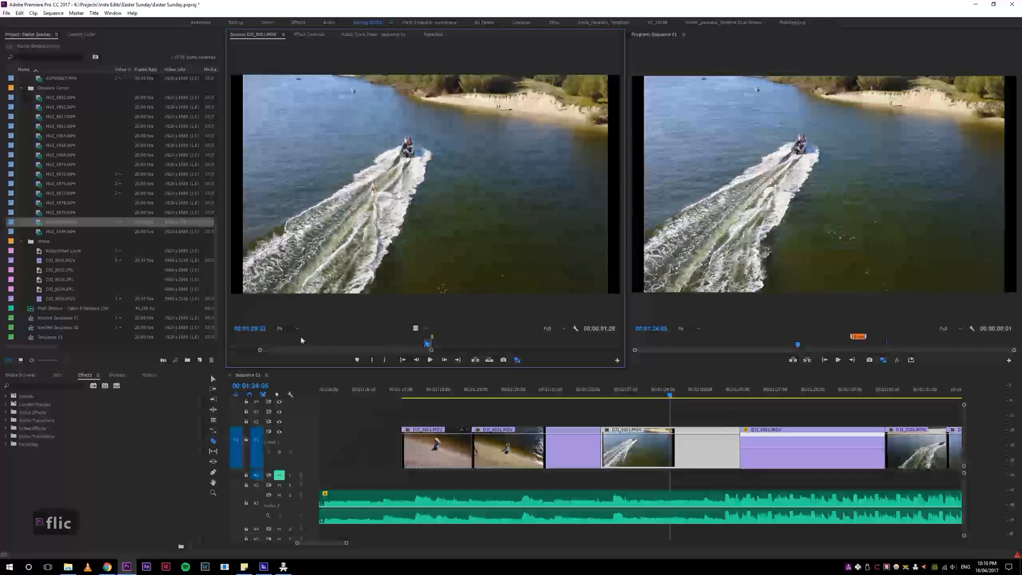
{"action": "left_click", "coordinate": [46, 384]}
{"action": "type", "text": "f"}
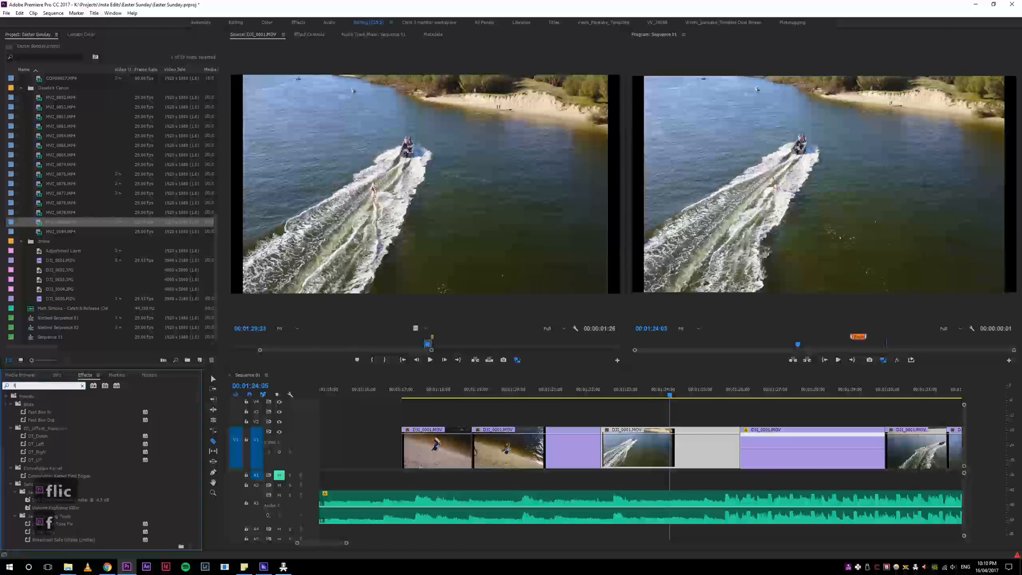
{"action": "type", "text": "licker"}
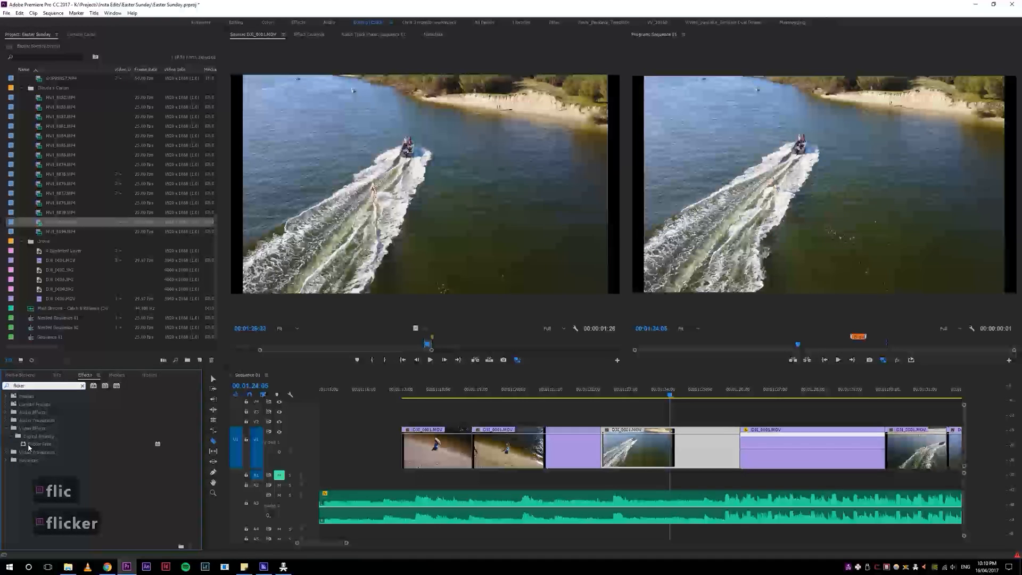
{"action": "left_click_drag", "start_coordinate": [40, 443], "coordinate": [700, 448]}
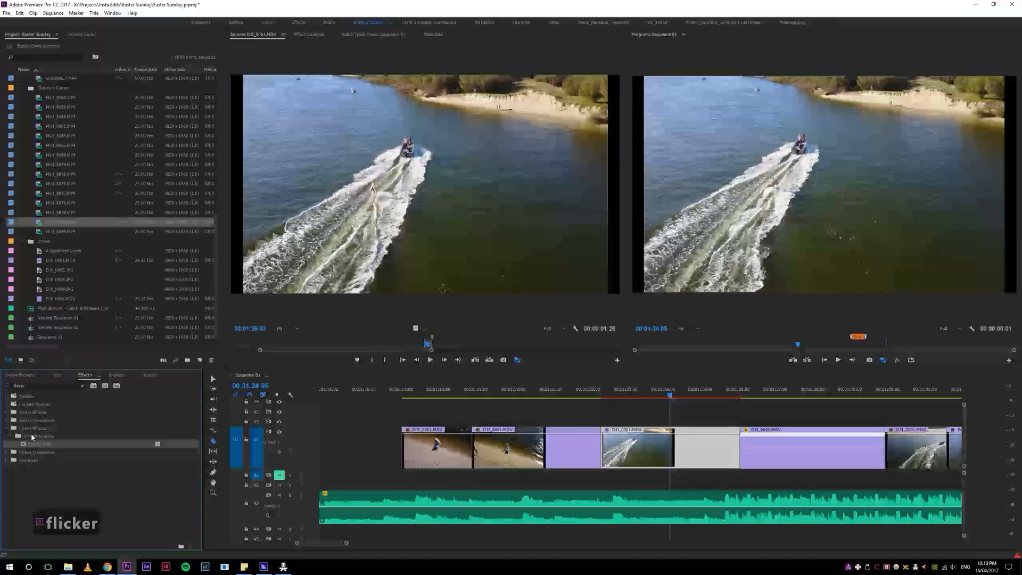
{"action": "left_click", "coordinate": [651, 456]}
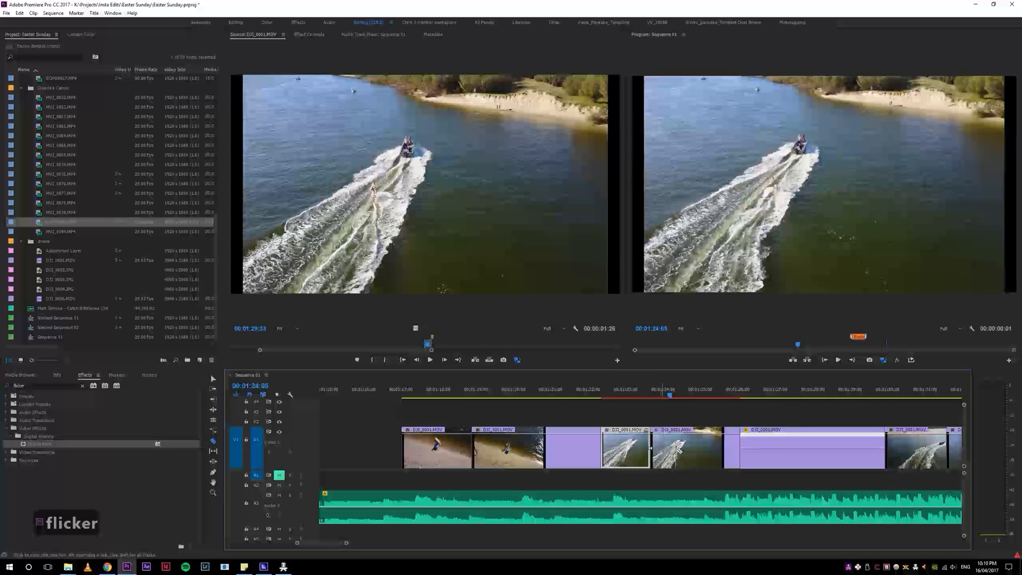
{"action": "key", "text": "ctrl+z"}
{"action": "key", "text": "v"}
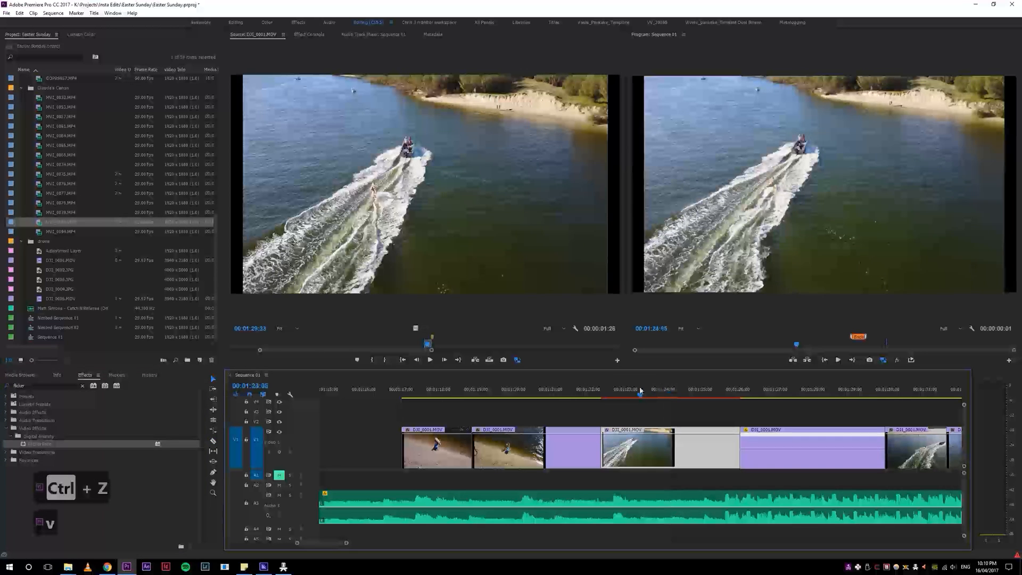
Step: Review the Flicker Free presets on the third drone clip, keep Time Lapse, and switch the effect off
{"action": "left_click", "coordinate": [321, 36]}
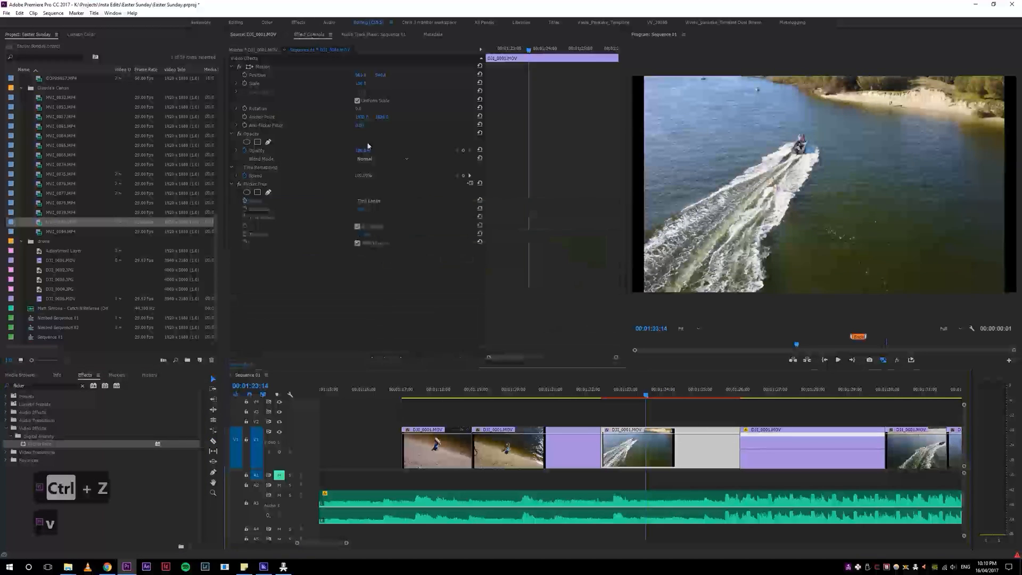
{"action": "left_click", "coordinate": [386, 201]}
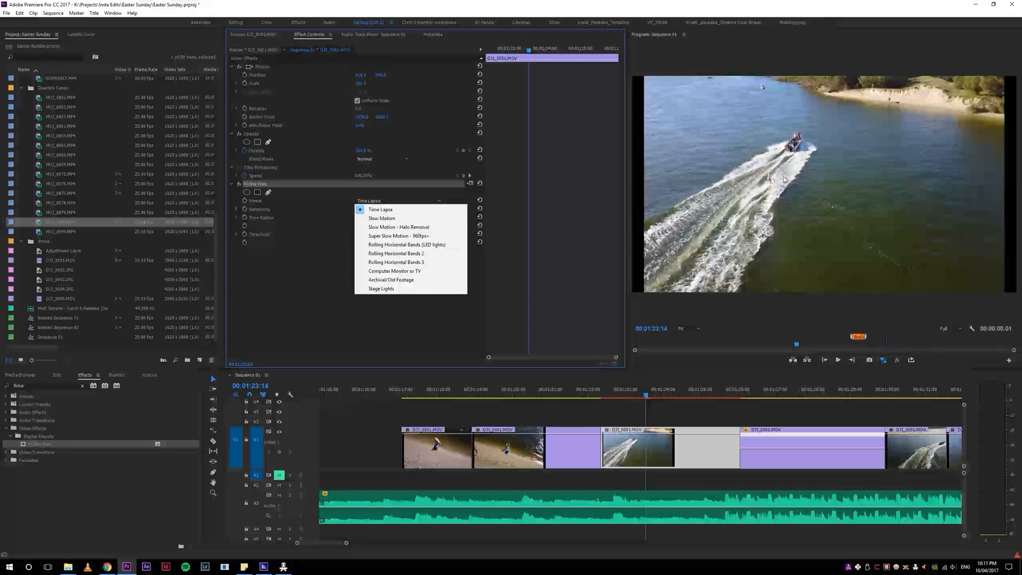
{"action": "left_click", "coordinate": [380, 210]}
{"action": "mouse_move", "coordinate": [645, 393]}
{"action": "left_mouse_down"}
{"action": "mouse_move", "coordinate": [706, 394]}
{"action": "mouse_move", "coordinate": [651, 396]}
{"action": "left_mouse_up"}
{"action": "left_click", "coordinate": [242, 190]}
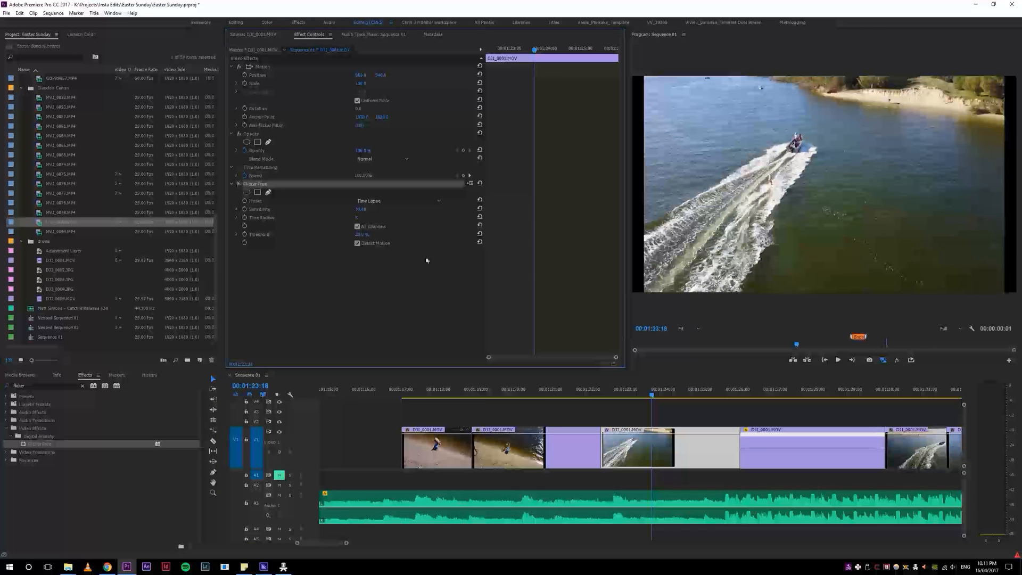
Step: Replay the third drone clip and ripple-delete it so the following drone clips close up the space
{"action": "key", "text": "space"}
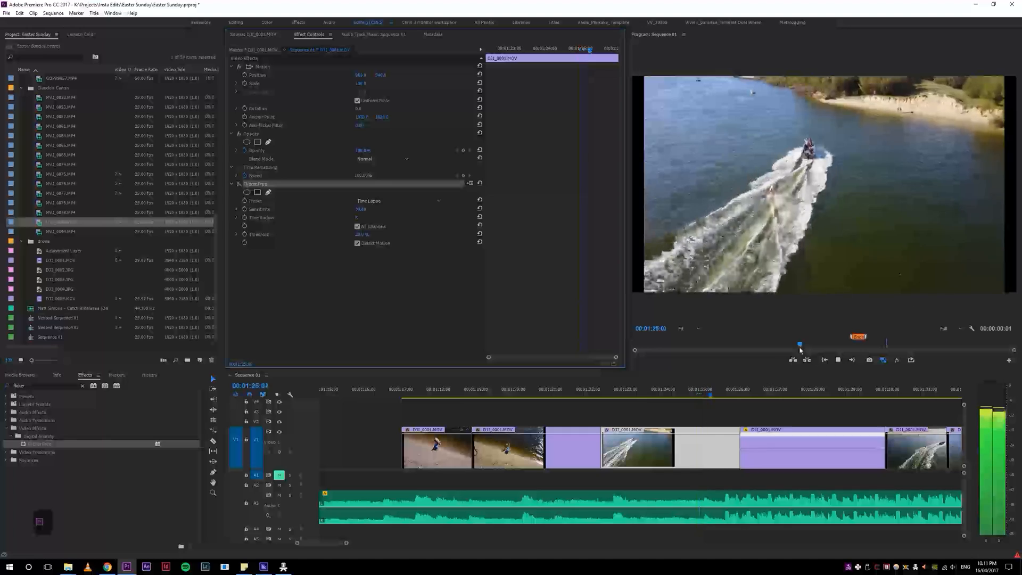
{"action": "left_click", "coordinate": [607, 394]}
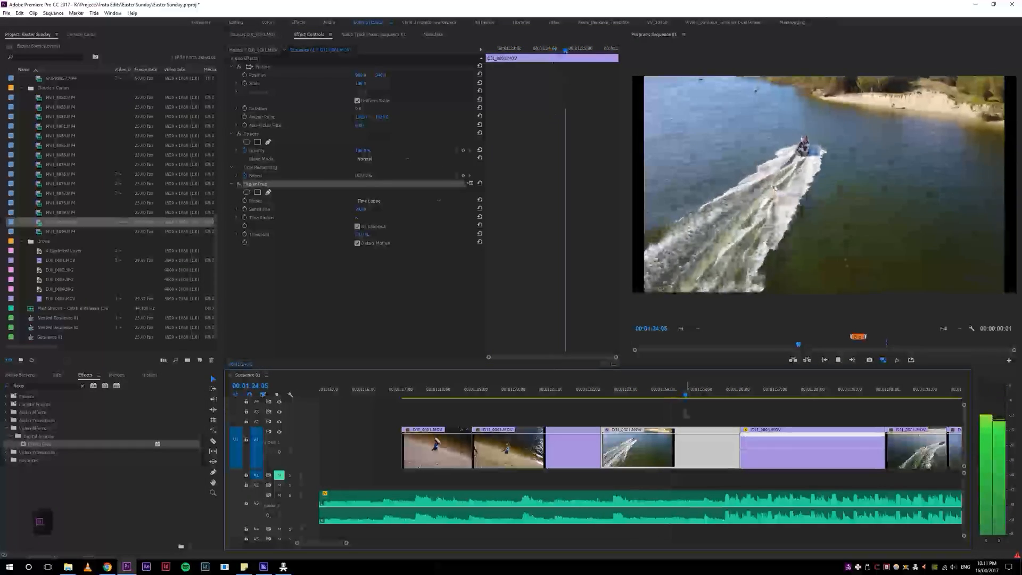
{"action": "key", "text": "s"}
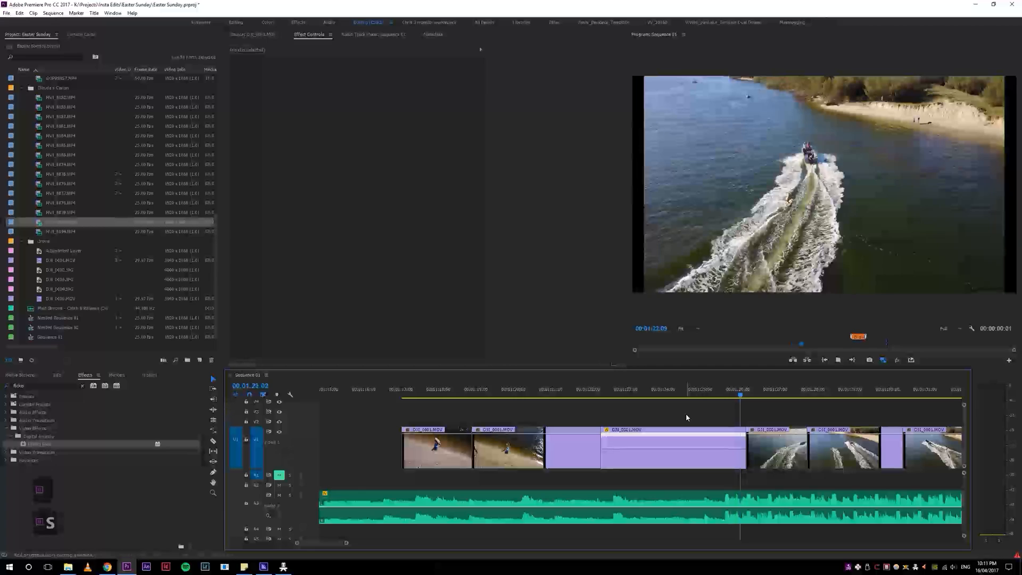
{"action": "left_click", "coordinate": [628, 394]}
{"action": "key", "text": "s"}
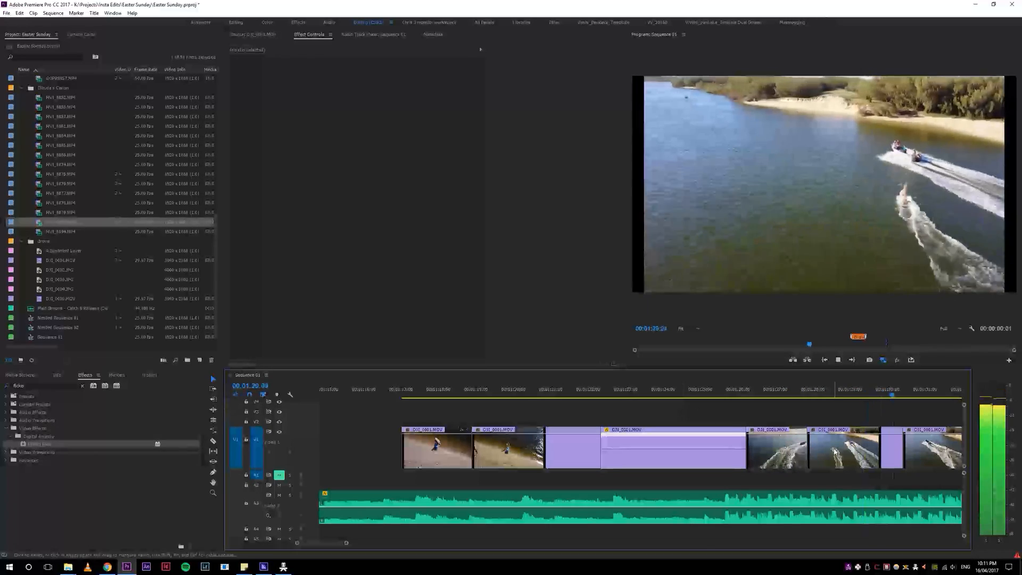
Step: Play the remaining drone clips up to the gap, and replay the last one to check its footage
{"action": "key", "text": "4"}
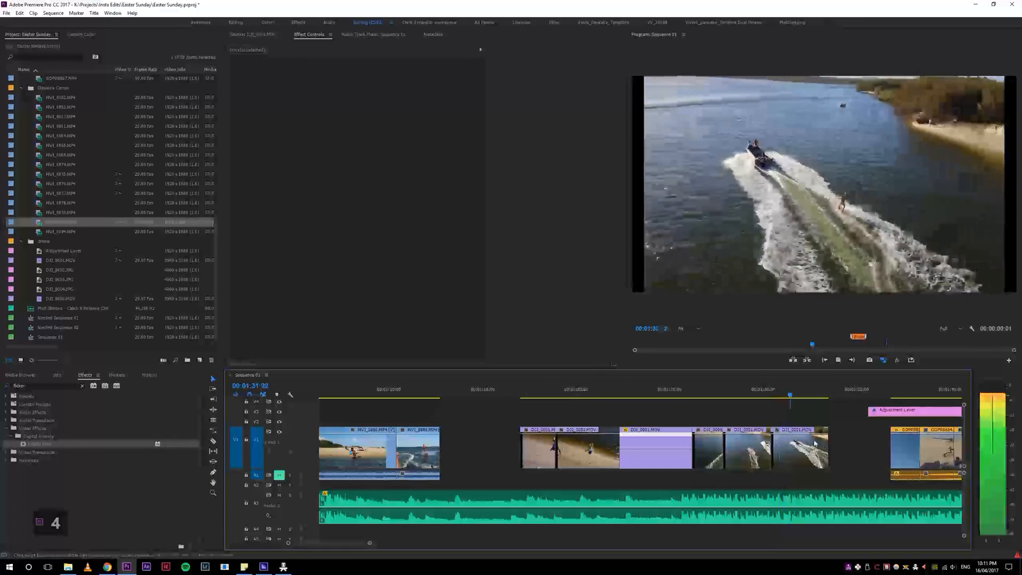
{"action": "left_click", "coordinate": [778, 394]}
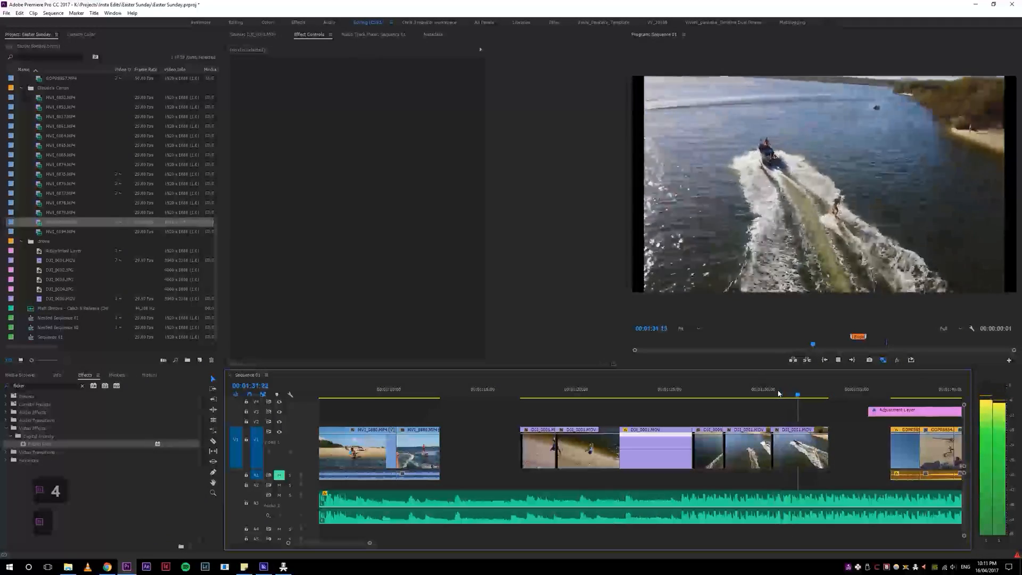
{"action": "key", "text": "space"}
{"action": "key", "text": "4"}
{"action": "key", "text": "4"}
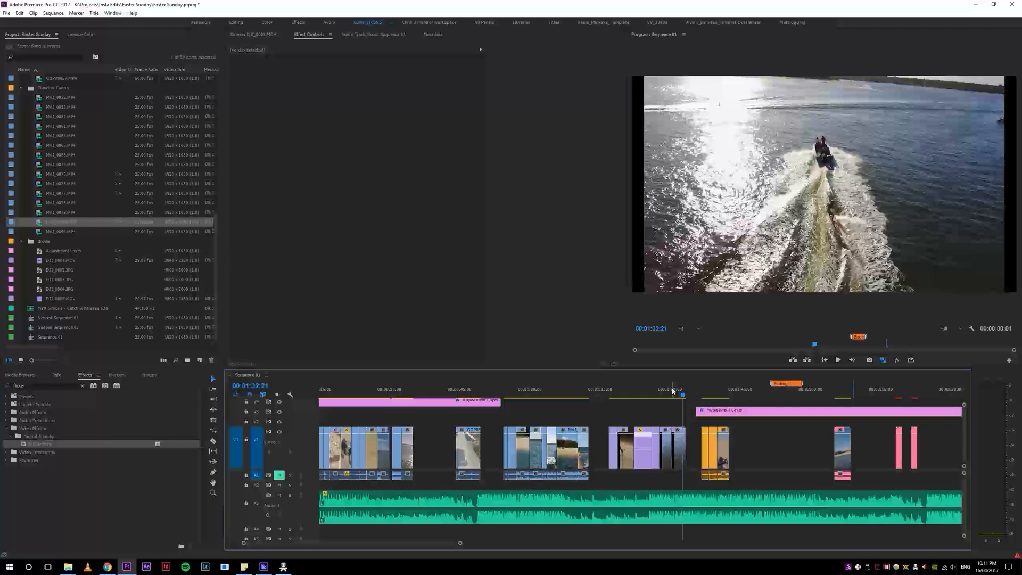
{"action": "key", "text": "5"}
{"action": "key", "text": "5"}
{"action": "key", "text": "5"}
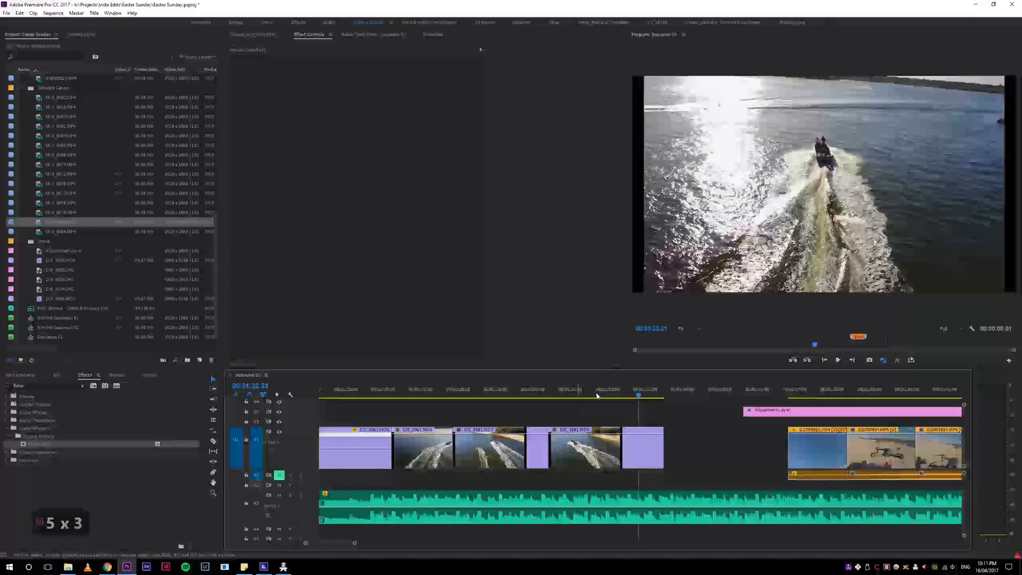
{"action": "left_click", "coordinate": [561, 396]}
{"action": "key", "text": "space"}
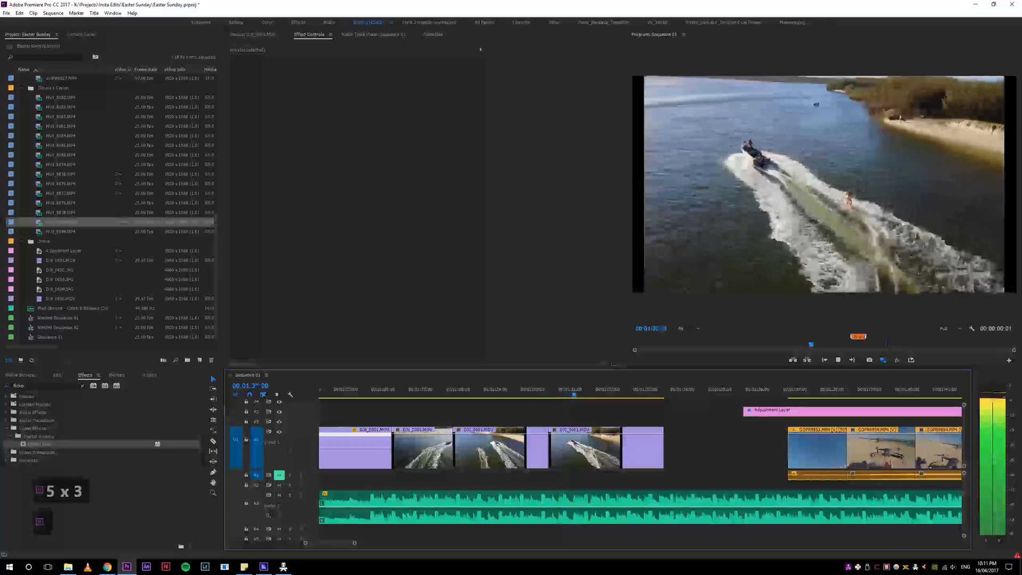
{"action": "key", "text": "space"}
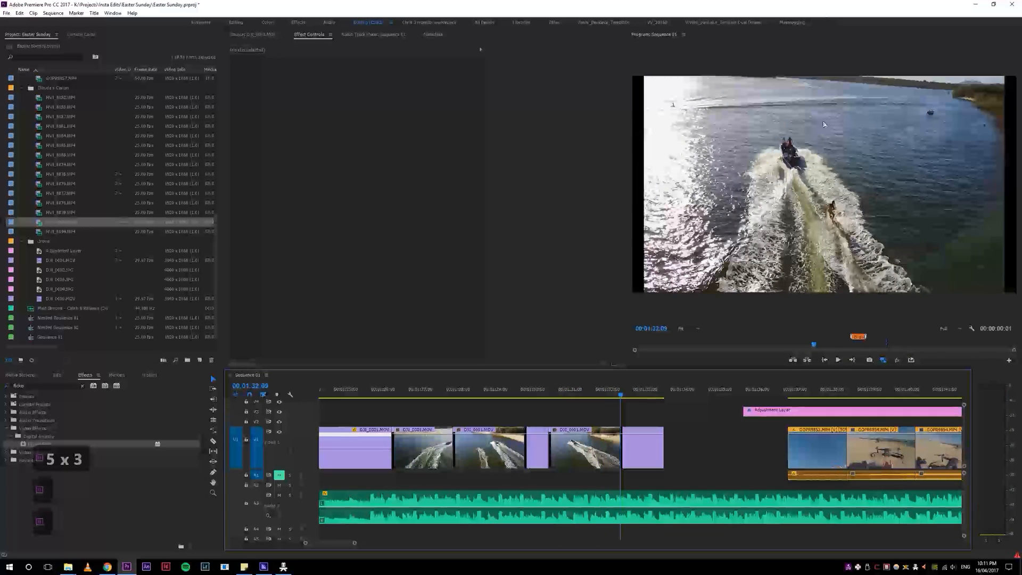
Step: Replay the wakeboarding drone clips through to the gap after them and look over their place in the sequence
{"action": "left_click_drag", "start_coordinate": [622, 395], "coordinate": [557, 381]}
{"action": "key", "text": "space"}
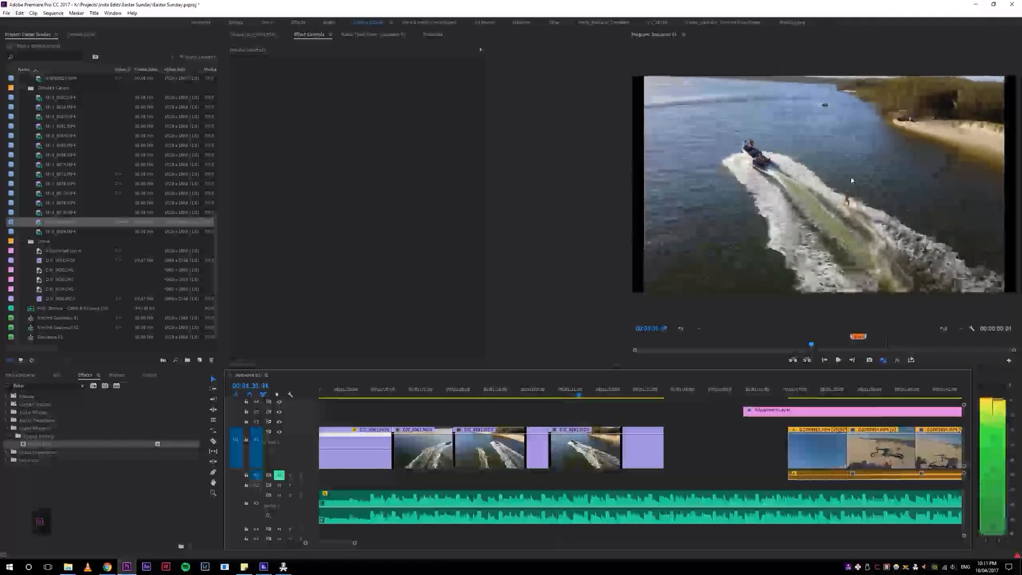
{"action": "key", "text": "space"}
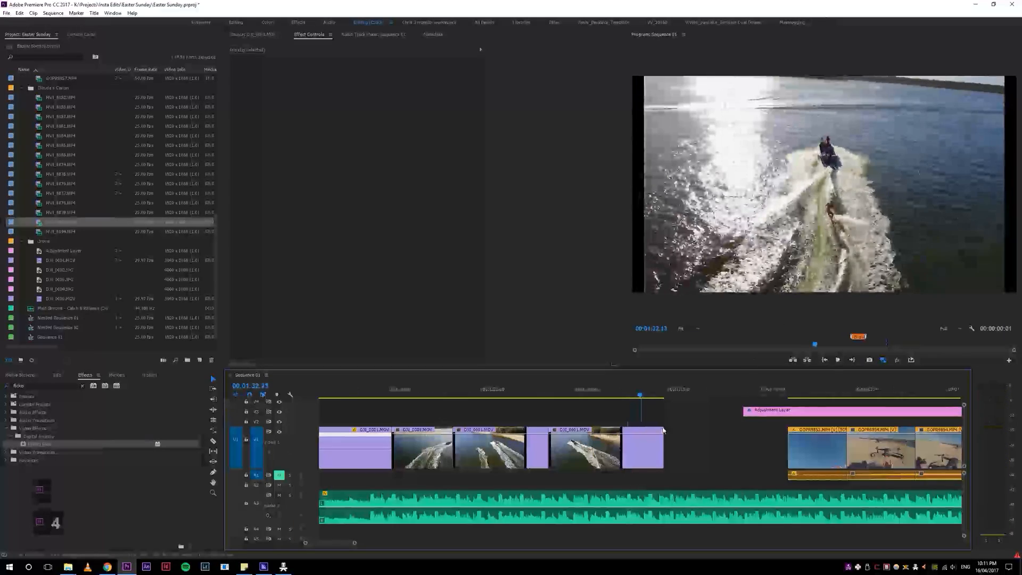
{"action": "key", "text": "4"}
{"action": "left_click_drag", "start_coordinate": [588, 394], "coordinate": [537, 394]}
{"action": "key", "text": "space"}
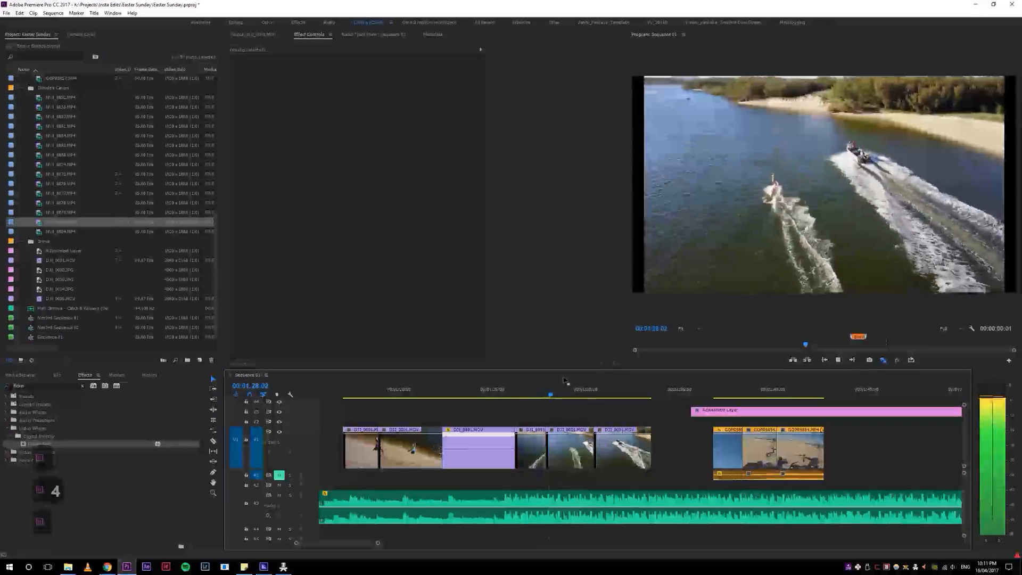
{"action": "key", "text": "4"}
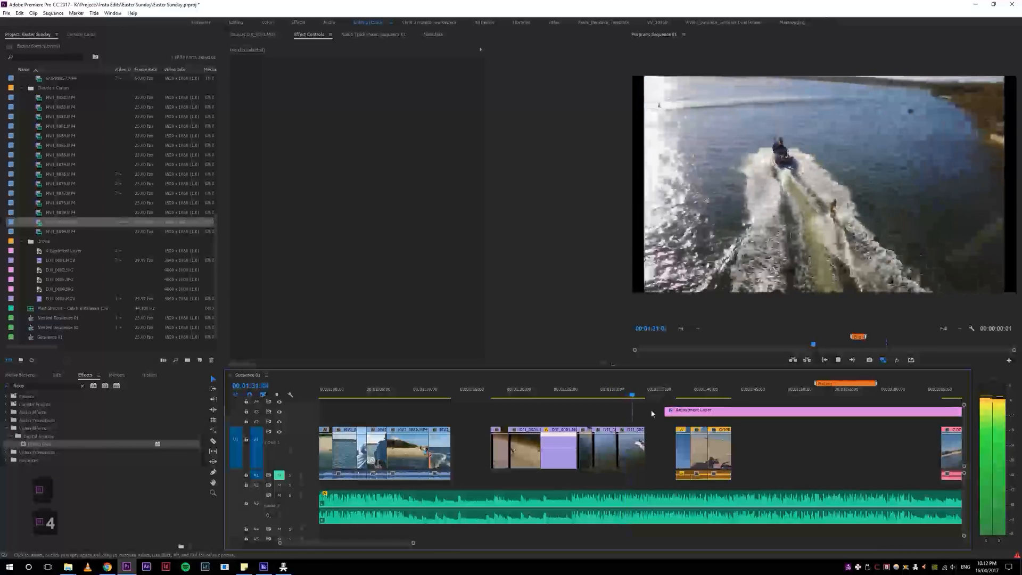
{"action": "key", "text": "4"}
{"action": "key", "text": "5"}
{"action": "key", "text": "5"}
{"action": "key", "text": "4"}
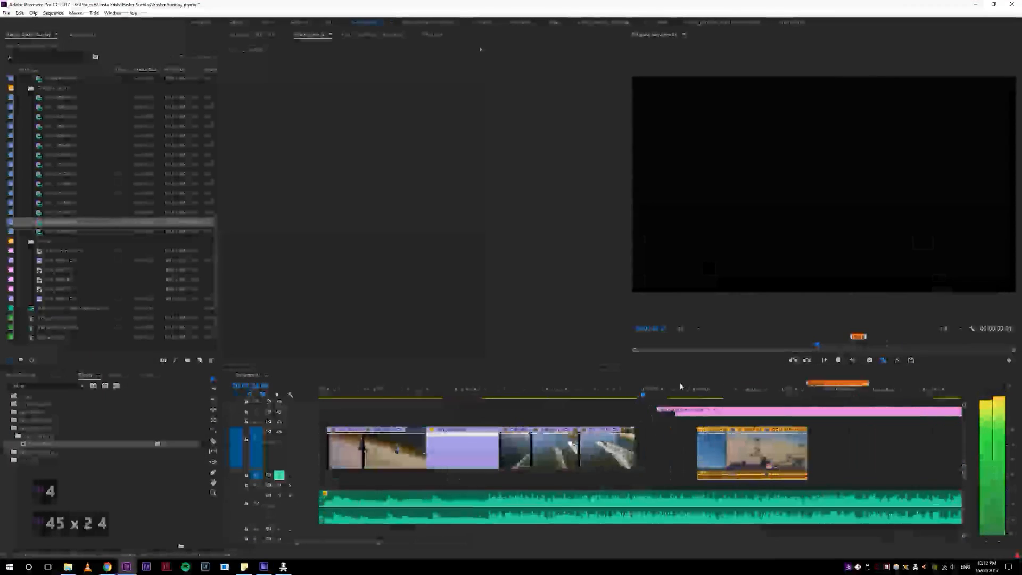
Step: Review the whole sequence and play it from the start through the first drone clip
{"action": "left_click", "coordinate": [673, 393]}
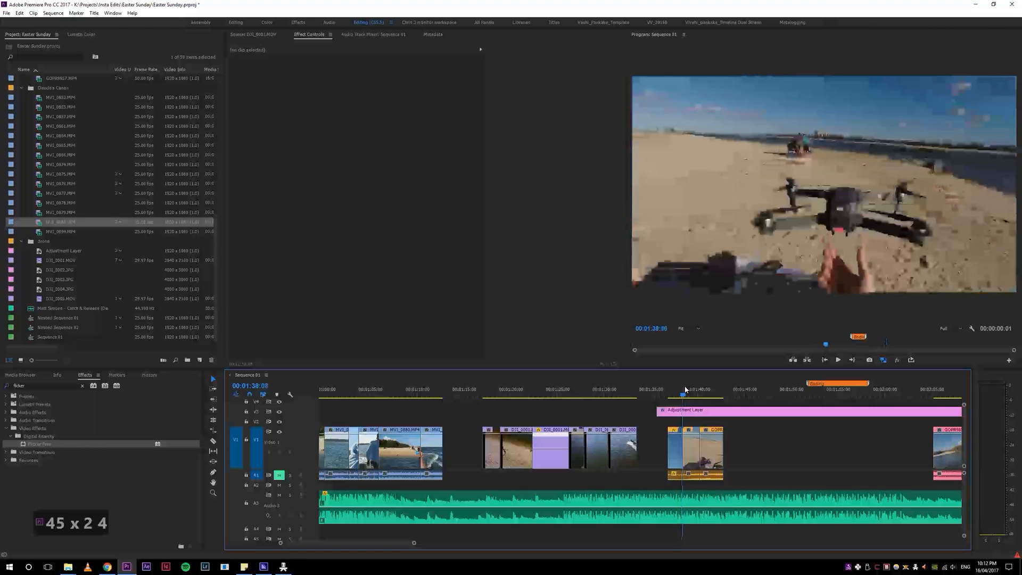
{"action": "key", "text": "4"}
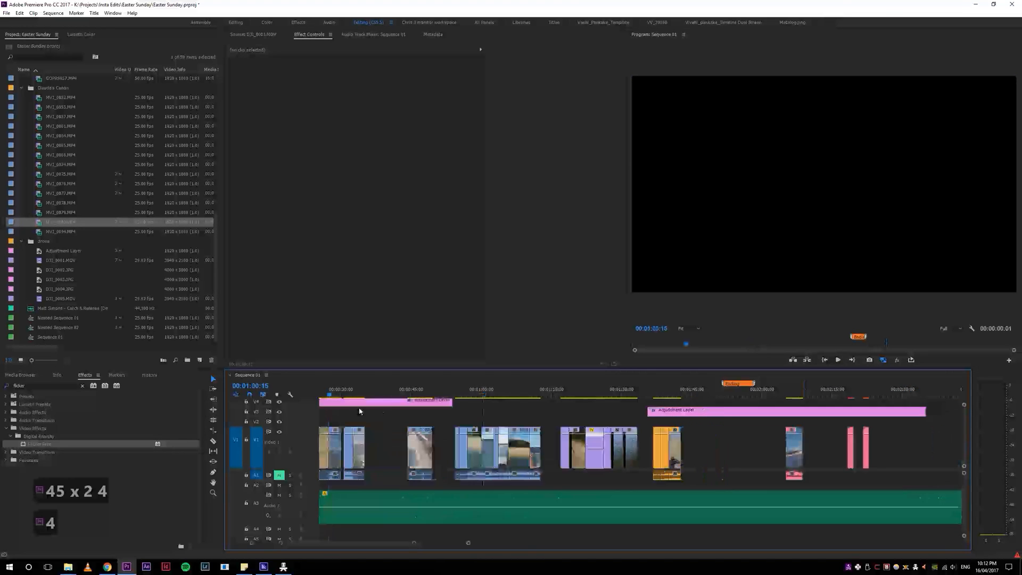
{"action": "key", "text": "4"}
{"action": "key", "text": "5"}
{"action": "key", "text": "5"}
{"action": "key", "text": "5"}
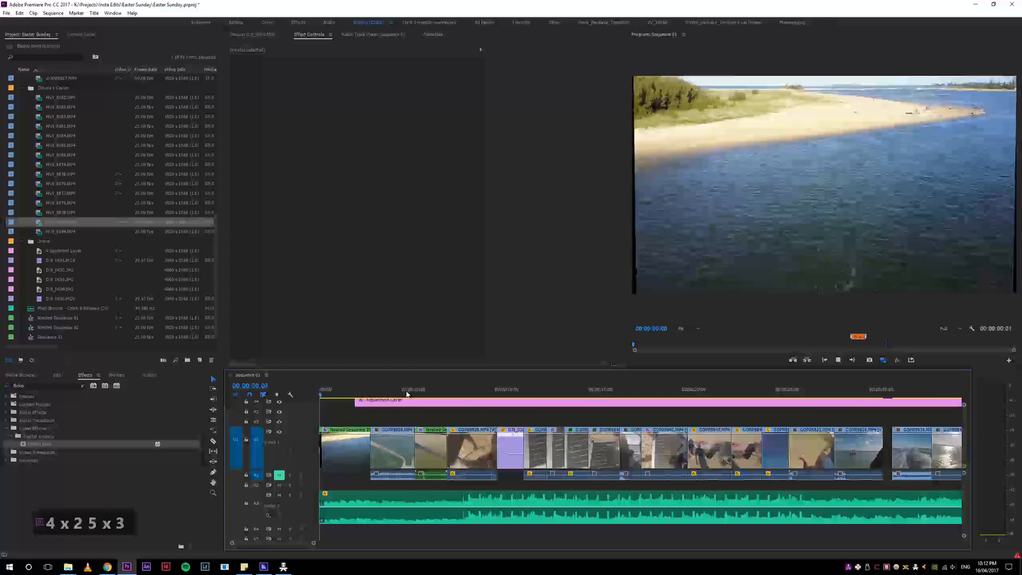
{"action": "key", "text": "space"}
{"action": "left_click_drag", "start_coordinate": [309, 412], "coordinate": [345, 405]}
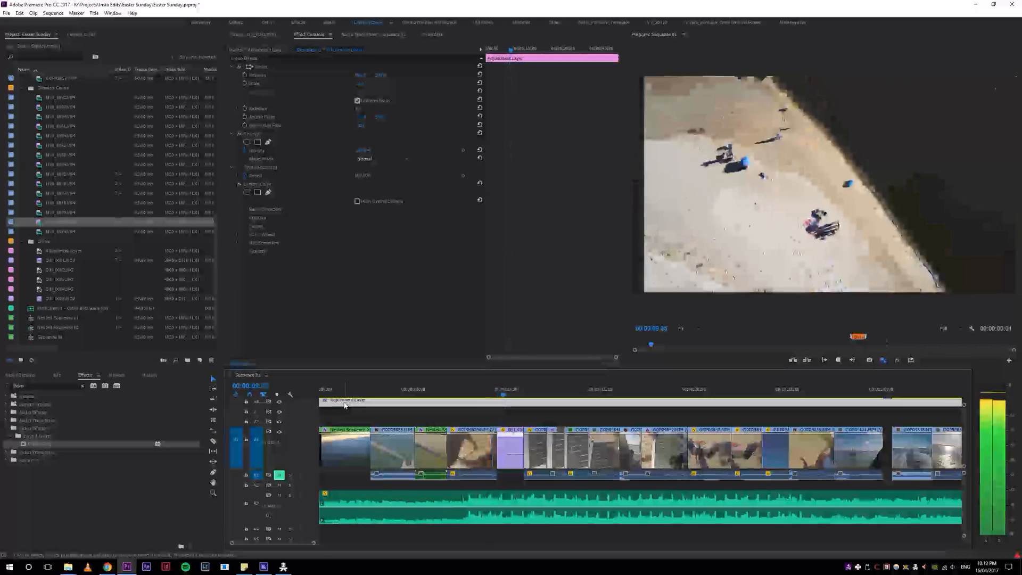
{"action": "key", "text": "space"}
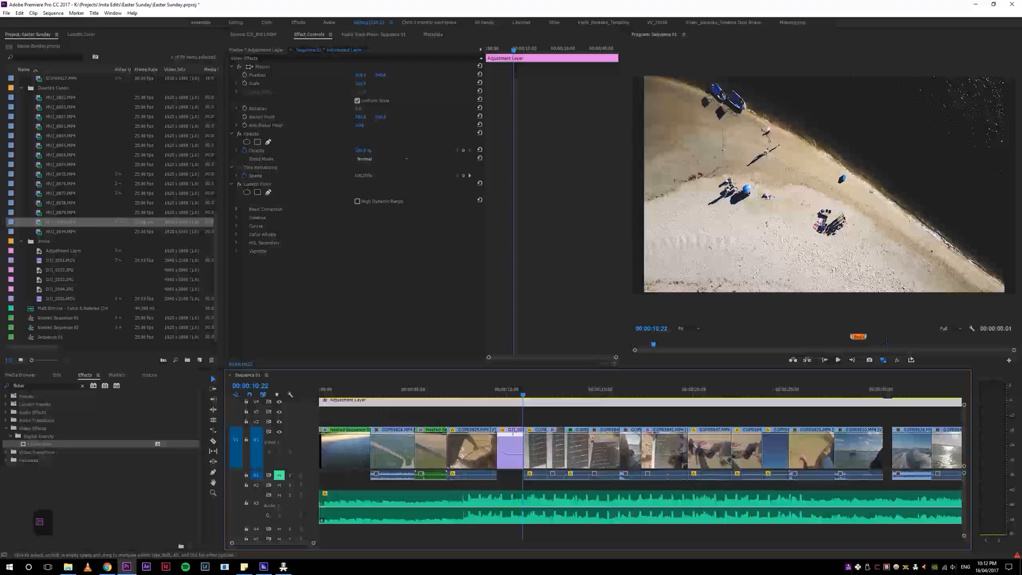
Step: Replay the cut from the GOPR9829 beach clip into the first drone clip several times
{"action": "left_click", "coordinate": [491, 389]}
{"action": "key", "text": "space"}
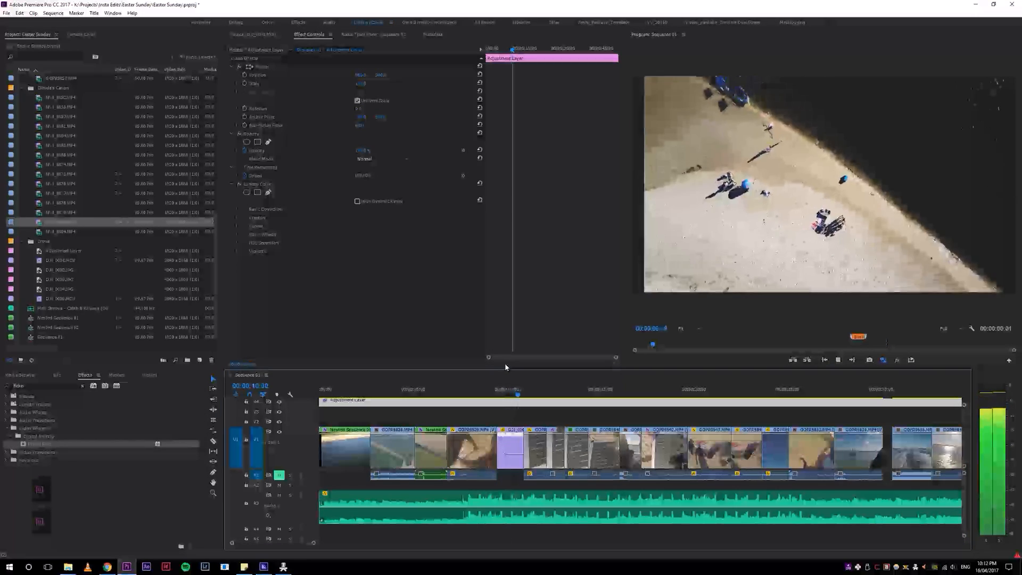
{"action": "left_click_drag", "start_coordinate": [503, 391], "coordinate": [472, 400]}
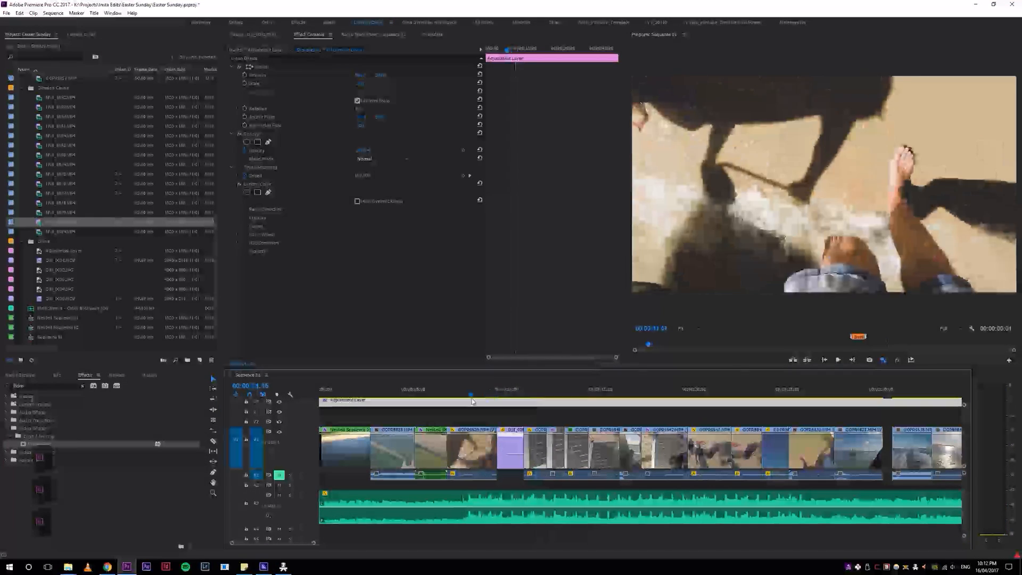
{"action": "key", "text": "space"}
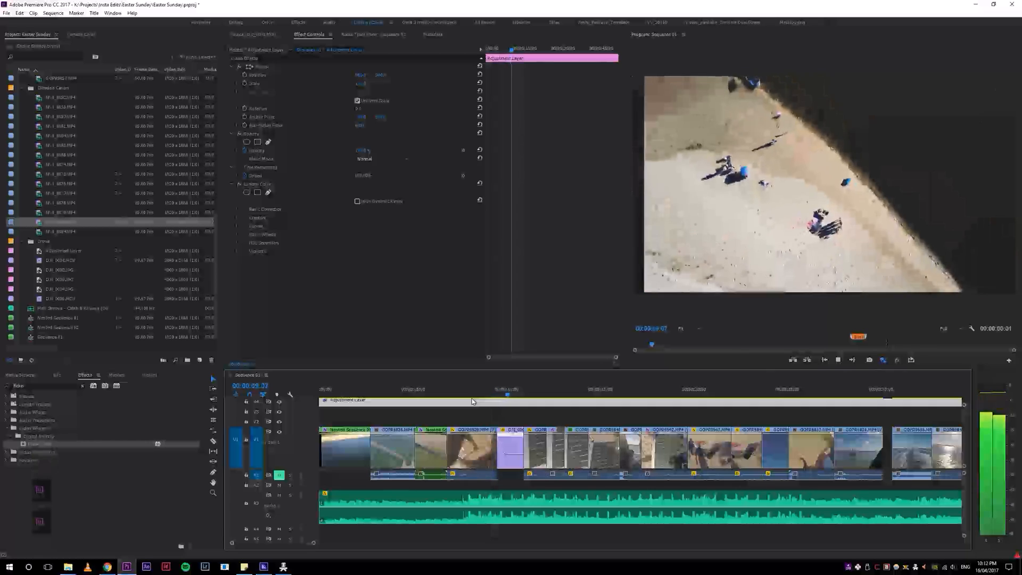
{"action": "left_click_drag", "start_coordinate": [476, 392], "coordinate": [492, 392]}
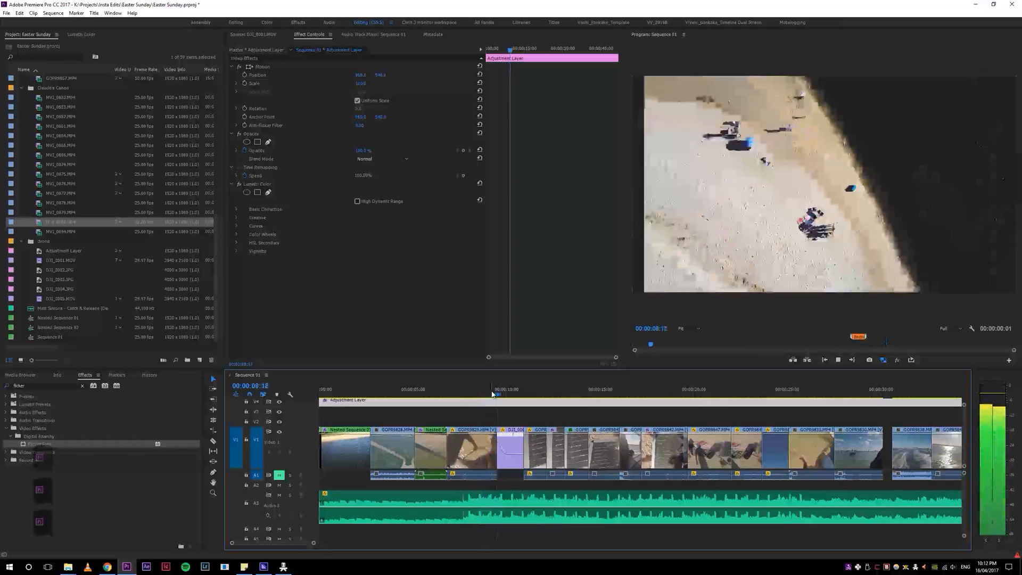
{"action": "left_click", "coordinate": [494, 394]}
Step: Try splitting GOPR9829 at 00:00:09:09 and setting its last piece to 100% speed, and undo both changes
{"action": "key", "text": "5"}
{"action": "key", "text": "5"}
{"action": "key", "text": "5"}
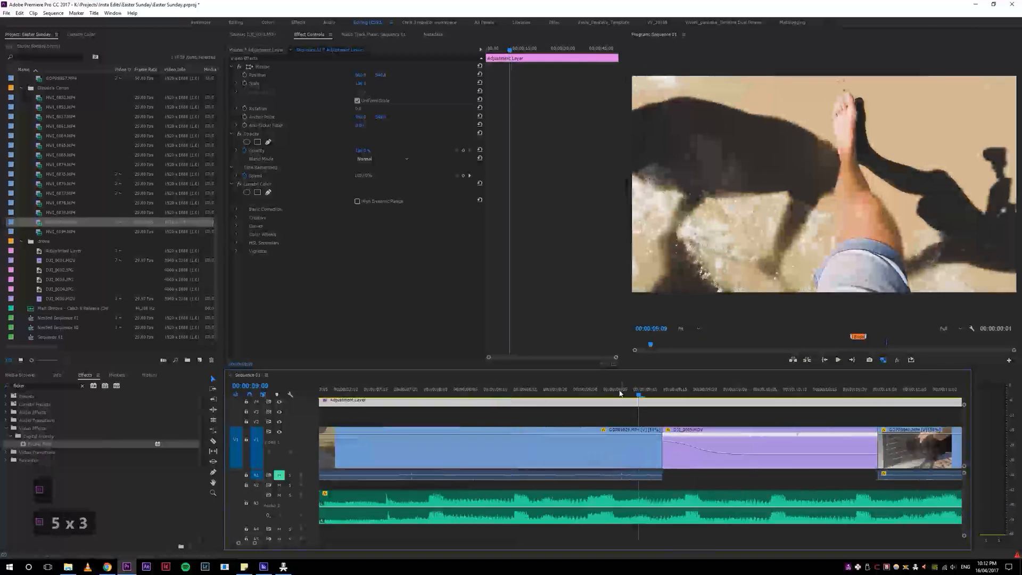
{"action": "key", "text": "5"}
{"action": "key", "text": "c"}
{"action": "left_click", "coordinate": [641, 441]}
{"action": "key", "text": "v"}
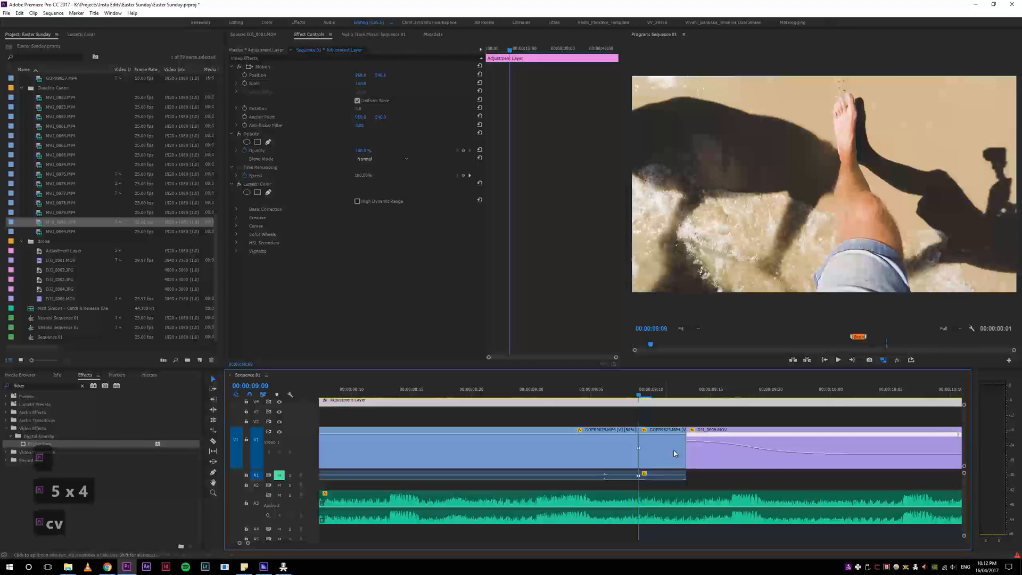
{"action": "left_click", "coordinate": [662, 441]}
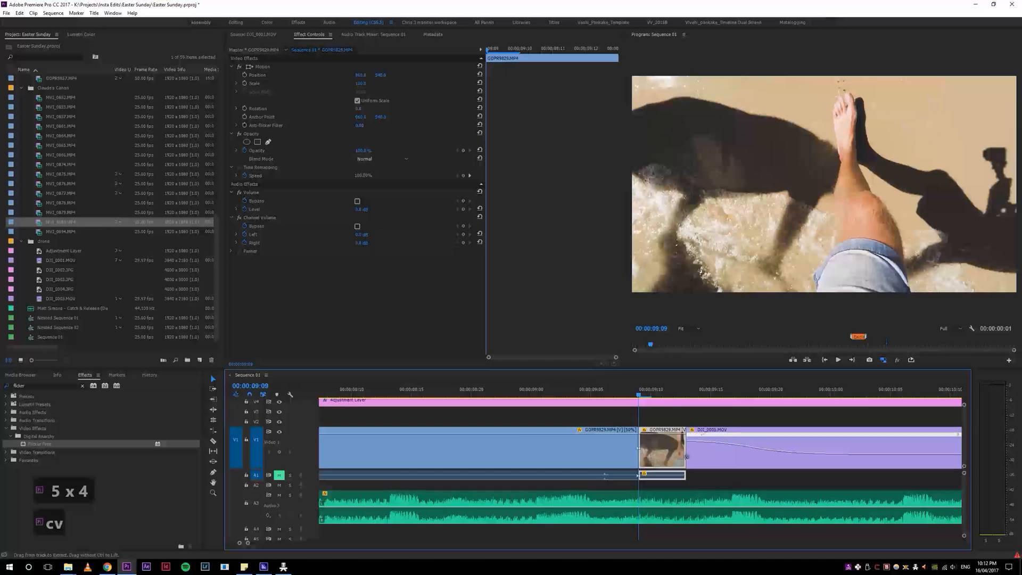
{"action": "key", "text": "ctrl+r"}
{"action": "type", "text": "100"}
{"action": "key", "text": "Return"}
{"action": "key", "text": "space"}
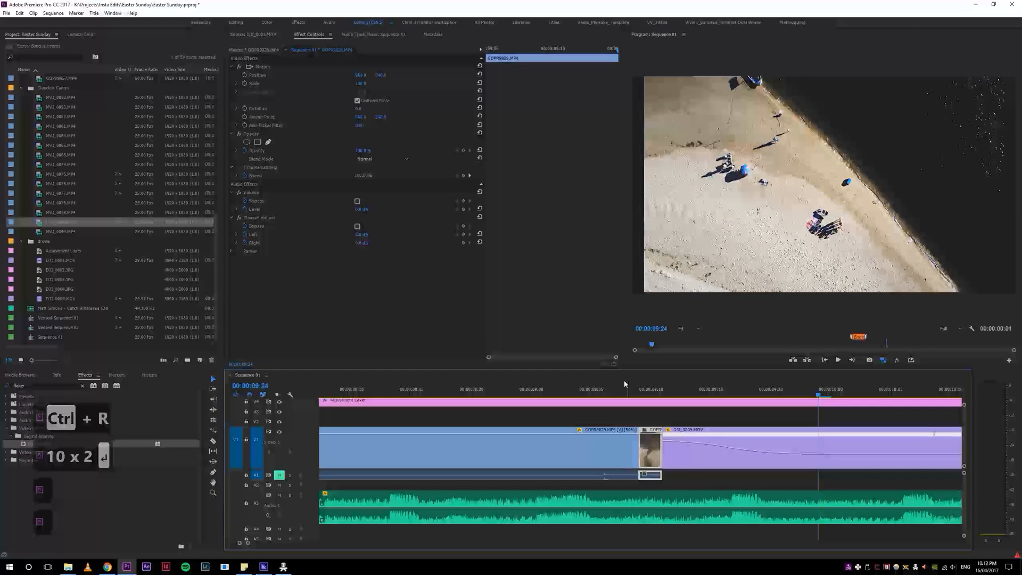
{"action": "key", "text": "ctrl+z"}
{"action": "key", "text": "ctrl+z"}
Step: Split GOPR9829 at 00:00:09:01 and set the speed of its last piece to 150%
{"action": "left_click_drag", "start_coordinate": [568, 391], "coordinate": [589, 396]}
{"action": "key", "text": "c"}
{"action": "left_click", "coordinate": [543, 447]}
{"action": "key", "text": "v"}
{"action": "left_click", "coordinate": [545, 448]}
{"action": "key", "text": "ctrl+r"}
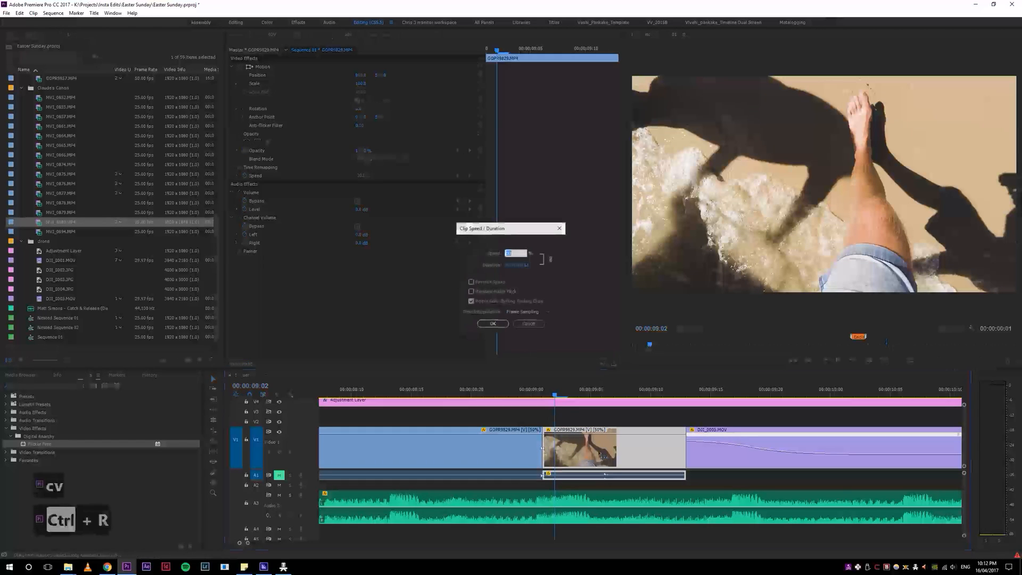
{"action": "type", "text": "150"}
{"action": "key", "text": "Return"}
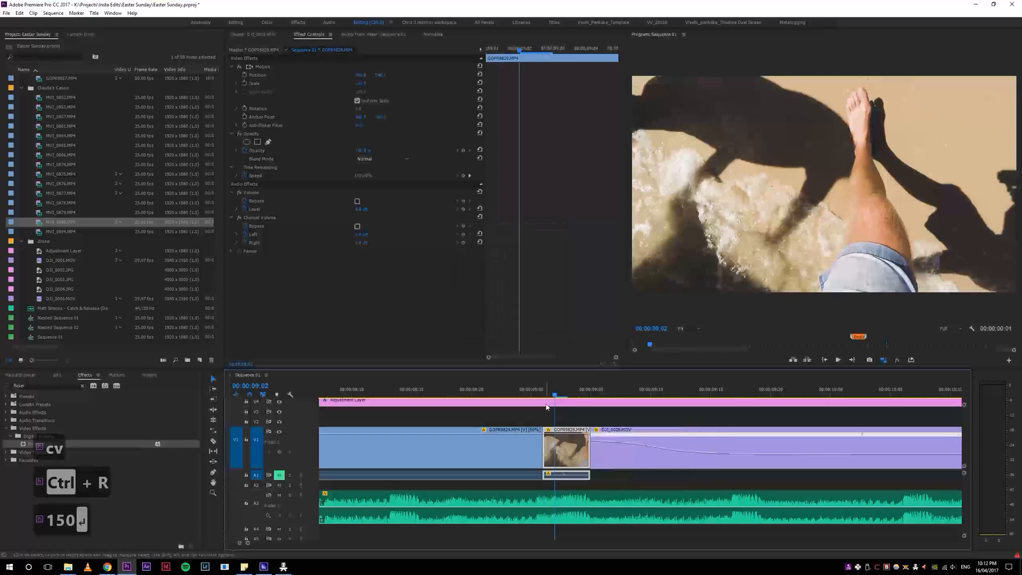
Step: Play back the sped-up end of GOPR9829 into the drone clip to check the transition
{"action": "key", "text": "space"}
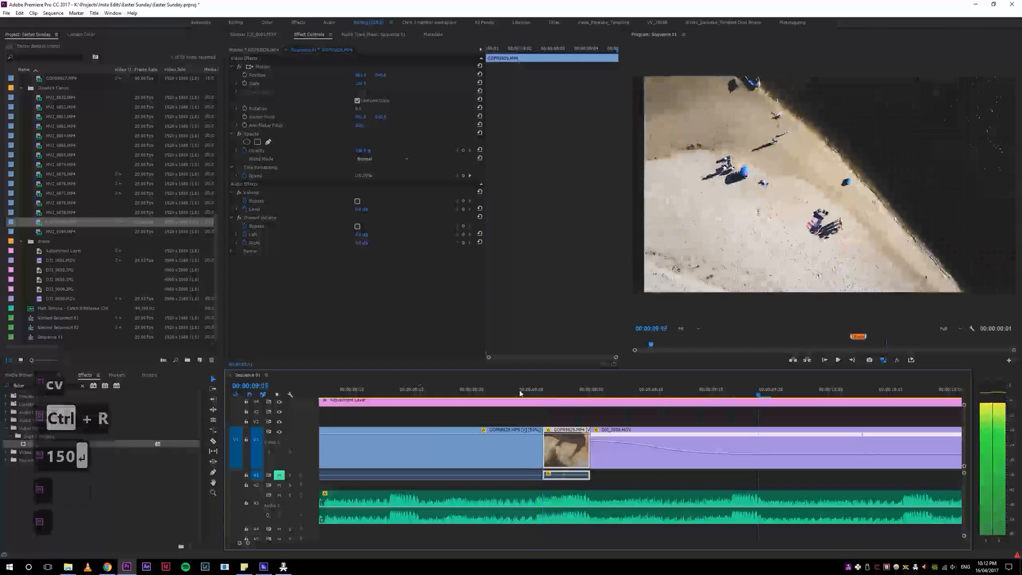
{"action": "left_click", "coordinate": [457, 391]}
{"action": "key", "text": "space"}
{"action": "key", "text": "space"}
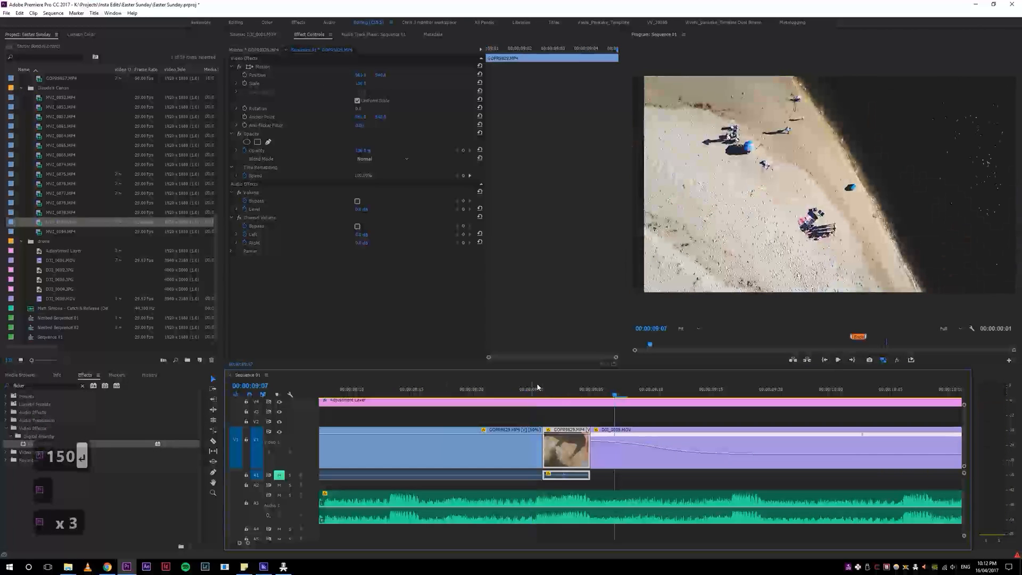
{"action": "left_click", "coordinate": [536, 394]}
{"action": "key", "text": "space"}
{"action": "key", "text": "space"}
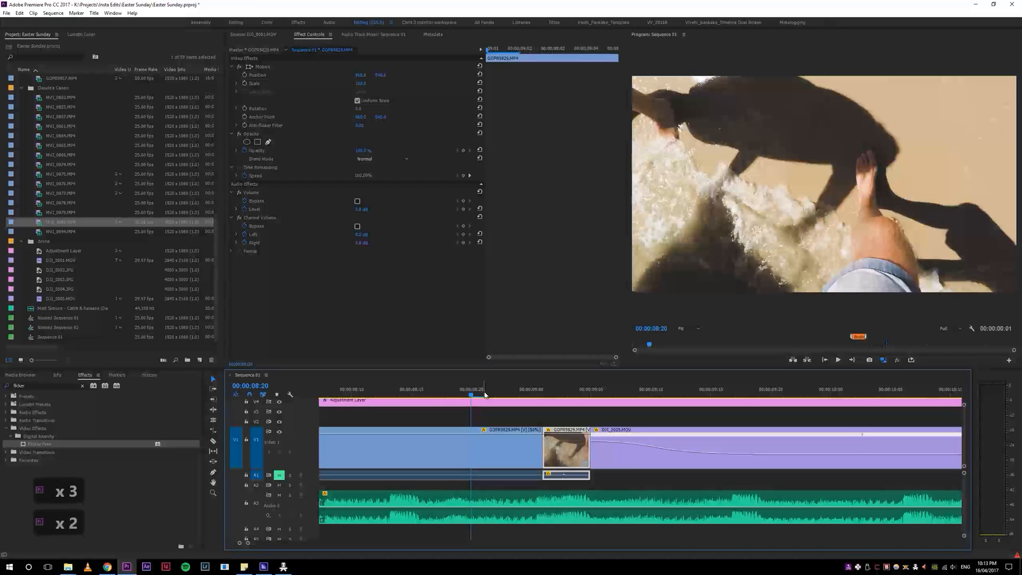
Step: Keyframe Rotation on the sped-up GOPR9829 piece between 00:00:09:03 and 00:00:09:04, and enlarge its Scale to cover the exposed corners
{"action": "left_click_drag", "start_coordinate": [477, 391], "coordinate": [558, 403]}
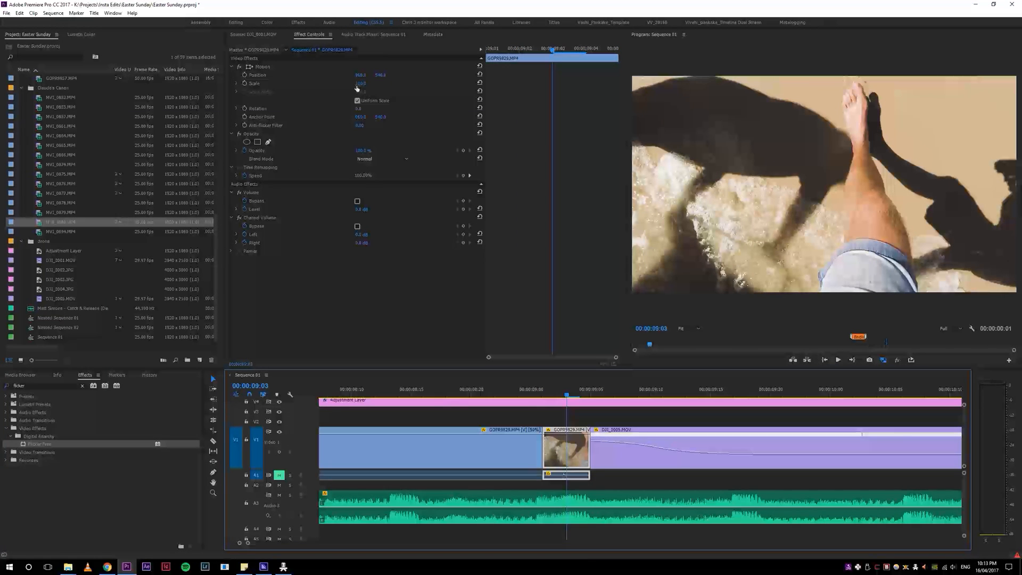
{"action": "left_click_drag", "start_coordinate": [359, 87], "coordinate": [363, 88]}
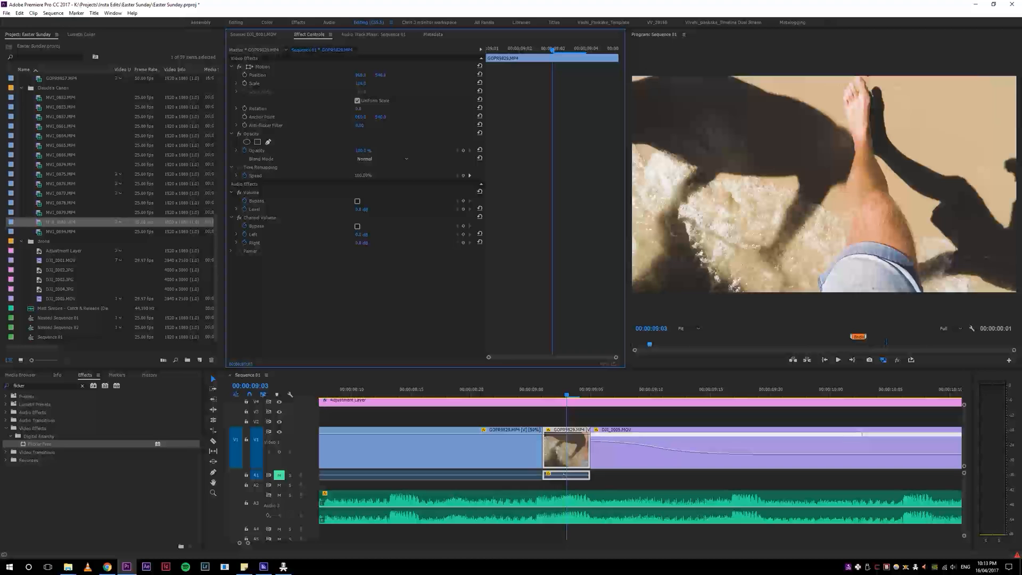
{"action": "left_click", "coordinate": [574, 52]}
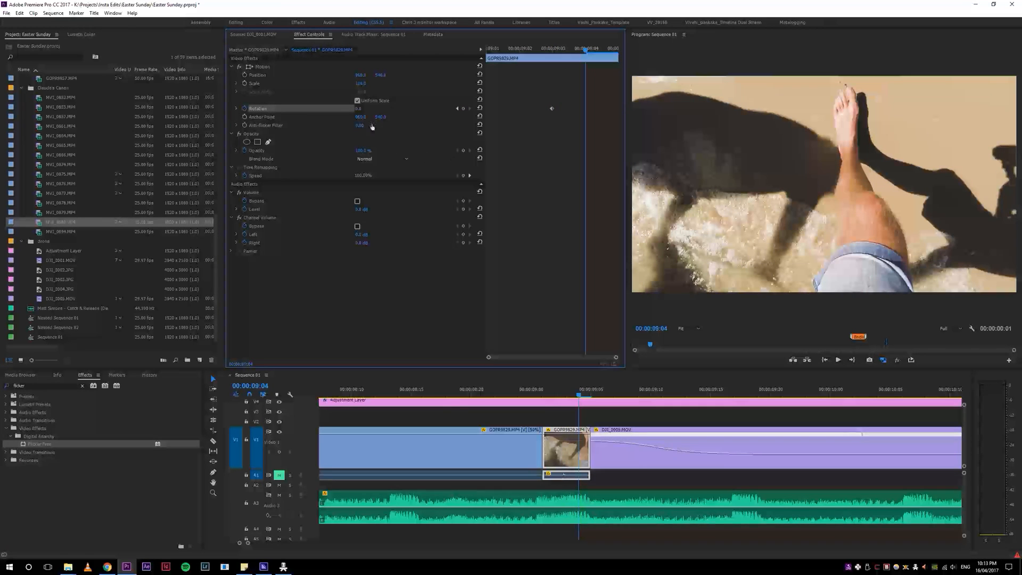
{"action": "left_click_drag", "start_coordinate": [357, 108], "coordinate": [371, 112]}
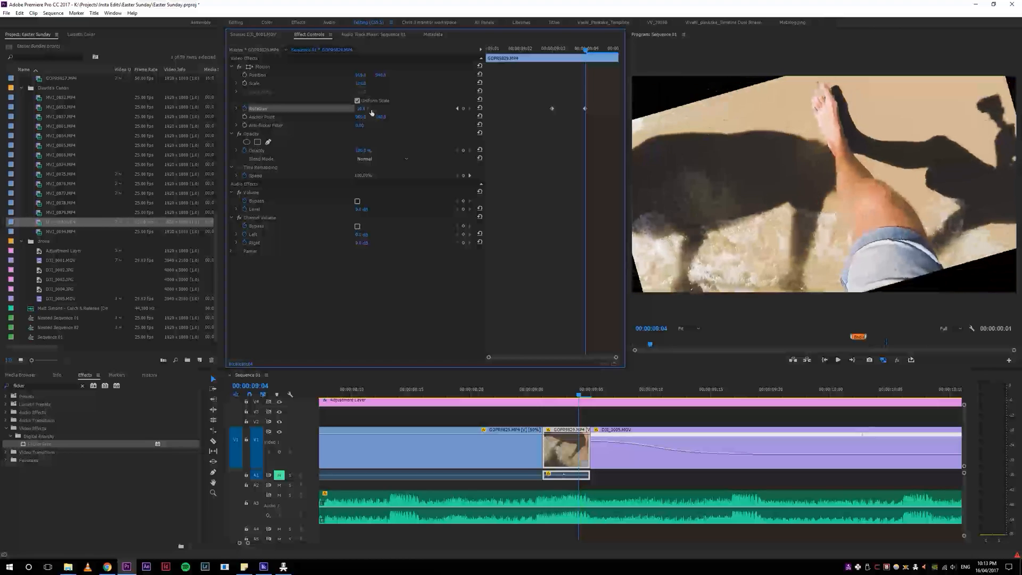
{"action": "left_click_drag", "start_coordinate": [600, 394], "coordinate": [583, 403]}
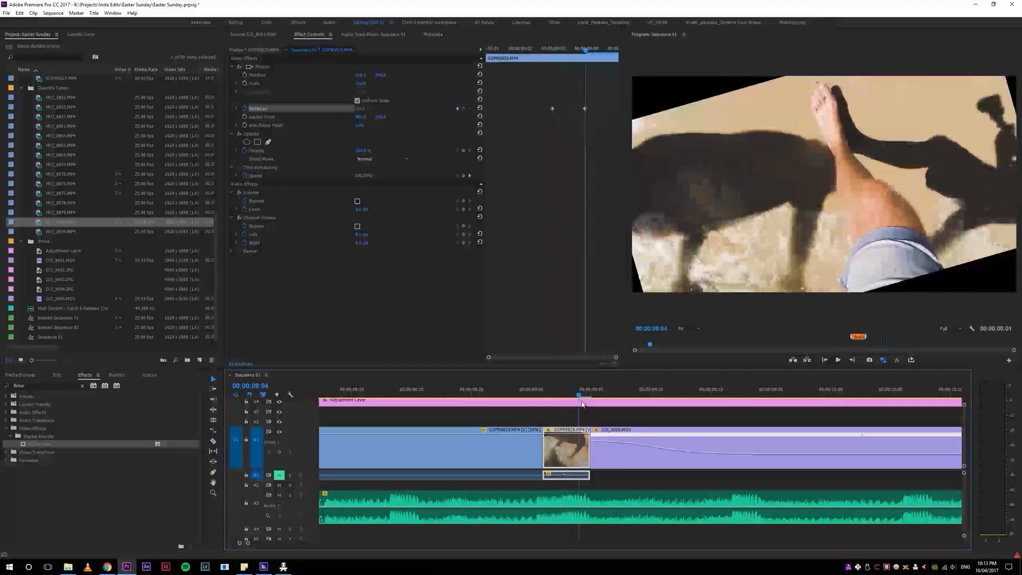
{"action": "left_click_drag", "start_coordinate": [366, 110], "coordinate": [379, 84]}
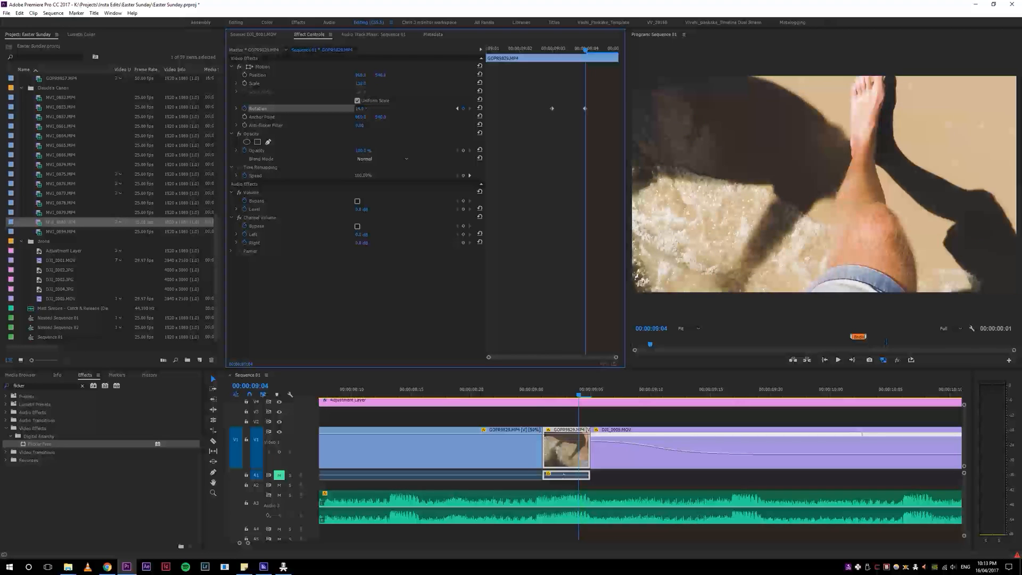
Step: Keyframe the piece's Scale to zoom in between 00:00:09:03 and 00:00:09:04, lowering the earlier value
{"action": "left_click", "coordinate": [260, 84]}
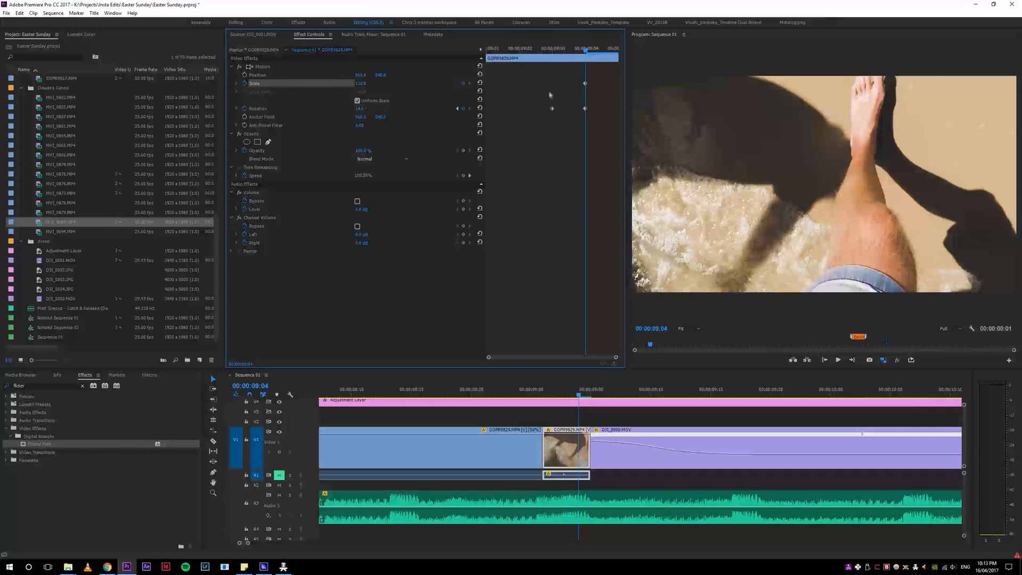
{"action": "left_click", "coordinate": [562, 49]}
{"action": "left_click_drag", "start_coordinate": [361, 84], "coordinate": [352, 84]}
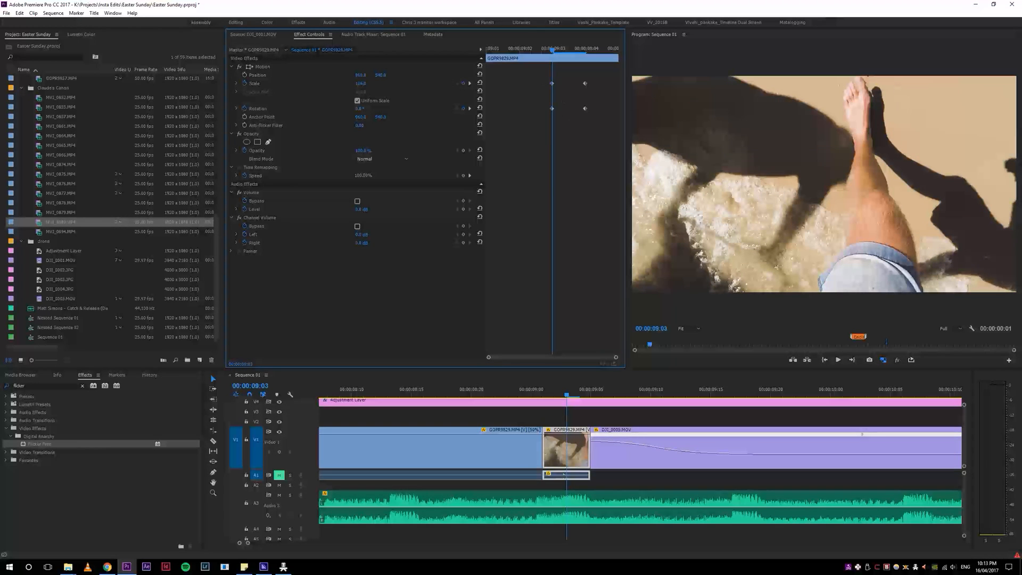
Step: Spread the Scale and Rotation keyframes to the start and end of the GOPR9829 piece and replay the movement
{"action": "key", "text": "Delete"}
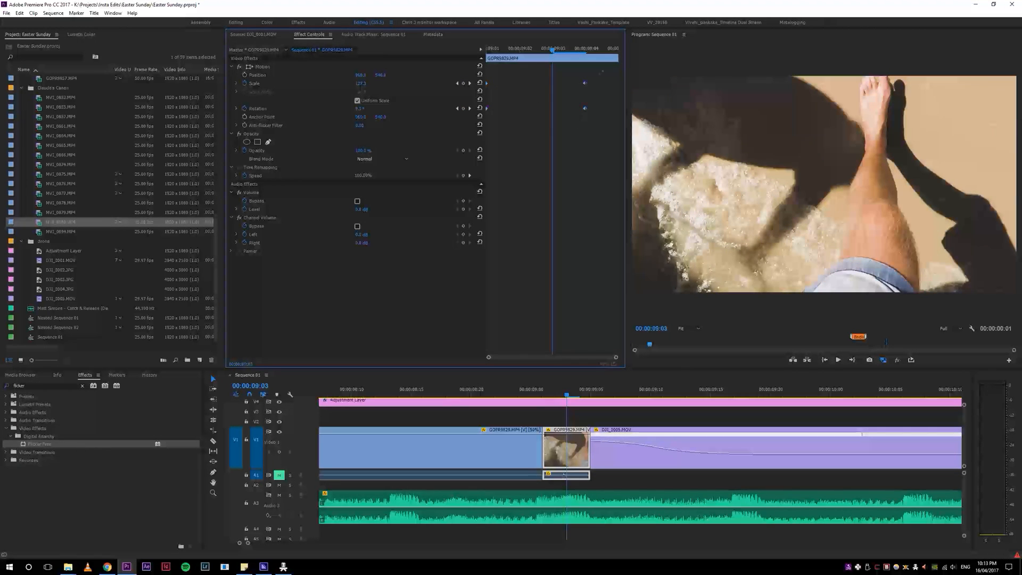
{"action": "left_click_drag", "start_coordinate": [583, 111], "coordinate": [670, 112]}
{"action": "key", "text": "space"}
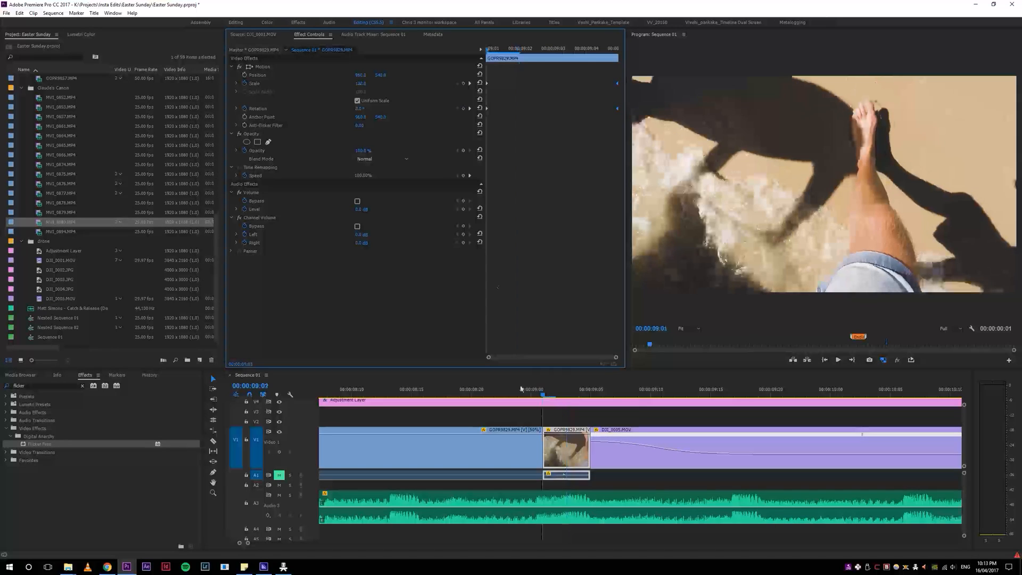
{"action": "key", "text": "space"}
Step: Move the ending Scale and Rotation keyframes back to 00:00:09:04
{"action": "left_click_drag", "start_coordinate": [541, 395], "coordinate": [579, 397]}
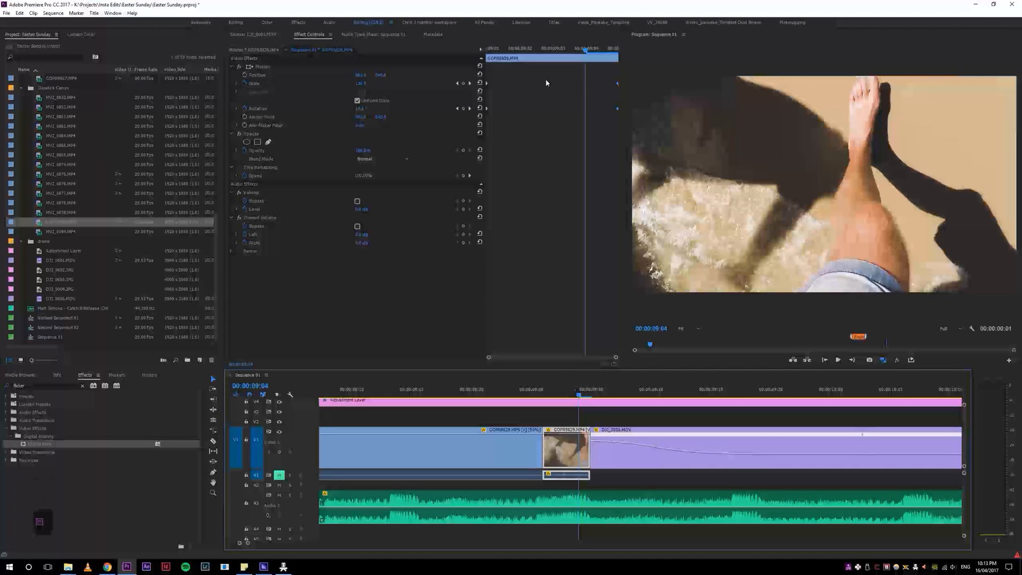
{"action": "left_click_drag", "start_coordinate": [617, 86], "coordinate": [586, 91]}
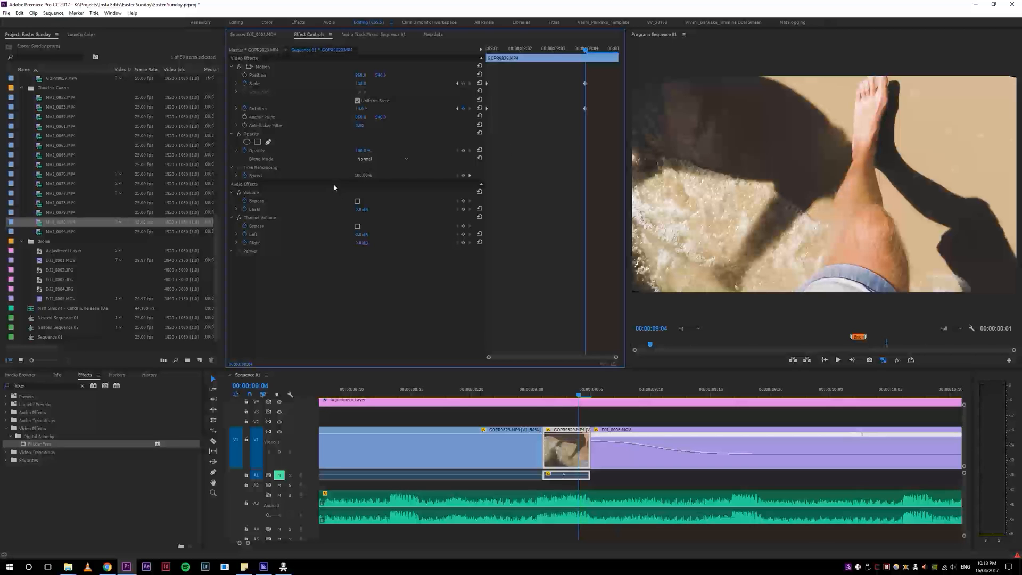
Step: Increase the Rotation of the sped-up GOPR9829 piece at its ending keyframe at 00:00:09:04 and replay the movement
{"action": "left_click_drag", "start_coordinate": [357, 109], "coordinate": [466, 151]}
{"action": "left_click_drag", "start_coordinate": [551, 395], "coordinate": [578, 393]}
{"action": "key", "text": "space"}
{"action": "key", "text": "space"}
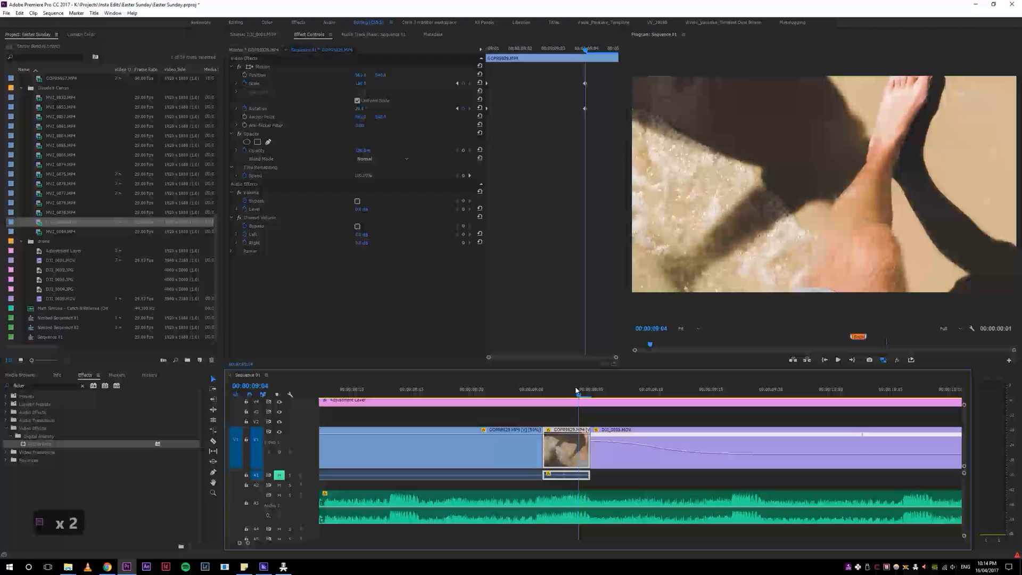
Step: Try Ease Out on the ending Scale and Rotation keyframes moved to the end of the GOPR9829 piece, and undo both changes
{"action": "left_click", "coordinate": [581, 106]}
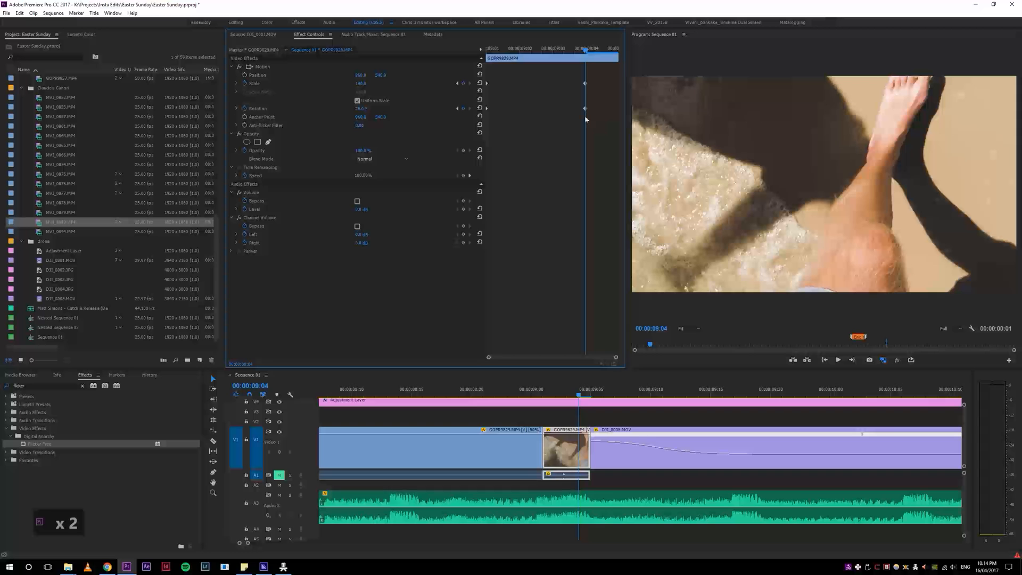
{"action": "right_click", "coordinate": [585, 108]}
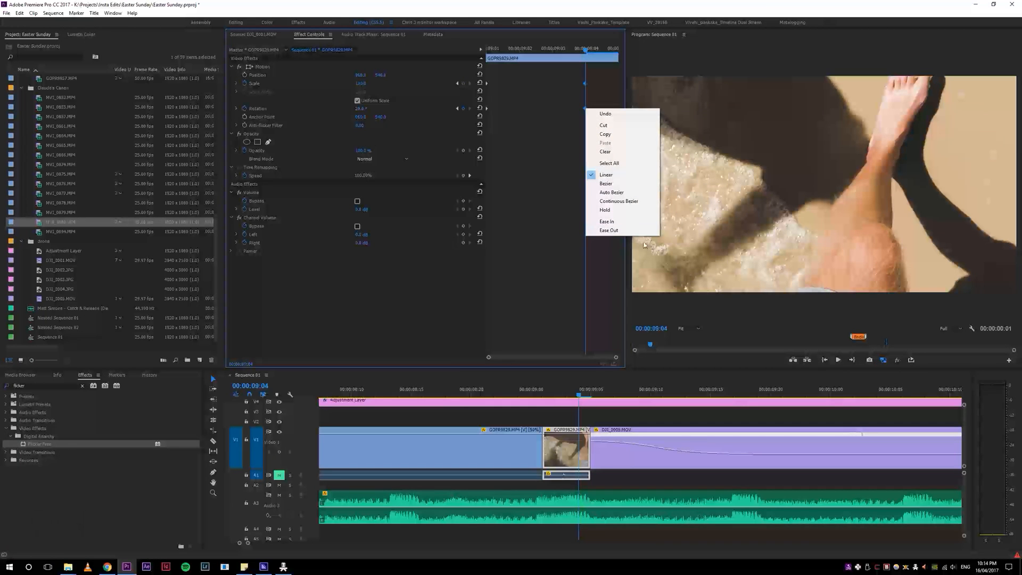
{"action": "left_click", "coordinate": [632, 230]}
{"action": "left_click_drag", "start_coordinate": [587, 111], "coordinate": [634, 109]}
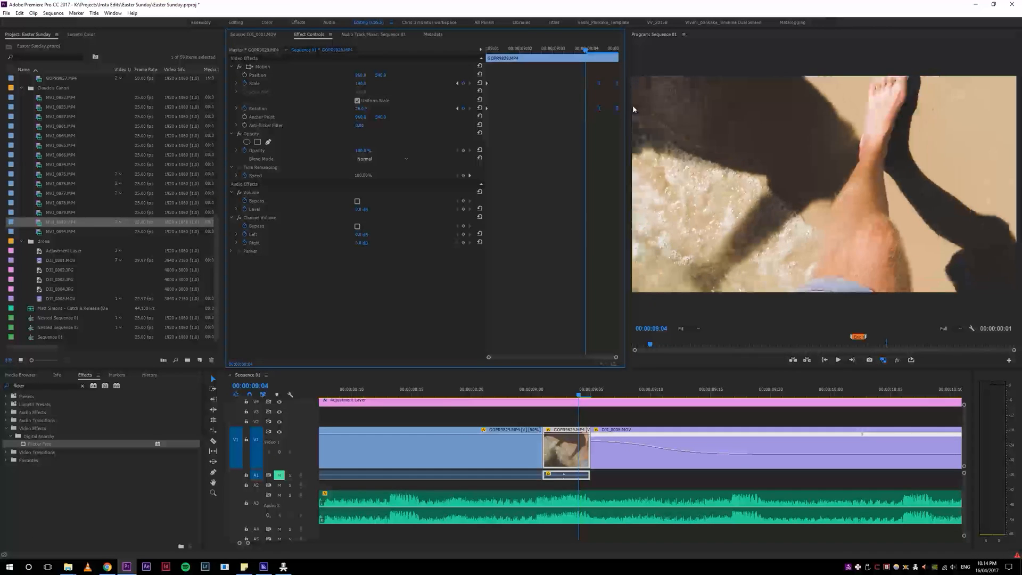
{"action": "key", "text": "space"}
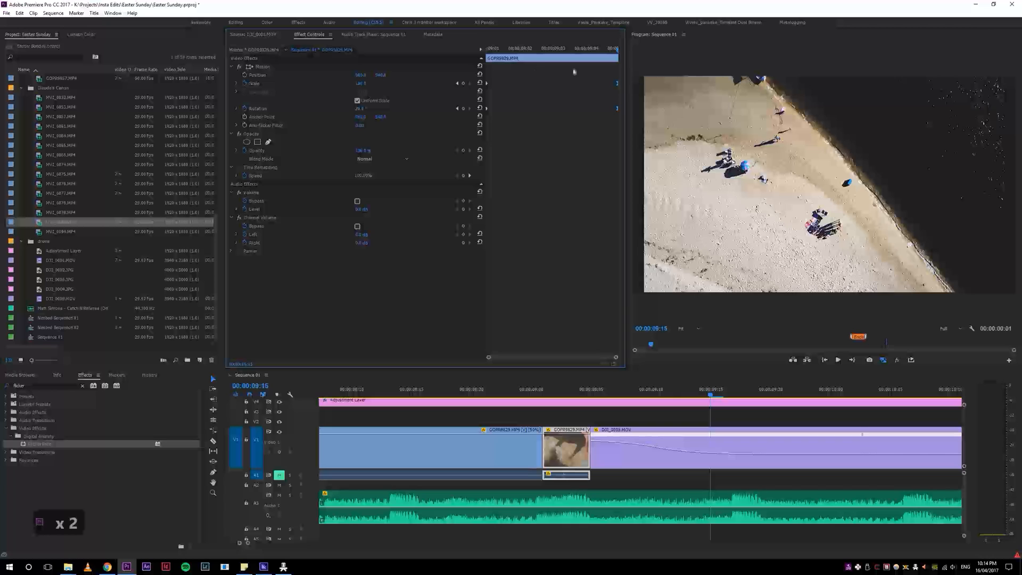
{"action": "key", "text": "ctrl+z"}
{"action": "key", "text": "ctrl+z"}
Step: Apply Ease In to the ending Scale and Rotation keyframes, move them to the end of the GOPR9829 piece and review the movement
{"action": "right_click", "coordinate": [584, 108]}
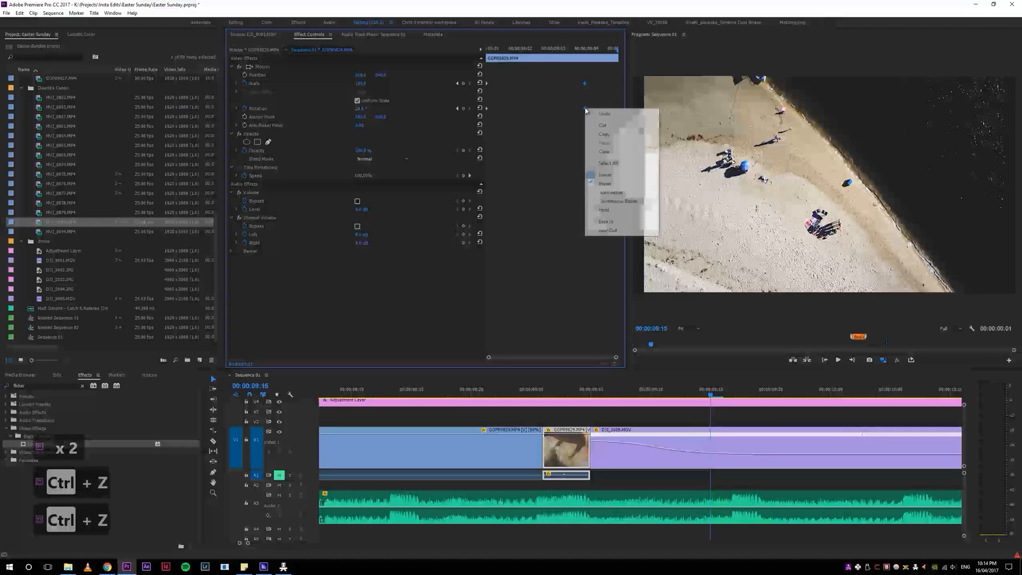
{"action": "left_click", "coordinate": [619, 220]}
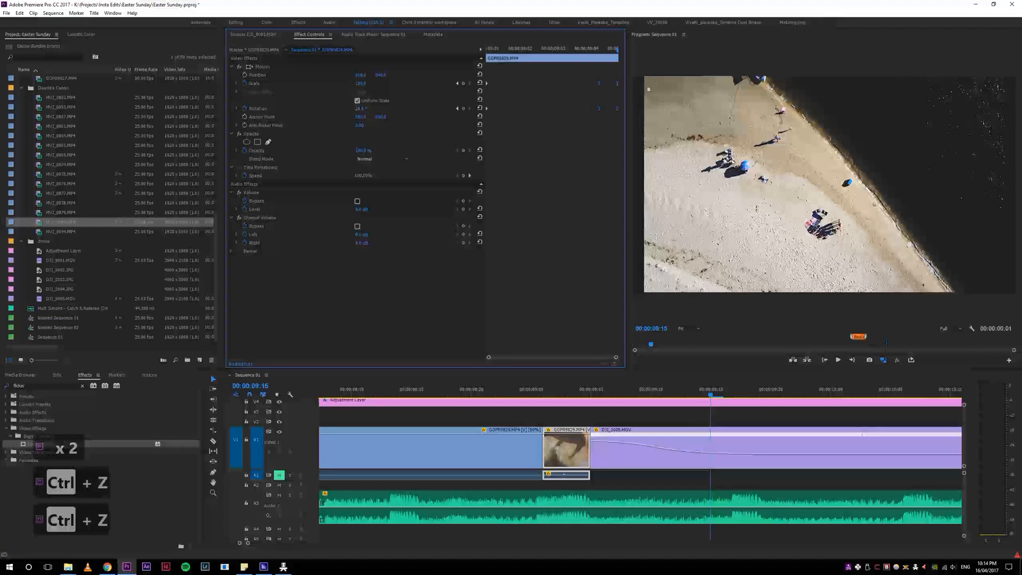
{"action": "left_click", "coordinate": [526, 388]}
{"action": "left_click_drag", "start_coordinate": [526, 383], "coordinate": [567, 413]}
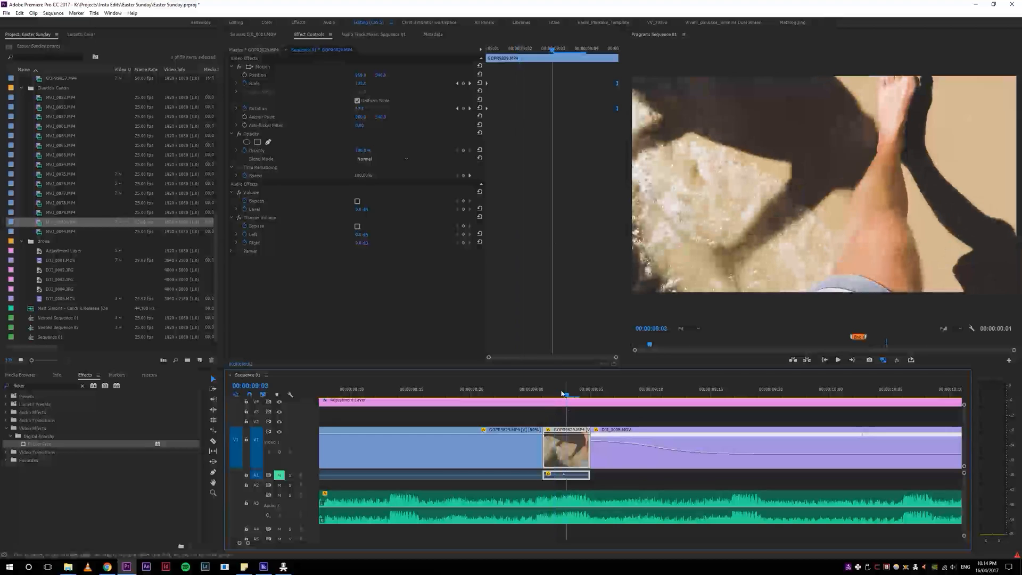
Step: Reverse the ending Rotation of the GOPR9829 piece by setting it to -28 at 00:00:09:05
{"action": "left_click", "coordinate": [609, 110]}
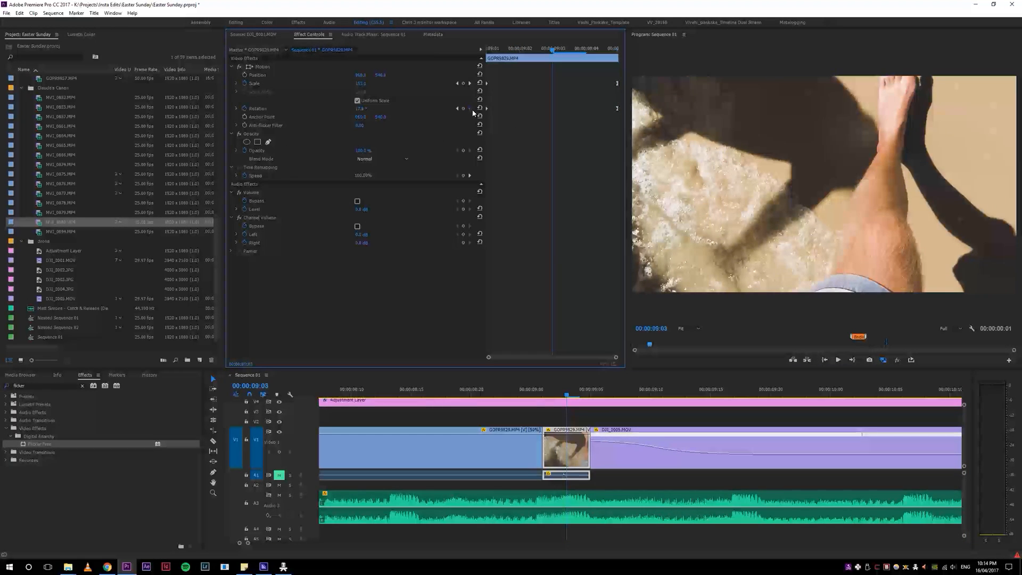
{"action": "key", "text": "Right"}
{"action": "key", "text": "Right"}
{"action": "left_click", "coordinate": [367, 108]}
{"action": "type", "text": "-"}
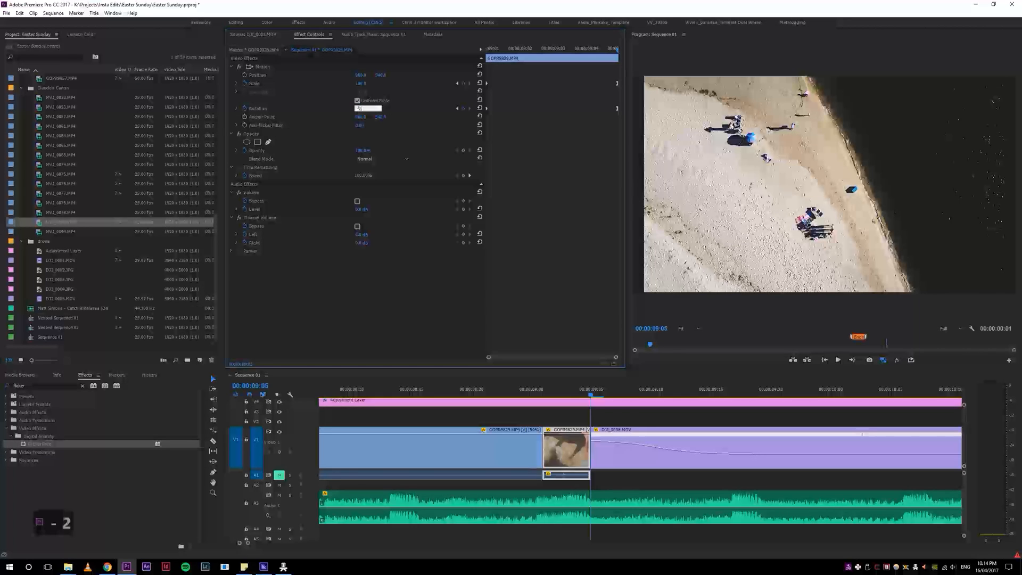
{"action": "left_click", "coordinate": [354, 301]}
Step: Replay and scrub through the transition from the beach clip into the drone clip, checking the rotation direction and the piece's start and end frames
{"action": "left_click", "coordinate": [436, 391]}
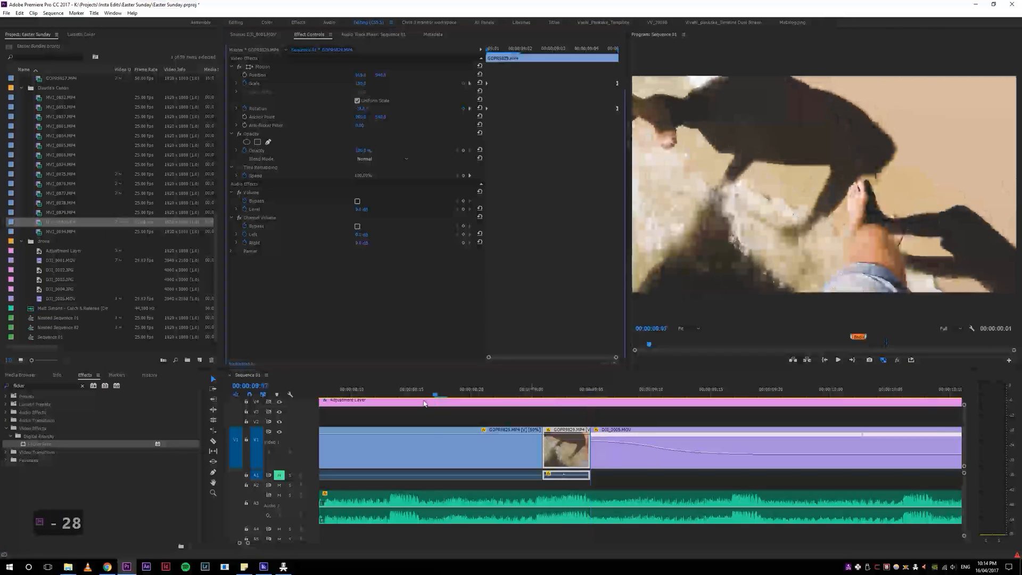
{"action": "key", "text": "space"}
{"action": "left_click", "coordinate": [543, 391]}
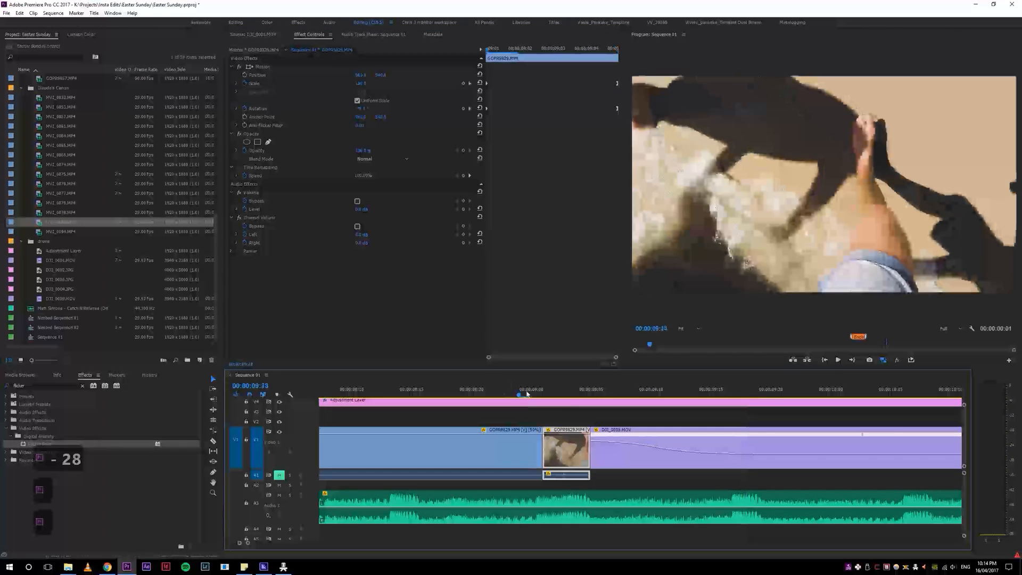
{"action": "left_click_drag", "start_coordinate": [551, 392], "coordinate": [633, 382]}
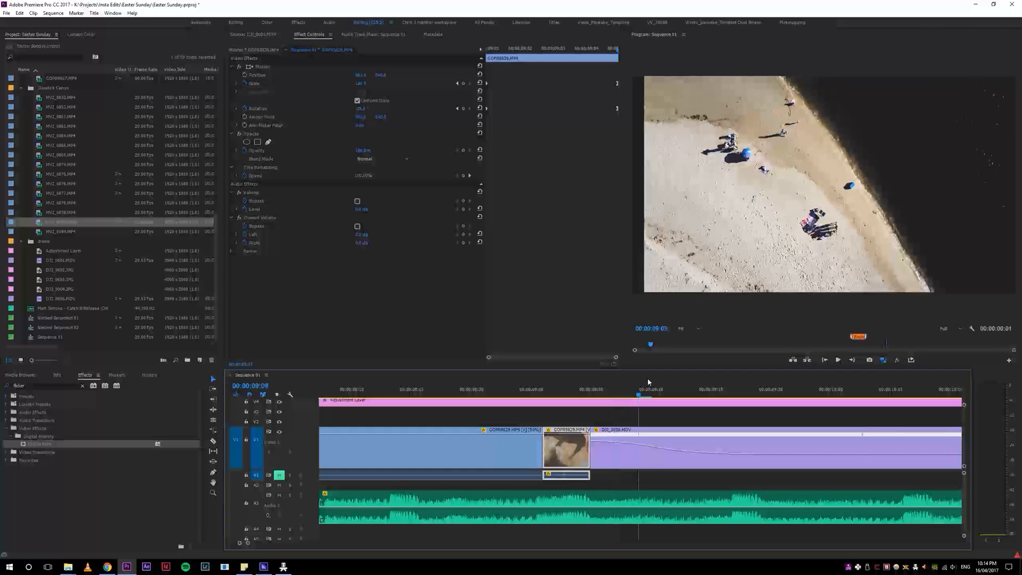
{"action": "left_click", "coordinate": [558, 392]}
{"action": "left_click_drag", "start_coordinate": [560, 394], "coordinate": [769, 393]}
{"action": "left_click_drag", "start_coordinate": [655, 412], "coordinate": [437, 429]}
{"action": "key", "text": "space"}
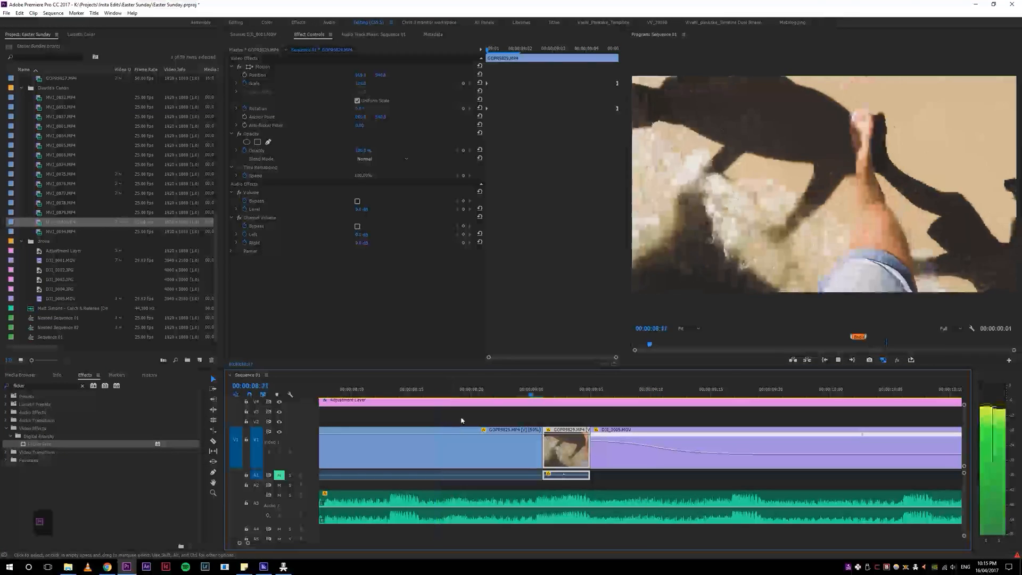
{"action": "key", "text": "space"}
{"action": "left_click", "coordinate": [424, 391]}
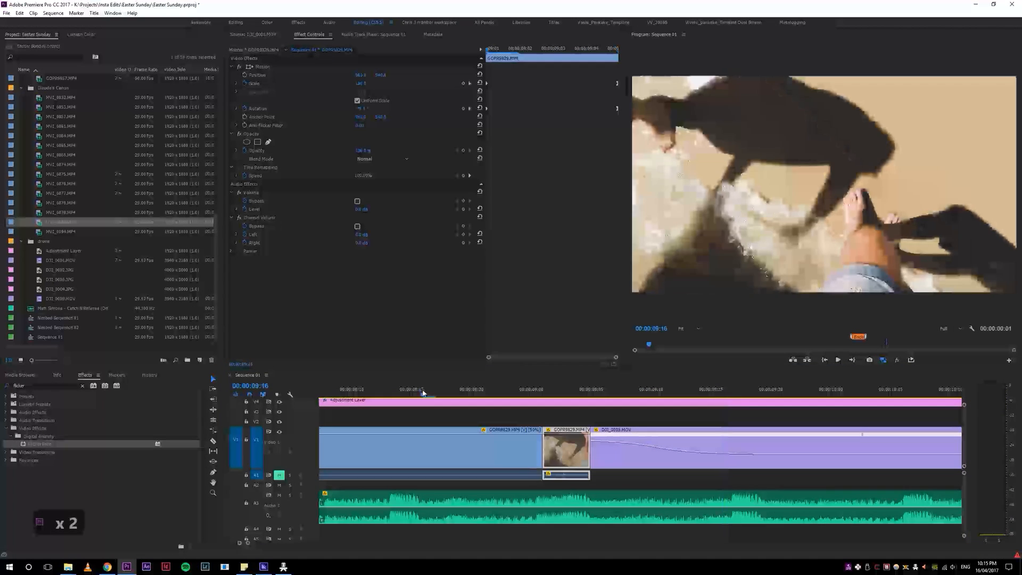
{"action": "key", "text": "space"}
{"action": "key", "text": "space"}
{"action": "left_click_drag", "start_coordinate": [533, 389], "coordinate": [561, 385]}
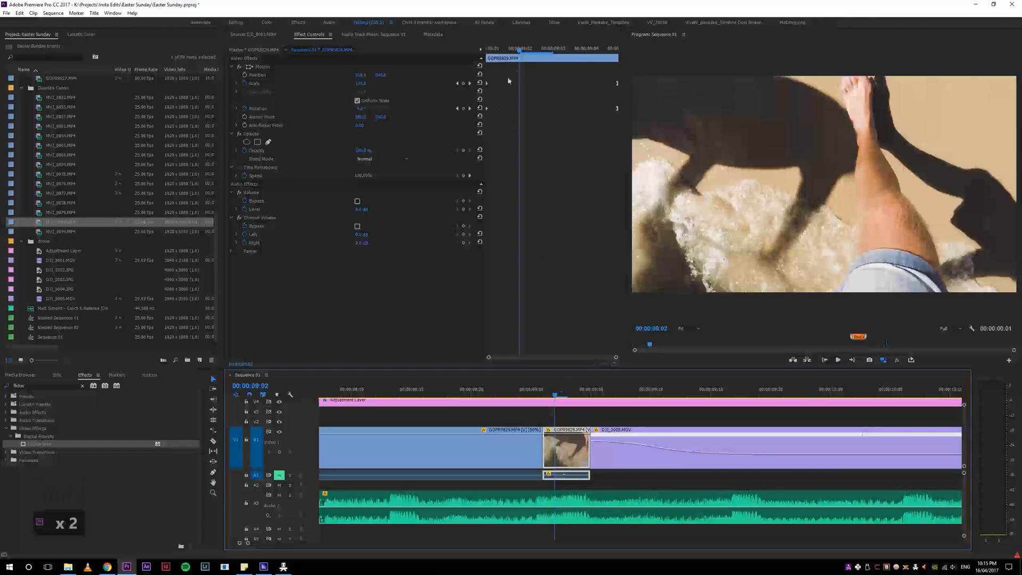
{"action": "left_click_drag", "start_coordinate": [522, 45], "coordinate": [484, 57]}
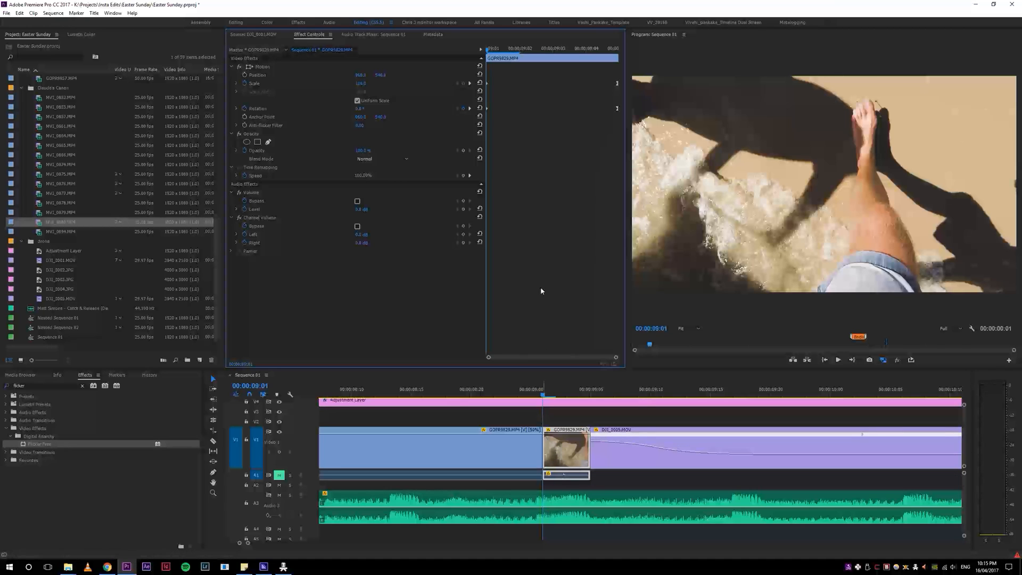
{"action": "left_click_drag", "start_coordinate": [486, 49], "coordinate": [600, 49]}
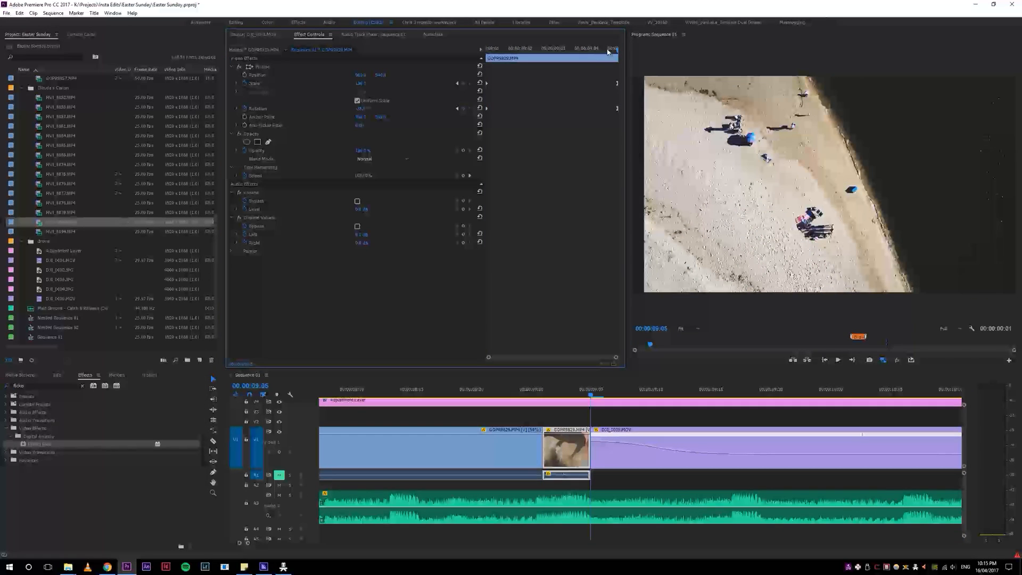
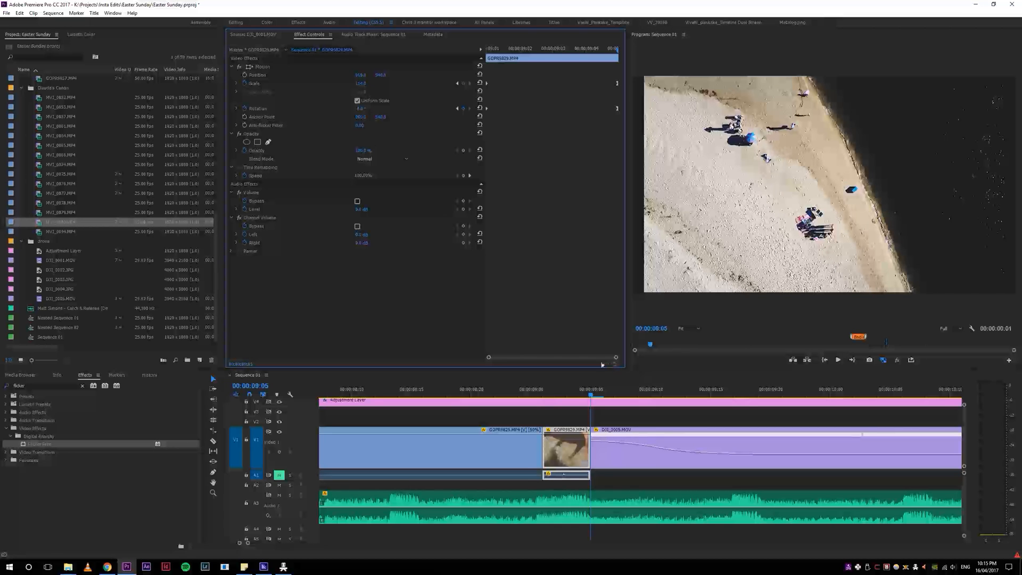
Step: Replay and scrub through the transition from the GOPR9829 piece into the drone clip, comparing the frames on either side of the cut
{"action": "left_click", "coordinate": [580, 397]}
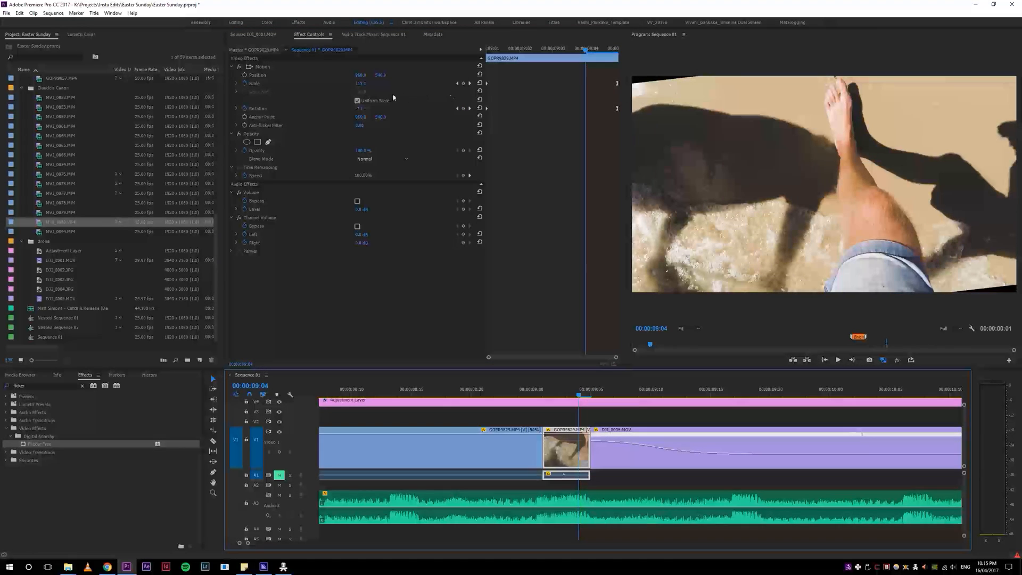
{"action": "left_click", "coordinate": [469, 83]}
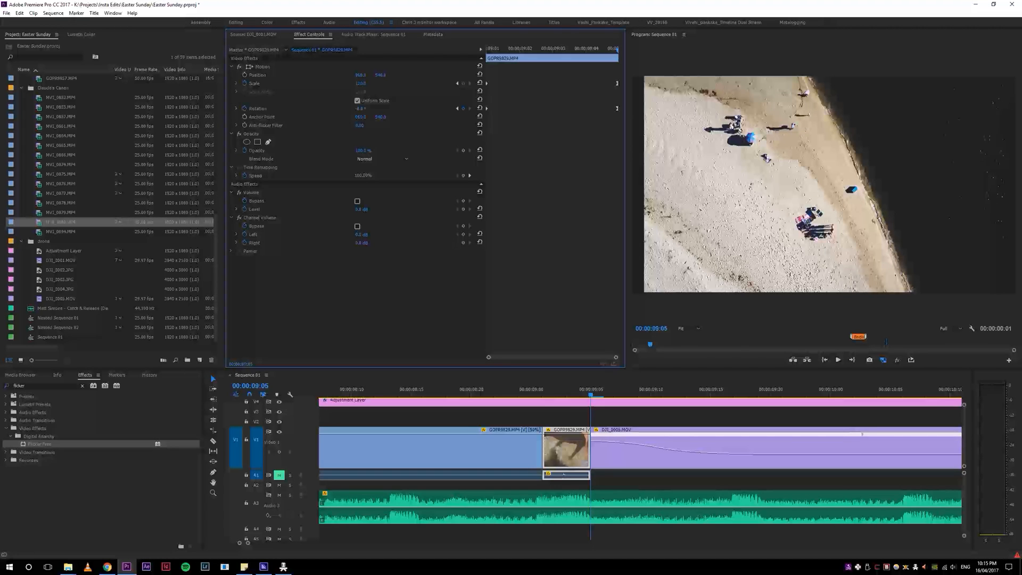
{"action": "left_click", "coordinate": [497, 389]}
{"action": "key", "text": "space"}
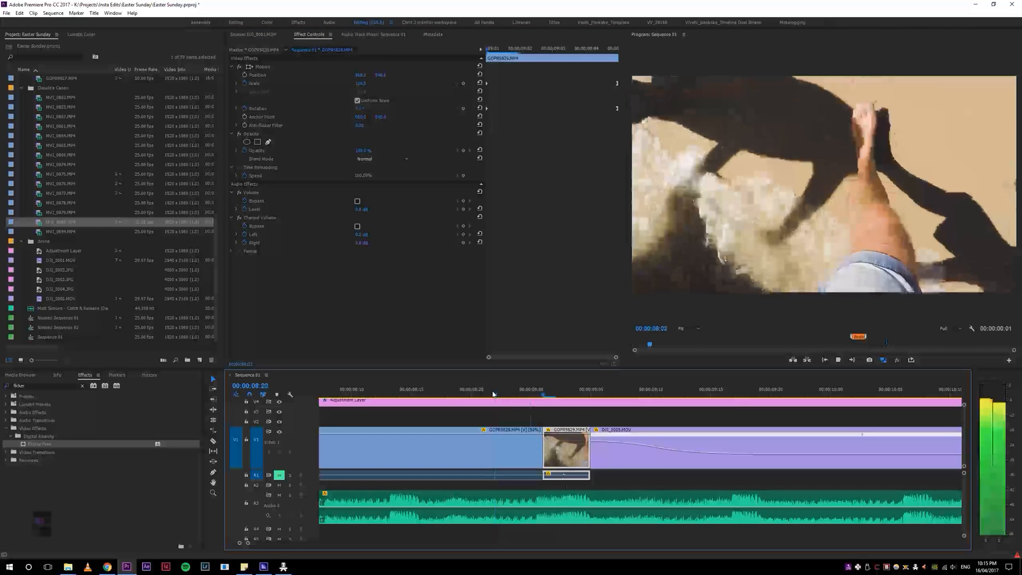
{"action": "key", "text": "space"}
{"action": "key", "text": "space"}
{"action": "key", "text": "space"}
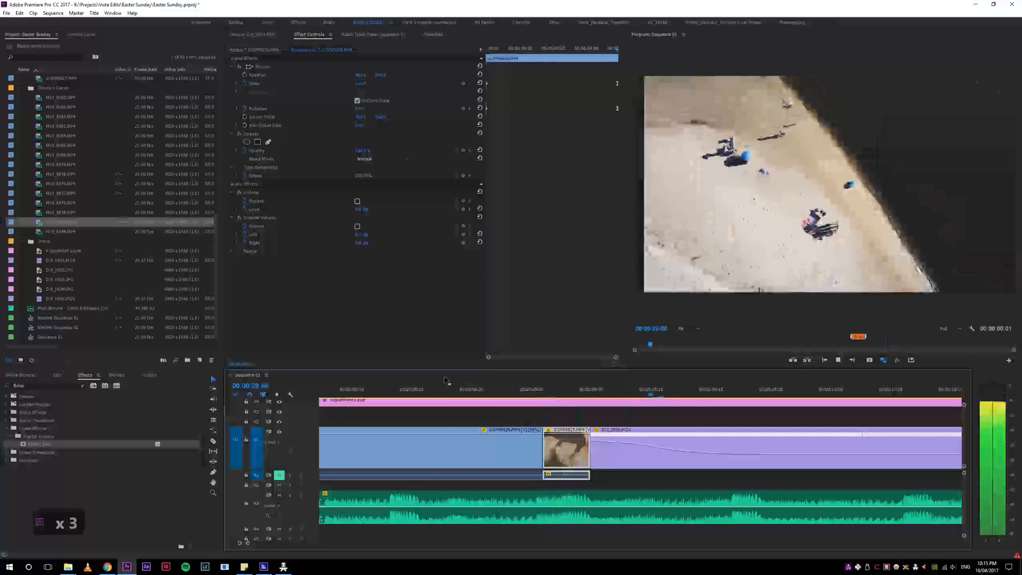
{"action": "left_click", "coordinate": [436, 389]}
{"action": "key", "text": "space"}
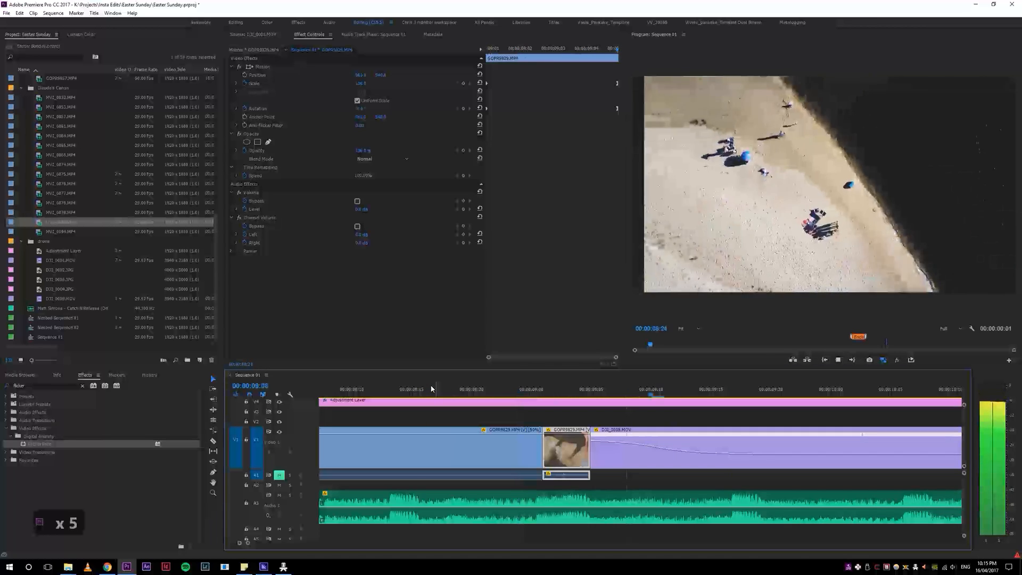
{"action": "key", "text": "space"}
{"action": "left_click", "coordinate": [466, 390]}
{"action": "left_click", "coordinate": [423, 389]}
{"action": "key", "text": "space"}
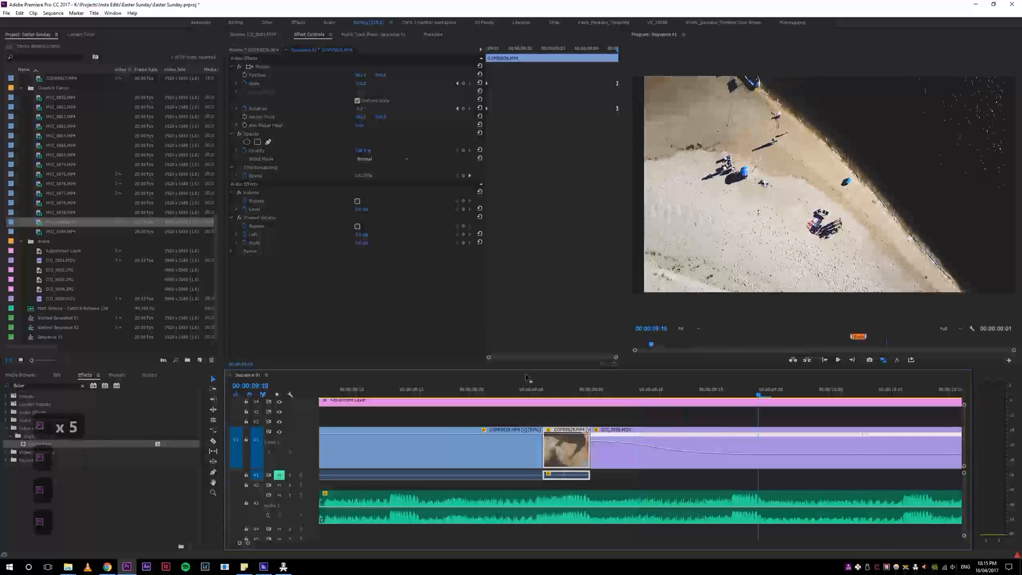
{"action": "left_click", "coordinate": [543, 389]}
{"action": "mouse_move", "coordinate": [584, 392]}
{"action": "left_mouse_down"}
{"action": "mouse_move", "coordinate": [522, 391]}
{"action": "mouse_move", "coordinate": [569, 389]}
{"action": "left_mouse_up"}
Step: Reduce the ending Rotation of the GOPR9829 piece at 00:00:09:03, then return its ending Scale and Rotation keyframes to the piece's end and replay
{"action": "left_click", "coordinate": [597, 72]}
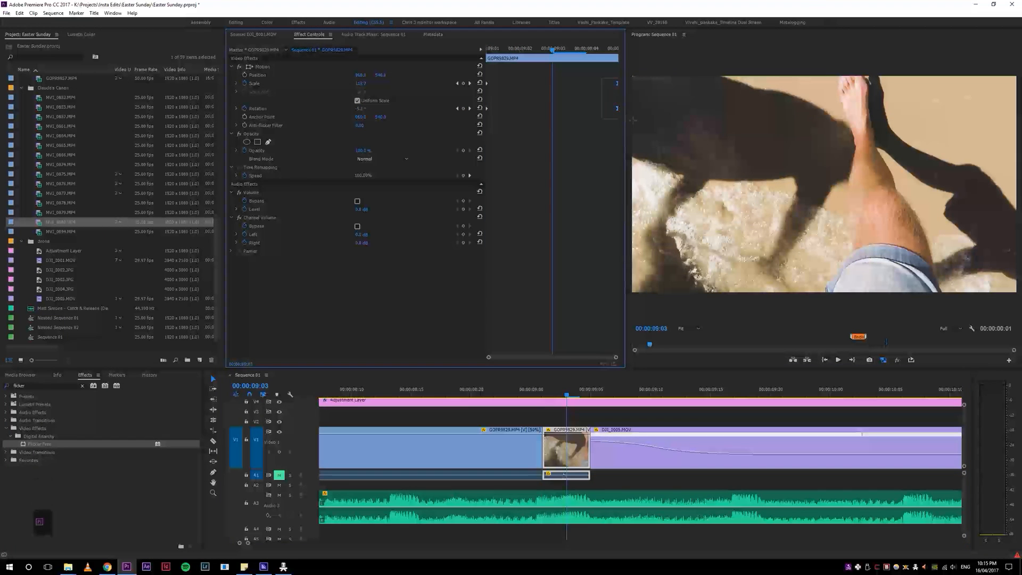
{"action": "left_click_drag", "start_coordinate": [617, 109], "coordinate": [553, 112]}
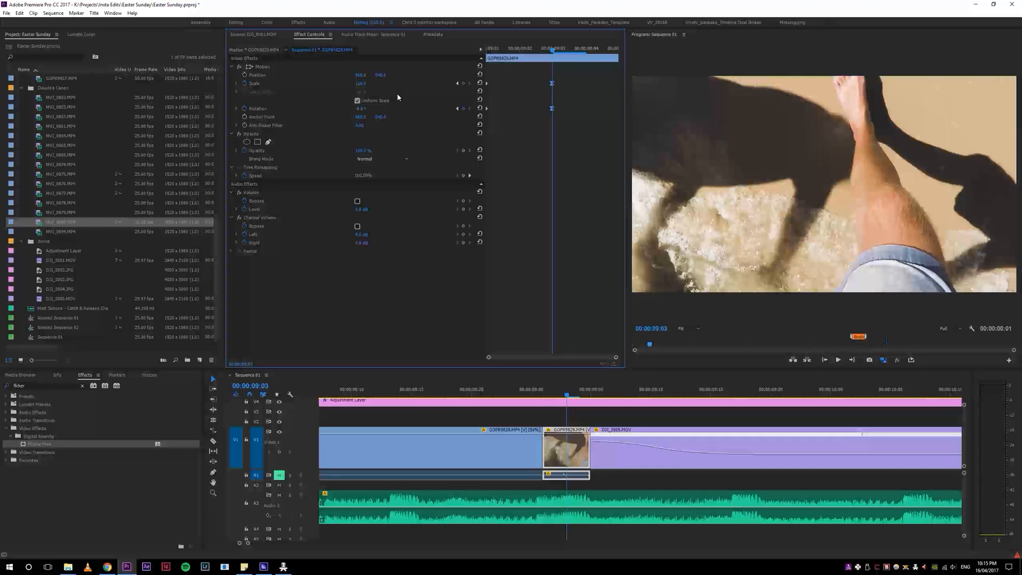
{"action": "left_click_drag", "start_coordinate": [367, 110], "coordinate": [378, 110]}
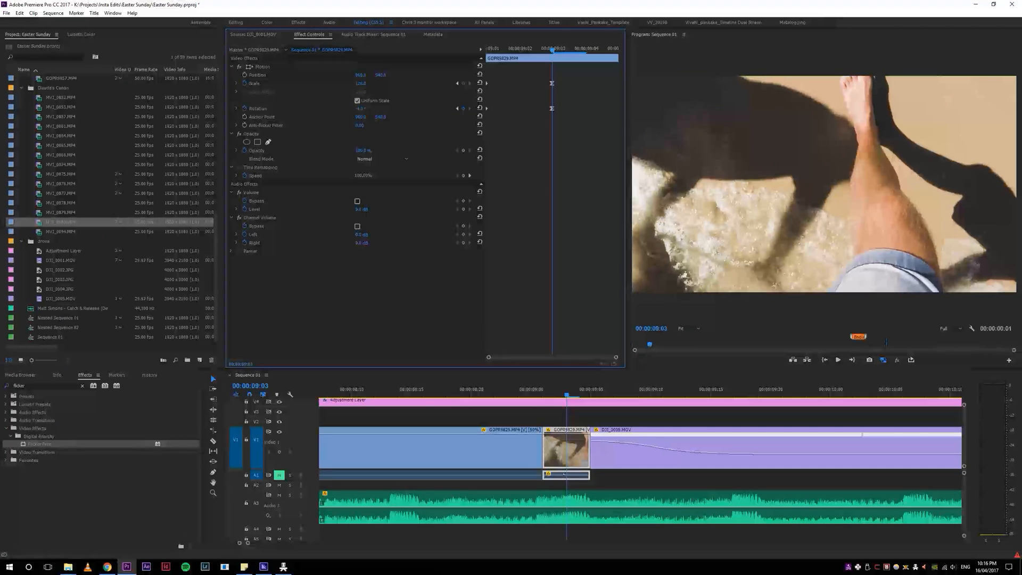
{"action": "left_click_drag", "start_coordinate": [553, 110], "coordinate": [671, 129]}
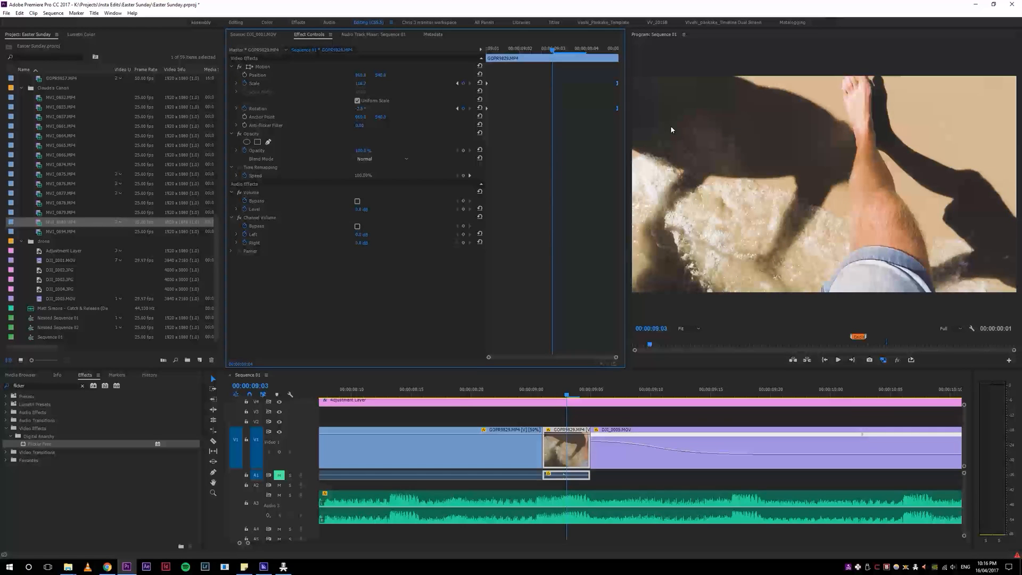
{"action": "left_click_drag", "start_coordinate": [545, 391], "coordinate": [498, 391]}
{"action": "key", "text": "space"}
{"action": "key", "text": "space"}
{"action": "key", "text": "space"}
{"action": "key", "text": "space"}
{"action": "key", "text": "space"}
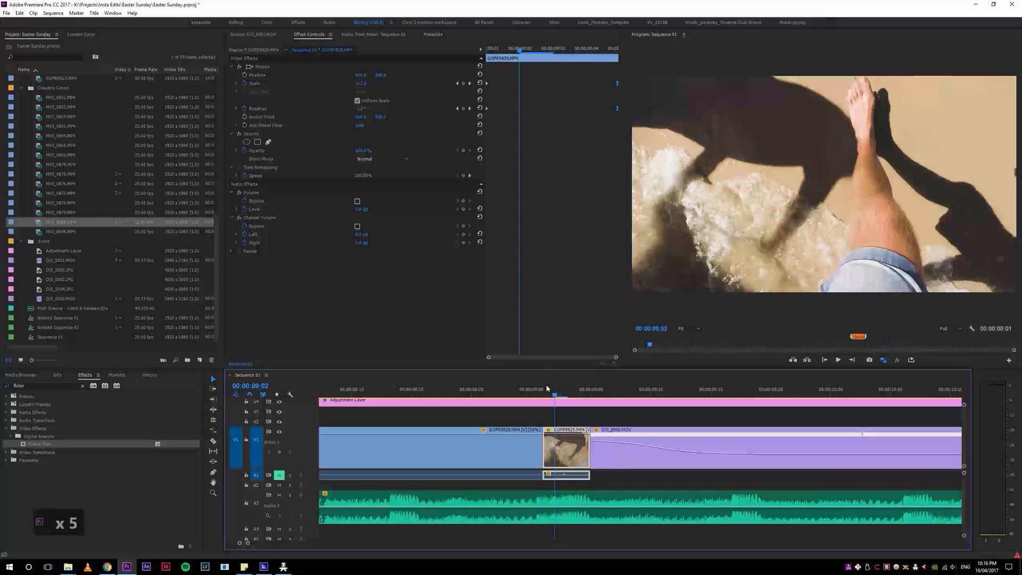
Step: Try delaying the starting Scale keyframe of the GOPR9829 piece to just before 00:00:09:02, and replay the movement
{"action": "left_click", "coordinate": [494, 91]}
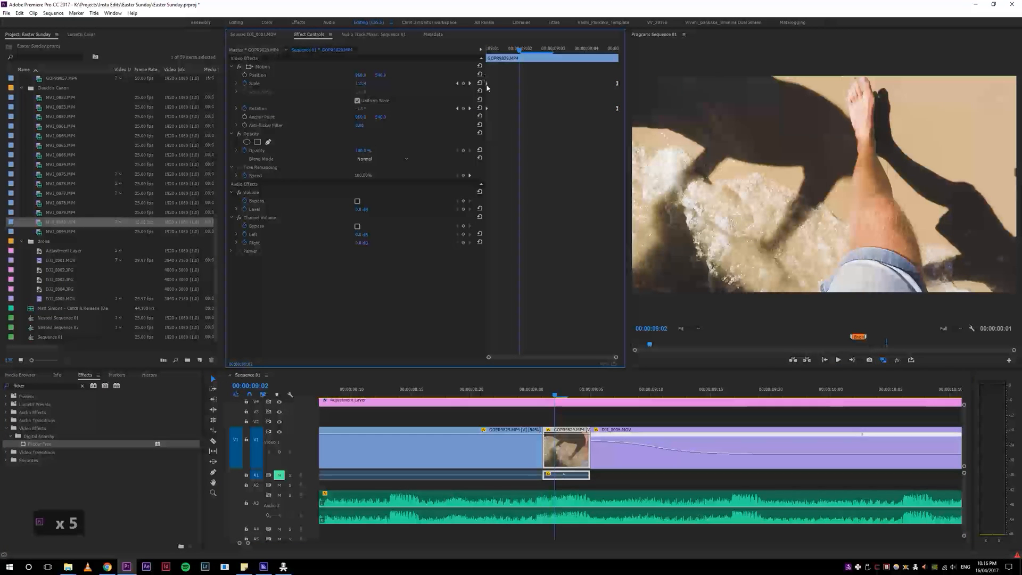
{"action": "key", "text": "space"}
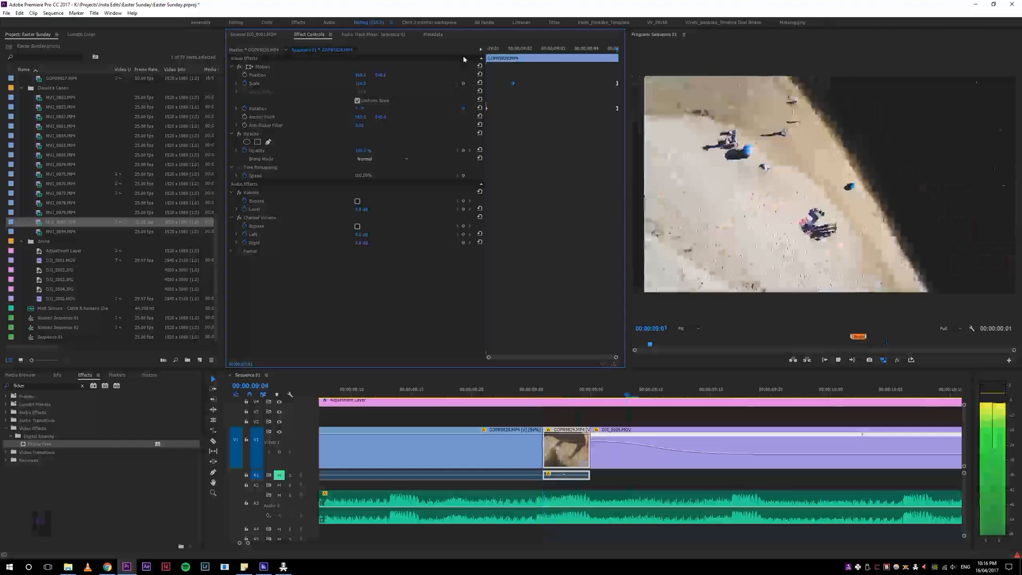
{"action": "left_click", "coordinate": [556, 388]}
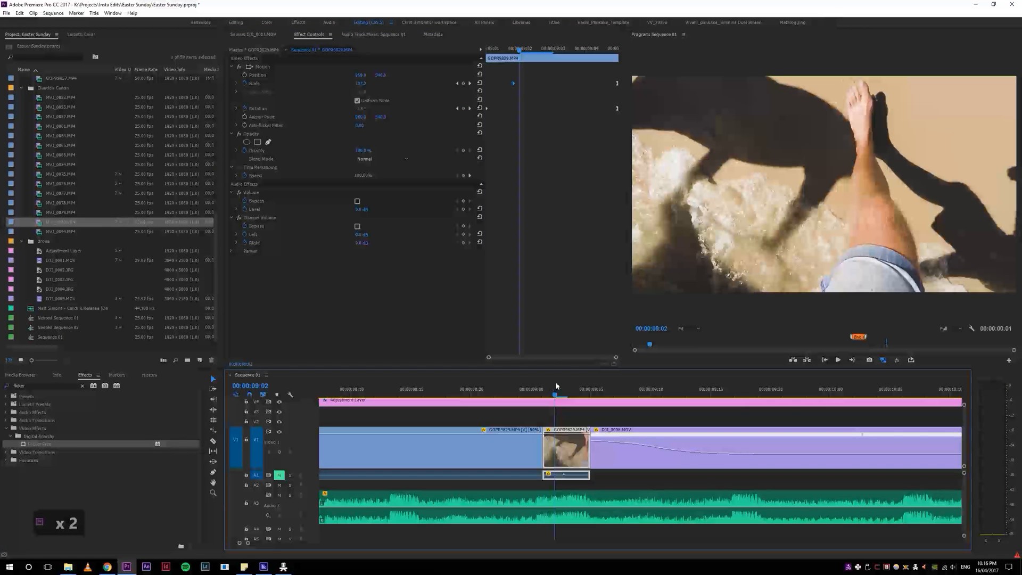
Step: Lower the ending Scale of the GOPR9829 piece at 00:00:09:03 and return its keyframe to the end of the piece
{"action": "left_click_drag", "start_coordinate": [617, 84], "coordinate": [580, 88]}
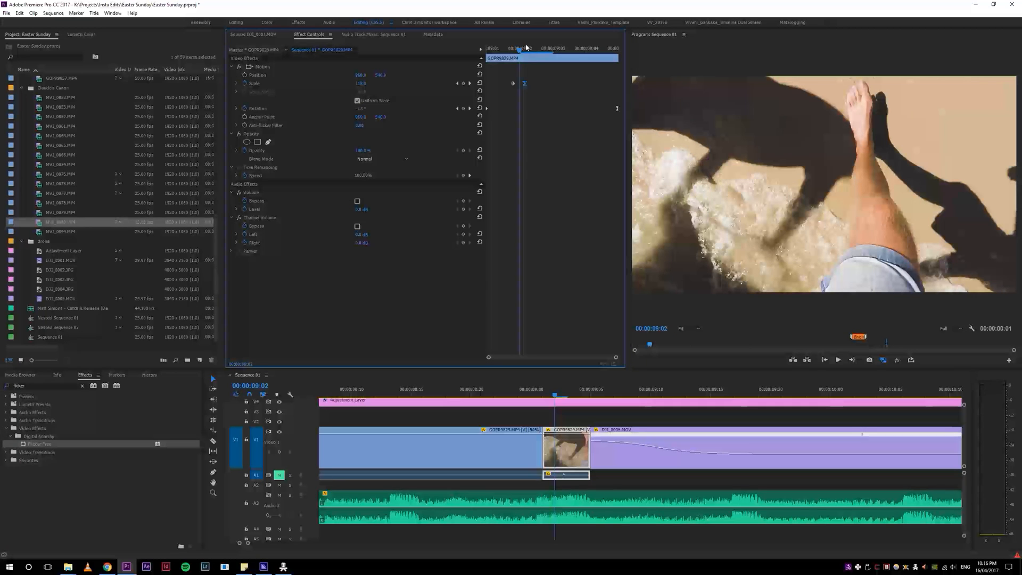
{"action": "left_click_drag", "start_coordinate": [516, 390], "coordinate": [545, 393]}
{"action": "left_click_drag", "start_coordinate": [525, 84], "coordinate": [554, 84]}
{"action": "left_click", "coordinate": [557, 52]}
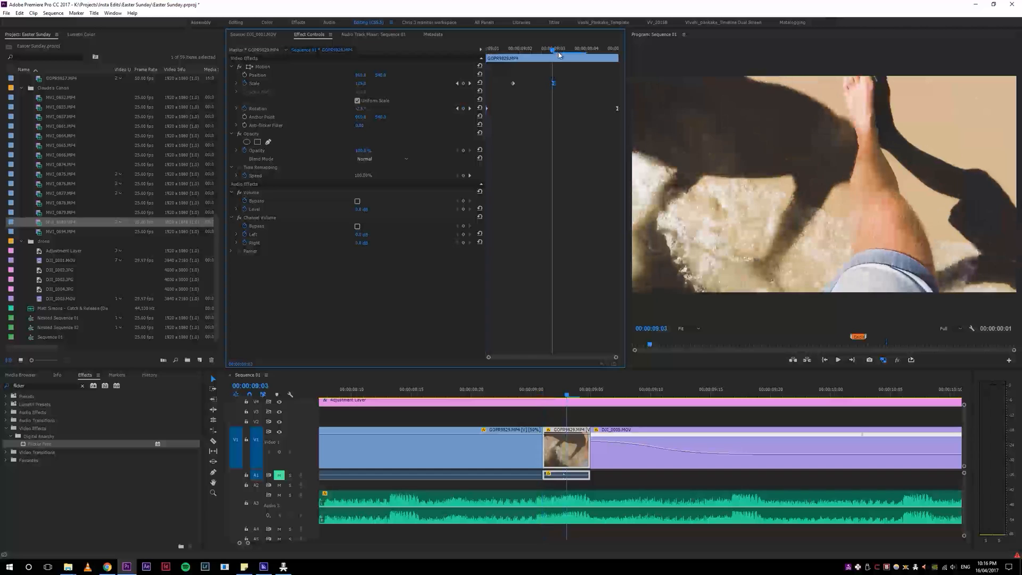
{"action": "left_click", "coordinate": [469, 83]}
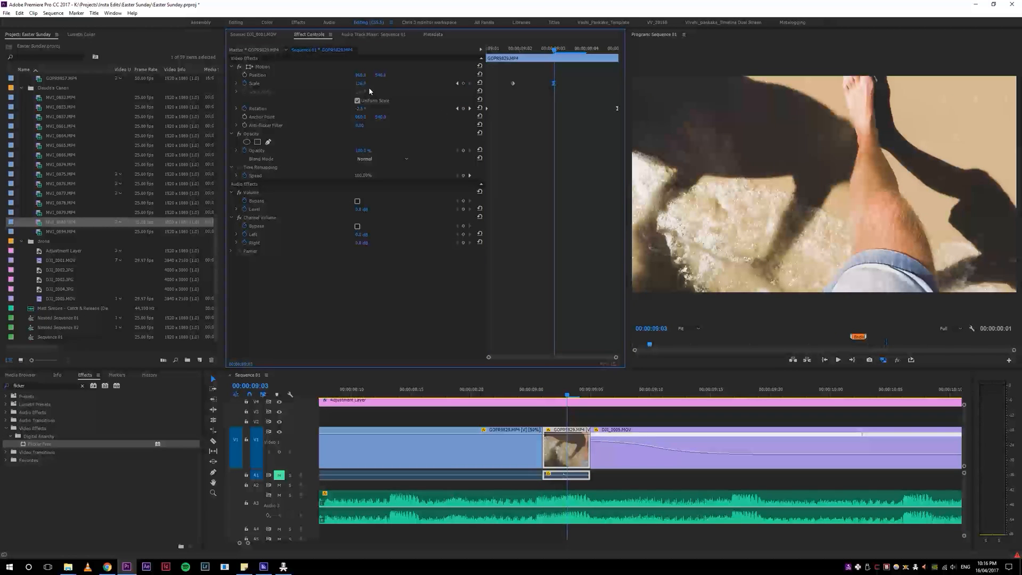
{"action": "left_click_drag", "start_coordinate": [360, 84], "coordinate": [351, 83]}
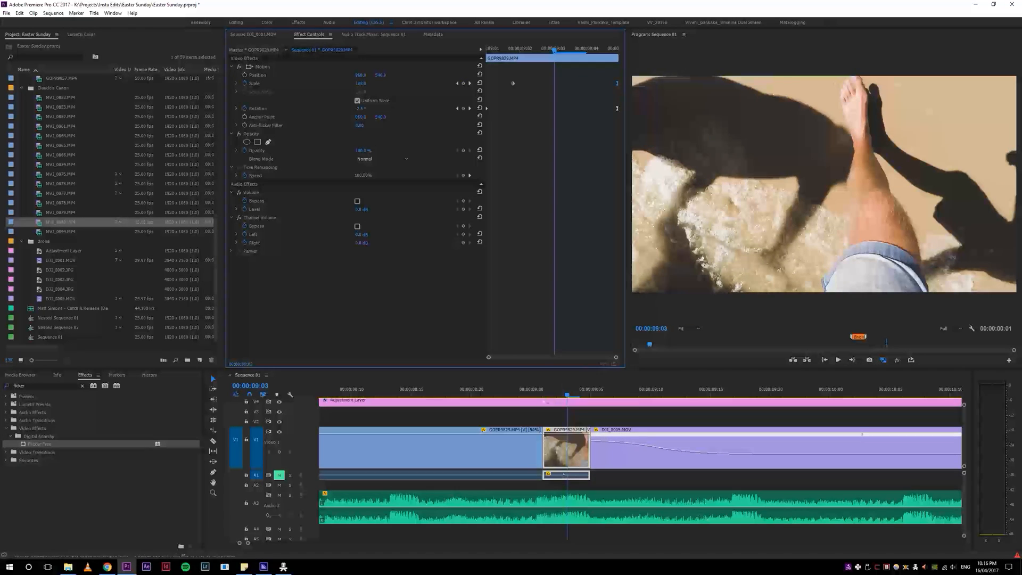
Step: Replay the zoom transition into the drone clip to judge the revised Scale movement
{"action": "left_click", "coordinate": [556, 402]}
{"action": "key", "text": "space"}
{"action": "key", "text": "space"}
{"action": "left_click_drag", "start_coordinate": [540, 387], "coordinate": [489, 394]}
{"action": "key", "text": "space"}
{"action": "key", "text": "space"}
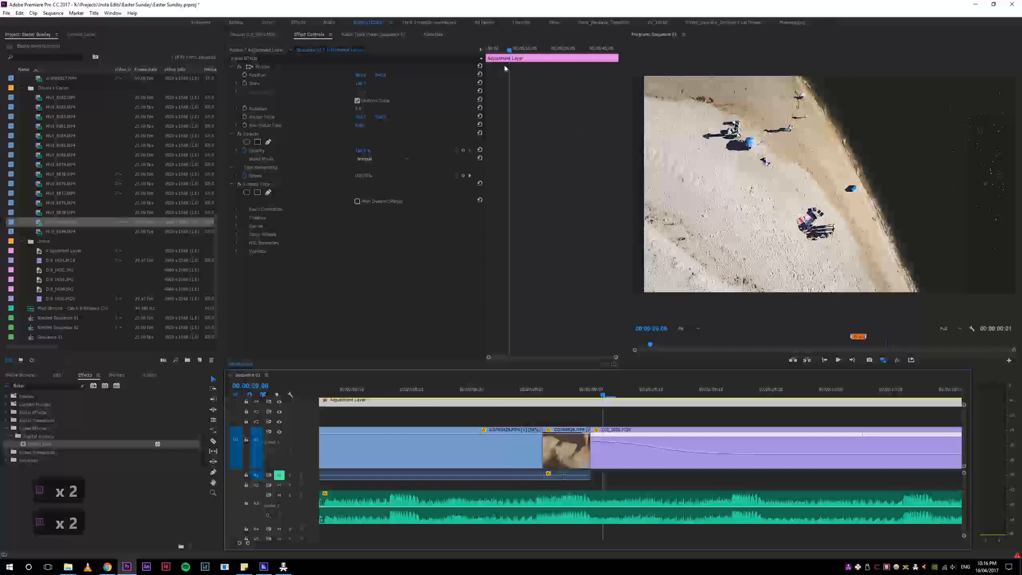
Step: Reselect the GOPR9829 piece, move its starting Scale keyframe back to the beginning of the piece and check the cut
{"action": "left_click", "coordinate": [579, 393]}
{"action": "left_click", "coordinate": [568, 445]}
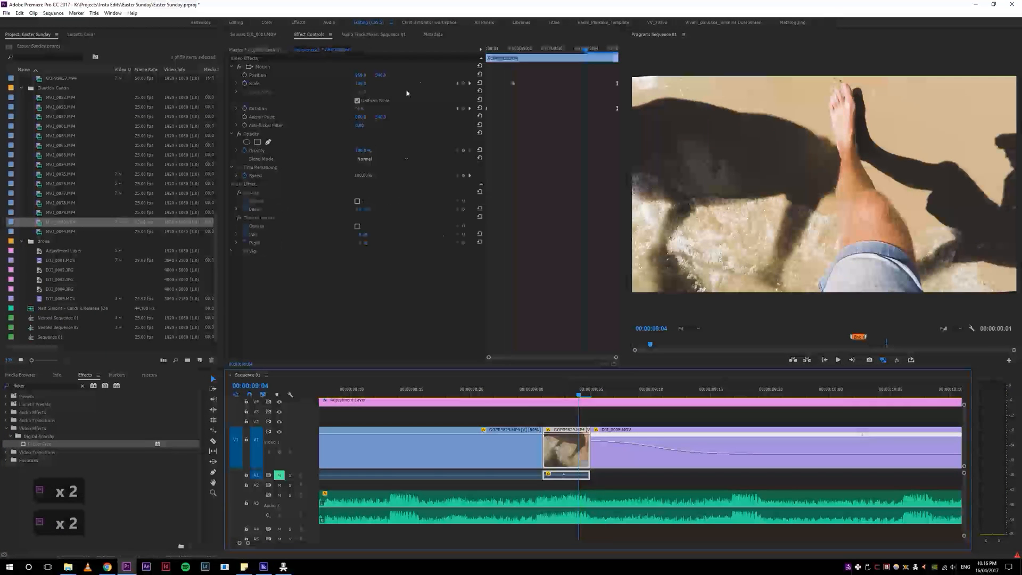
{"action": "left_click_drag", "start_coordinate": [514, 85], "coordinate": [489, 86]}
{"action": "left_click", "coordinate": [594, 394]}
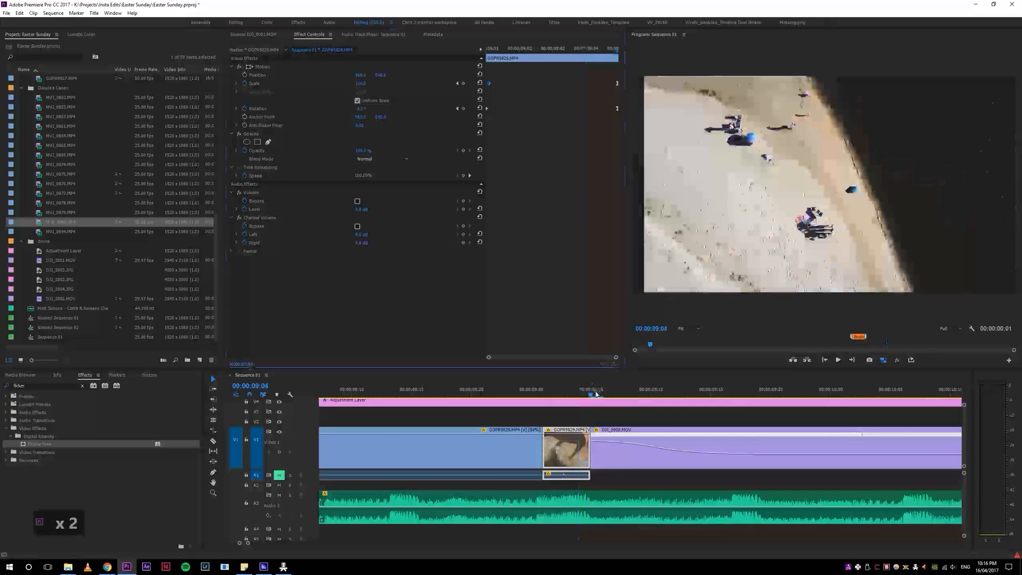
Step: Review the clips following the first drone clip and ripple-trim the end of the first clip after it
{"action": "key", "text": "4"}
{"action": "key", "text": "4"}
{"action": "key", "text": "4"}
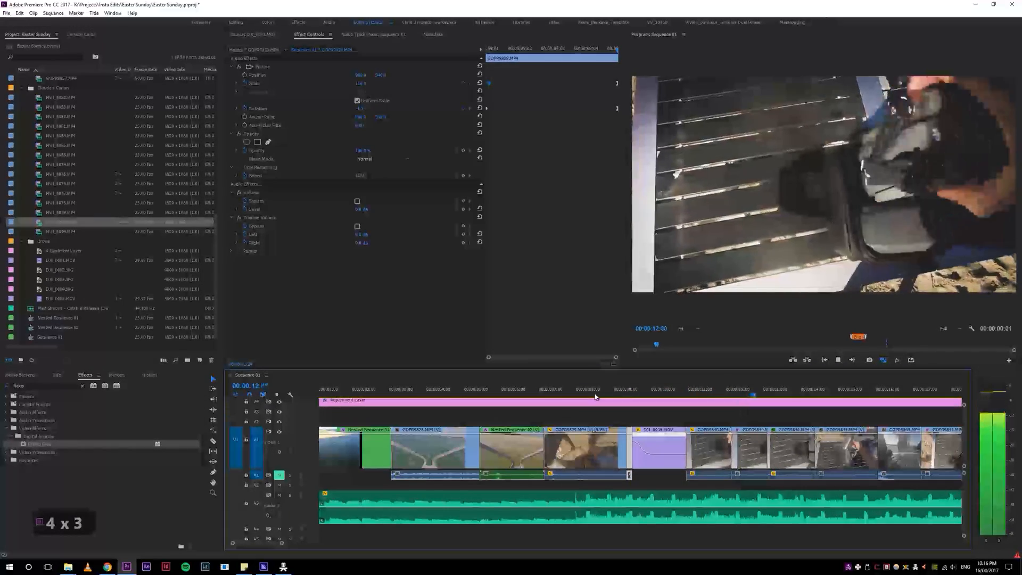
{"action": "key", "text": "5"}
{"action": "key", "text": "5"}
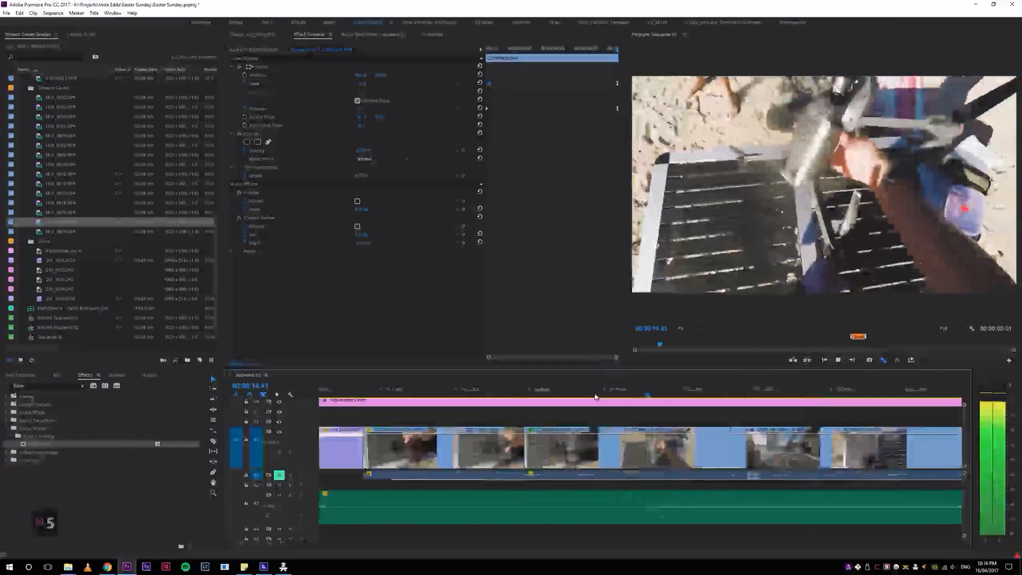
{"action": "key", "text": "4"}
{"action": "key", "text": "4"}
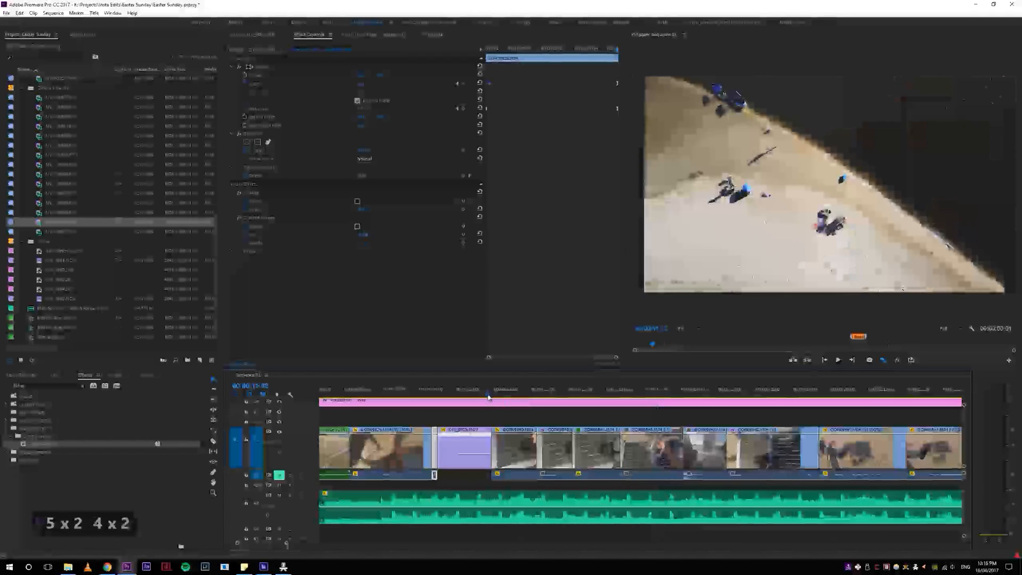
{"action": "left_click", "coordinate": [491, 392]}
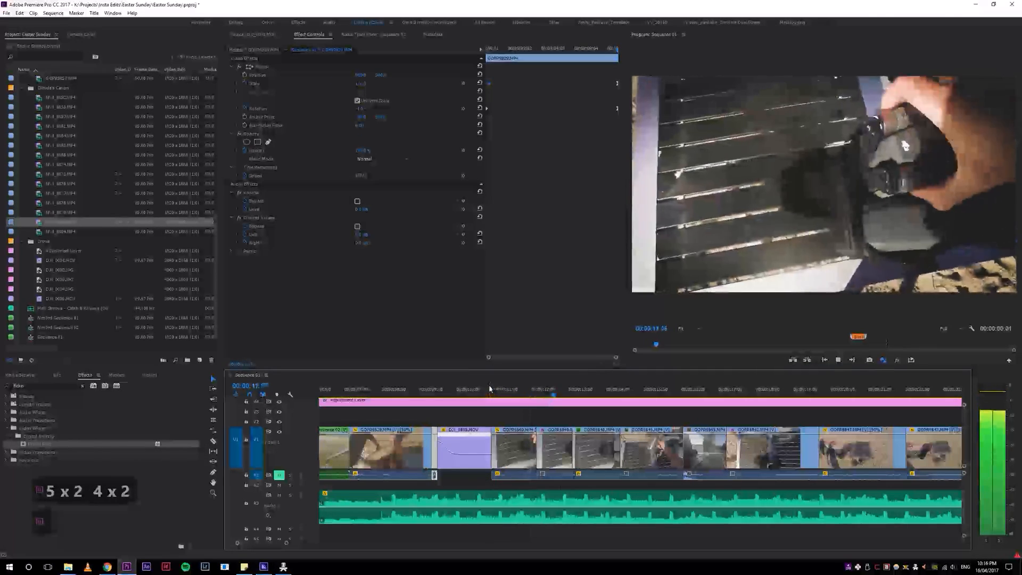
{"action": "left_click", "coordinate": [529, 395]}
{"action": "left_click", "coordinate": [505, 395]}
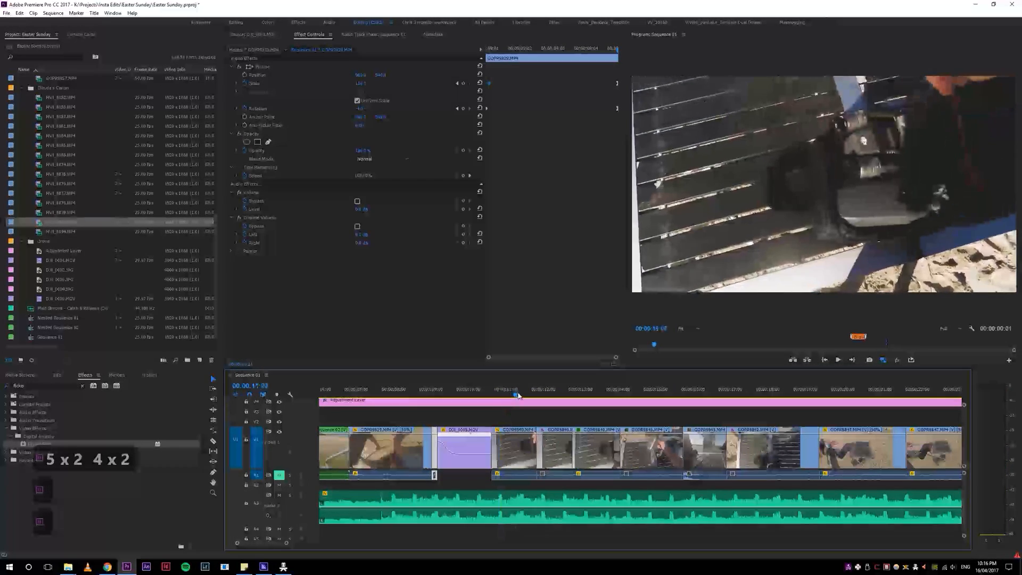
{"action": "left_click", "coordinate": [520, 395]}
{"action": "key", "text": "w"}
Step: Play on from the drone clip and ripple-trim the end of the drone-on-table clip that precedes the wide shot of the table on the sand
{"action": "left_click", "coordinate": [480, 395]}
{"action": "key", "text": "space"}
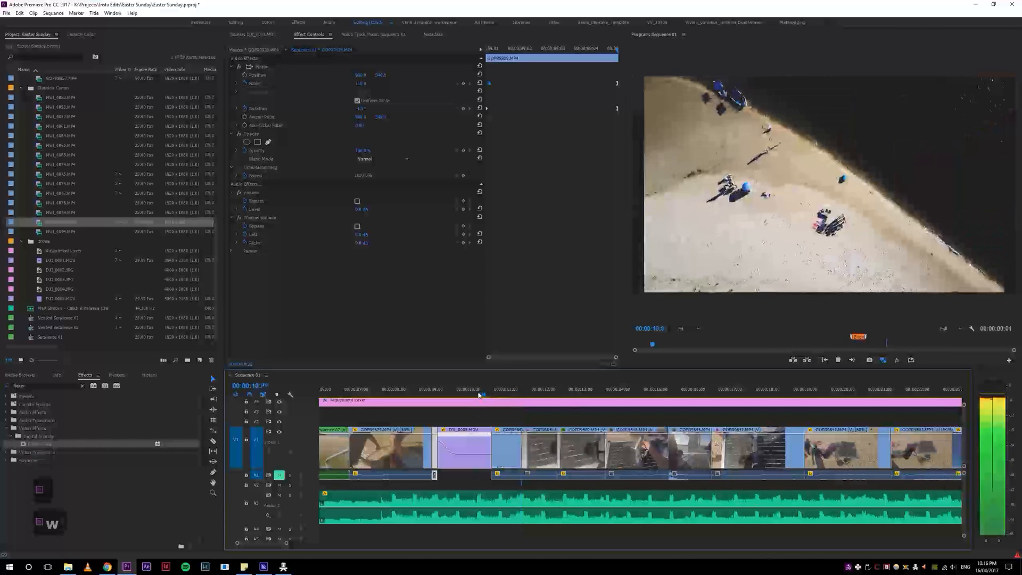
{"action": "key", "text": "w"}
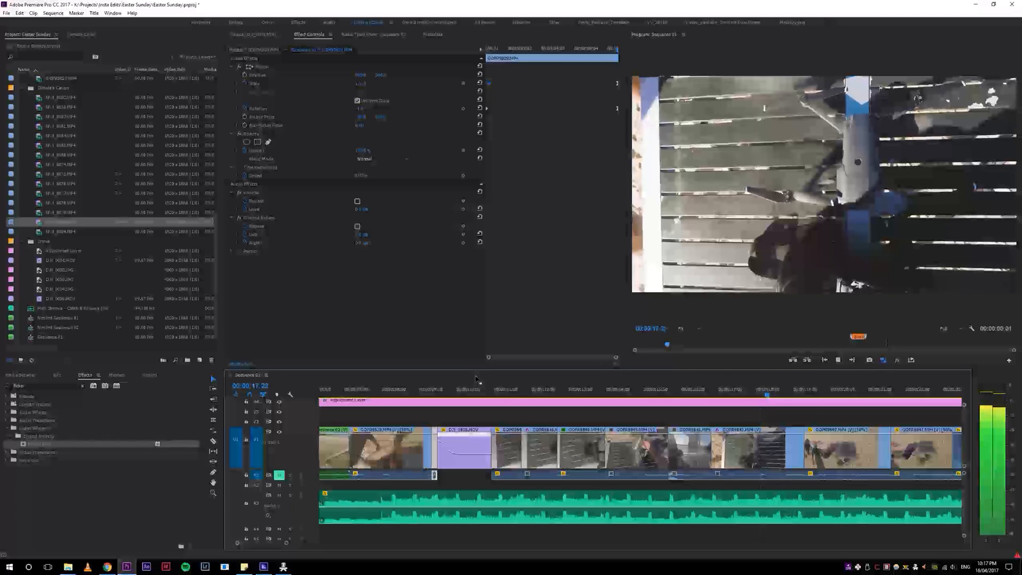
{"action": "key", "text": "space"}
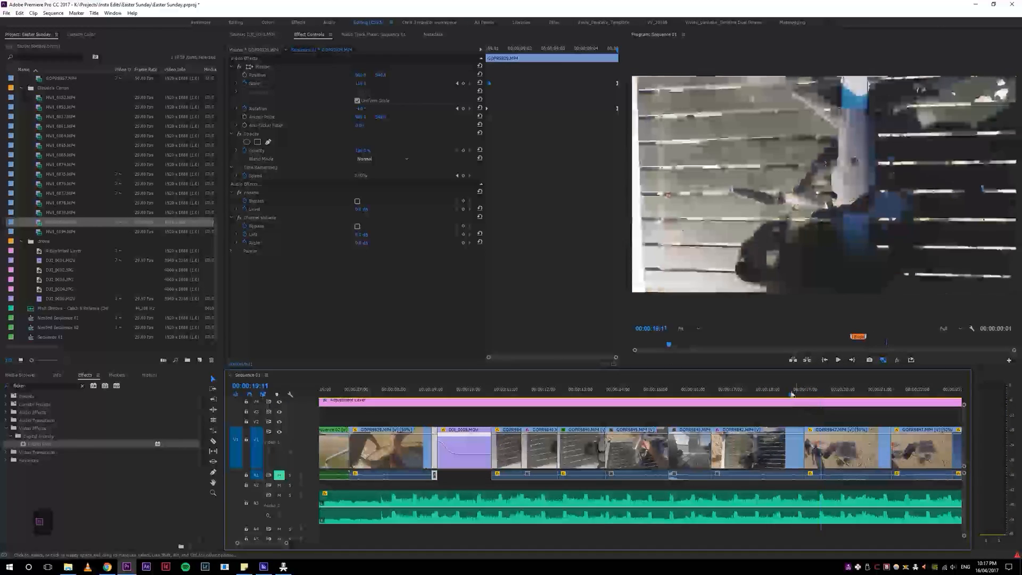
{"action": "key", "text": "w"}
Step: Replay the drone-on-table clip and tighten its end with two further ripple trims
{"action": "left_click", "coordinate": [699, 394]}
{"action": "key", "text": "space"}
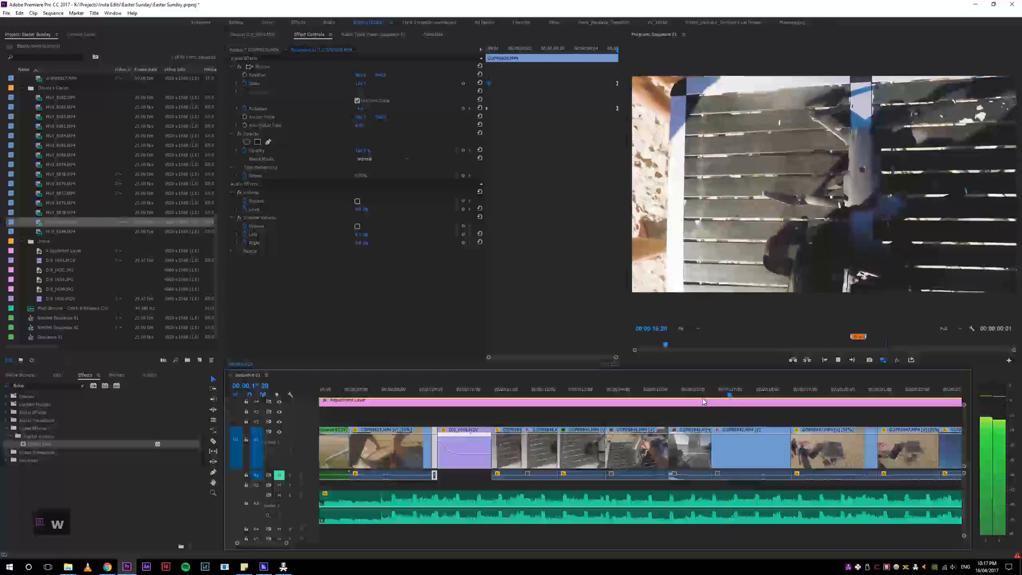
{"action": "key", "text": "w"}
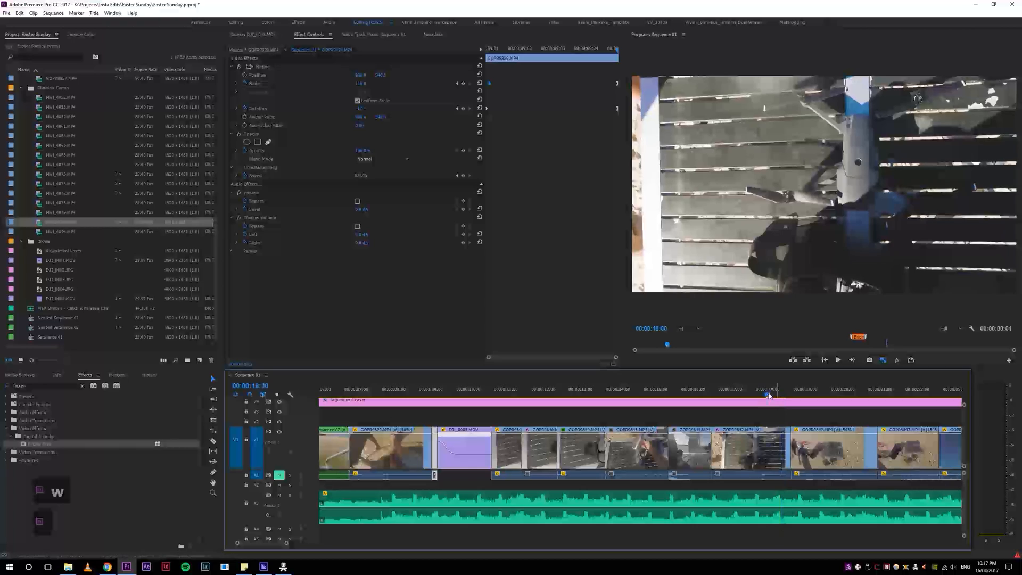
{"action": "left_click", "coordinate": [690, 391]}
{"action": "key", "text": "space"}
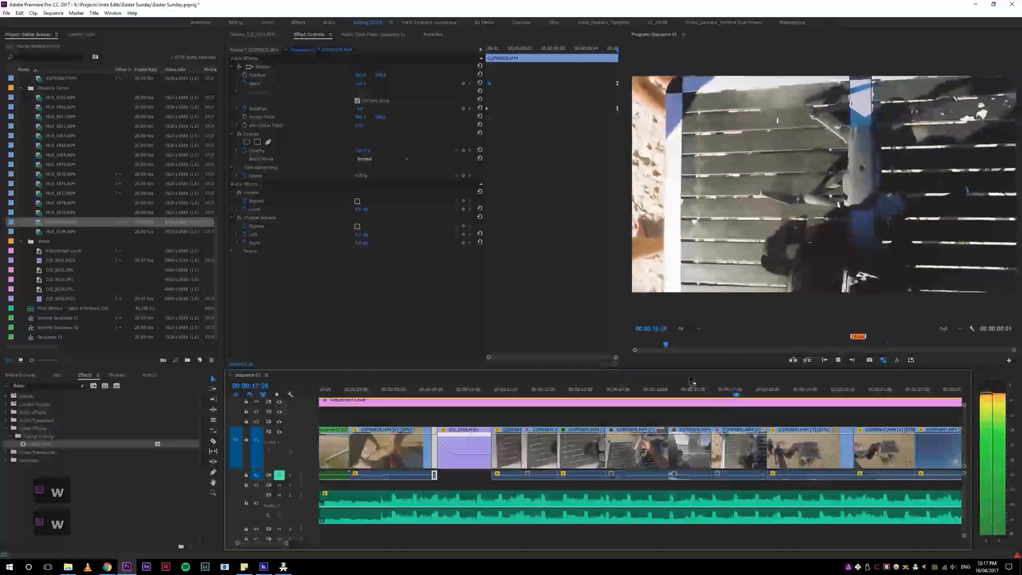
{"action": "key", "text": "space"}
{"action": "left_click", "coordinate": [760, 393]}
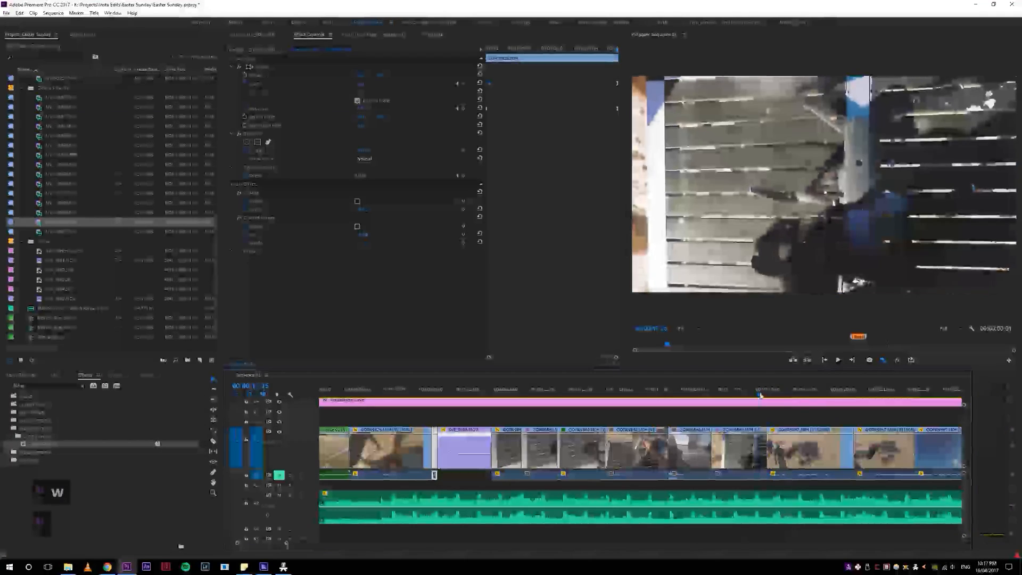
{"action": "key", "text": "w"}
Step: Play across the next cut and ripple-trim the start of the wide shot of the table on the sand
{"action": "left_click", "coordinate": [710, 391]}
{"action": "key", "text": "space"}
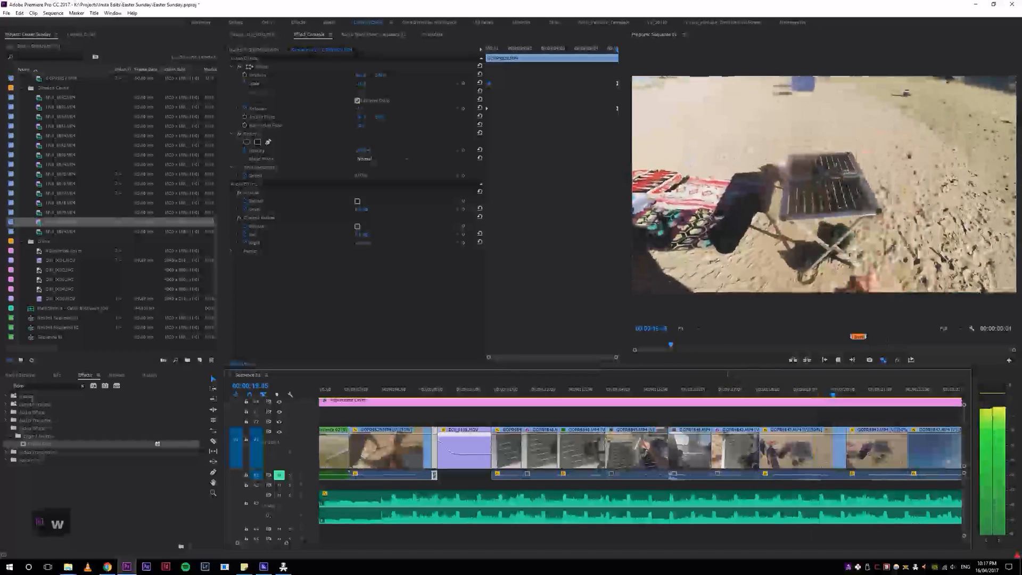
{"action": "key", "text": "space"}
{"action": "key", "text": "space"}
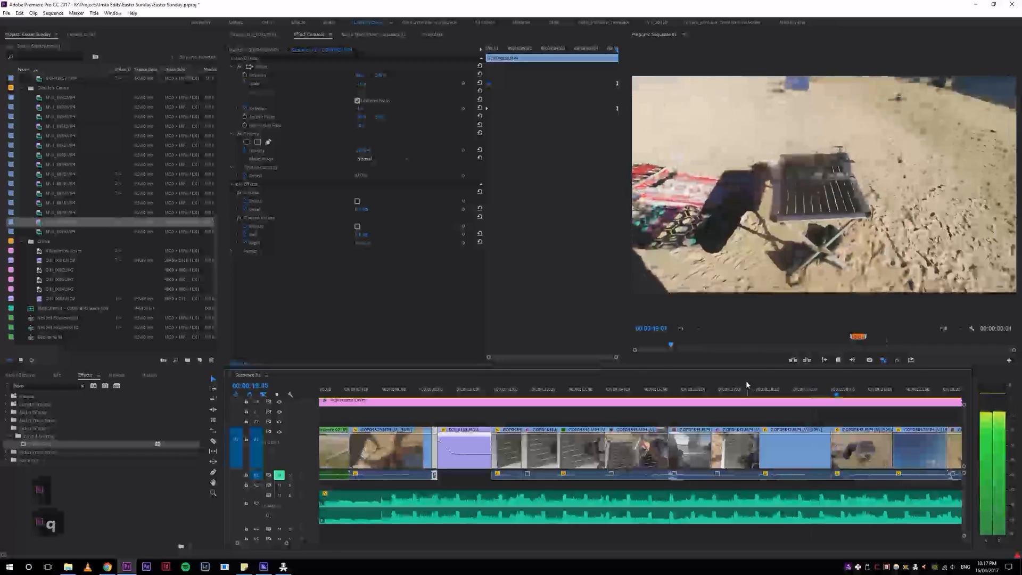
Step: Ripple-trim the end of the wide shot of the table on the sand and scrub on to the wakeboarding shot at 00:00:32:06
{"action": "key", "text": "w"}
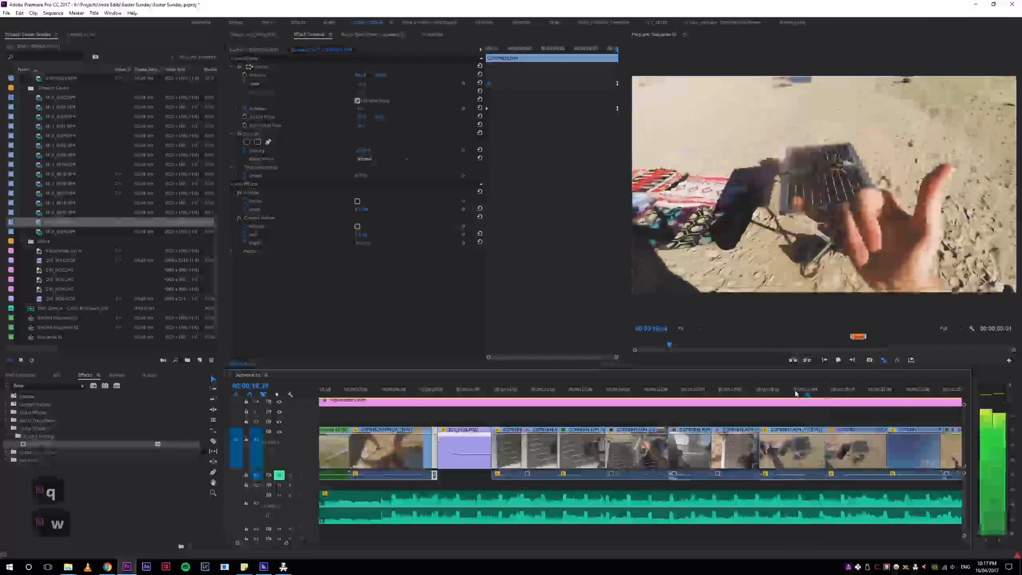
{"action": "key", "text": "equal"}
{"action": "key", "text": "equal"}
{"action": "key", "text": "equal"}
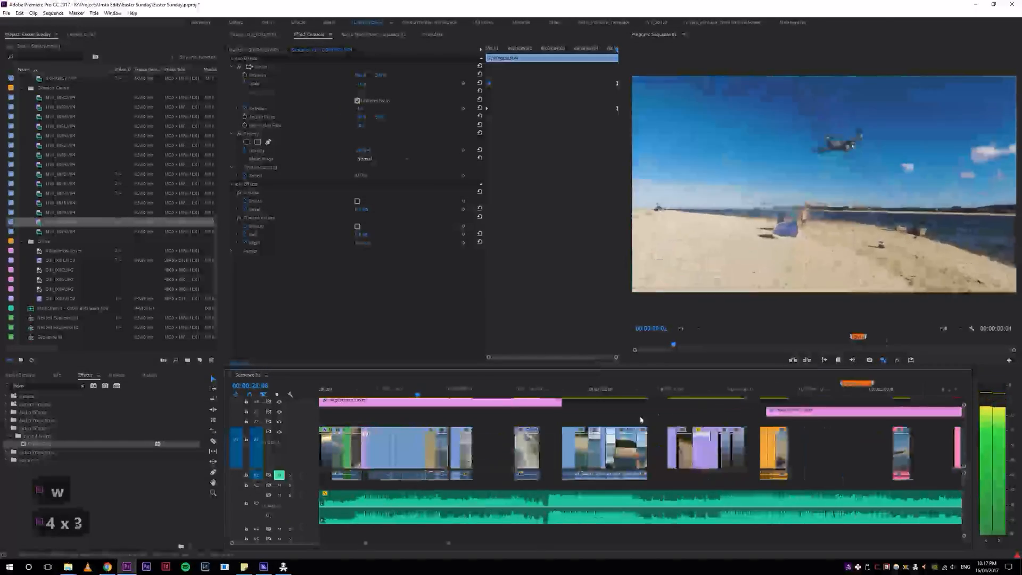
{"action": "left_click", "coordinate": [472, 393]}
{"action": "left_click_drag", "start_coordinate": [473, 393], "coordinate": [454, 399]}
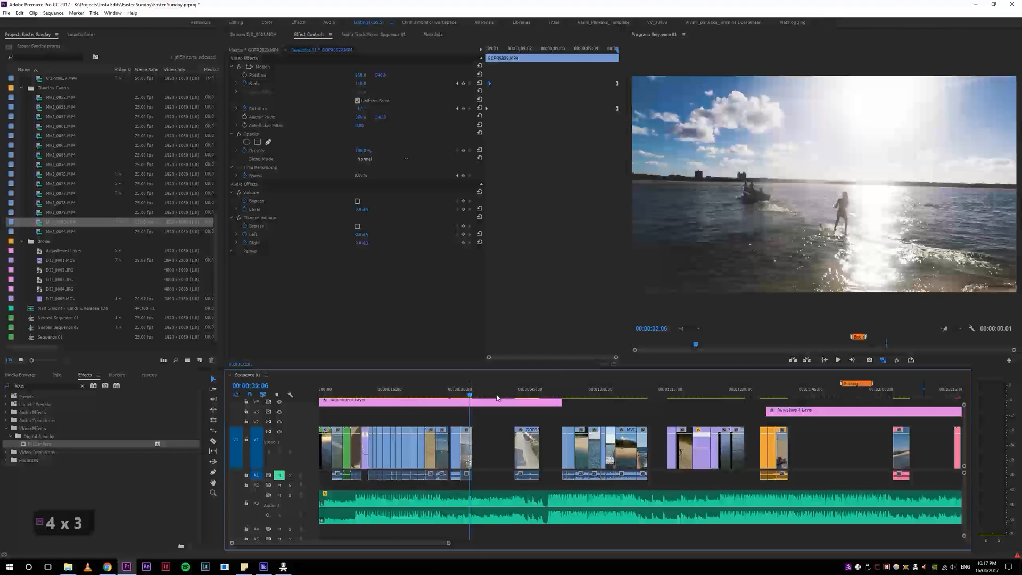
Step: Insert the separate group of clips containing the purple-labelled drone footage directly after the wakeboarding shot
{"action": "key", "text": "4"}
{"action": "key", "text": "5"}
{"action": "left_click_drag", "start_coordinate": [659, 415], "coordinate": [703, 459]}
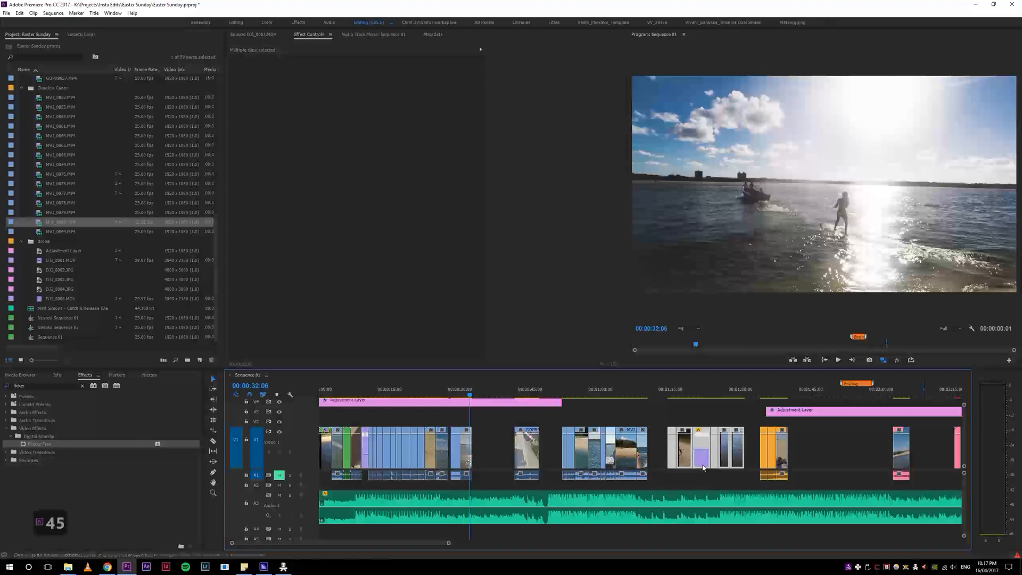
{"action": "left_click_drag", "start_coordinate": [704, 463], "coordinate": [510, 466]}
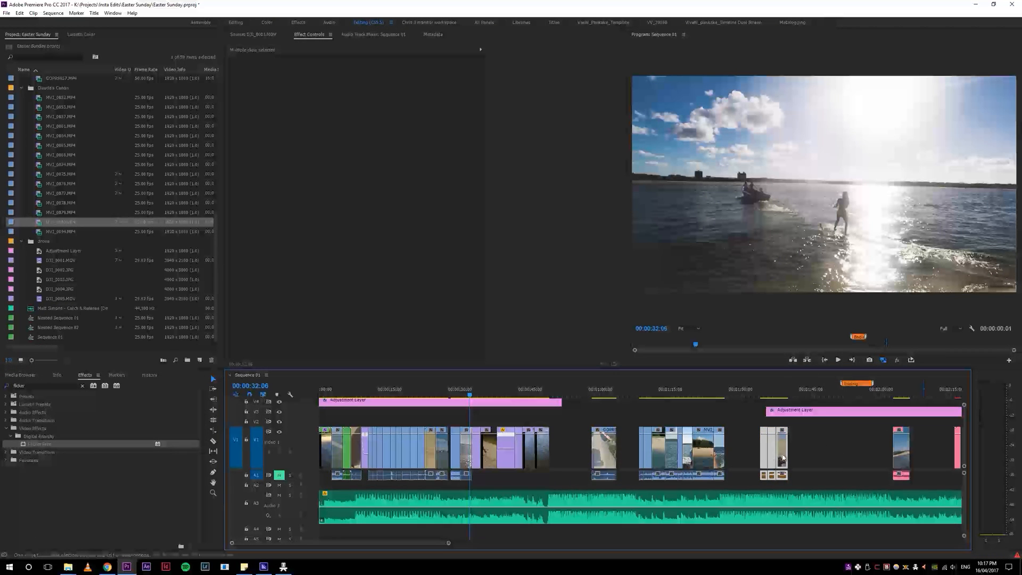
Step: Insert the orange-labelled clip group behind the relocated purple group, and undo the follow-up edit that splits the music track
{"action": "left_click_drag", "start_coordinate": [775, 459], "coordinate": [569, 457]}
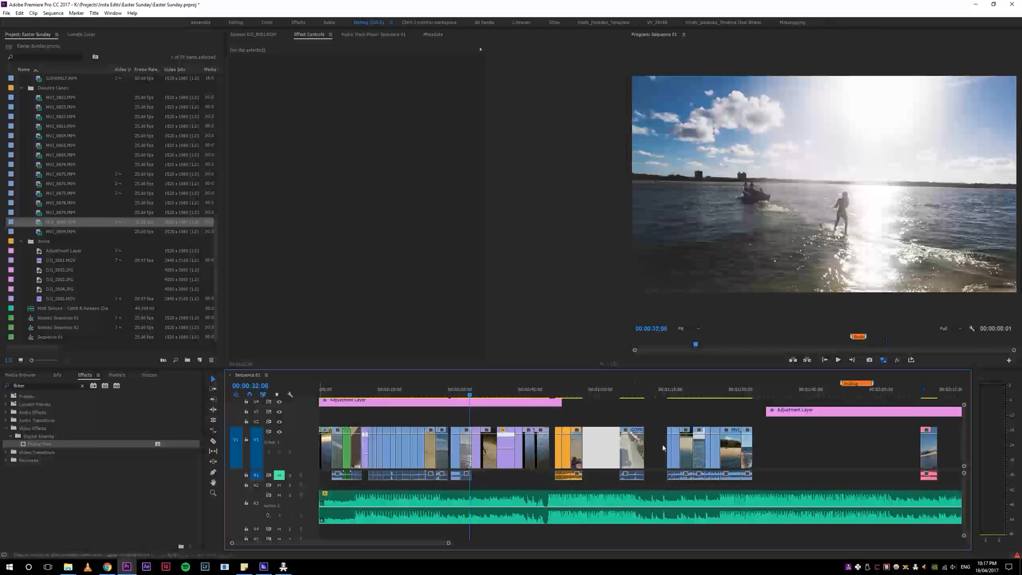
{"action": "left_click_drag", "start_coordinate": [594, 443], "coordinate": [579, 459]}
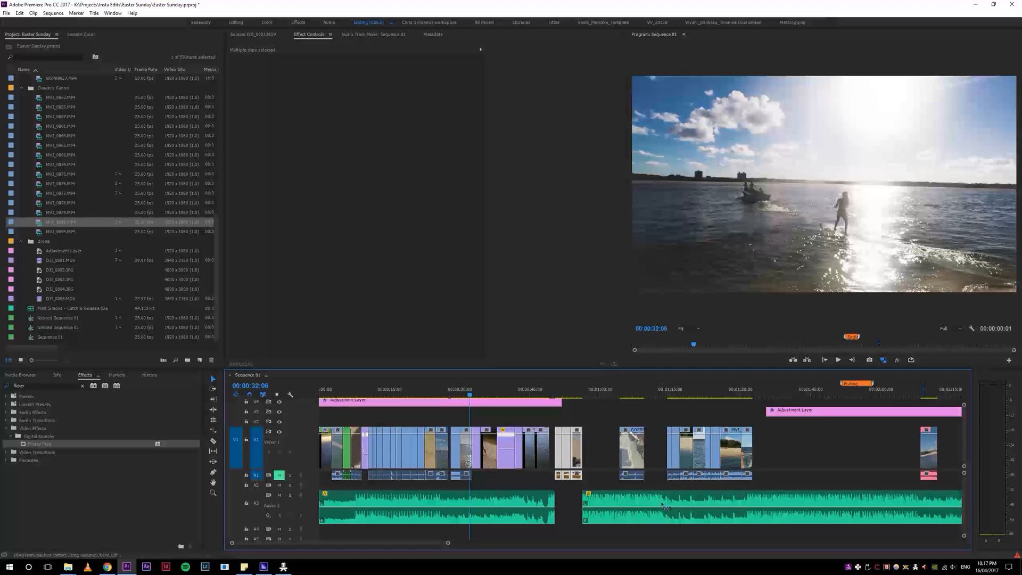
{"action": "key", "text": "ctrl+z"}
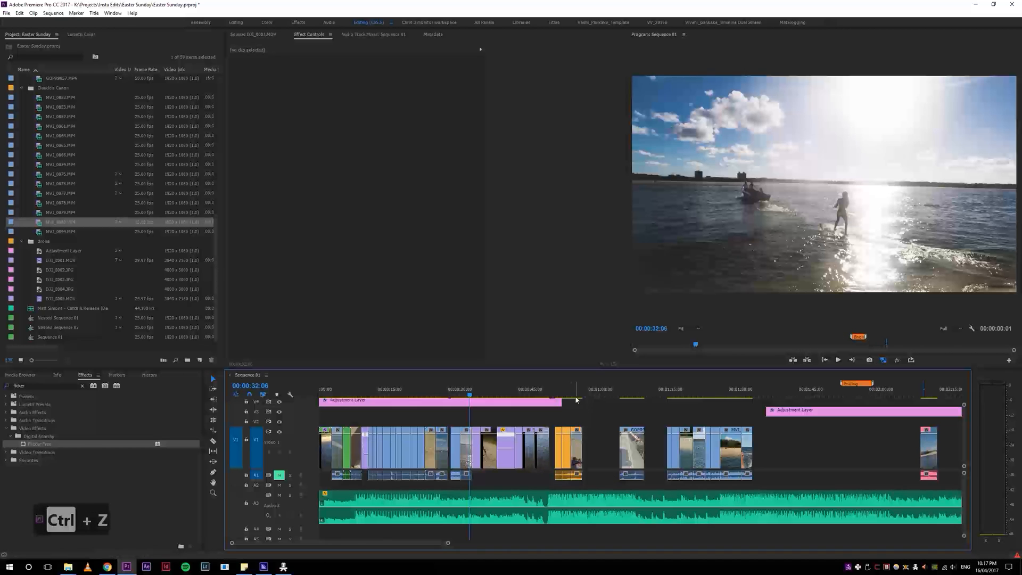
Step: Preview the isolated clip after the orange group and extend the first adjustment layer across it
{"action": "left_click", "coordinate": [623, 390]}
{"action": "key", "text": "space"}
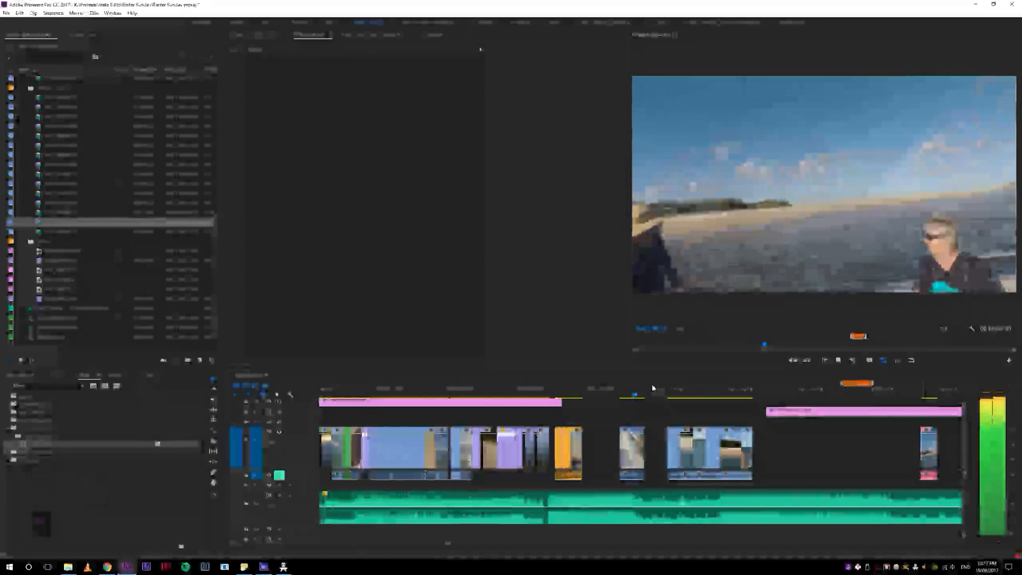
{"action": "key", "text": "space"}
{"action": "left_click_drag", "start_coordinate": [564, 403], "coordinate": [686, 402]}
Step: Return the playhead to the drone-on-table clips at 00:00:15:24 and select the small gap ahead of the orange clip group
{"action": "left_click_drag", "start_coordinate": [582, 396], "coordinate": [394, 399]}
{"action": "key", "text": "4"}
{"action": "key", "text": "5"}
{"action": "key", "text": "5"}
{"action": "key", "text": "4"}
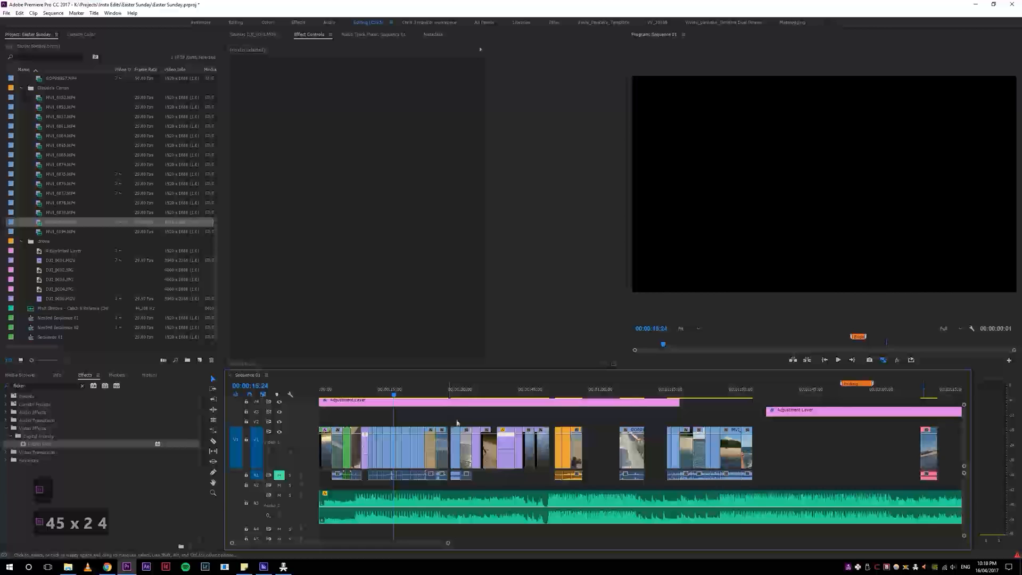
{"action": "left_click", "coordinate": [552, 447]}
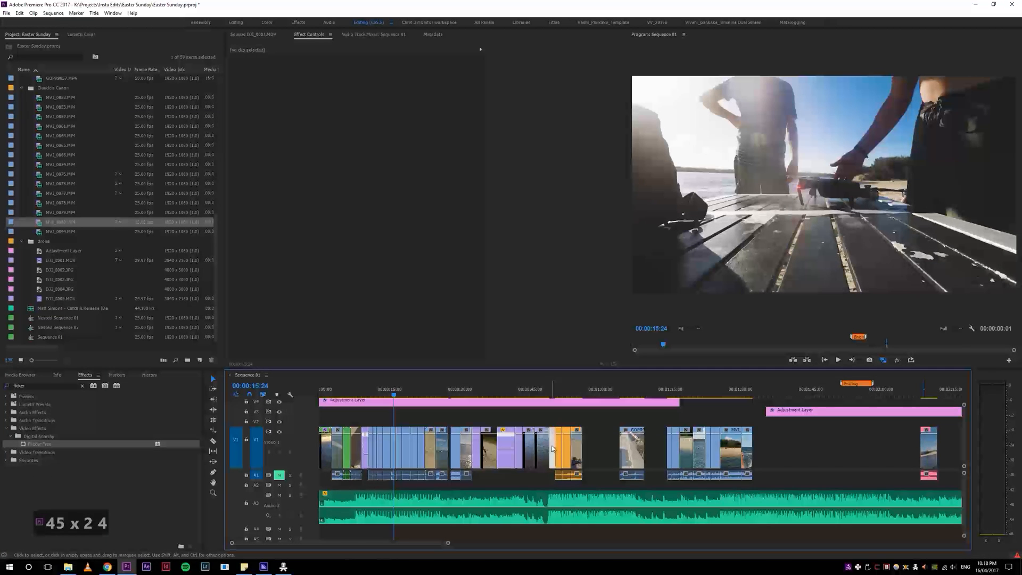
{"action": "key", "text": "s"}
Step: Replay the drone-unpacking clips and ripple-trim the start of the second clip after the purple drone clip
{"action": "key", "text": "space"}
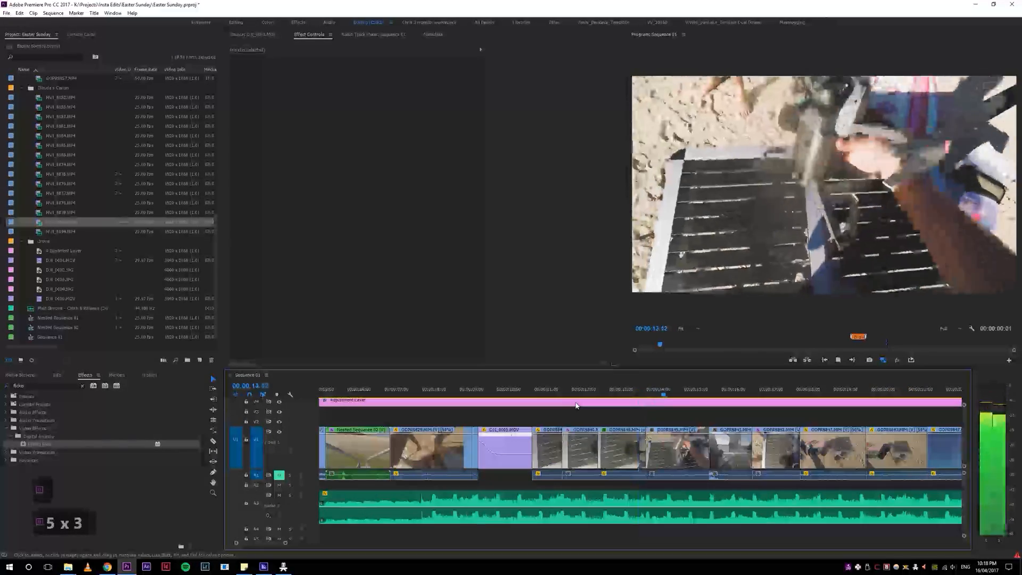
{"action": "left_click", "coordinate": [600, 391]}
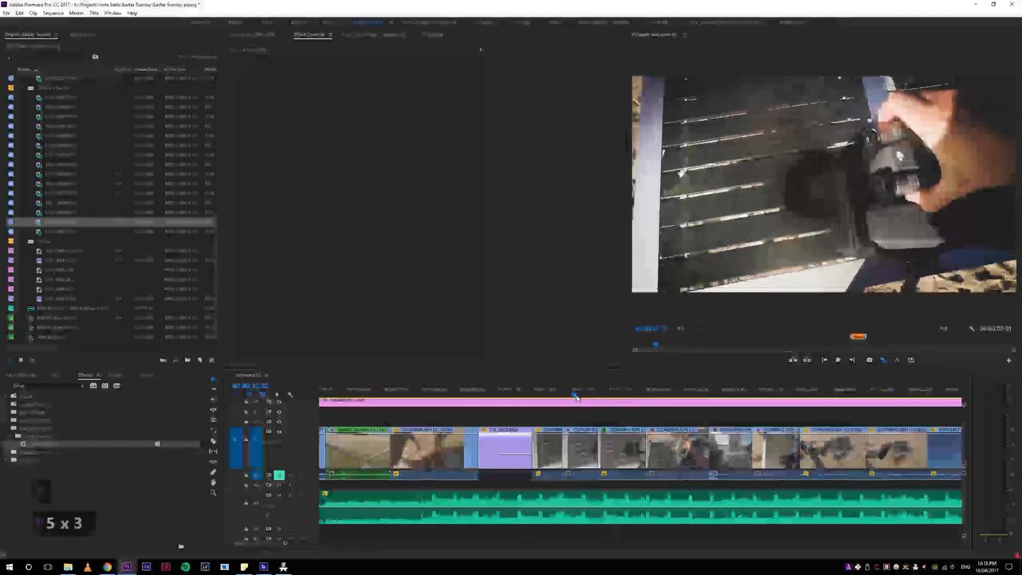
{"action": "key", "text": "space"}
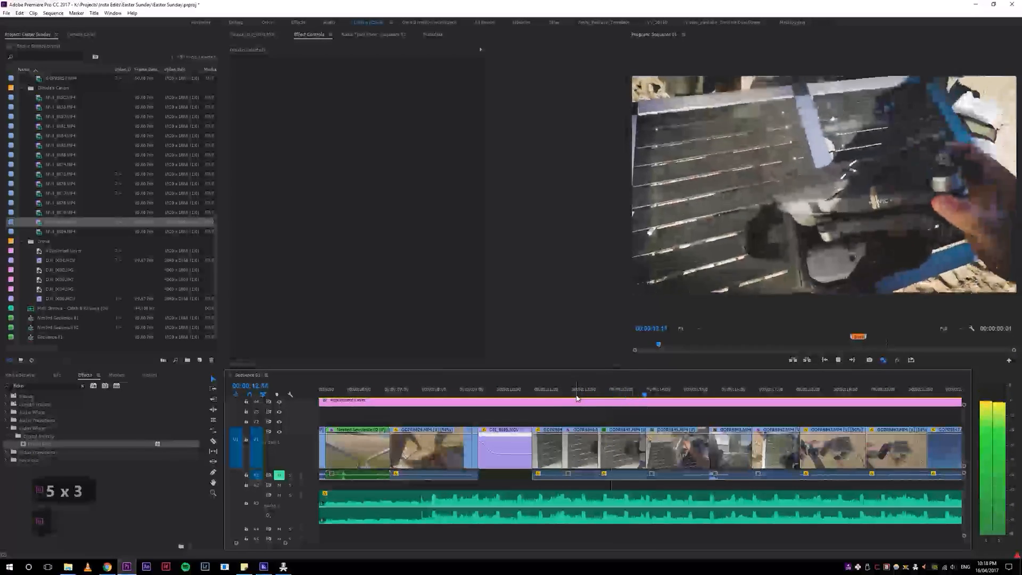
{"action": "left_click", "coordinate": [600, 399]}
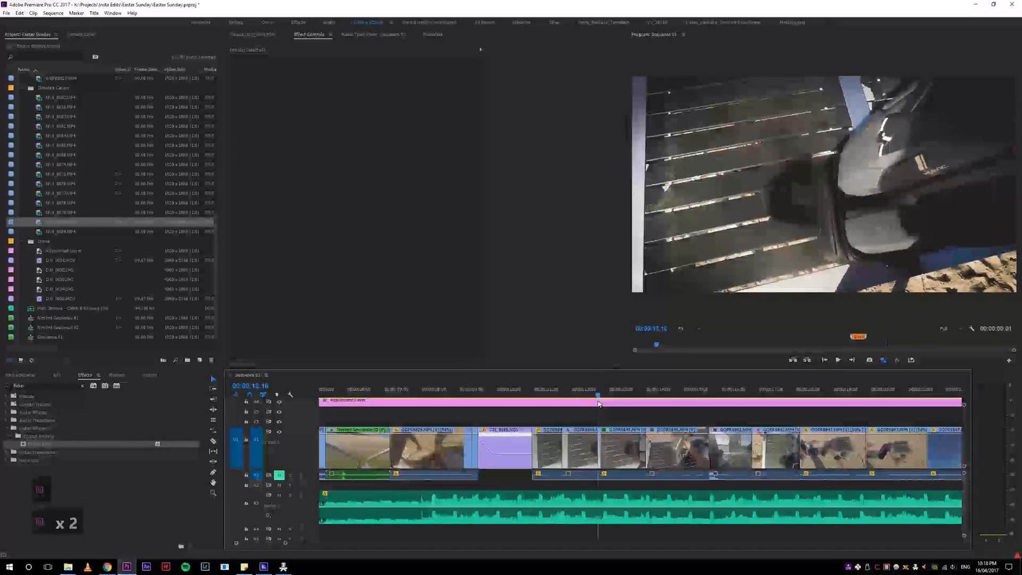
{"action": "key", "text": "space"}
{"action": "left_click", "coordinate": [561, 397]}
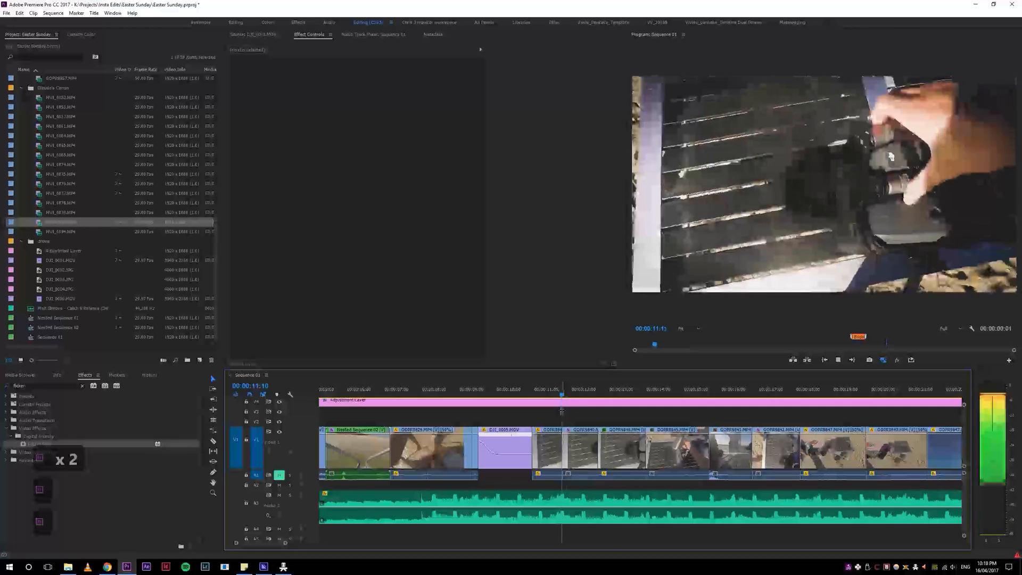
{"action": "left_click", "coordinate": [590, 400]}
{"action": "left_click_drag", "start_coordinate": [579, 395], "coordinate": [586, 394]}
{"action": "key", "text": "q"}
Step: Replay the new cut and ripple-extend the trimmed second unpacking clip by a few frames
{"action": "left_click", "coordinate": [547, 395]}
{"action": "key", "text": "space"}
{"action": "key", "text": "space"}
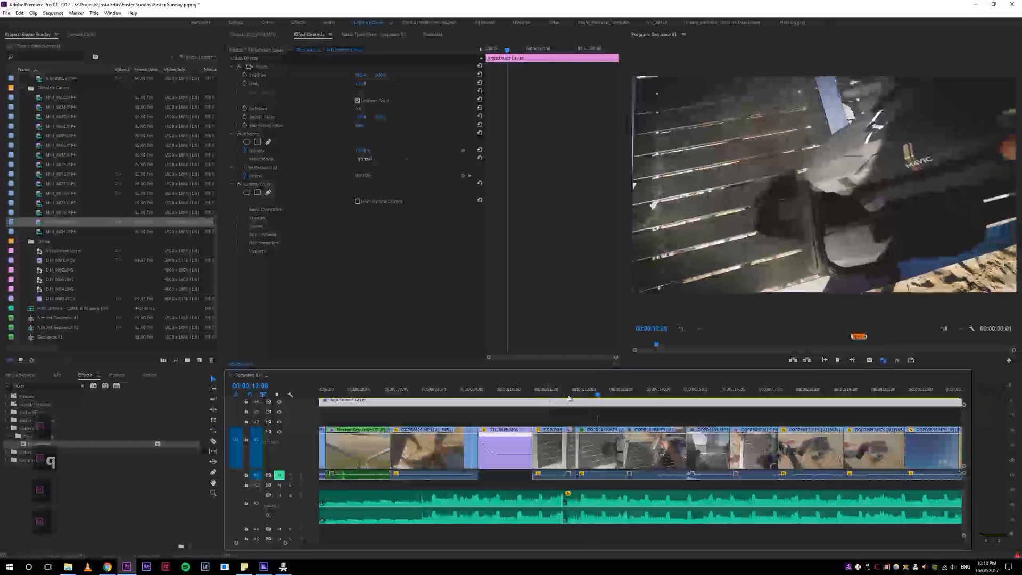
{"action": "left_click", "coordinate": [565, 398]}
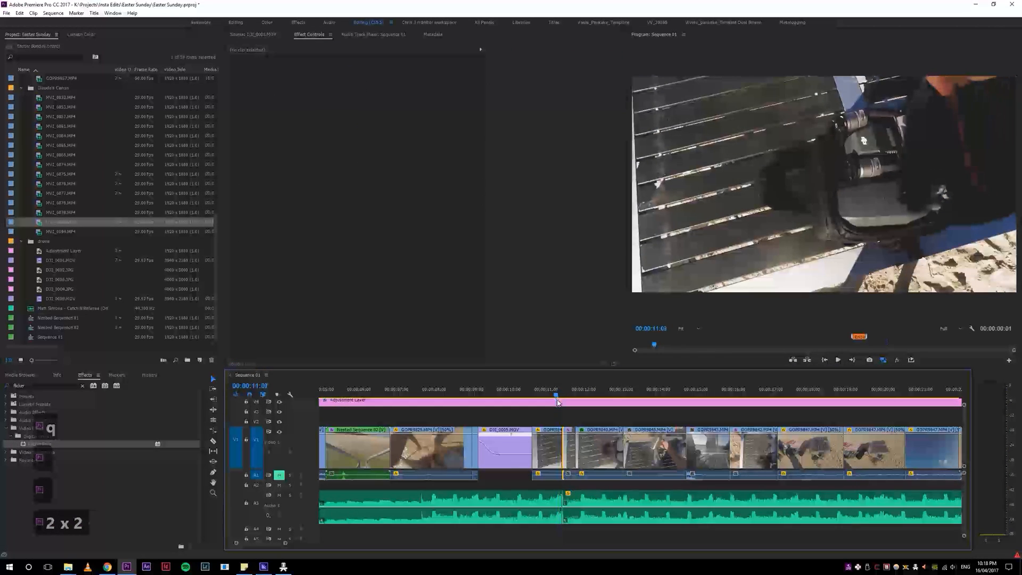
{"action": "key", "text": "e"}
{"action": "key", "text": "e"}
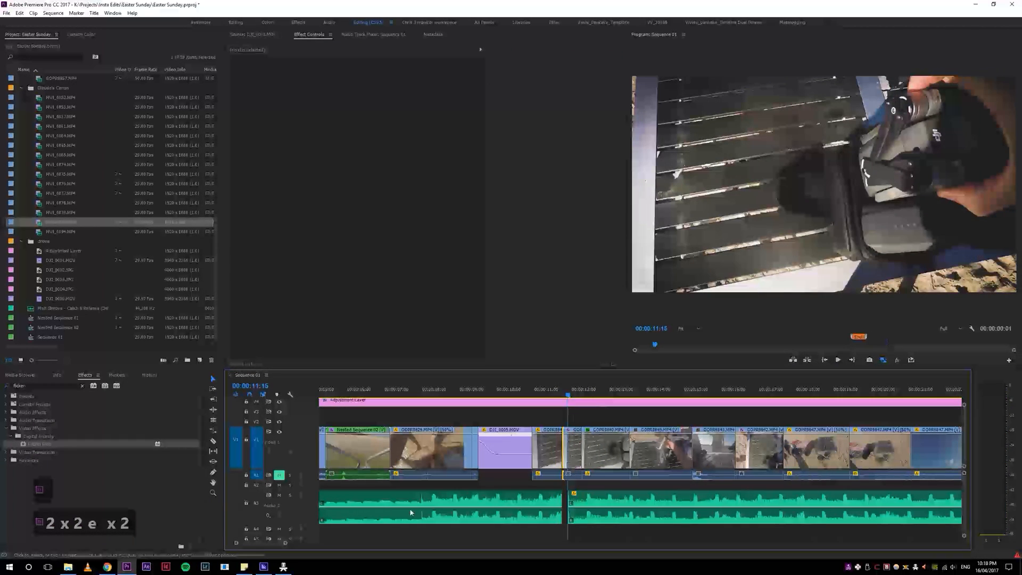
Step: Restore the music track to one continuous clip across the split beneath the drone-unpacking cut
{"action": "key", "text": "4"}
{"action": "key", "text": "4"}
{"action": "key", "text": "s"}
{"action": "key", "text": "5"}
{"action": "key", "text": "5"}
{"action": "key", "text": "5"}
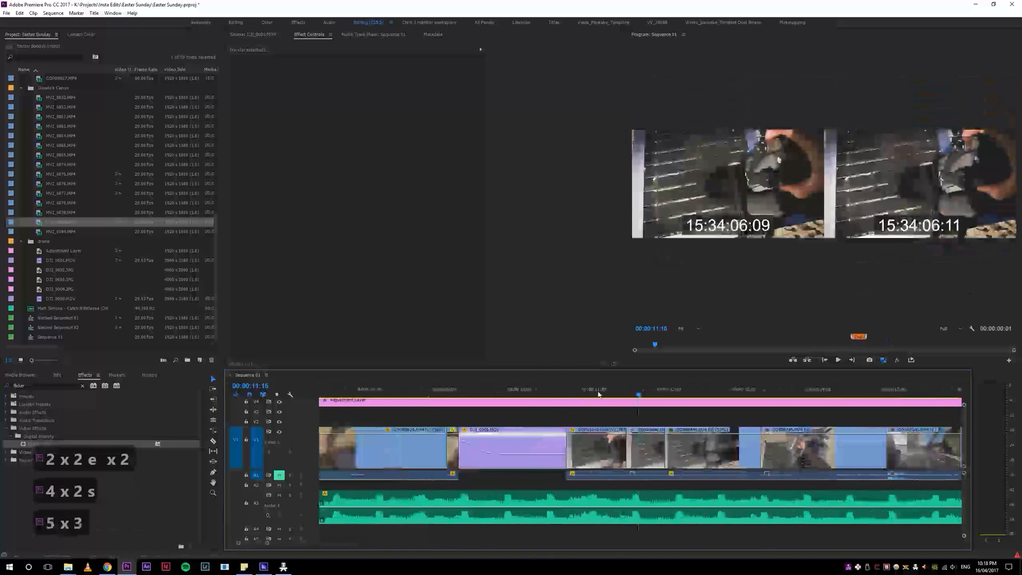
Step: Play the unpacking cut again, ripple-trim more off the start of the second unpacking clip, and replay the result
{"action": "key", "text": "space"}
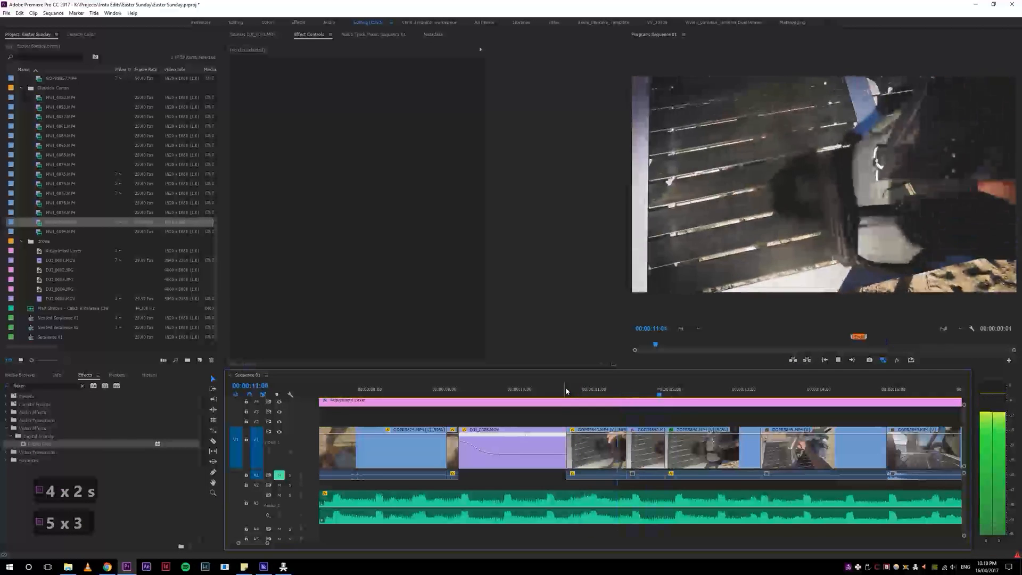
{"action": "left_click", "coordinate": [654, 395]}
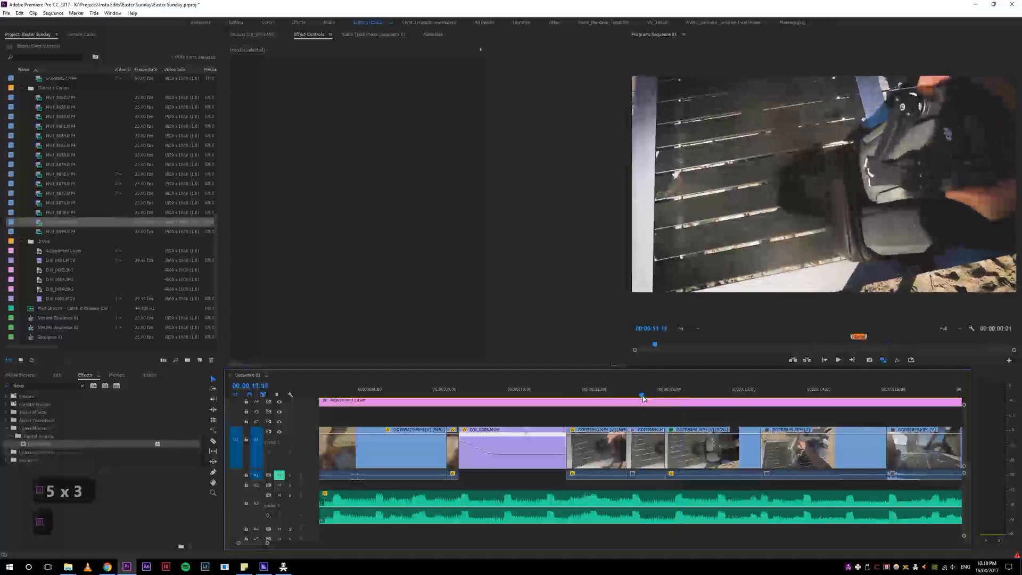
{"action": "key", "text": "q"}
{"action": "left_click", "coordinate": [611, 396]}
{"action": "key", "text": "space"}
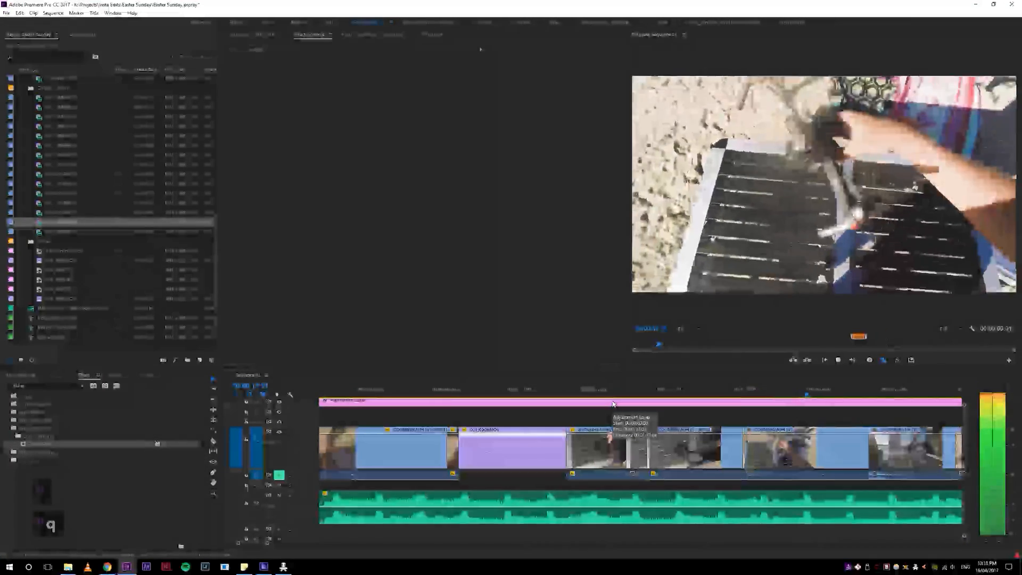
{"action": "key", "text": "space"}
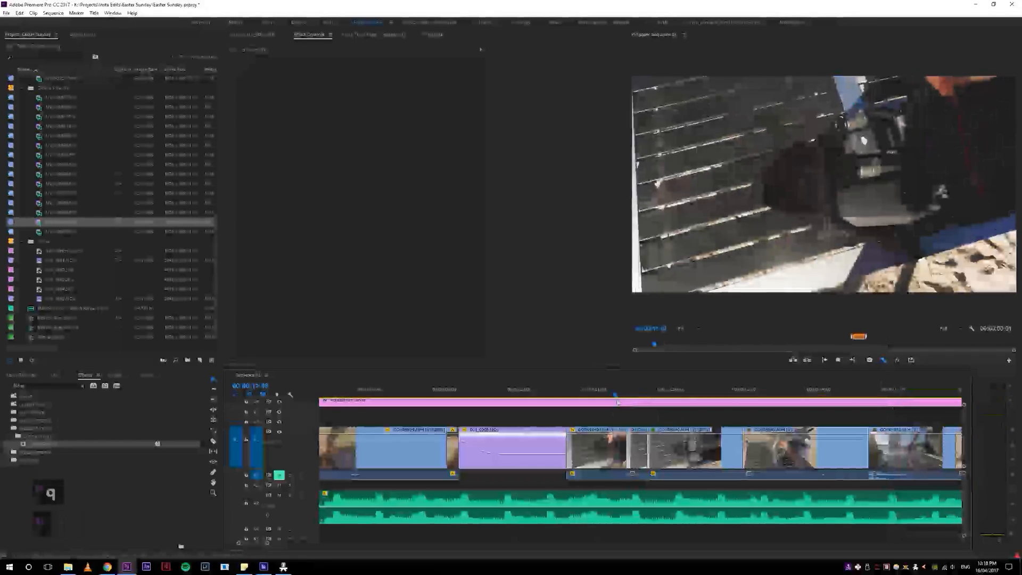
{"action": "key", "text": "space"}
{"action": "key", "text": "space"}
{"action": "key", "text": "space"}
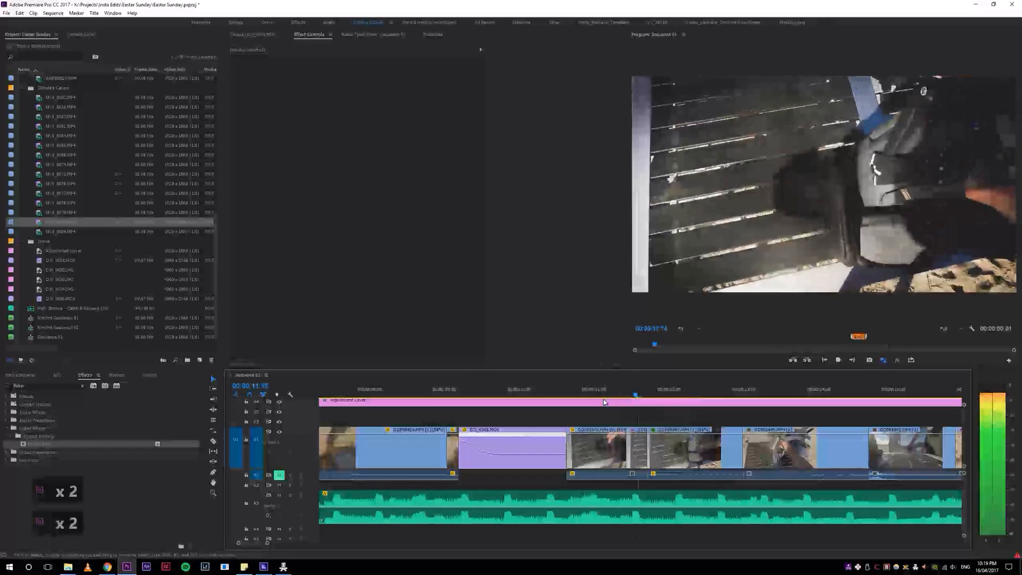
Step: Try the edit without the short second unpacking clip by ripple-deleting it and playing through, and undo the deletion
{"action": "key", "text": "space"}
{"action": "left_click", "coordinate": [630, 395]}
{"action": "key", "text": "d"}
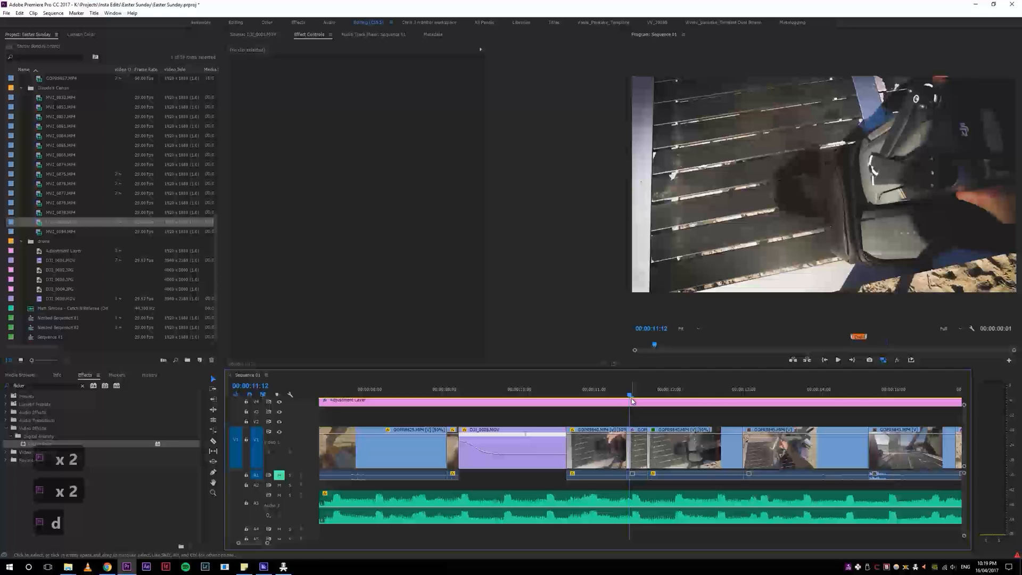
{"action": "key", "text": "shift+s"}
{"action": "key", "text": "space"}
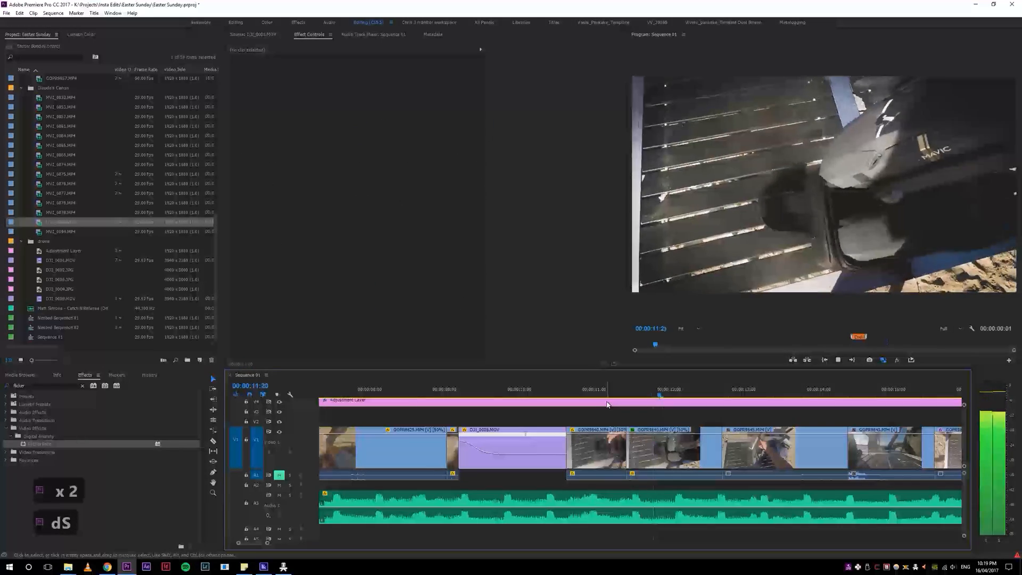
{"action": "key", "text": "ctrl+z"}
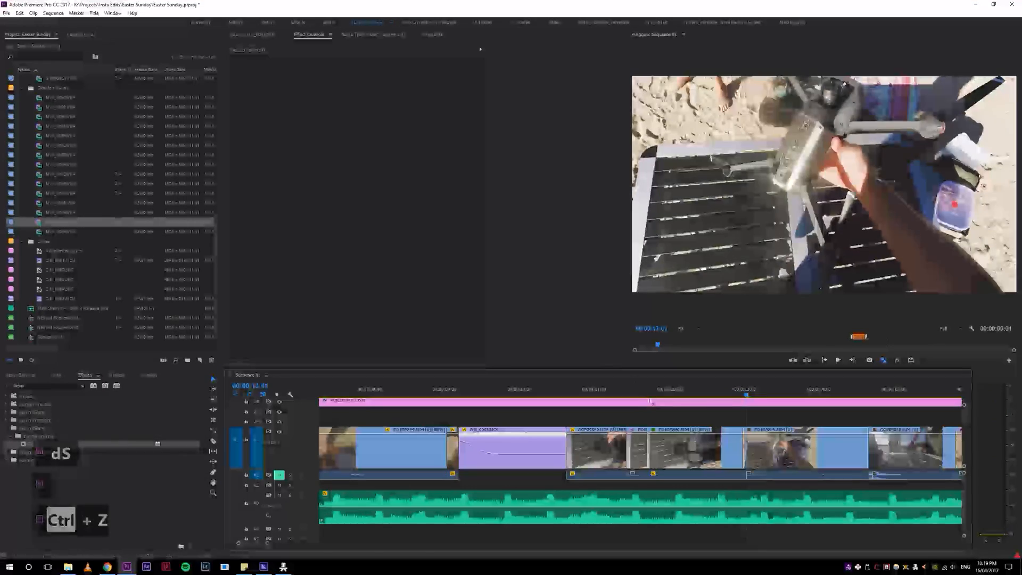
Step: Tighten the end of the low-angle drone-on-table clip with two ripple trims, replaying the cut between them
{"action": "key", "text": "minus"}
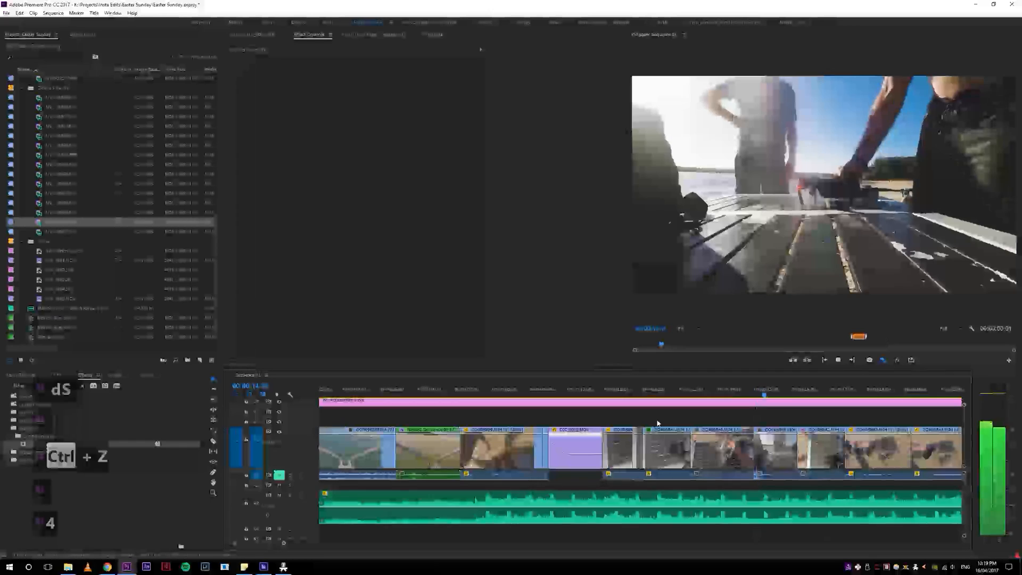
{"action": "left_click", "coordinate": [804, 395]}
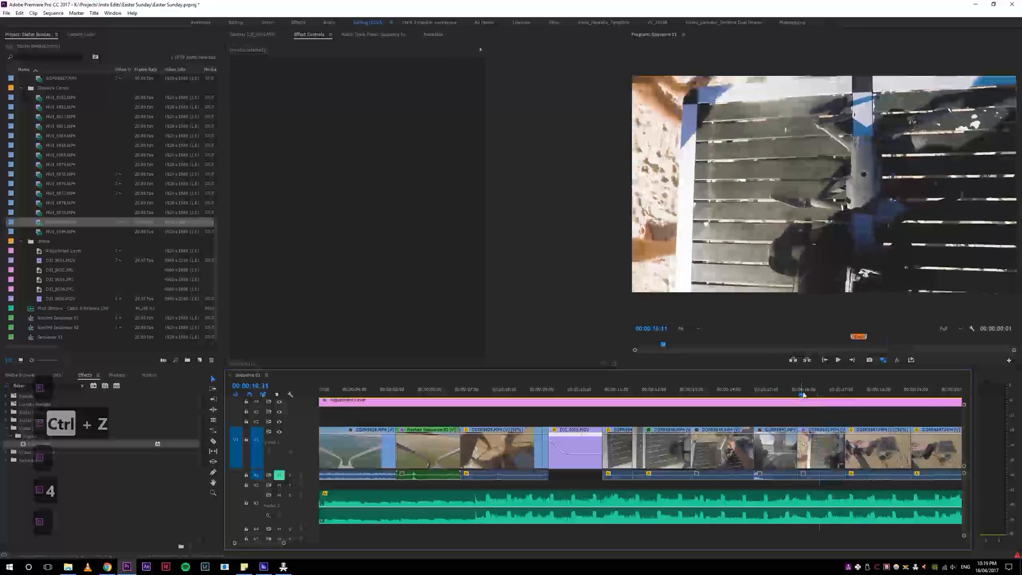
{"action": "key", "text": "w"}
{"action": "left_click", "coordinate": [720, 395]}
{"action": "key", "text": "space"}
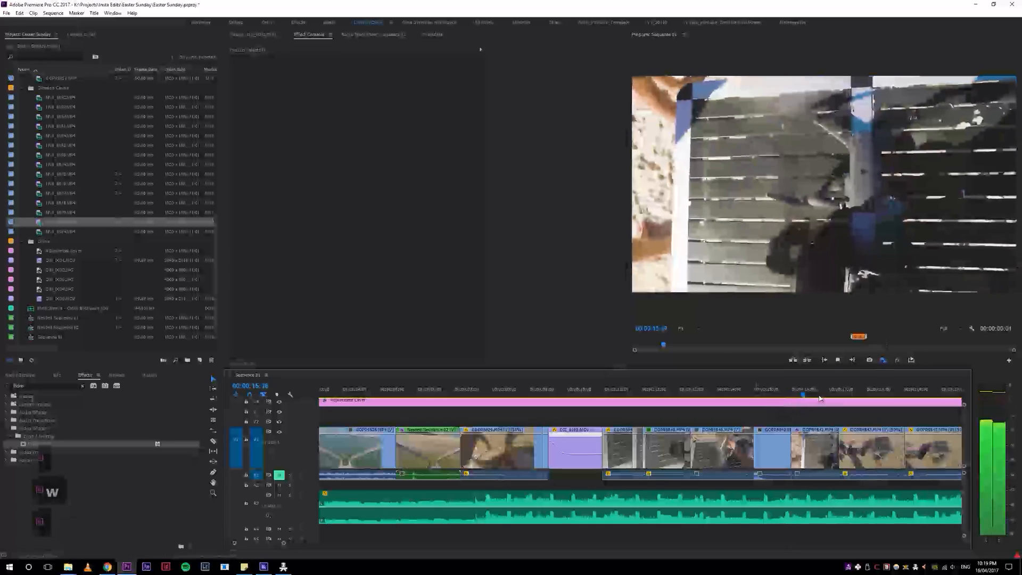
{"action": "key", "text": "space"}
{"action": "left_click", "coordinate": [784, 394]}
{"action": "key", "text": "w"}
Step: Review the tightened low-angle cut, and play the sequence from 00:00:13:07 through to the wide shot of the table
{"action": "left_click", "coordinate": [727, 395]}
{"action": "key", "text": "space"}
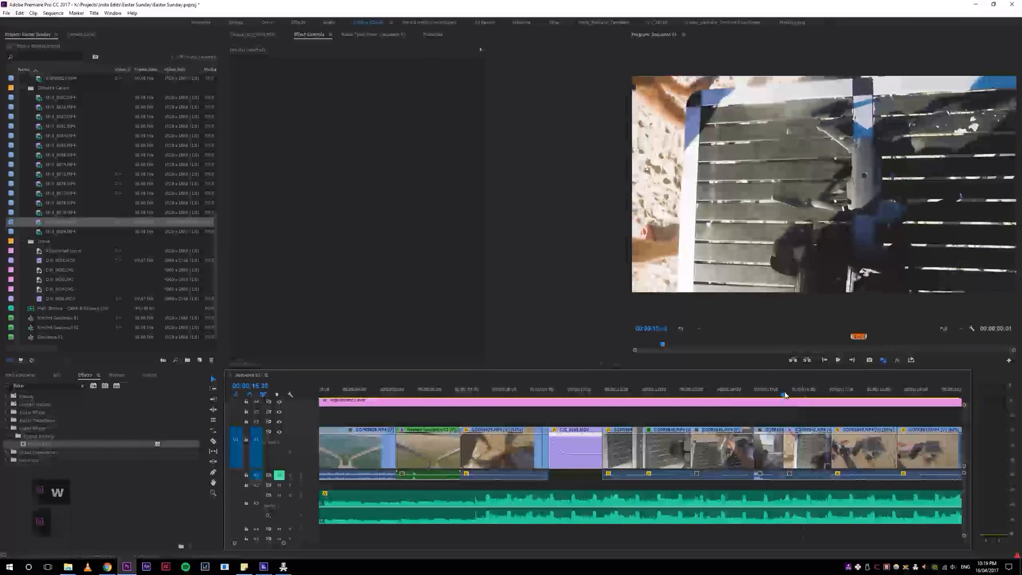
{"action": "key", "text": "space"}
{"action": "left_click", "coordinate": [737, 395]}
{"action": "key", "text": "space"}
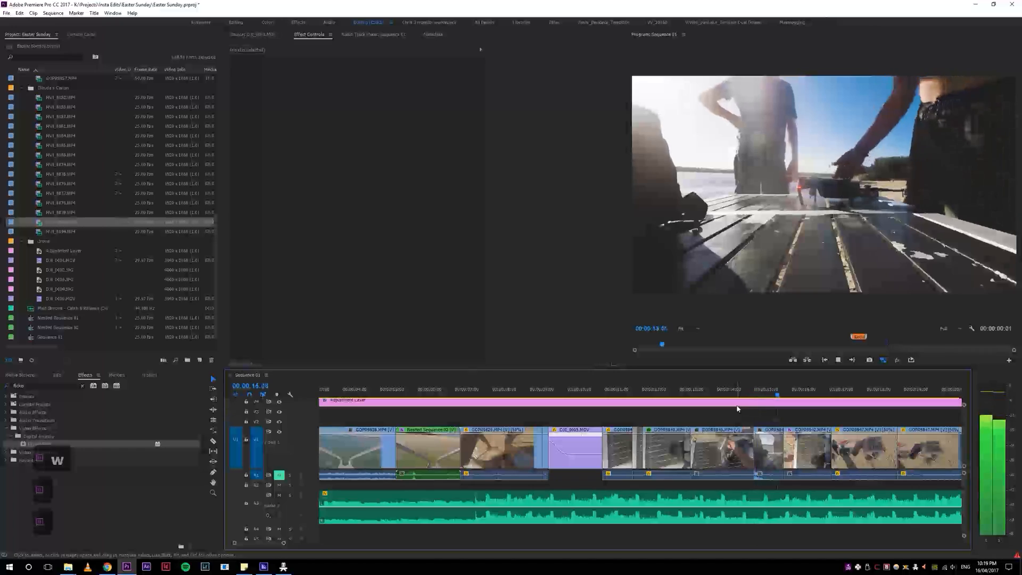
{"action": "key", "text": "space"}
{"action": "left_click", "coordinate": [716, 404]}
{"action": "left_click", "coordinate": [701, 395]}
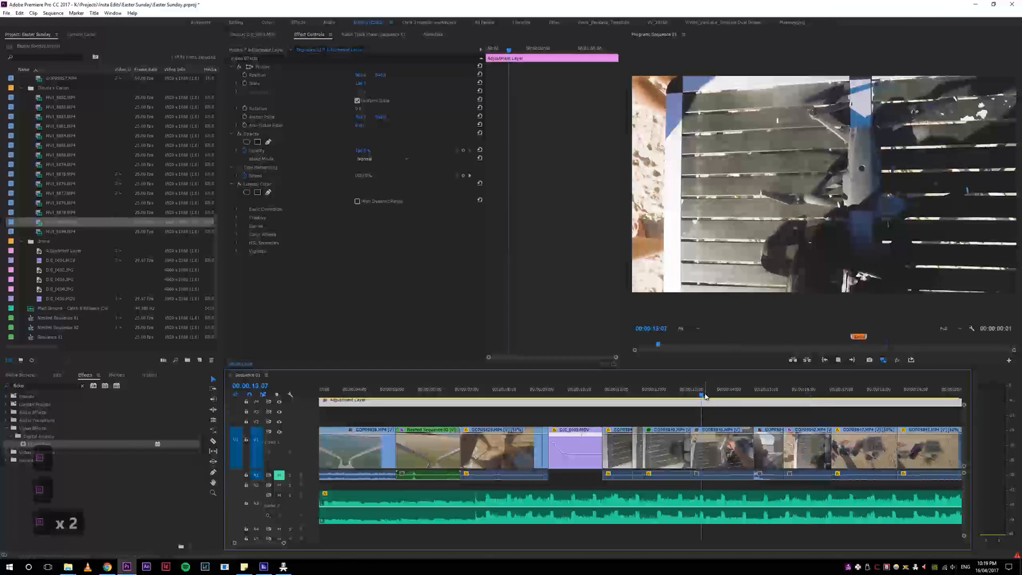
{"action": "key", "text": "space"}
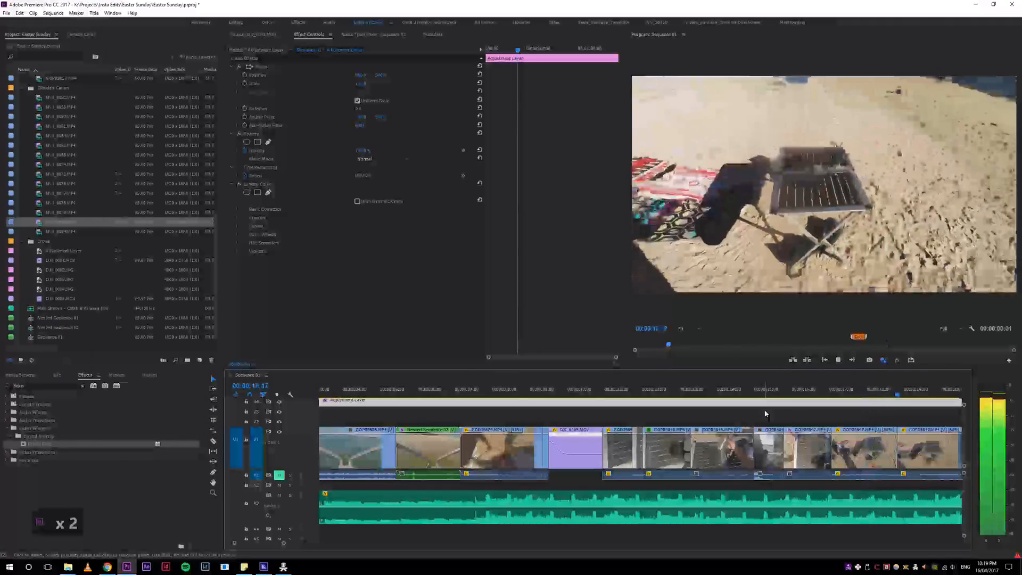
Step: Replay the wide drone-and-table footage around 00:00:18 to 00:00:19 several times, examining the cut between its two clips
{"action": "key", "text": "space"}
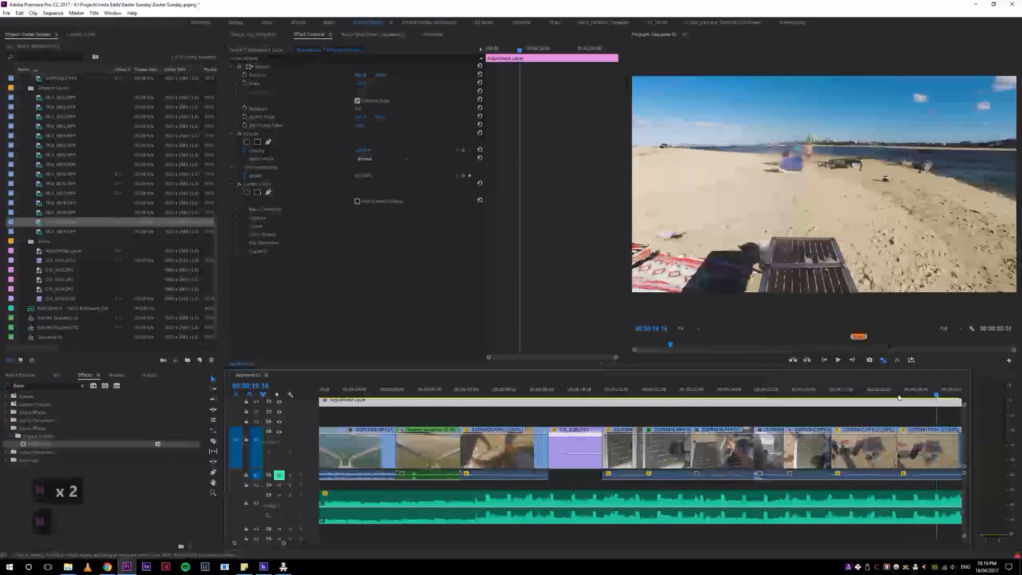
{"action": "left_click", "coordinate": [862, 388]}
{"action": "key", "text": "space"}
{"action": "key", "text": "space"}
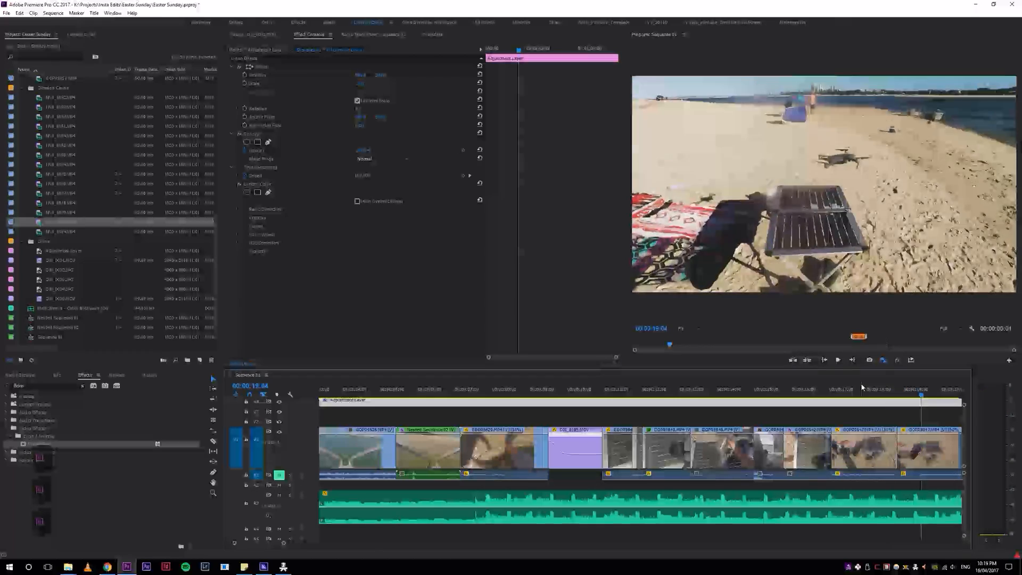
{"action": "left_click", "coordinate": [860, 388]}
{"action": "key", "text": "space"}
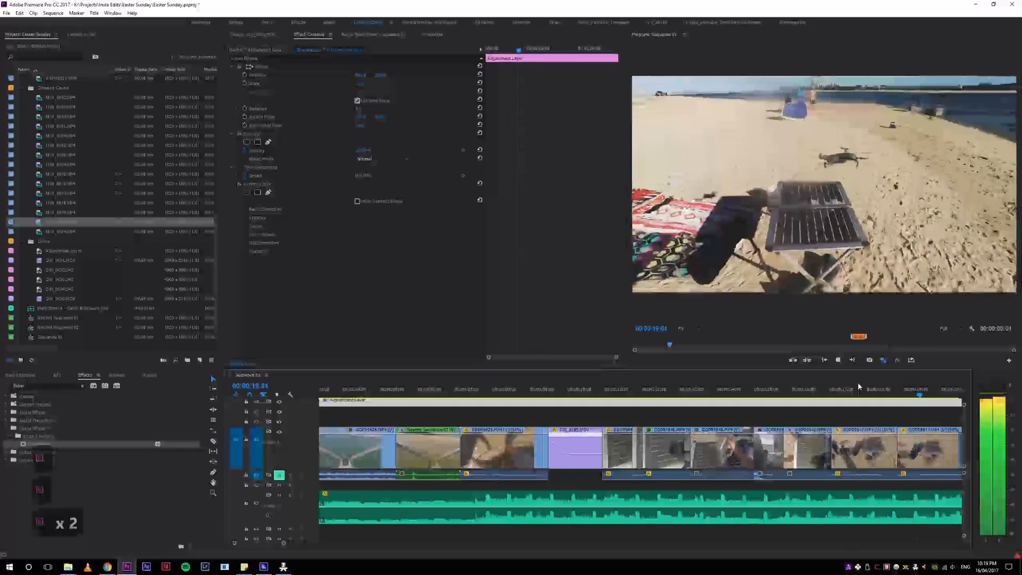
{"action": "left_click", "coordinate": [871, 394]}
{"action": "key", "text": "space"}
{"action": "key", "text": "space"}
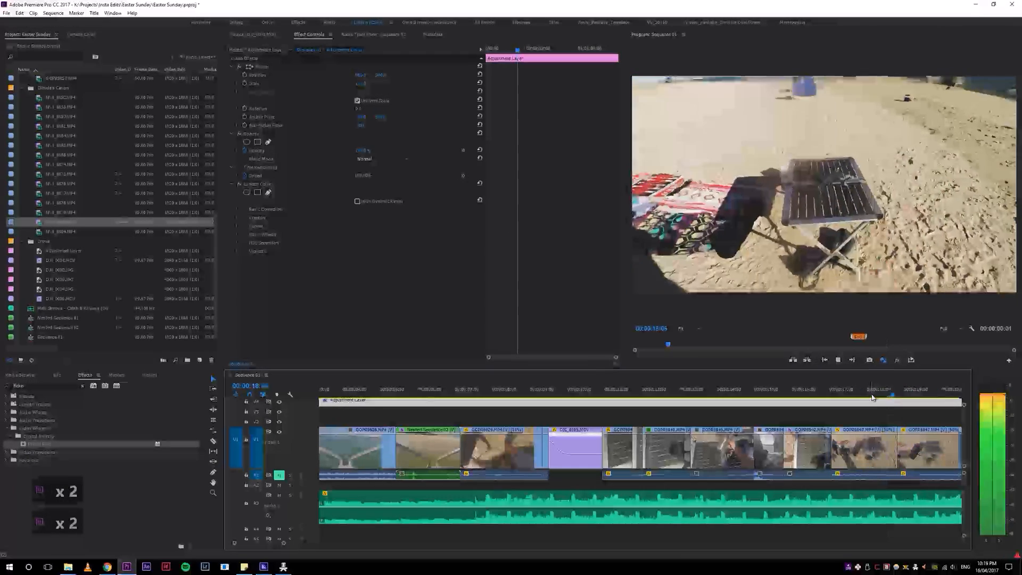
{"action": "left_click", "coordinate": [870, 395]}
{"action": "key", "text": "space"}
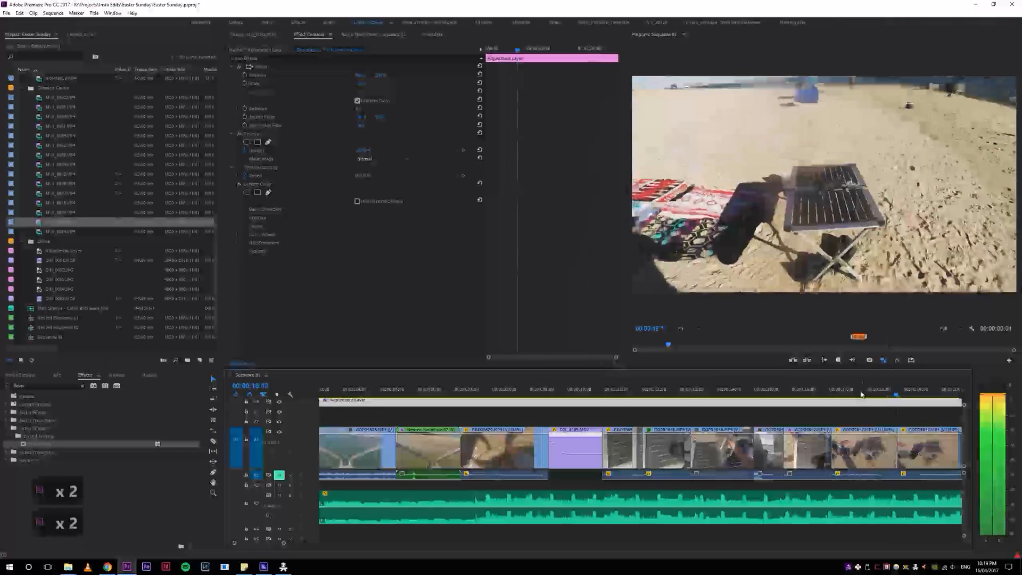
Step: Scrub between the end of the first wide drone-and-table clip and the start of the second, and play the cut
{"action": "left_click", "coordinate": [882, 393]}
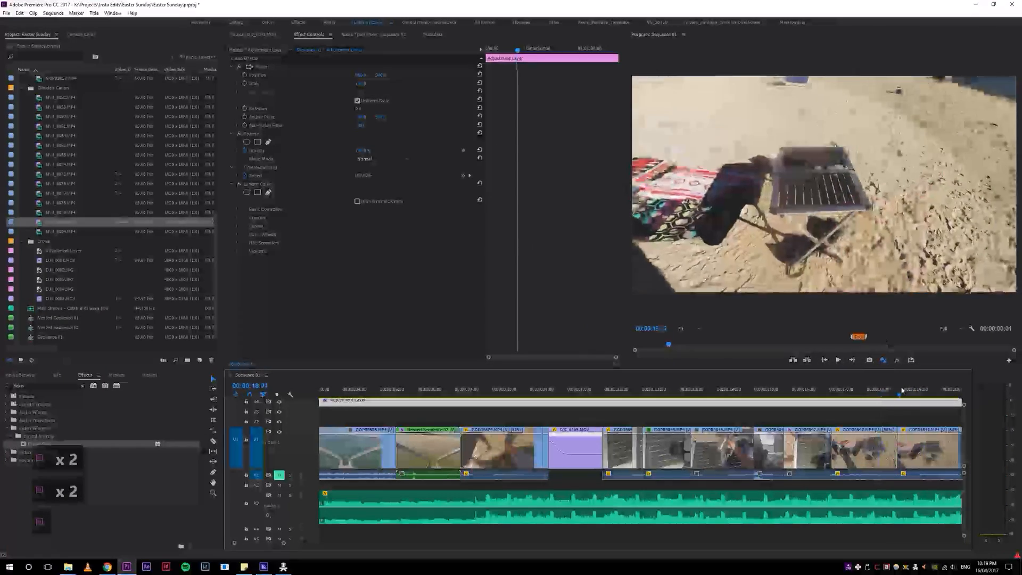
{"action": "left_click", "coordinate": [896, 389]}
{"action": "left_click", "coordinate": [894, 388]}
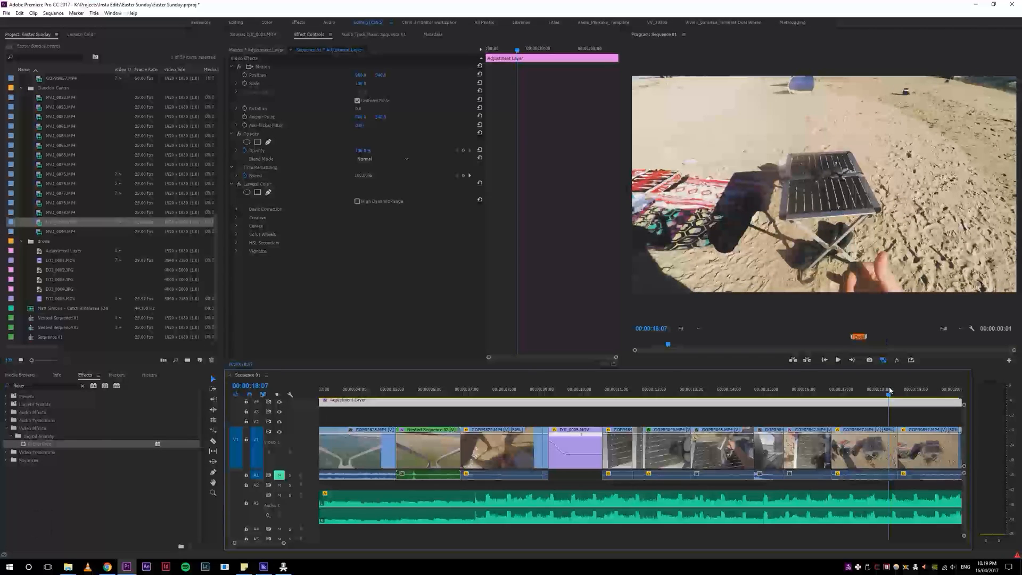
{"action": "left_click", "coordinate": [898, 391]}
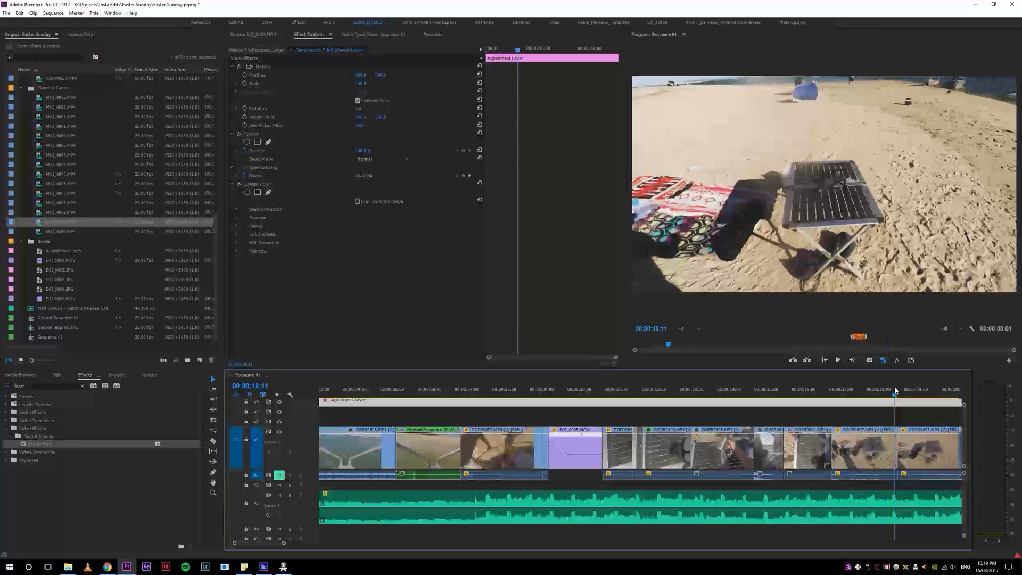
{"action": "left_click", "coordinate": [906, 389]}
{"action": "mouse_move", "coordinate": [898, 391]}
{"action": "left_mouse_down"}
{"action": "mouse_move", "coordinate": [885, 393]}
{"action": "mouse_move", "coordinate": [898, 389]}
{"action": "left_mouse_up"}
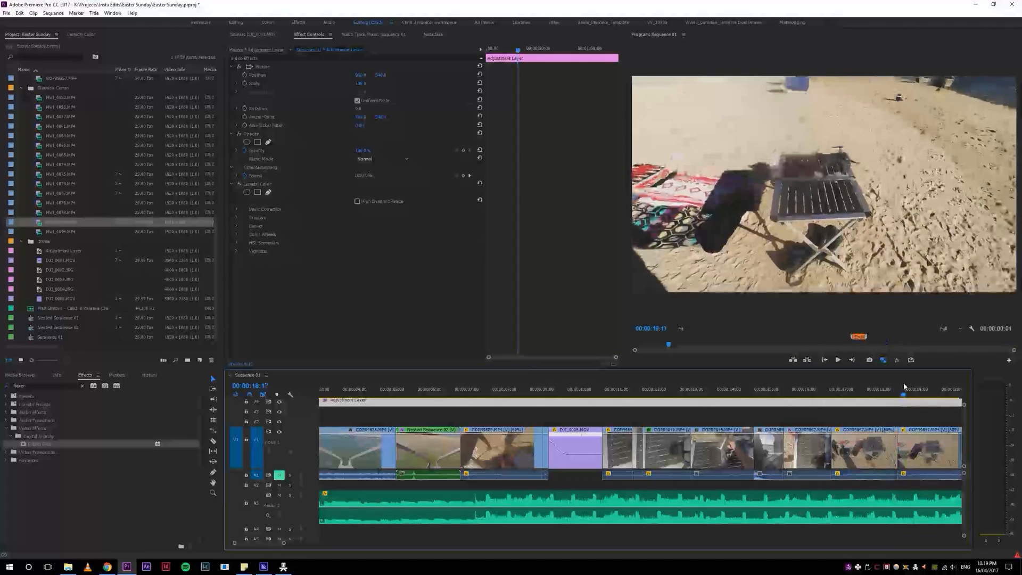
{"action": "key", "text": "space"}
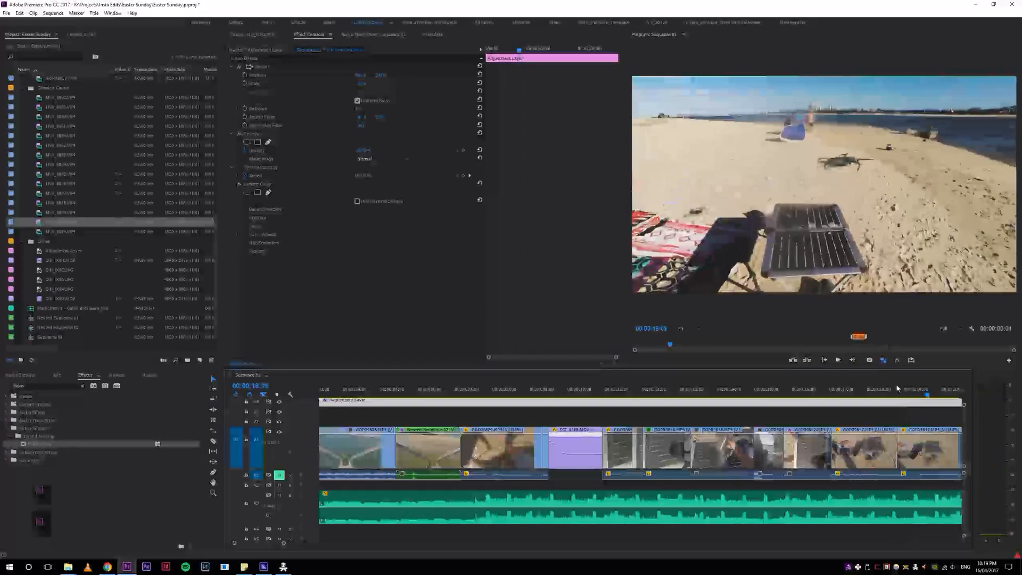
{"action": "left_click", "coordinate": [887, 389]}
{"action": "key", "text": "space"}
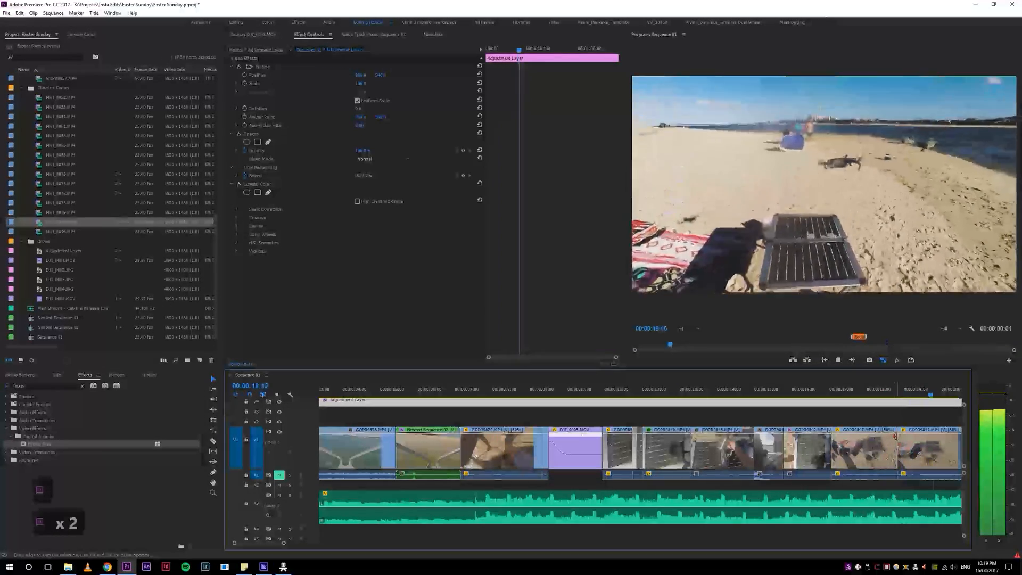
Step: Check the cut up close and scale up the second wide drone-and-table clip to frame the drone tighter
{"action": "key", "text": "5"}
{"action": "key", "text": "5"}
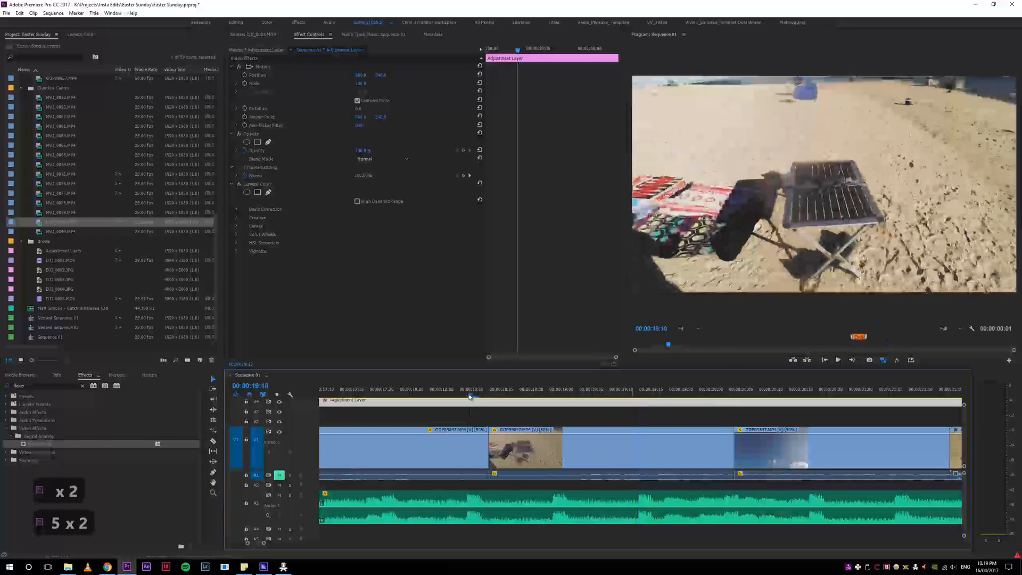
{"action": "left_click_drag", "start_coordinate": [470, 396], "coordinate": [459, 396]}
{"action": "key", "text": "4"}
{"action": "key", "text": "space"}
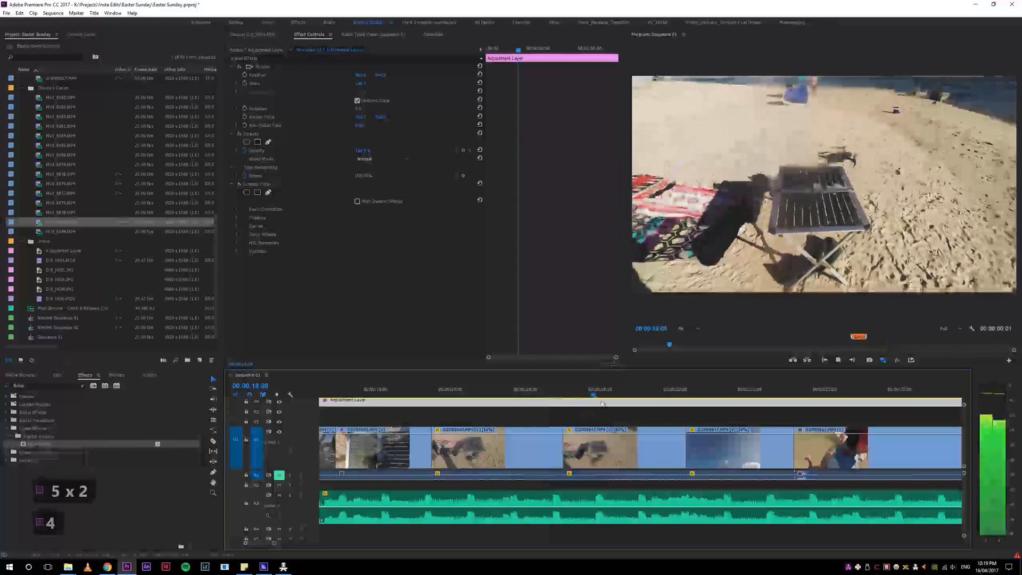
{"action": "key", "text": "4"}
{"action": "left_click", "coordinate": [600, 448]}
{"action": "left_click_drag", "start_coordinate": [362, 84], "coordinate": [390, 84]}
Step: Replay the transition from the first drone-and-table clip into the enlarged second one
{"action": "left_click", "coordinate": [522, 397]}
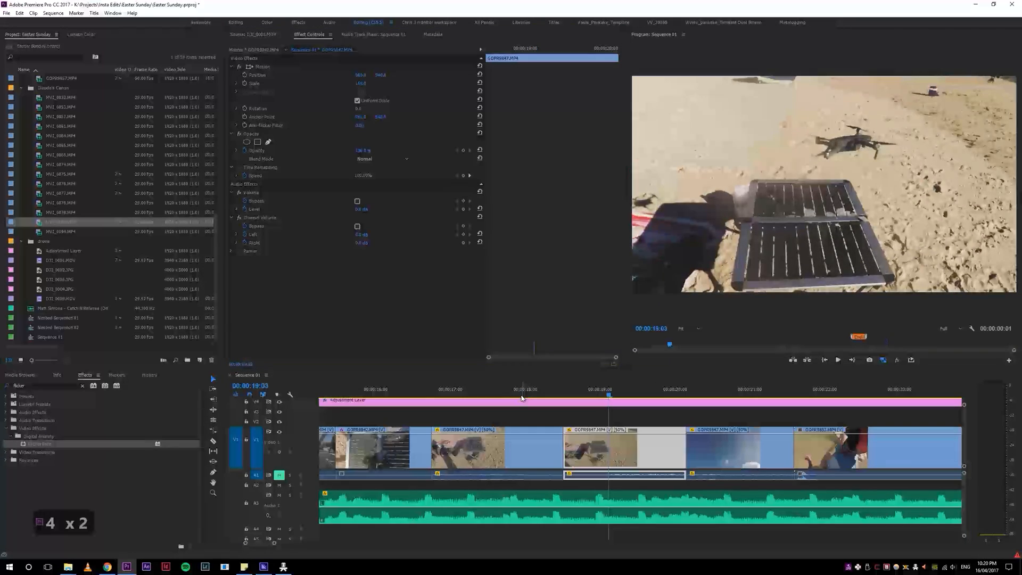
{"action": "key", "text": "space"}
{"action": "key", "text": "space"}
{"action": "left_click", "coordinate": [525, 392]}
{"action": "key", "text": "space"}
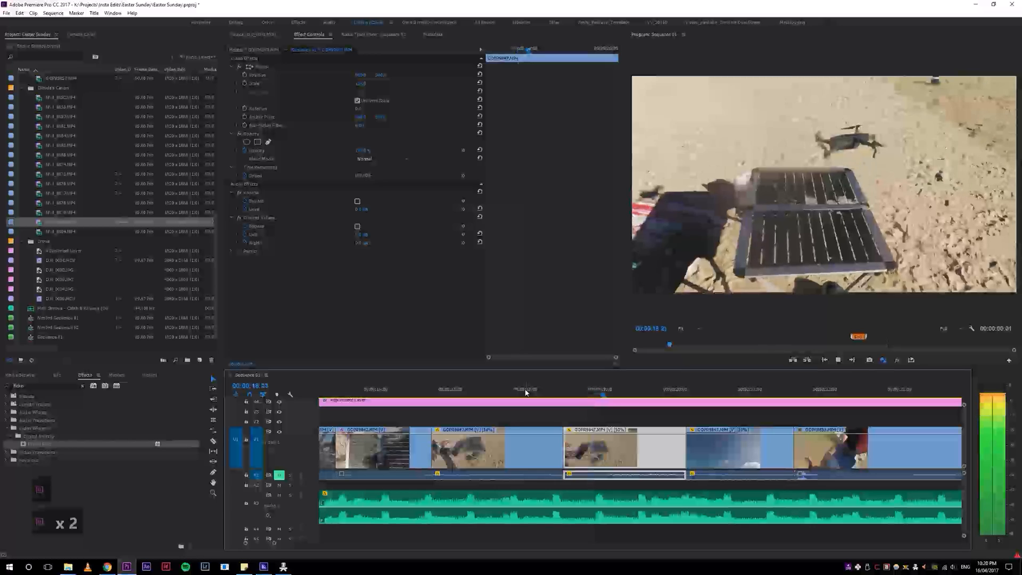
Step: Reframe the enlarged drone-and-table clip by adjusting its vertical position, and play on from the preceding cut
{"action": "key", "text": "space"}
{"action": "left_click_drag", "start_coordinate": [367, 78], "coordinate": [348, 77]}
{"action": "key", "text": "ctrl+z"}
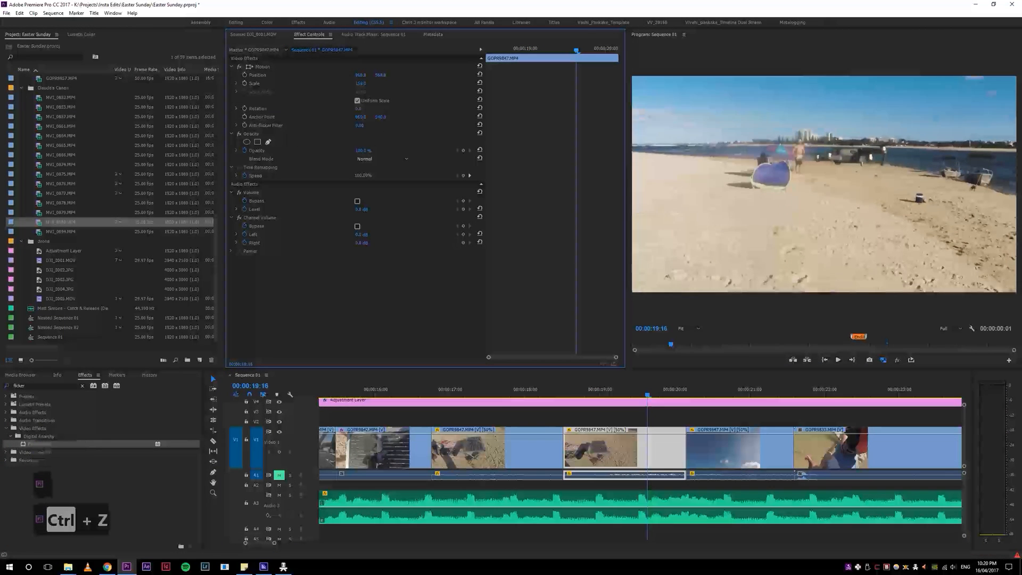
{"action": "key", "text": "space"}
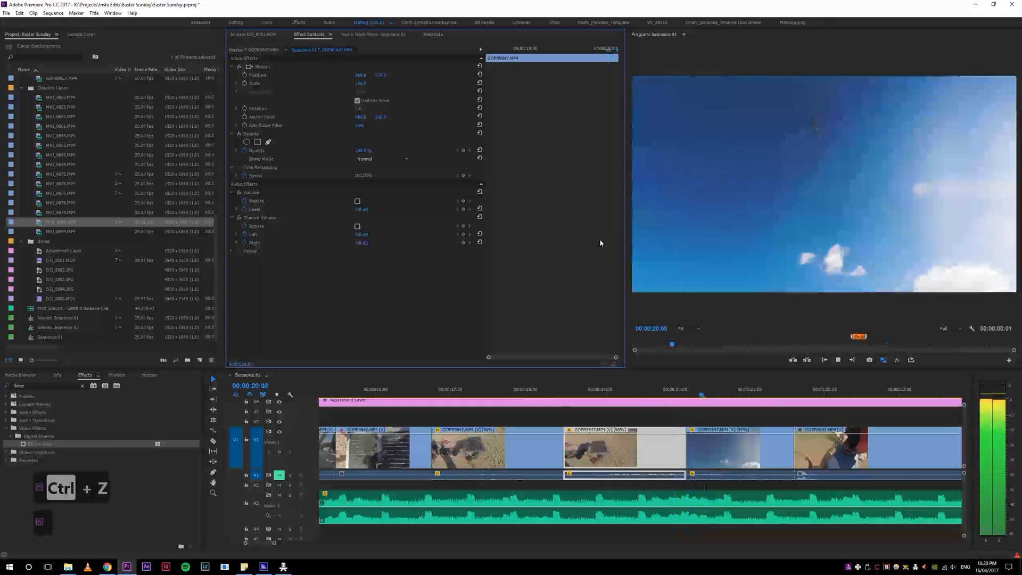
{"action": "left_click_drag", "start_coordinate": [659, 392], "coordinate": [623, 392]}
{"action": "left_click_drag", "start_coordinate": [382, 77], "coordinate": [387, 78]}
{"action": "left_click", "coordinate": [550, 392]}
{"action": "key", "text": "space"}
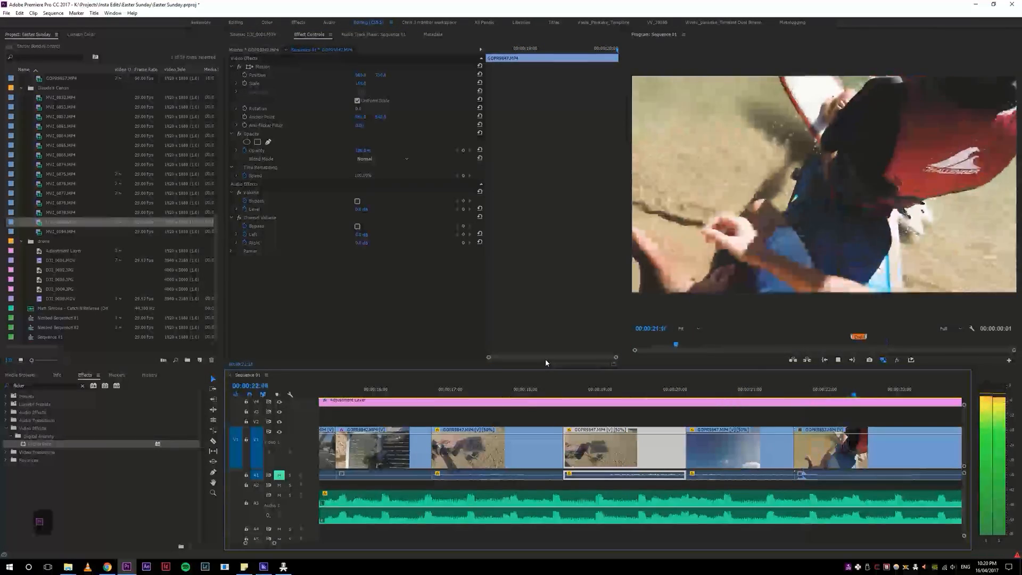
Step: Ripple-trim the end of the wakeboarding clip that closes the clip group before the gap, and replay its lead-in
{"action": "key", "text": "4"}
{"action": "key", "text": "4"}
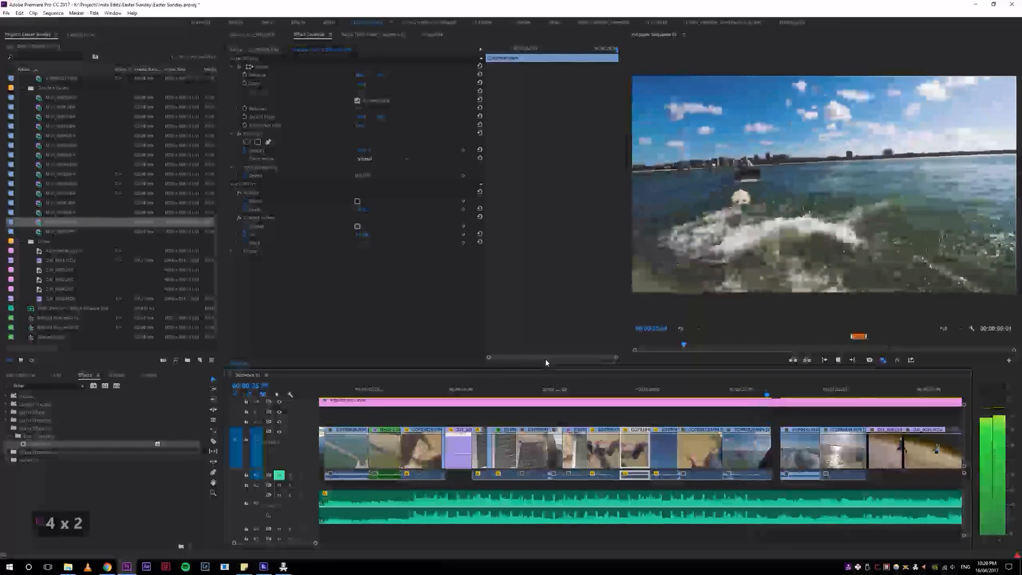
{"action": "key", "text": "w"}
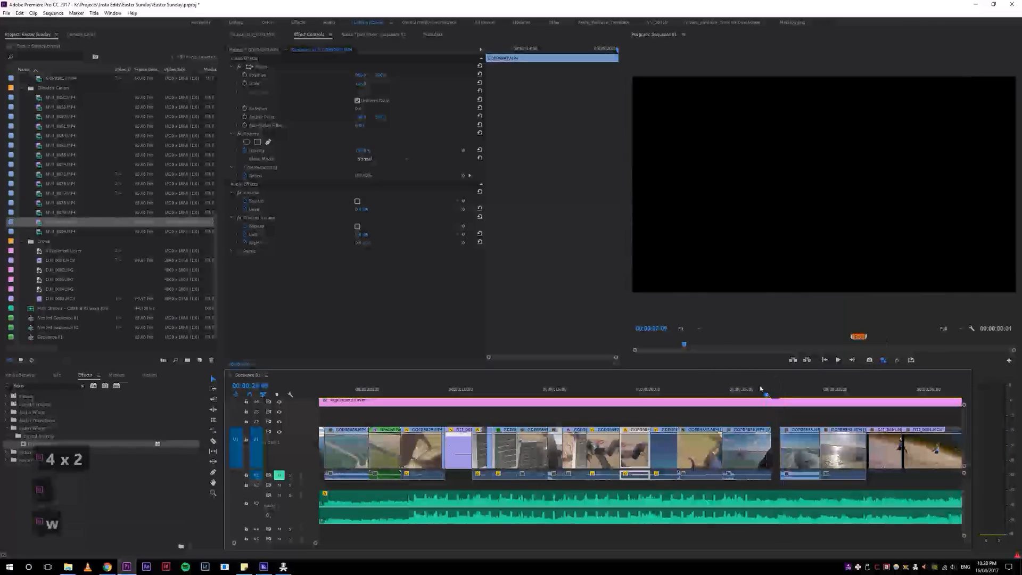
{"action": "left_click", "coordinate": [706, 395]}
{"action": "key", "text": "space"}
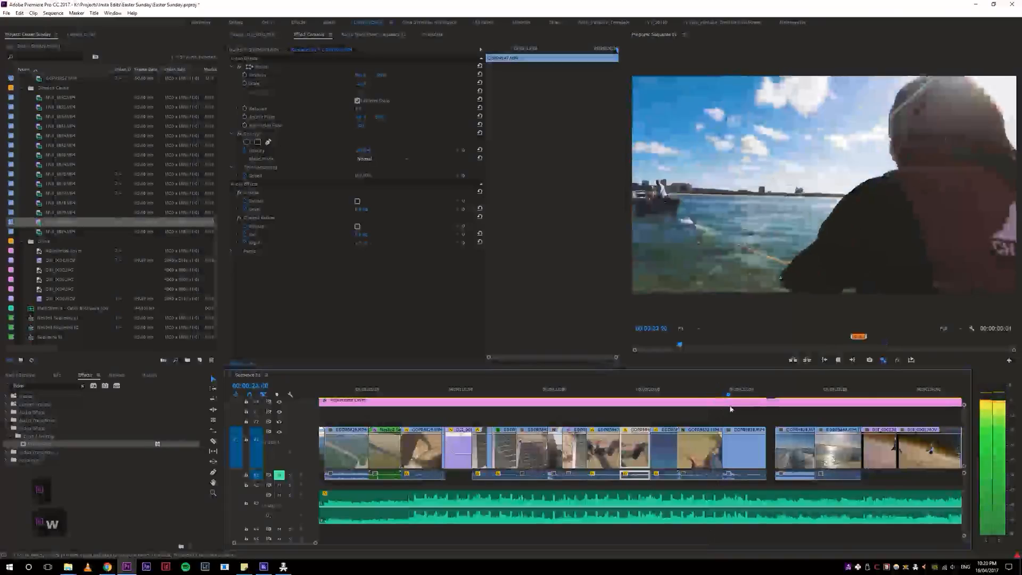
Step: Move the trimmed wakeboarding clip out of its group to directly before the last wakeboarding clip of the next minute's group
{"action": "key", "text": "4"}
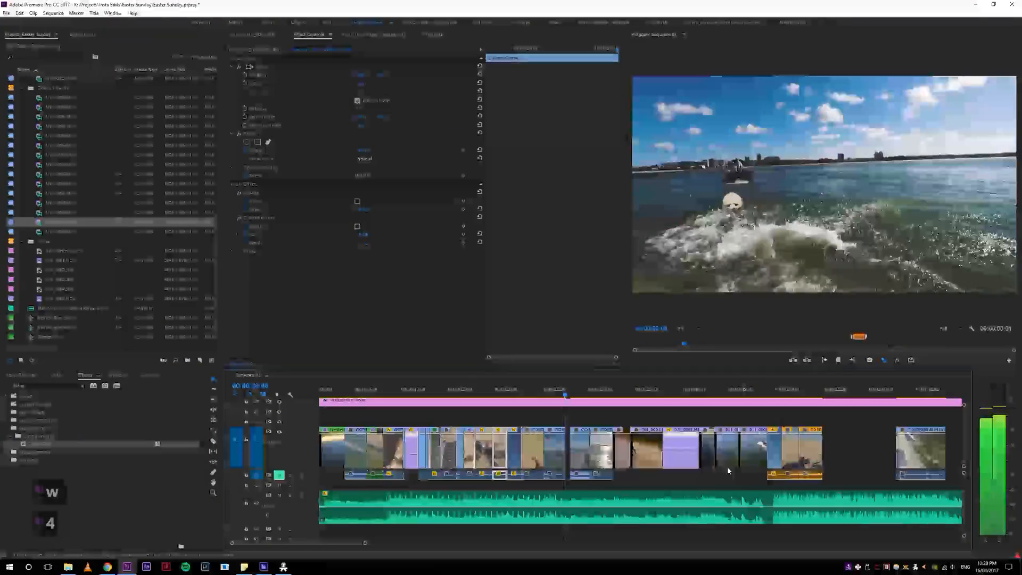
{"action": "left_click_drag", "start_coordinate": [560, 454], "coordinate": [892, 454]}
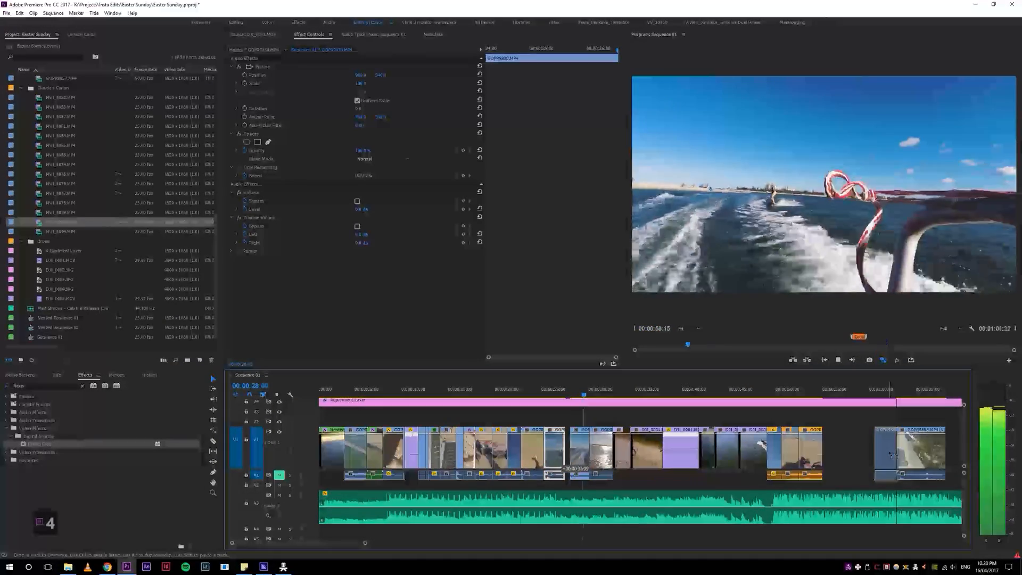
{"action": "left_click", "coordinate": [545, 387]}
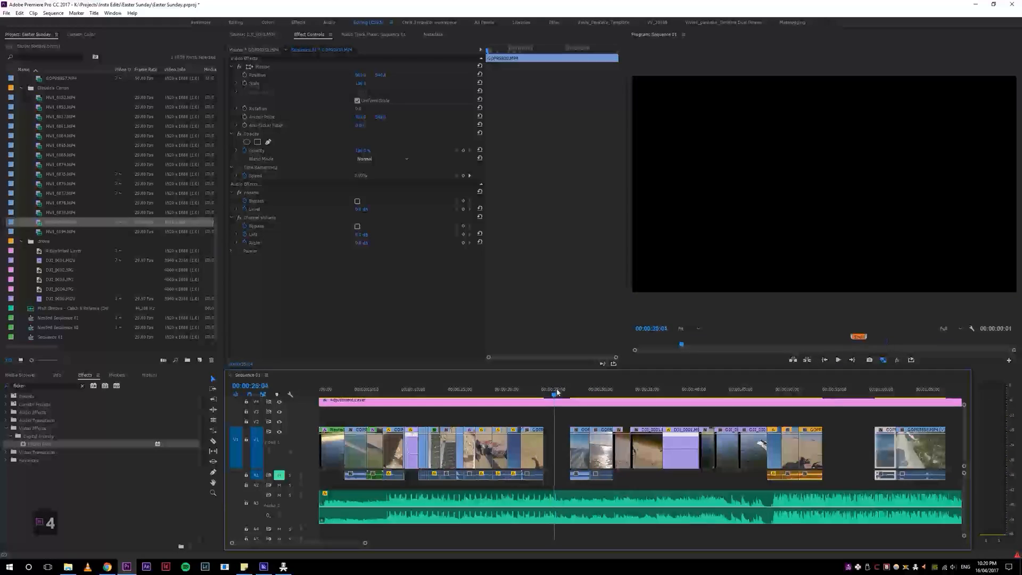
Step: Move the second adjustment layer back to start at the first drone clip, and shorten the first adjustment layer to end there
{"action": "key", "text": "4"}
{"action": "key", "text": "4"}
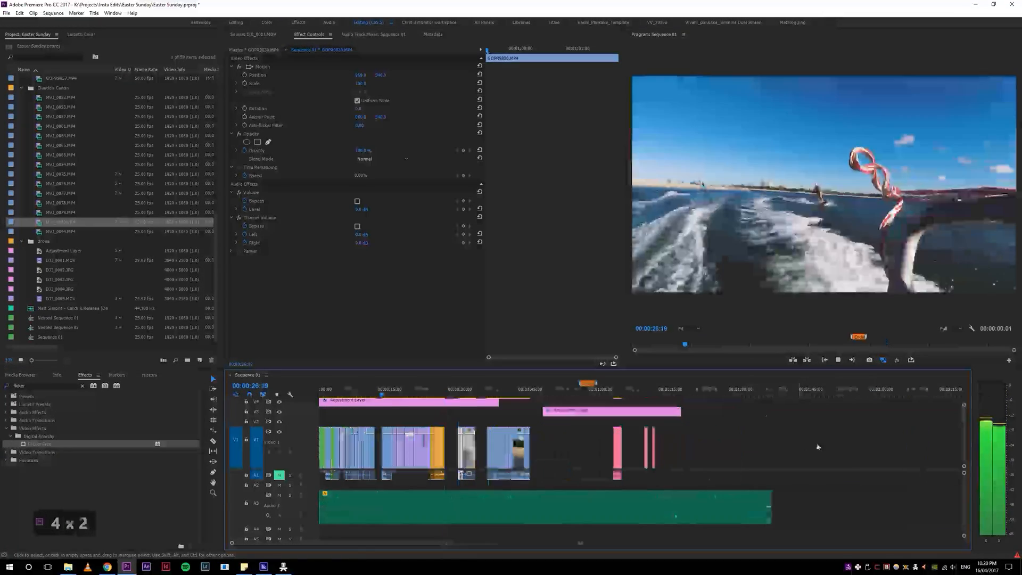
{"action": "key", "text": "5"}
{"action": "key", "text": "5"}
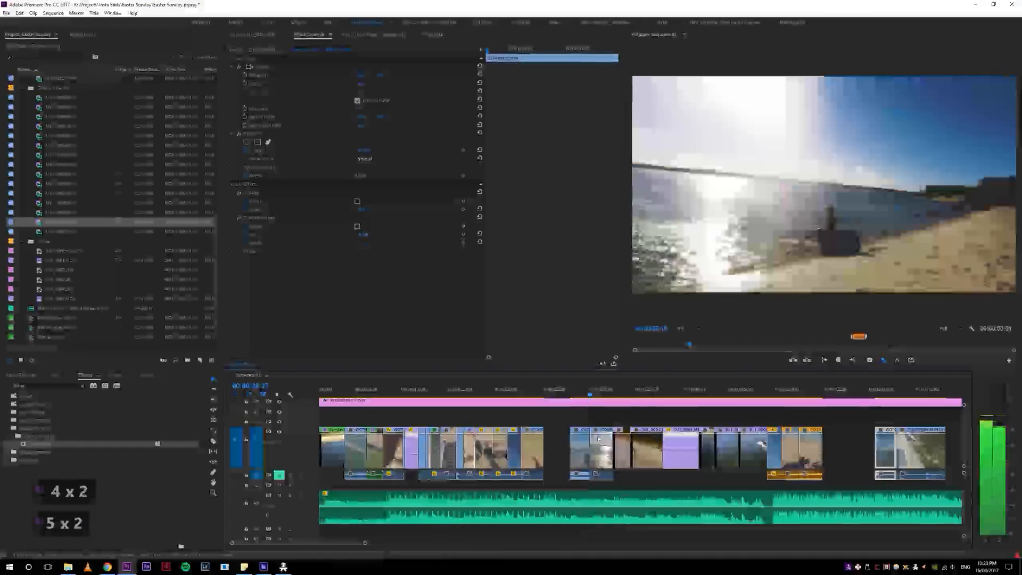
{"action": "key", "text": "5"}
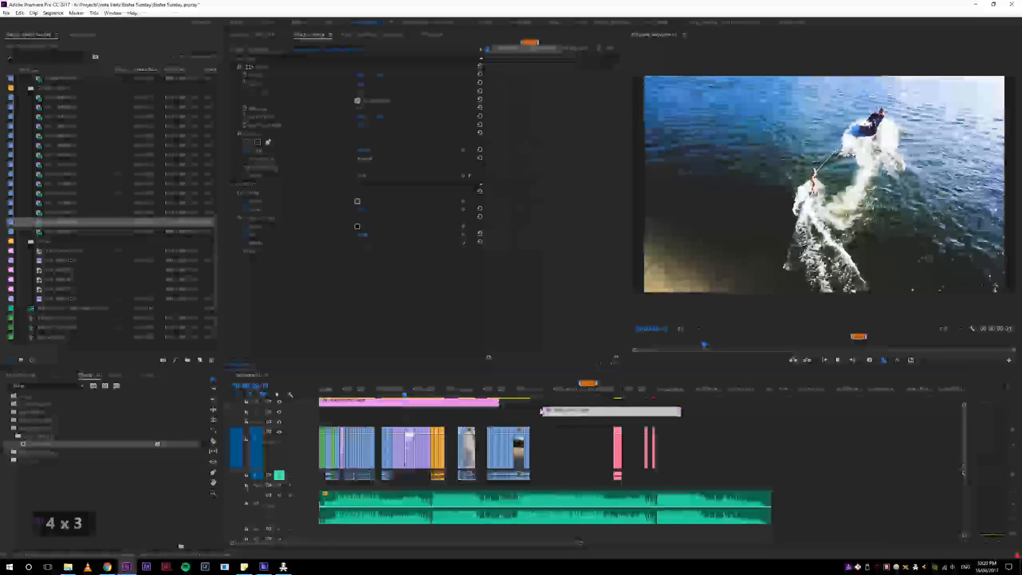
{"action": "left_click_drag", "start_coordinate": [551, 418], "coordinate": [439, 414]}
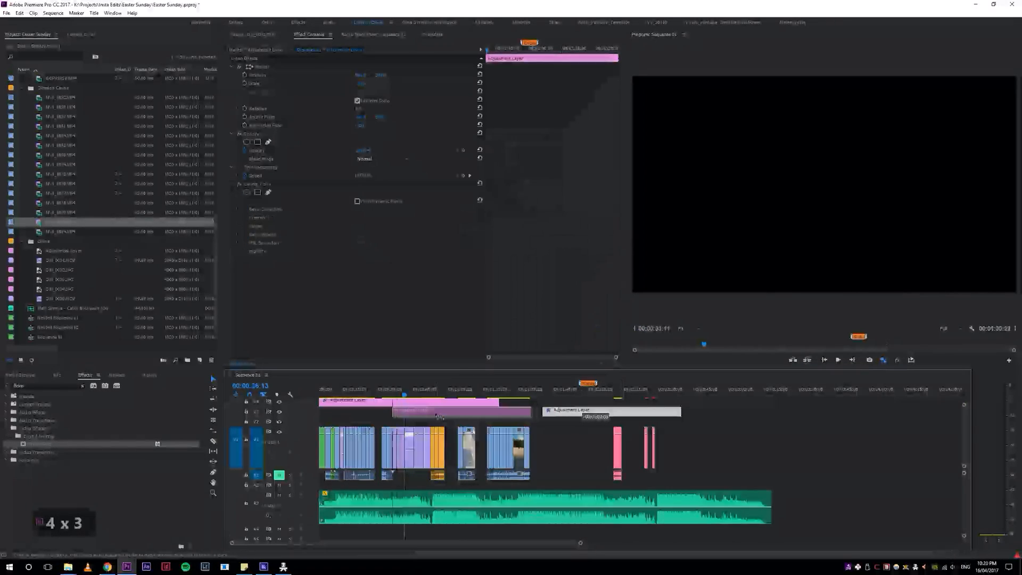
{"action": "left_click", "coordinate": [481, 408]}
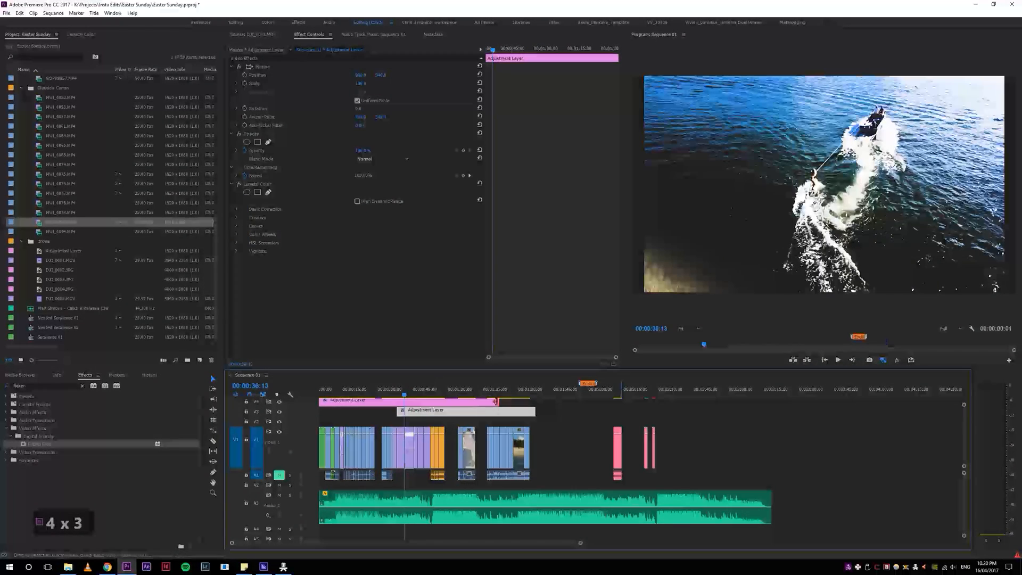
{"action": "left_click_drag", "start_coordinate": [495, 402], "coordinate": [396, 401]}
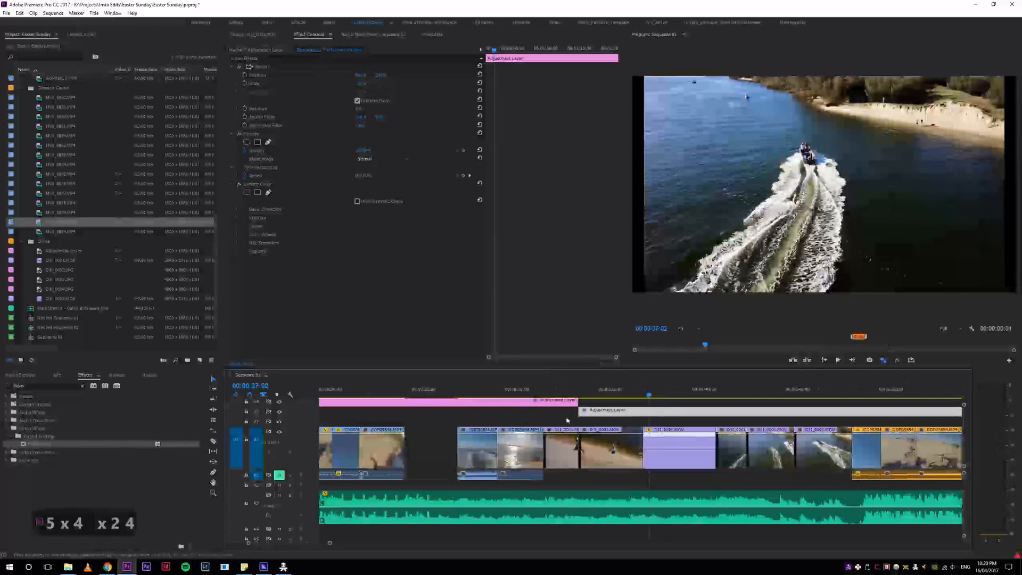
{"action": "left_click_drag", "start_coordinate": [582, 394], "coordinate": [549, 414]}
Step: Play the sequence across the adjustment layer changeover and into the overhead drone shots of the beach
{"action": "key", "text": "space"}
{"action": "key", "text": "4"}
{"action": "key", "text": "space"}
{"action": "key", "text": "5"}
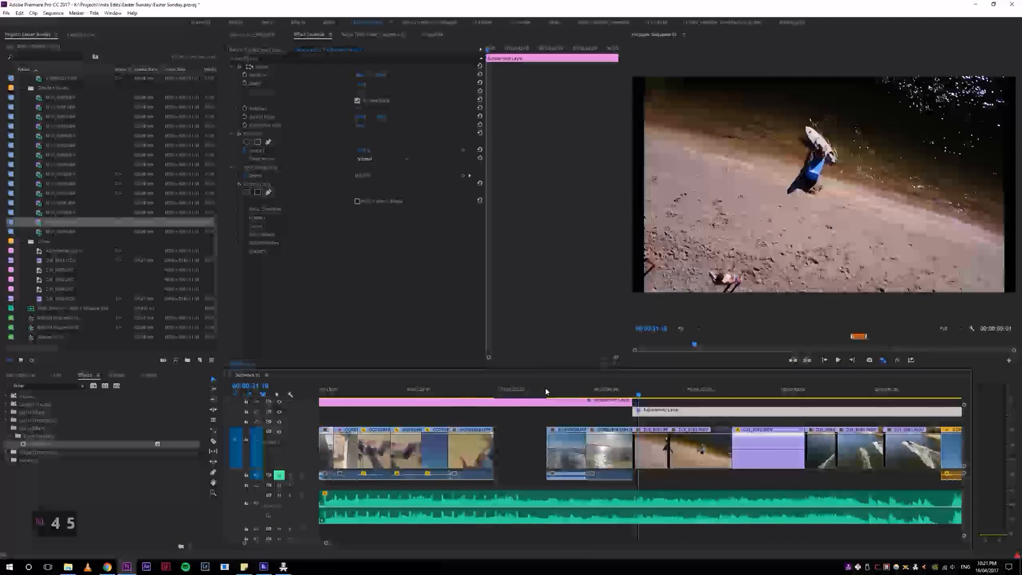
{"action": "key", "text": "5"}
{"action": "key", "text": "space"}
{"action": "key", "text": "4"}
{"action": "key", "text": "4"}
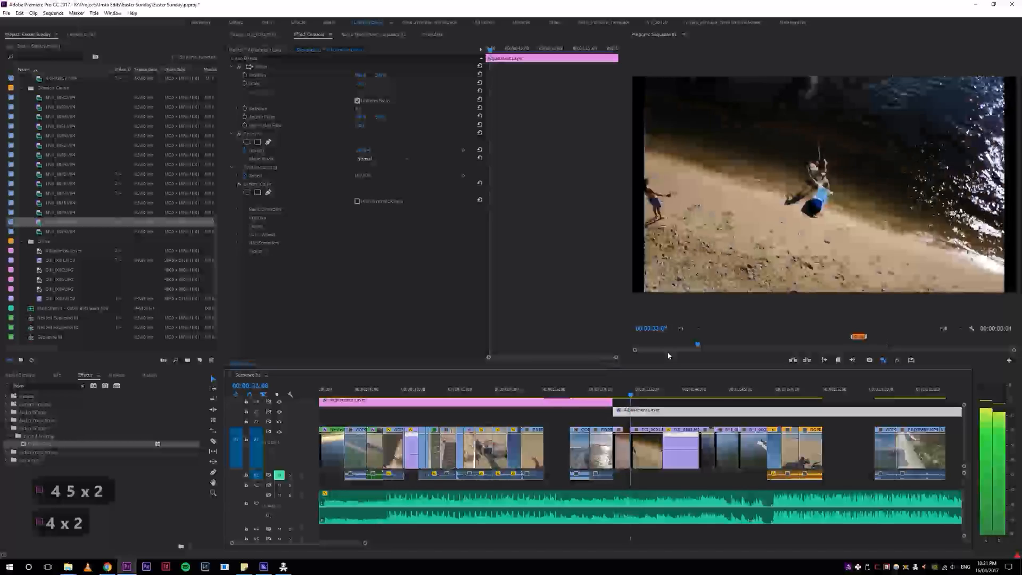
Step: Select the second overhead drone clip under the playhead at 00:00:34:00 on the first video track
{"action": "key", "text": "5"}
{"action": "key", "text": "5"}
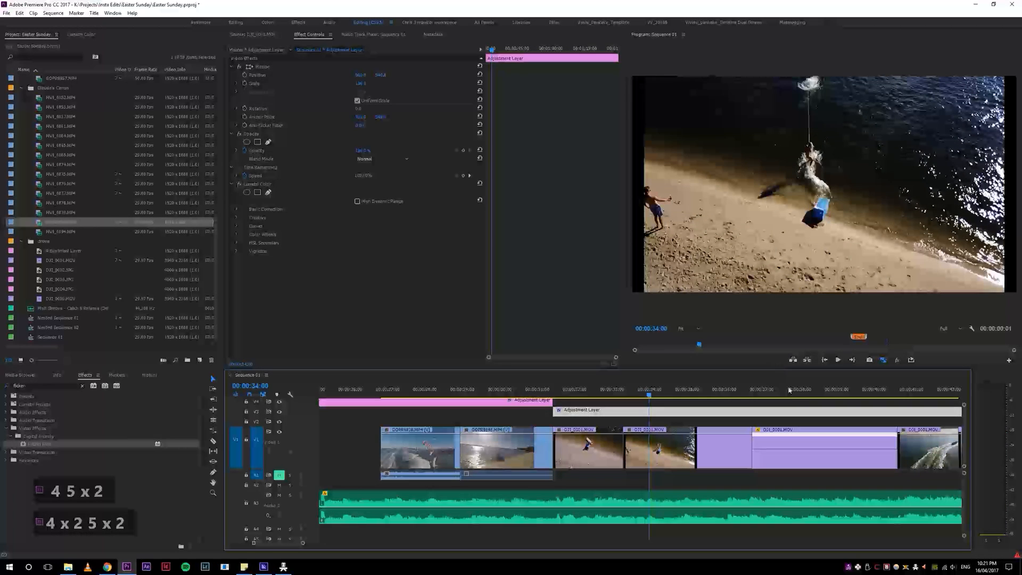
{"action": "key", "text": "z"}
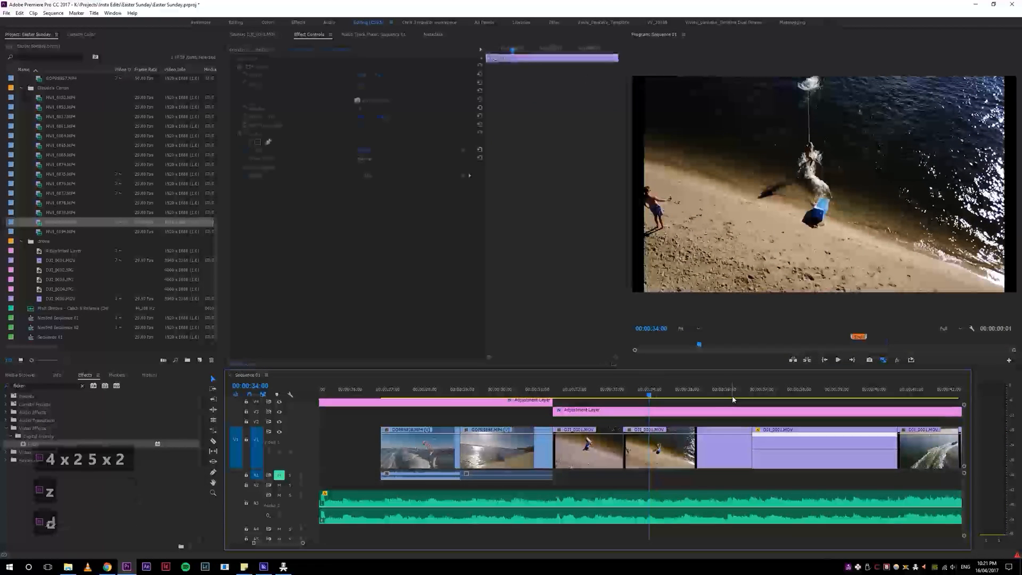
{"action": "key", "text": "d"}
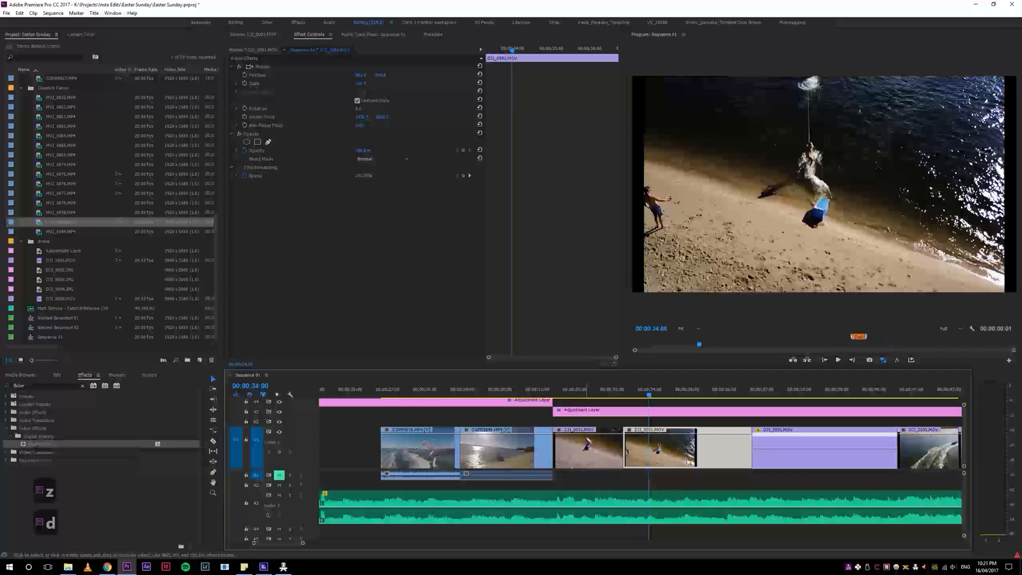
Step: Target video tracks 2, 3 and 4, and select the second adjustment layer at the playhead
{"action": "key", "text": "ctrl+2"}
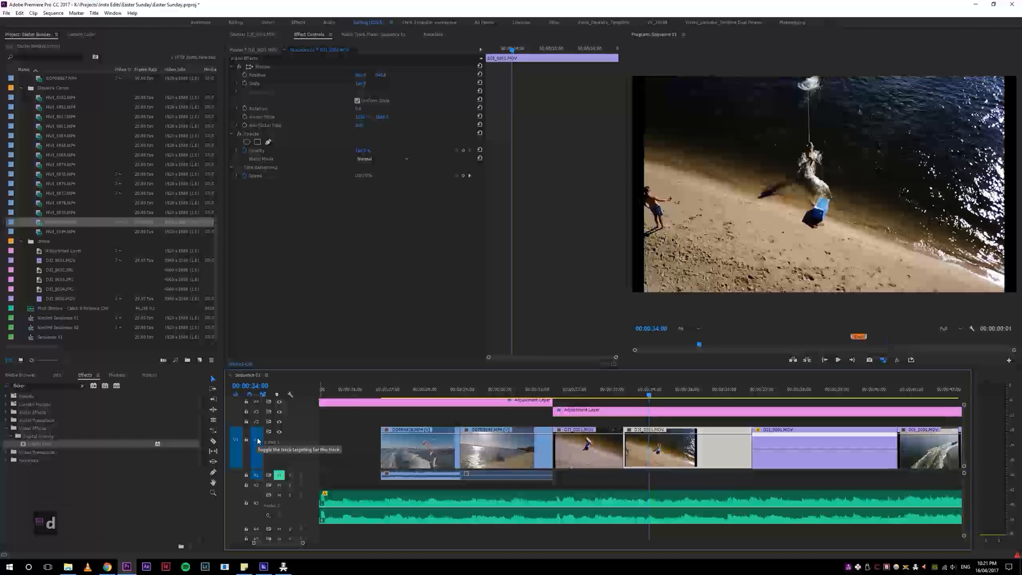
{"action": "key", "text": "ctrl+3"}
{"action": "key", "text": "ctrl+3"}
{"action": "key", "text": "ctrl+2"}
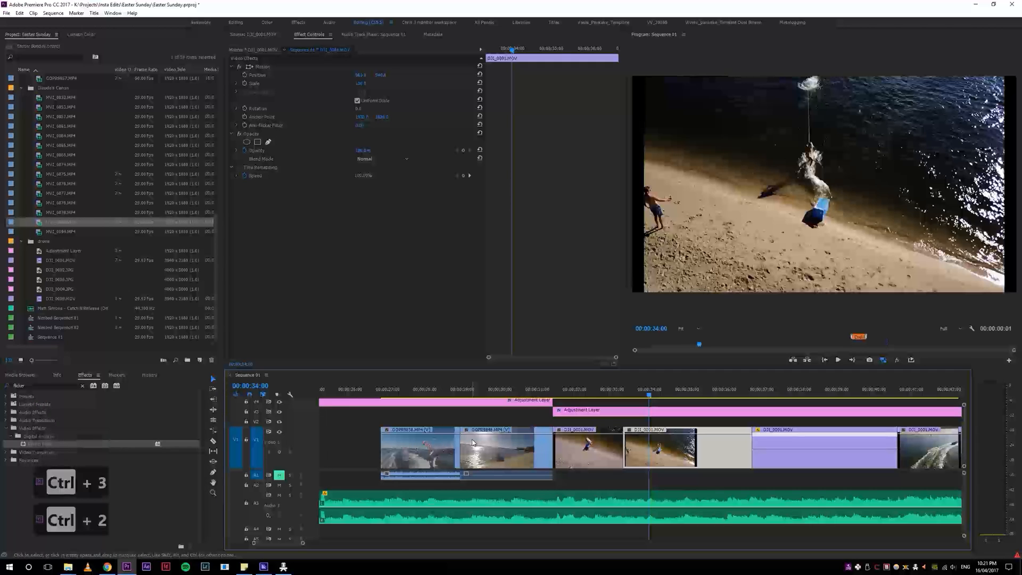
{"action": "key", "text": "z"}
{"action": "key", "text": "d"}
{"action": "key", "text": "d"}
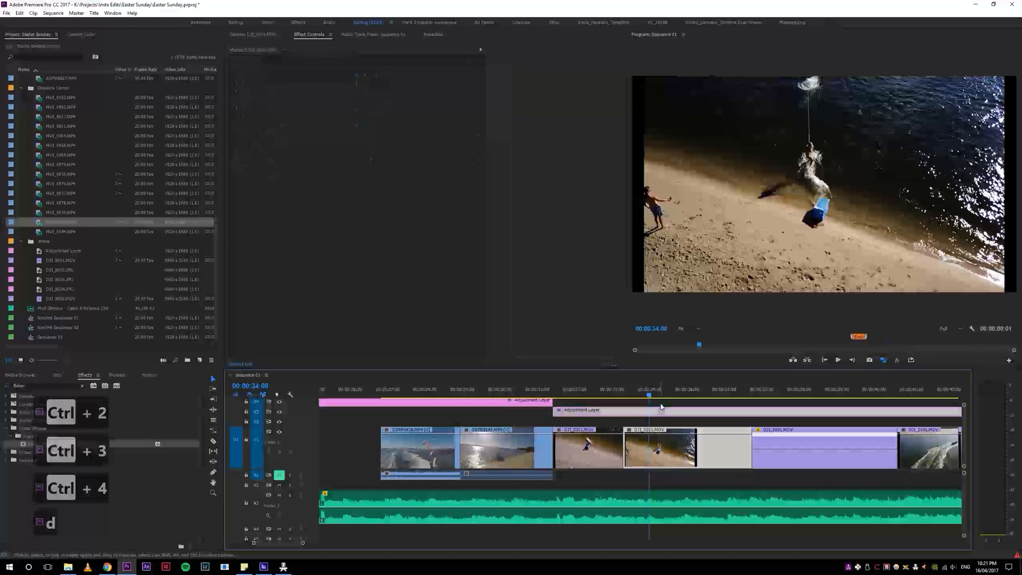
{"action": "left_click", "coordinate": [660, 422]}
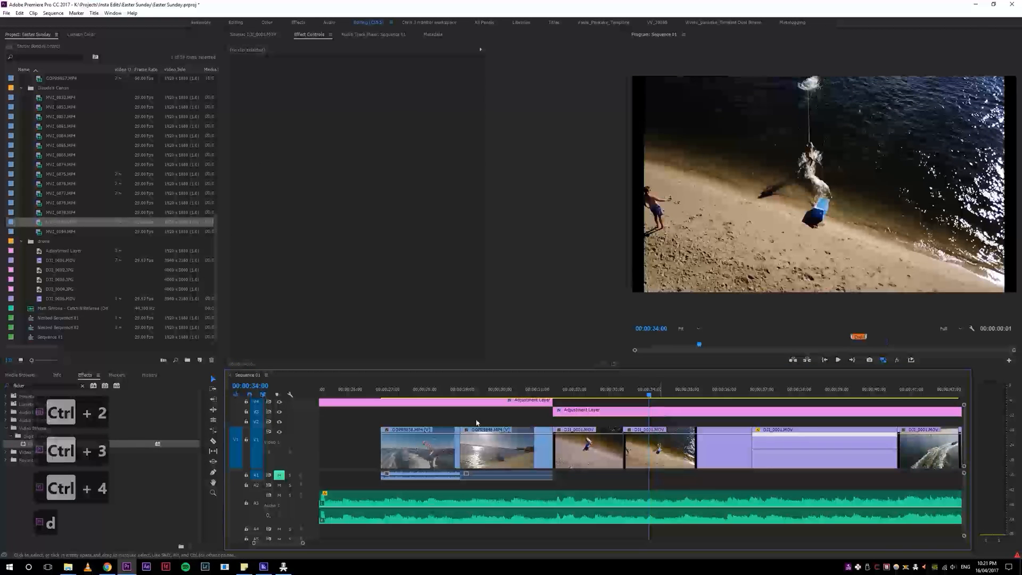
{"action": "key", "text": "d"}
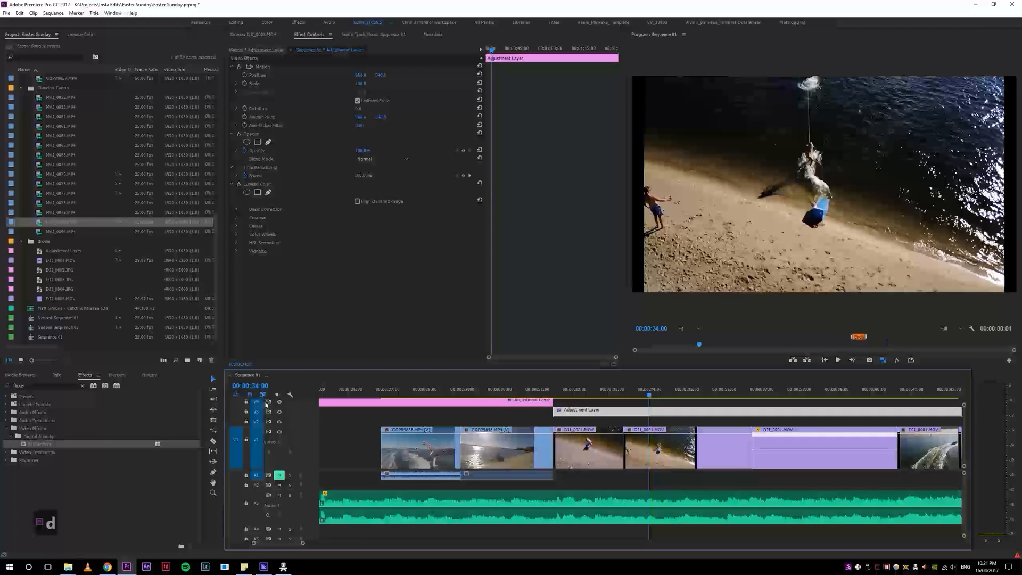
Step: Turn off targeting for the upper video tracks, leaving only video track 1 targeted
{"action": "key", "text": "ctrl+4"}
{"action": "key", "text": "ctrl+5"}
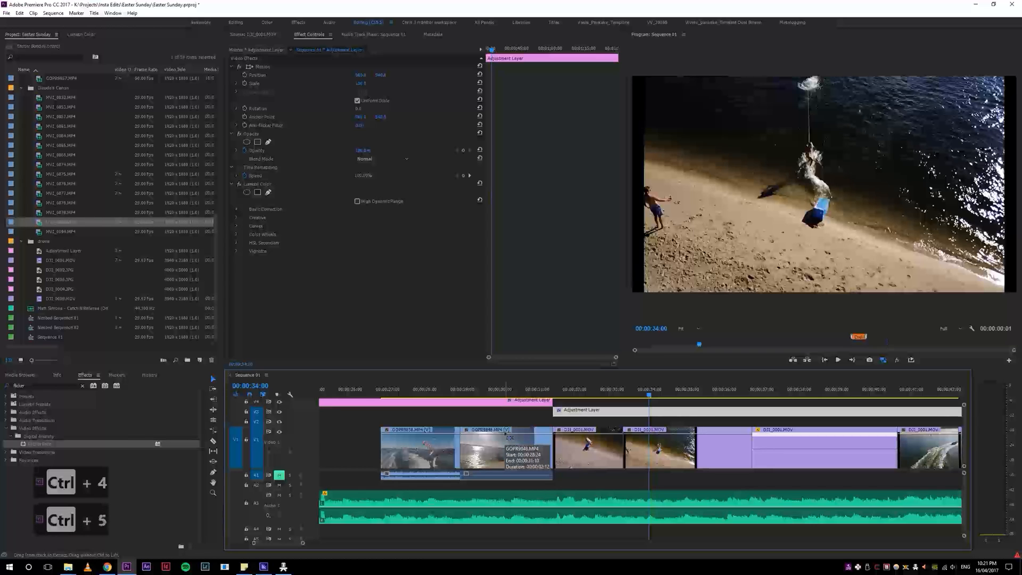
{"action": "key", "text": "ctrl+3"}
{"action": "key", "text": "ctrl+2"}
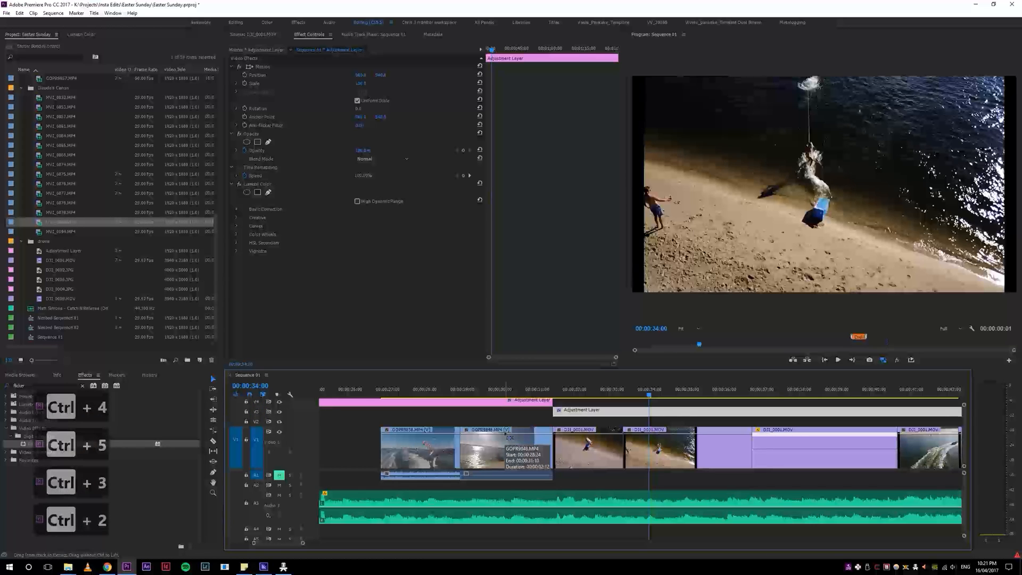
{"action": "key", "text": "grave"}
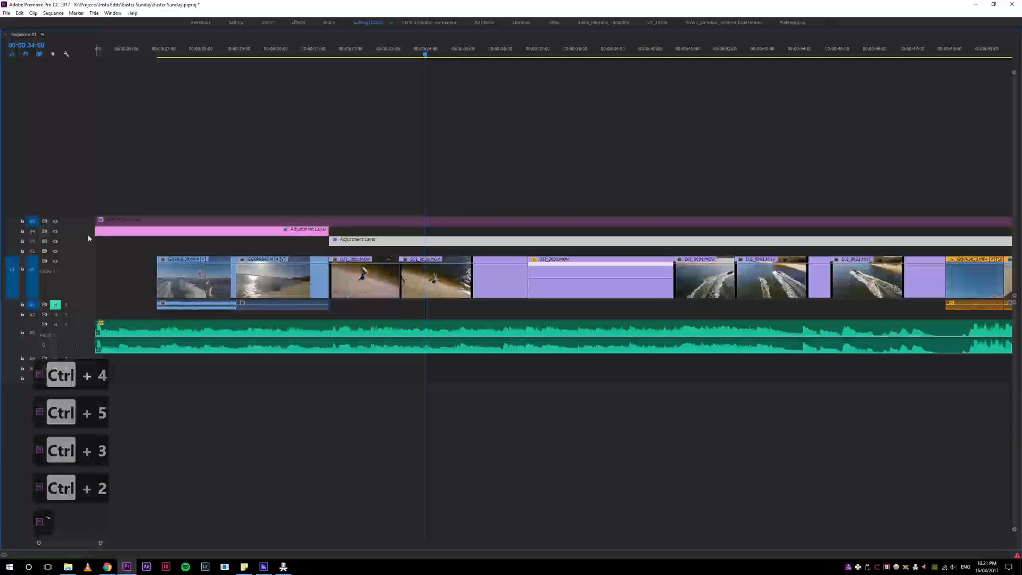
{"action": "key", "text": "ctrl+5"}
{"action": "key", "text": "grave"}
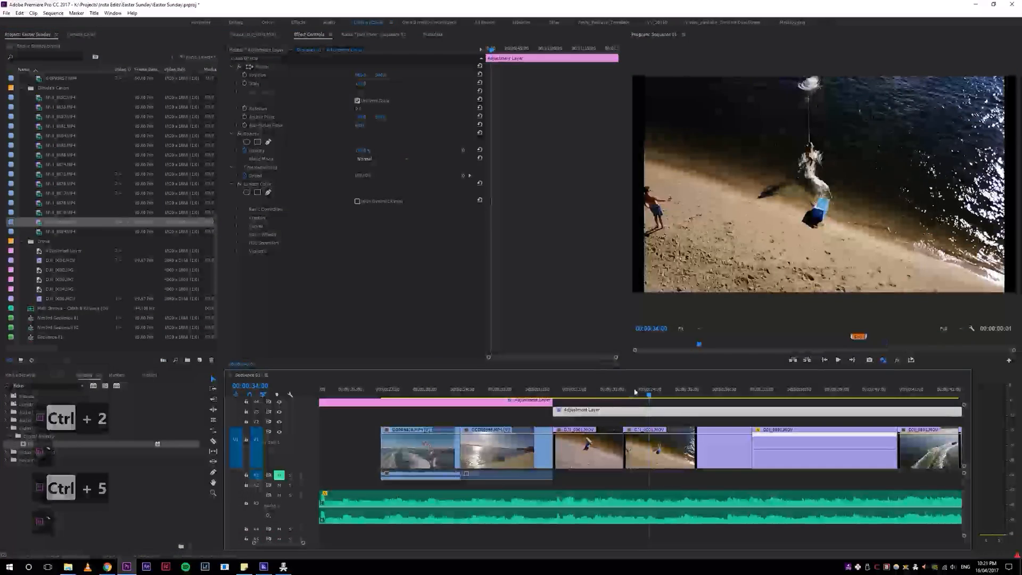
Step: Play the overhead drone footage of the wakeboarder's start from the beach, replaying the second drone clip
{"action": "left_click", "coordinate": [611, 394]}
{"action": "key", "text": "space"}
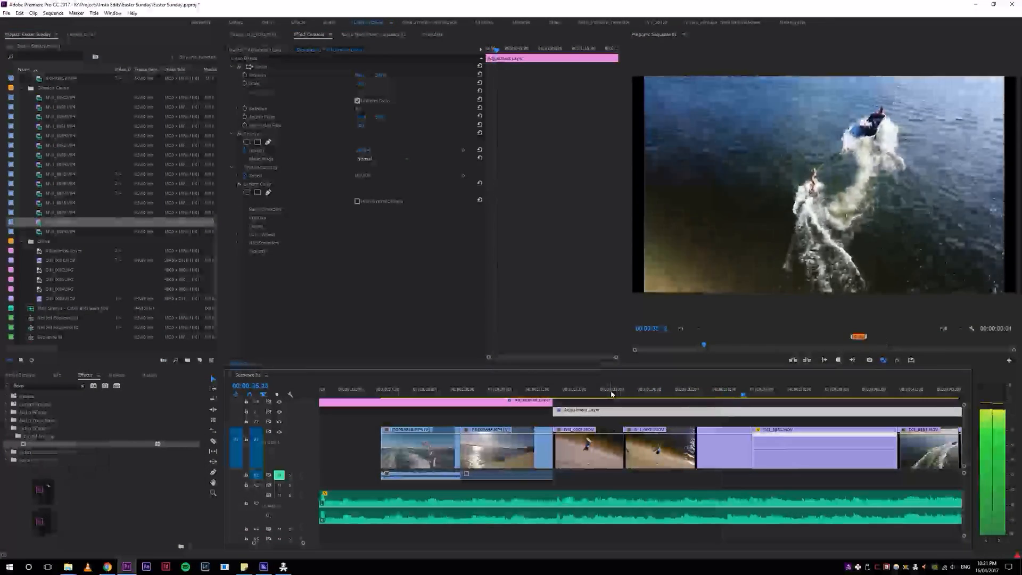
{"action": "left_click_drag", "start_coordinate": [611, 393], "coordinate": [676, 394]}
{"action": "key", "text": "space"}
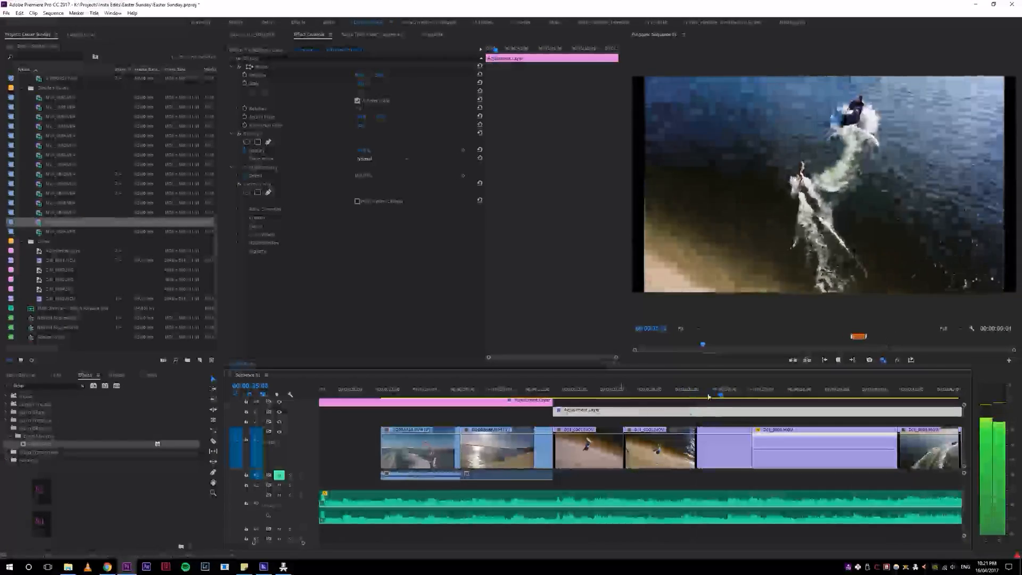
Step: Show the time remapping speed line on the second drone clip and add a speed keyframe at 00:00:34:17
{"action": "left_click", "coordinate": [677, 395]}
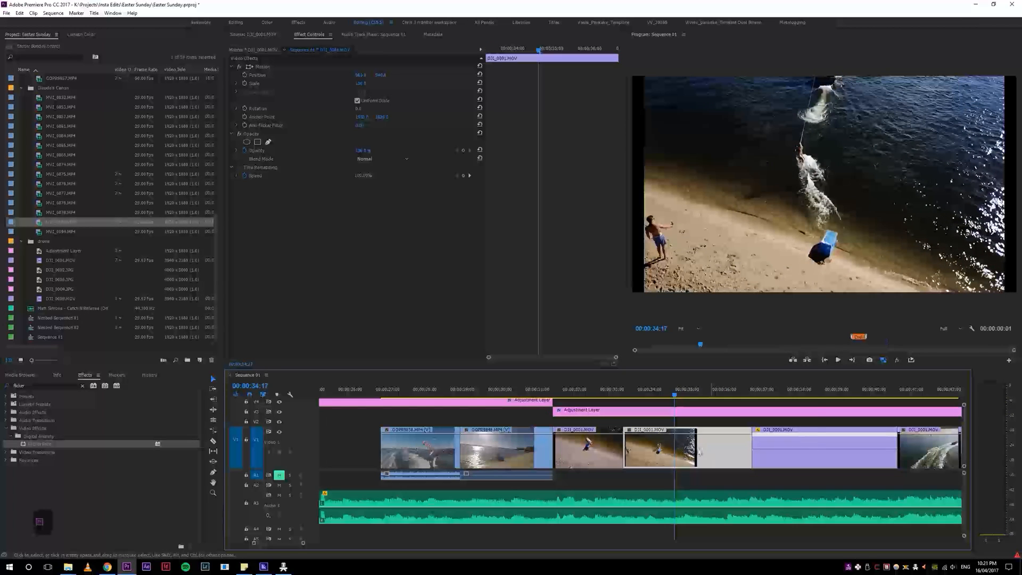
{"action": "right_click", "coordinate": [697, 452]}
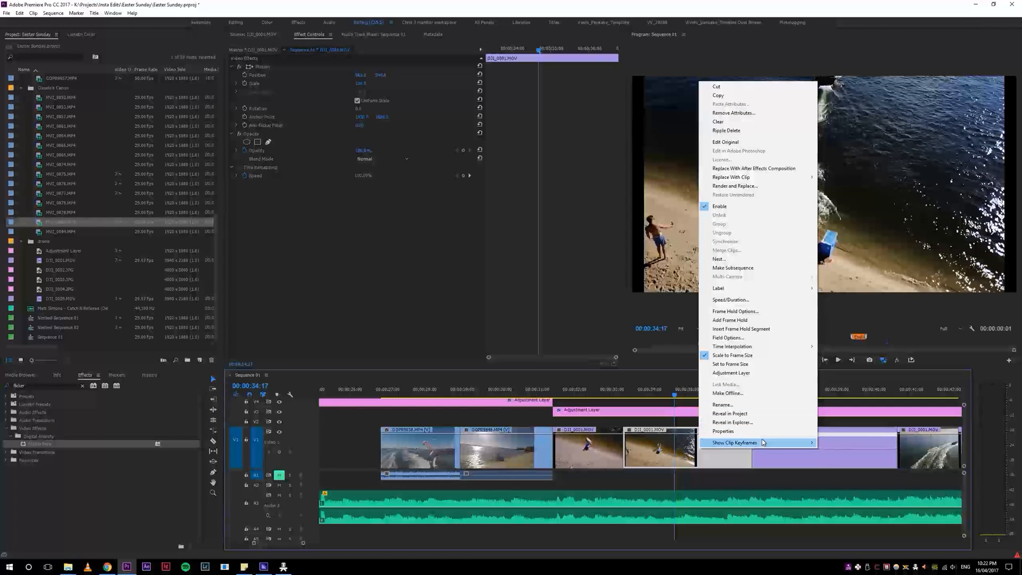
{"action": "mouse_move", "coordinate": [789, 444]}
{"action": "left_click", "coordinate": [905, 460]}
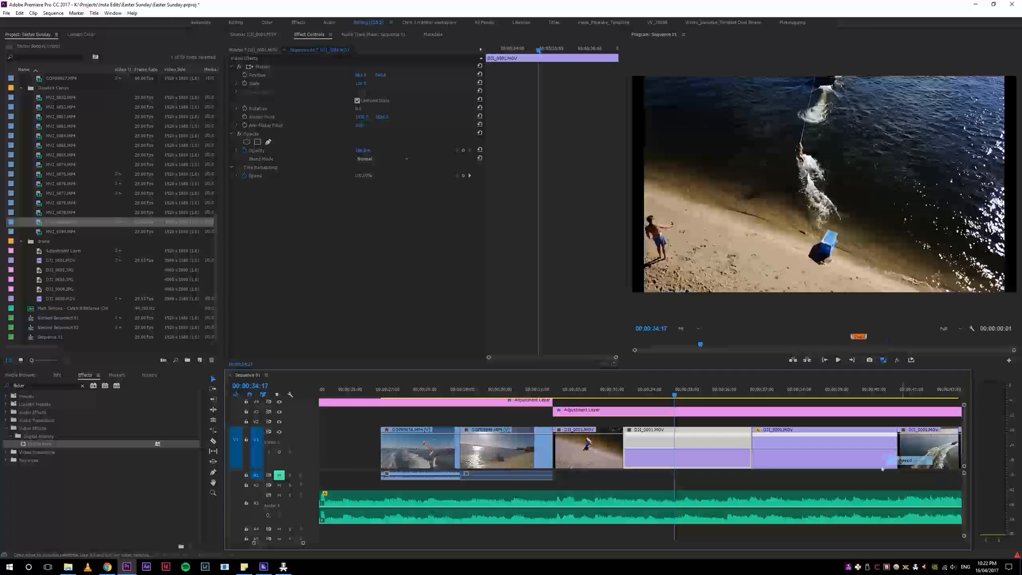
{"action": "left_click", "coordinate": [674, 453], "text": "ctrl"}
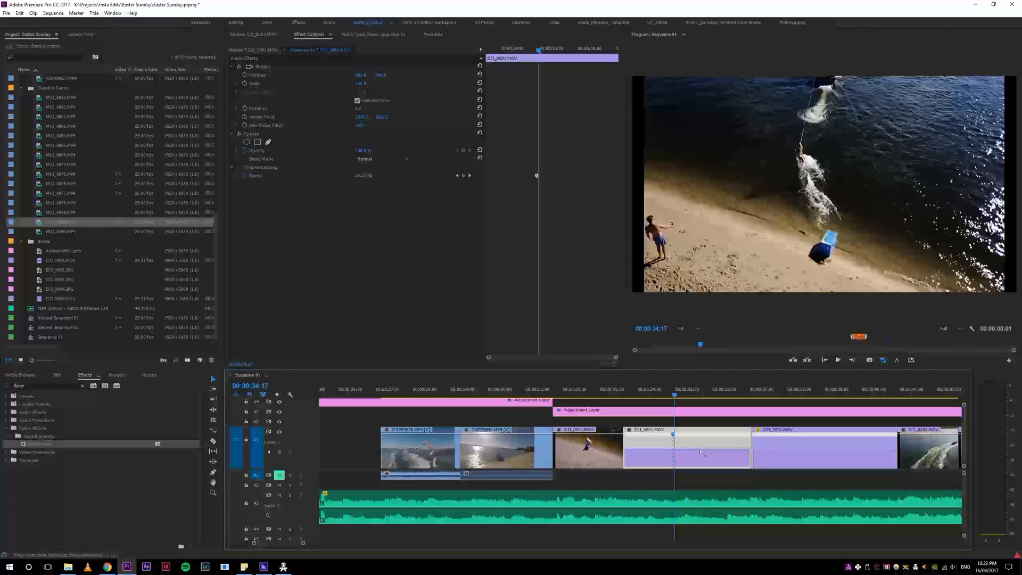
Step: Speed up the second drone clip after its keyframe, and spread the keyframe into a smooth speed ramp
{"action": "key", "text": "space"}
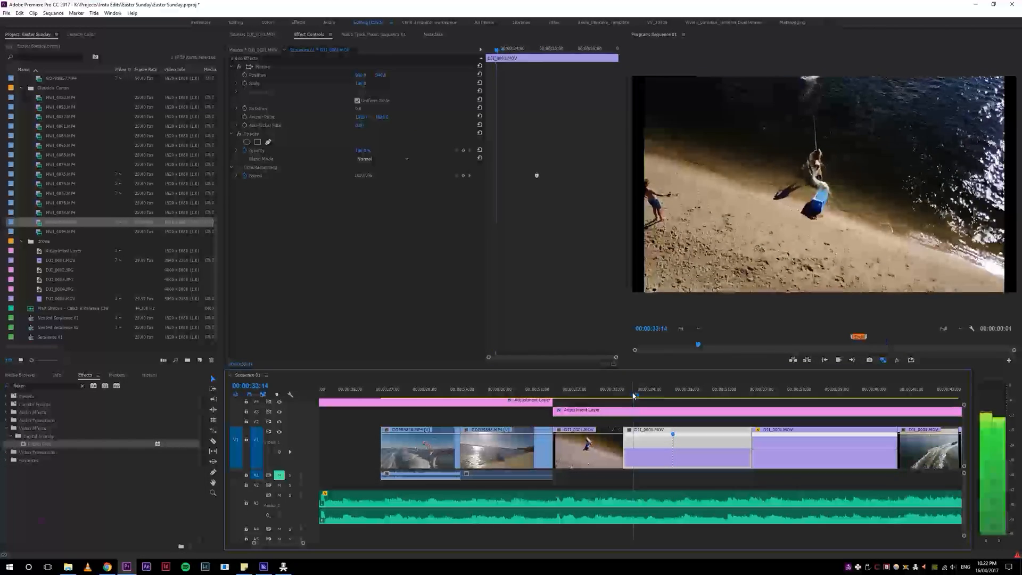
{"action": "key", "text": "space"}
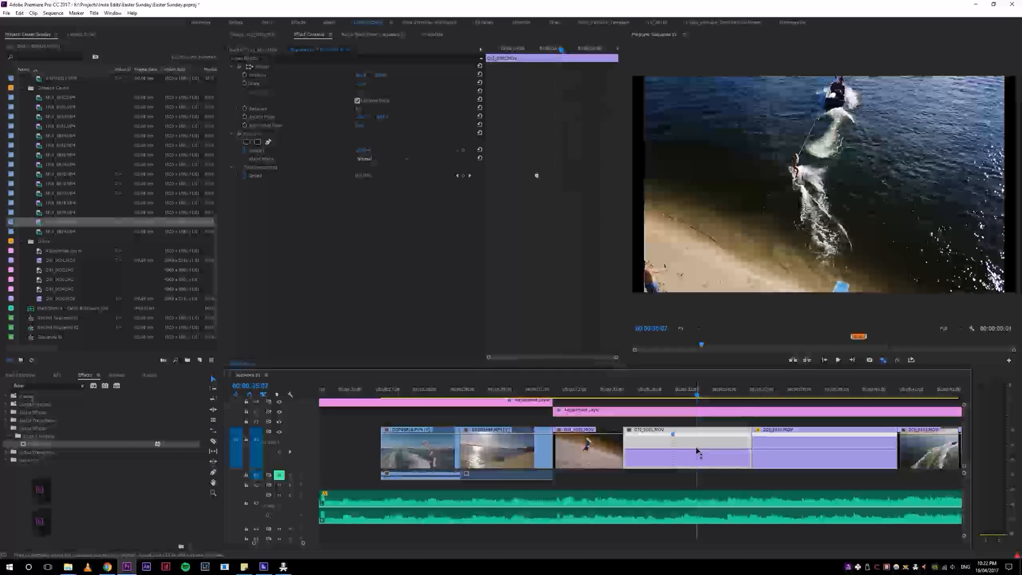
{"action": "left_click_drag", "start_coordinate": [700, 449], "coordinate": [702, 436]}
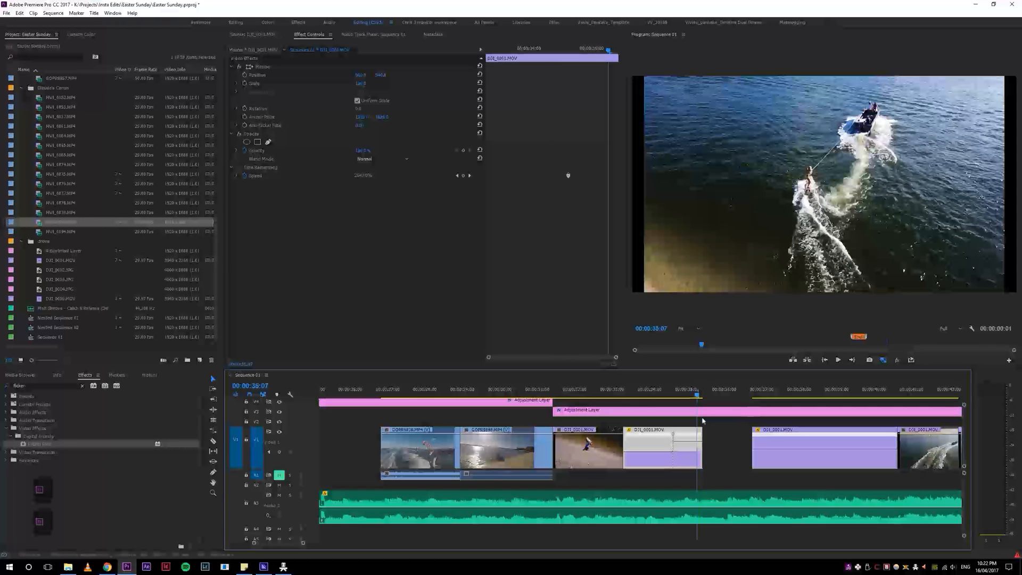
{"action": "left_click_drag", "start_coordinate": [701, 435], "coordinate": [695, 444]}
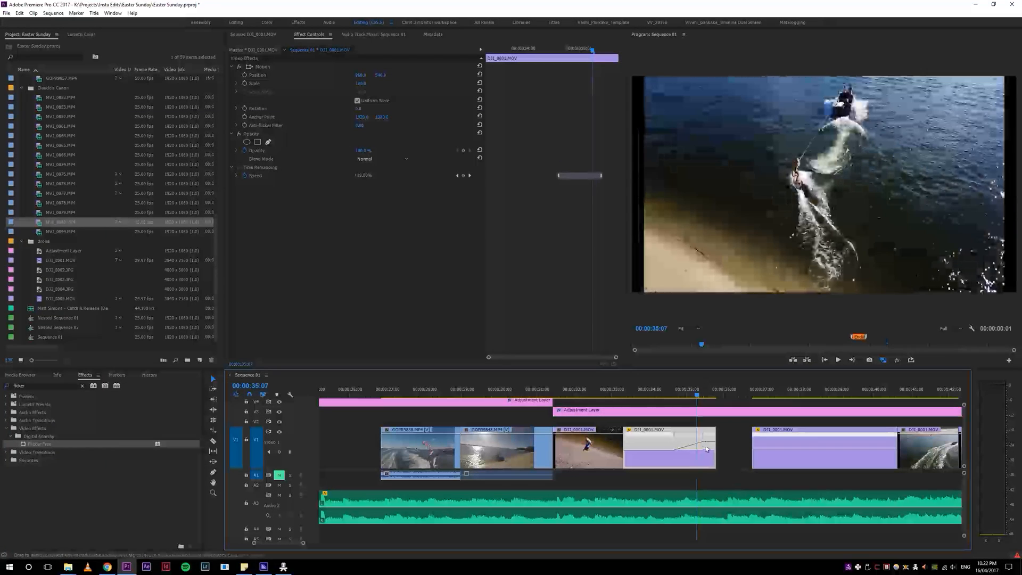
{"action": "key", "text": "5"}
{"action": "key", "text": "5"}
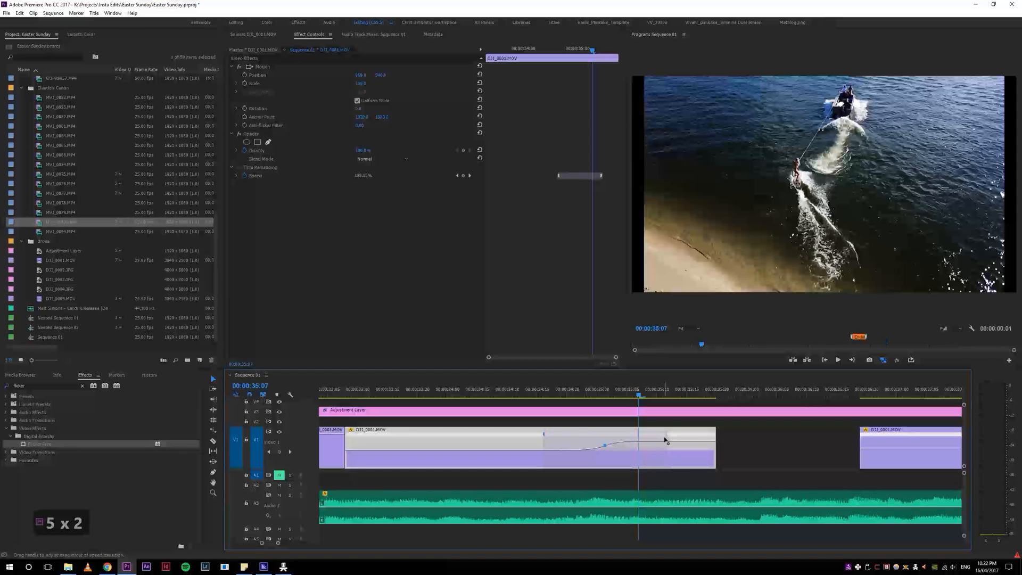
Step: Play the drone clip repeatedly through its speed ramp and into the gap behind it
{"action": "key", "text": "space"}
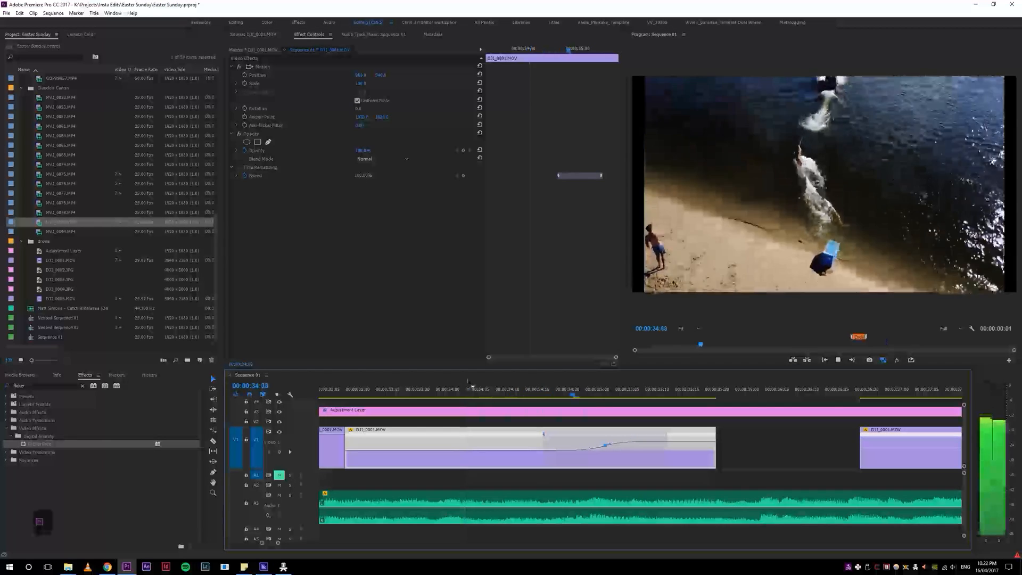
{"action": "left_click", "coordinate": [464, 384]}
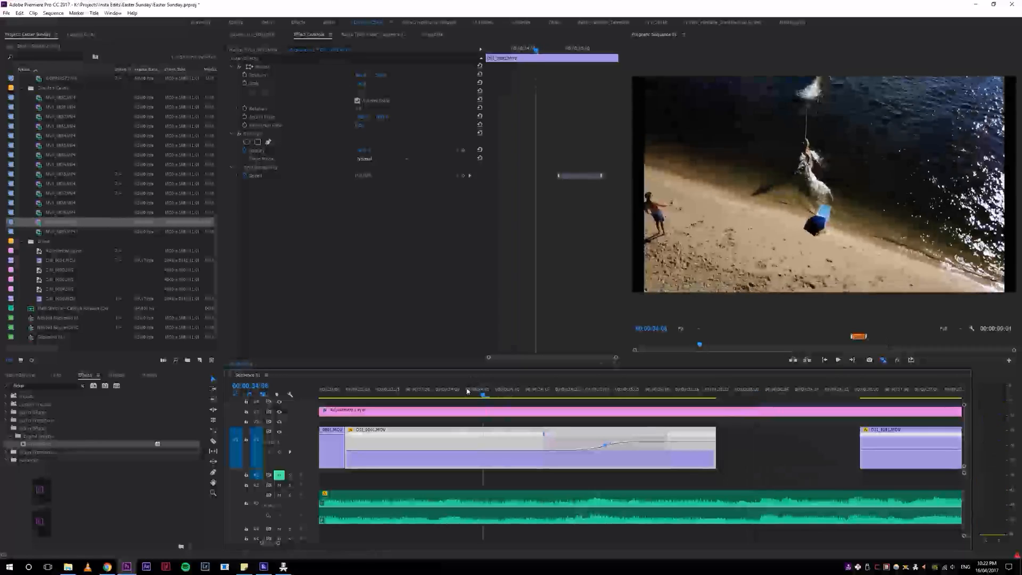
{"action": "key", "text": "space"}
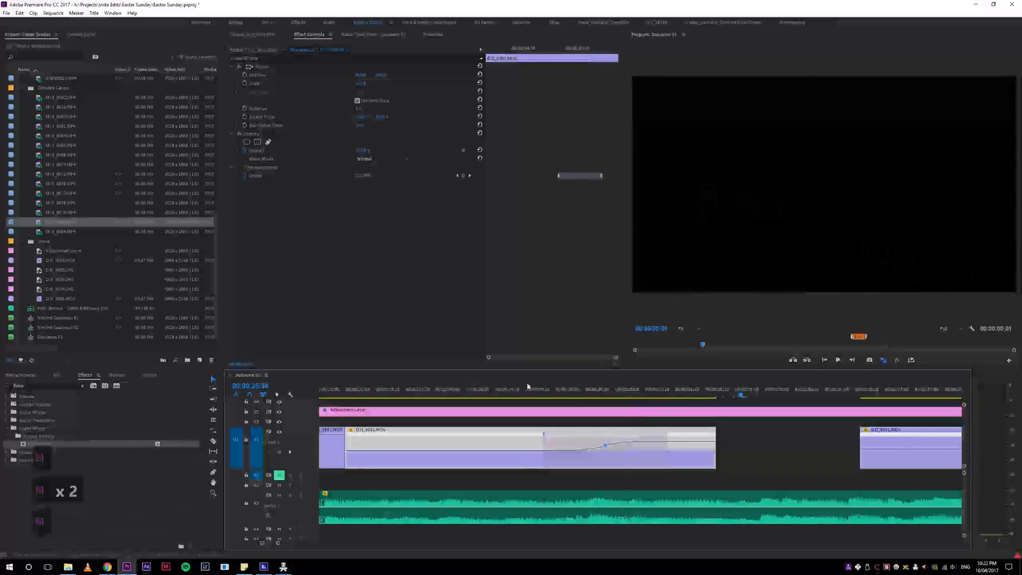
{"action": "key", "text": "space"}
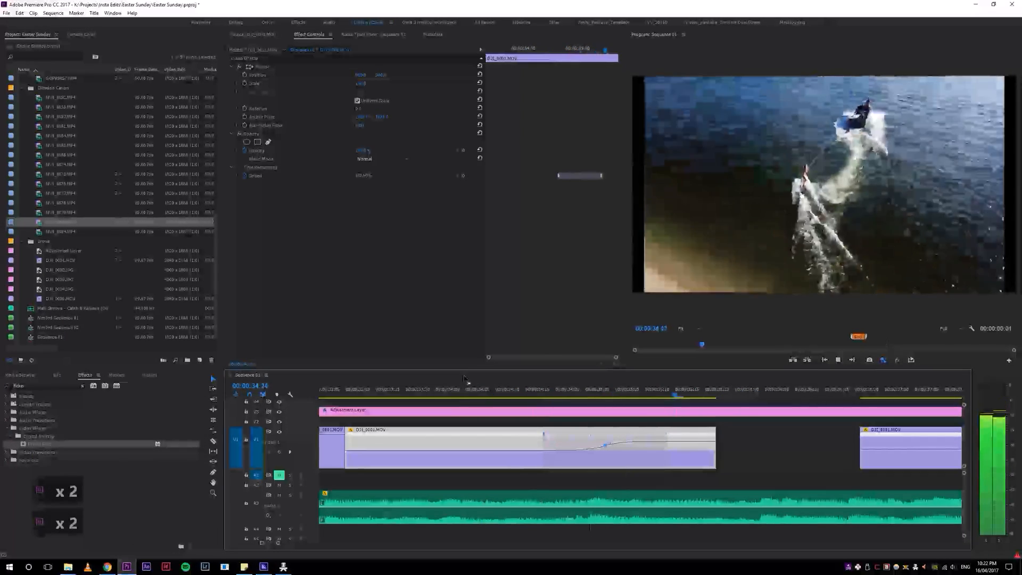
{"action": "key", "text": "space"}
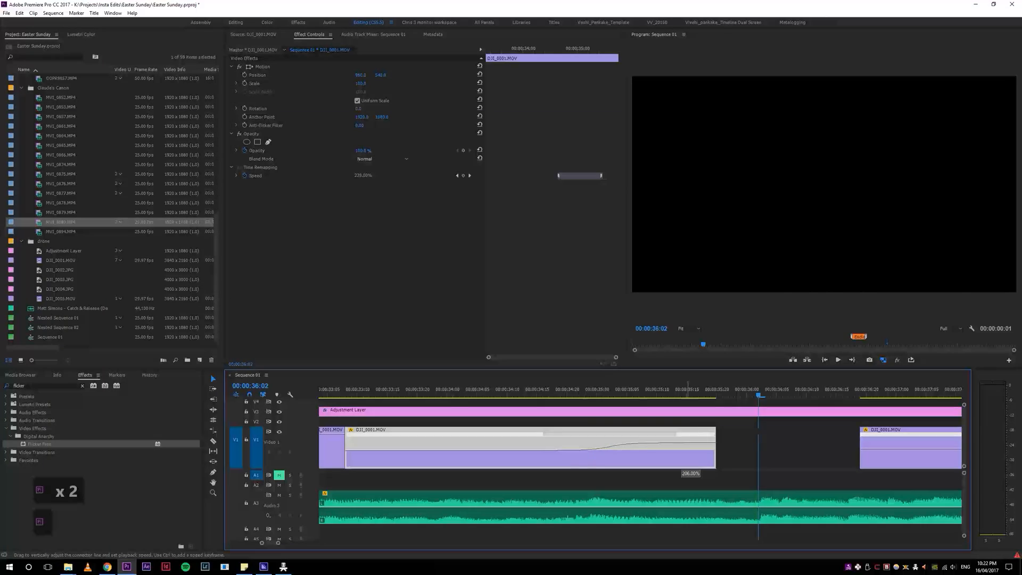
Step: Lower the drone clip's speed after the ramp, and replay the ramp to check its timing
{"action": "left_click_drag", "start_coordinate": [691, 463], "coordinate": [691, 465]}
{"action": "left_click", "coordinate": [453, 389]}
{"action": "key", "text": "space"}
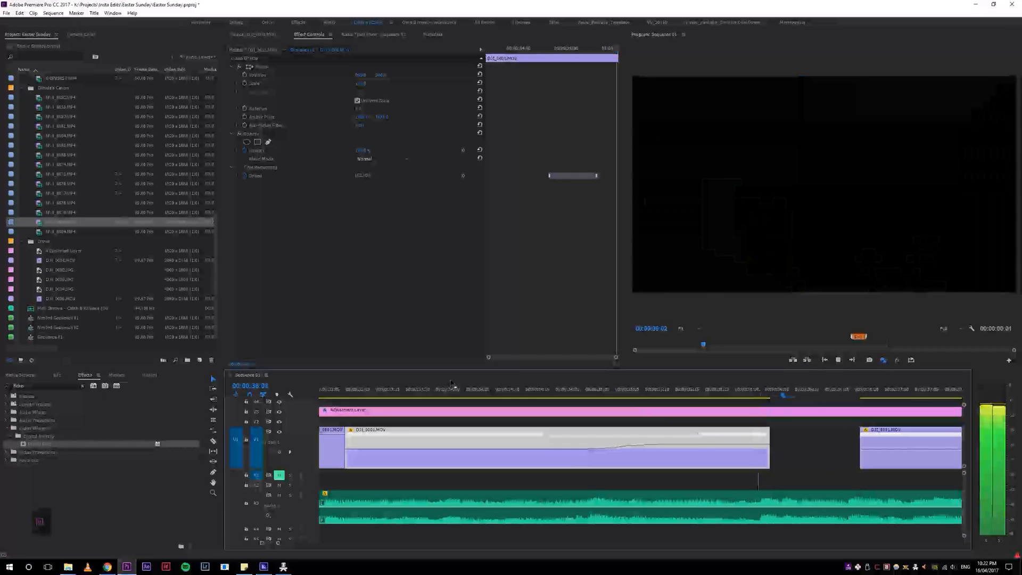
{"action": "key", "text": "space"}
{"action": "left_click_drag", "start_coordinate": [604, 392], "coordinate": [511, 392]}
{"action": "key", "text": "space"}
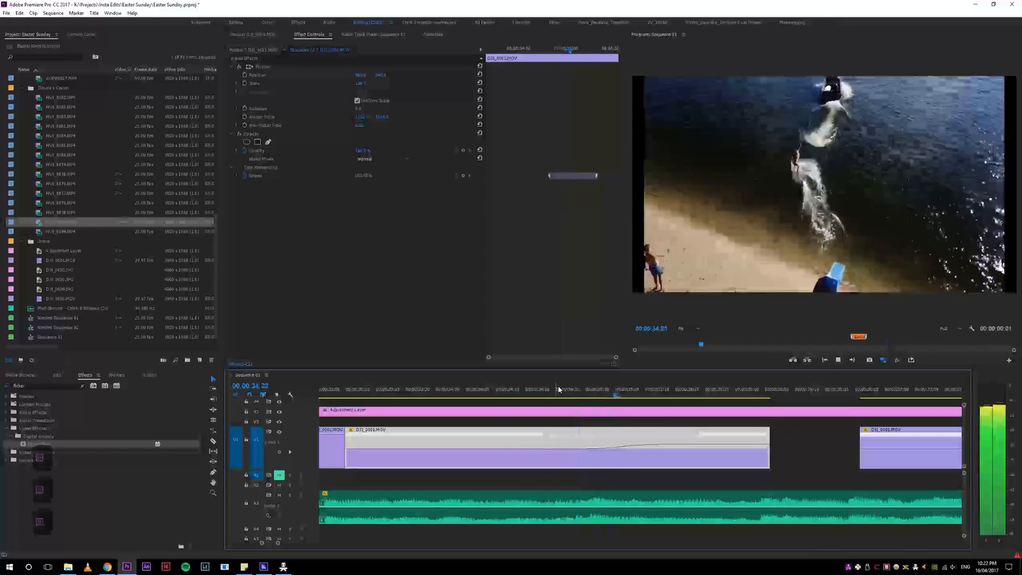
{"action": "key", "text": "space"}
Step: Trim the end of the second drone clip to partway through its speed ramp, and close the gap before the next drone clip
{"action": "left_click_drag", "start_coordinate": [614, 389], "coordinate": [536, 389]}
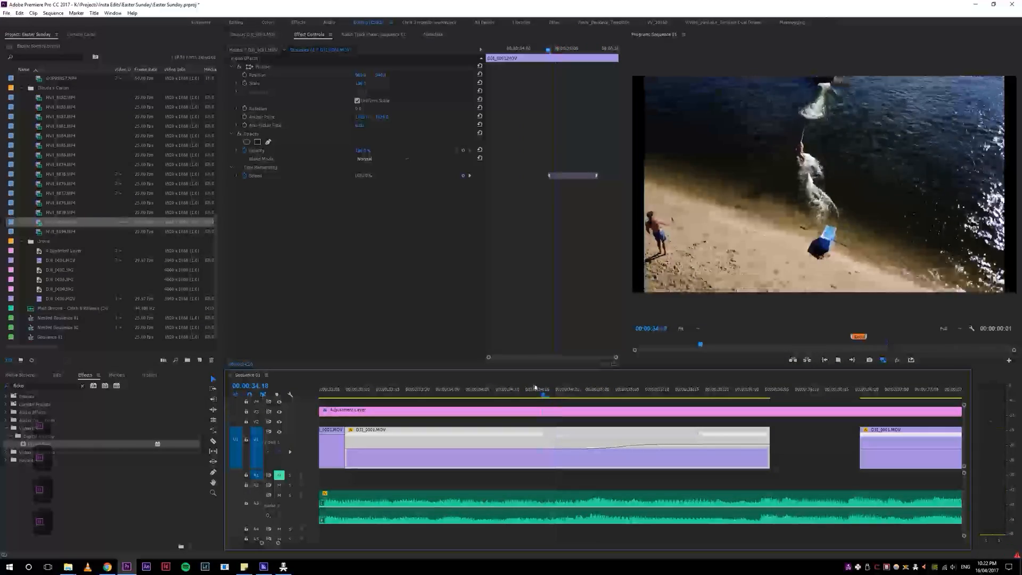
{"action": "key", "text": "space"}
{"action": "key", "text": "space"}
{"action": "left_click_drag", "start_coordinate": [611, 390], "coordinate": [632, 390]}
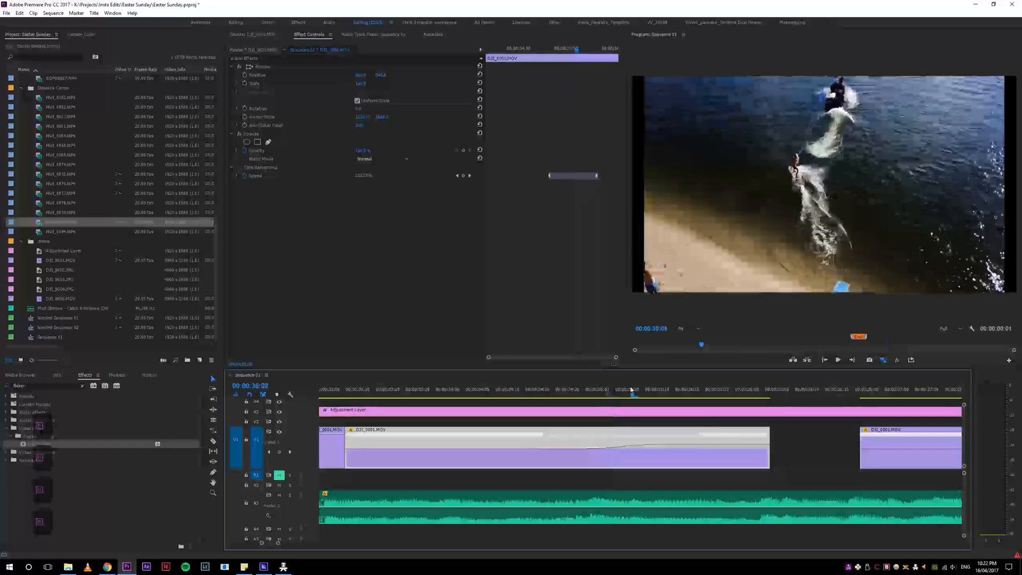
{"action": "key", "text": "w"}
{"action": "left_click", "coordinate": [668, 445]}
{"action": "key", "text": "s"}
Step: Extend the edit point between the speed-ramped clip and the next drone clip a few frames forward, and replay the transition
{"action": "left_click", "coordinate": [507, 390]}
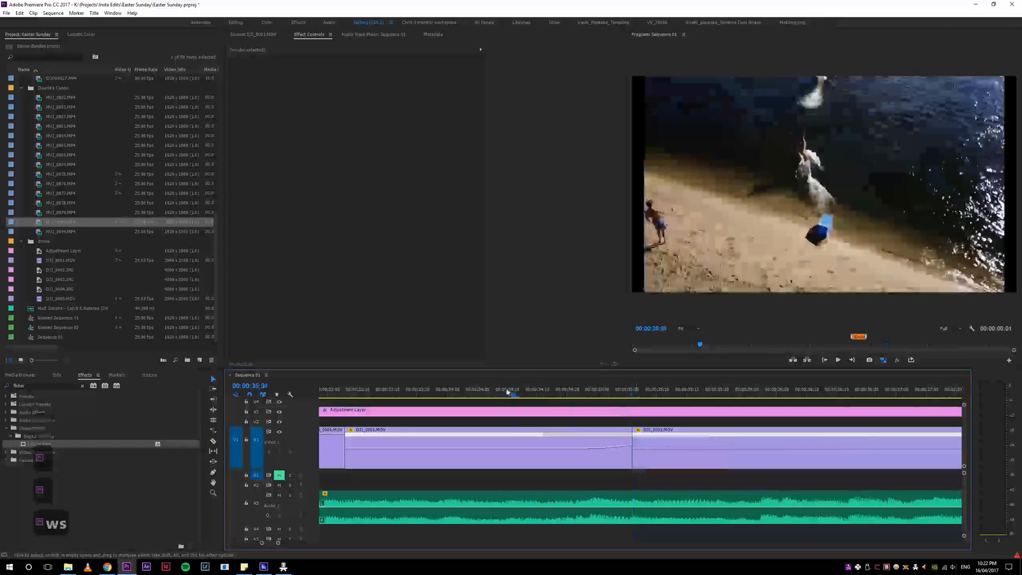
{"action": "key", "text": "space"}
{"action": "key", "text": "space"}
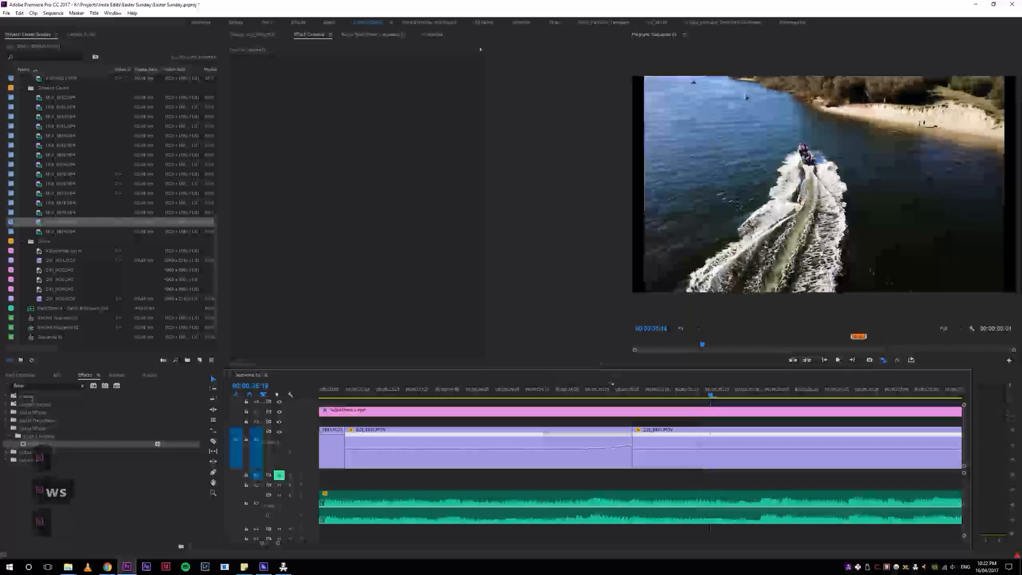
{"action": "left_click", "coordinate": [632, 390]}
{"action": "key", "text": "2"}
{"action": "key", "text": "3"}
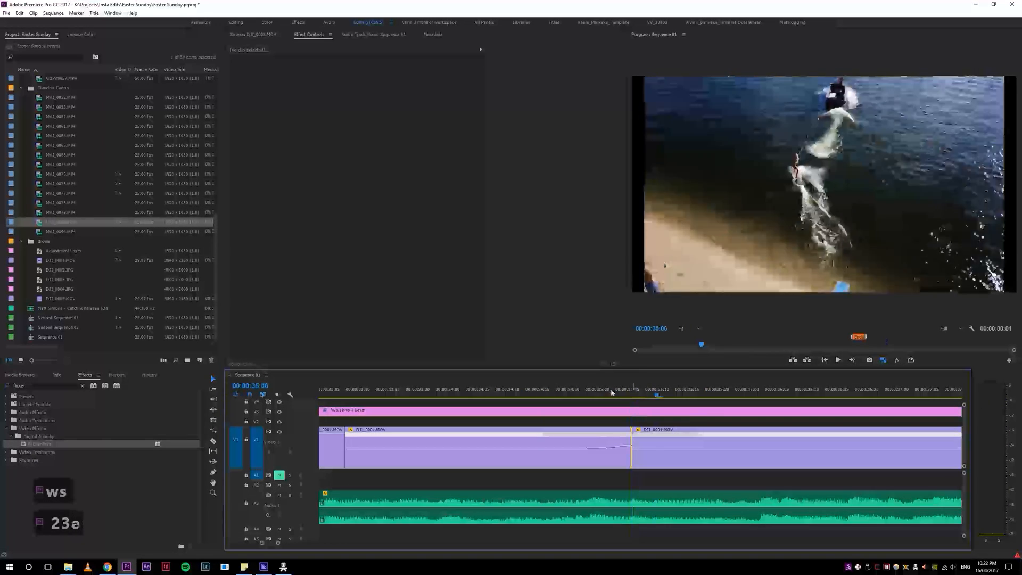
{"action": "key", "text": "e"}
{"action": "left_click", "coordinate": [506, 387]}
{"action": "key", "text": "space"}
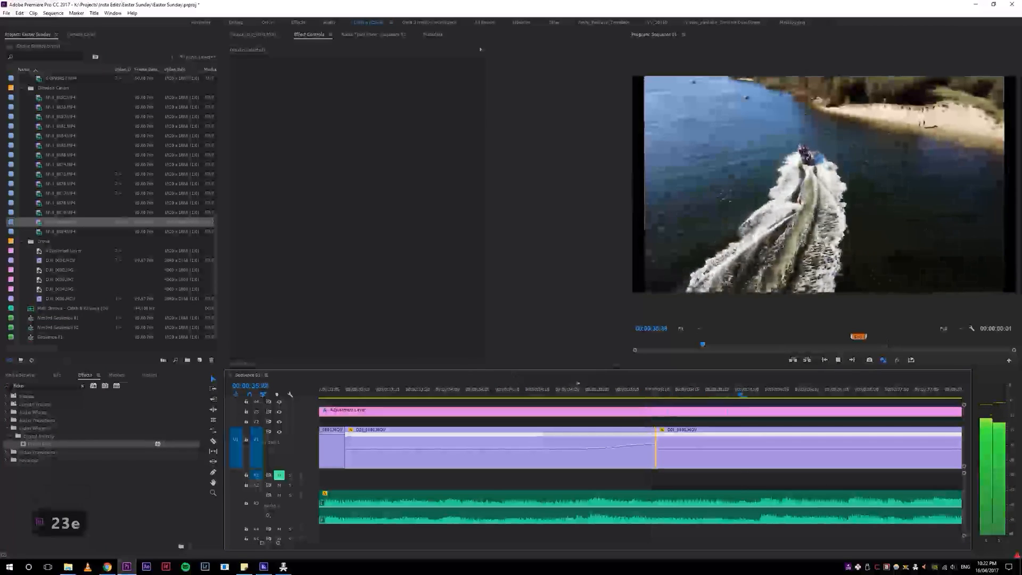
Step: Extend the edit point between the speed-ramped drone clip and the next one a few frames earlier, and replay the transition
{"action": "key", "text": "space"}
{"action": "left_click", "coordinate": [651, 388]}
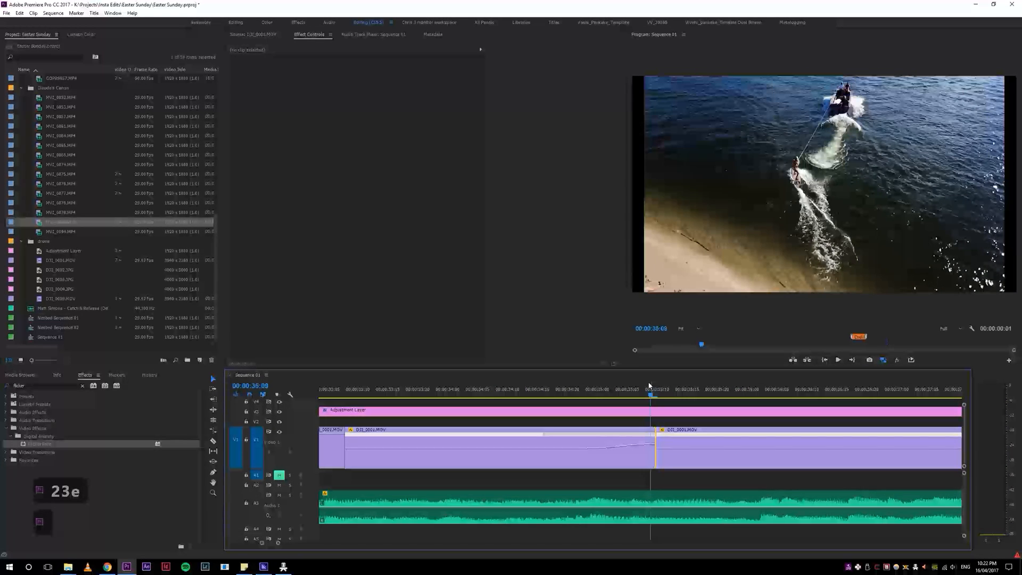
{"action": "key", "text": "e"}
{"action": "left_click", "coordinate": [473, 388]}
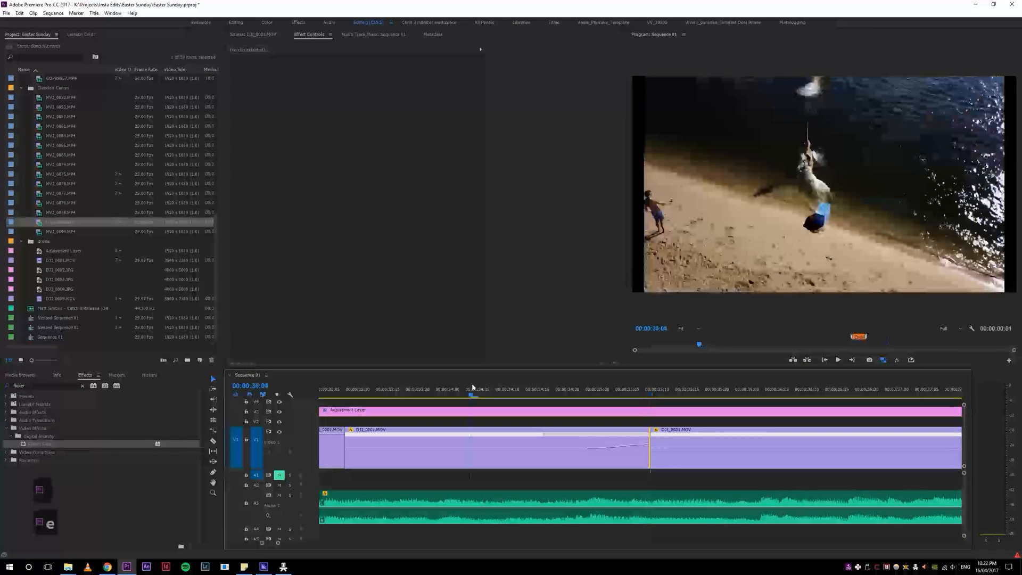
{"action": "key", "text": "space"}
{"action": "key", "text": "z"}
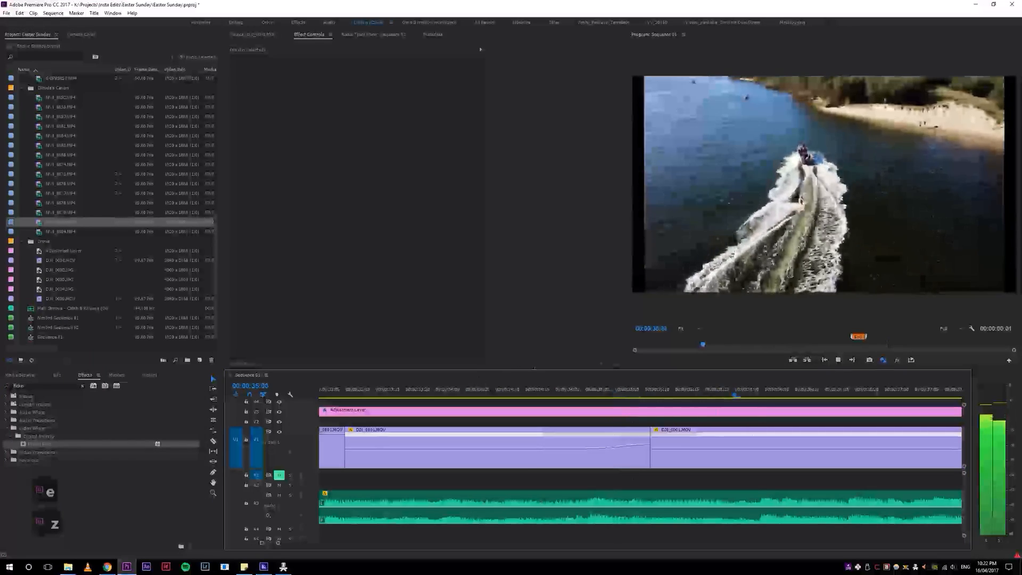
{"action": "key", "text": "z"}
{"action": "left_click", "coordinate": [555, 389]}
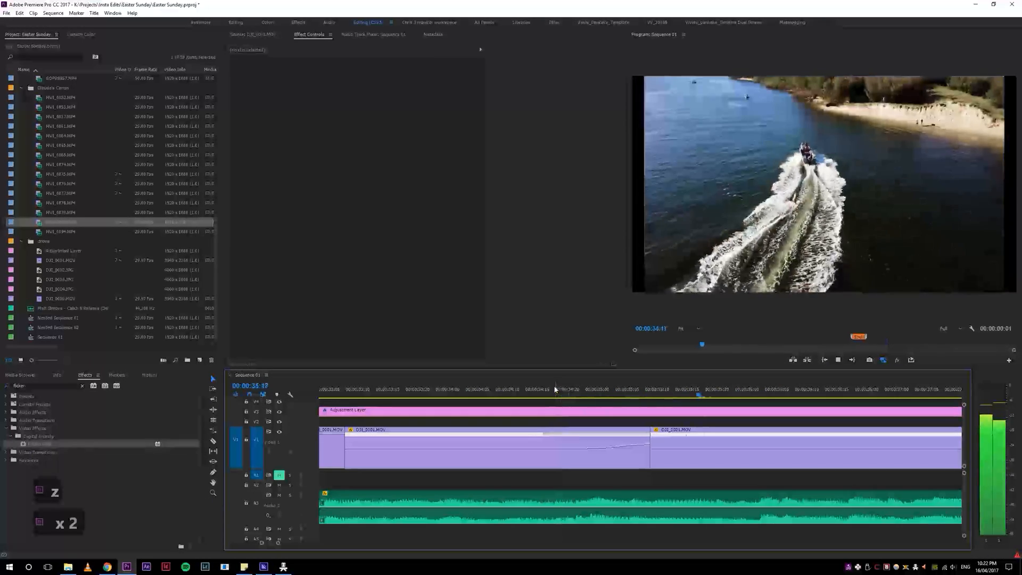
{"action": "key", "text": "space"}
{"action": "left_click_drag", "start_coordinate": [591, 391], "coordinate": [551, 391]}
{"action": "key", "text": "space"}
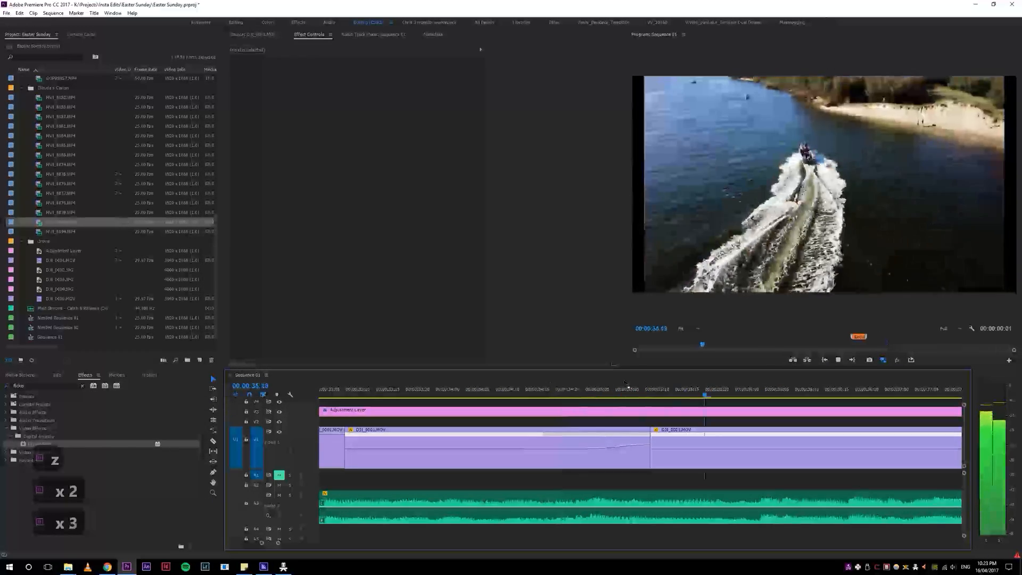
{"action": "key", "text": "space"}
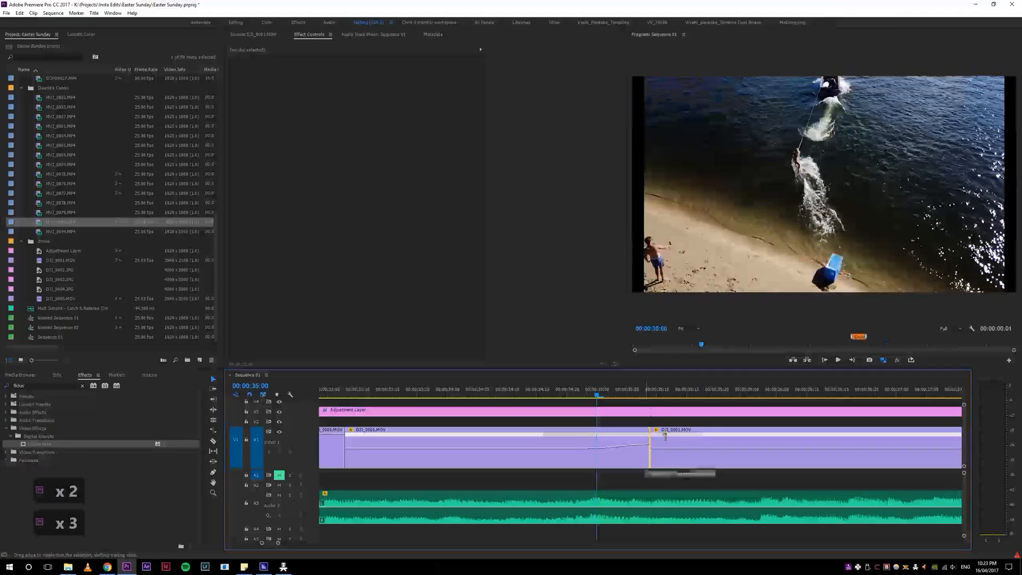
Step: Roll the edit point after the speed ramp several frames forward, and replay the transition
{"action": "left_click_drag", "start_coordinate": [664, 436], "coordinate": [666, 436]}
{"action": "left_click_drag", "start_coordinate": [621, 388], "coordinate": [598, 388]}
{"action": "key", "text": "space"}
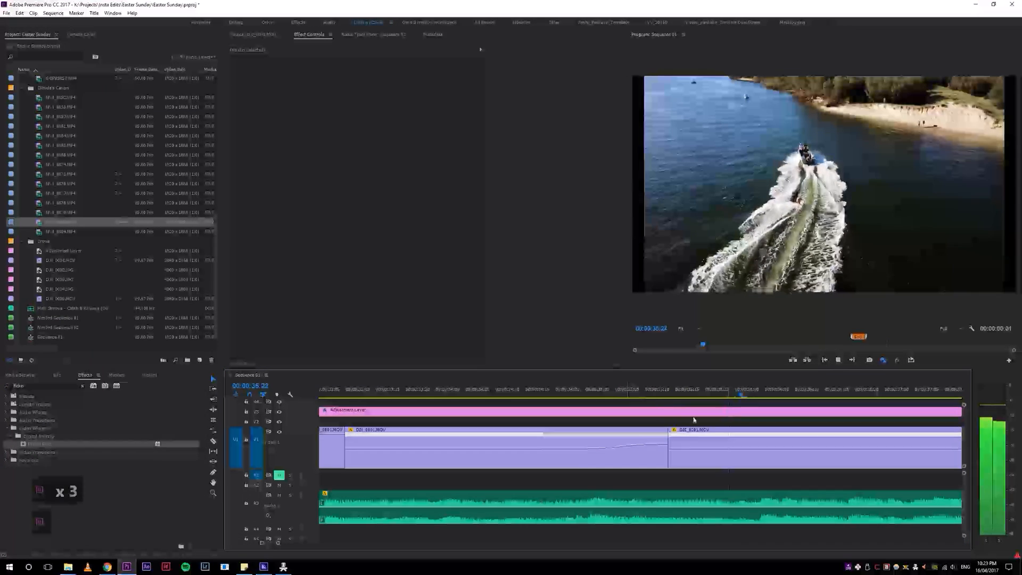
{"action": "key", "text": "space"}
Step: Add a speed keyframe near the start of the following drone clip, raise the speed before it, and spread it into a smooth slow-down ramp
{"action": "left_click", "coordinate": [722, 448]}
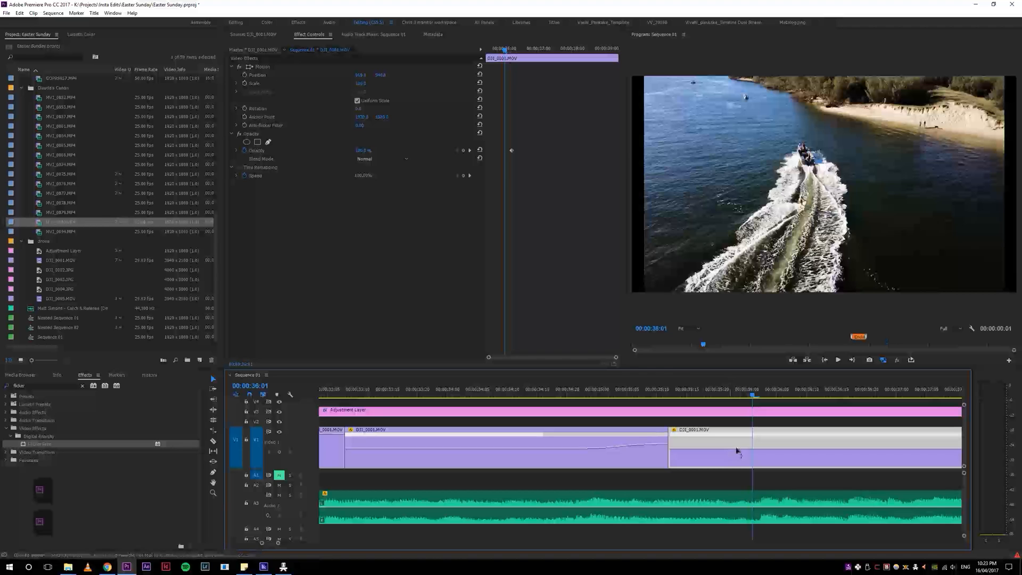
{"action": "right_click", "coordinate": [745, 443]}
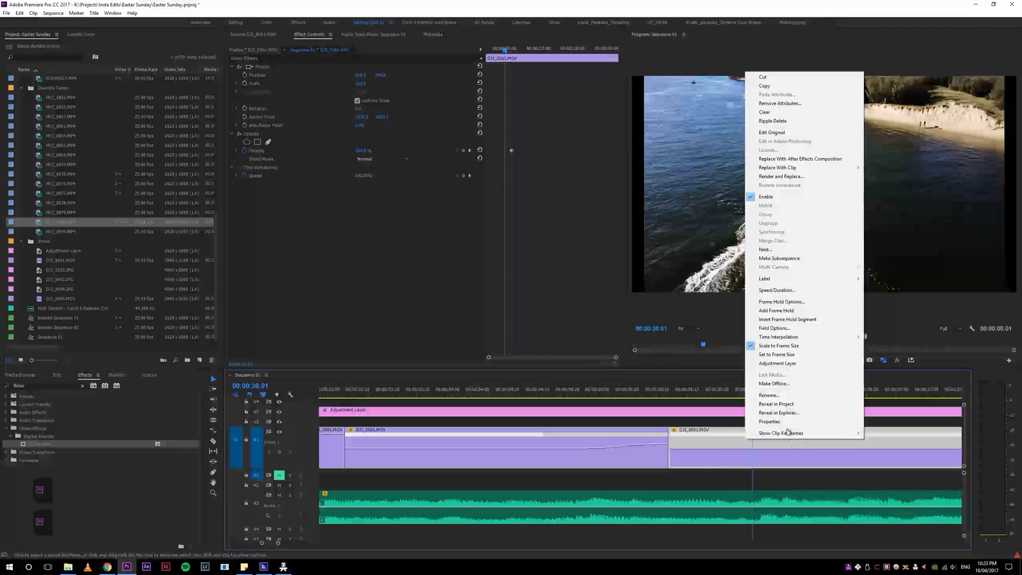
{"action": "mouse_move", "coordinate": [798, 433]}
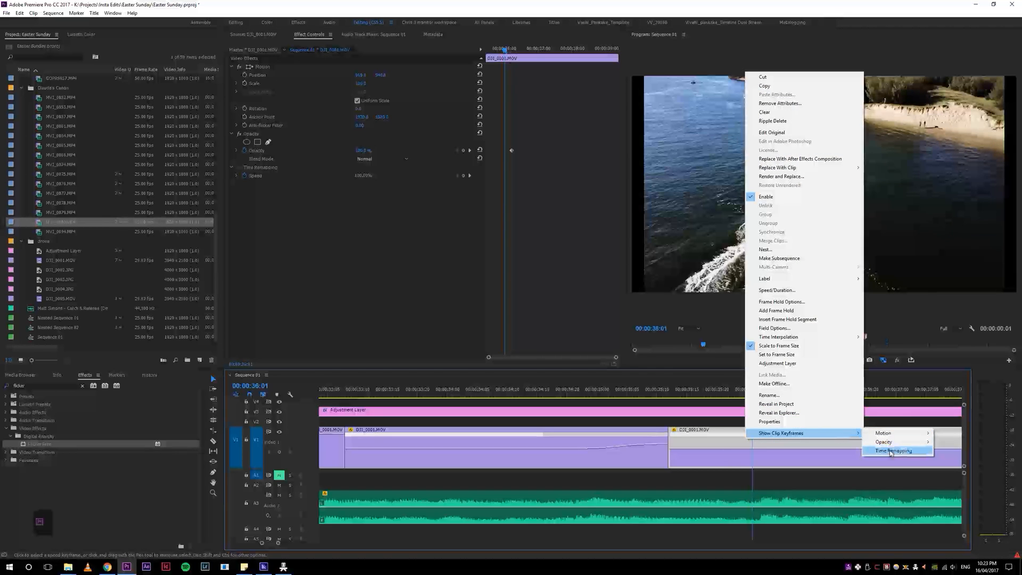
{"action": "left_click", "coordinate": [738, 455]}
{"action": "left_click", "coordinate": [734, 451], "text": "ctrl"}
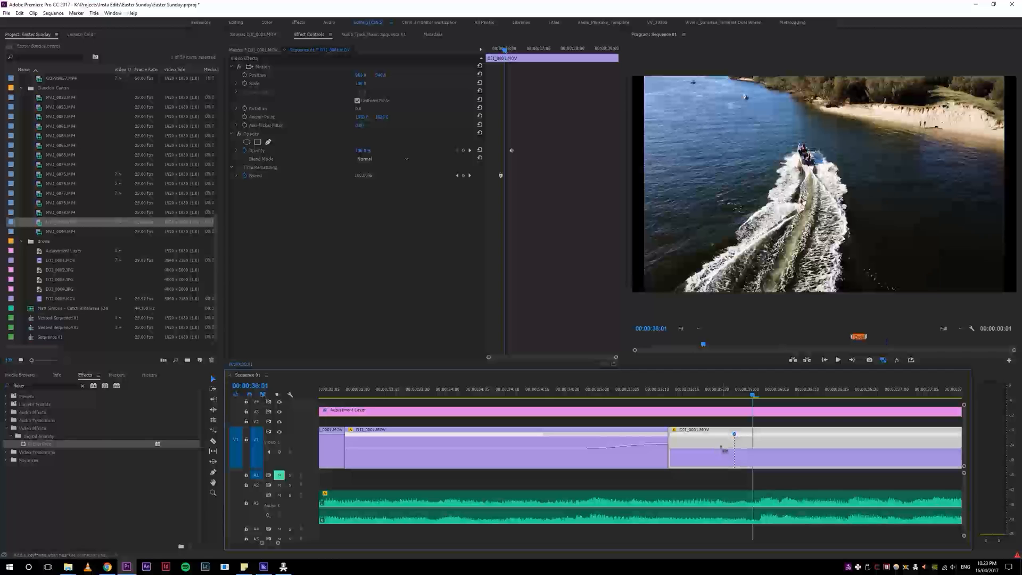
{"action": "left_click_drag", "start_coordinate": [719, 449], "coordinate": [672, 436]}
{"action": "left_click", "coordinate": [717, 438]}
{"action": "left_click_drag", "start_coordinate": [708, 442], "coordinate": [637, 442]}
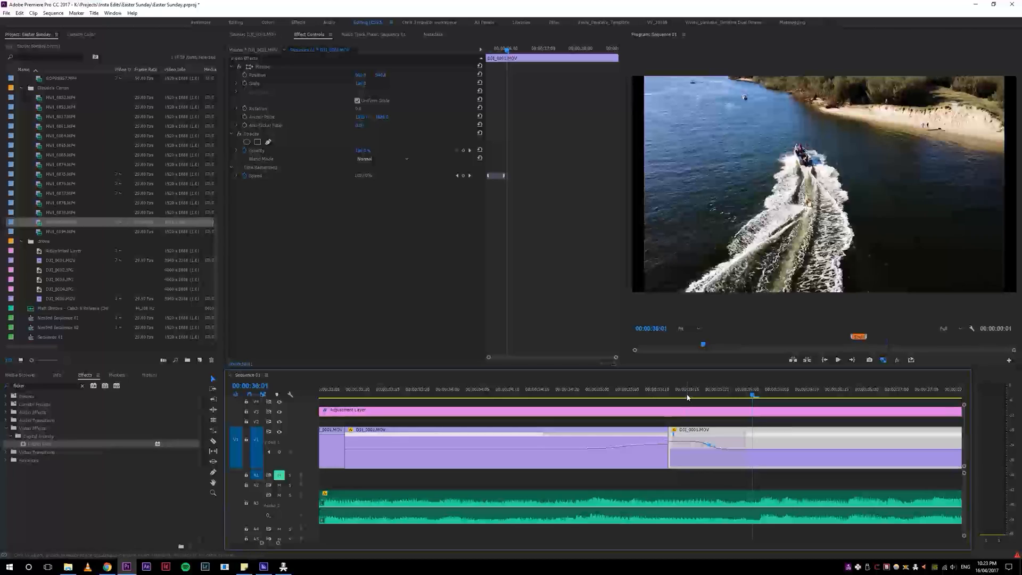
Step: Ripple-trim the start of the following drone clip to partway through its slow-down ramp, and play the cut
{"action": "key", "text": "q"}
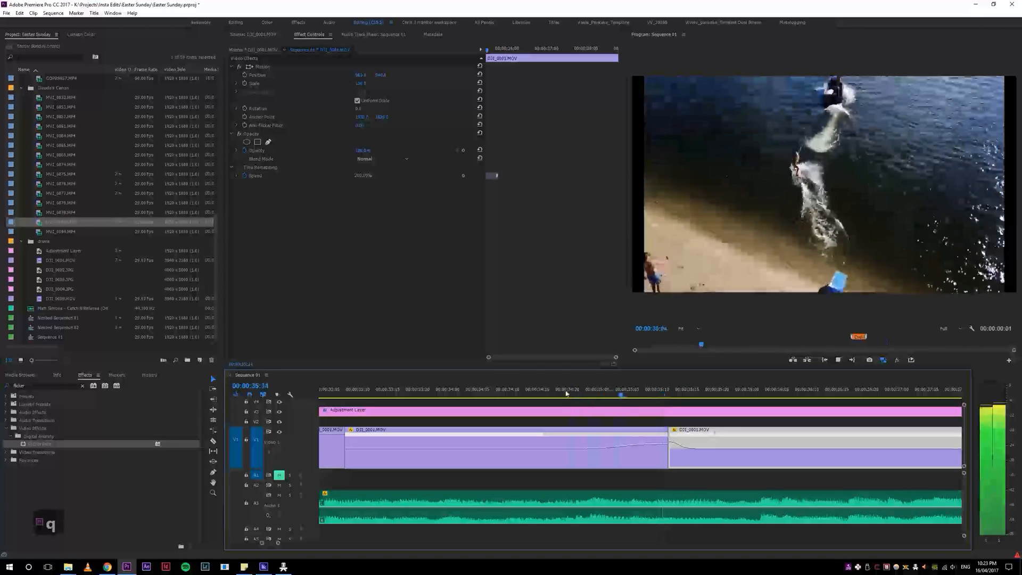
{"action": "key", "text": "space"}
{"action": "left_click", "coordinate": [597, 392]}
{"action": "key", "text": "space"}
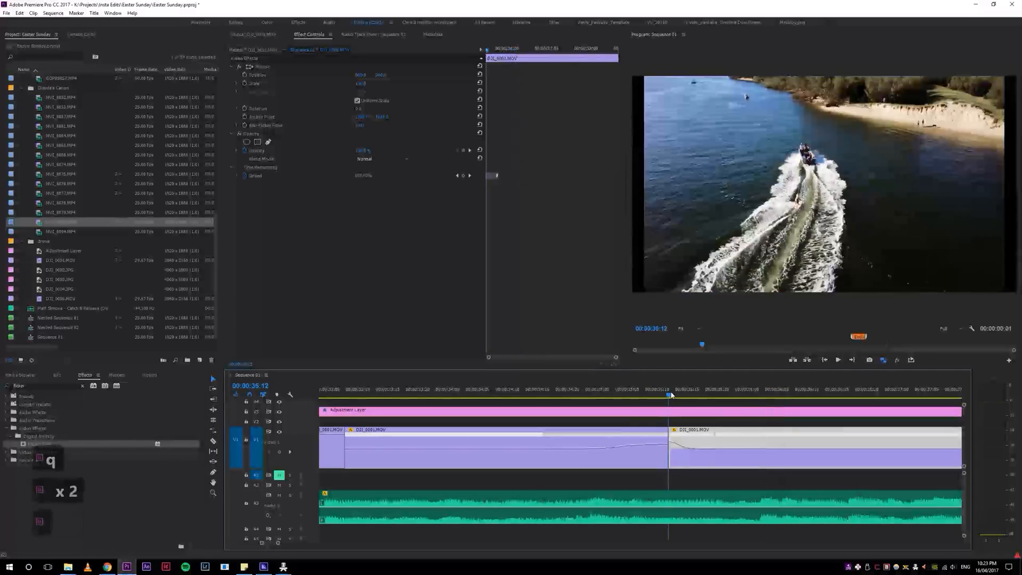
Step: Replay the cut between the two speed-ramped drone clips several times to check how their ramps match
{"action": "left_click", "coordinate": [631, 391]}
{"action": "left_click", "coordinate": [631, 392]}
{"action": "left_click", "coordinate": [630, 391]}
{"action": "left_click", "coordinate": [630, 391]}
{"action": "left_click", "coordinate": [630, 390]}
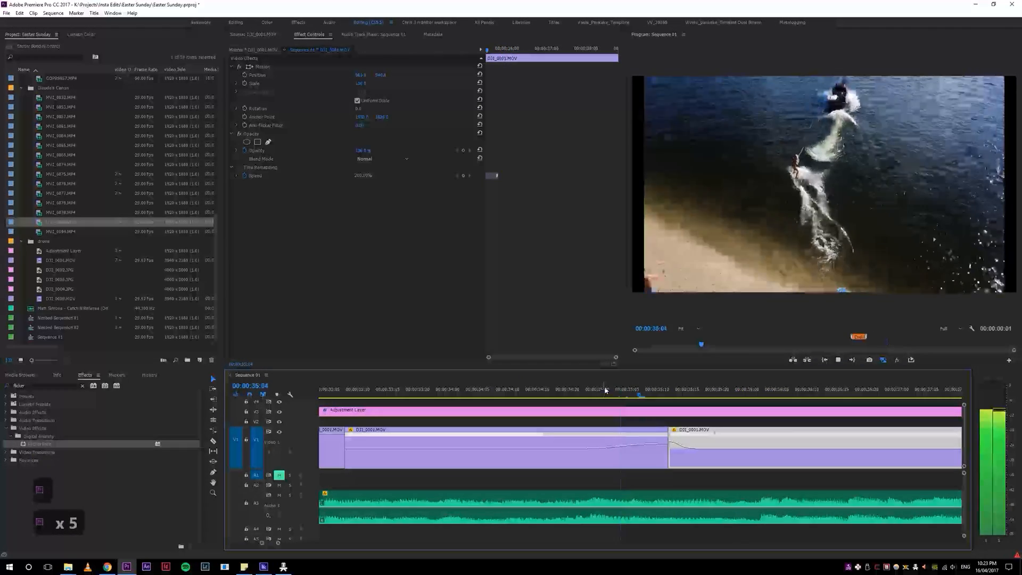
{"action": "left_click_drag", "start_coordinate": [631, 391], "coordinate": [544, 407]}
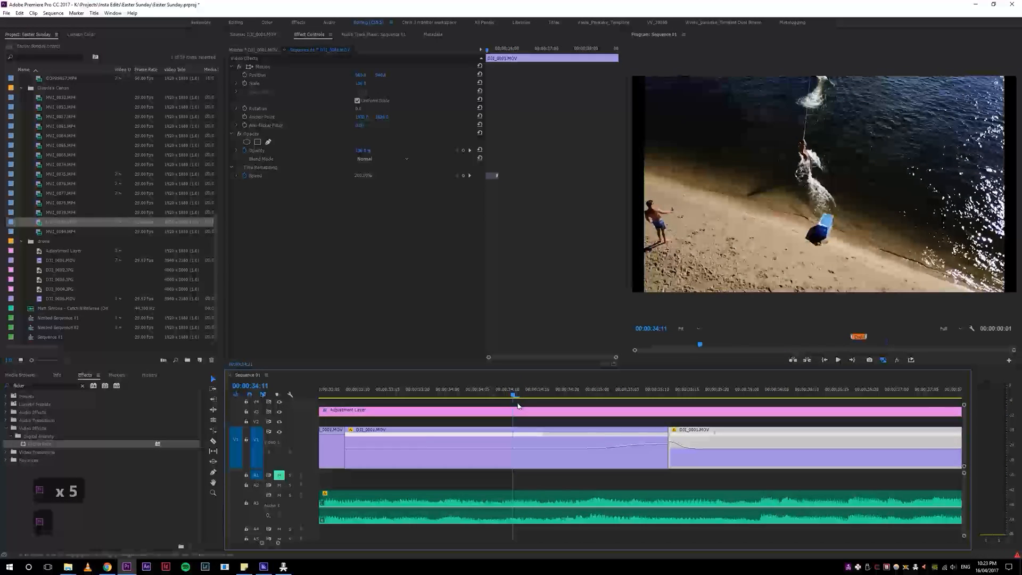
{"action": "scroll", "coordinate": [516, 407], "scroll_direction": "up", "scroll_amount": 4}
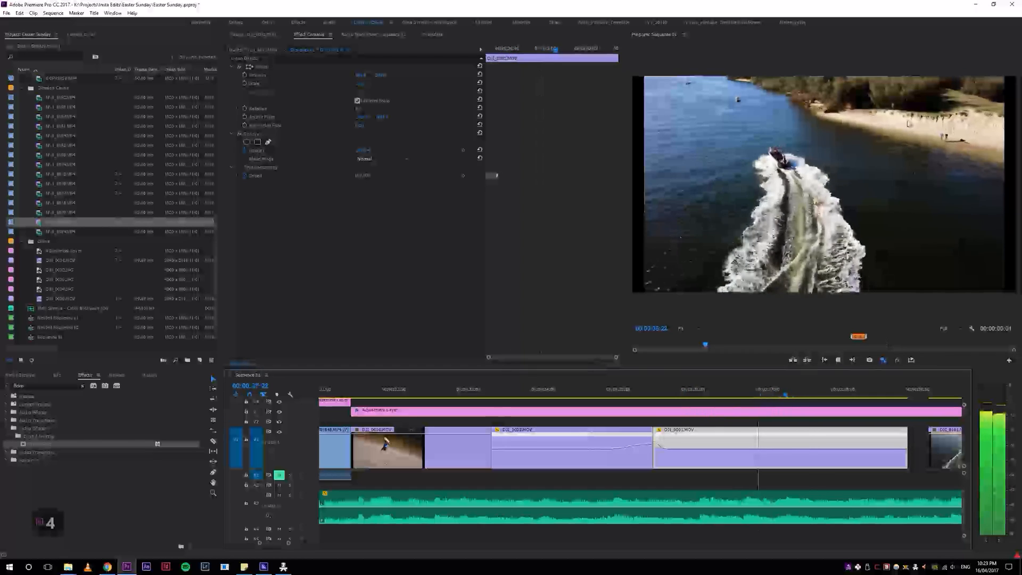
{"action": "left_click", "coordinate": [575, 397]}
{"action": "left_click_drag", "start_coordinate": [576, 399], "coordinate": [567, 397]}
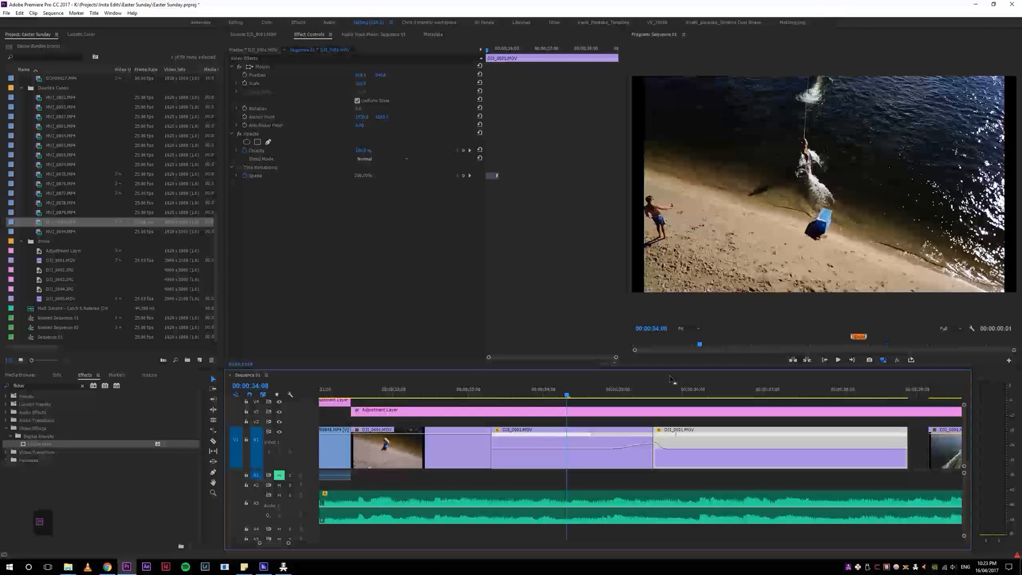
{"action": "key", "text": "space"}
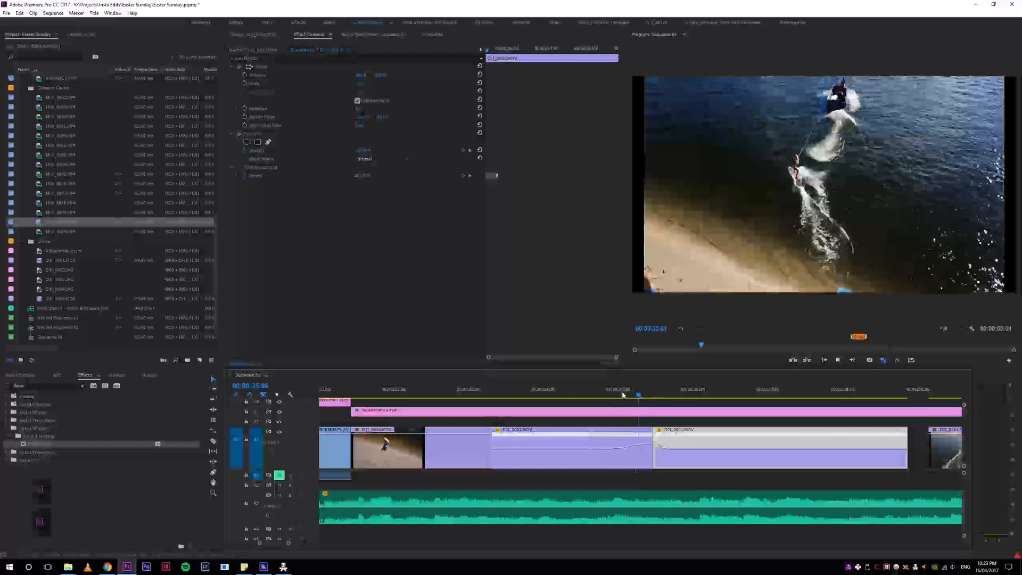
{"action": "key", "text": "space"}
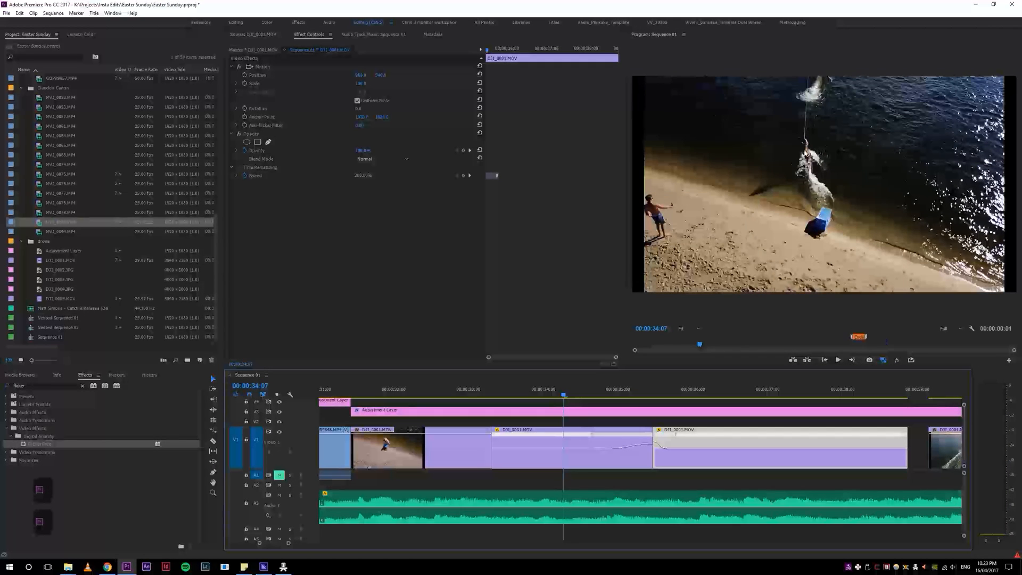
{"action": "key", "text": "space"}
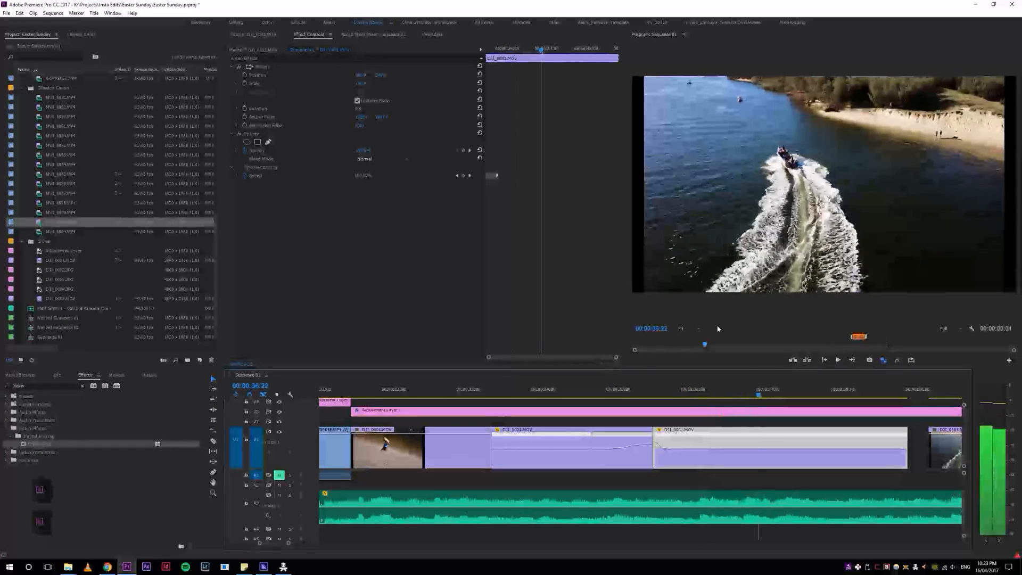
{"action": "key", "text": "space"}
Step: Review the boat shot after the slow-down ramp up to near its end, and recheck the transition leading into it
{"action": "left_click_drag", "start_coordinate": [668, 399], "coordinate": [734, 352]}
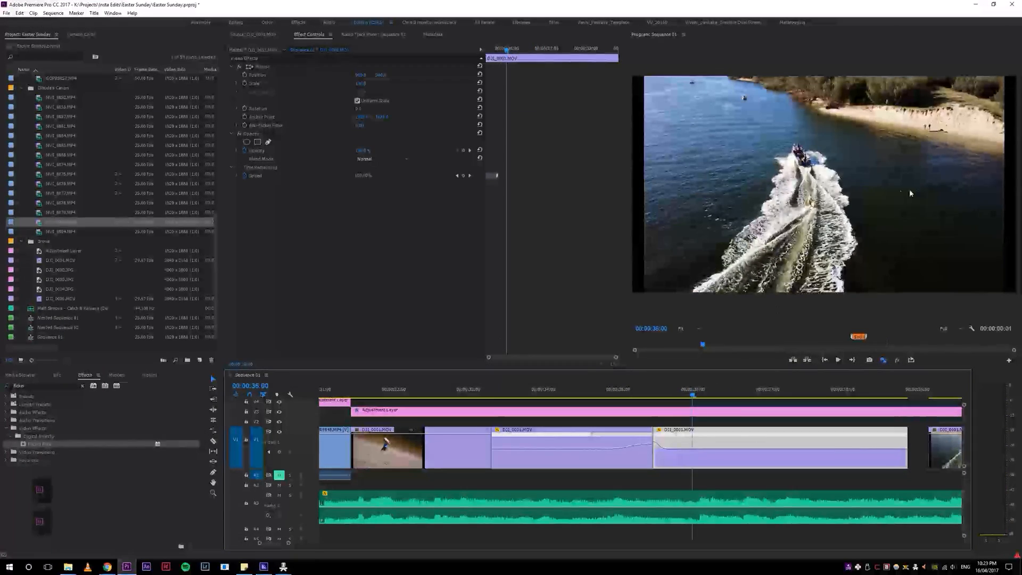
{"action": "key", "text": "space"}
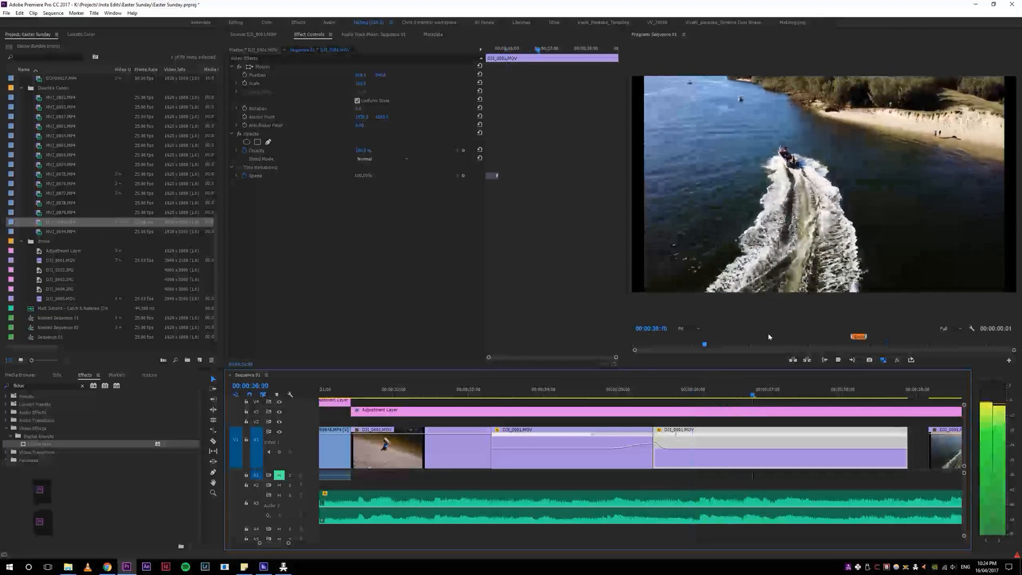
{"action": "key", "text": "space"}
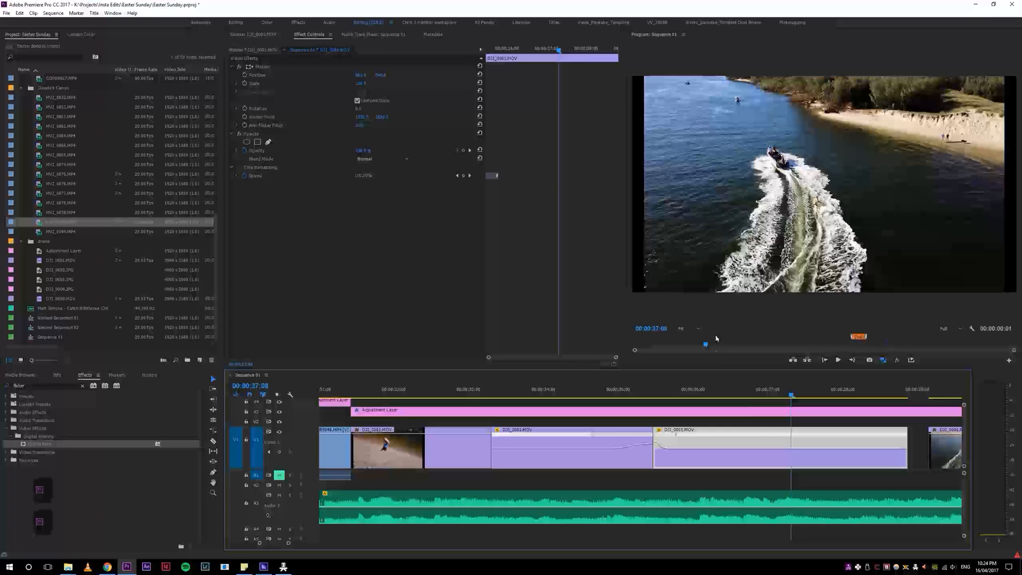
{"action": "left_click_drag", "start_coordinate": [797, 398], "coordinate": [848, 394]}
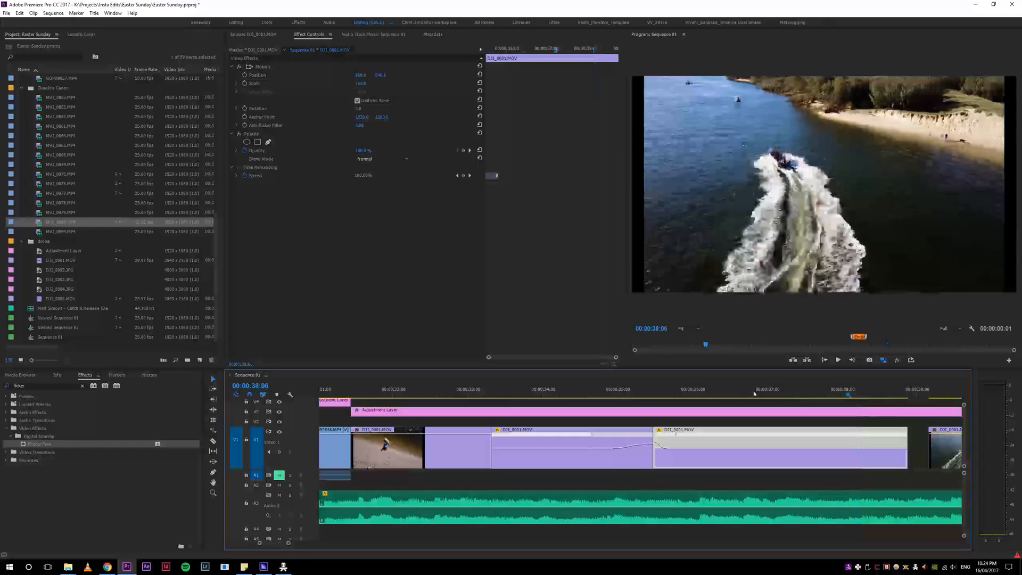
{"action": "left_click_drag", "start_coordinate": [656, 396], "coordinate": [584, 397]}
{"action": "key", "text": "space"}
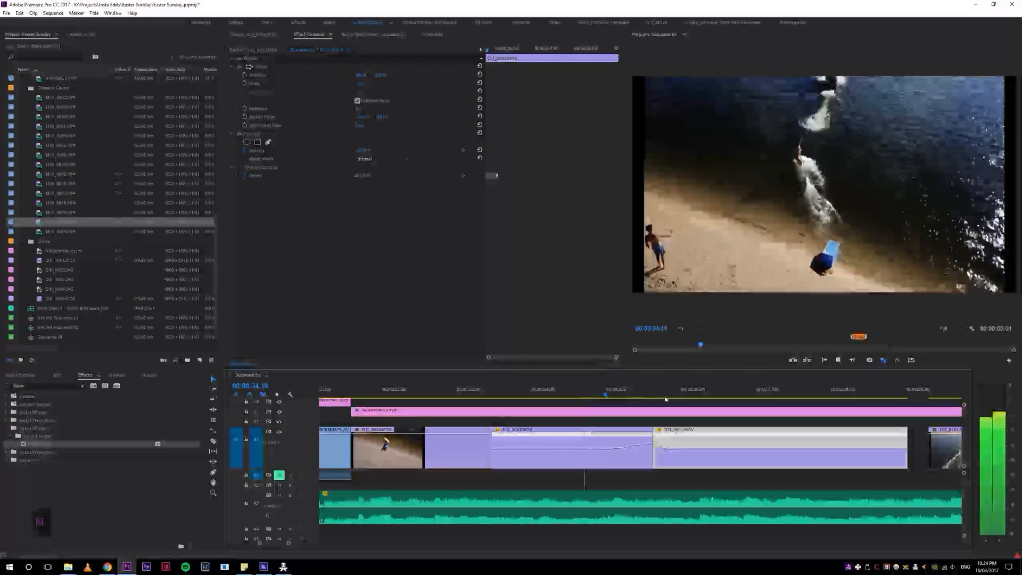
{"action": "key", "text": "space"}
{"action": "left_click", "coordinate": [601, 397]}
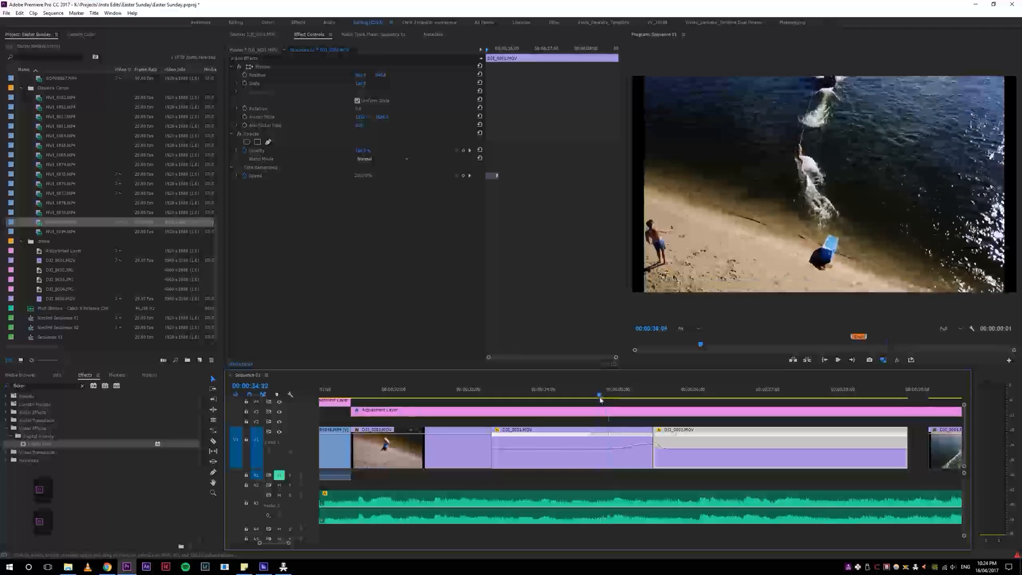
{"action": "key", "text": "space"}
{"action": "key", "text": "space"}
{"action": "left_click_drag", "start_coordinate": [623, 396], "coordinate": [534, 399]}
{"action": "key", "text": "space"}
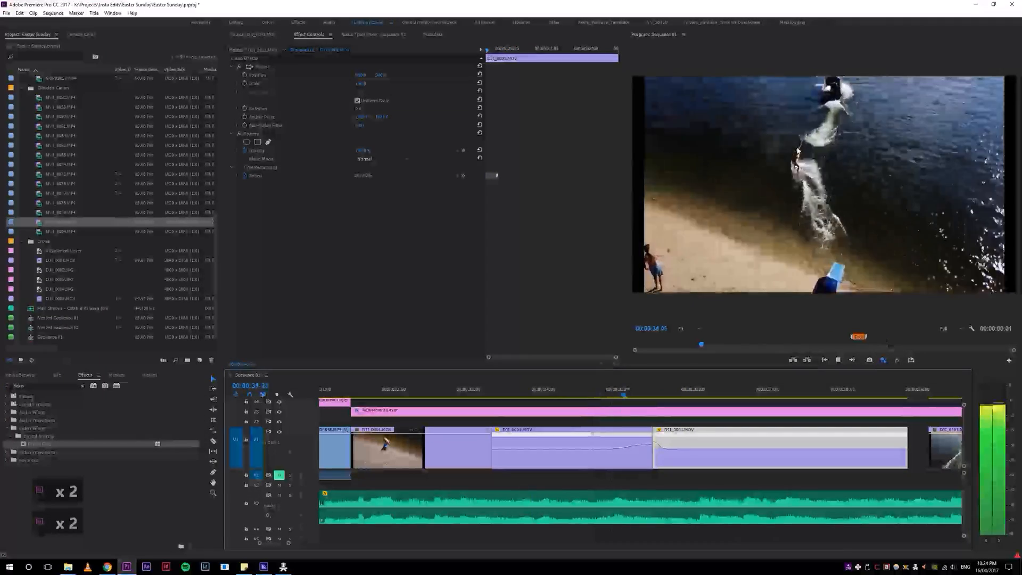
{"action": "key", "text": "space"}
{"action": "left_click_drag", "start_coordinate": [634, 388], "coordinate": [533, 388]}
{"action": "key", "text": "space"}
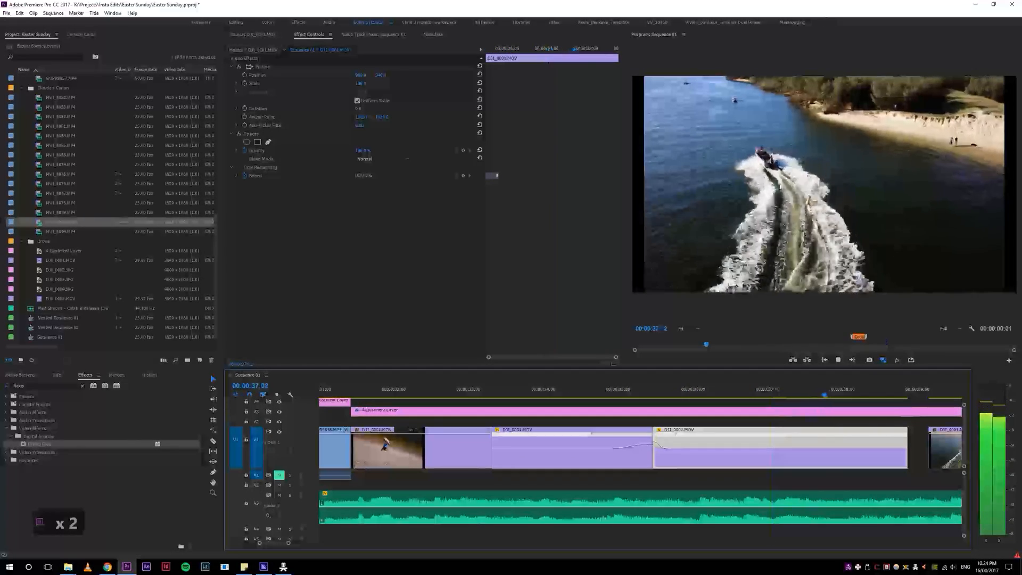
Step: Close the gap between the second speed-ramped drone clip and the next wakeboarding clip, and play across the cut
{"action": "key", "text": "4"}
{"action": "key", "text": "4"}
{"action": "key", "text": "5"}
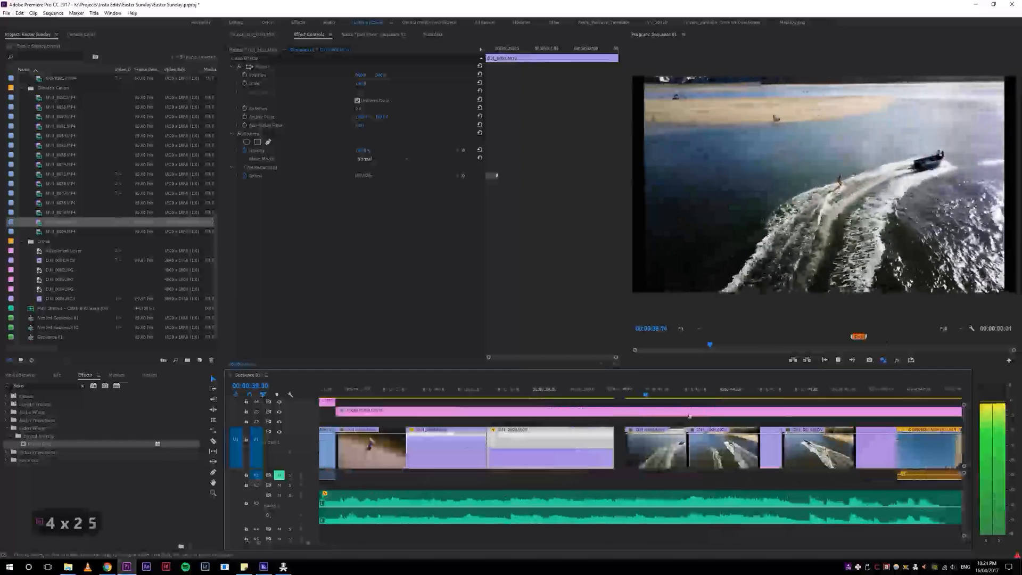
{"action": "key", "text": "space"}
{"action": "left_click", "coordinate": [620, 448]}
{"action": "key", "text": "s"}
{"action": "left_click", "coordinate": [606, 387]}
{"action": "key", "text": "space"}
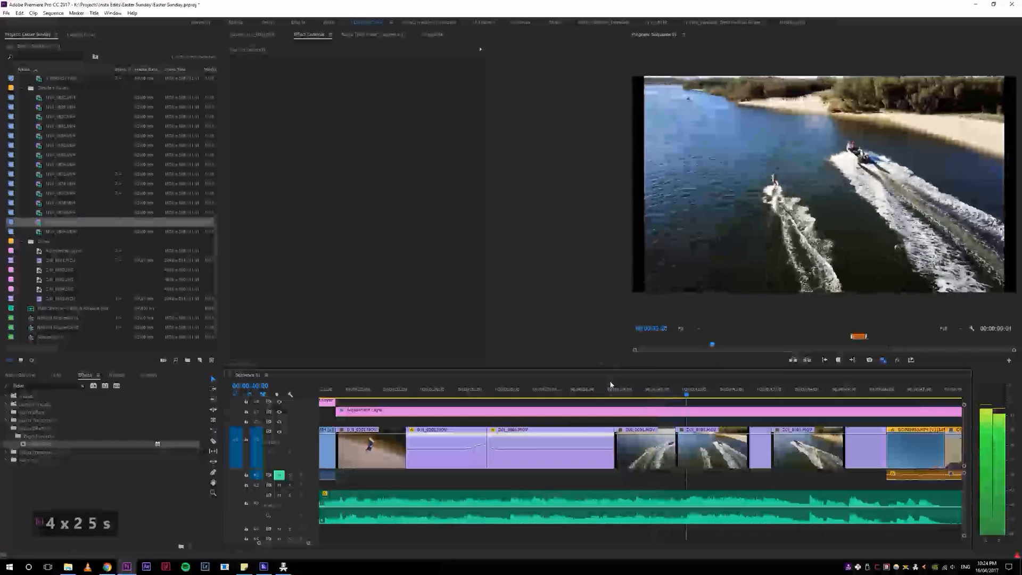
{"action": "key", "text": "space"}
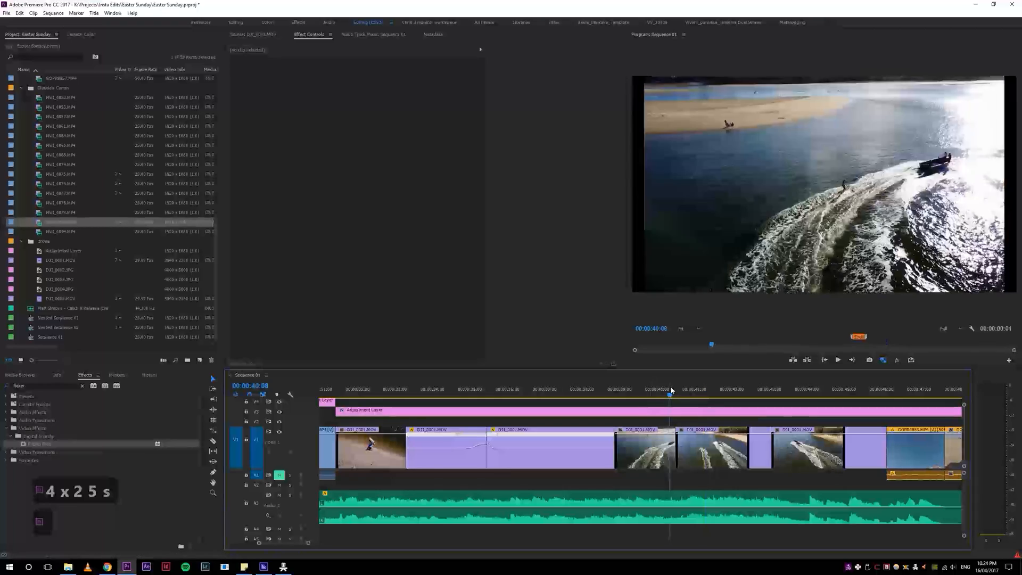
Step: Ripple-trim the end of the wakeboarding clip after the speed-ramped shots by a few frames, and play the rest of the sequence
{"action": "key", "text": "w"}
{"action": "left_click", "coordinate": [593, 392]}
{"action": "key", "text": "space"}
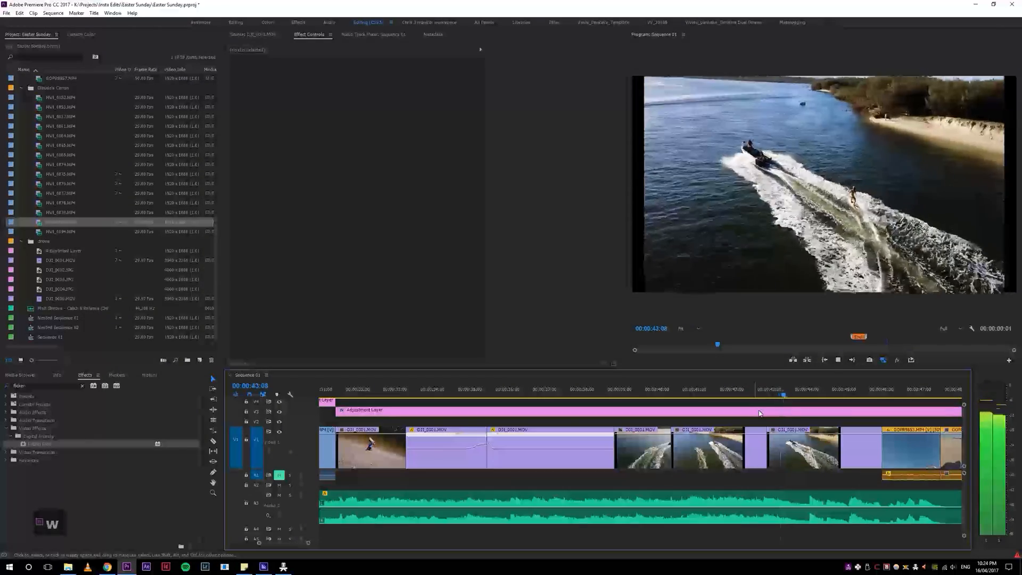
{"action": "key", "text": "space"}
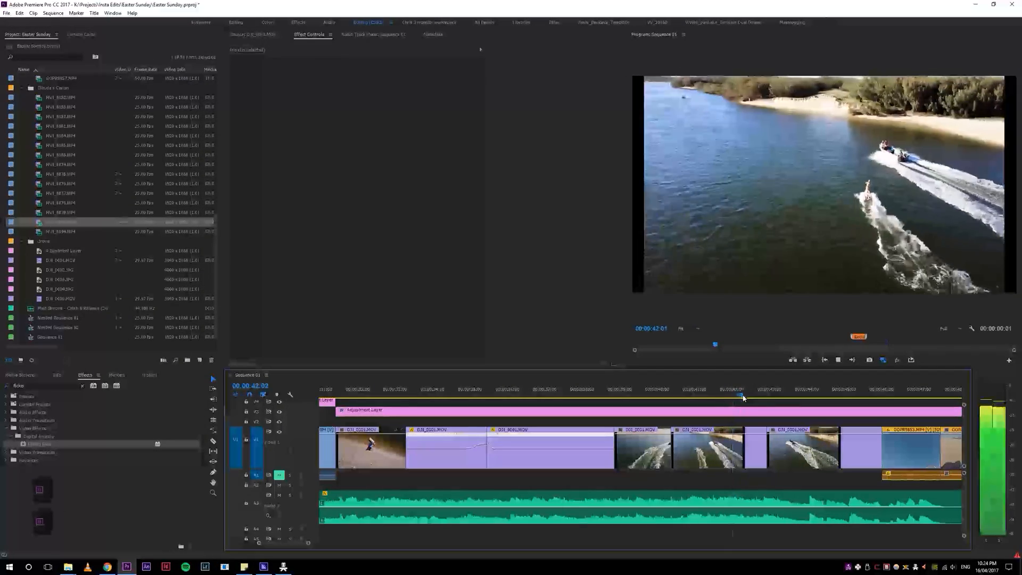
{"action": "scroll", "coordinate": [746, 420], "scroll_direction": "down", "scroll_amount": 3}
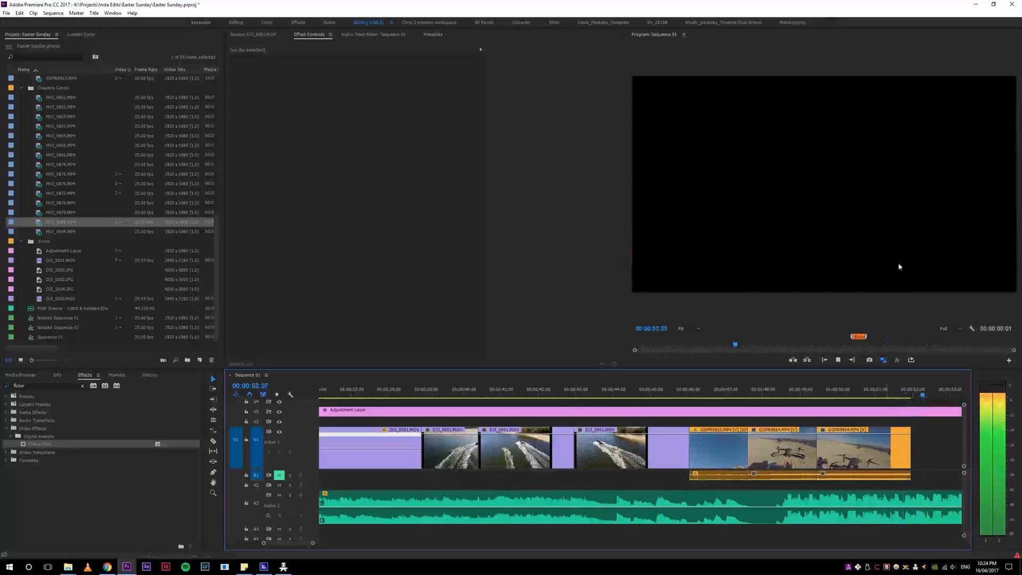
Step: Play on past the gap after the wakeboarding clips and review the isolated group of GoPro clips around the one-minute mark
{"action": "key", "text": "4"}
{"action": "key", "text": "4"}
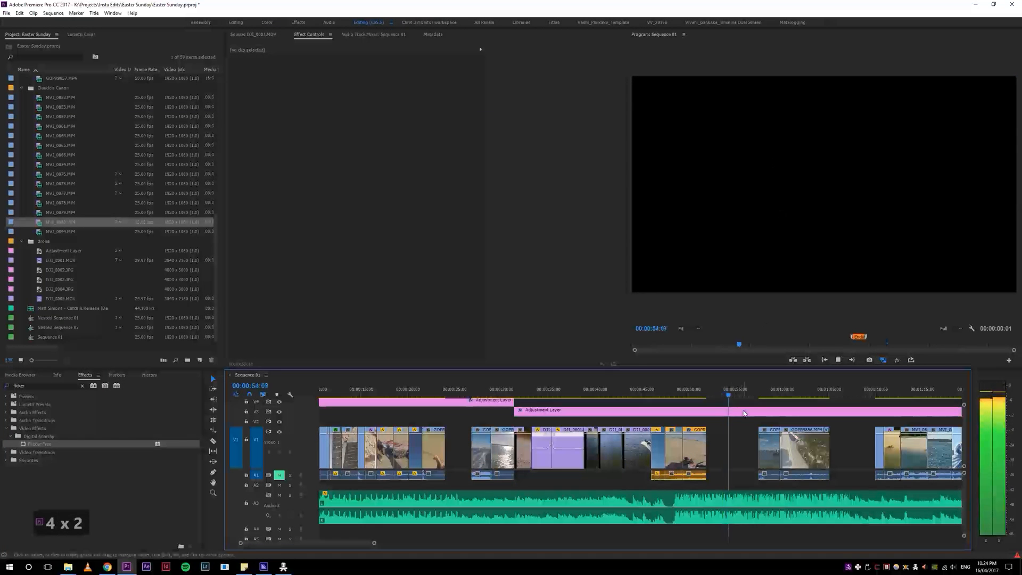
{"action": "left_click", "coordinate": [759, 390]}
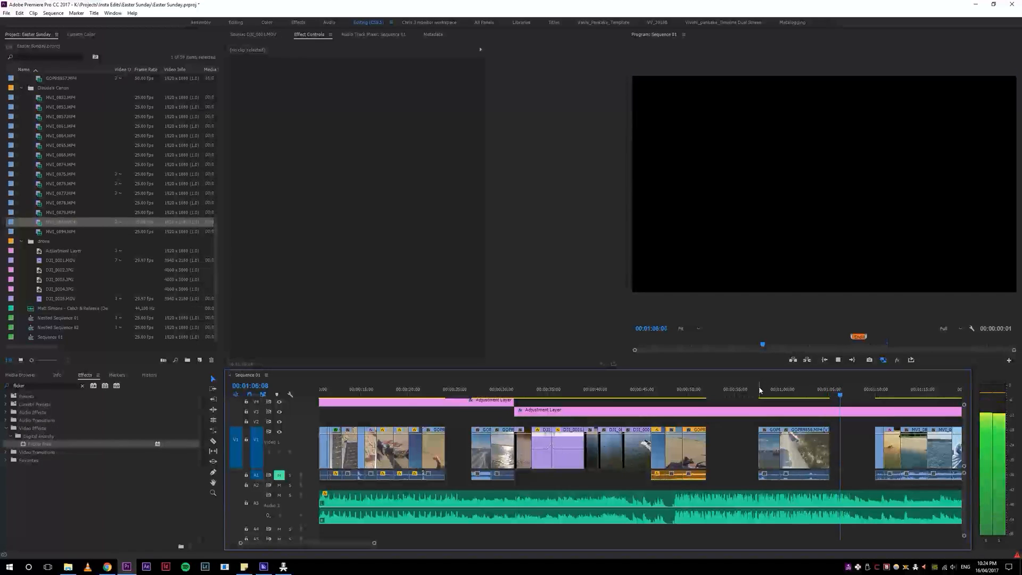
{"action": "key", "text": "space"}
{"action": "left_click_drag", "start_coordinate": [802, 394], "coordinate": [810, 390]}
{"action": "key", "text": "4"}
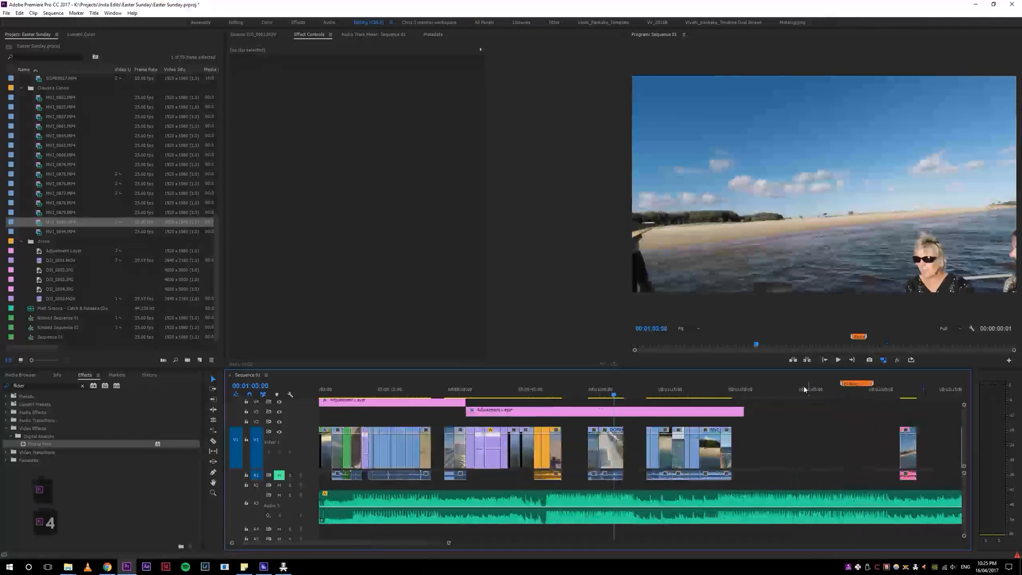
Step: Play the following wakeboarding group from its first beach-start shot, and replay the take-off from the blue box
{"action": "left_click", "coordinate": [646, 393]}
{"action": "key", "text": "space"}
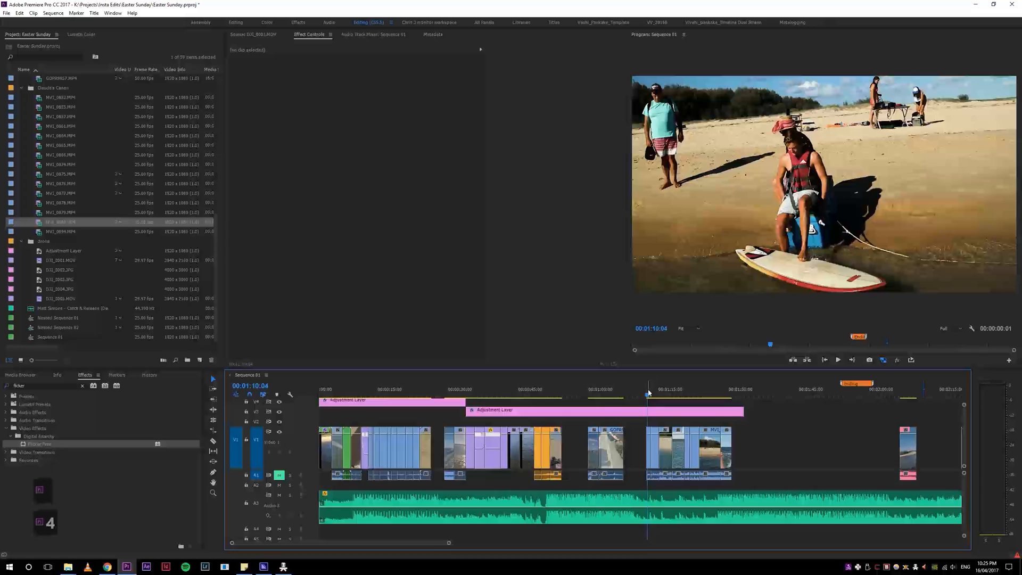
{"action": "key", "text": "5"}
{"action": "key", "text": "5"}
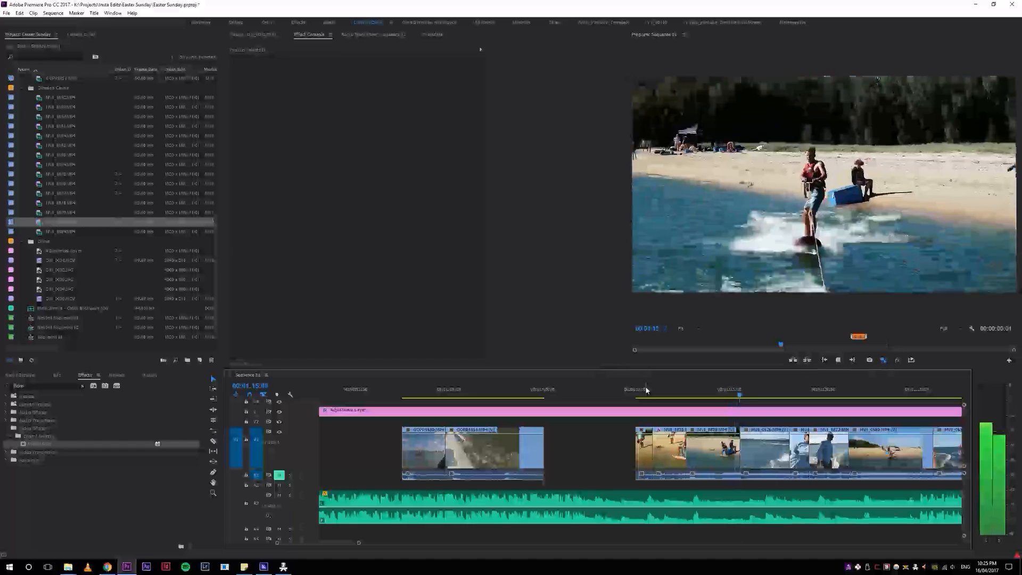
{"action": "left_click", "coordinate": [693, 395]}
{"action": "key", "text": "space"}
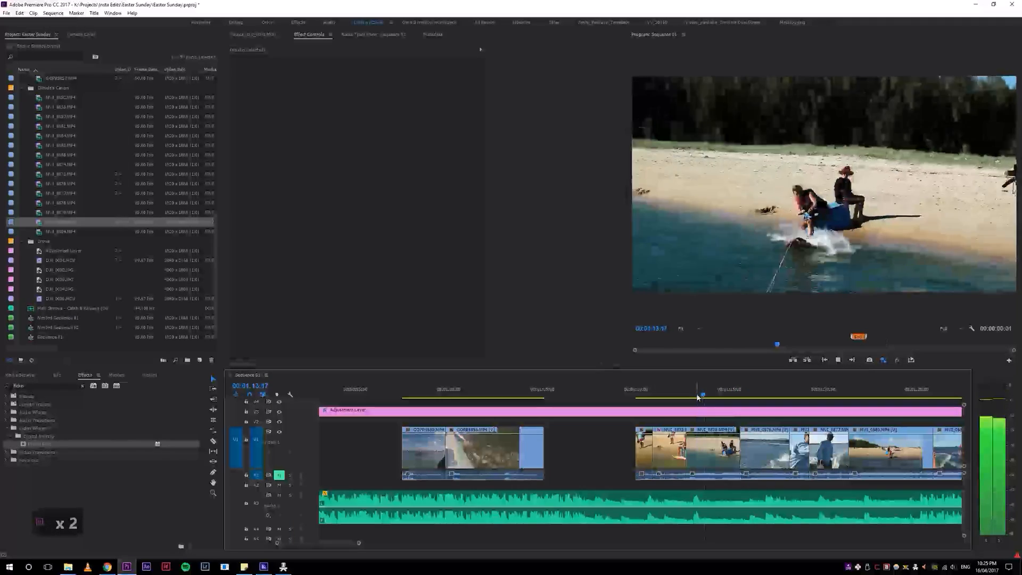
Step: Ripple-trim the start of the second beach-start clip up to the moment the rider is pulled off the blue box
{"action": "key", "text": "space"}
{"action": "key", "text": "5"}
{"action": "key", "text": "5"}
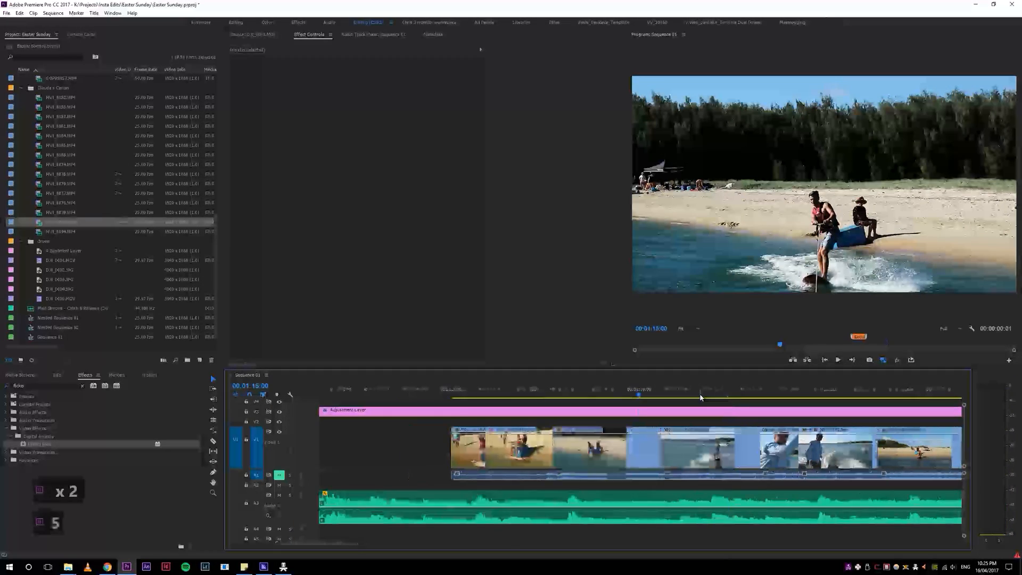
{"action": "left_click_drag", "start_coordinate": [608, 391], "coordinate": [472, 399]}
{"action": "key", "text": "space"}
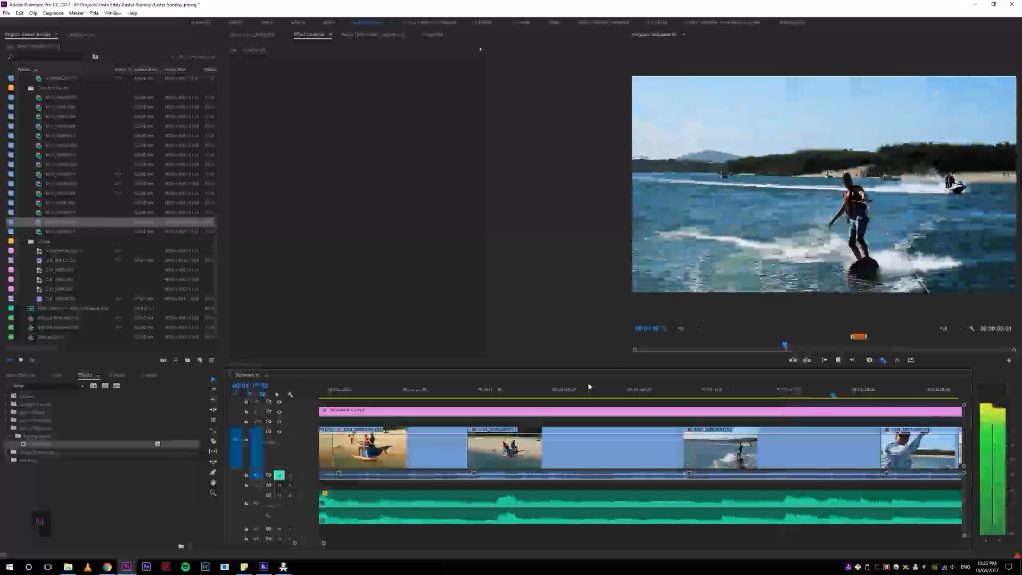
{"action": "left_click", "coordinate": [484, 396]}
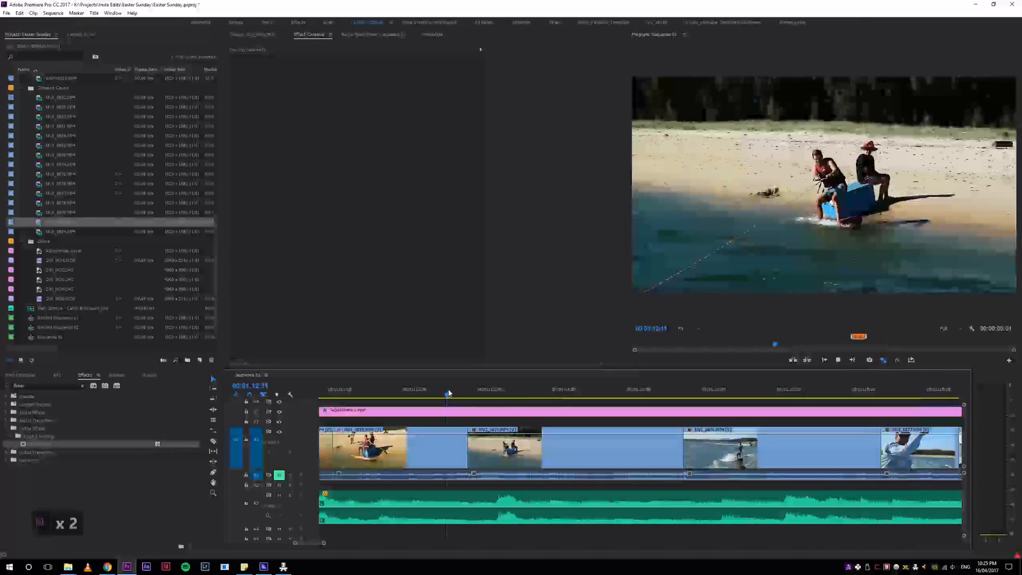
{"action": "key", "text": "space"}
{"action": "key", "text": "q"}
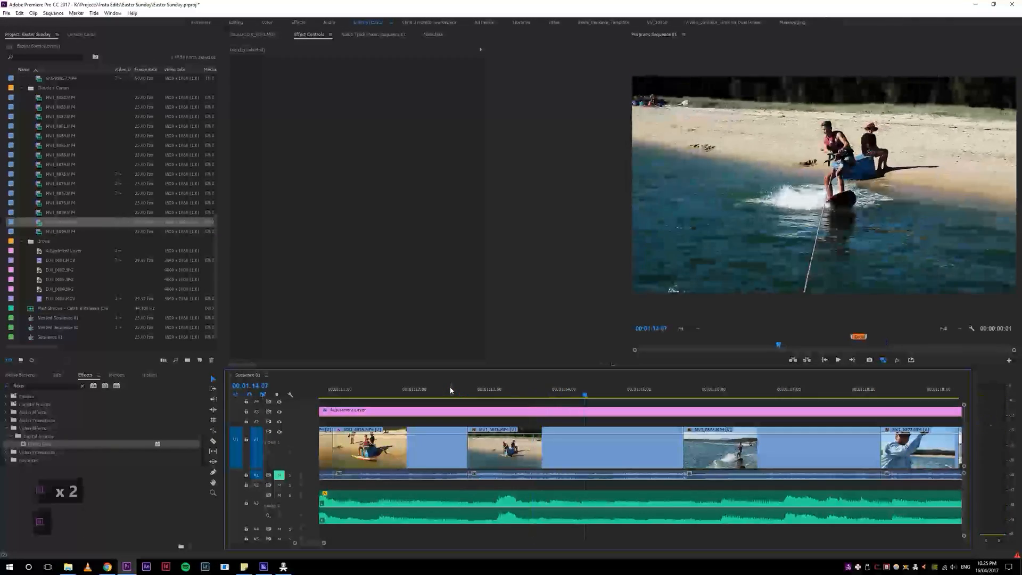
{"action": "key", "text": "q"}
{"action": "key", "text": "q"}
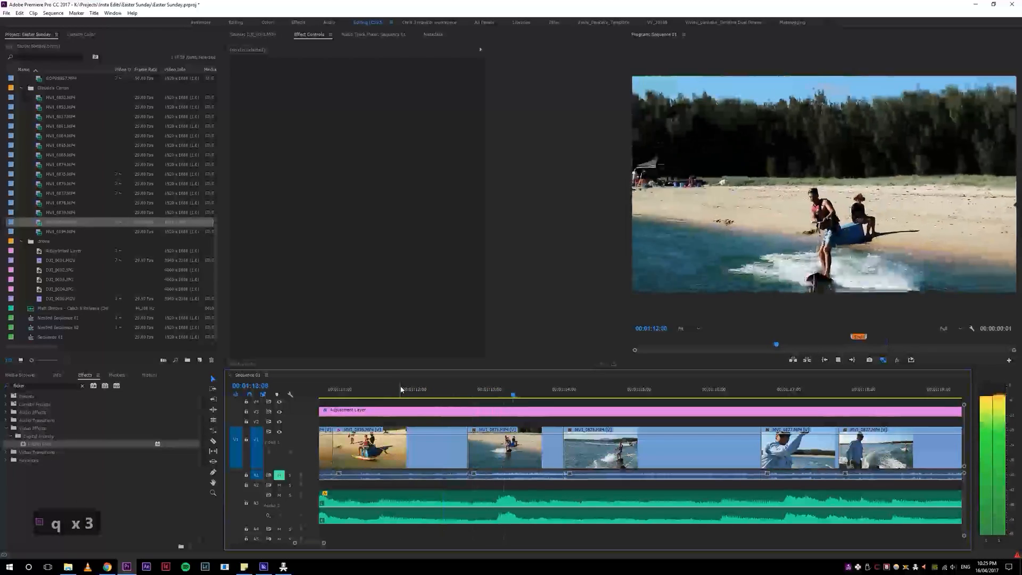
Step: Match-frame the trimmed beach-start clip to its source footage and play the source beyond the current cut
{"action": "key", "text": "space"}
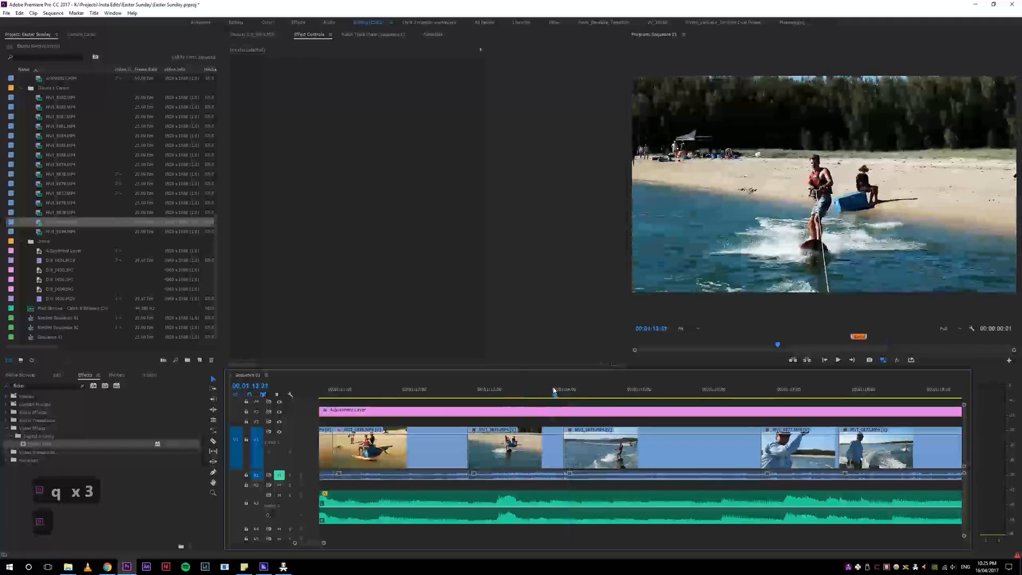
{"action": "key", "text": "f"}
{"action": "key", "text": "f"}
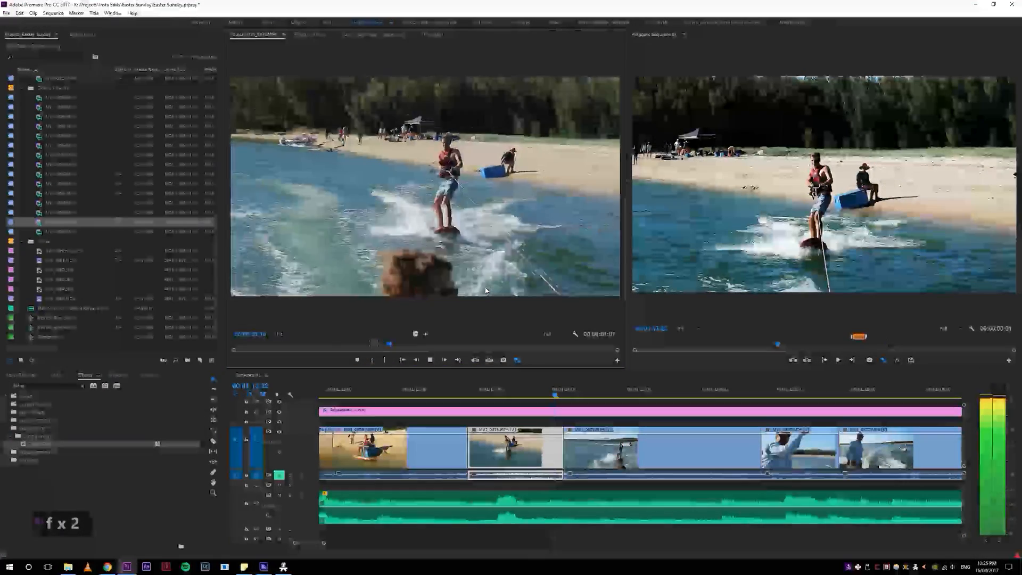
{"action": "key", "text": "space"}
Step: Replay the trimmed beach-start clip and its cut into the next wakeboarding shot, with the clip's effect controls shown again
{"action": "left_click", "coordinate": [482, 391]}
{"action": "key", "text": "space"}
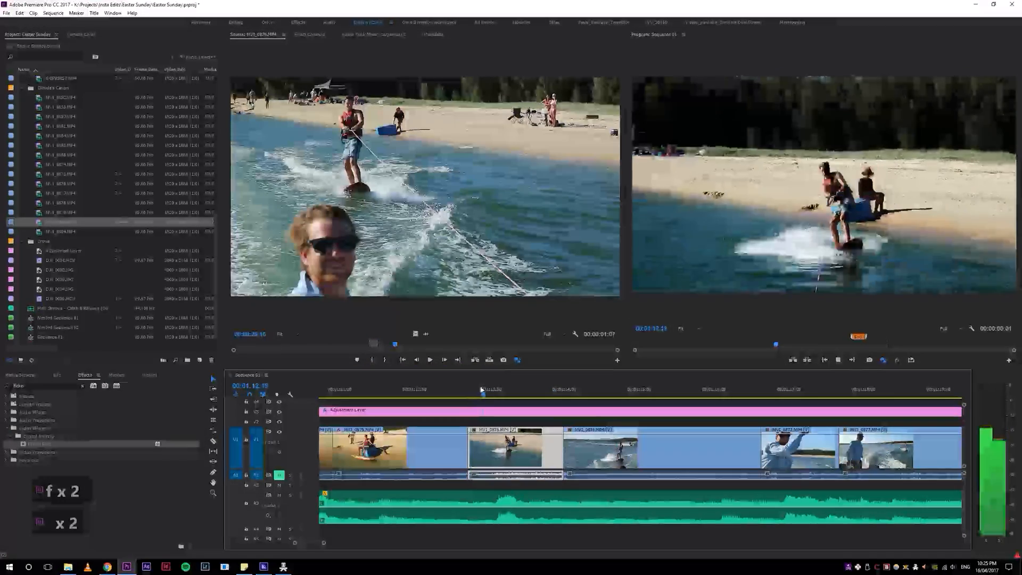
{"action": "key", "text": "space"}
{"action": "left_click", "coordinate": [320, 35]}
{"action": "key", "text": "space"}
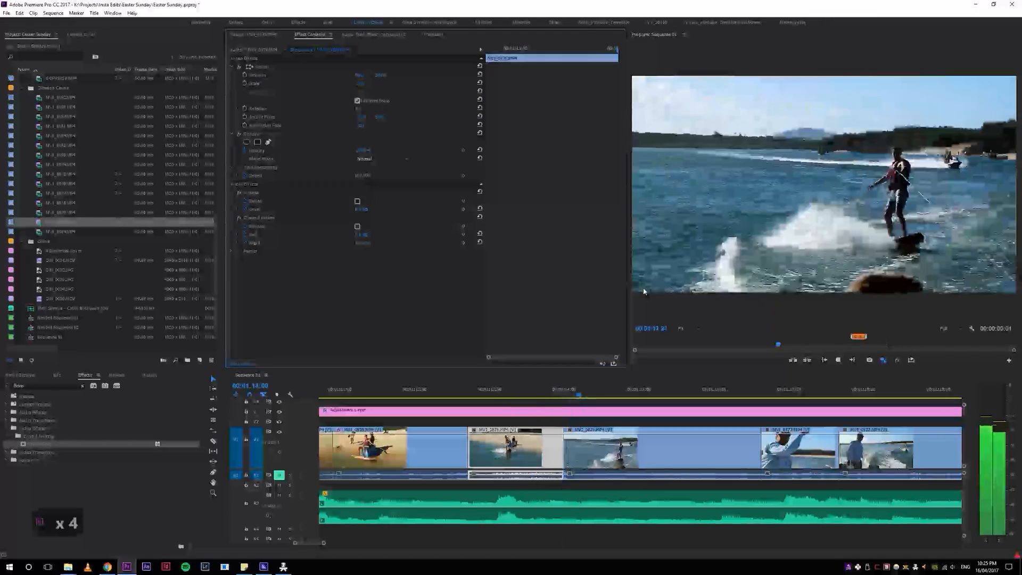
{"action": "key", "text": "space"}
{"action": "left_click_drag", "start_coordinate": [505, 394], "coordinate": [467, 389]}
{"action": "key", "text": "space"}
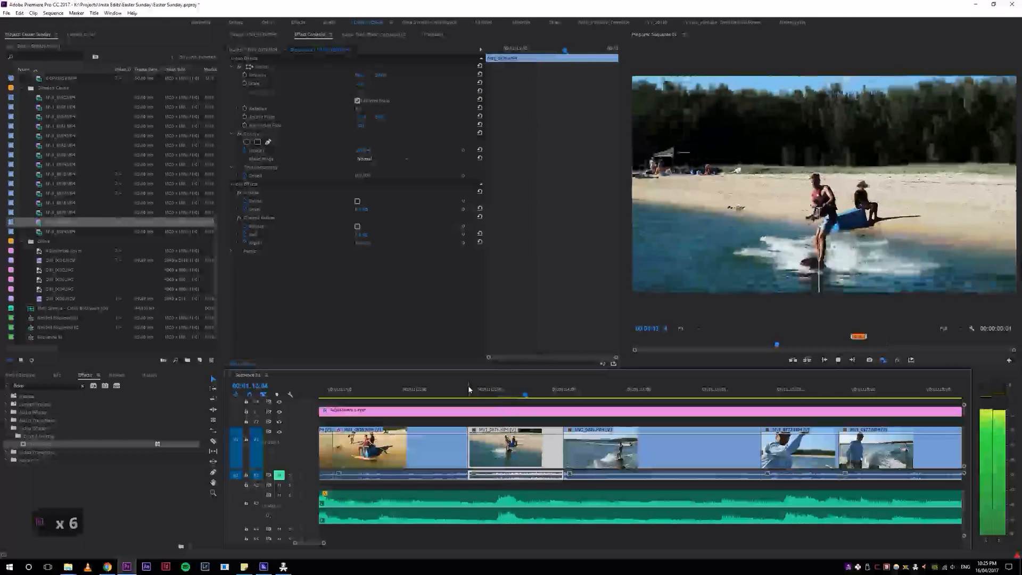
Step: Step through the trimmed clip once more, and play the wakeboarding shots after it on to the wide beach-start clip
{"action": "key", "text": "space"}
{"action": "left_click", "coordinate": [500, 393]}
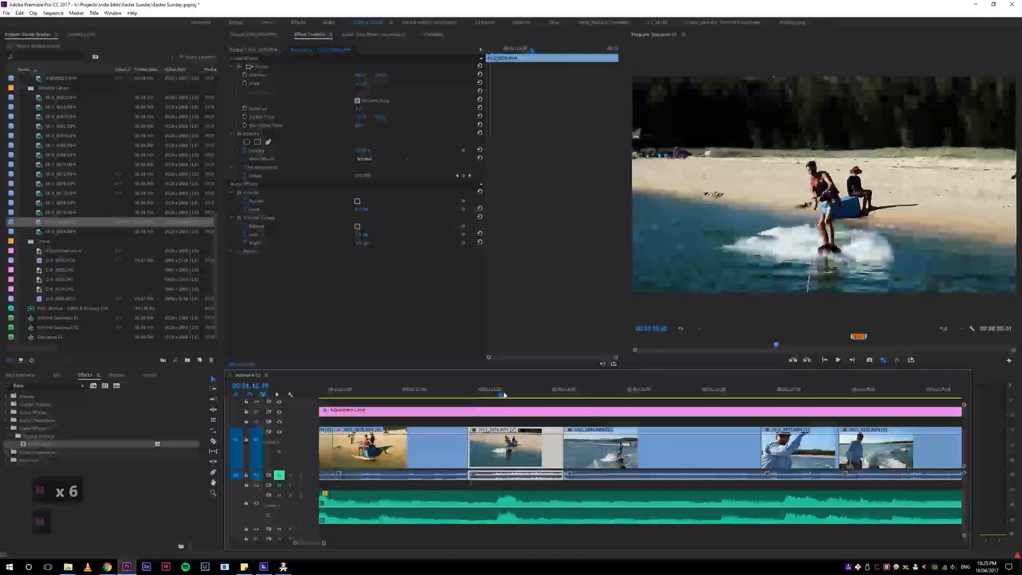
{"action": "left_click_drag", "start_coordinate": [504, 396], "coordinate": [583, 395]}
{"action": "key", "text": "space"}
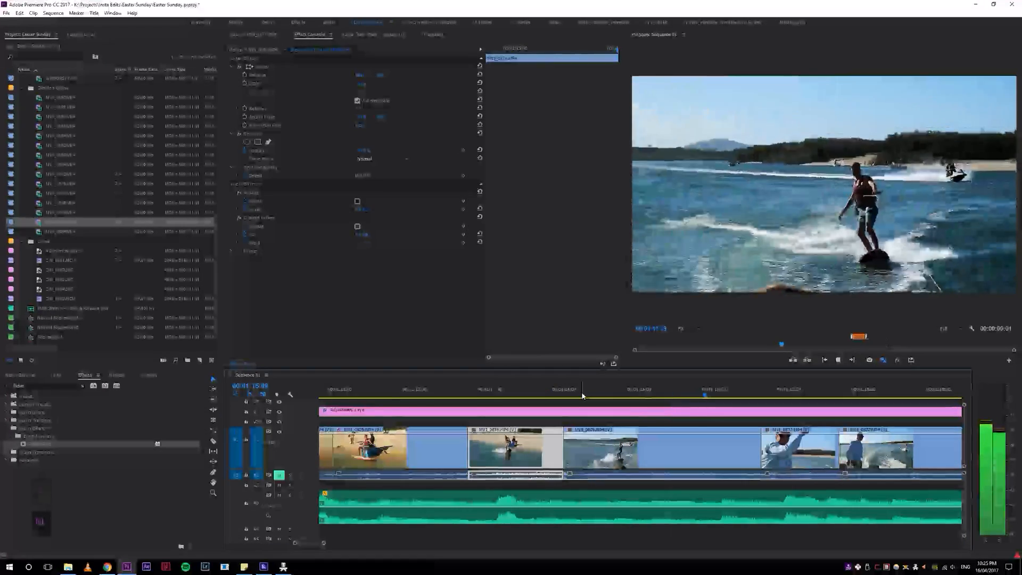
{"action": "key", "text": "space"}
{"action": "key", "text": "space"}
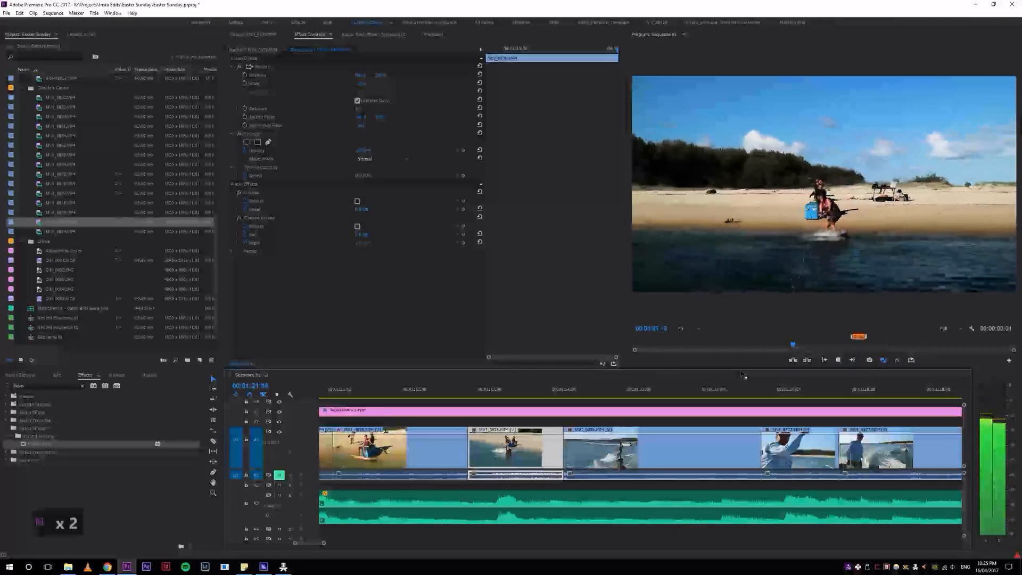
Step: Ripple-delete the wide beach-start clip that sits before the last wakeboarding clip of the group
{"action": "key", "text": "5"}
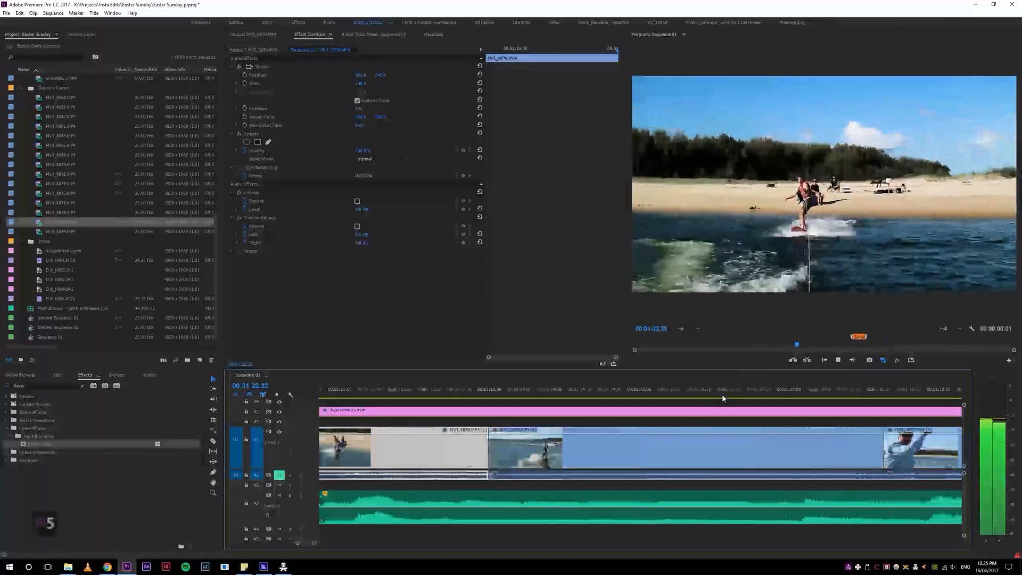
{"action": "key", "text": "5"}
{"action": "key", "text": "4"}
{"action": "key", "text": "4"}
{"action": "key", "text": "4"}
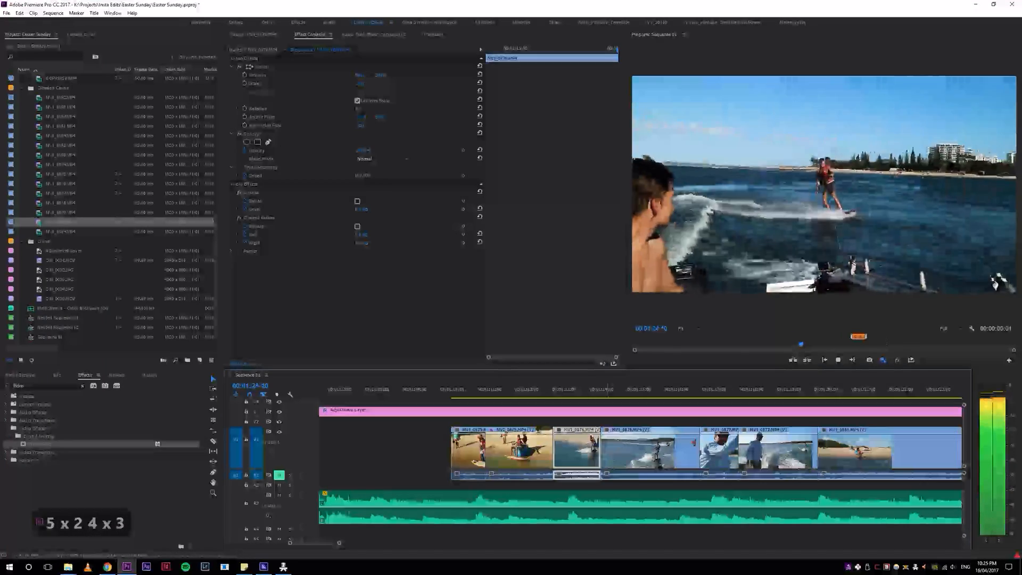
{"action": "key", "text": "4"}
{"action": "left_click", "coordinate": [779, 394]}
{"action": "mouse_move", "coordinate": [771, 400]}
{"action": "left_mouse_down"}
{"action": "mouse_move", "coordinate": [734, 403]}
{"action": "mouse_move", "coordinate": [758, 403]}
{"action": "left_mouse_up"}
{"action": "left_click", "coordinate": [767, 454]}
{"action": "key", "text": "7"}
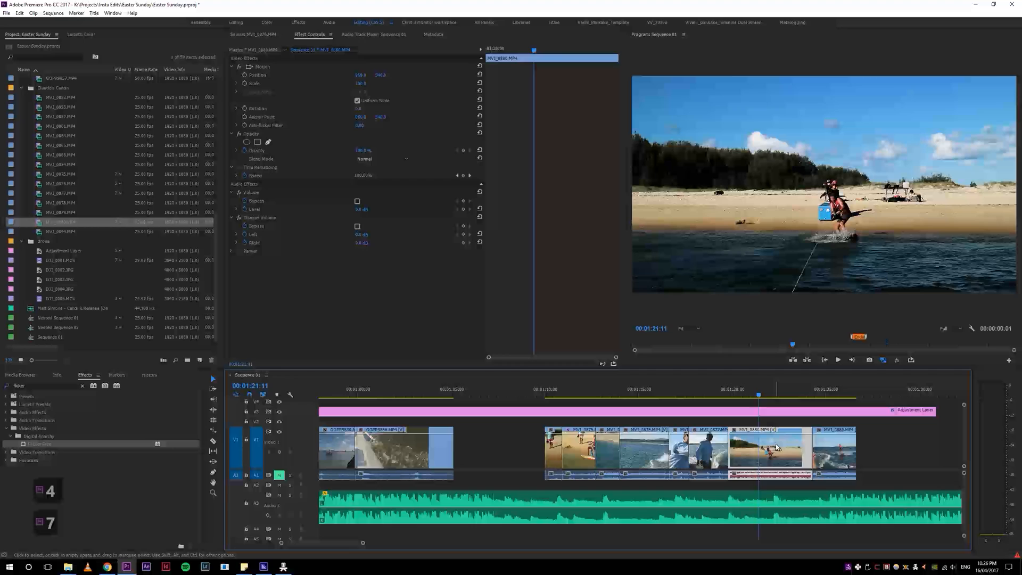
{"action": "key", "text": "5"}
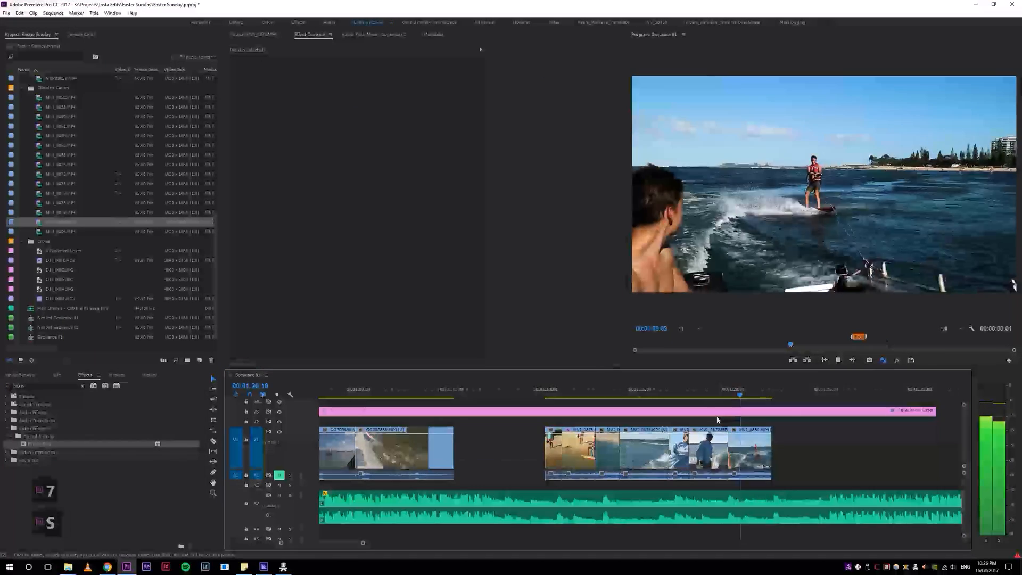
Step: Play the new cut into the last wakeboarding clip through to the end of the group
{"action": "key", "text": "5"}
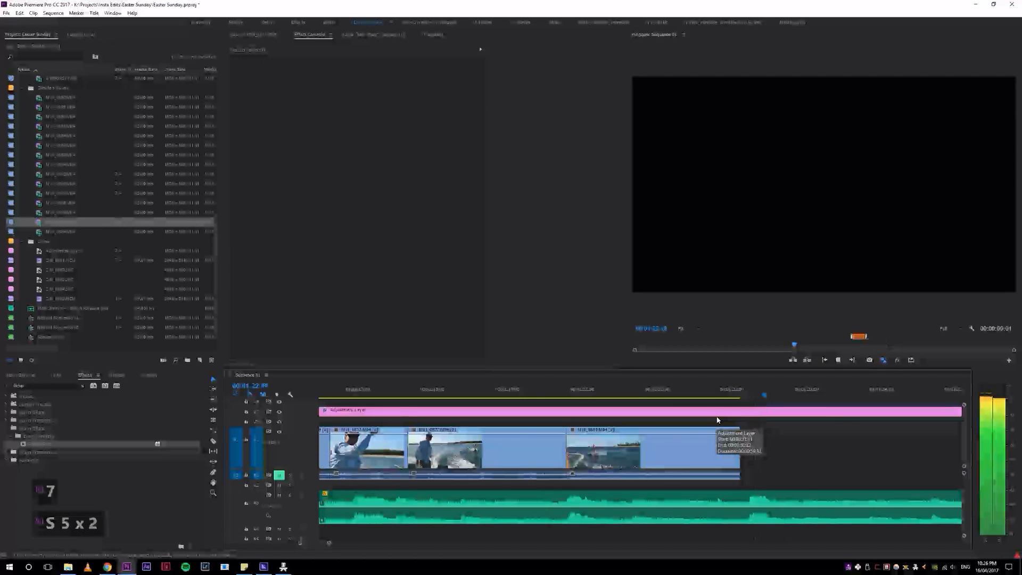
{"action": "key", "text": "4"}
{"action": "left_click", "coordinate": [604, 391]}
{"action": "key", "text": "space"}
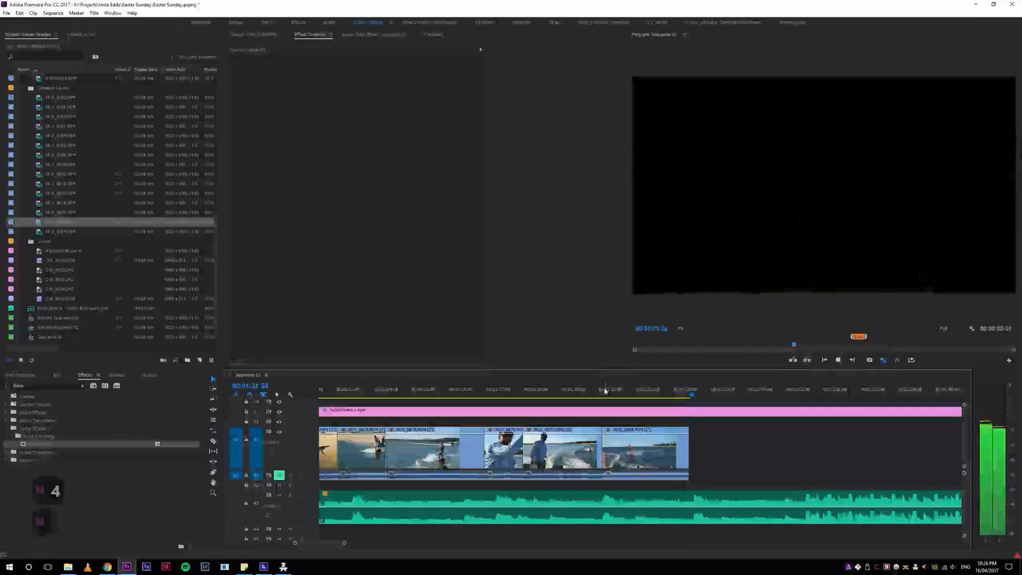
{"action": "key", "text": "space"}
Step: Return to the very beginning of the sequence and play the opening section of the edit
{"action": "key", "text": "4"}
{"action": "key", "text": "4"}
{"action": "key", "text": "4"}
{"action": "key", "text": "4"}
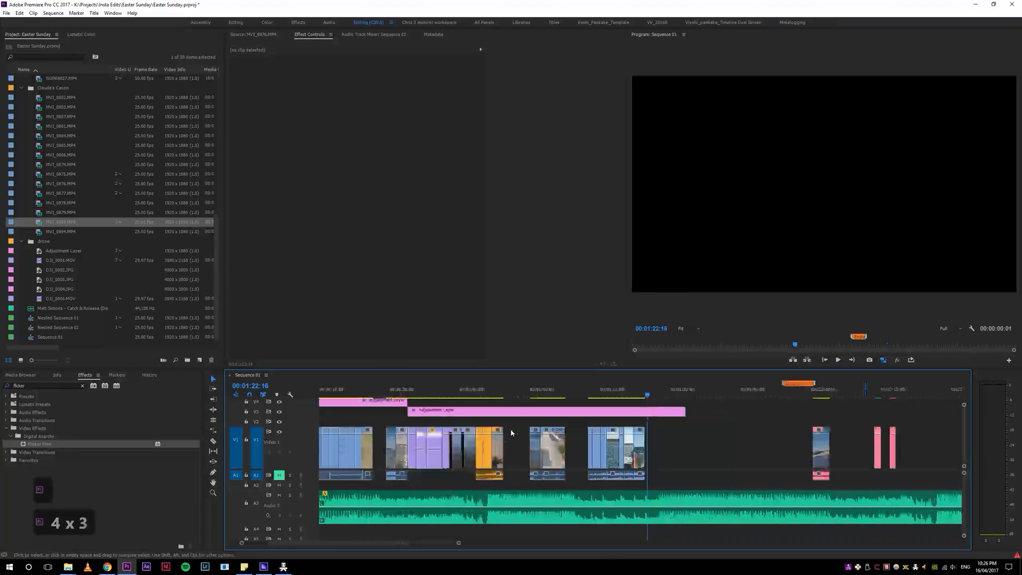
{"action": "key", "text": "5"}
{"action": "key", "text": "5"}
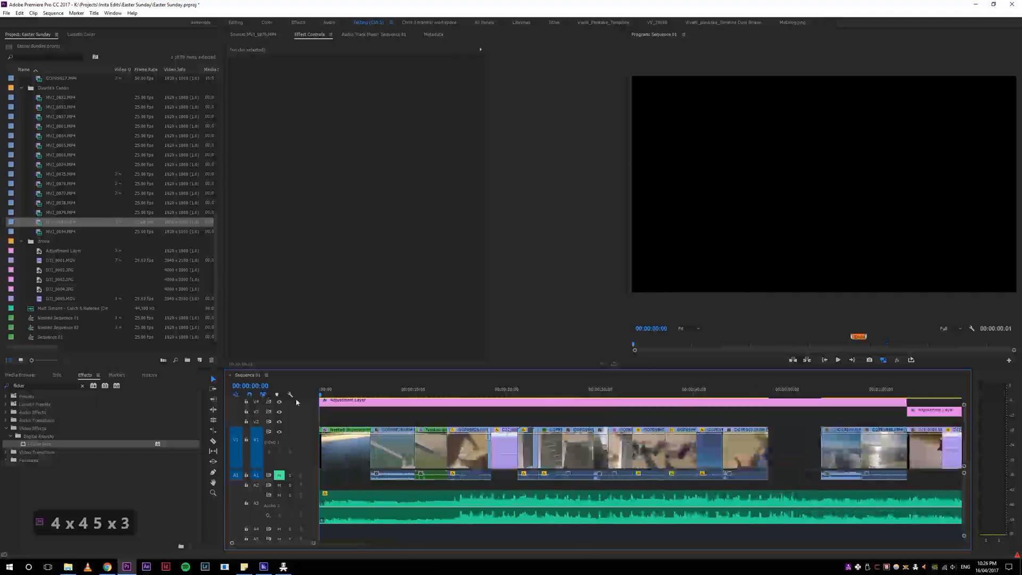
{"action": "key", "text": "space"}
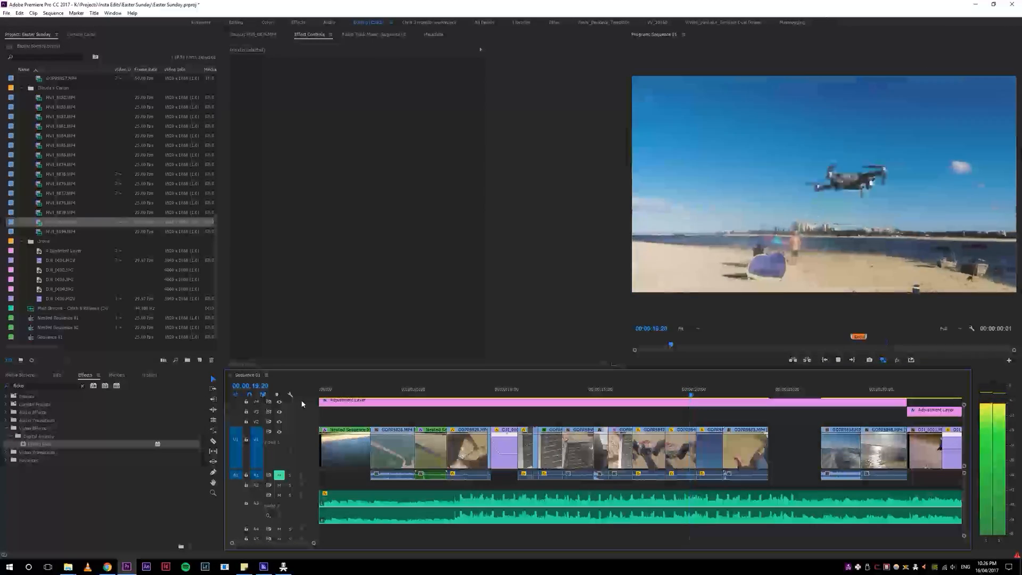
Step: Replay the drone hand-launch shots from about 17 seconds several times, and play on to the gap after them
{"action": "left_click", "coordinate": [687, 392]}
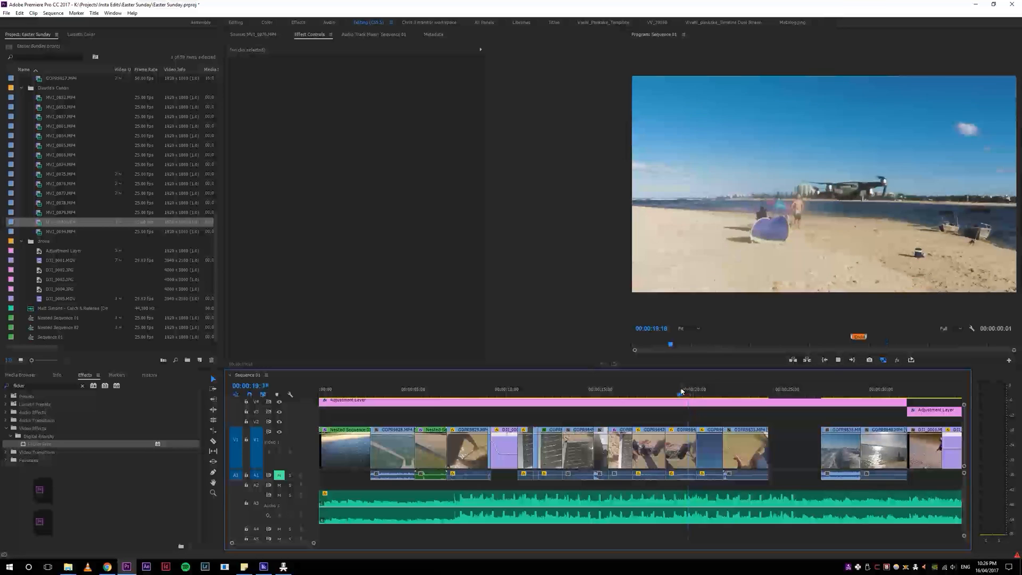
{"action": "left_click_drag", "start_coordinate": [681, 391], "coordinate": [649, 395]}
{"action": "key", "text": "space"}
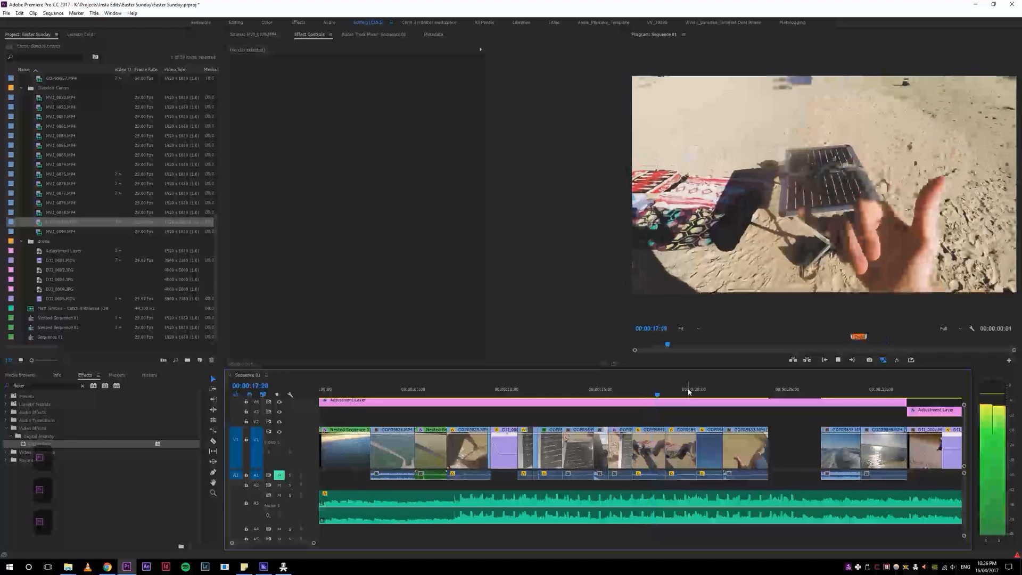
{"action": "left_click", "coordinate": [649, 391]}
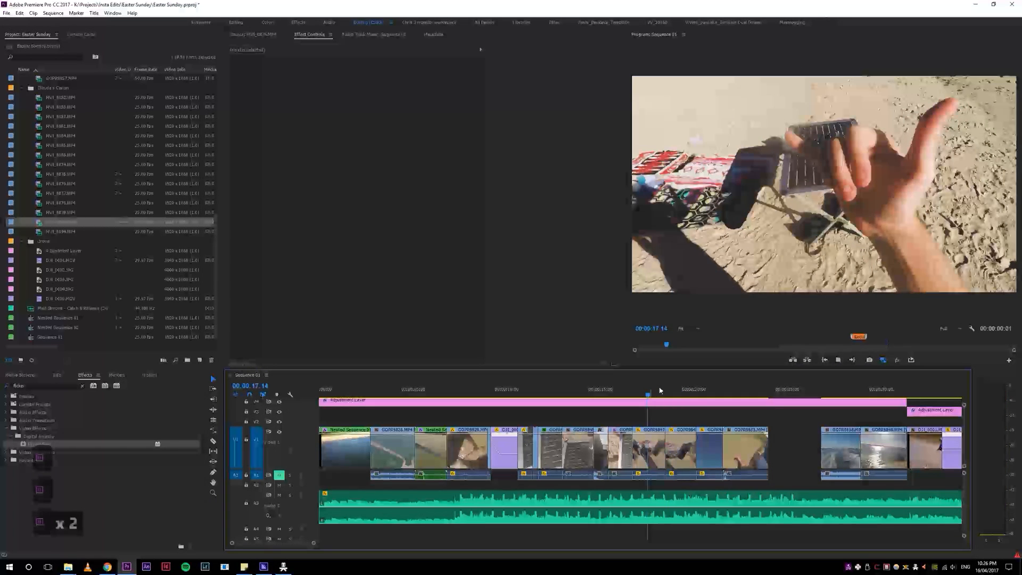
{"action": "key", "text": "space"}
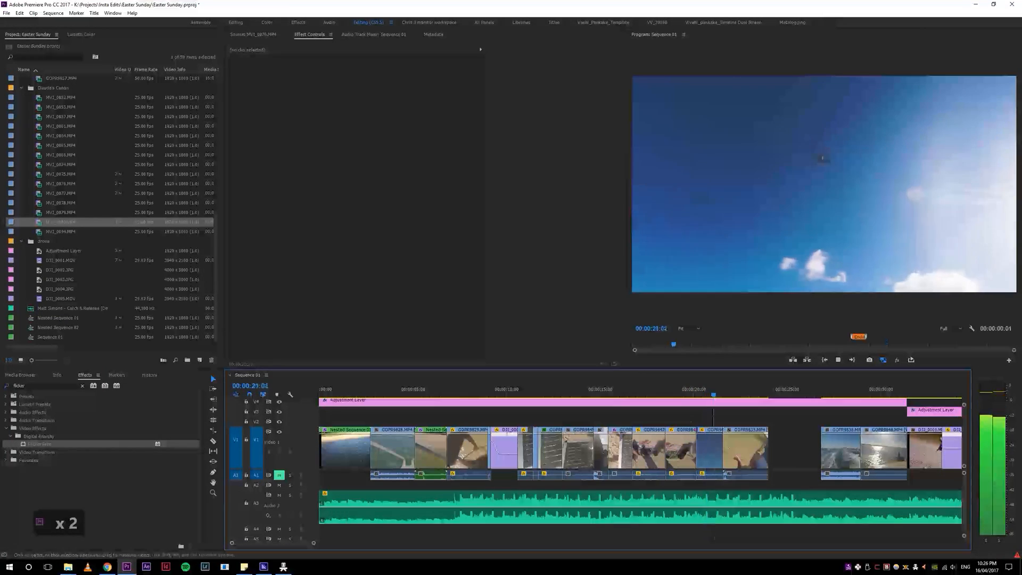
{"action": "left_click", "coordinate": [654, 391]}
{"action": "key", "text": "space"}
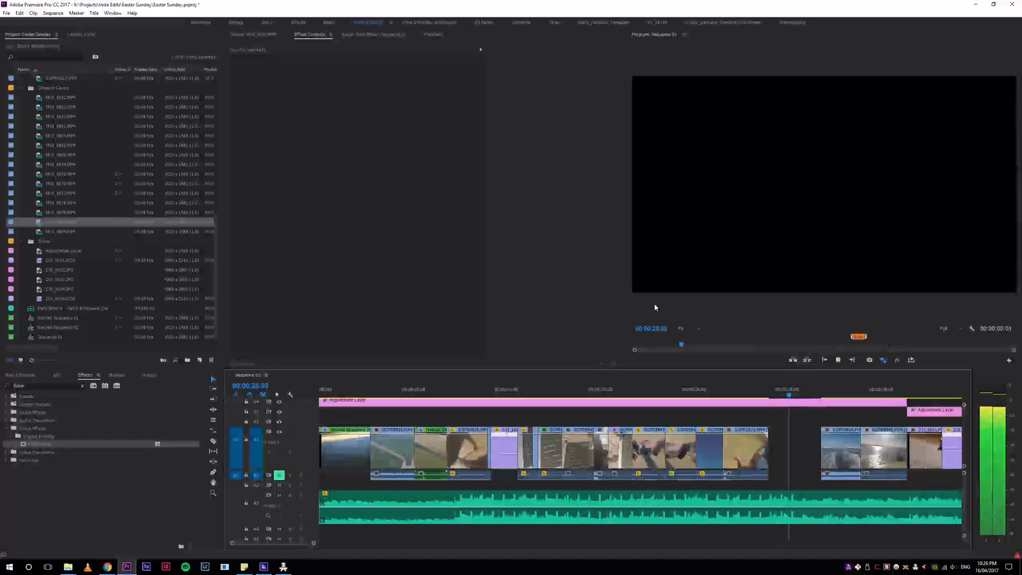
Step: Mark the clip just before the gap at about 24 seconds with the pink label colour
{"action": "left_click", "coordinate": [743, 449]}
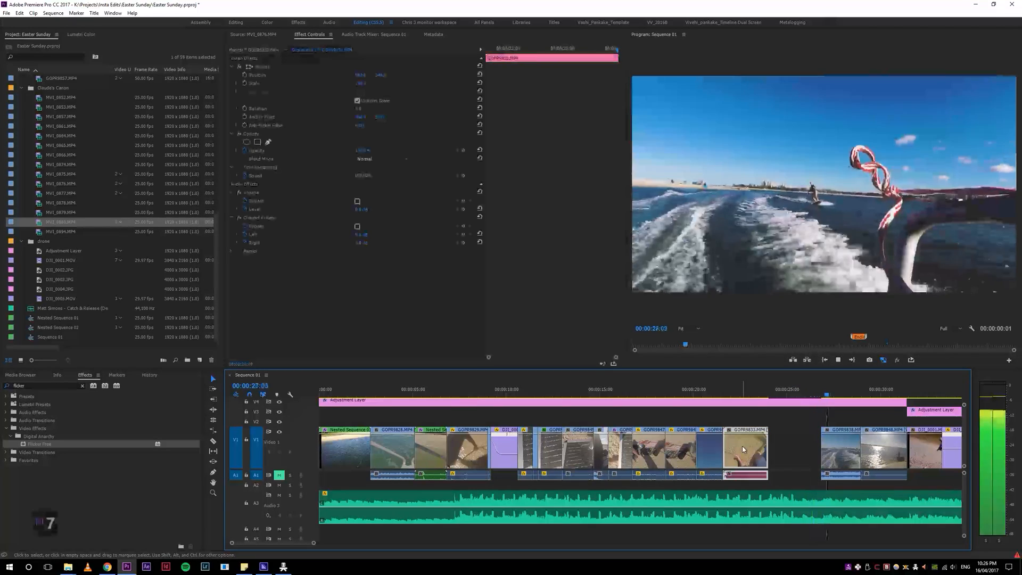
{"action": "key", "text": "4"}
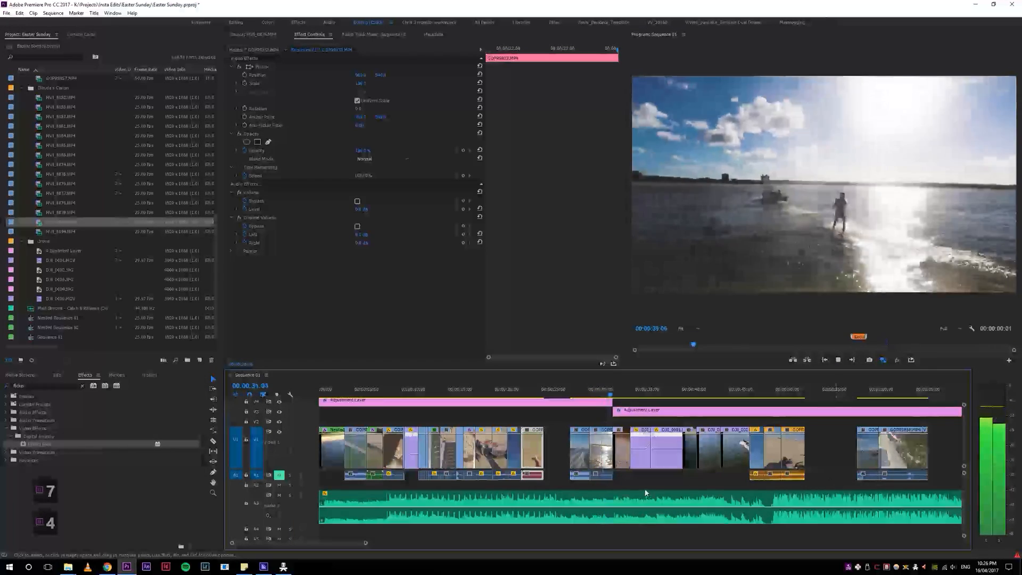
Step: Move the overhead drone clip at about 31 seconds ahead of the sunlit wakeboarding clip, to about 29 seconds, and play the new order
{"action": "key", "text": "space"}
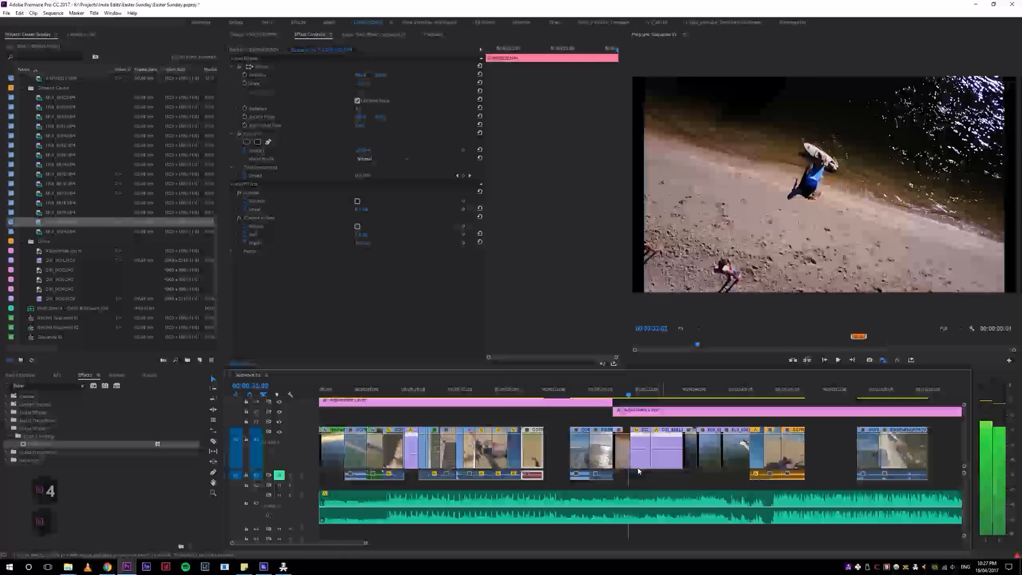
{"action": "left_click", "coordinate": [618, 391]}
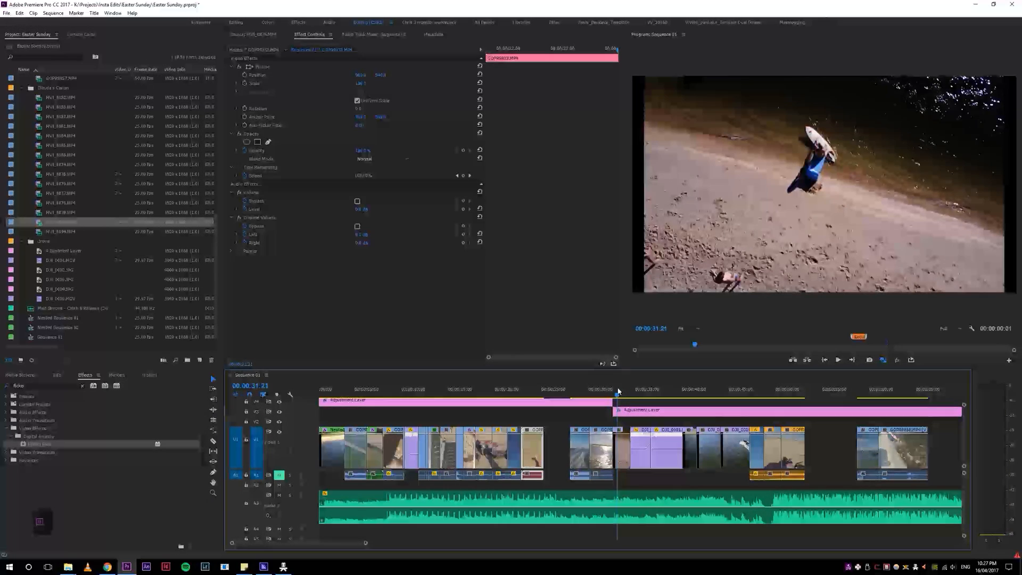
{"action": "left_click_drag", "start_coordinate": [622, 458], "coordinate": [597, 456]}
{"action": "left_click", "coordinate": [592, 391]}
{"action": "left_click_drag", "start_coordinate": [593, 391], "coordinate": [589, 393]}
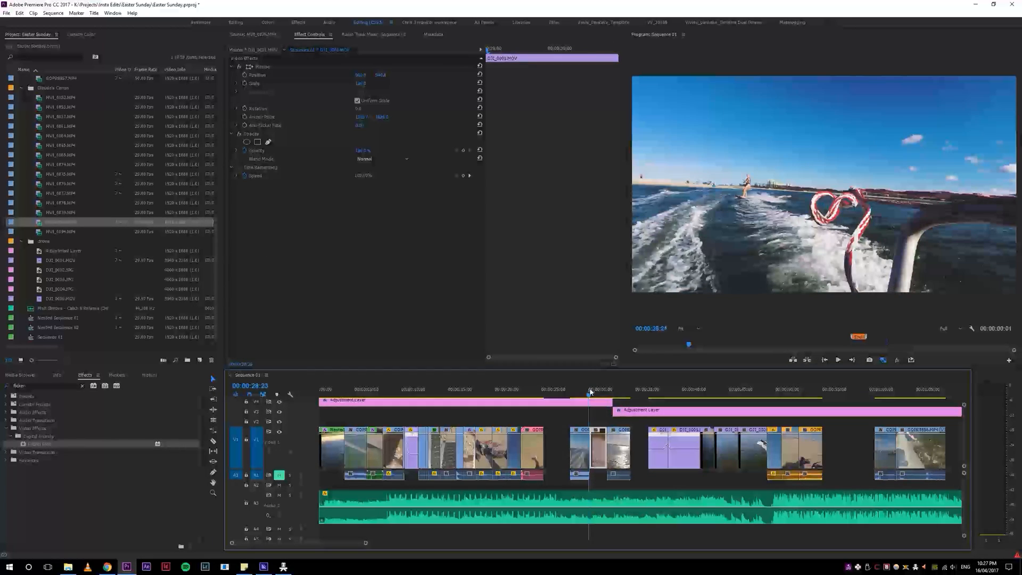
{"action": "key", "text": "space"}
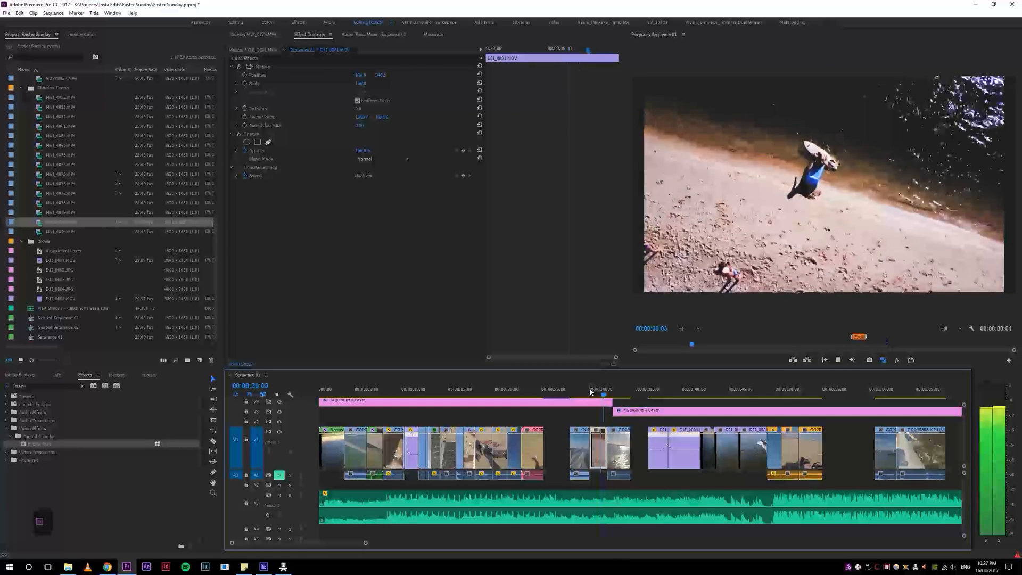
{"action": "key", "text": "space"}
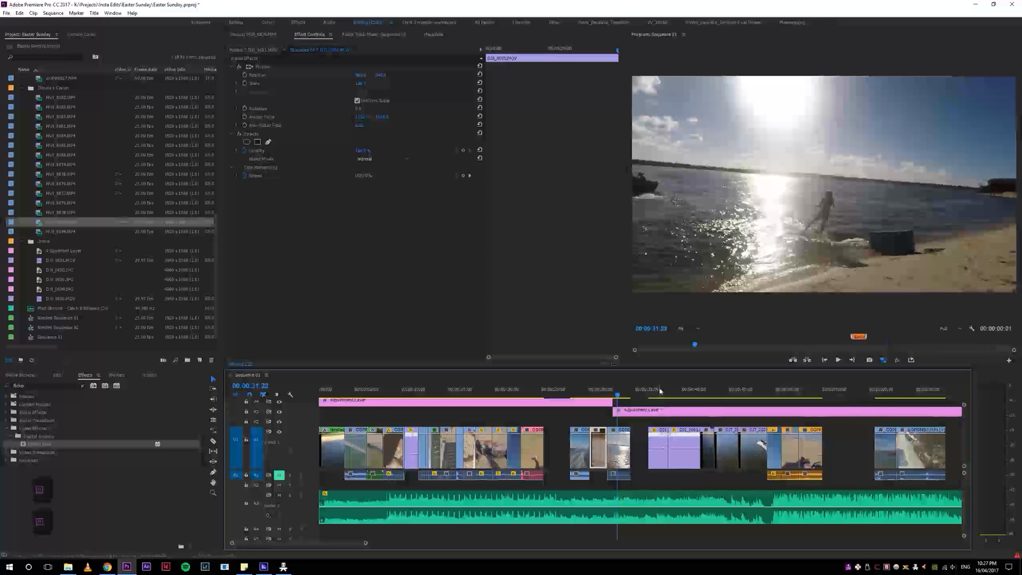
Step: Ripple-trim the end of the sunlit wakeboarding clip at about 32 seconds and close the gap behind it
{"action": "key", "text": "equal"}
{"action": "key", "text": "equal"}
{"action": "key", "text": "space"}
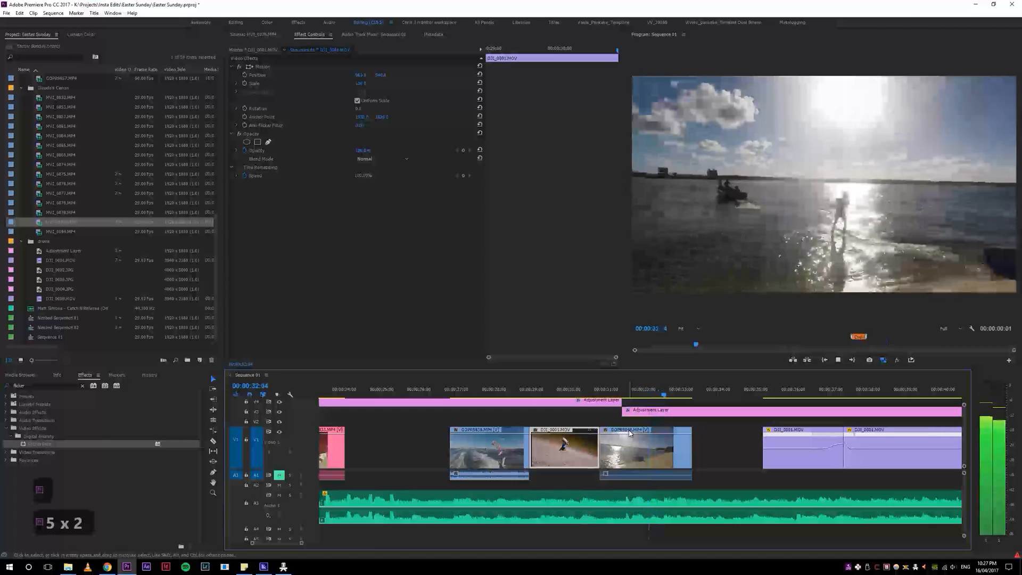
{"action": "left_click", "coordinate": [770, 392]}
{"action": "left_click_drag", "start_coordinate": [771, 391], "coordinate": [650, 395]}
{"action": "key", "text": "space"}
{"action": "key", "text": "space"}
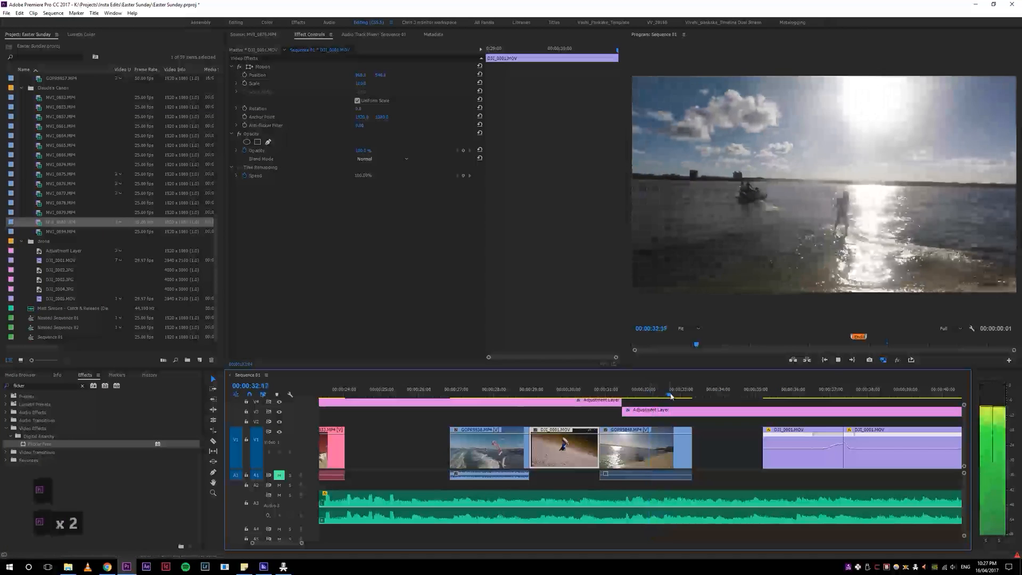
{"action": "key", "text": "w"}
{"action": "key", "text": "d"}
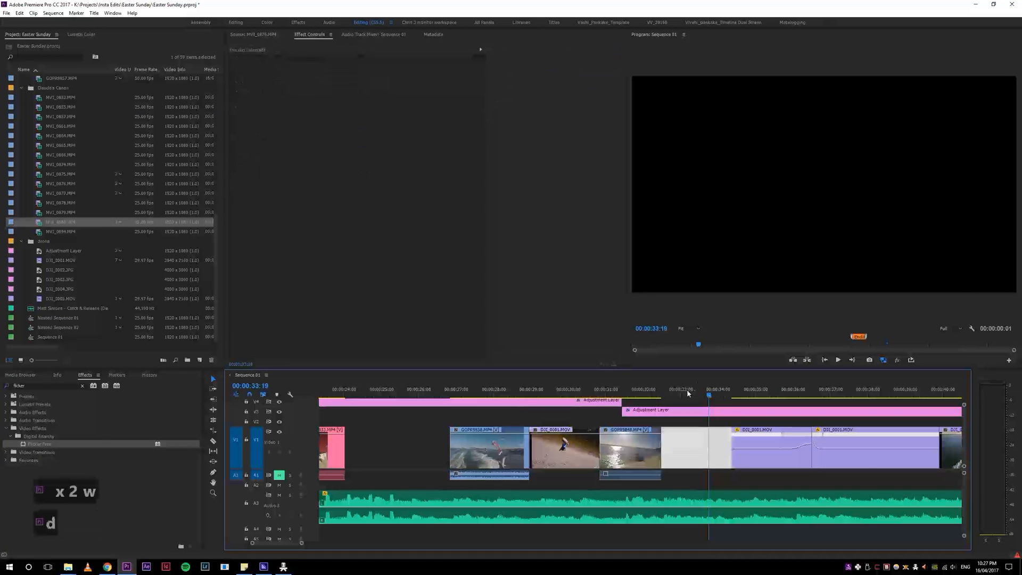
{"action": "key", "text": "s"}
Step: Play across the new cut and ripple-trim about one second off the start of the following drone take-off clip
{"action": "left_click", "coordinate": [636, 394]}
{"action": "key", "text": "space"}
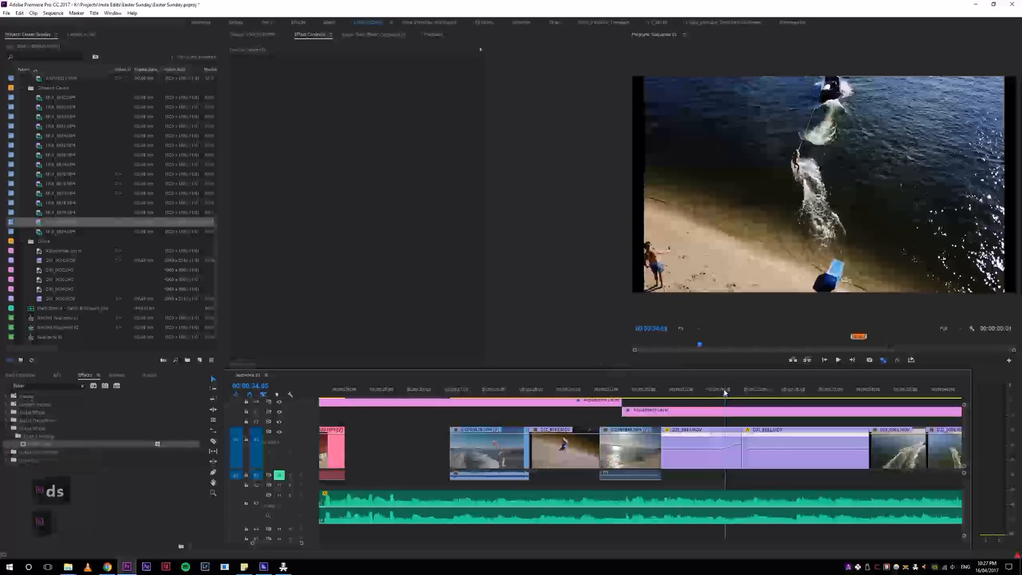
{"action": "key", "text": "q"}
{"action": "key", "text": "space"}
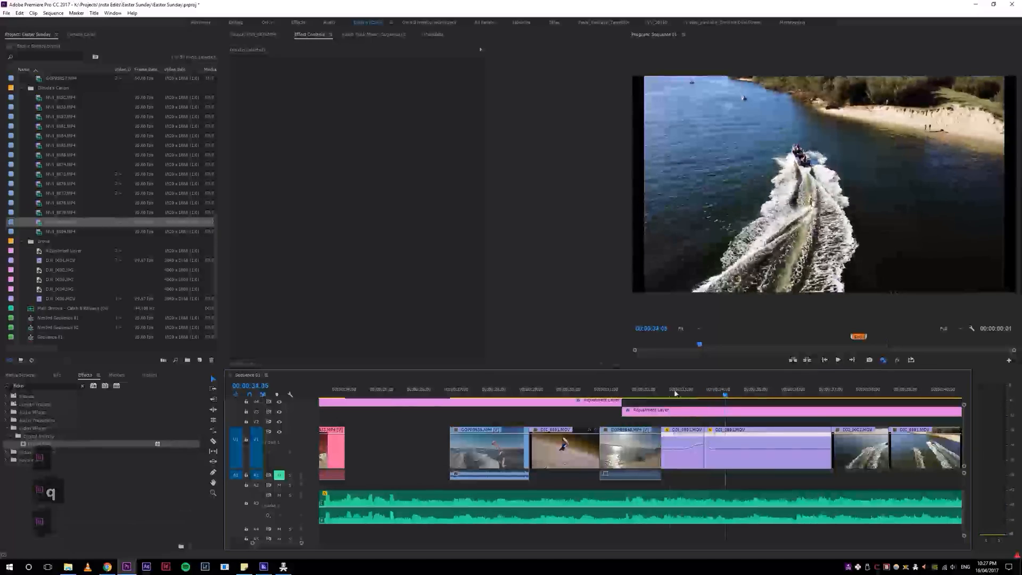
{"action": "key", "text": "q"}
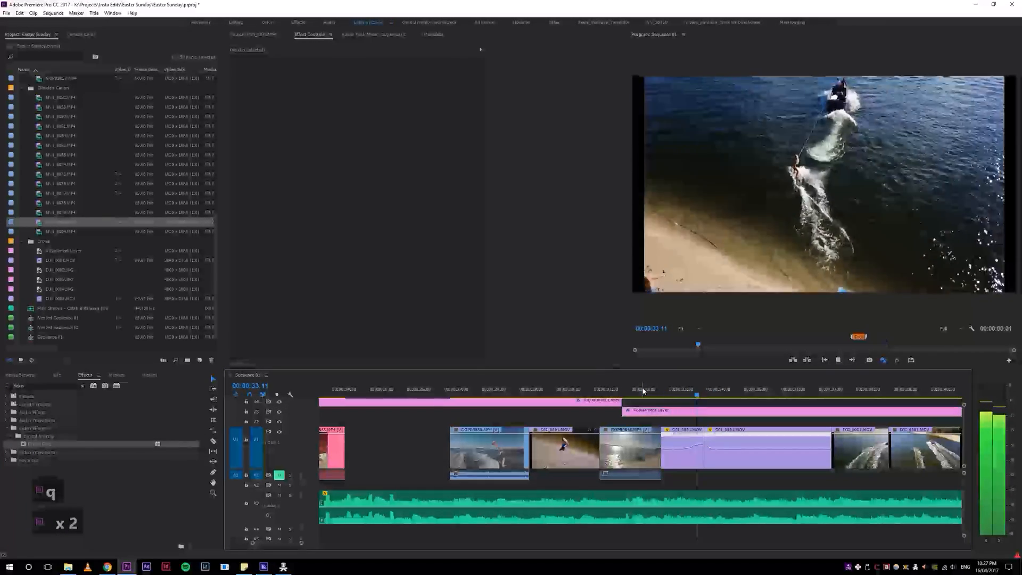
Step: Ripple-trim the end of the retimed drone clip at about 36 seconds and play across the cut from about 35 seconds
{"action": "key", "text": "4"}
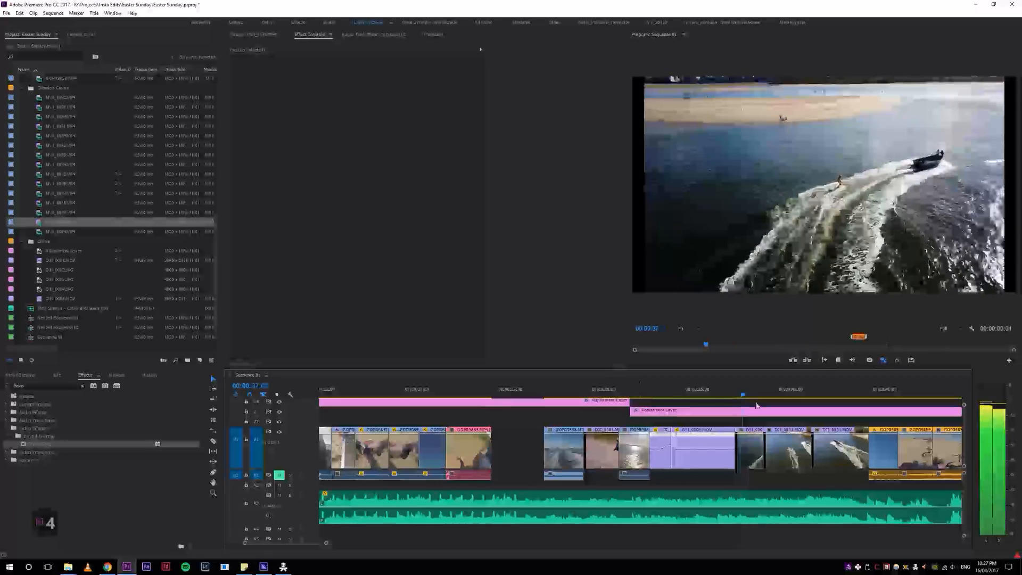
{"action": "left_click_drag", "start_coordinate": [727, 397], "coordinate": [725, 396]}
{"action": "key", "text": "w"}
{"action": "left_click", "coordinate": [698, 395]}
{"action": "key", "text": "space"}
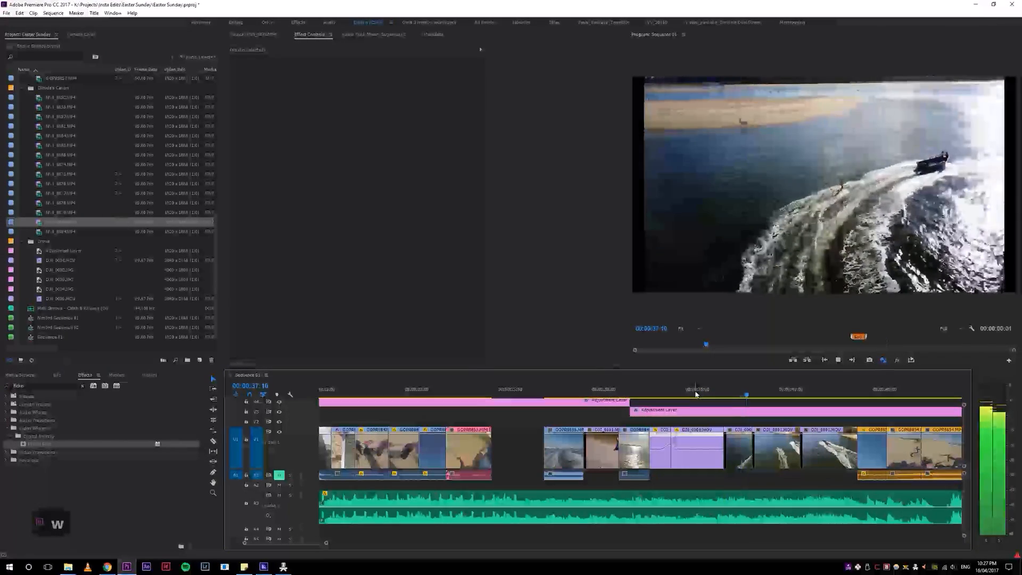
Step: Play on to the gap at about 50 seconds and survey the whole sequence for remaining gaps between the clip groups
{"action": "key", "text": "4"}
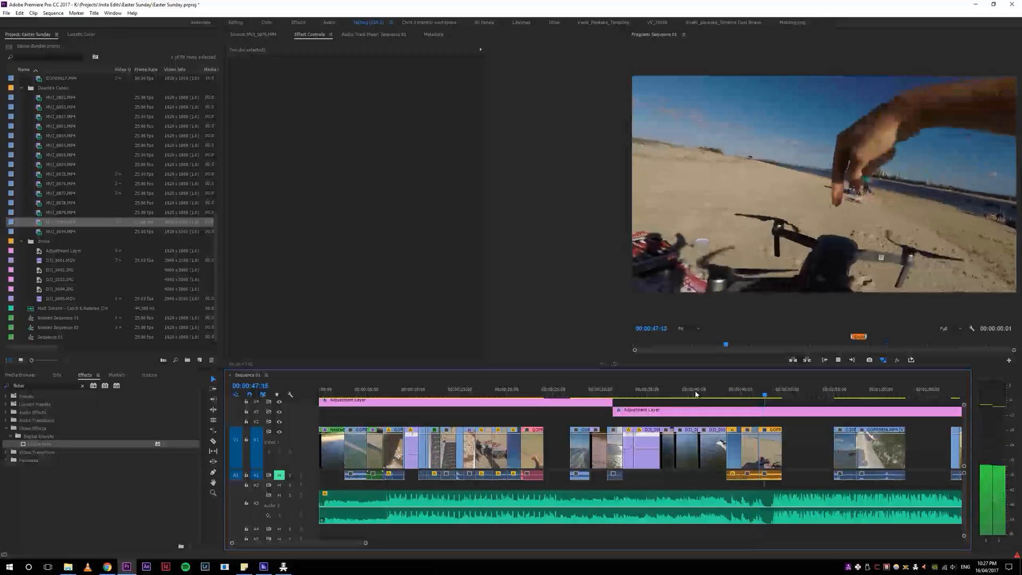
{"action": "key", "text": "4"}
{"action": "key", "text": "4"}
{"action": "key", "text": "5"}
{"action": "key", "text": "5"}
{"action": "key", "text": "5"}
{"action": "key", "text": "4"}
{"action": "key", "text": "4"}
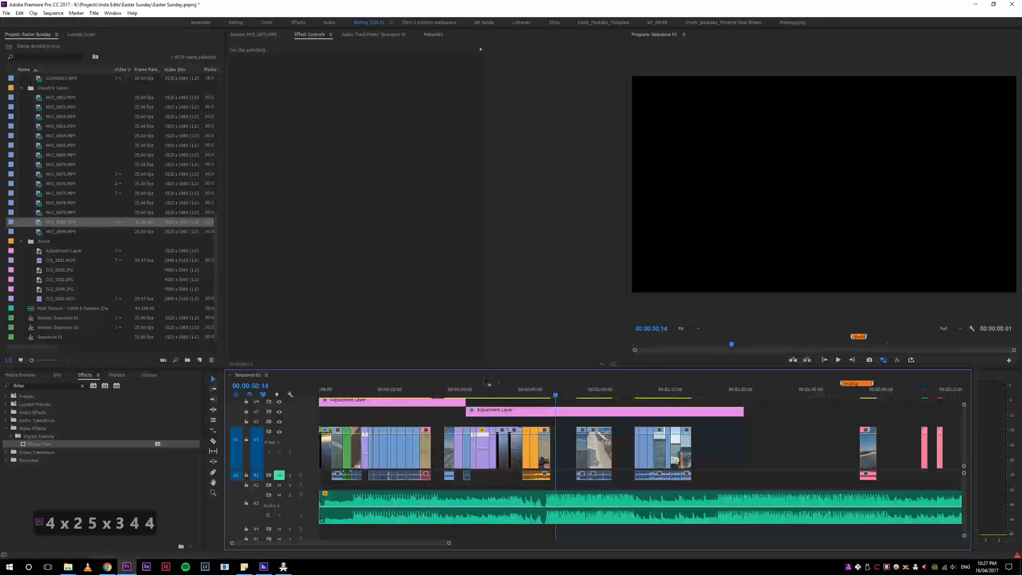
{"action": "key", "text": "5"}
{"action": "key", "text": "5"}
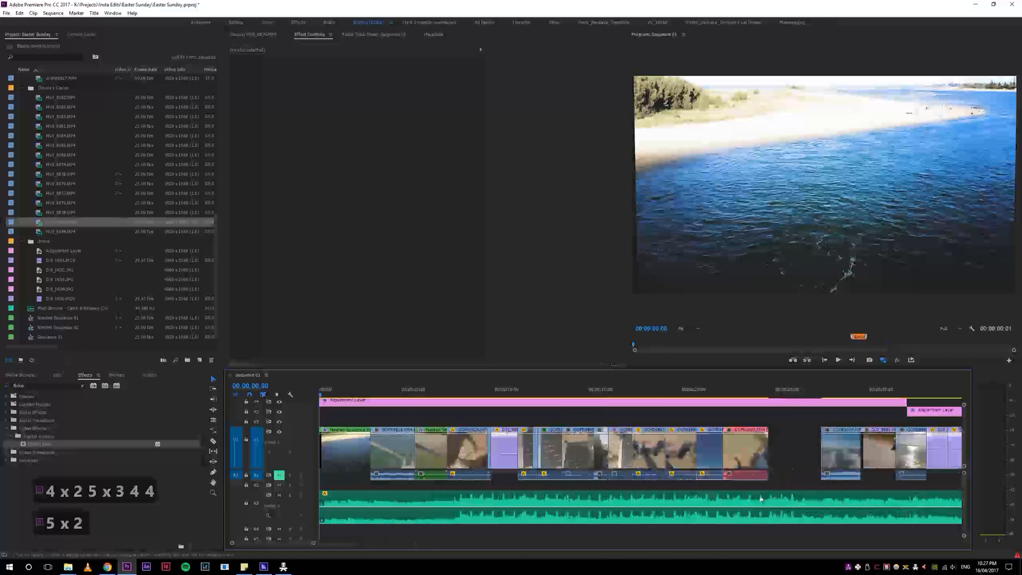
{"action": "key", "text": "4"}
{"action": "key", "text": "4"}
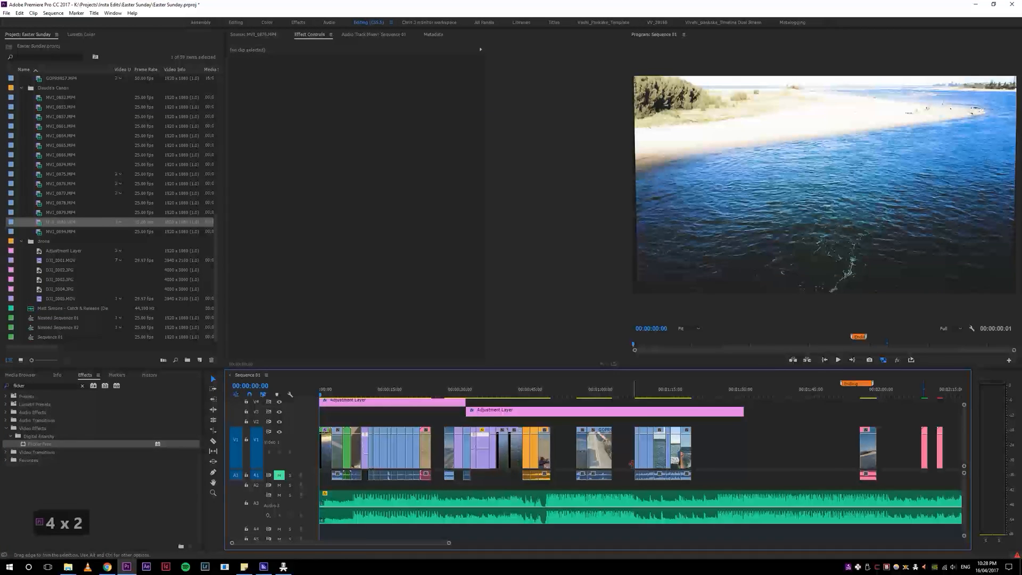
{"action": "key", "text": "5"}
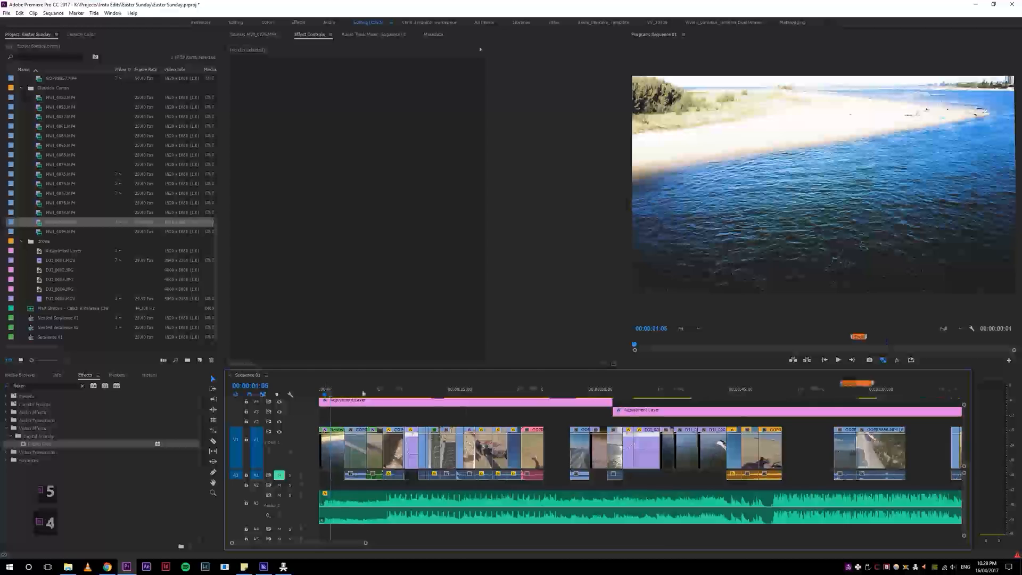
{"action": "key", "text": "4"}
{"action": "key", "text": "4"}
{"action": "key", "text": "5"}
Step: Set the sequence's out point in the gap at about 50 seconds and scrub back through the marked range
{"action": "left_click", "coordinate": [564, 384]}
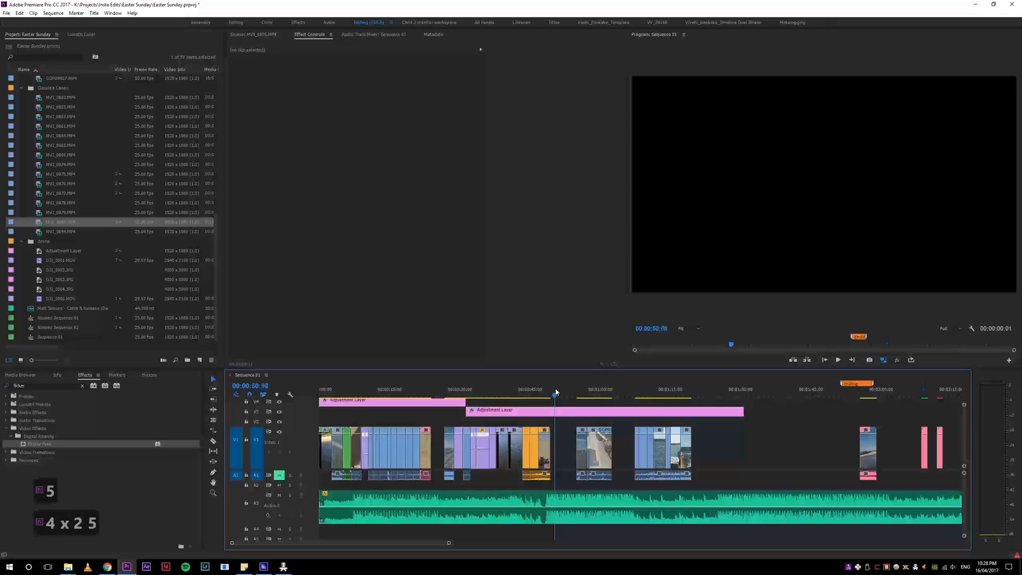
{"action": "key", "text": "o"}
{"action": "left_click", "coordinate": [520, 386]}
{"action": "left_click_drag", "start_coordinate": [520, 387], "coordinate": [312, 405]}
{"action": "left_click", "coordinate": [550, 392]}
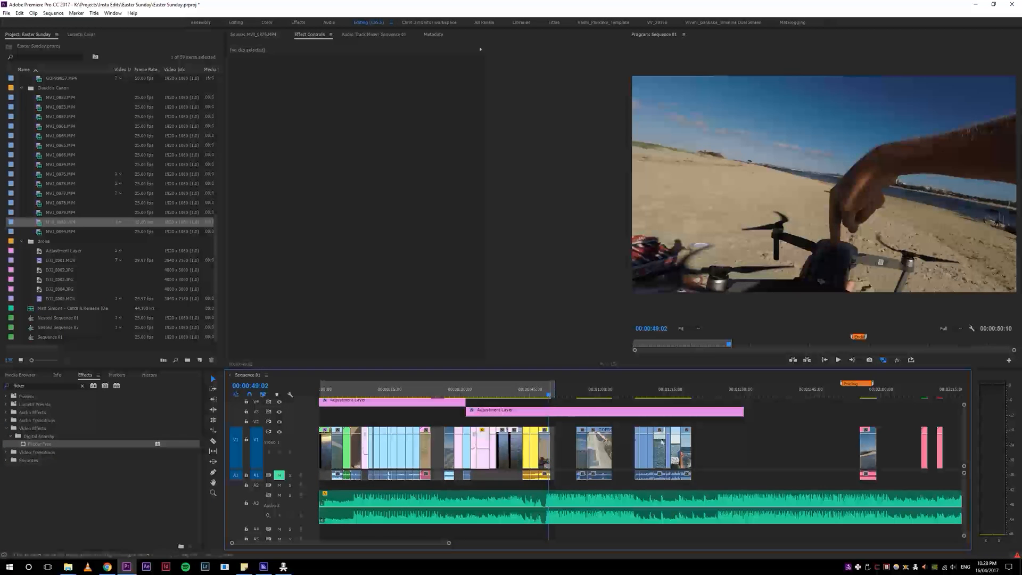
Step: Examine the marked section against the remaining clip groups, scrubbing through its drone wakeboarding and hand shots
{"action": "key", "text": "4"}
{"action": "key", "text": "5"}
{"action": "key", "text": "5"}
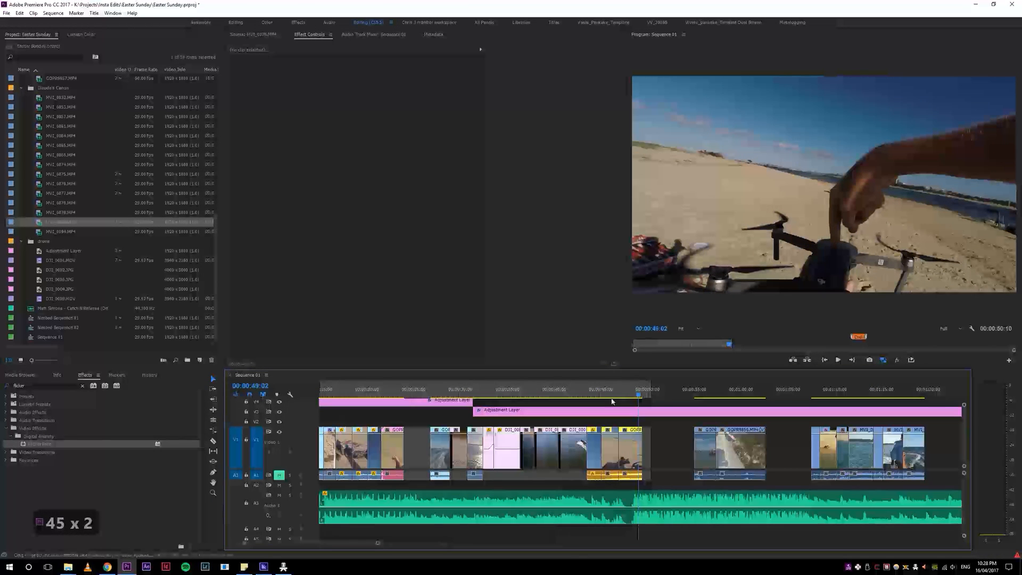
{"action": "left_click", "coordinate": [636, 390]}
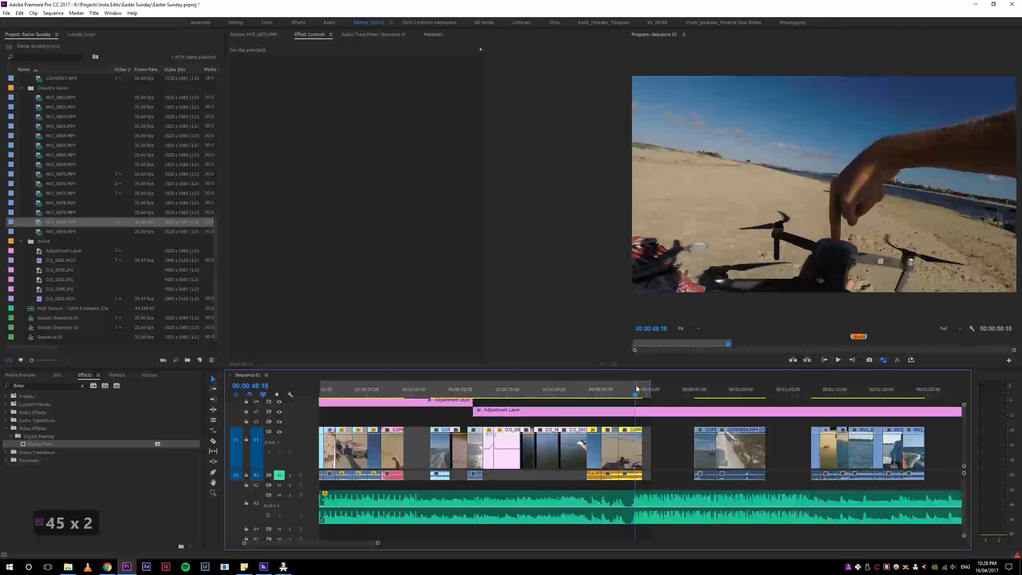
{"action": "left_click_drag", "start_coordinate": [642, 388], "coordinate": [504, 394]}
{"action": "key", "text": "4"}
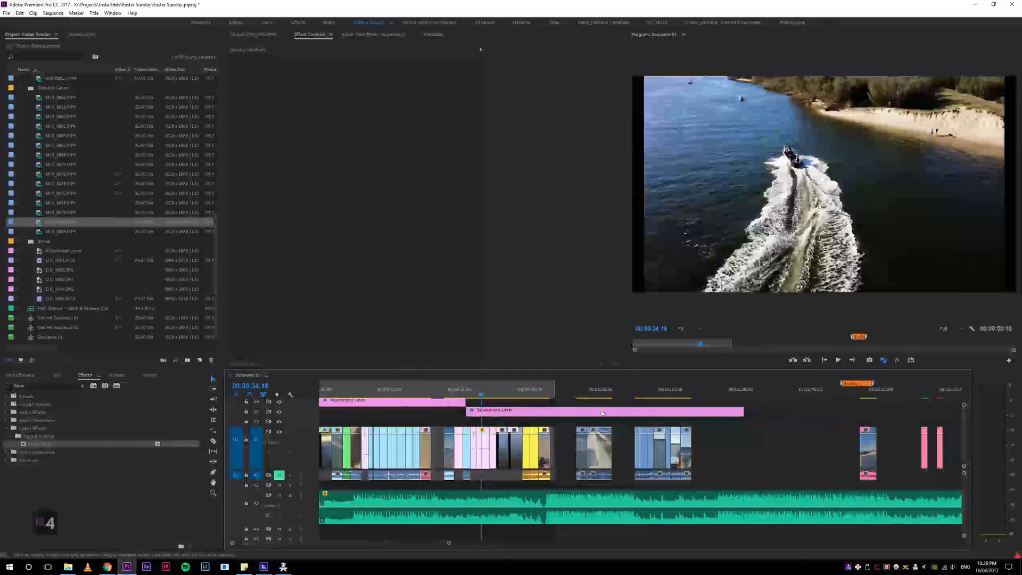
{"action": "left_click", "coordinate": [526, 395]}
{"action": "key", "text": "5"}
{"action": "key", "text": "4"}
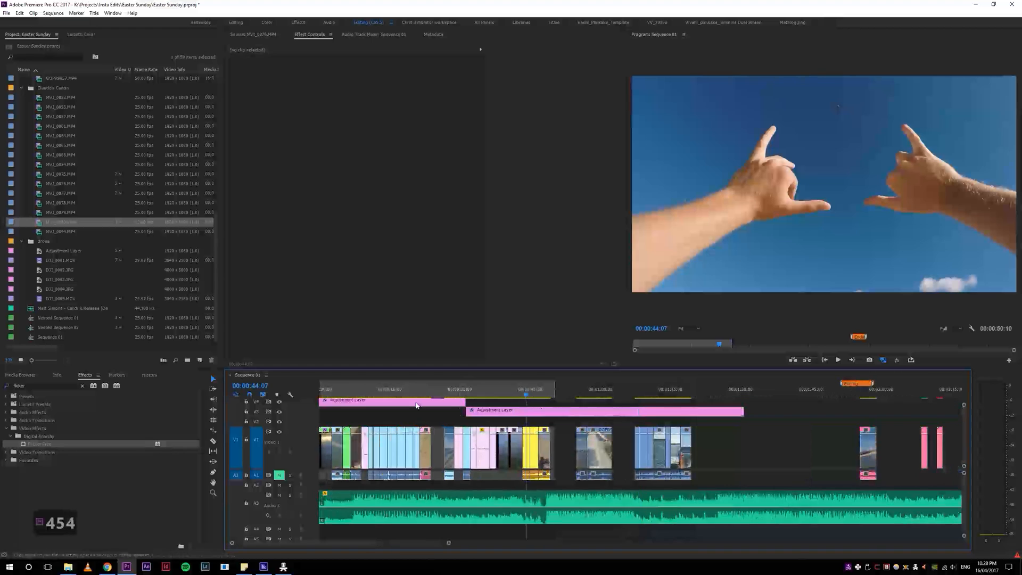
{"action": "left_click", "coordinate": [539, 395]}
{"action": "left_click", "coordinate": [516, 394]}
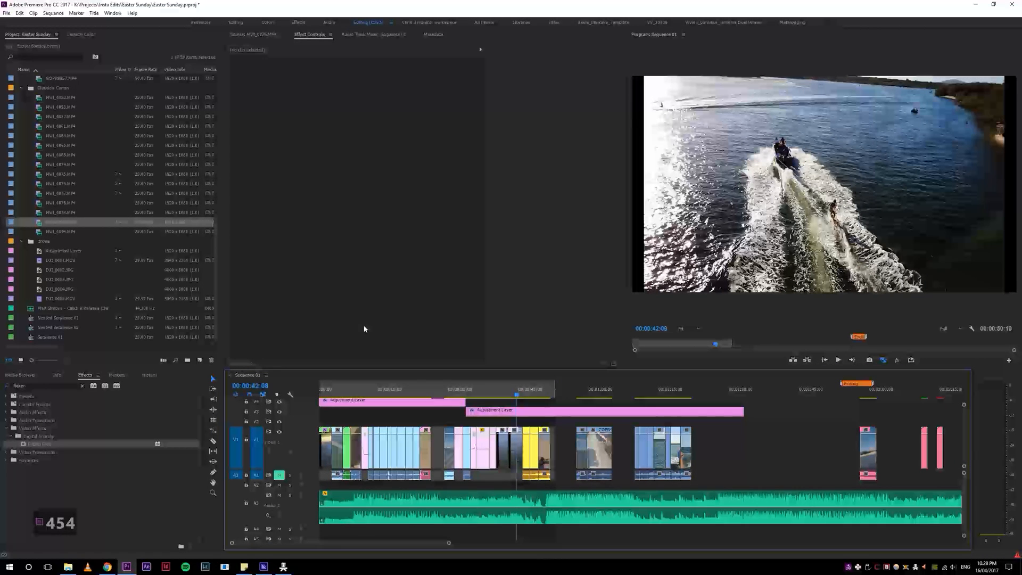
Step: Open the new sequence settings and compare the frame sizes of the custom Insta Vertical Higher Def, Instagram - Widescreen and Instagram Video presets
{"action": "key", "text": "ctrl+n"}
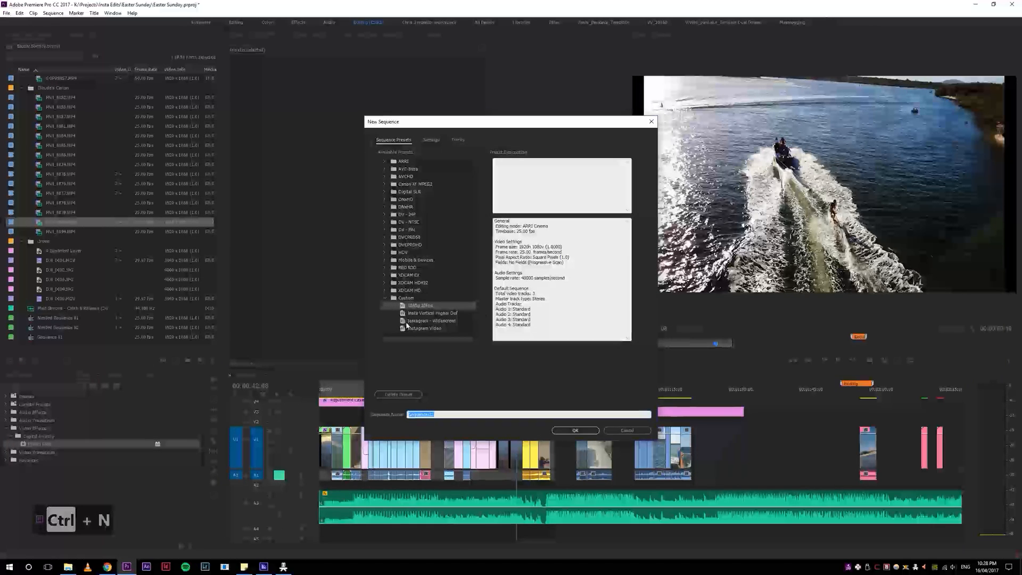
{"action": "left_click", "coordinate": [447, 314]}
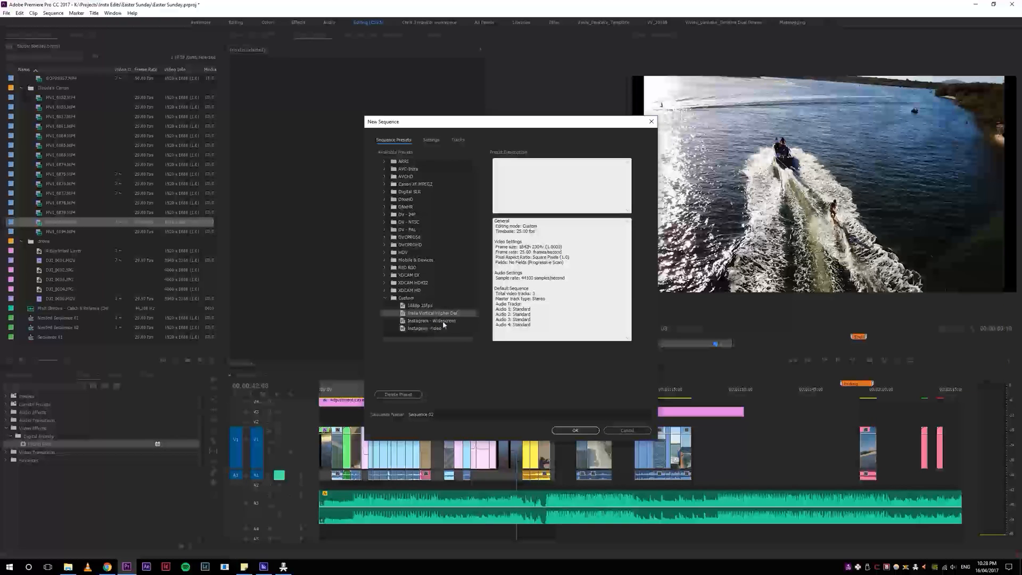
{"action": "left_click", "coordinate": [435, 322]}
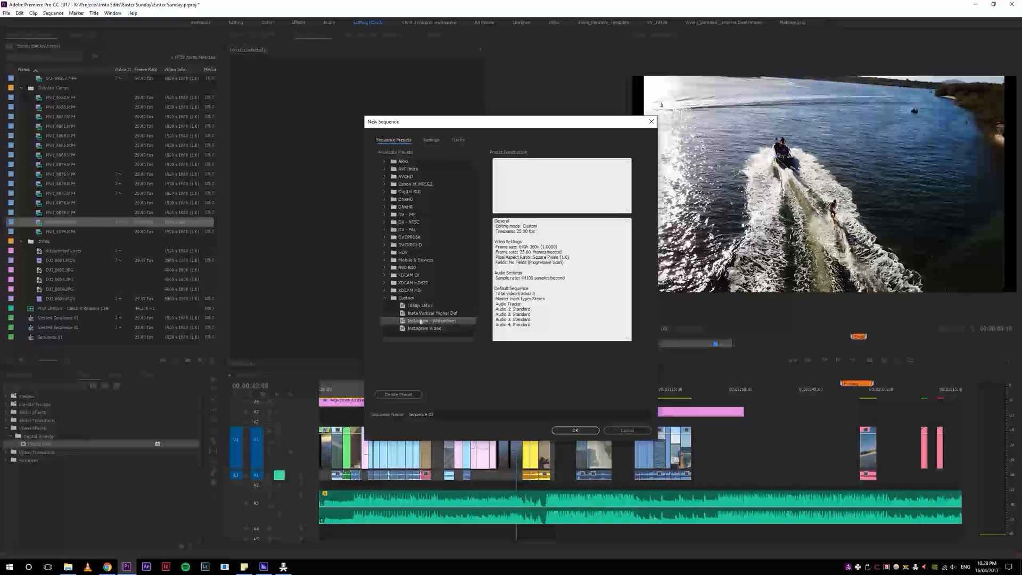
{"action": "left_click", "coordinate": [444, 314]}
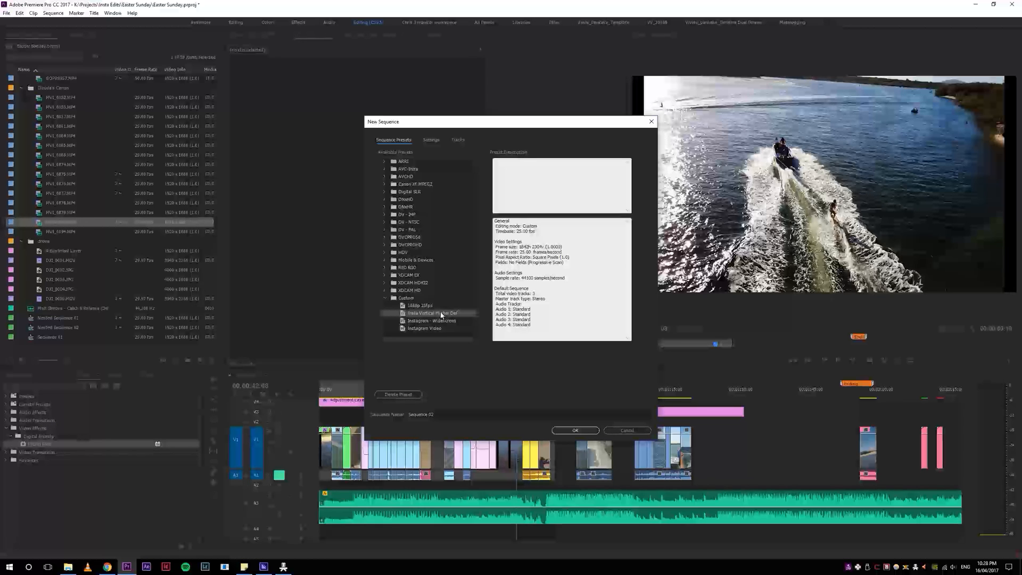
{"action": "left_click", "coordinate": [429, 320]}
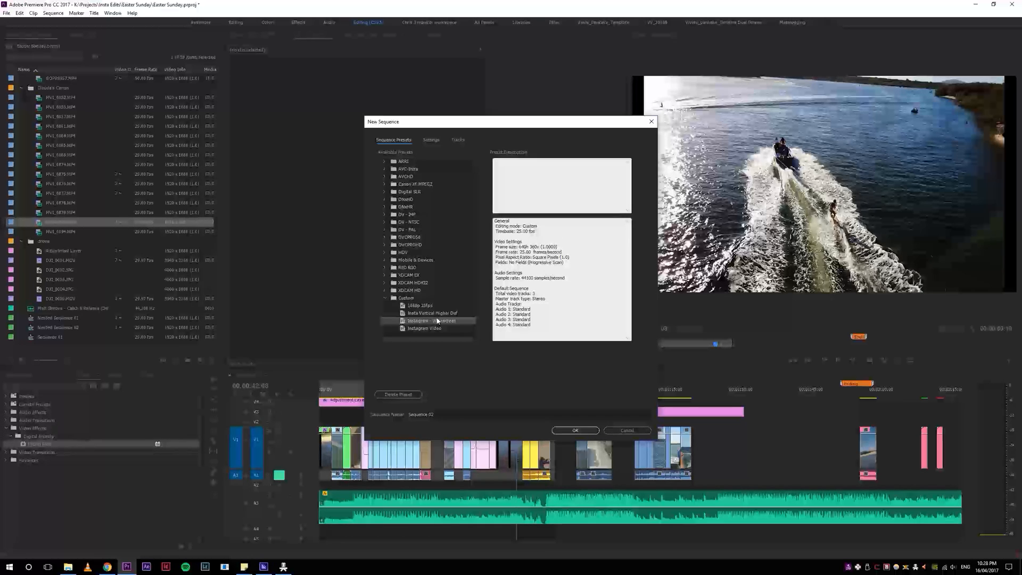
{"action": "left_click", "coordinate": [439, 313]}
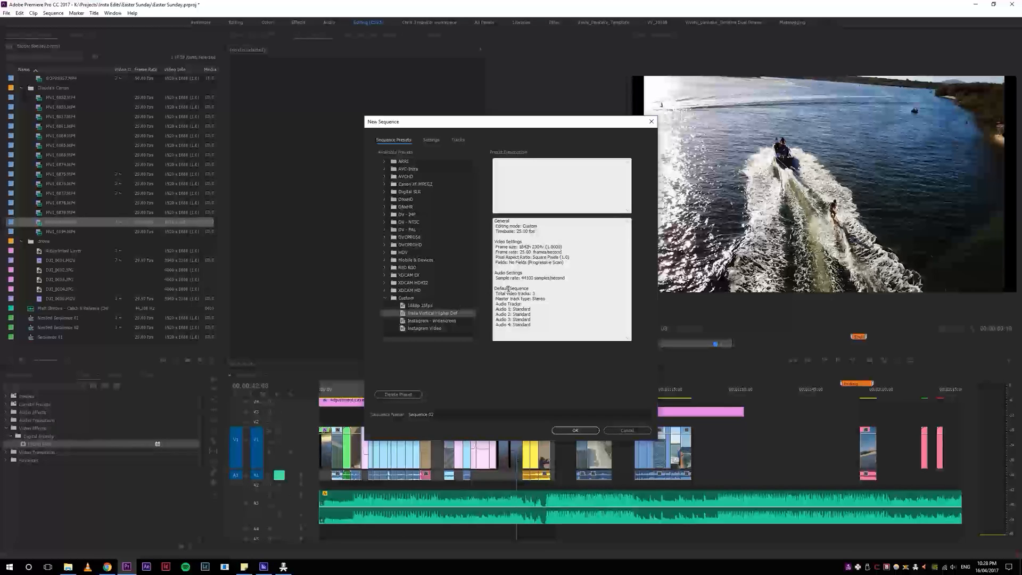
{"action": "double_click", "coordinate": [523, 247]}
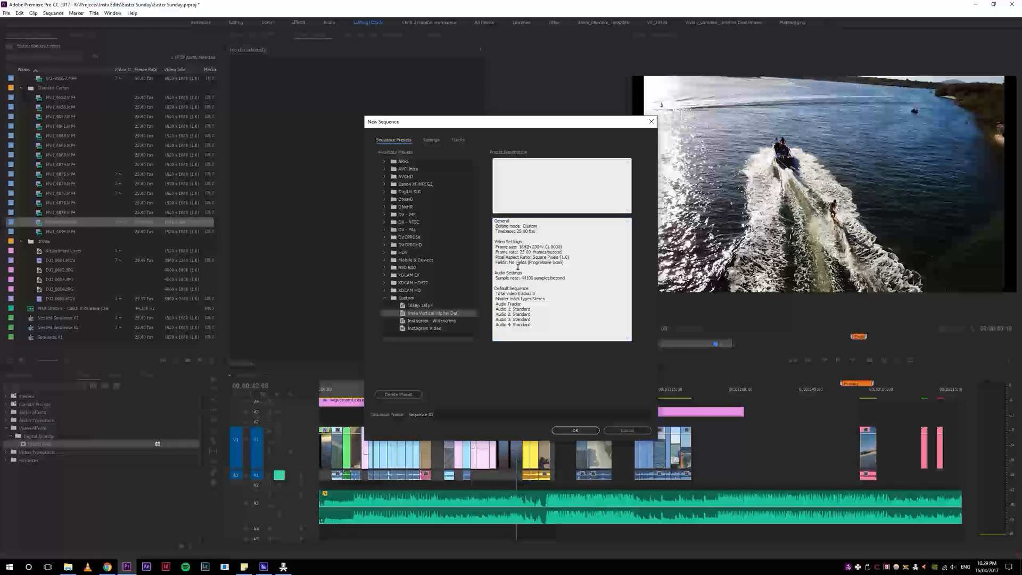
{"action": "left_click_drag", "start_coordinate": [520, 246], "coordinate": [542, 246]}
{"action": "left_click", "coordinate": [444, 321]}
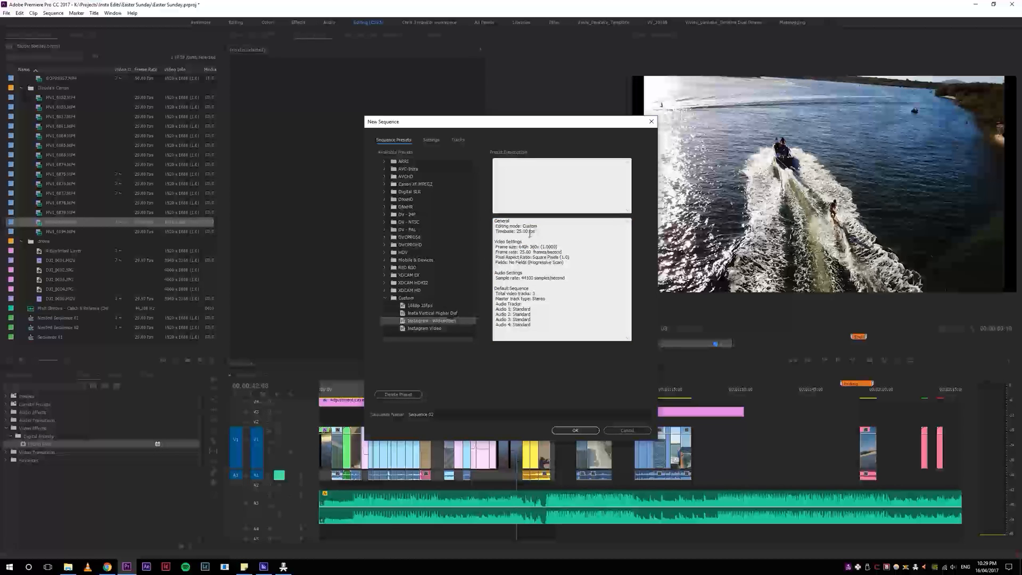
{"action": "left_click", "coordinate": [442, 328]}
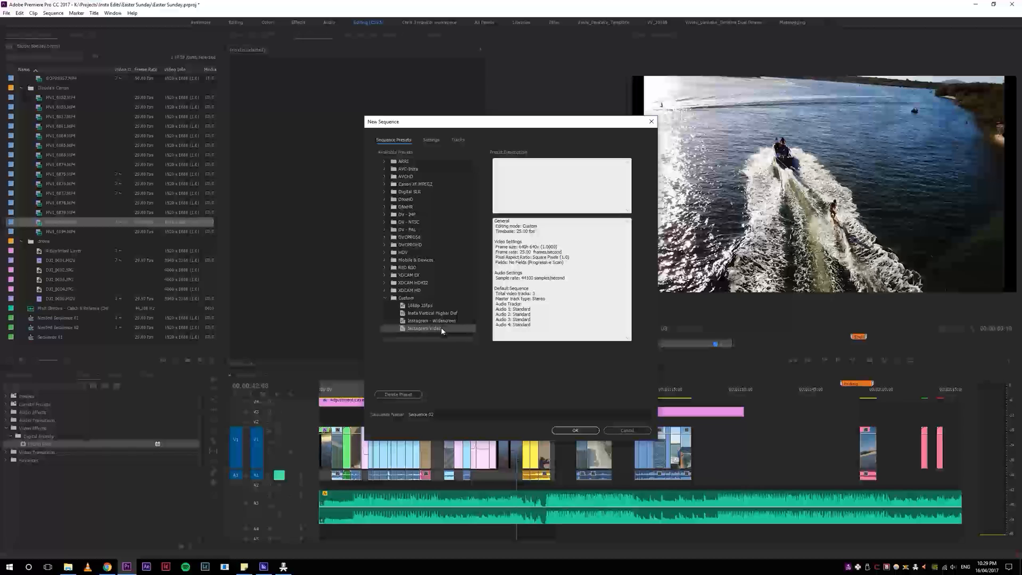
{"action": "left_click_drag", "start_coordinate": [519, 247], "coordinate": [538, 247]}
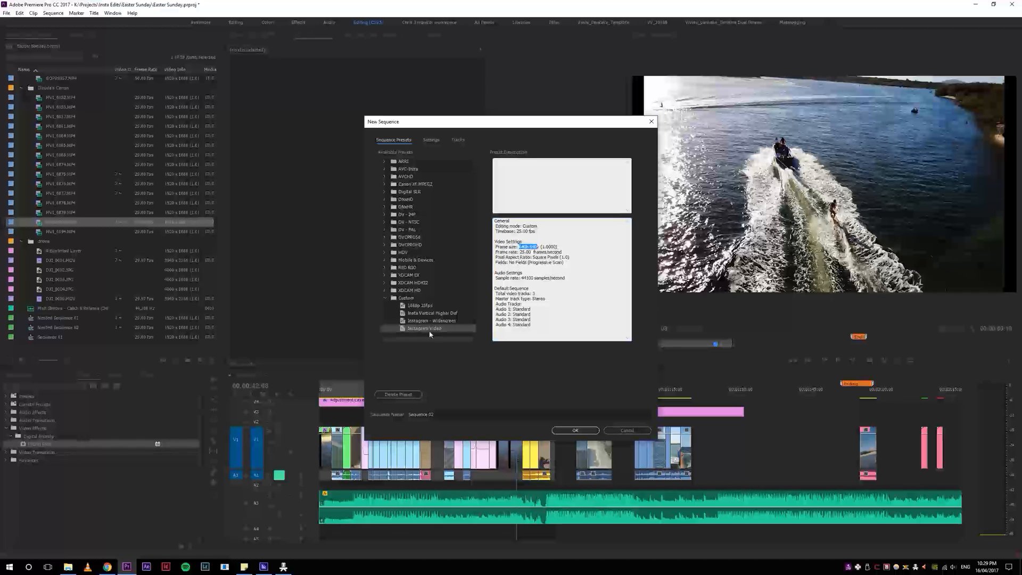
Step: Compare the frame sizes of the Instagram presets again and create Sequence 02 from the custom Instagram Video preset
{"action": "left_click", "coordinate": [520, 246]}
{"action": "left_click_drag", "start_coordinate": [529, 246], "coordinate": [540, 245]}
{"action": "left_click", "coordinate": [424, 321]}
{"action": "left_click_drag", "start_coordinate": [519, 246], "coordinate": [538, 247]}
{"action": "left_click", "coordinate": [536, 251]}
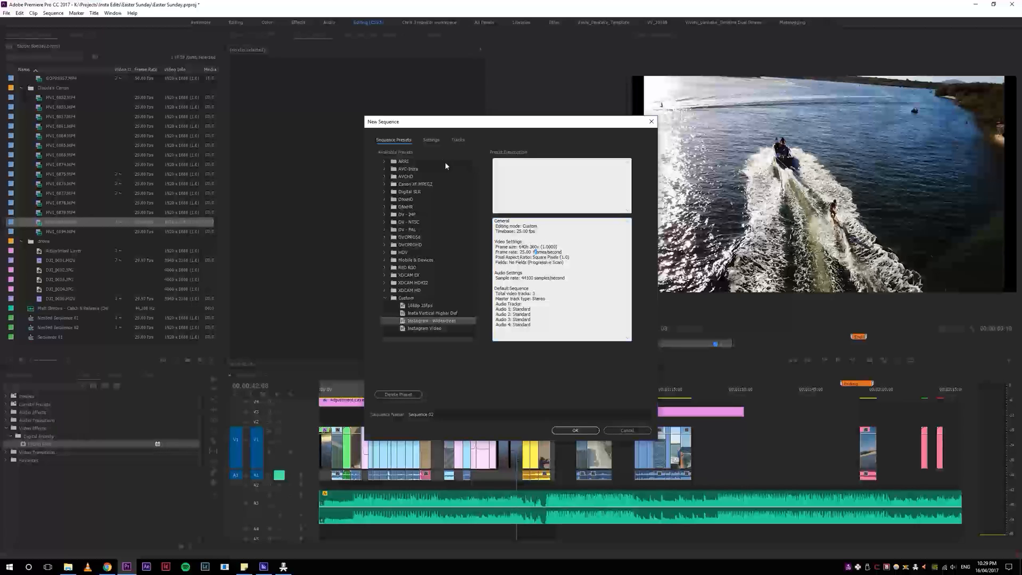
{"action": "left_click", "coordinate": [410, 329]}
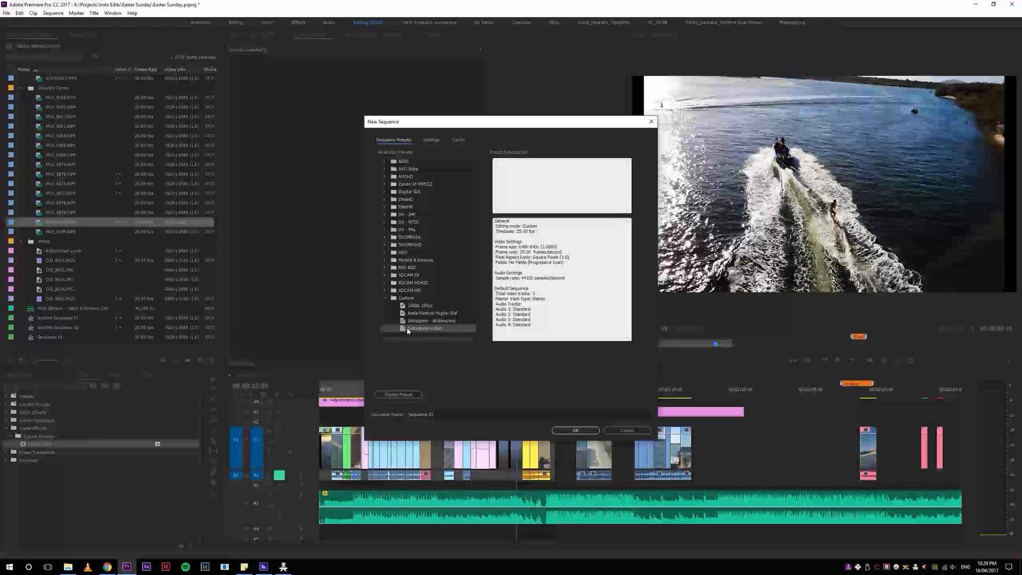
{"action": "left_click", "coordinate": [575, 431]}
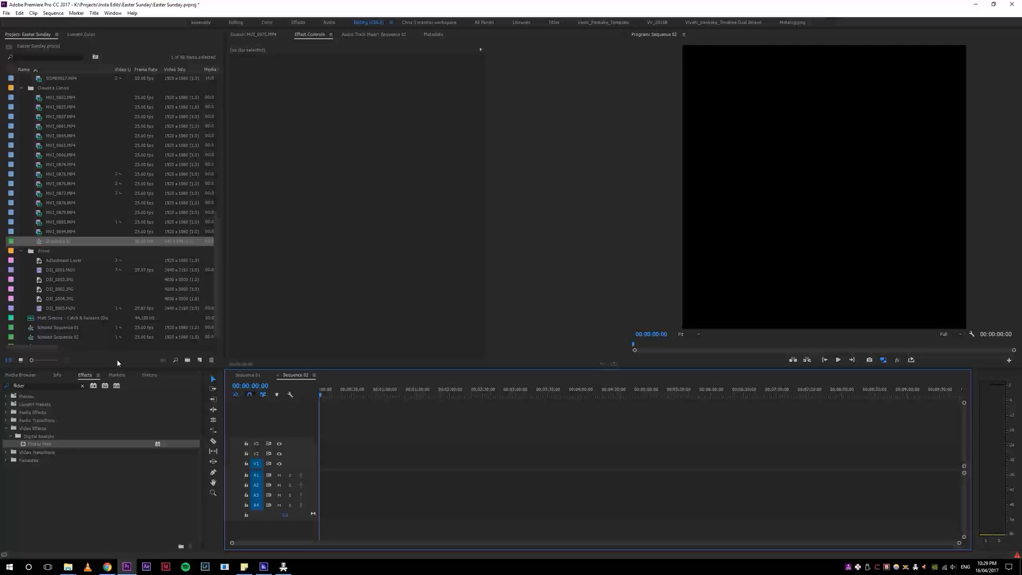
{"action": "left_click", "coordinate": [781, 342]}
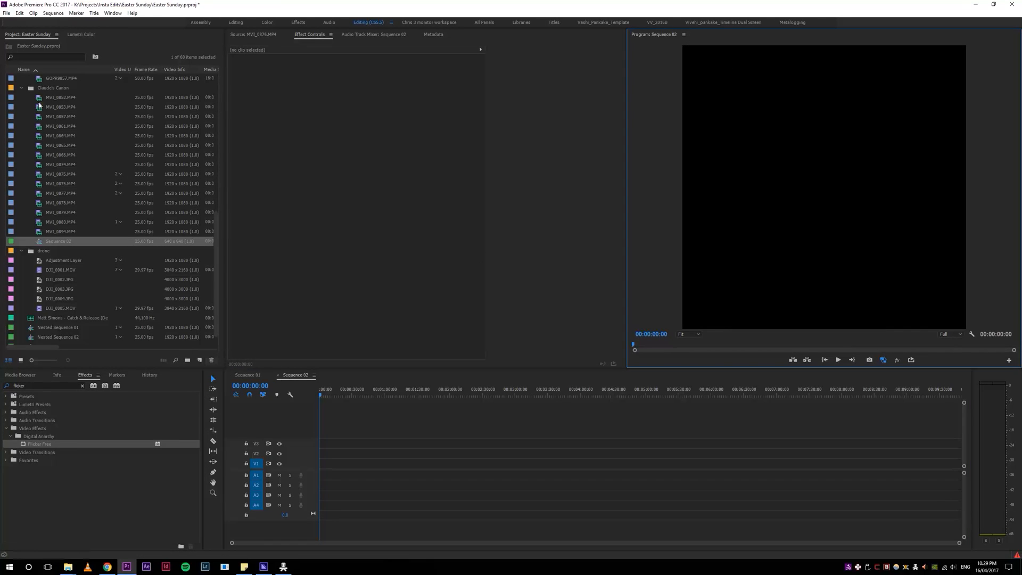
Step: Filter the project for "seque" and place Sequence 01 at the start of Sequence 02, keeping the existing sequence settings
{"action": "left_click", "coordinate": [45, 56]}
{"action": "type", "text": "seque"}
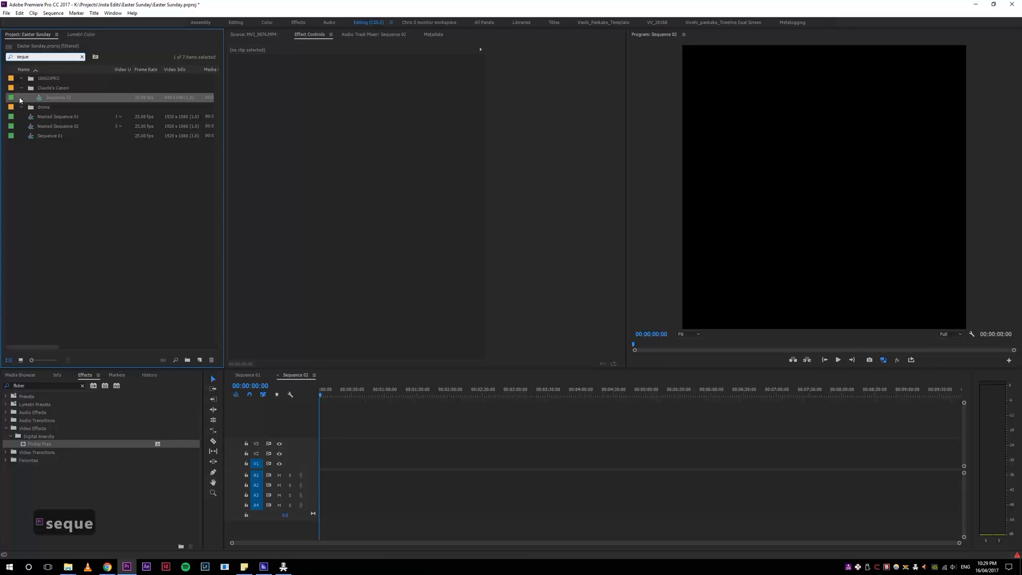
{"action": "left_click", "coordinate": [32, 137]}
{"action": "left_click_drag", "start_coordinate": [352, 387], "coordinate": [331, 452]}
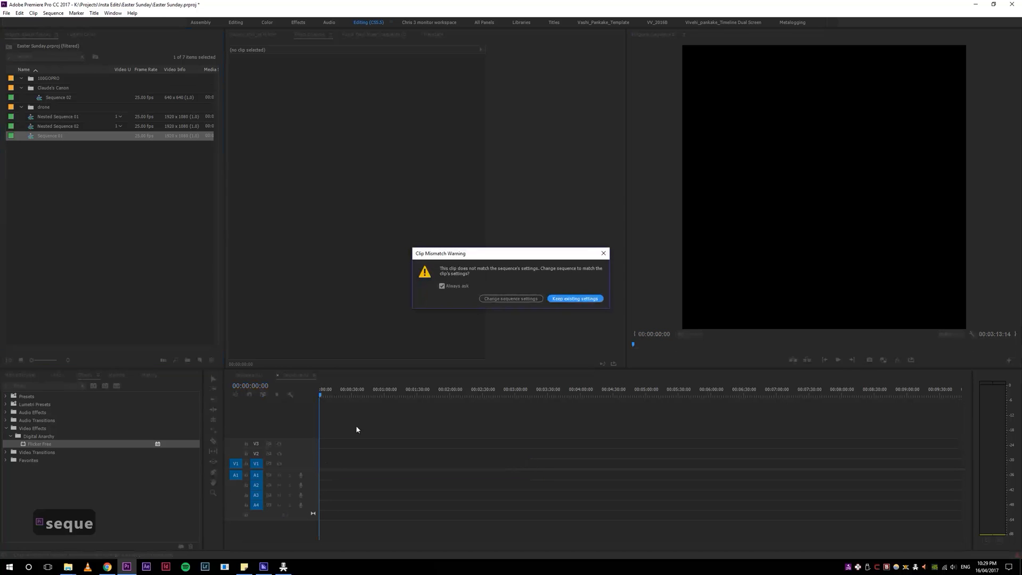
{"action": "left_click", "coordinate": [573, 299]}
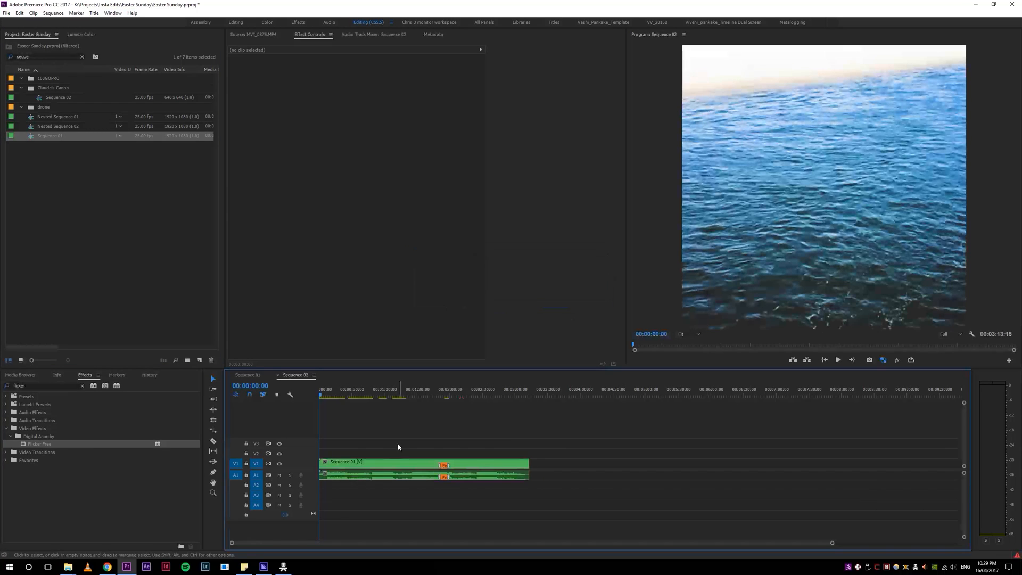
Step: Scale the nested Sequence 01 clip to the frame size so its full width fits the square frame, checking at about 18 seconds
{"action": "left_click", "coordinate": [338, 393]}
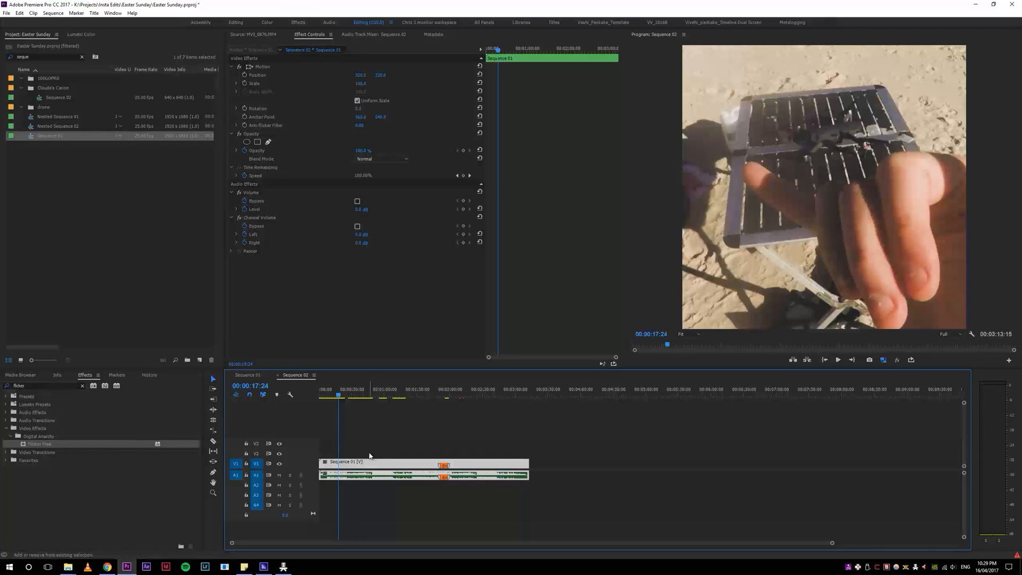
{"action": "right_click", "coordinate": [386, 465]}
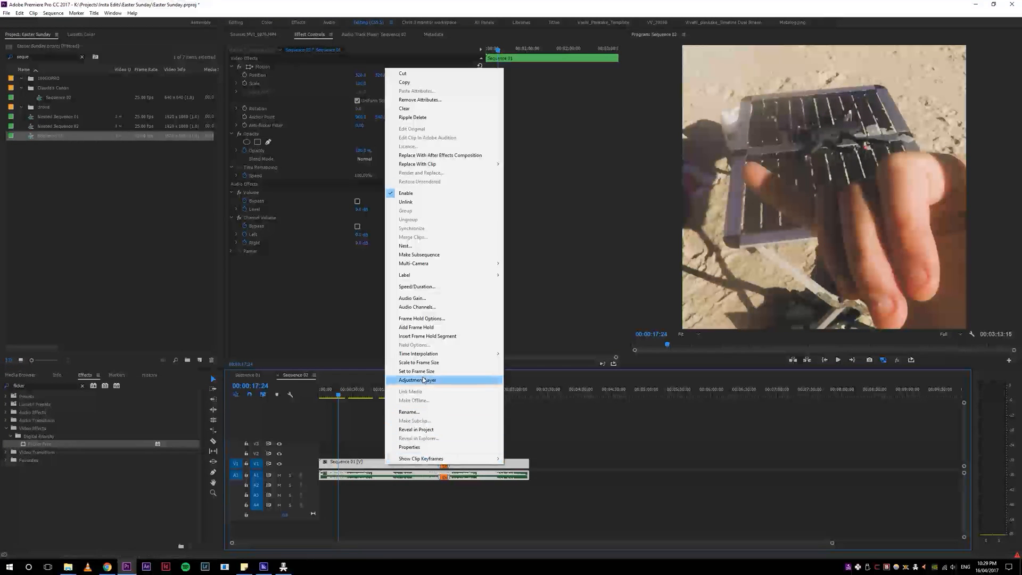
{"action": "left_click", "coordinate": [432, 363]}
{"action": "key", "text": "ctrl+z"}
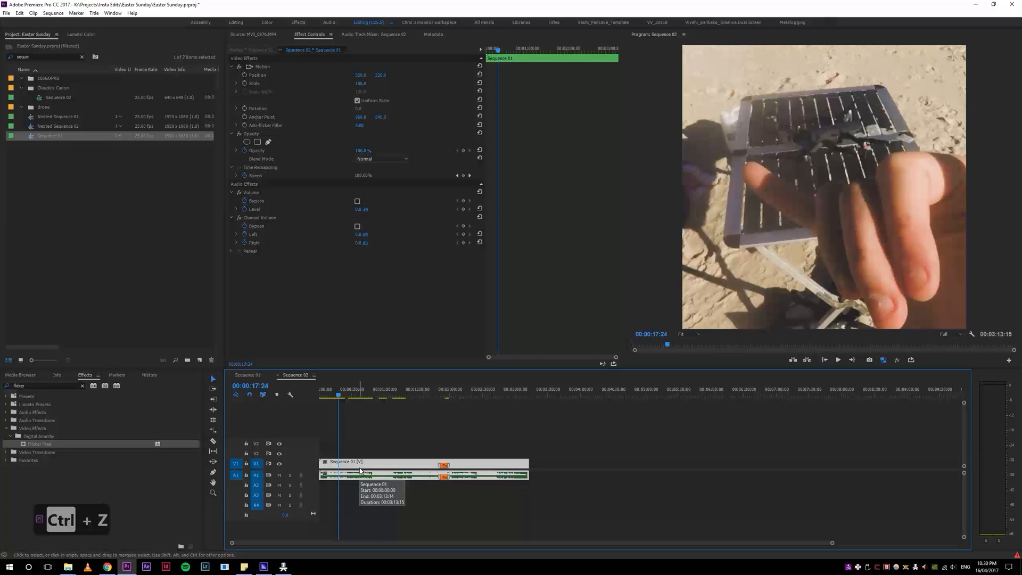
{"action": "key", "text": "r"}
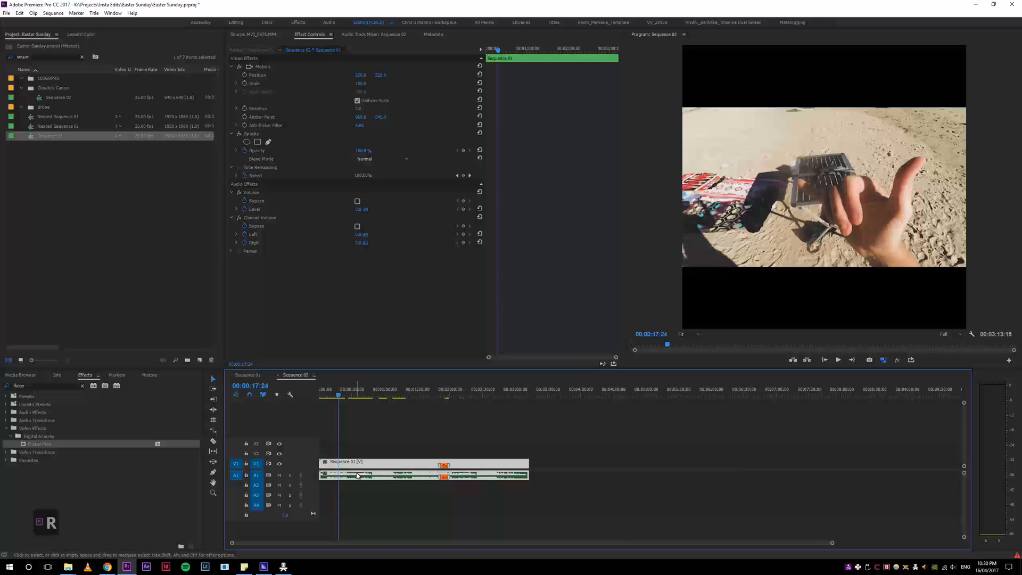
Step: Ripple trim the end of the nested Sequence 01 clip so it finishes at about 24 seconds
{"action": "key", "text": "5"}
{"action": "key", "text": "5"}
{"action": "mouse_move", "coordinate": [341, 395]}
{"action": "left_mouse_down"}
{"action": "mouse_move", "coordinate": [357, 394]}
{"action": "mouse_move", "coordinate": [326, 399]}
{"action": "left_mouse_up"}
{"action": "key", "text": "4"}
{"action": "key", "text": "4"}
{"action": "key", "text": "5"}
{"action": "key", "text": "5"}
{"action": "key", "text": "5"}
{"action": "scroll", "coordinate": [257, 465], "scroll_direction": "up", "scroll_amount": 2}
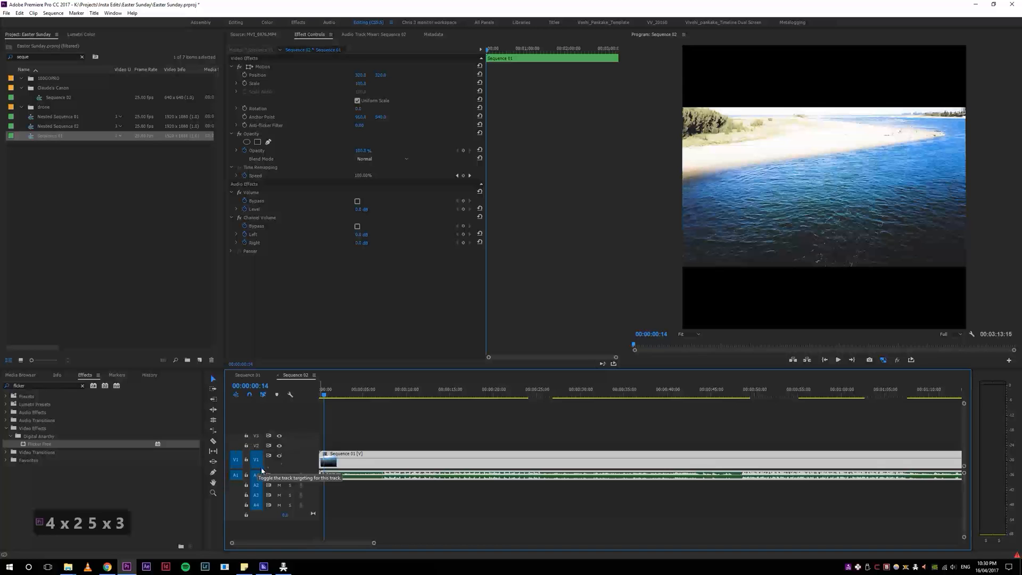
{"action": "scroll", "coordinate": [261, 478], "scroll_direction": "up", "scroll_amount": 1}
{"action": "key", "text": "4"}
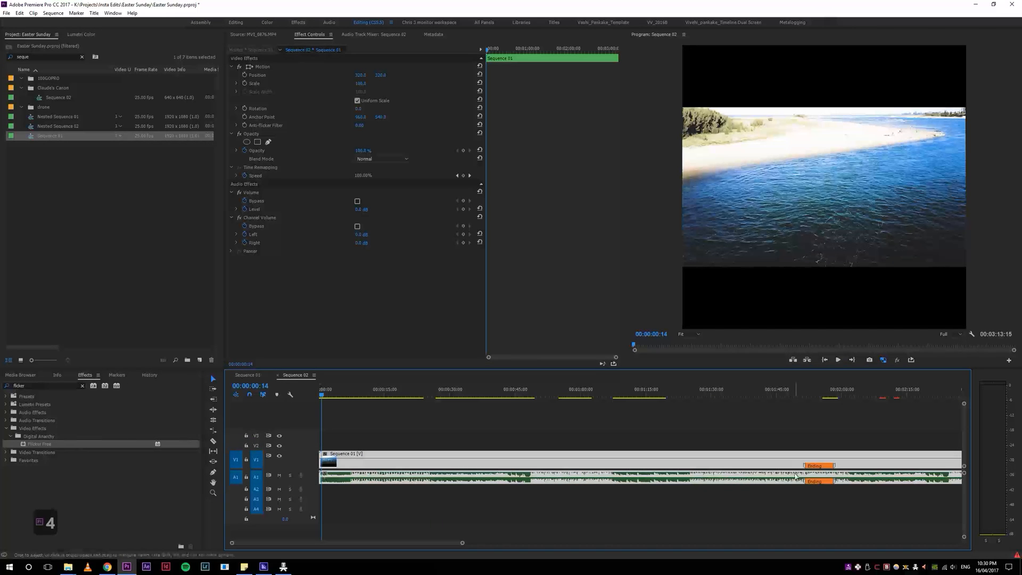
{"action": "key", "text": "4"}
{"action": "left_click", "coordinate": [372, 390]}
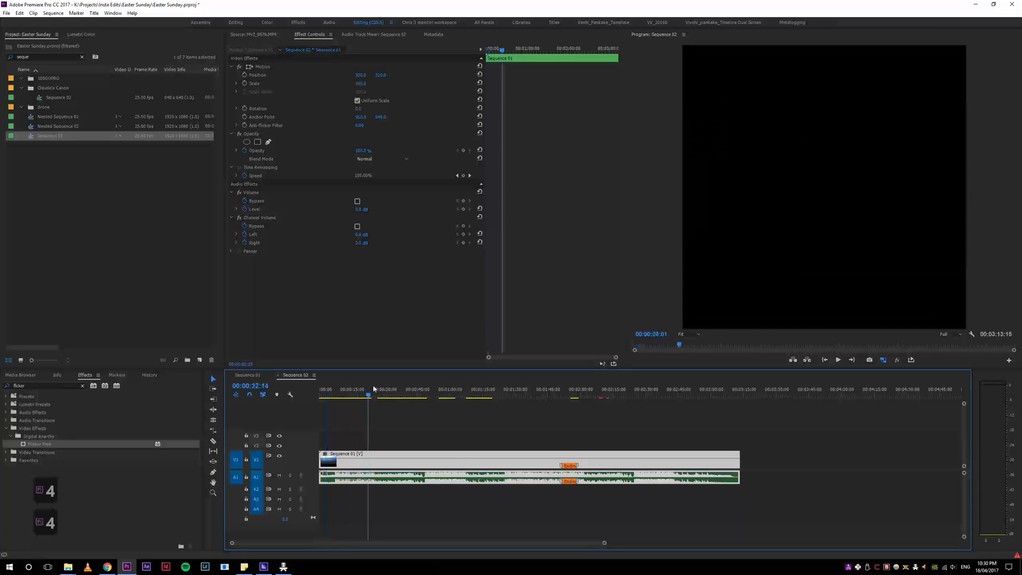
{"action": "key", "text": "w"}
{"action": "key", "text": "5"}
{"action": "key", "text": "5"}
{"action": "key", "text": "5"}
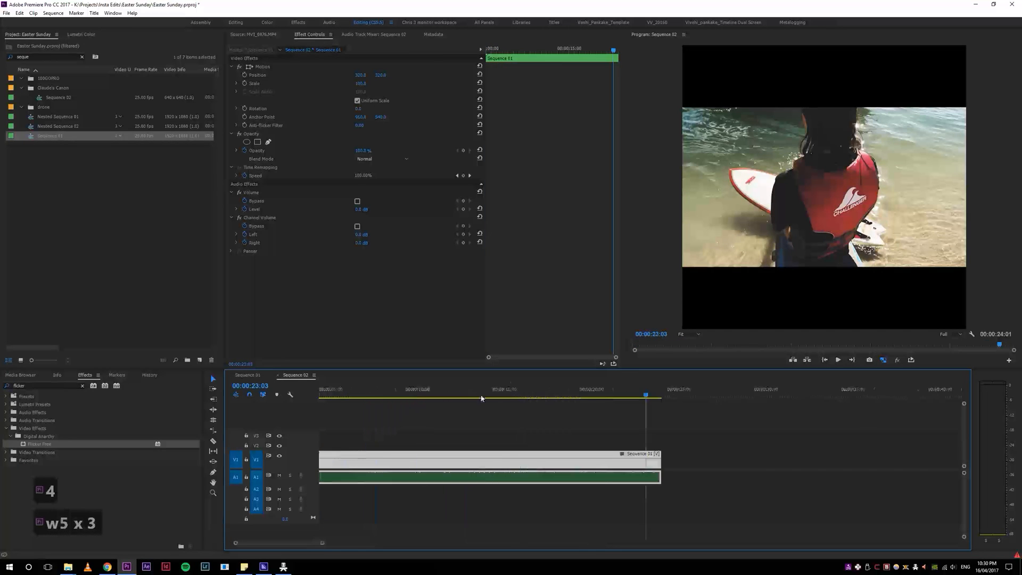
Step: Mark in and out points around the nested clip and check the end of the range at about 24 seconds
{"action": "left_click", "coordinate": [470, 390]}
{"action": "key", "text": "x"}
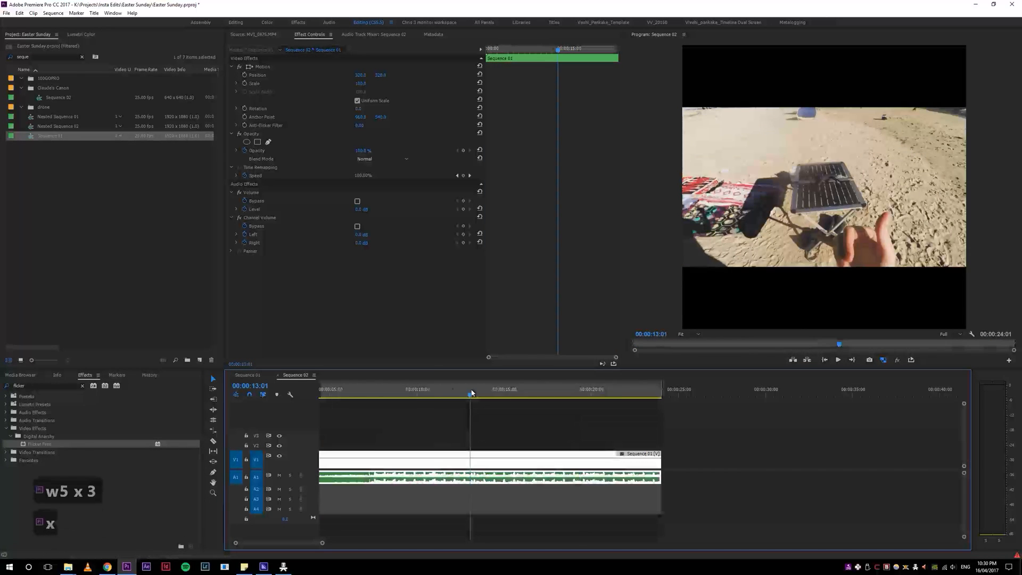
{"action": "key", "text": "4"}
{"action": "key", "text": "4"}
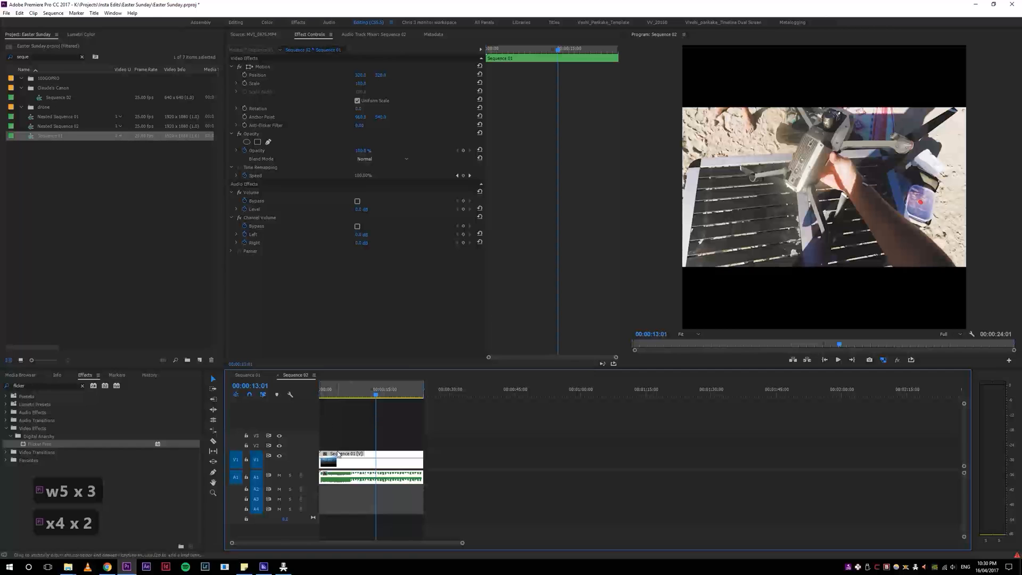
{"action": "key", "text": "5"}
{"action": "key", "text": "5"}
{"action": "left_click", "coordinate": [734, 394]}
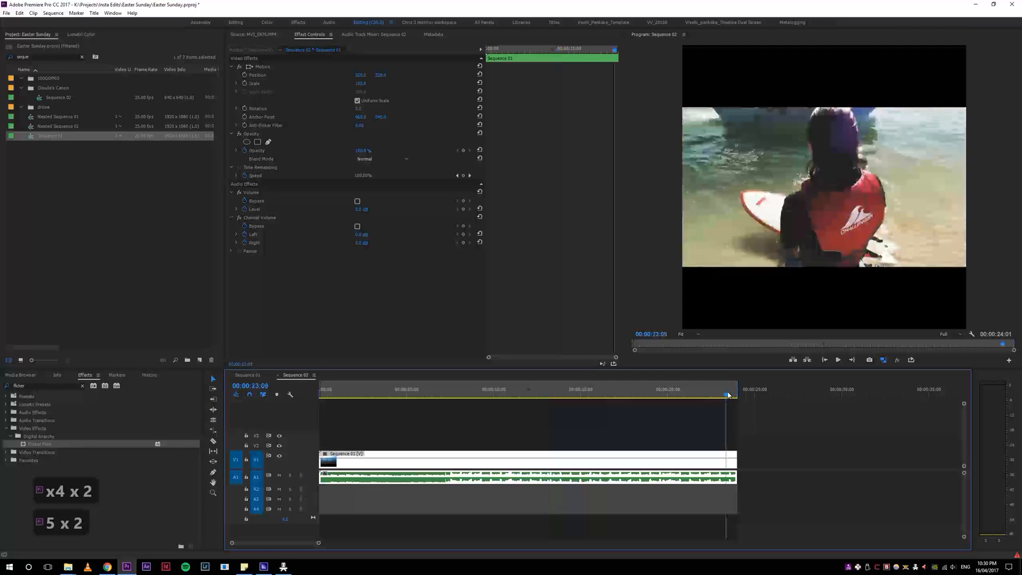
{"action": "key", "text": "5"}
{"action": "key", "text": "5"}
{"action": "key", "text": "5"}
{"action": "left_click_drag", "start_coordinate": [659, 389], "coordinate": [688, 414]}
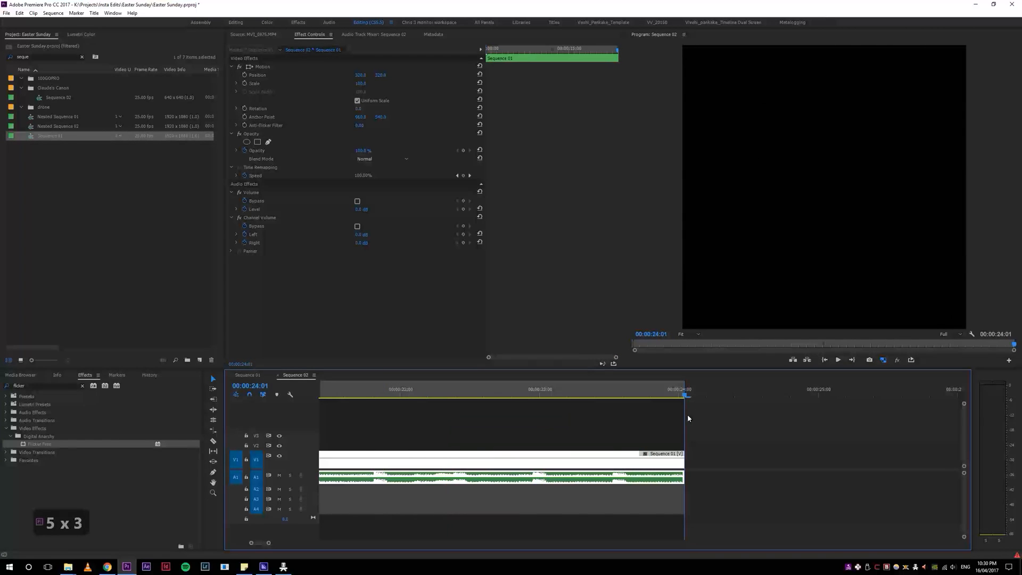
Step: Play the opening drone shot of the square sequence and scrub on to the foot shot at about 7 seconds
{"action": "key", "text": "4"}
{"action": "key", "text": "4"}
{"action": "key", "text": "4"}
{"action": "key", "text": "4"}
{"action": "left_click_drag", "start_coordinate": [345, 391], "coordinate": [308, 392]}
{"action": "key", "text": "space"}
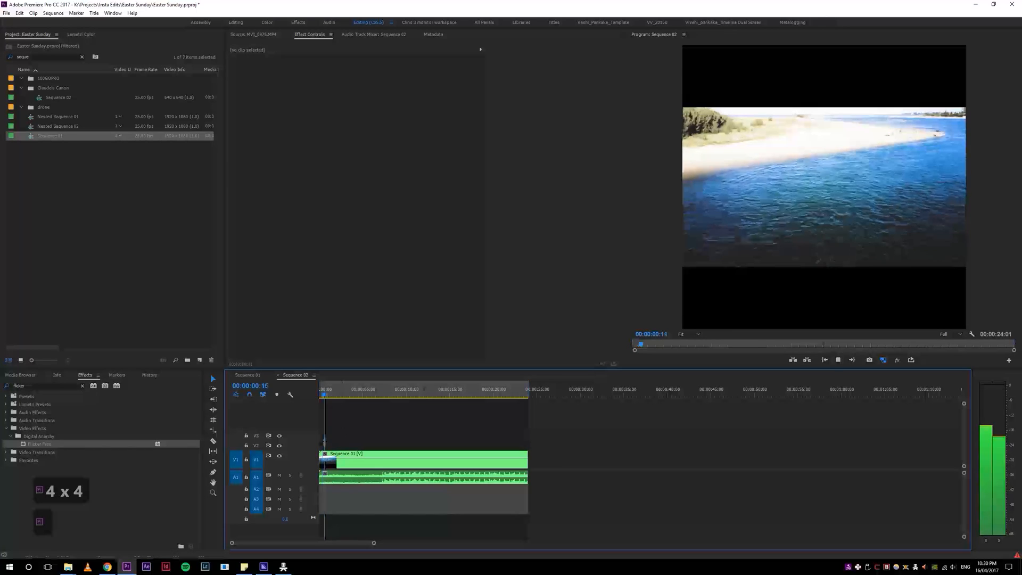
{"action": "key", "text": "space"}
{"action": "left_click_drag", "start_coordinate": [337, 390], "coordinate": [386, 390]}
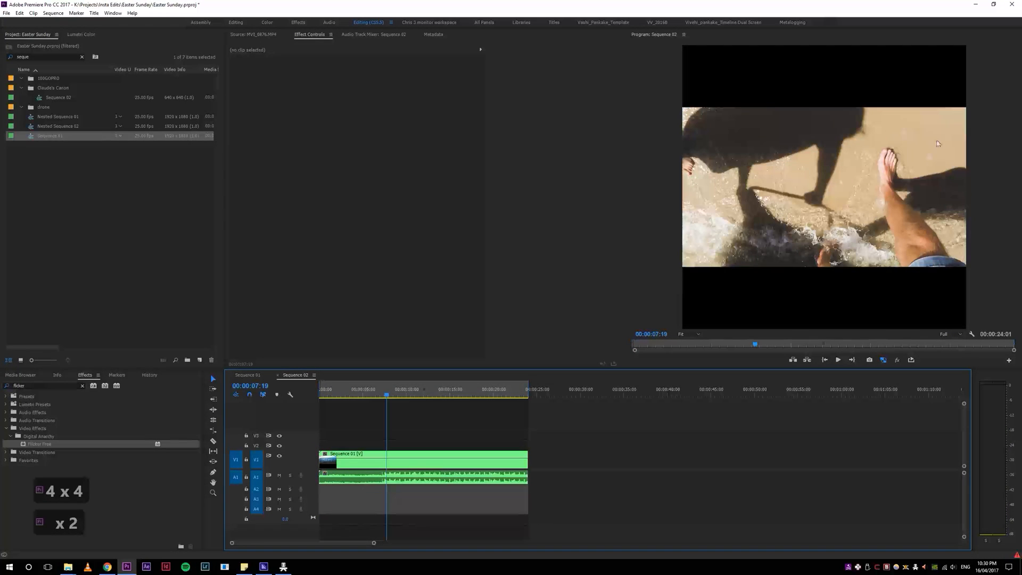
Step: Enlarge the nested Sequence 01 clip to about 178% scale so the picture fills the square frame
{"action": "left_click", "coordinate": [423, 463]}
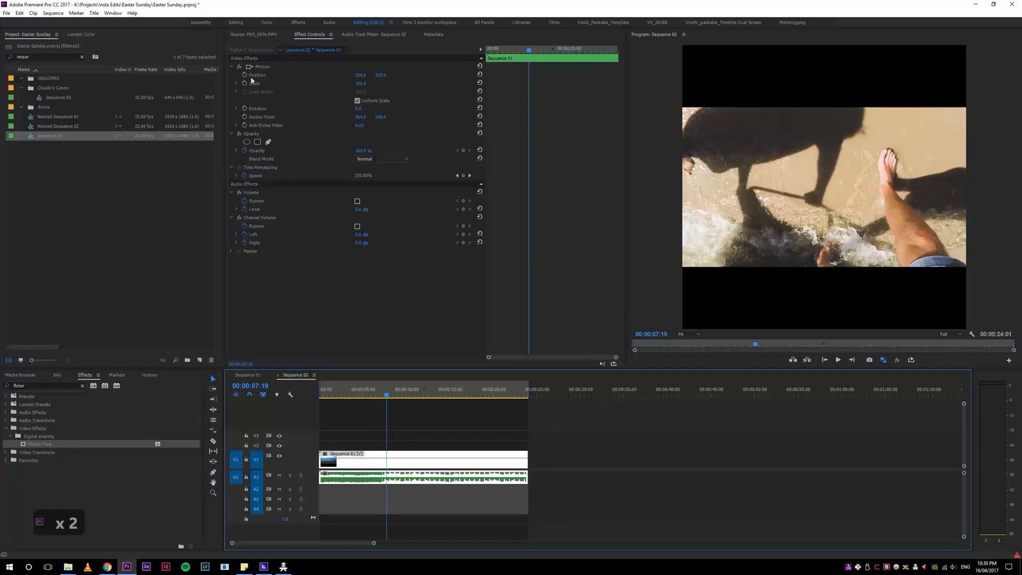
{"action": "left_click_drag", "start_coordinate": [360, 84], "coordinate": [399, 83]}
{"action": "left_click_drag", "start_coordinate": [360, 84], "coordinate": [360, 83]}
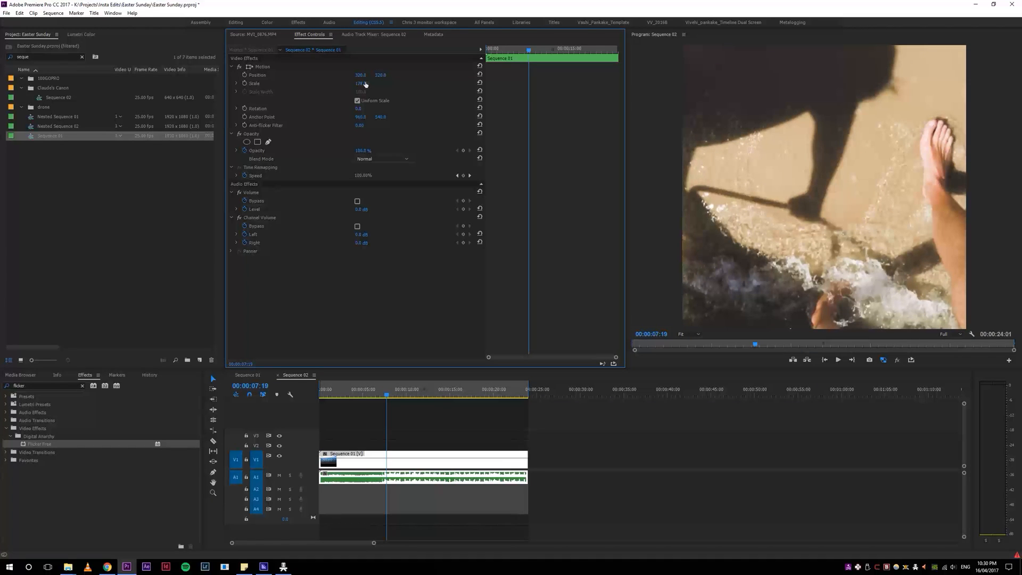
{"action": "left_click", "coordinate": [456, 379]}
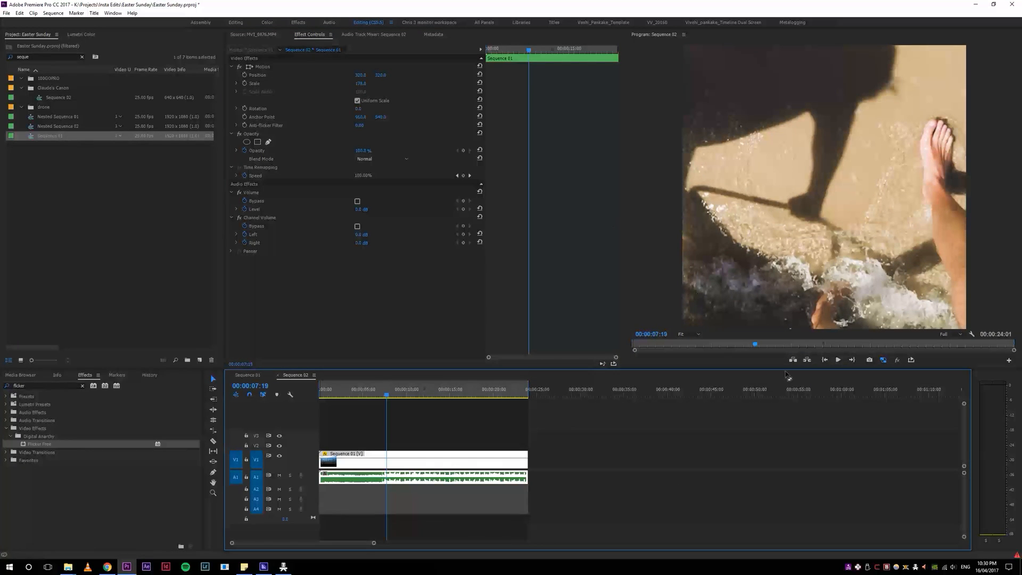
Step: Scrub through the whole square sequence to examine how the drone, beach and boat shots are cropped
{"action": "left_click_drag", "start_coordinate": [416, 394], "coordinate": [334, 395]}
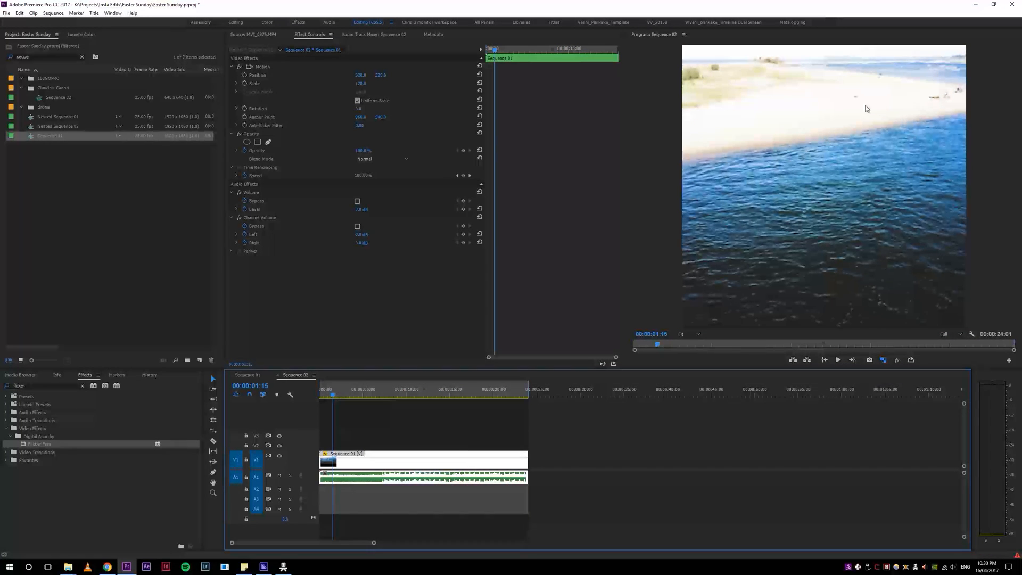
{"action": "left_click_drag", "start_coordinate": [337, 397], "coordinate": [490, 390]}
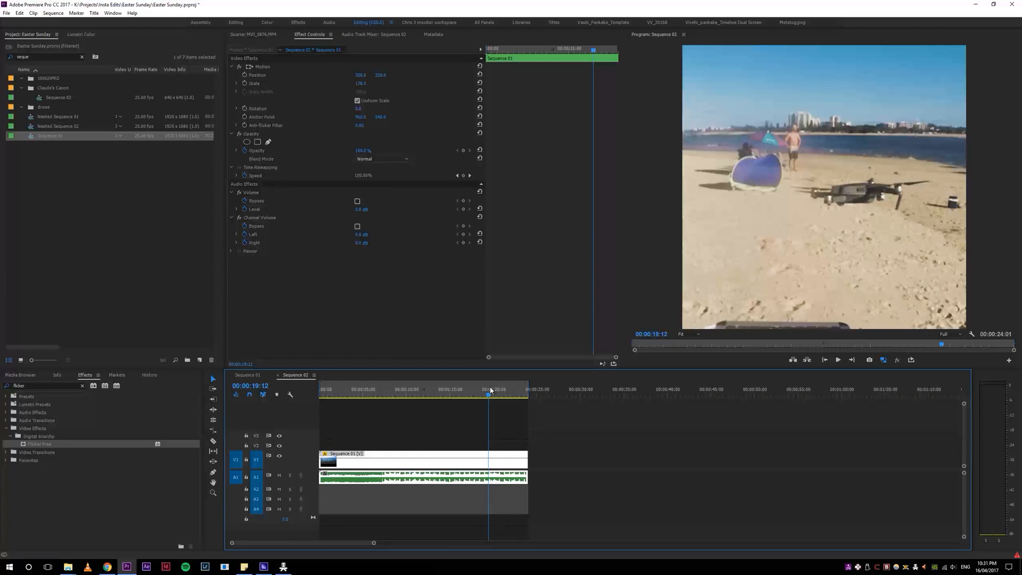
{"action": "left_click_drag", "start_coordinate": [420, 392], "coordinate": [461, 392]}
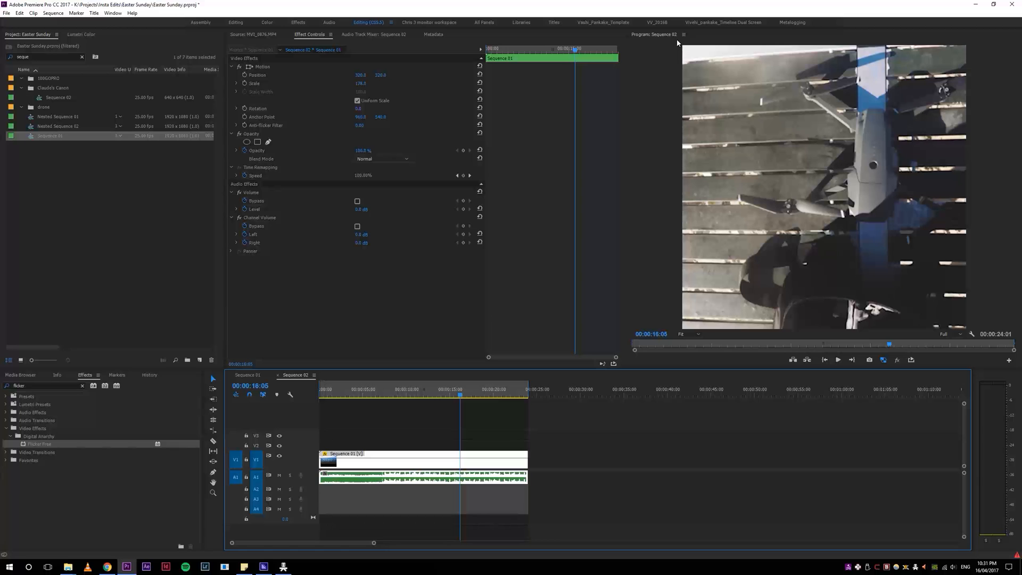
{"action": "left_click_drag", "start_coordinate": [461, 394], "coordinate": [364, 396]}
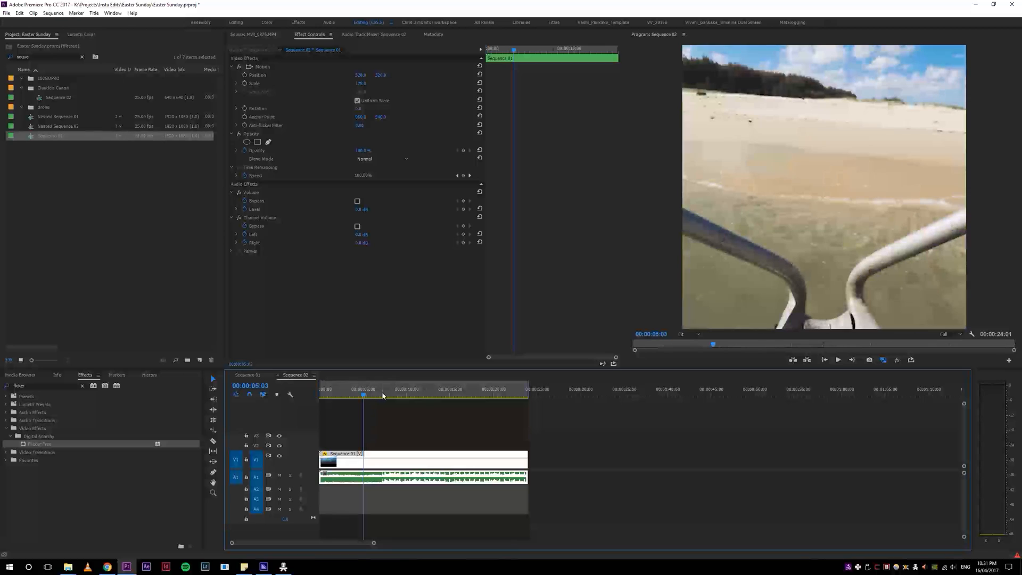
{"action": "mouse_move", "coordinate": [382, 395]}
{"action": "left_mouse_down"}
{"action": "mouse_move", "coordinate": [399, 396]}
{"action": "mouse_move", "coordinate": [371, 408]}
{"action": "left_mouse_up"}
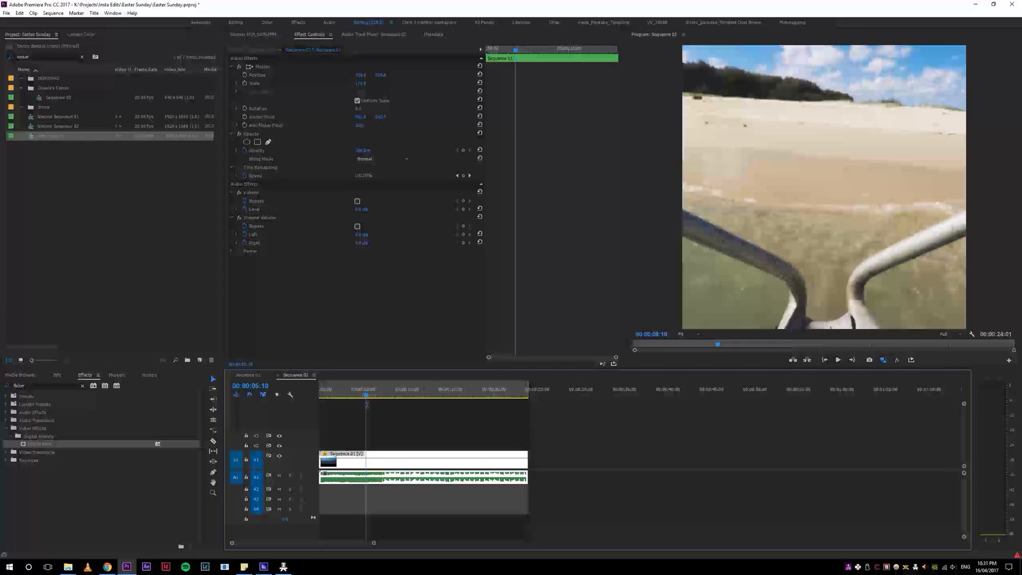
Step: Open the export settings and unlock the frame size, frame rate, field order, aspect, profile and level from the source
{"action": "key", "text": "ctrl+m"}
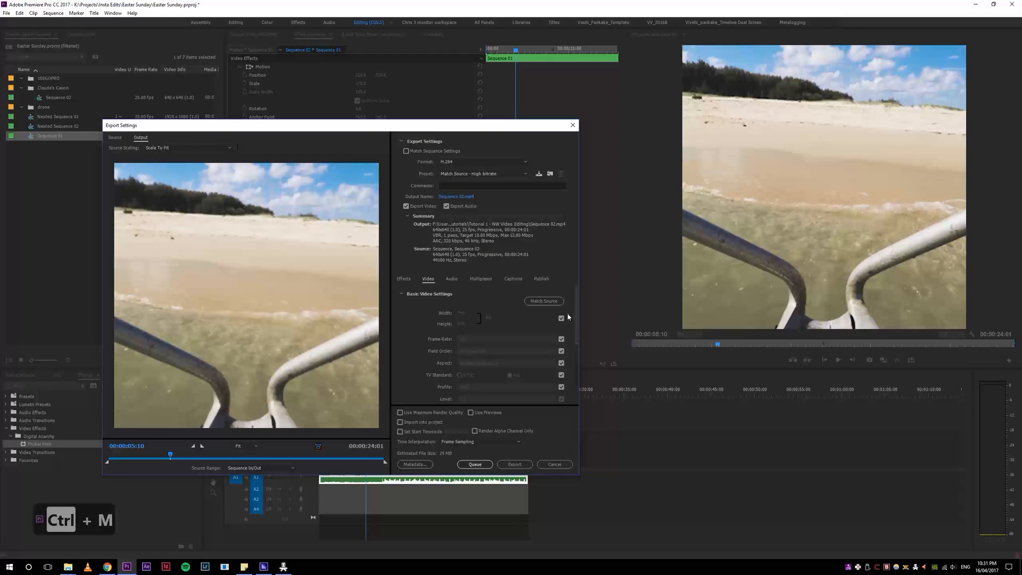
{"action": "left_click", "coordinate": [561, 318]}
{"action": "left_click", "coordinate": [561, 338]}
{"action": "left_click", "coordinate": [561, 351]}
{"action": "left_click", "coordinate": [561, 363]}
{"action": "scroll", "coordinate": [573, 333], "scroll_direction": "down", "scroll_amount": 3}
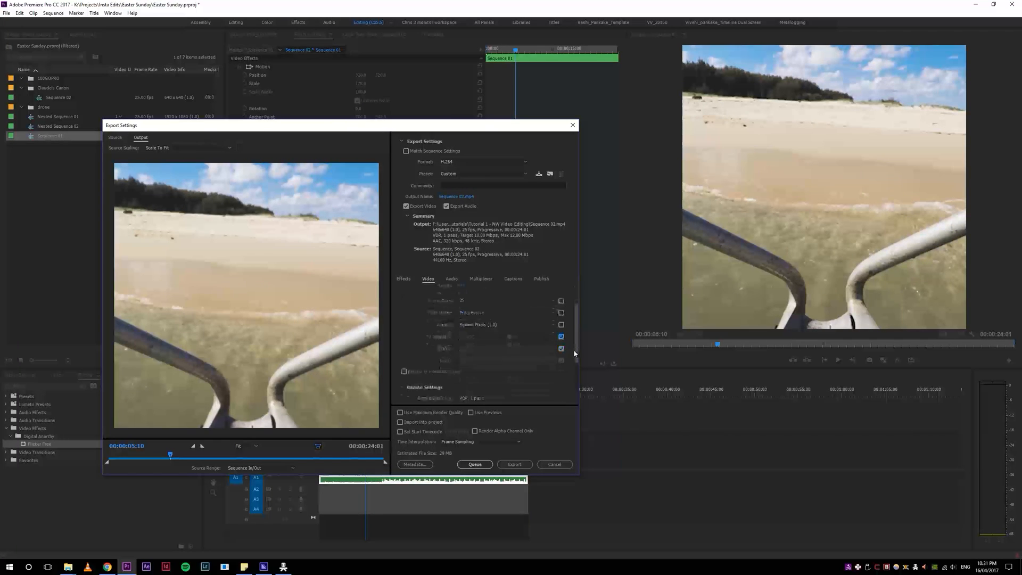
{"action": "left_click", "coordinate": [561, 348]}
{"action": "left_click", "coordinate": [561, 361]}
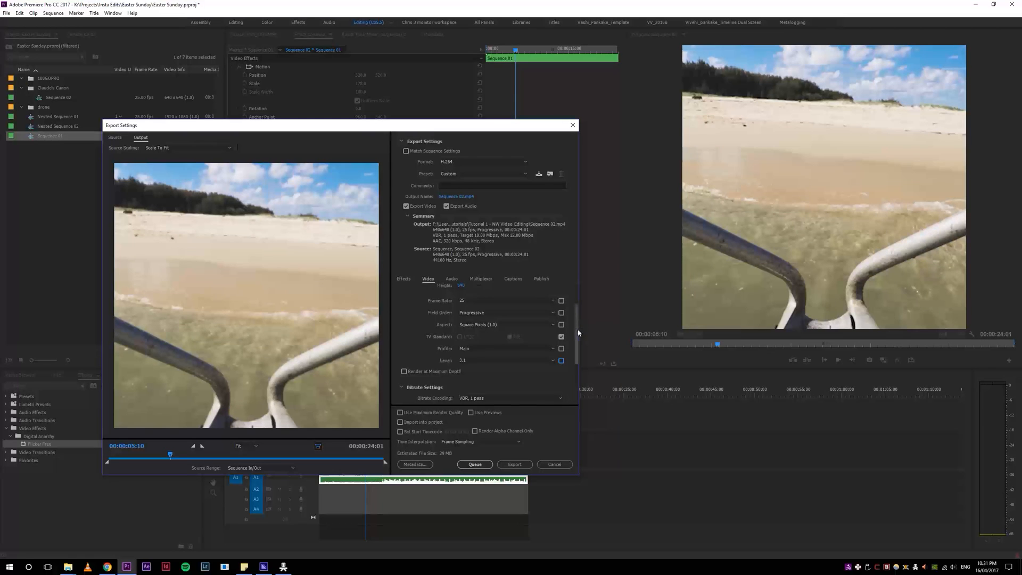
Step: Review the available encoding levels, leaving 3.1 selected, and inspect the export's width and height settings
{"action": "scroll", "coordinate": [559, 335], "scroll_direction": "down", "scroll_amount": 1}
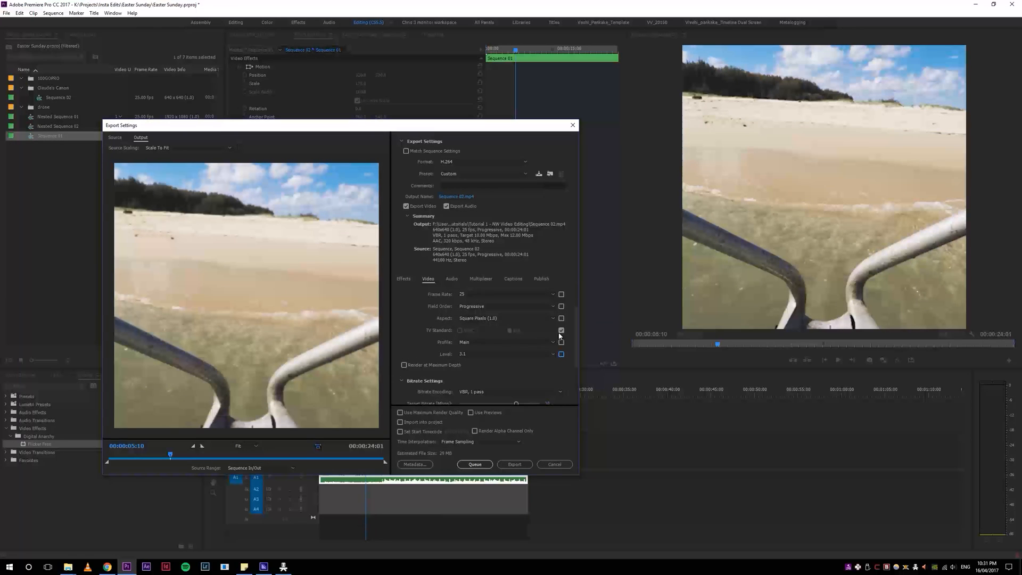
{"action": "left_click", "coordinate": [471, 355]}
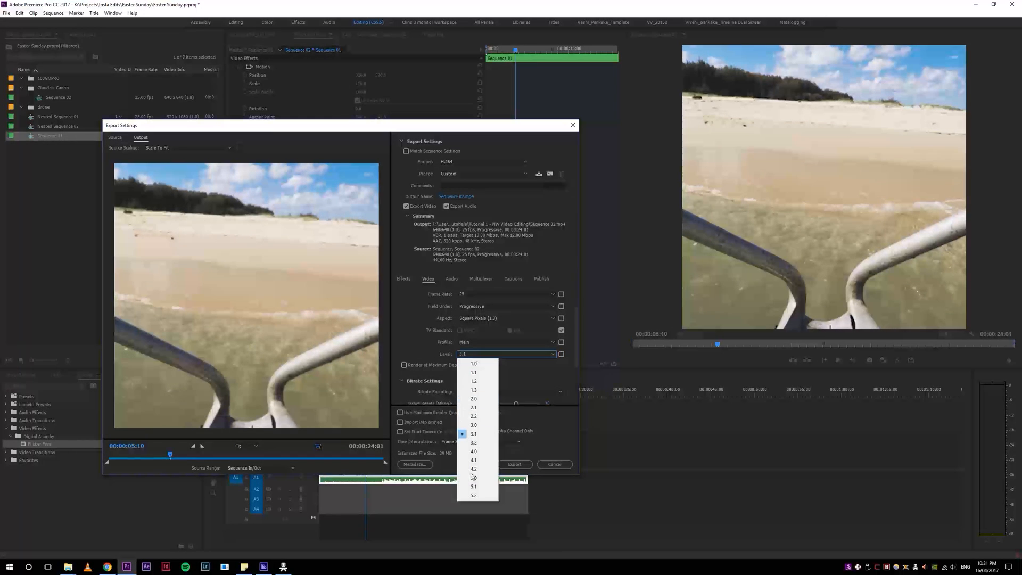
{"action": "left_click", "coordinate": [492, 433]}
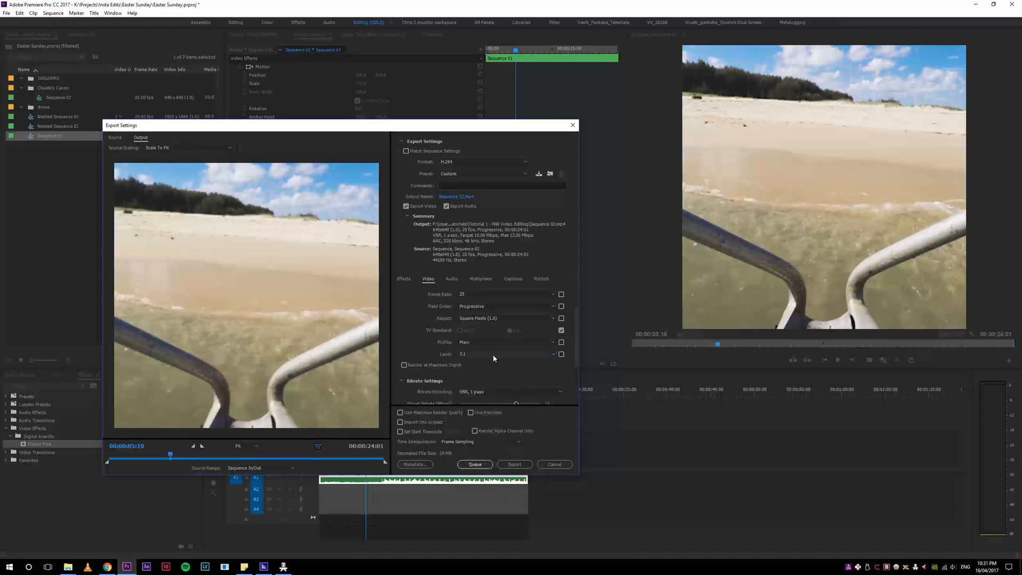
{"action": "left_click_drag", "start_coordinate": [574, 347], "coordinate": [575, 306]}
{"action": "left_click", "coordinate": [461, 313]}
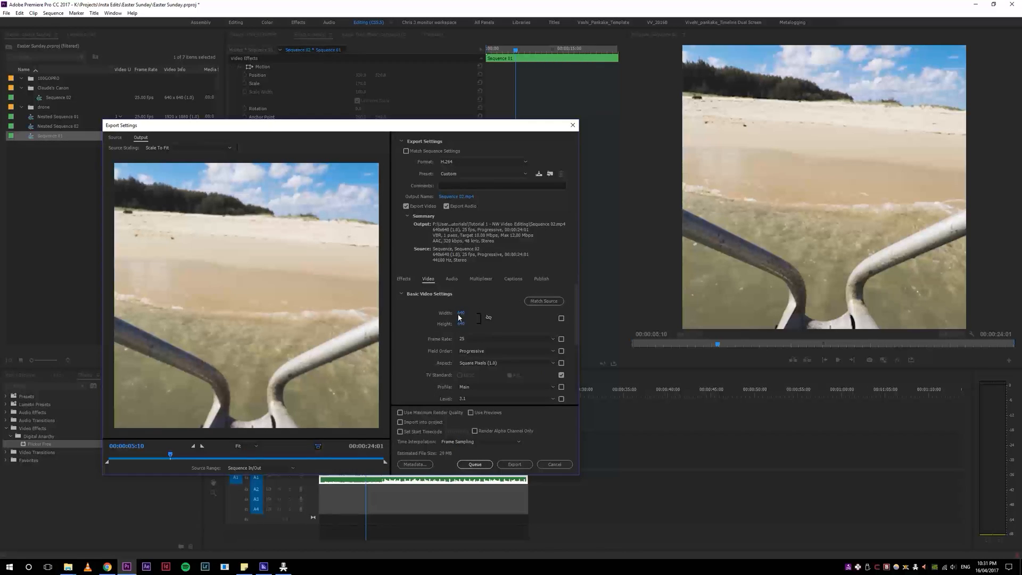
{"action": "left_click", "coordinate": [464, 315]}
{"action": "left_click", "coordinate": [462, 324]}
{"action": "left_click", "coordinate": [504, 318]}
Step: Look at the output file's save location without changing it, and examine the target and maximum bitrate settings
{"action": "left_click_drag", "start_coordinate": [414, 119], "coordinate": [407, 162]}
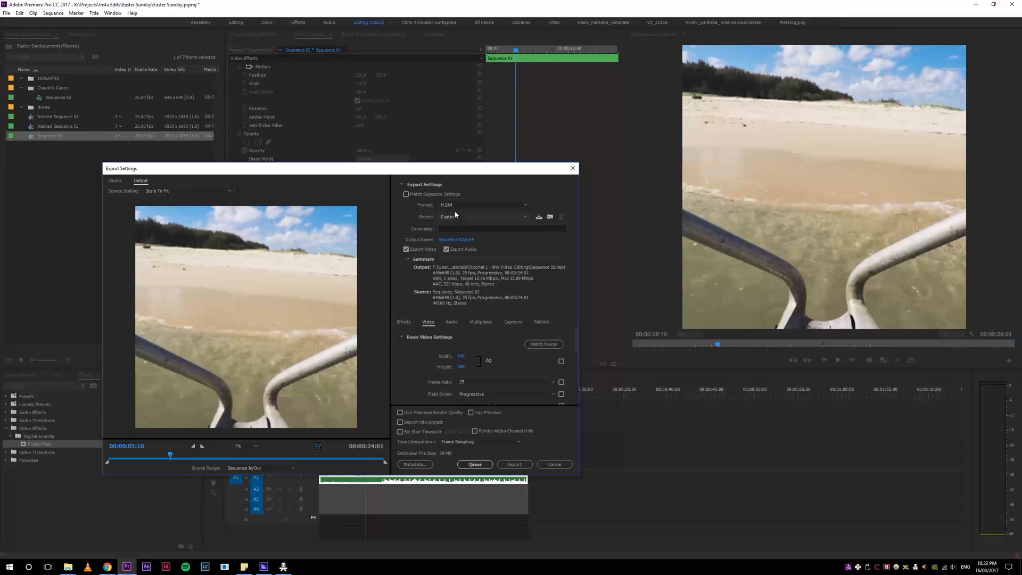
{"action": "left_click", "coordinate": [456, 240]}
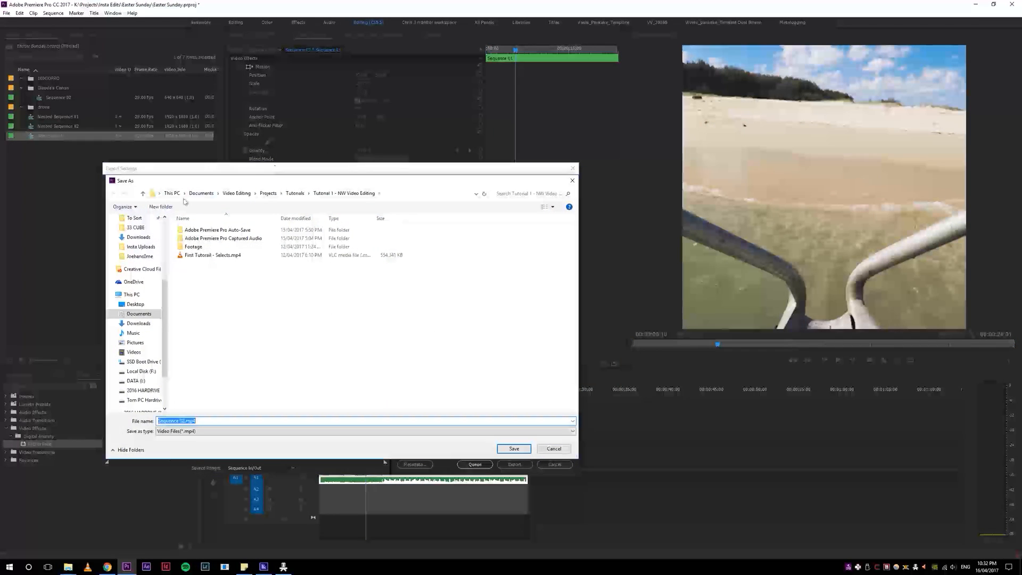
{"action": "left_click", "coordinate": [556, 450]}
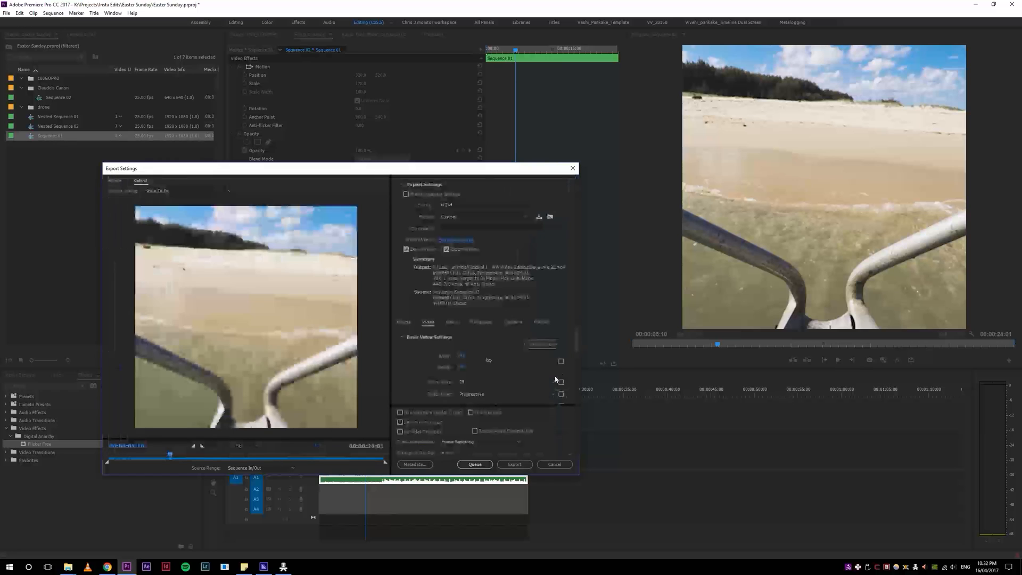
{"action": "left_click_drag", "start_coordinate": [574, 343], "coordinate": [573, 382]}
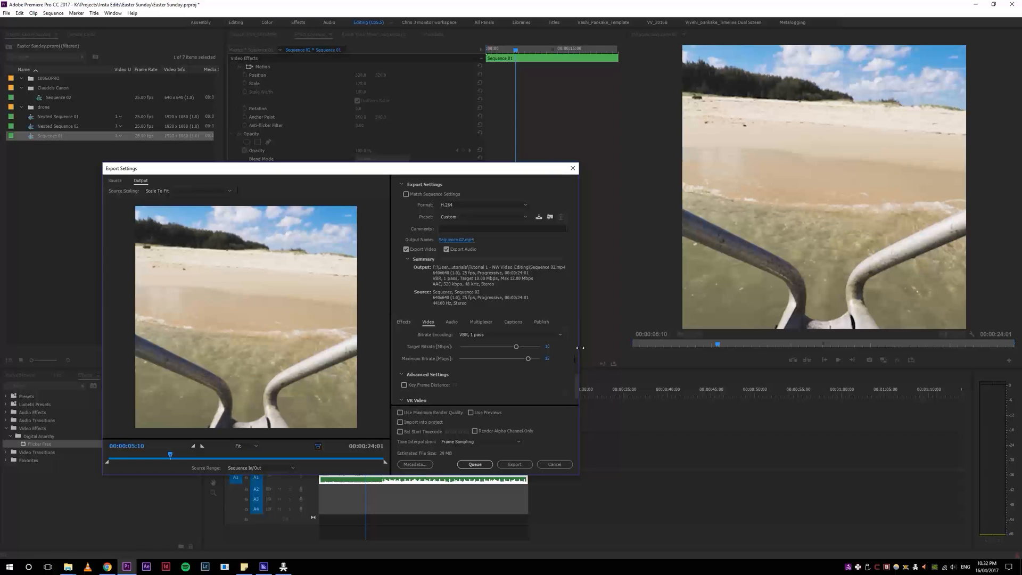
Step: Lower the target and maximum bitrates to about 4.8 Mbps and enable maximum render quality for the export
{"action": "left_click_drag", "start_coordinate": [576, 387], "coordinate": [581, 388]}
{"action": "left_click_drag", "start_coordinate": [516, 343], "coordinate": [527, 344]}
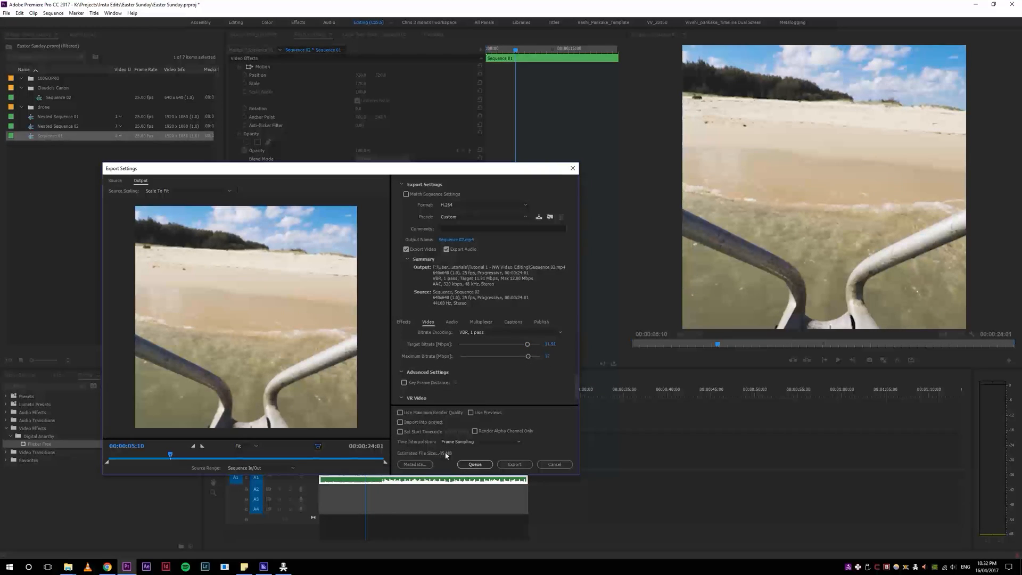
{"action": "left_click_drag", "start_coordinate": [526, 344], "coordinate": [488, 346]}
{"action": "left_click_drag", "start_coordinate": [527, 356], "coordinate": [494, 357]}
{"action": "left_click_drag", "start_coordinate": [495, 359], "coordinate": [498, 356]}
{"action": "left_click", "coordinate": [487, 344]}
{"action": "left_click_drag", "start_coordinate": [486, 344], "coordinate": [467, 347]}
{"action": "left_click_drag", "start_coordinate": [472, 344], "coordinate": [488, 346]}
{"action": "scroll", "coordinate": [431, 397], "scroll_direction": "down", "scroll_amount": 1}
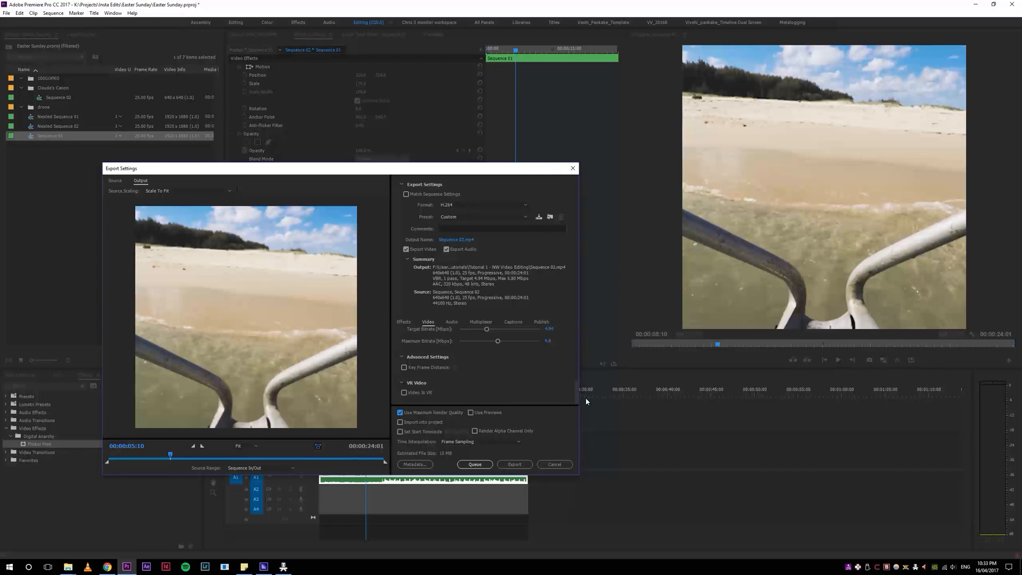
Step: Set the export's audio sample rate to 44100 Hz
{"action": "left_click_drag", "start_coordinate": [573, 402], "coordinate": [573, 340]}
{"action": "left_click", "coordinate": [452, 322]}
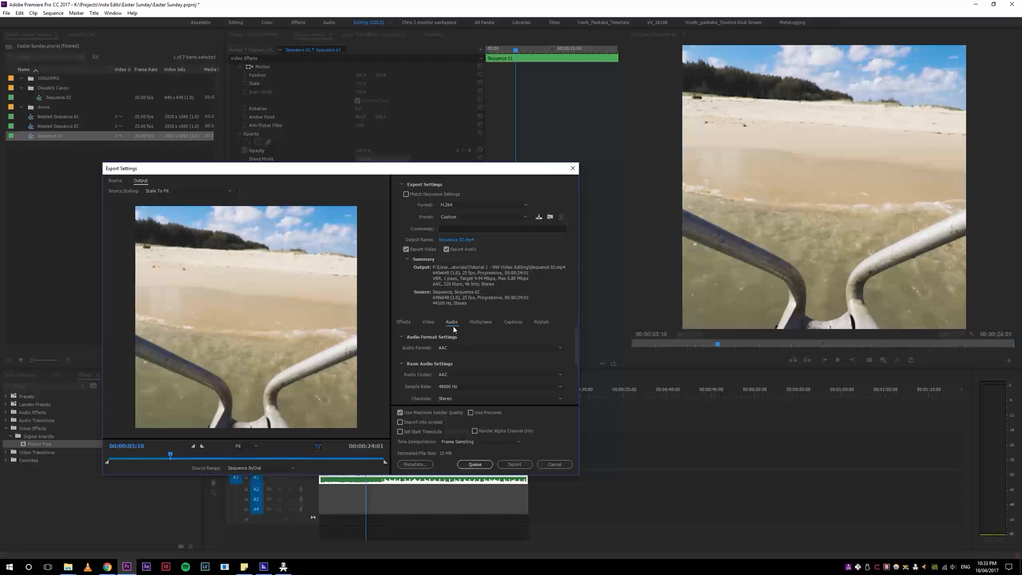
{"action": "left_click", "coordinate": [457, 387]}
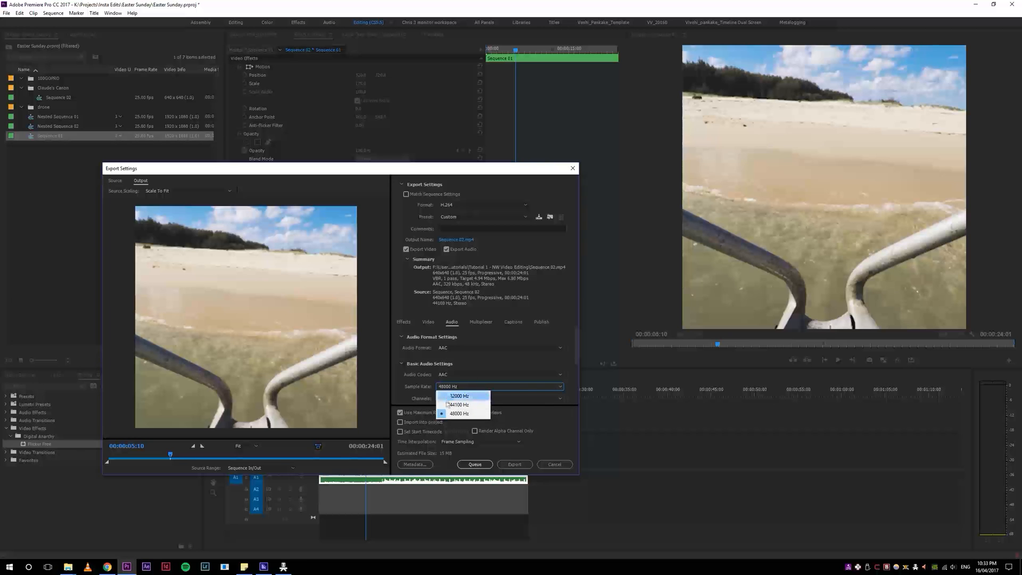
{"action": "left_click", "coordinate": [464, 406]}
{"action": "mouse_move", "coordinate": [577, 358]}
{"action": "left_mouse_down"}
{"action": "mouse_move", "coordinate": [572, 401]}
{"action": "mouse_move", "coordinate": [568, 369]}
{"action": "left_mouse_up"}
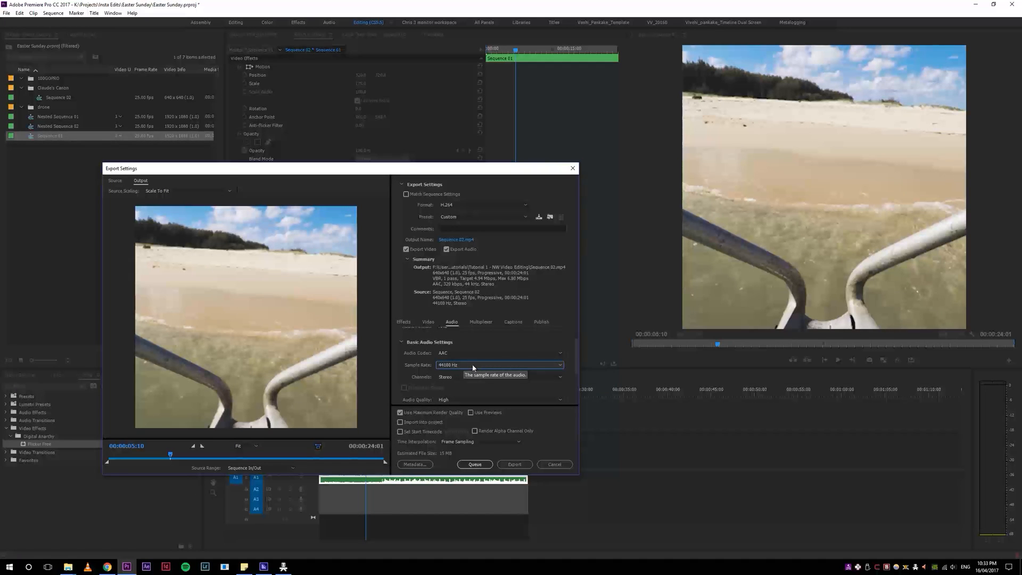
Step: Set the exported video's frame width to 640 in the basic video settings
{"action": "left_click", "coordinate": [428, 322]}
{"action": "left_click_drag", "start_coordinate": [577, 349], "coordinate": [579, 371]}
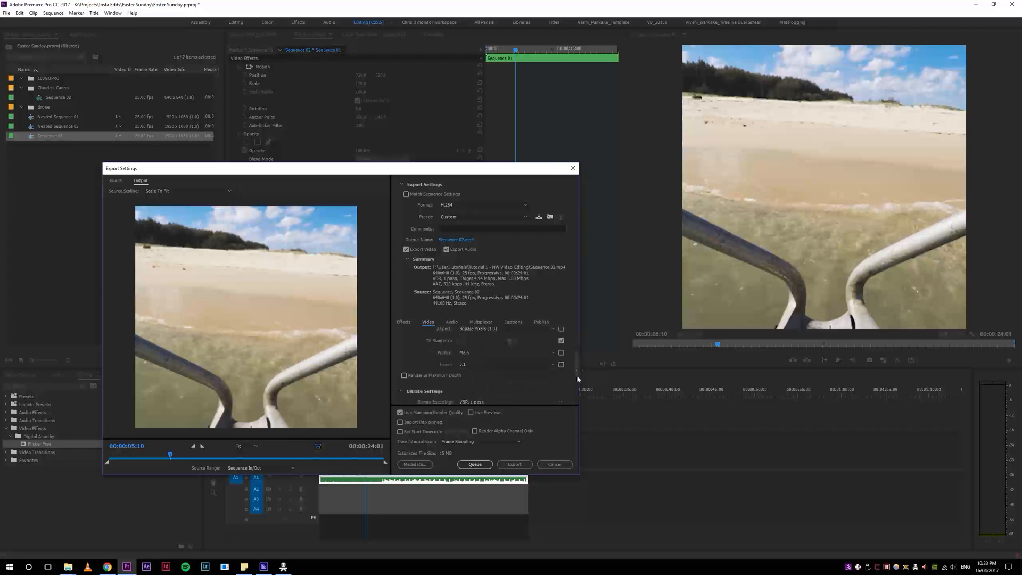
{"action": "left_click_drag", "start_coordinate": [458, 171], "coordinate": [657, 175]}
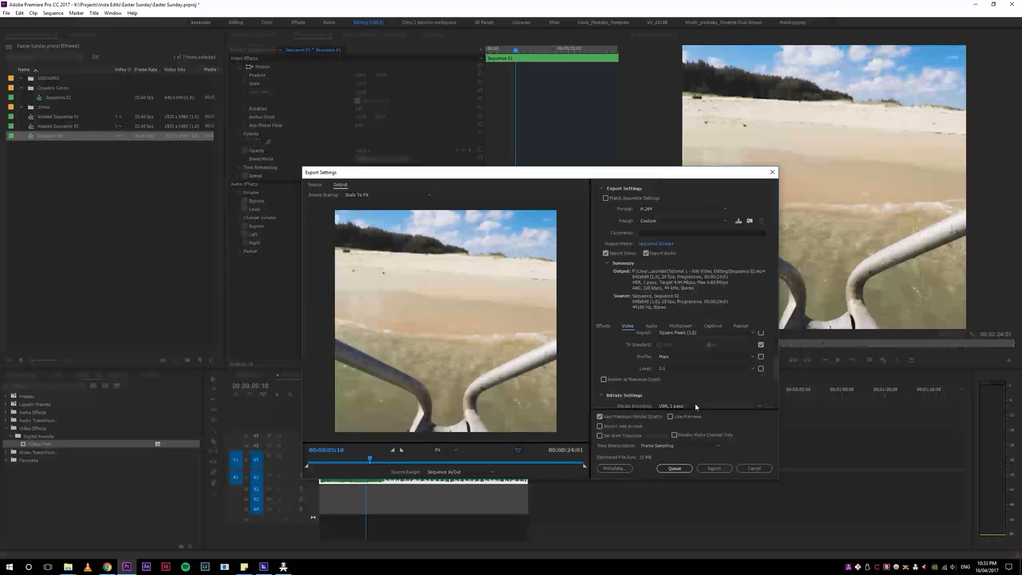
{"action": "left_click_drag", "start_coordinate": [776, 367], "coordinate": [774, 350]}
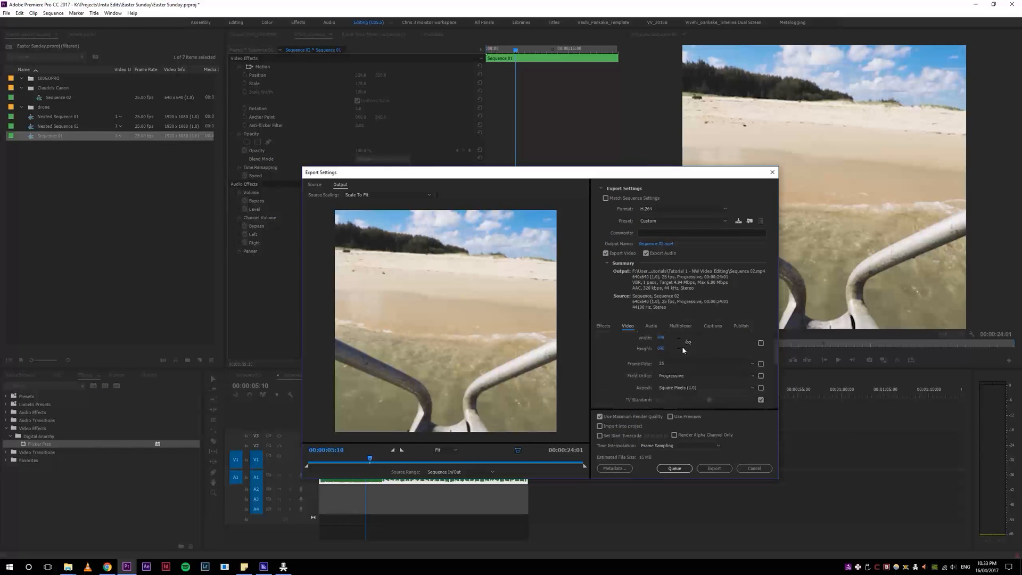
{"action": "scroll", "coordinate": [713, 362], "scroll_direction": "up", "scroll_amount": 2}
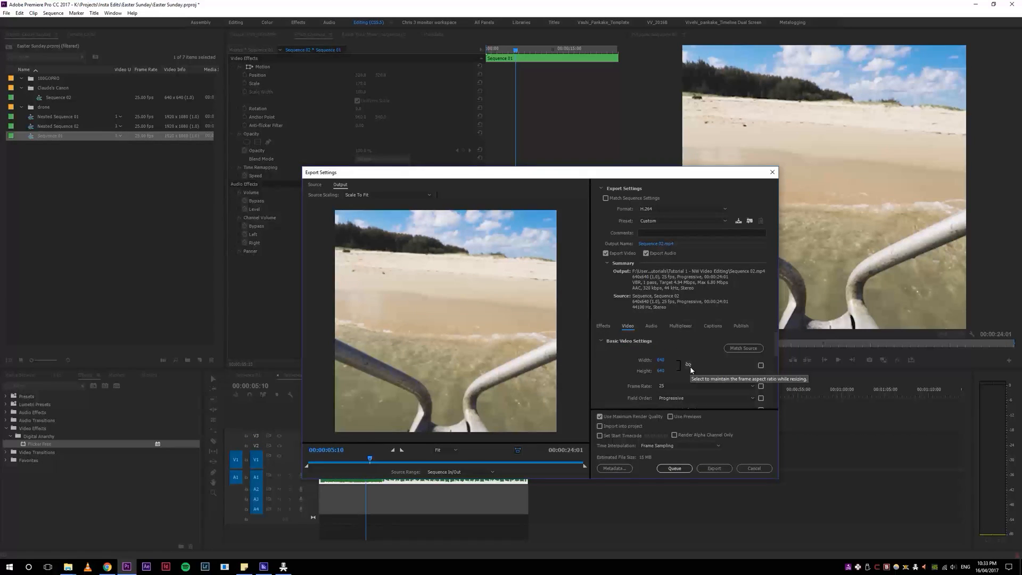
{"action": "left_click_drag", "start_coordinate": [777, 346], "coordinate": [771, 368]}
{"action": "scroll", "coordinate": [771, 368], "scroll_direction": "up", "scroll_amount": 3}
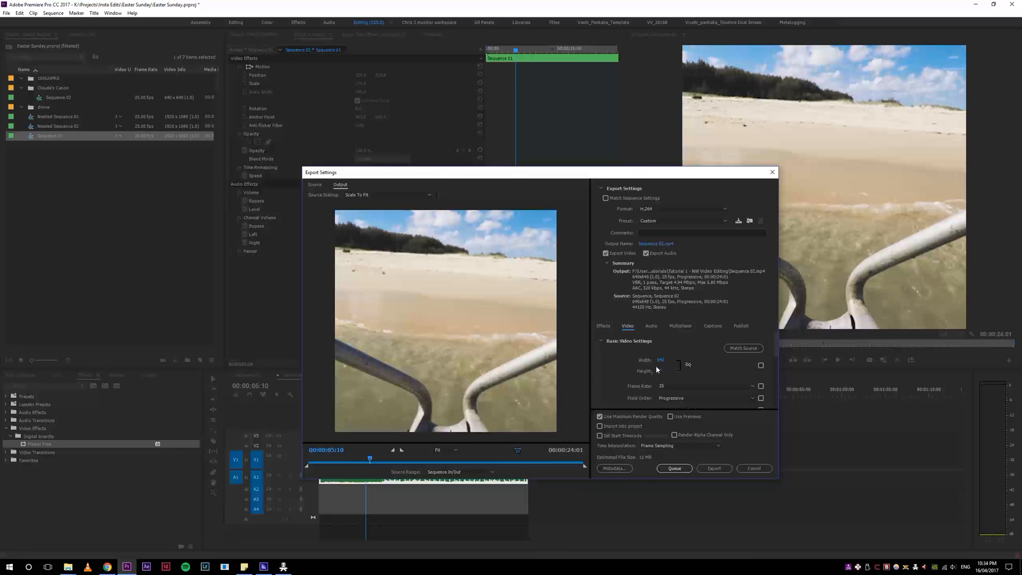
{"action": "left_click_drag", "start_coordinate": [660, 360], "coordinate": [672, 360]}
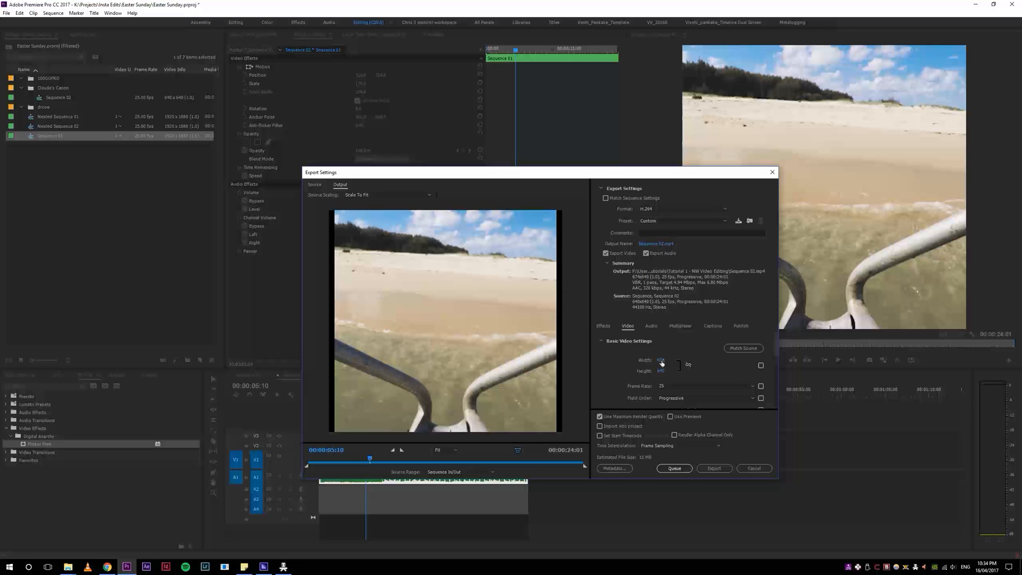
{"action": "type", "text": "64"}
{"action": "left_click", "coordinate": [732, 364]}
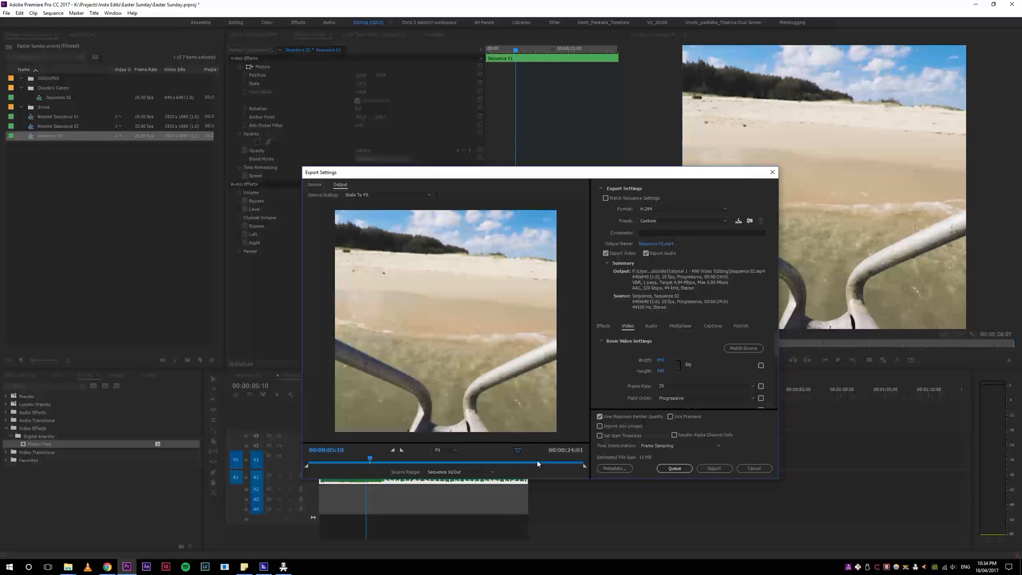
Step: Switch to the browser and search YouTube for editing tutorial
{"action": "key", "text": "alt+Tab"}
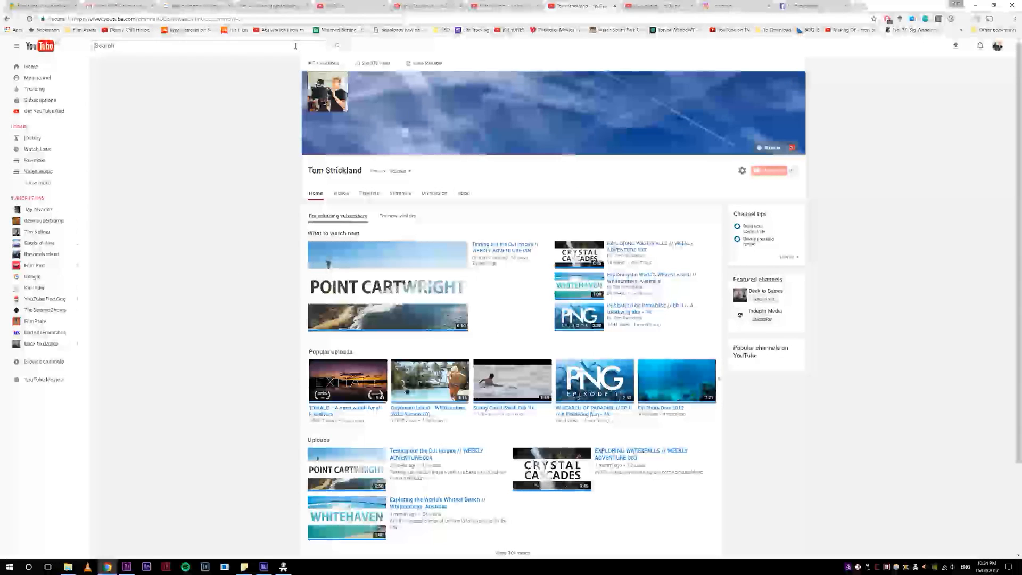
{"action": "left_click", "coordinate": [296, 45]}
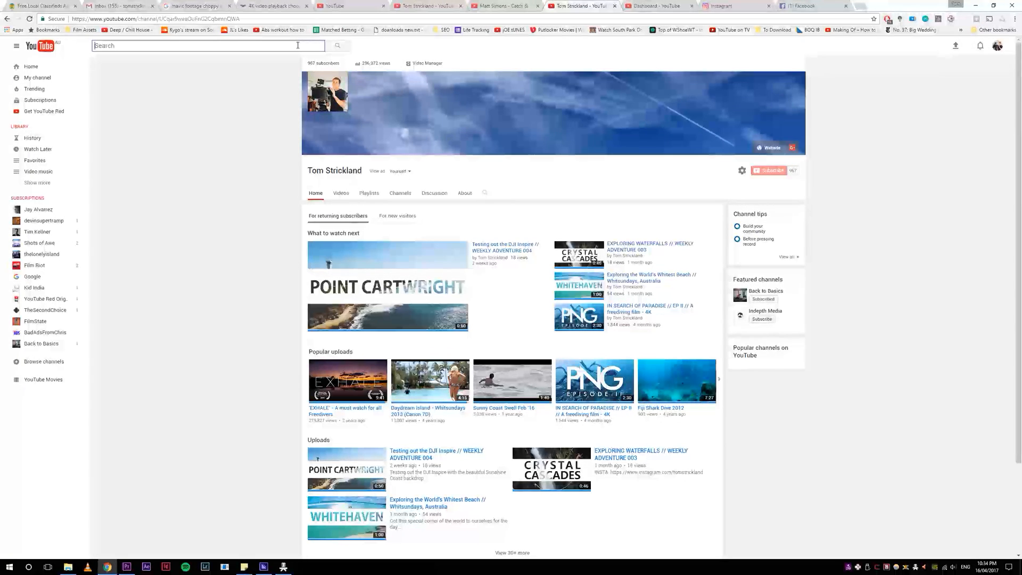
{"action": "type", "text": "editing"}
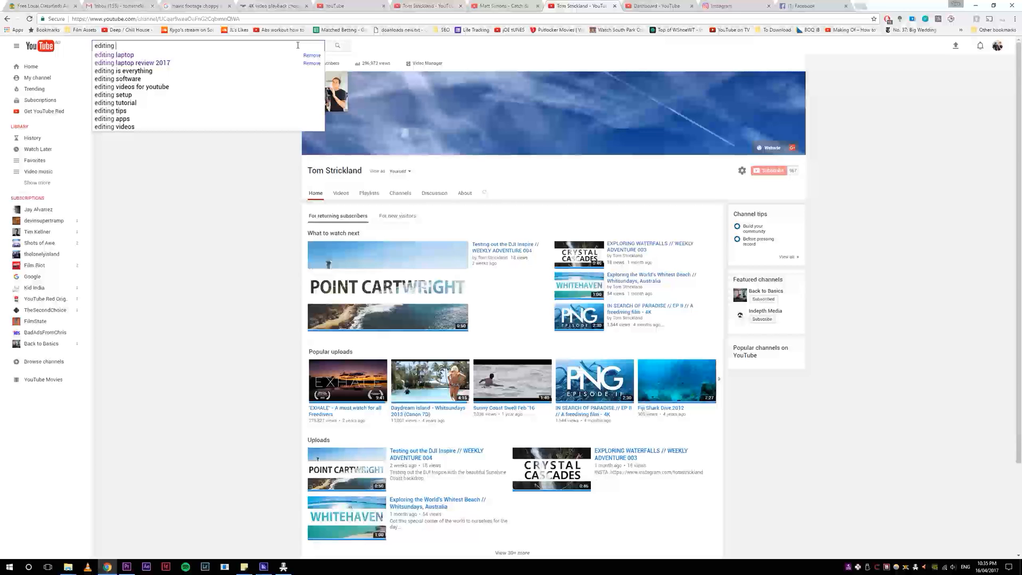
{"action": "type", "text": "tutorial"}
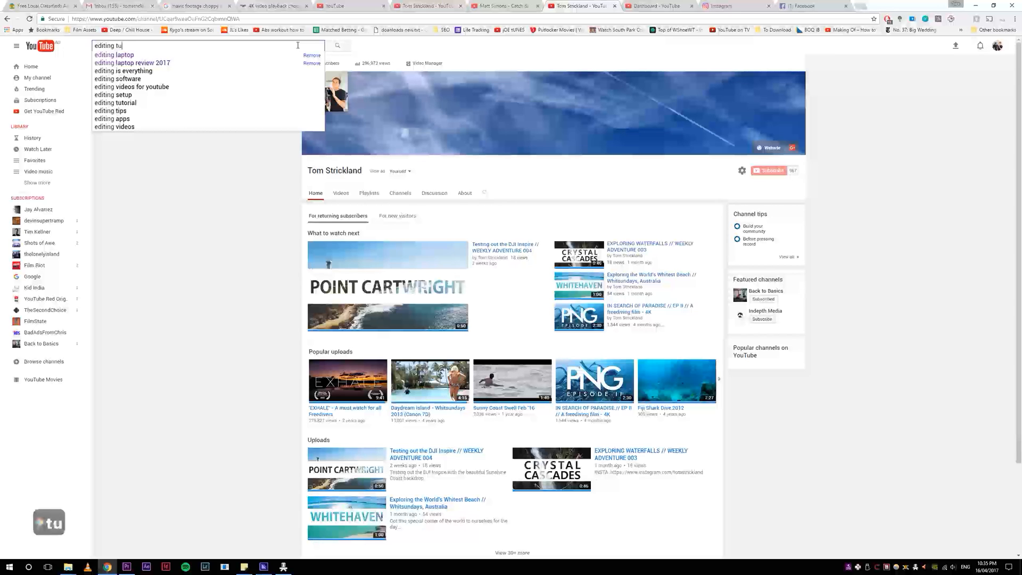
{"action": "key", "text": "Return"}
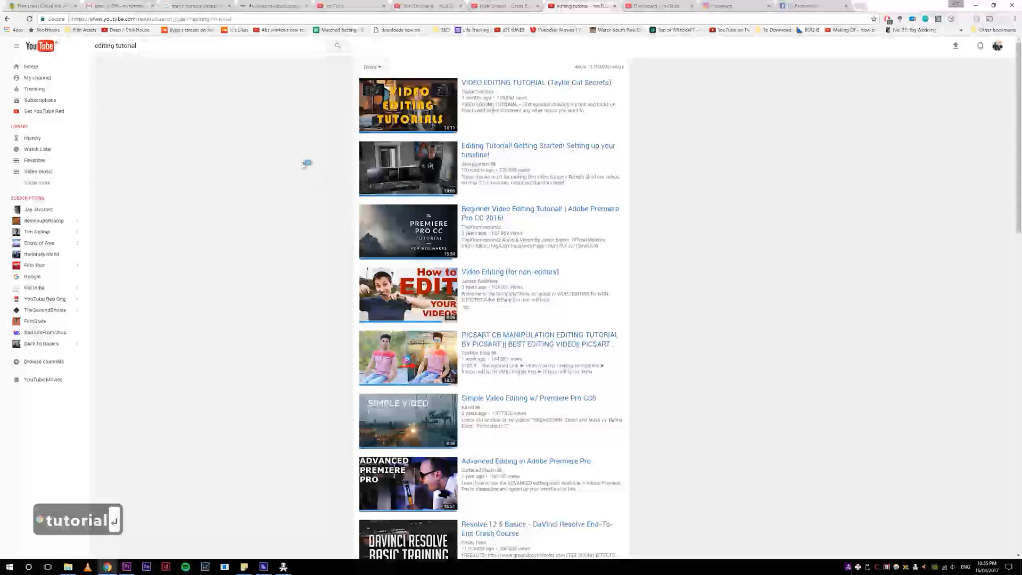
Step: Filter the search results to videos with a long duration over 20 minutes
{"action": "scroll", "coordinate": [287, 172], "scroll_direction": "down", "scroll_amount": 4}
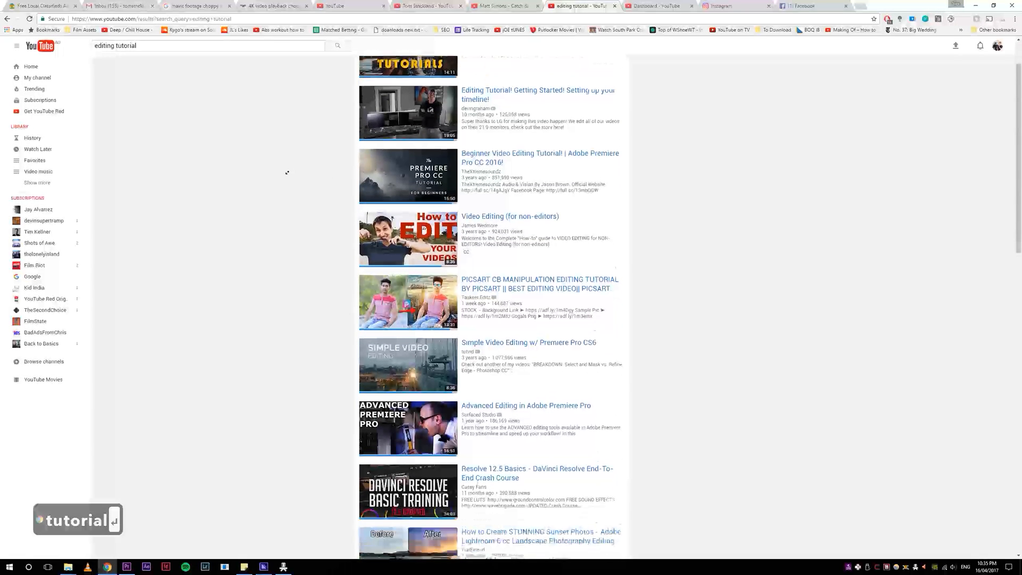
{"action": "scroll", "coordinate": [286, 172], "scroll_direction": "down", "scroll_amount": 3}
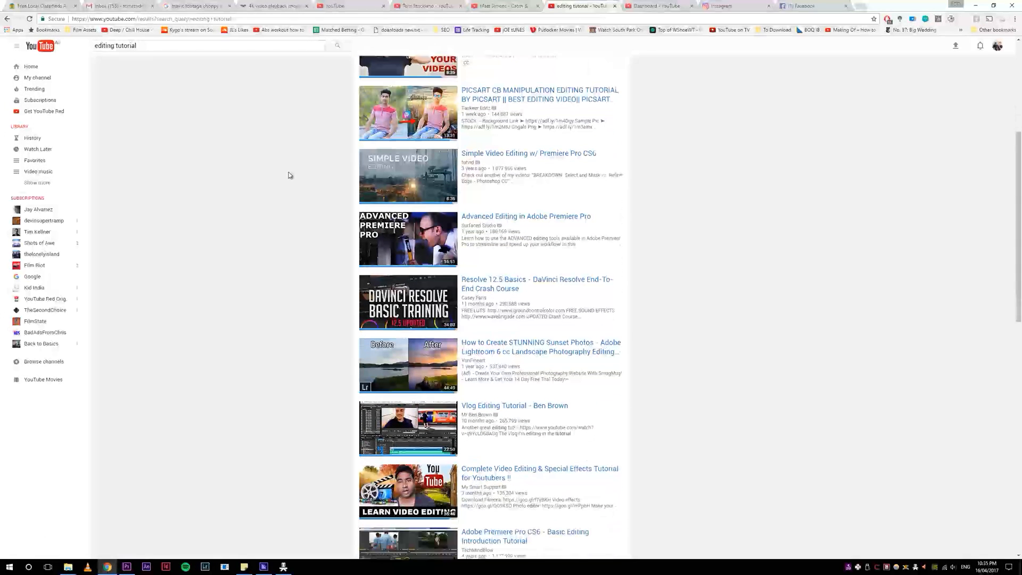
{"action": "scroll", "coordinate": [274, 206], "scroll_direction": "down", "scroll_amount": 6}
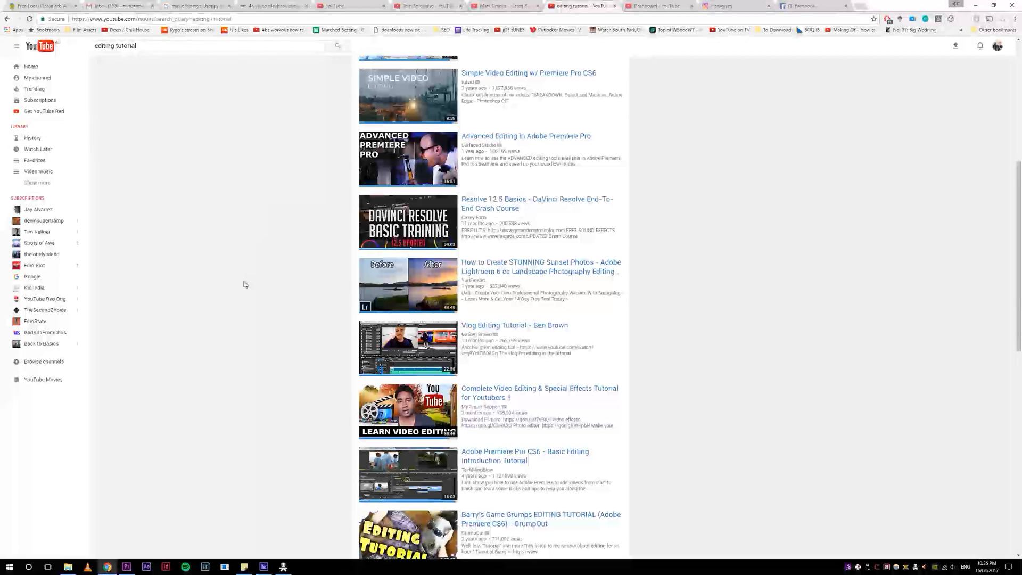
{"action": "scroll", "coordinate": [281, 419], "scroll_direction": "up", "scroll_amount": 15}
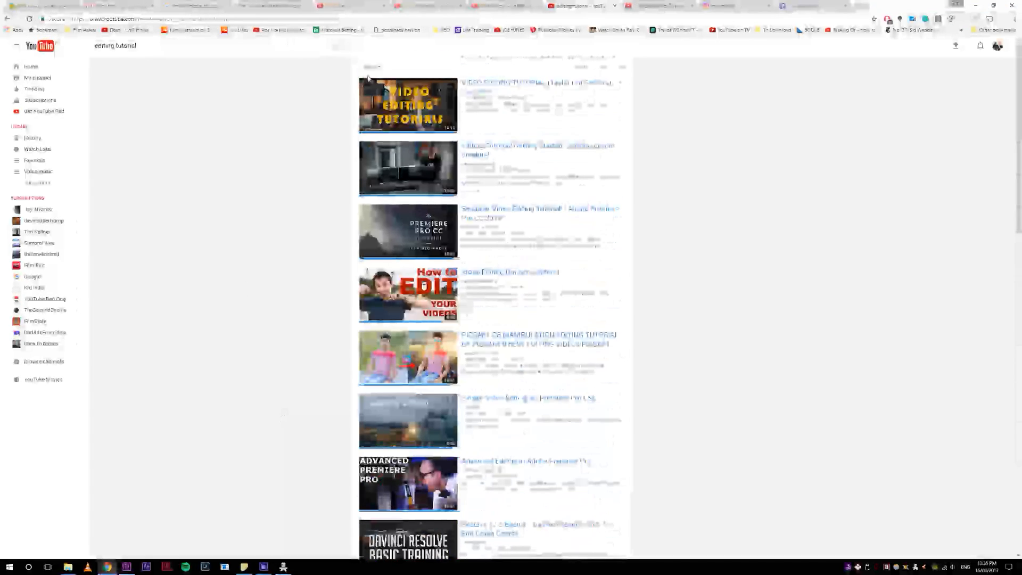
{"action": "left_click", "coordinate": [370, 67]}
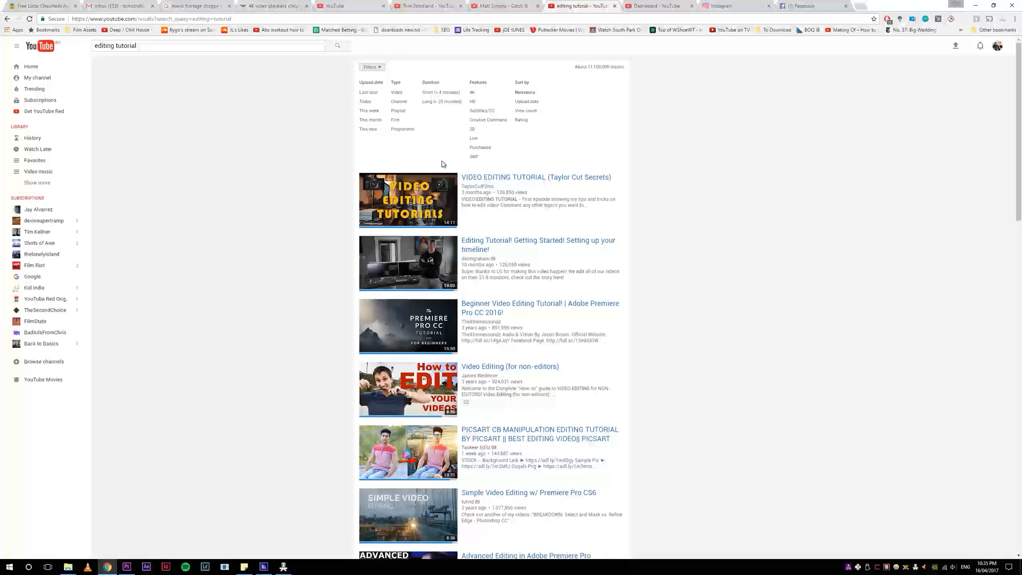
{"action": "left_click", "coordinate": [433, 102]}
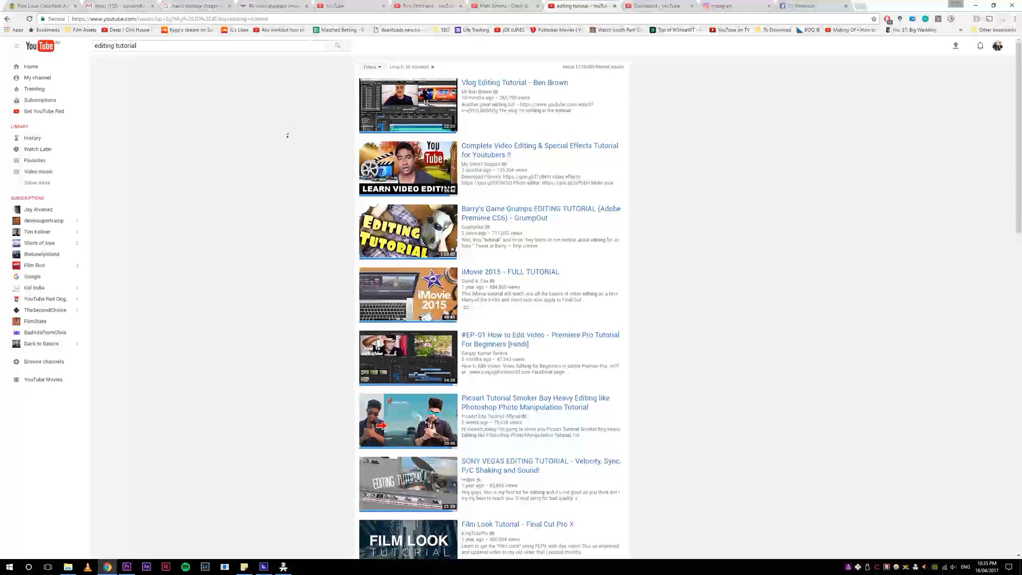
Step: Open the Insane Premiere tutorial video in a new tab to preview it, then close that tab
{"action": "scroll", "coordinate": [282, 212], "scroll_direction": "down", "scroll_amount": 8}
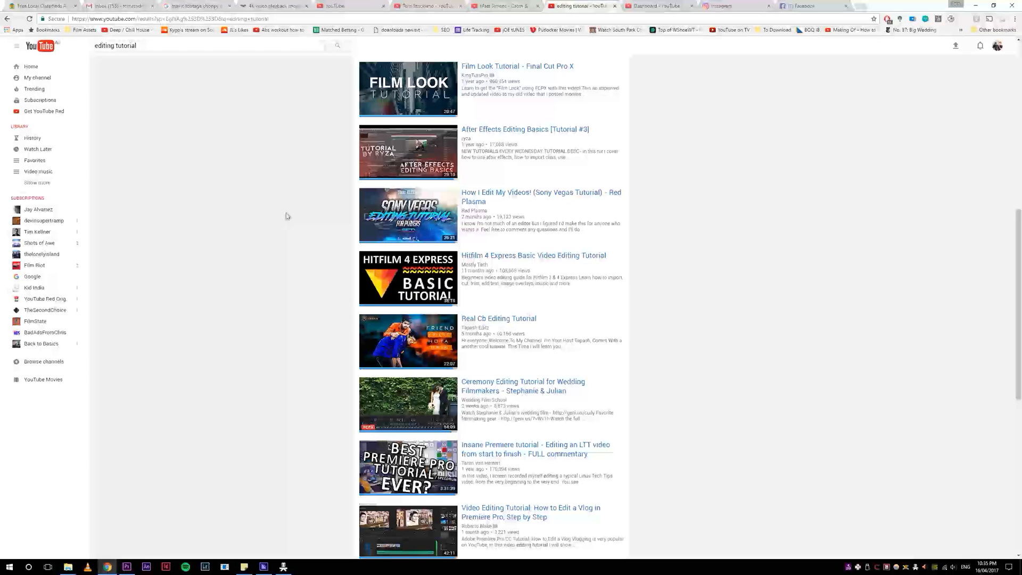
{"action": "scroll", "coordinate": [284, 212], "scroll_direction": "down", "scroll_amount": 1}
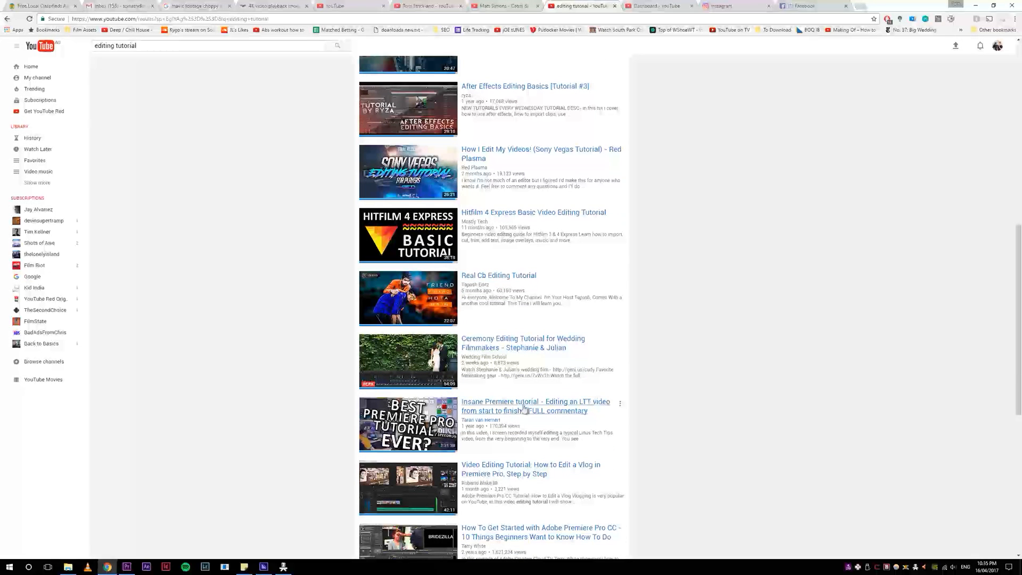
{"action": "middle_click", "coordinate": [491, 429]}
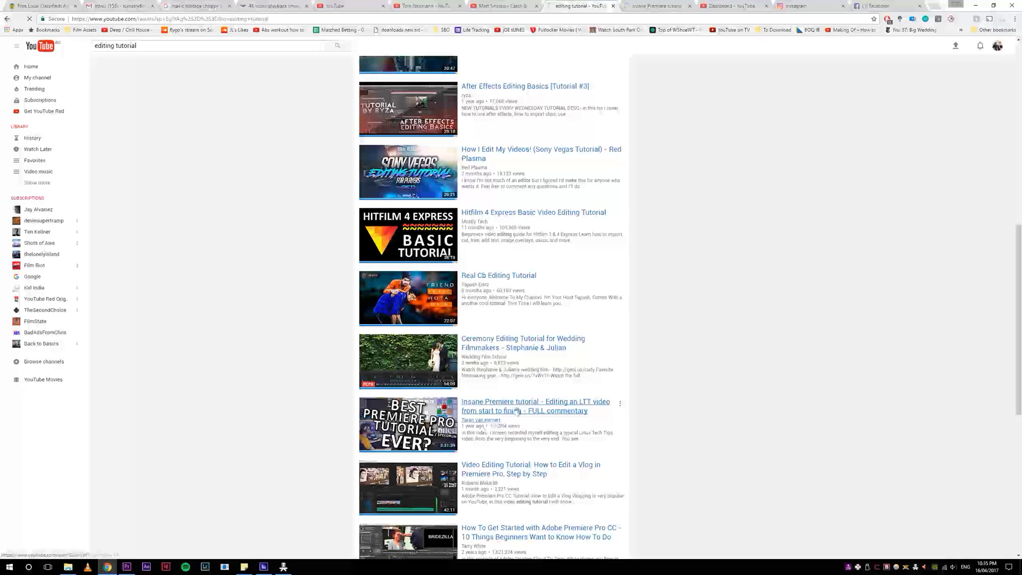
{"action": "left_click", "coordinate": [645, 4]}
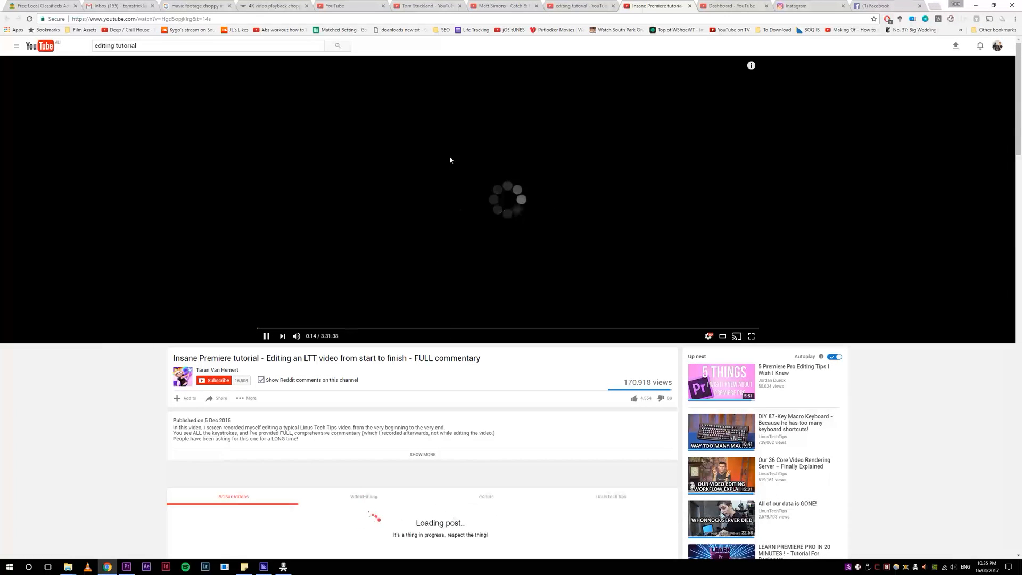
{"action": "middle_click", "coordinate": [659, 4]}
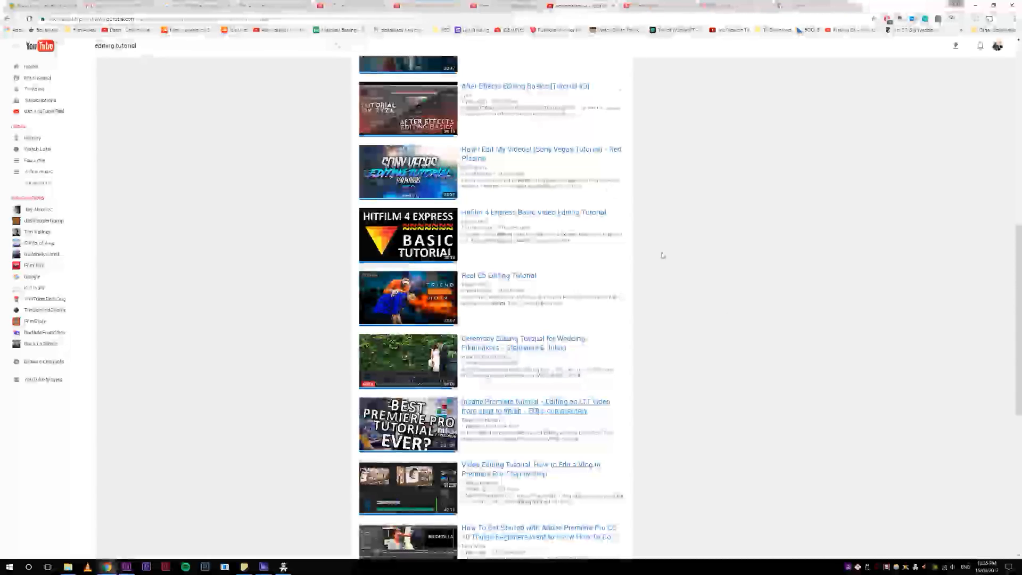
Step: Replace the search with adobe creative cloud, choosing it from the suggestions
{"action": "scroll", "coordinate": [663, 256], "scroll_direction": "up", "scroll_amount": 10}
{"action": "left_click", "coordinate": [149, 44]}
{"action": "left_click_drag", "start_coordinate": [149, 42], "coordinate": [8, 75]}
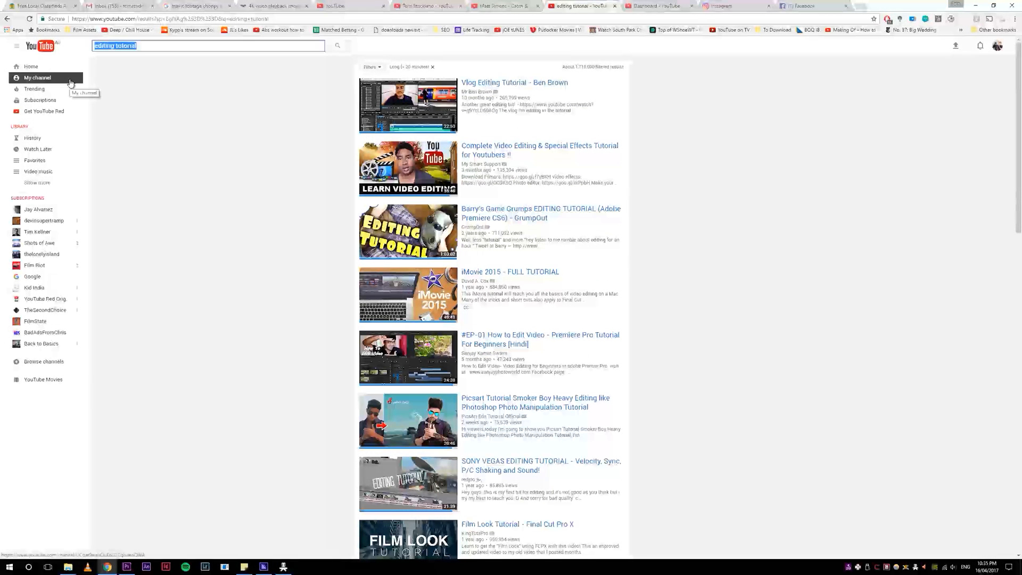
{"action": "type", "text": "adobe creativ"}
{"action": "key", "text": "Down"}
{"action": "key", "text": "Down"}
{"action": "key", "text": "Return"}
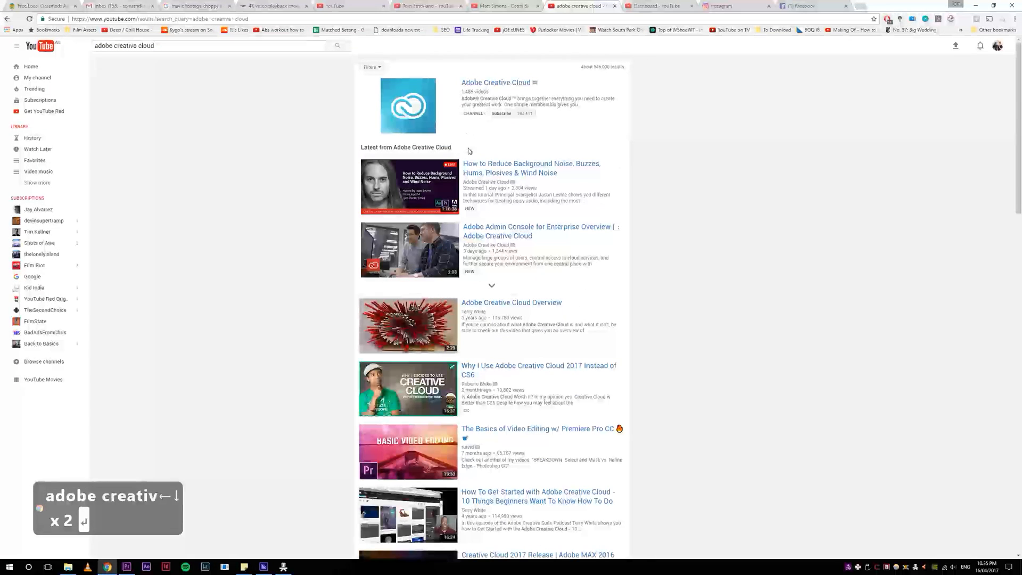
Step: Open the Adobe Creative Cloud channel's videos page and load more of its videos
{"action": "left_click", "coordinate": [518, 84]}
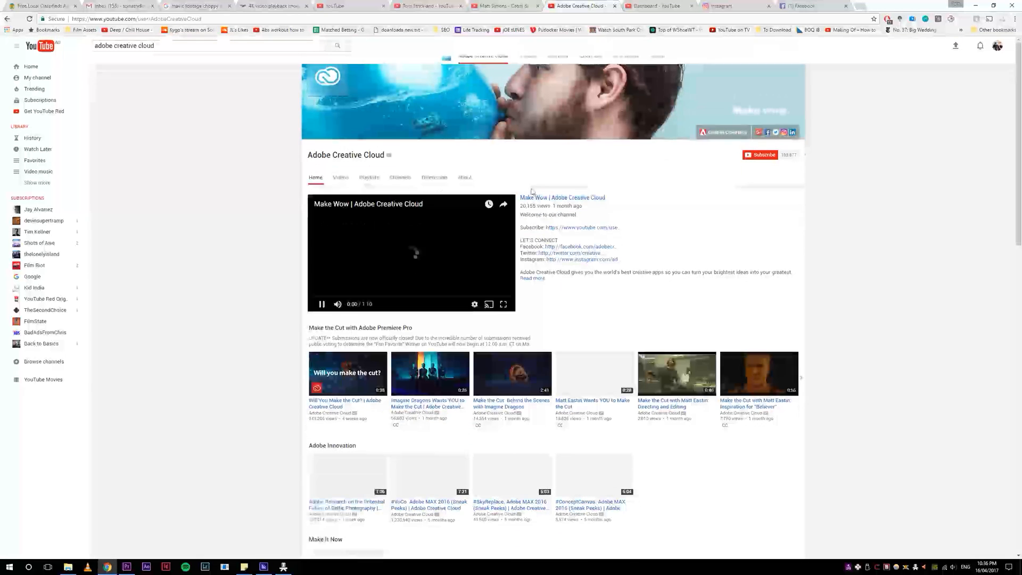
{"action": "left_click", "coordinate": [341, 180]}
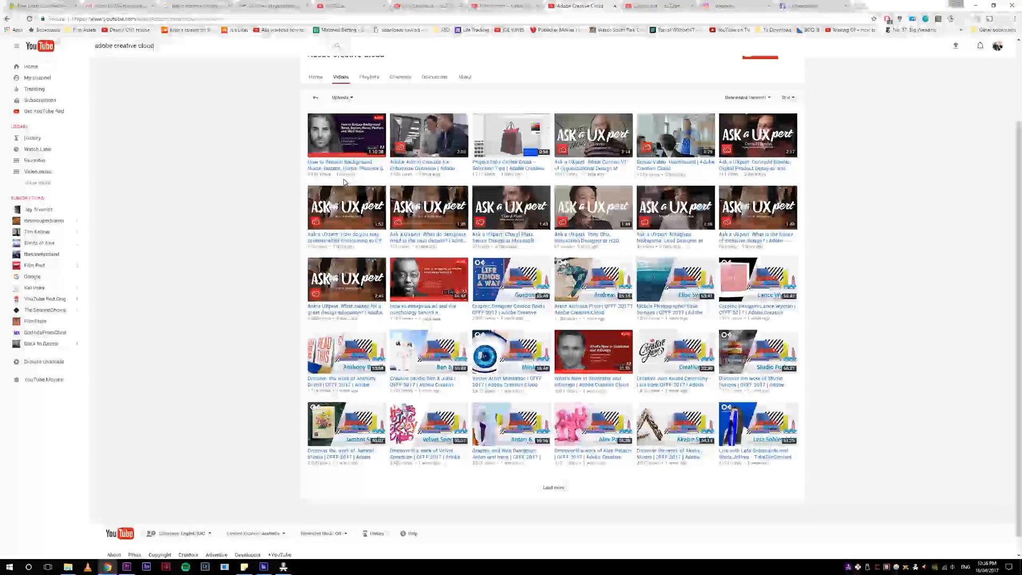
{"action": "left_click", "coordinate": [550, 490]}
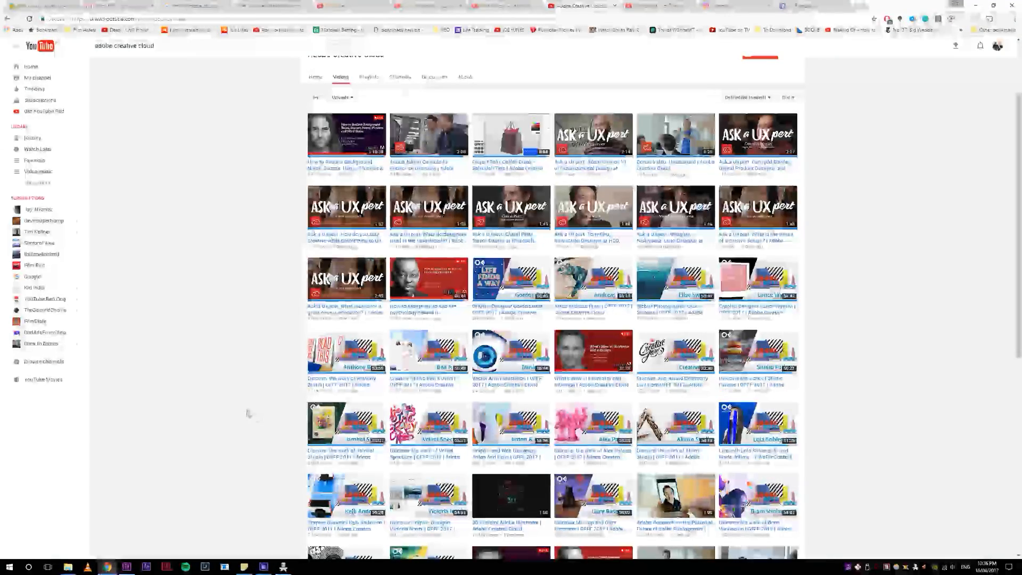
{"action": "scroll", "coordinate": [190, 246], "scroll_direction": "down", "scroll_amount": 5}
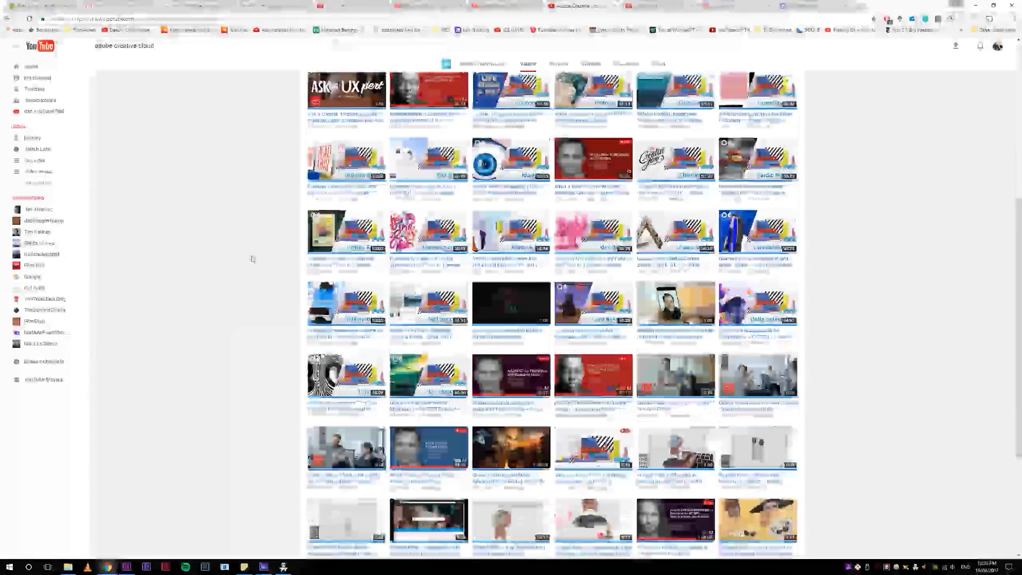
{"action": "scroll", "coordinate": [259, 326], "scroll_direction": "down", "scroll_amount": 2}
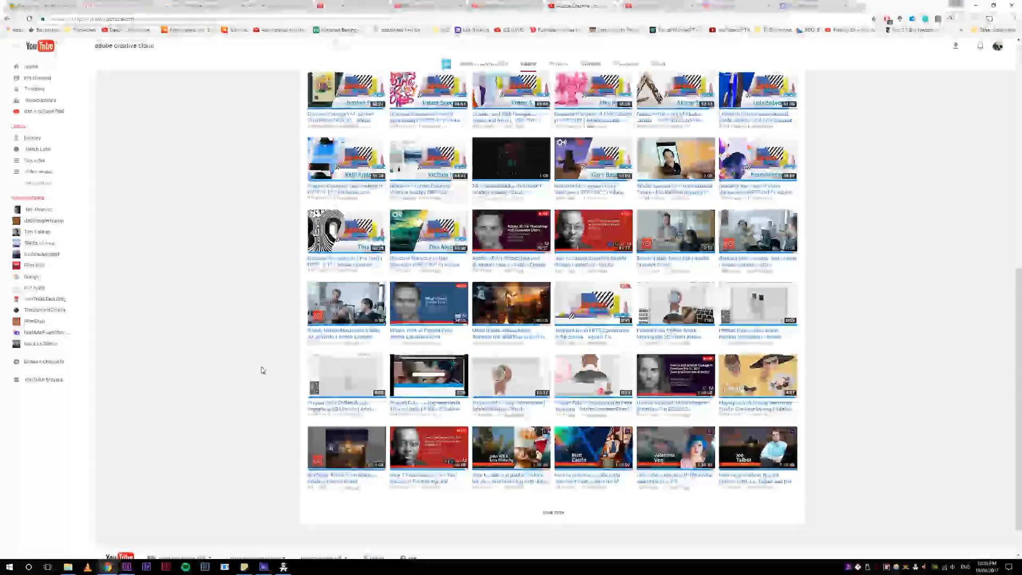
Step: Scroll further down the channel's videos and load another batch of them
{"action": "scroll", "coordinate": [258, 394], "scroll_direction": "down", "scroll_amount": 2}
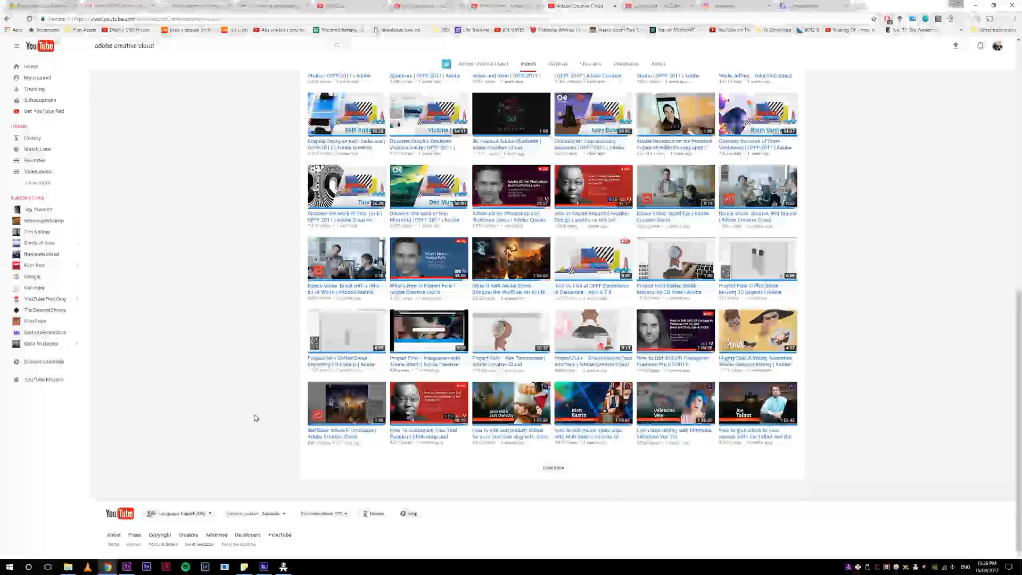
{"action": "left_click", "coordinate": [552, 468]}
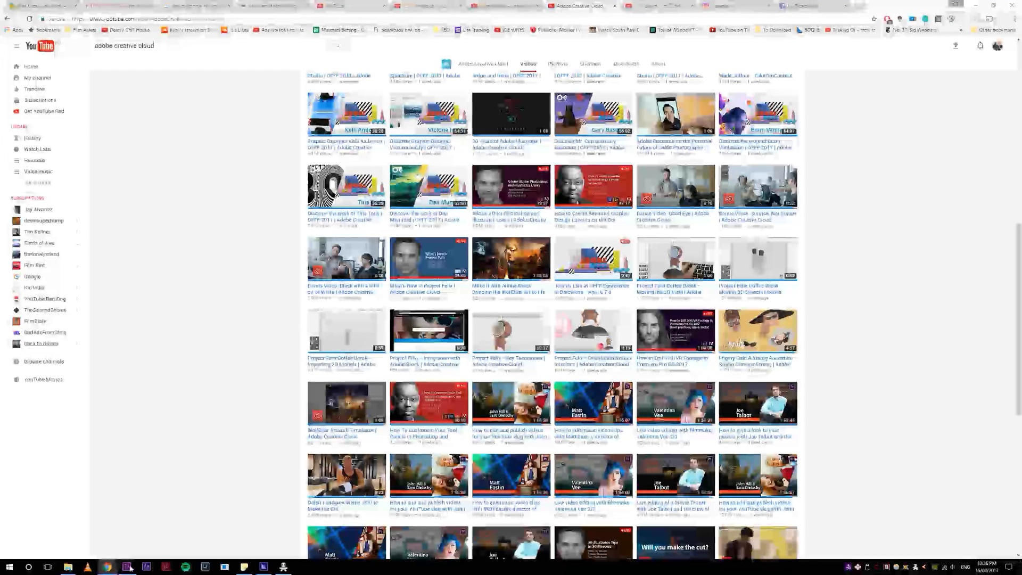
Step: Switch to Premiere Pro, scrub through the sequence timeline, zoom into it and play it back
{"action": "left_click", "coordinate": [127, 567]}
{"action": "left_click", "coordinate": [754, 468]}
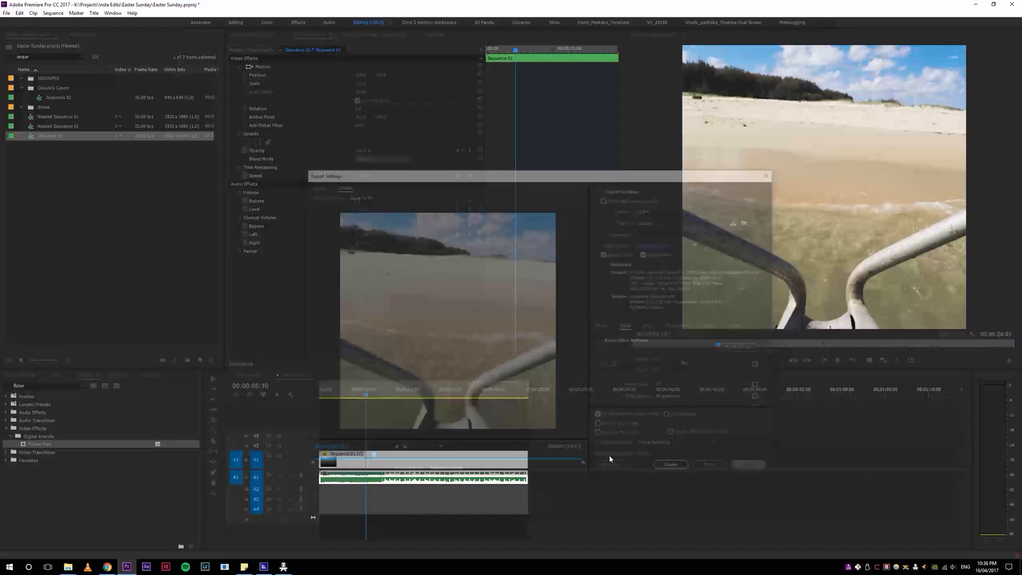
{"action": "left_click", "coordinate": [252, 374]}
{"action": "left_click_drag", "start_coordinate": [483, 392], "coordinate": [475, 394]}
{"action": "key", "text": "equal"}
{"action": "key", "text": "equal"}
{"action": "key", "text": "equal"}
{"action": "key", "text": "equal"}
{"action": "left_click_drag", "start_coordinate": [660, 388], "coordinate": [633, 394]}
{"action": "key", "text": "space"}
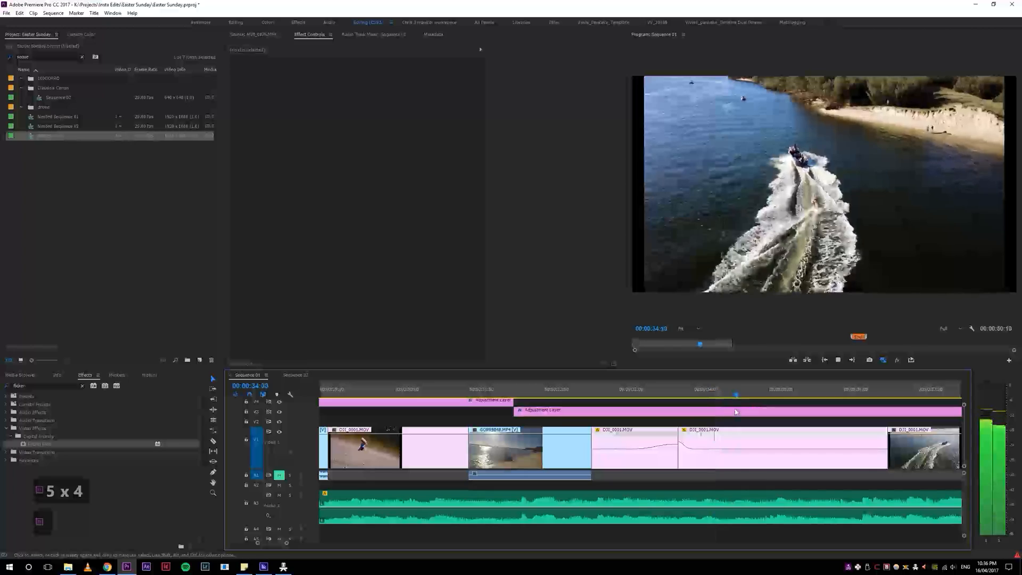
Step: Zoom the timeline out to show the whole sequence and back again, then return to the YouTube channel page
{"action": "key", "text": "minus"}
{"action": "key", "text": "minus"}
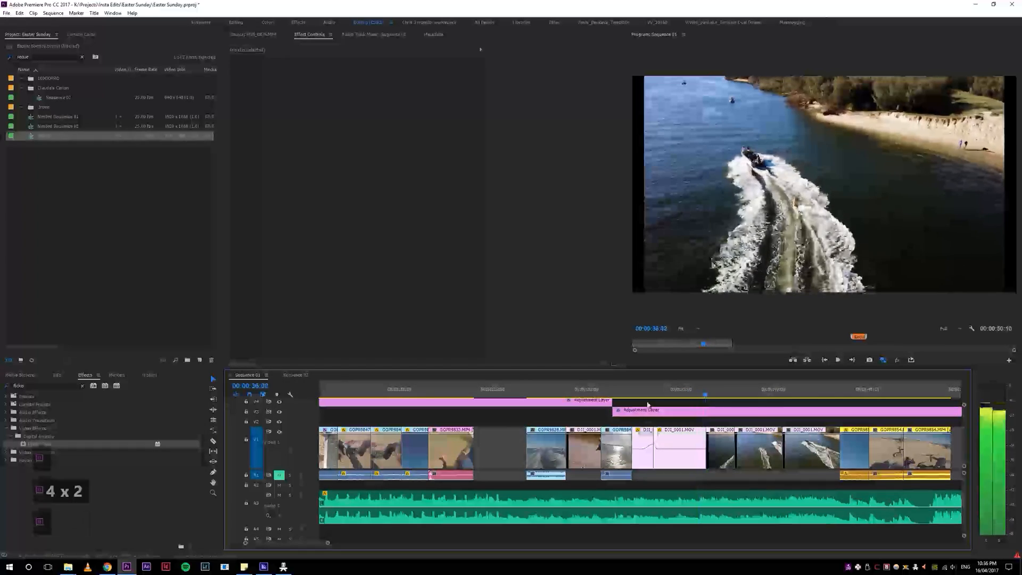
{"action": "key", "text": "minus"}
{"action": "key", "text": "minus"}
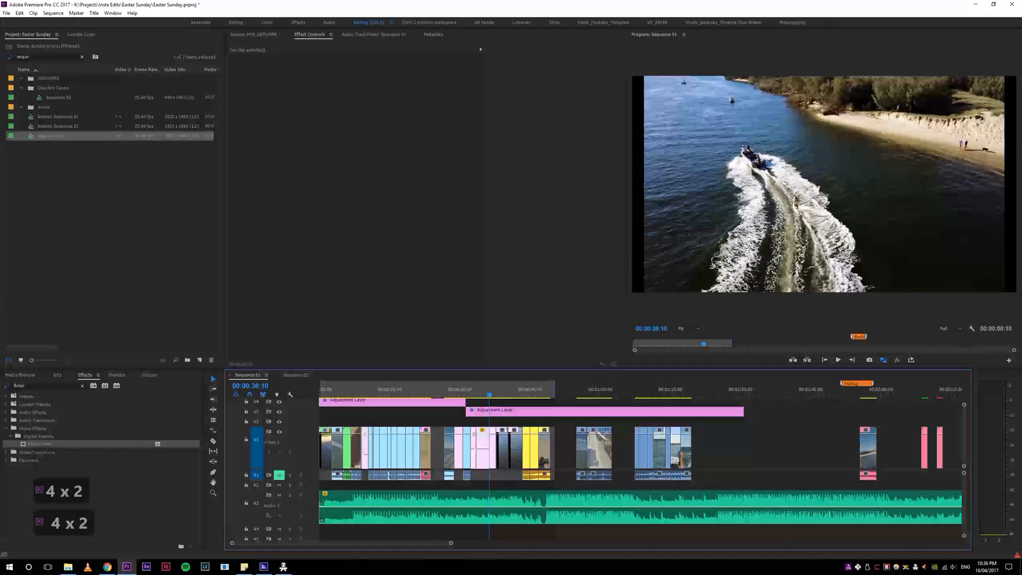
{"action": "left_click", "coordinate": [283, 566]}
{"action": "left_click", "coordinate": [283, 566]}
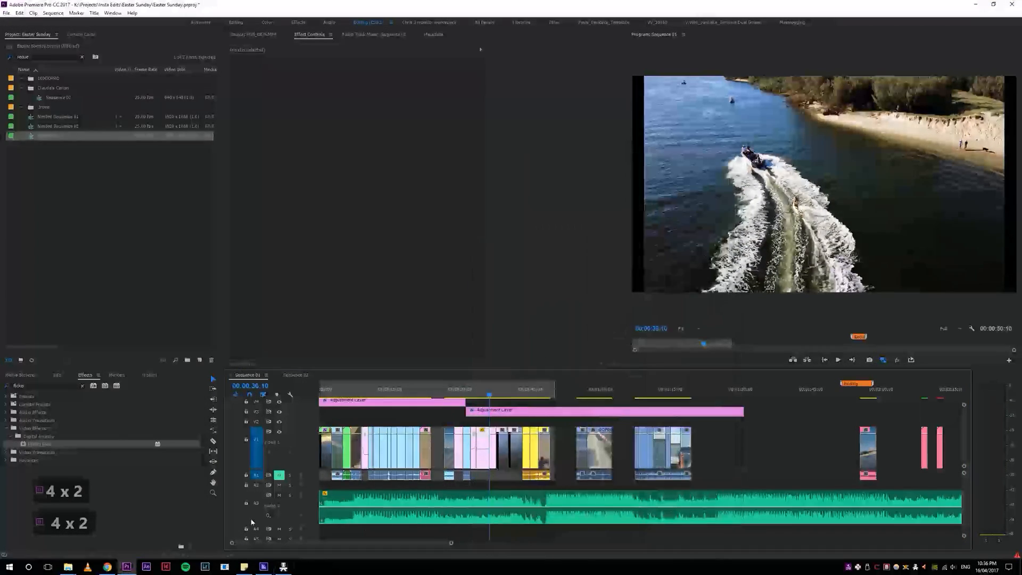
{"action": "left_click", "coordinate": [500, 395]}
{"action": "key", "text": "4"}
{"action": "key", "text": "4"}
{"action": "left_click", "coordinate": [319, 396]}
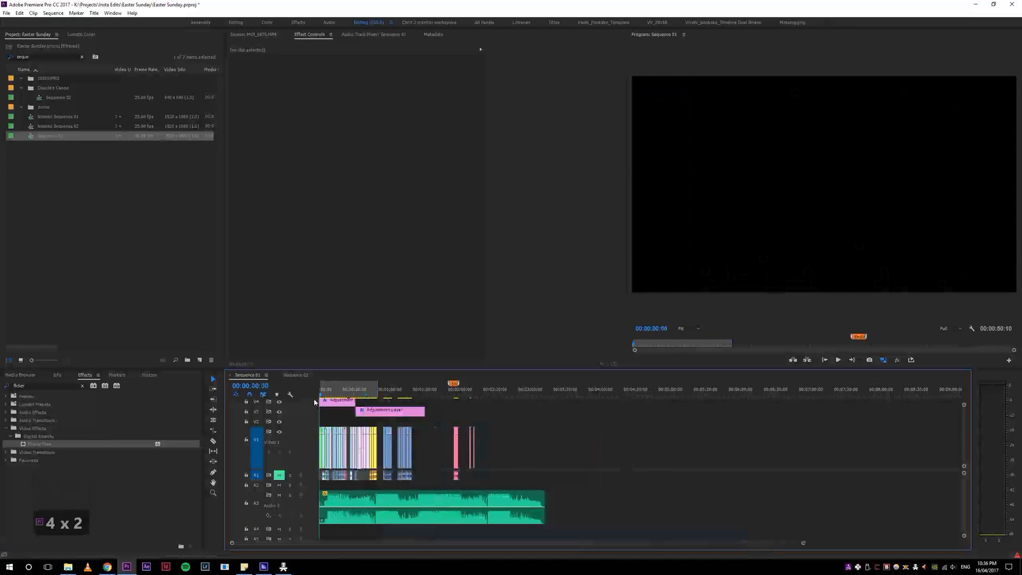
{"action": "key", "text": "5"}
{"action": "key", "text": "5"}
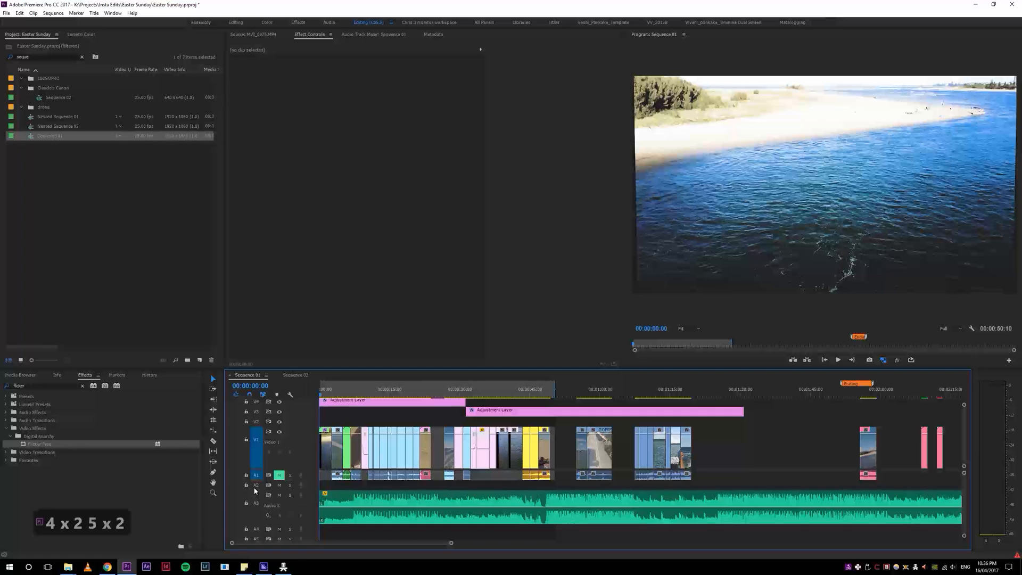
{"action": "left_click", "coordinate": [107, 566]}
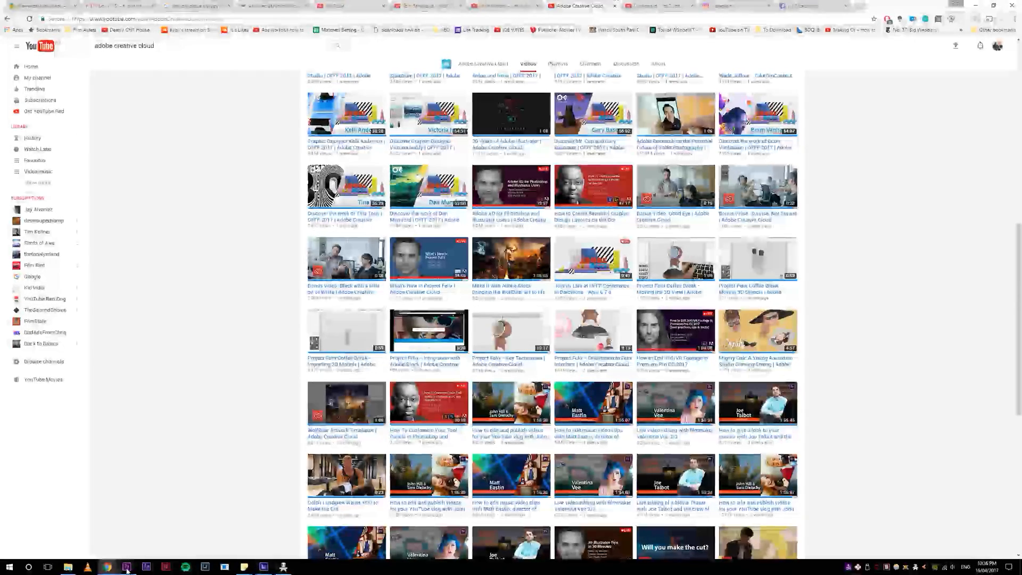
{"action": "mouse_move", "coordinate": [126, 566]}
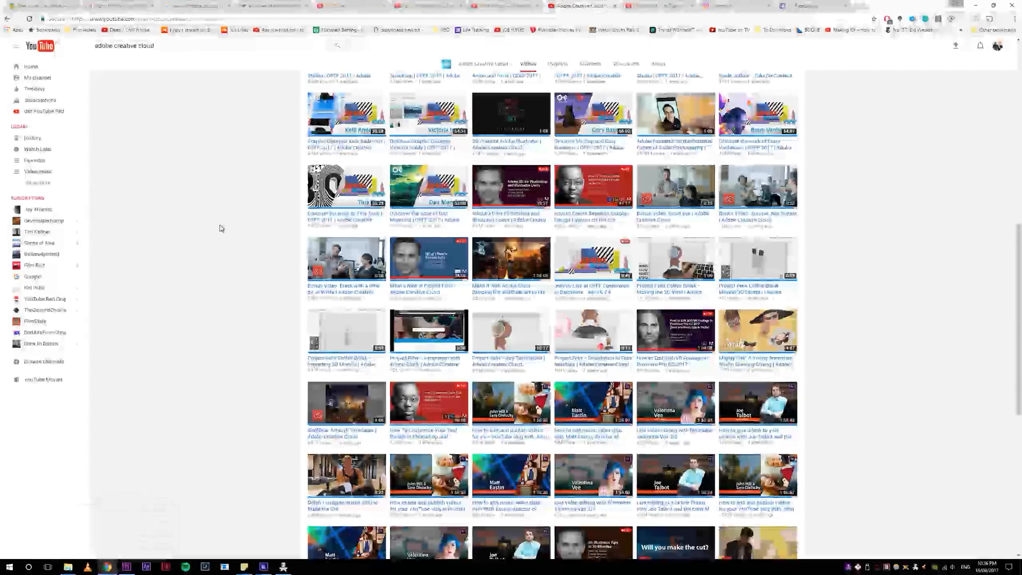